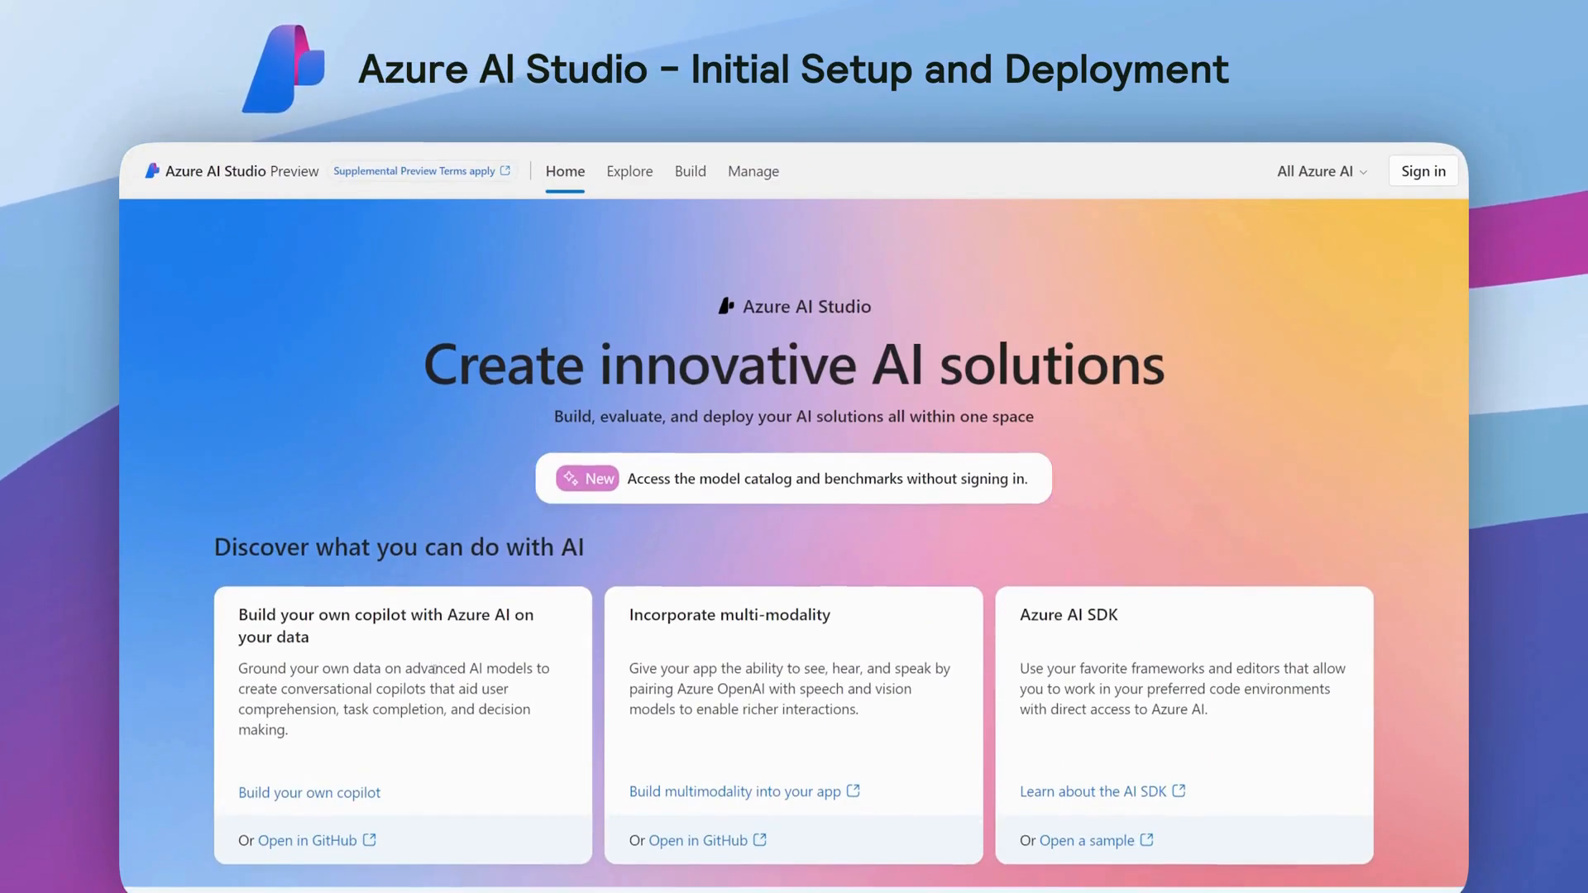
# Step: Look through the home page's sections on browsing the model catalog and trying Azure OpenAI
pyautogui.scroll(-3, 777, 476)
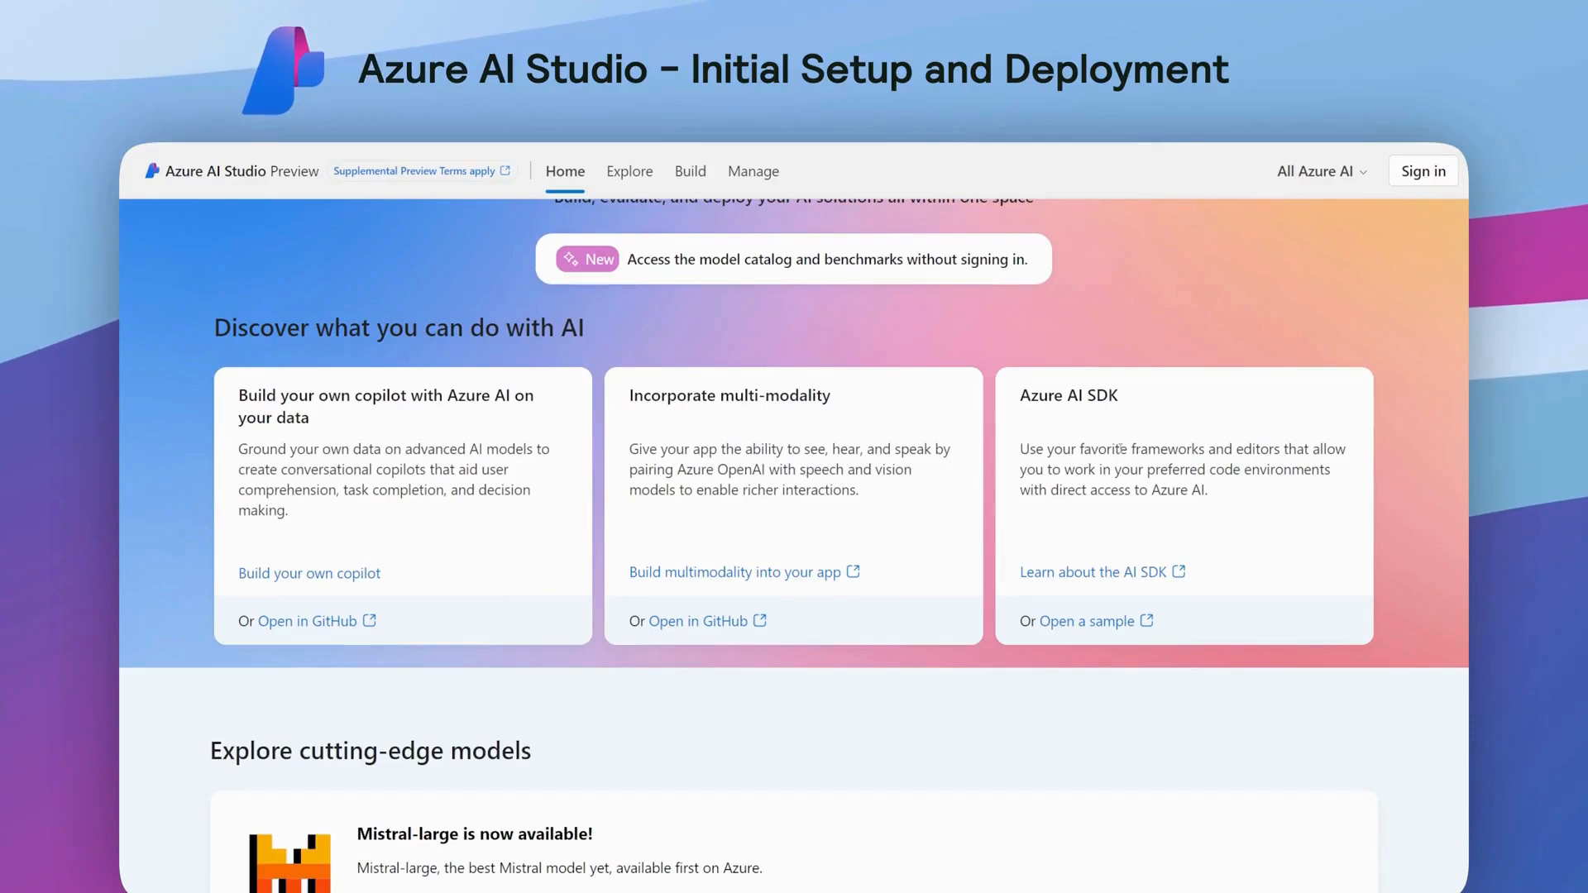
pyautogui.scroll(-8, 1121, 449)
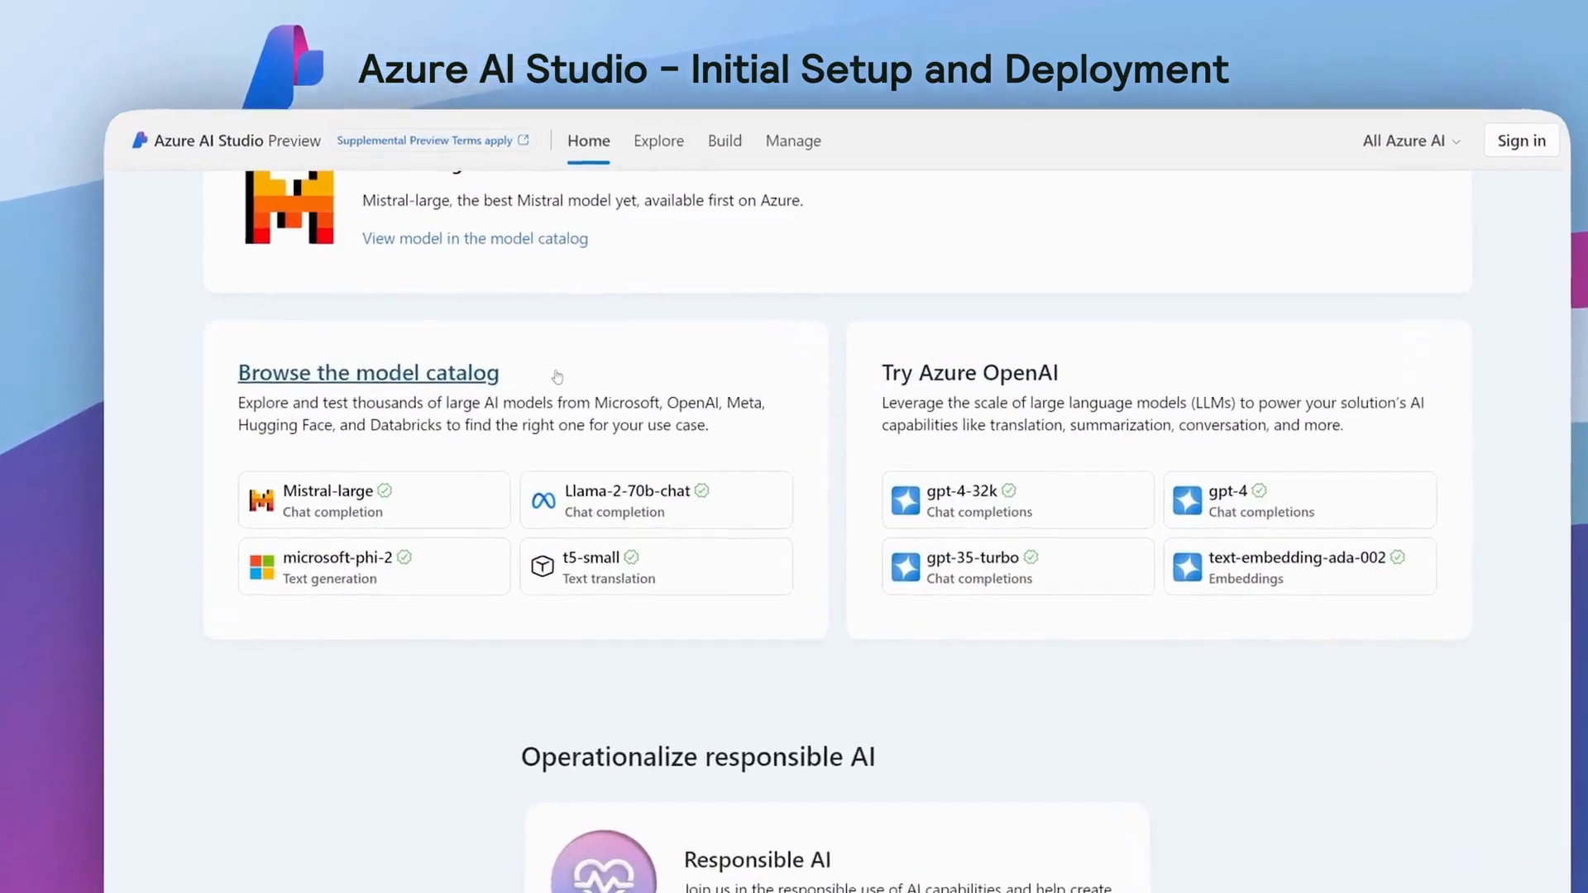
pyautogui.hotkey('ctrl', '2')
pyautogui.moveTo(757, 377)
pyautogui.mouseDown()
pyautogui.moveTo(649, 349)
pyautogui.moveTo(554, 685)
pyautogui.moveTo(670, 374)
pyautogui.mouseUp()
pyautogui.press('e')
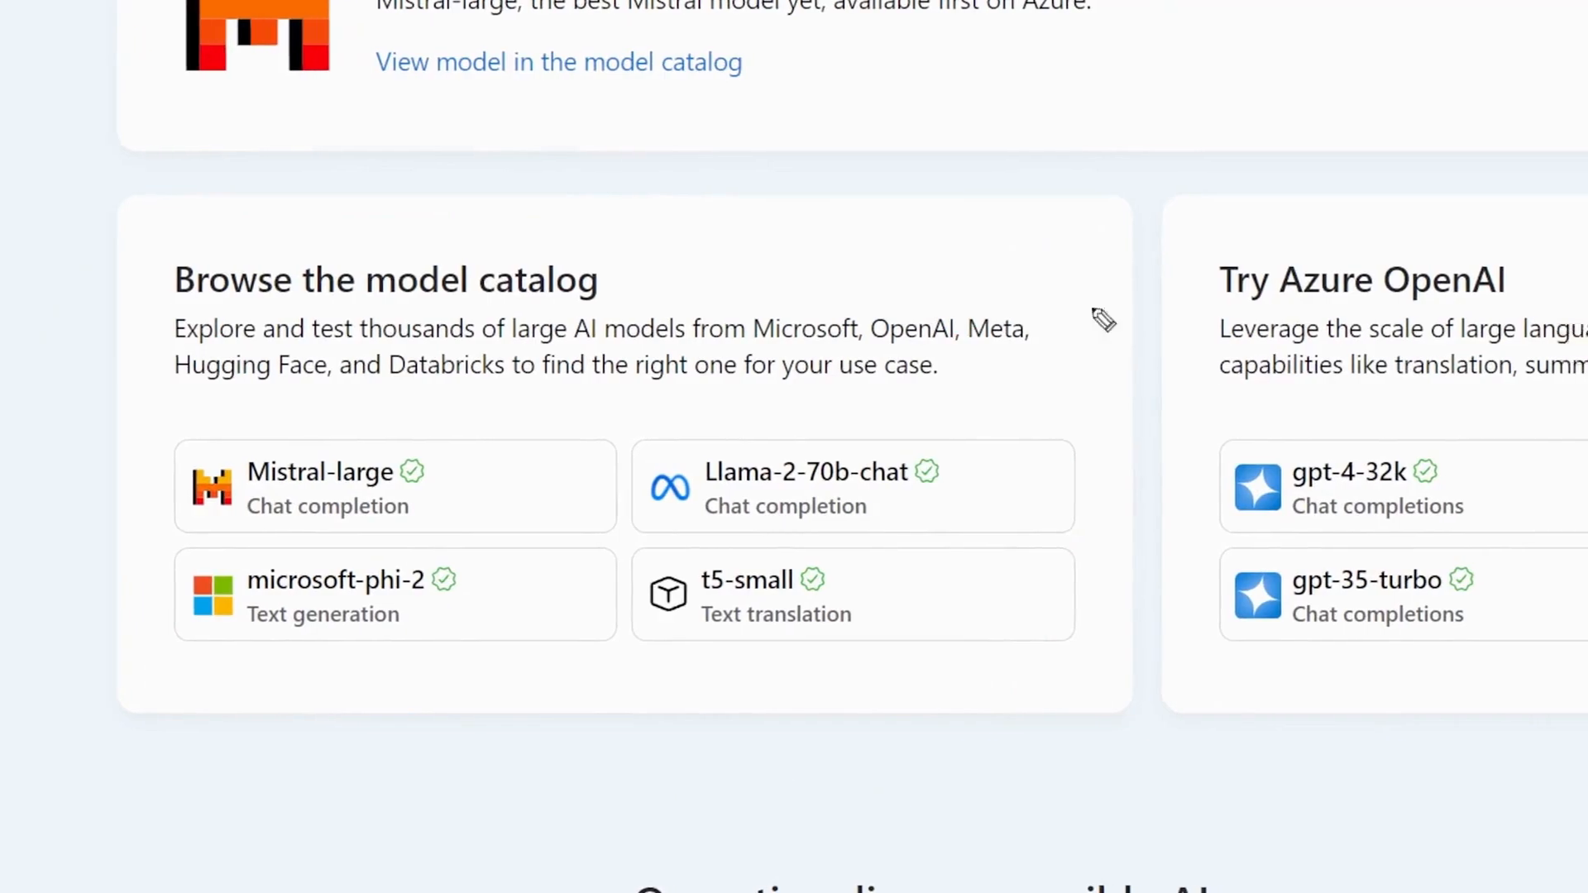
pyautogui.moveTo(1454, 319)
pyautogui.mouseDown()
pyautogui.moveTo(836, 177)
pyautogui.moveTo(897, 837)
pyautogui.moveTo(1212, 313)
pyautogui.mouseUp()
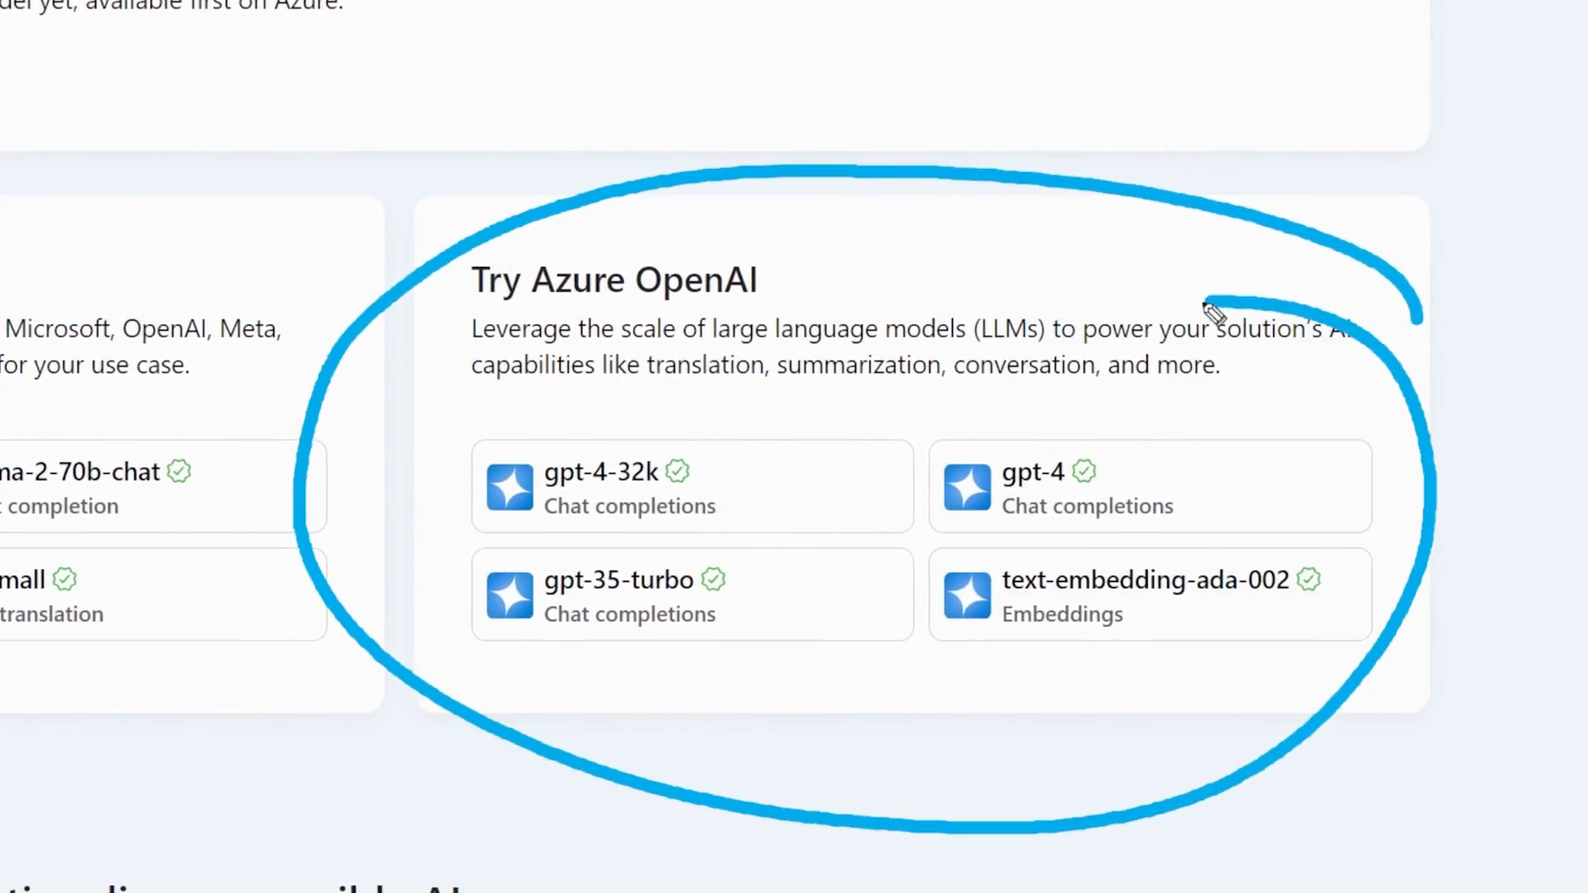
pyautogui.press('e')
pyautogui.moveTo(540, 313)
pyautogui.mouseDown()
pyautogui.moveTo(734, 309)
pyautogui.moveTo(734, 341)
pyautogui.mouseUp()
pyautogui.press('Escape')
pyautogui.scroll(6, 521, 737)
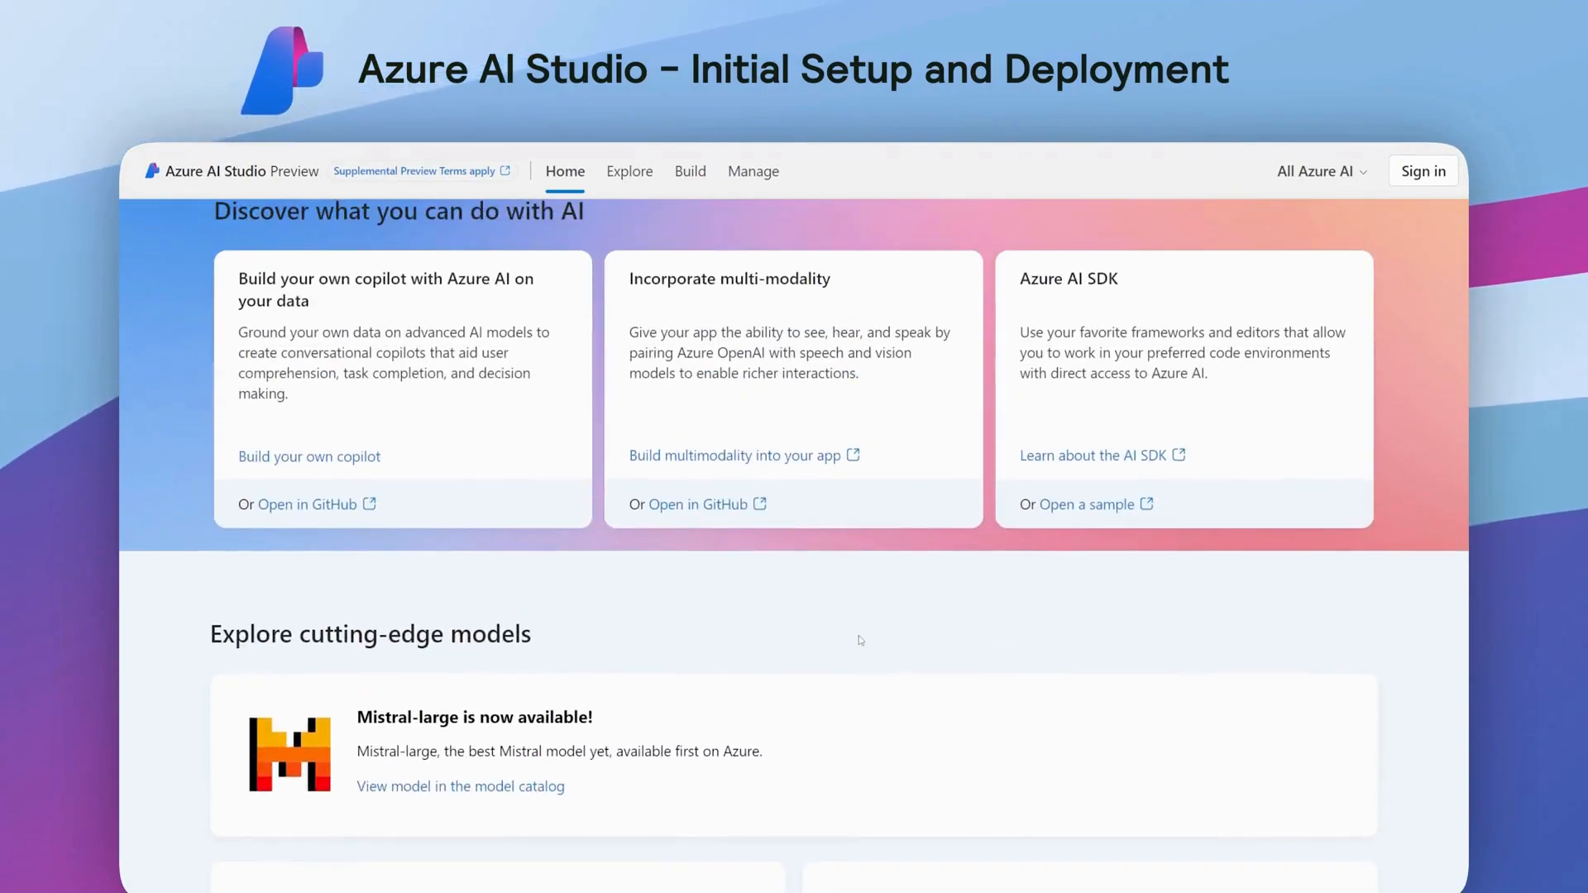
pyautogui.scroll(5, 861, 639)
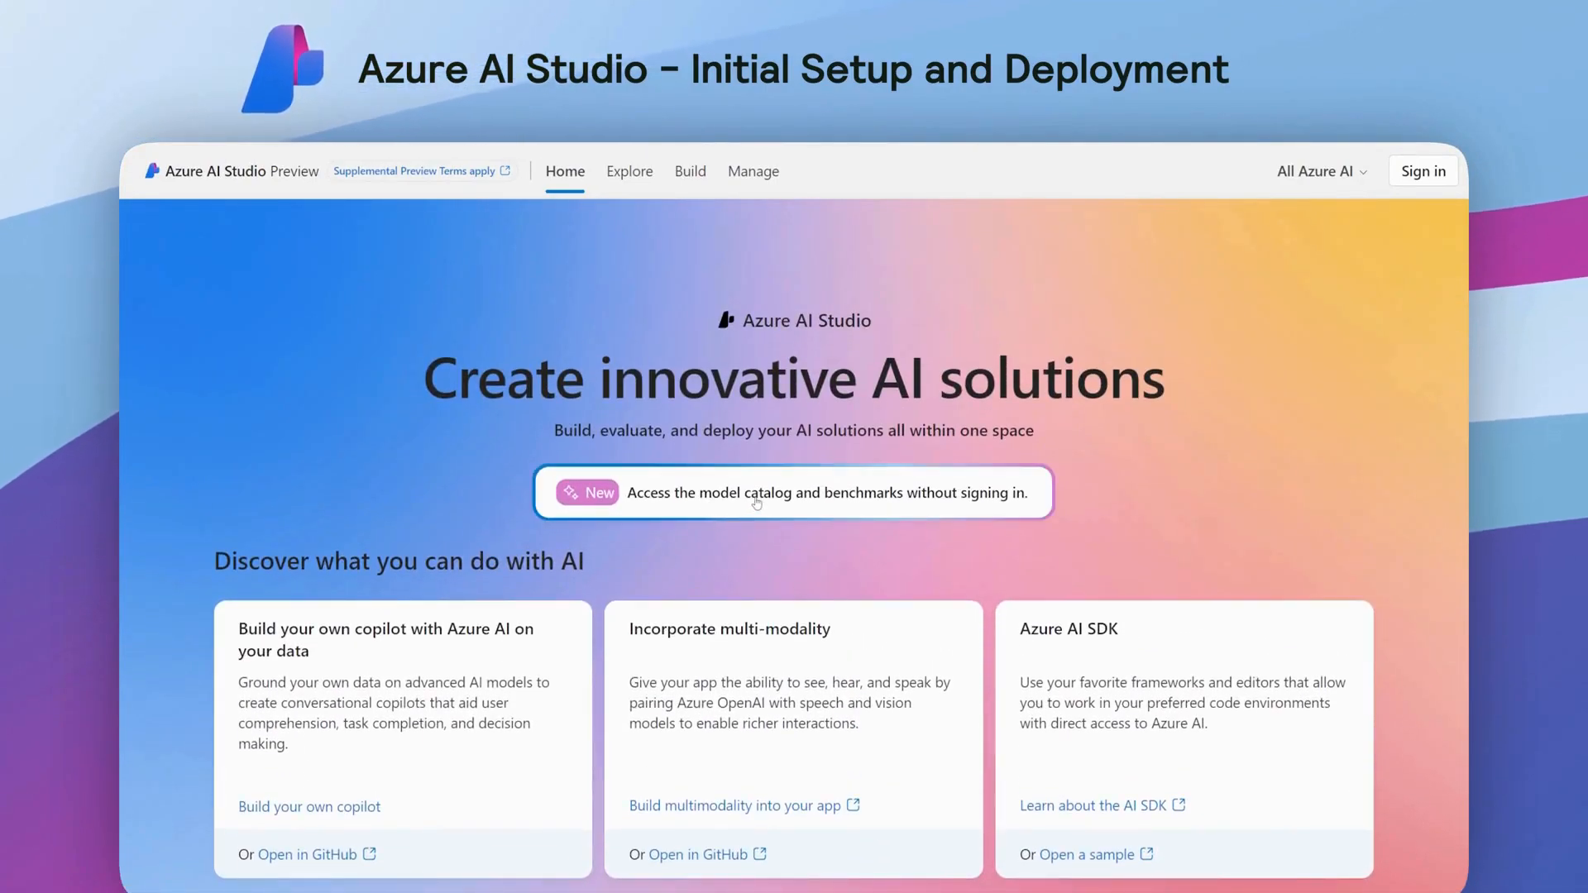
# Step: Open the model catalog and filter it to the Azure OpenAI collection
pyautogui.click(756, 500)
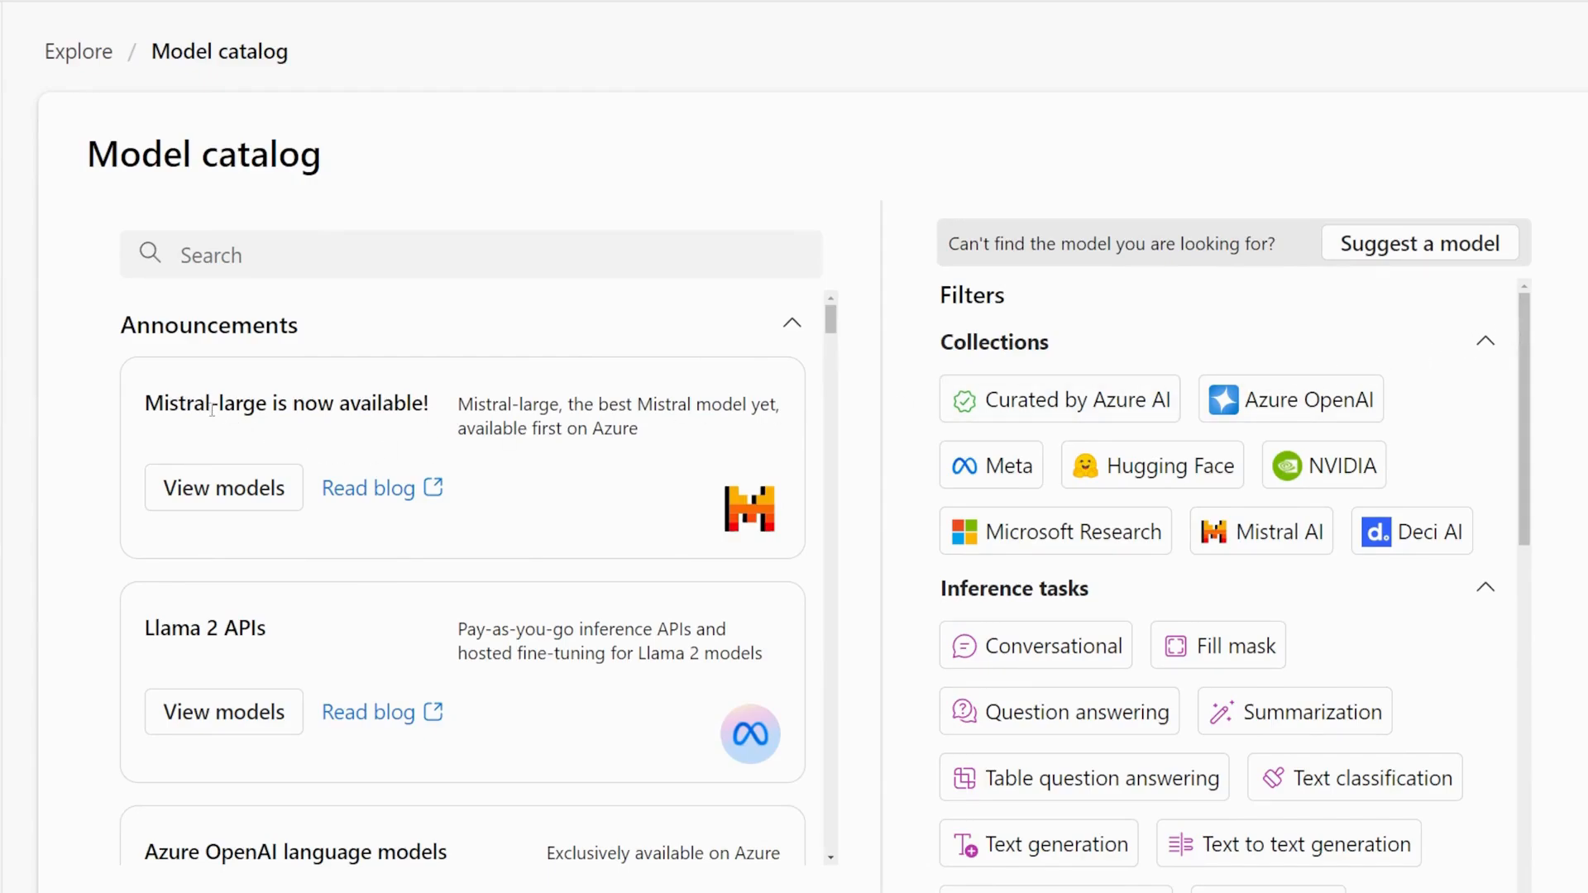
pyautogui.scroll(-3, 492, 435)
pyautogui.scroll(3, 369, 472)
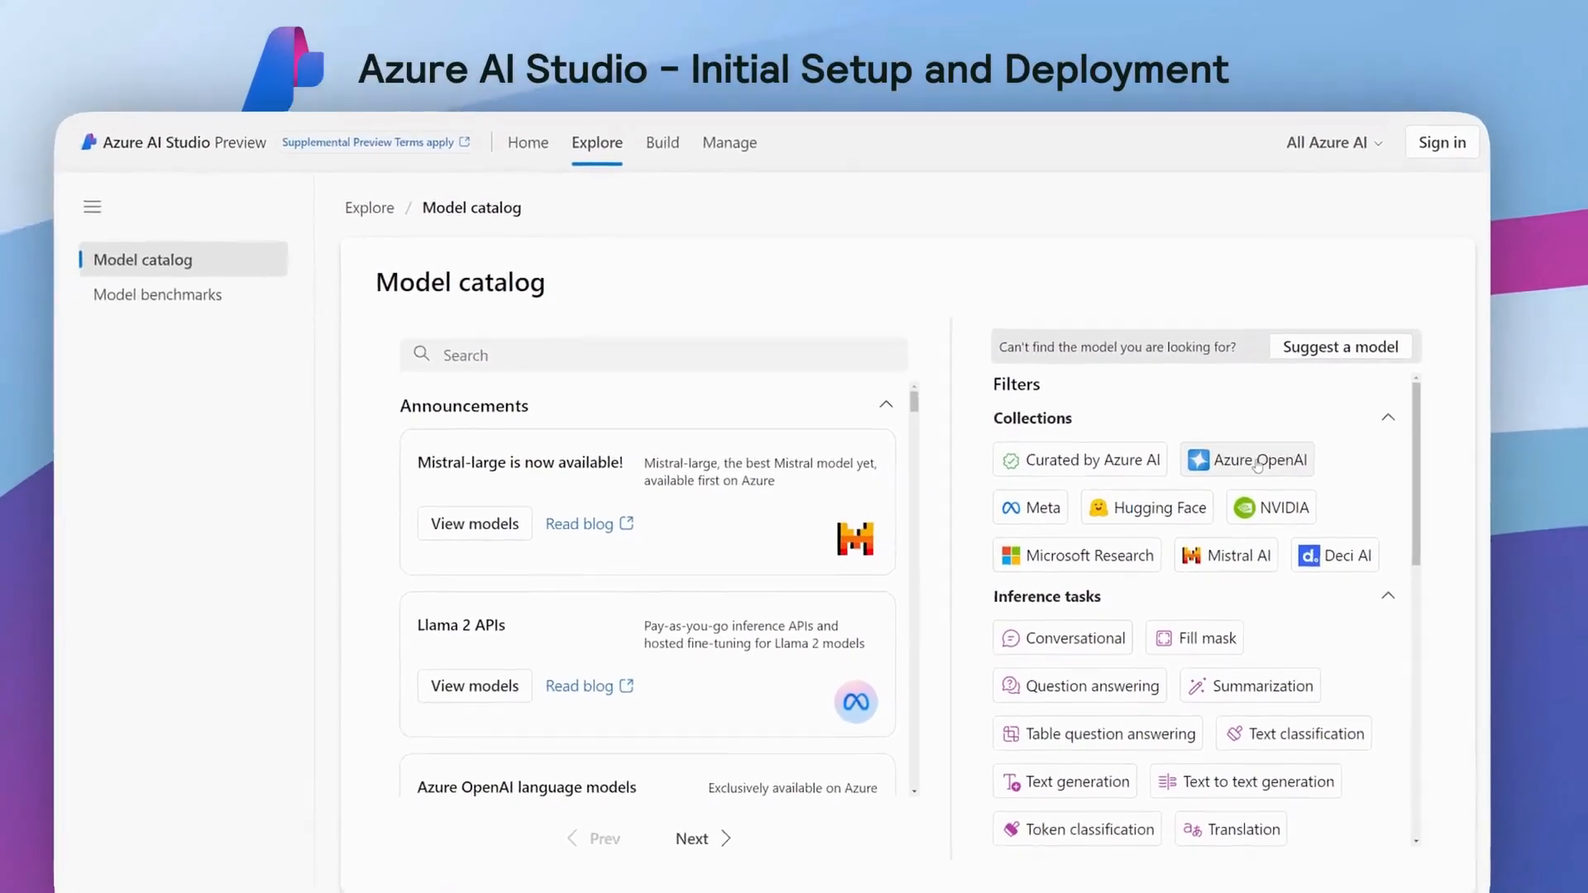
pyautogui.click(1281, 430)
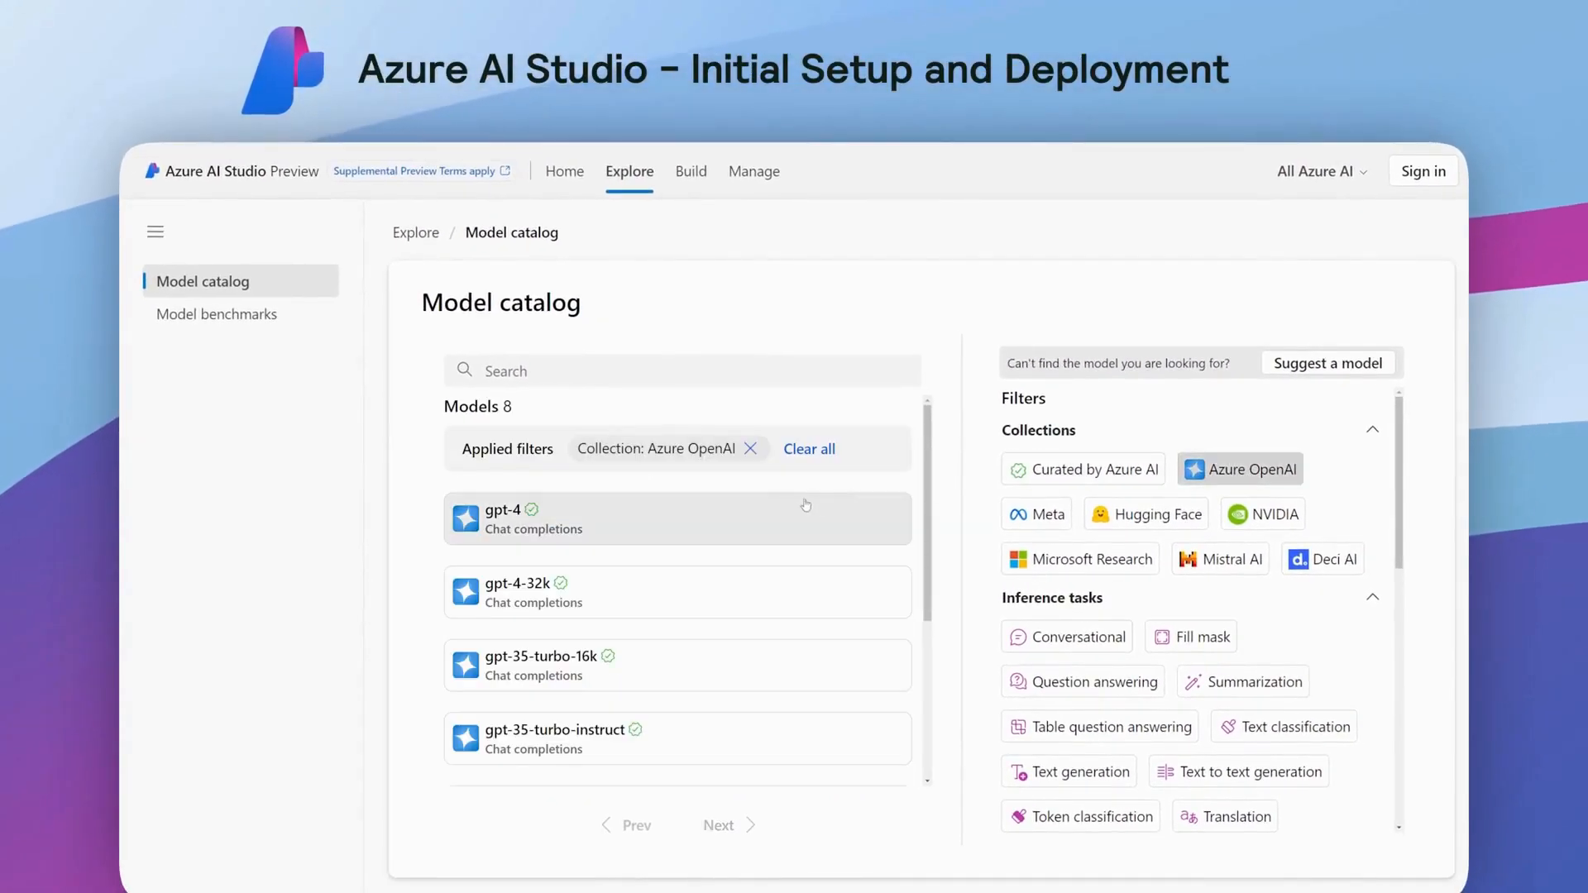
# Step: Open the details of the gpt-4 model and sign in from there
pyautogui.click(737, 524)
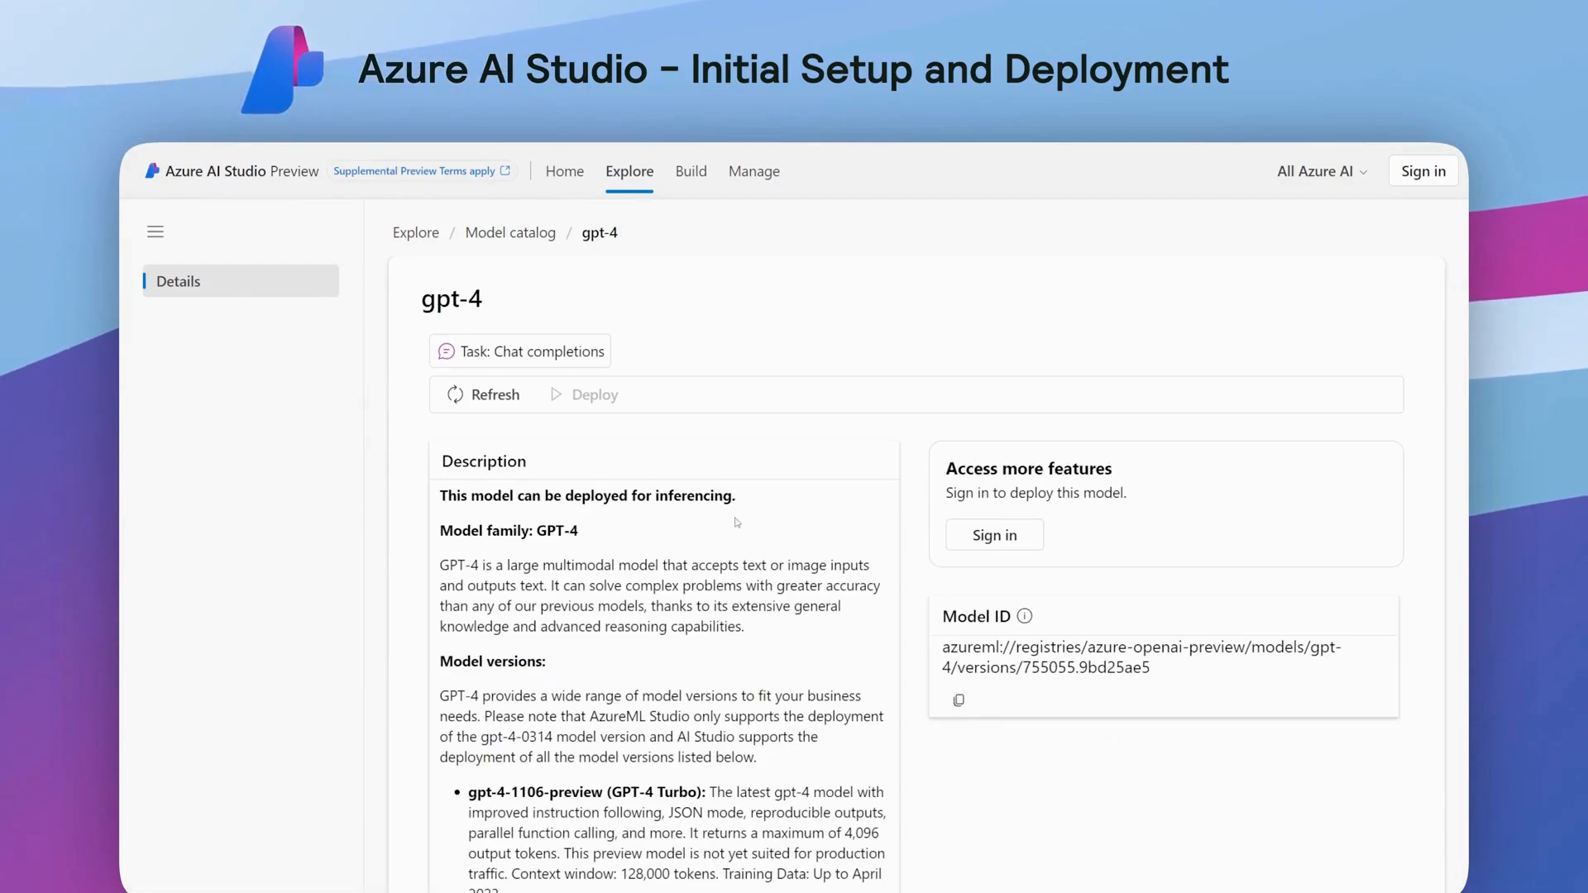
pyautogui.click(951, 536)
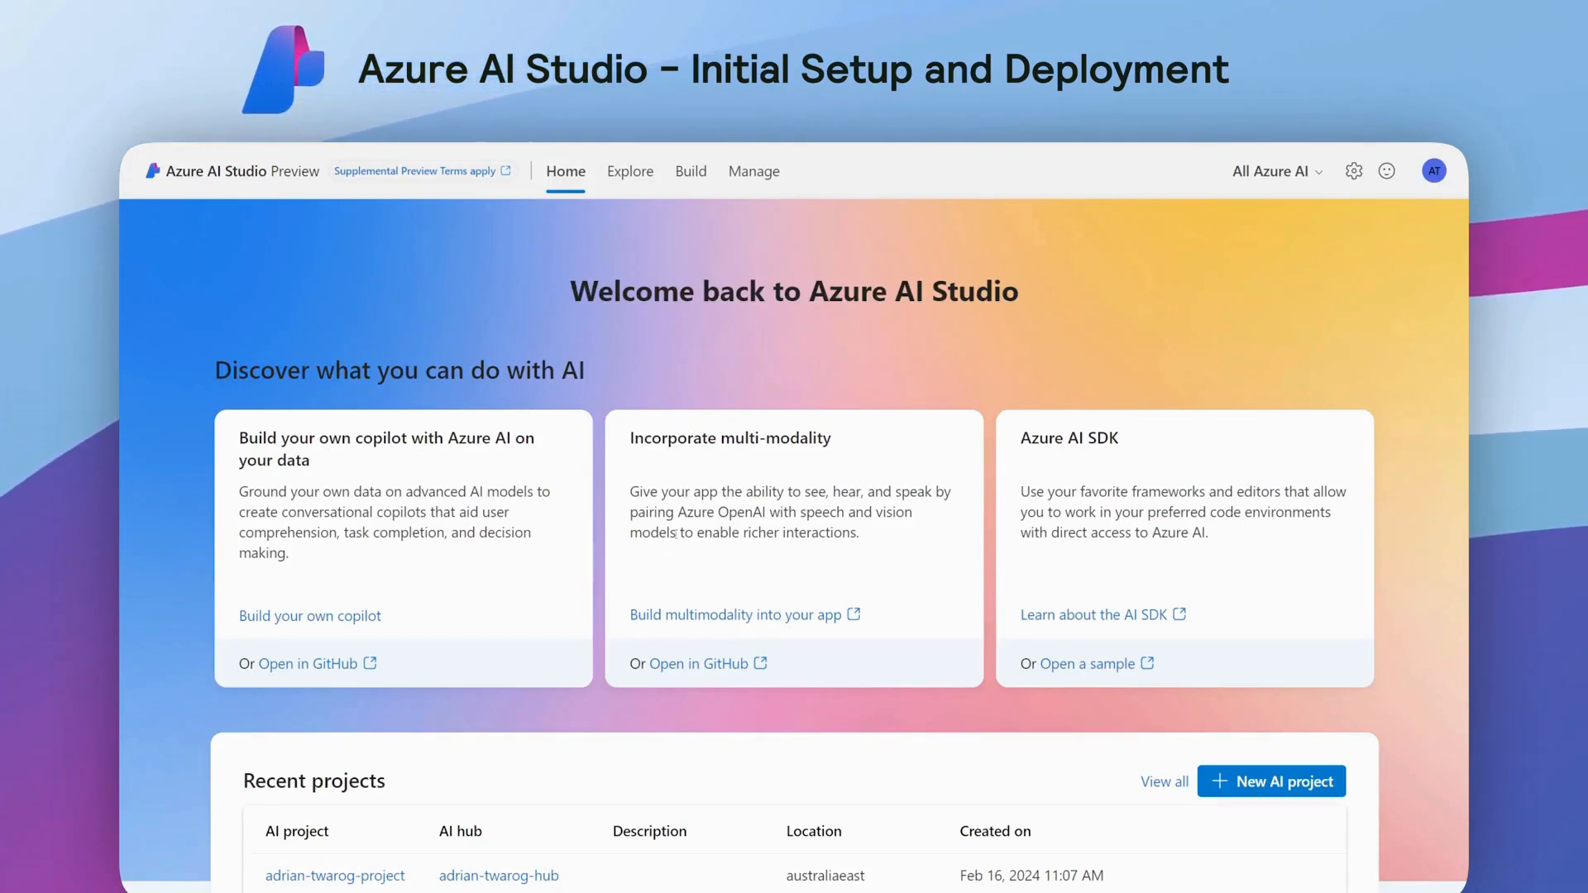
# Step: Start creating a new AI project from the recent projects section and enter its name
pyautogui.scroll(-2, 557, 442)
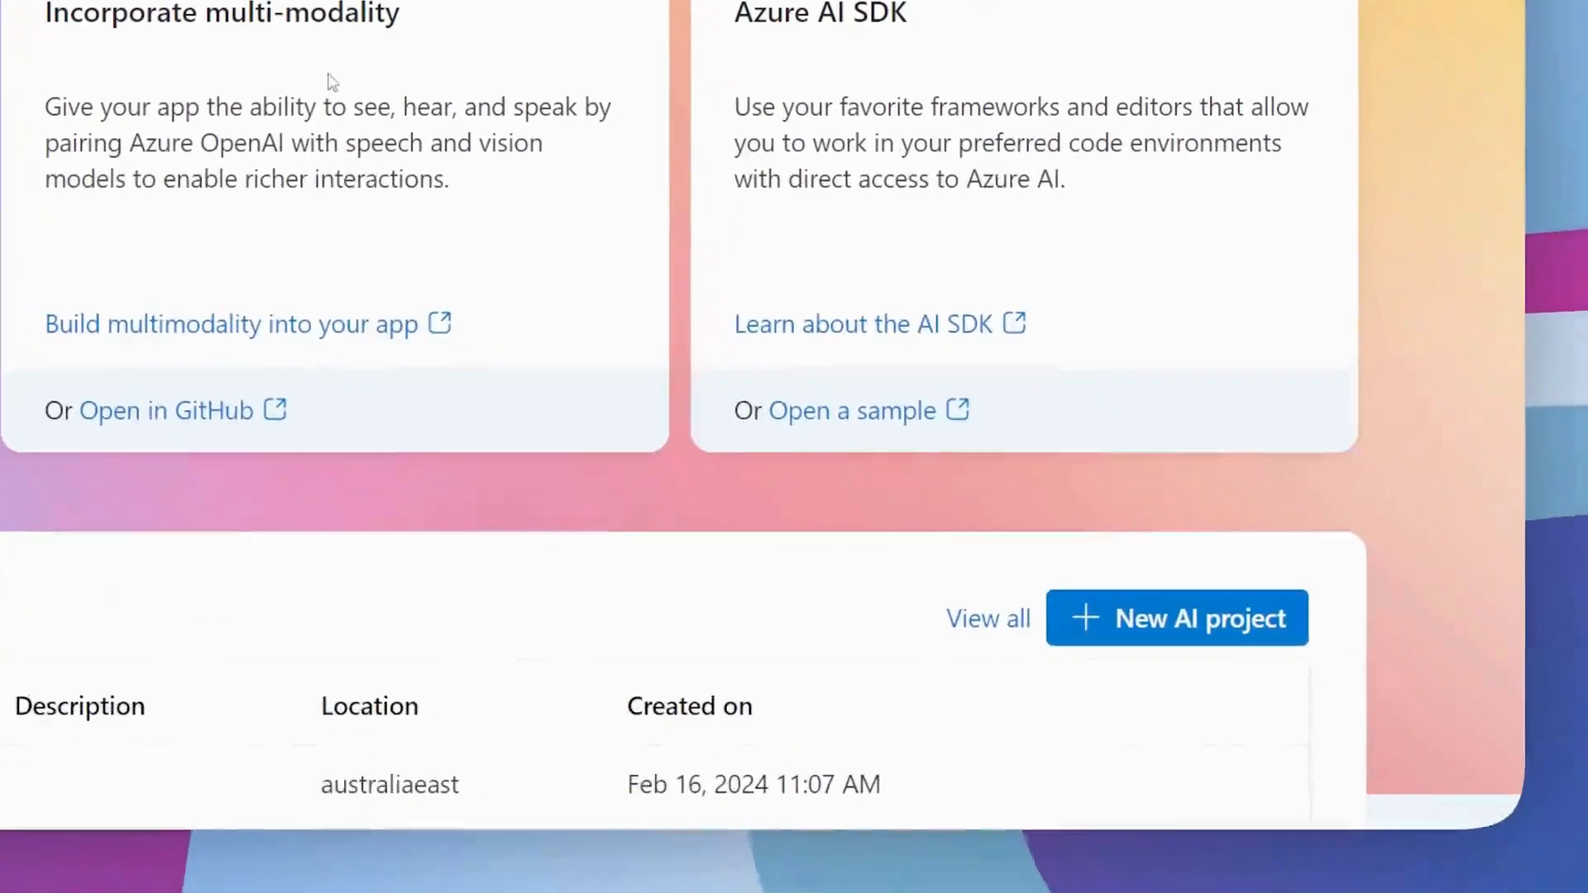
pyautogui.click(1159, 625)
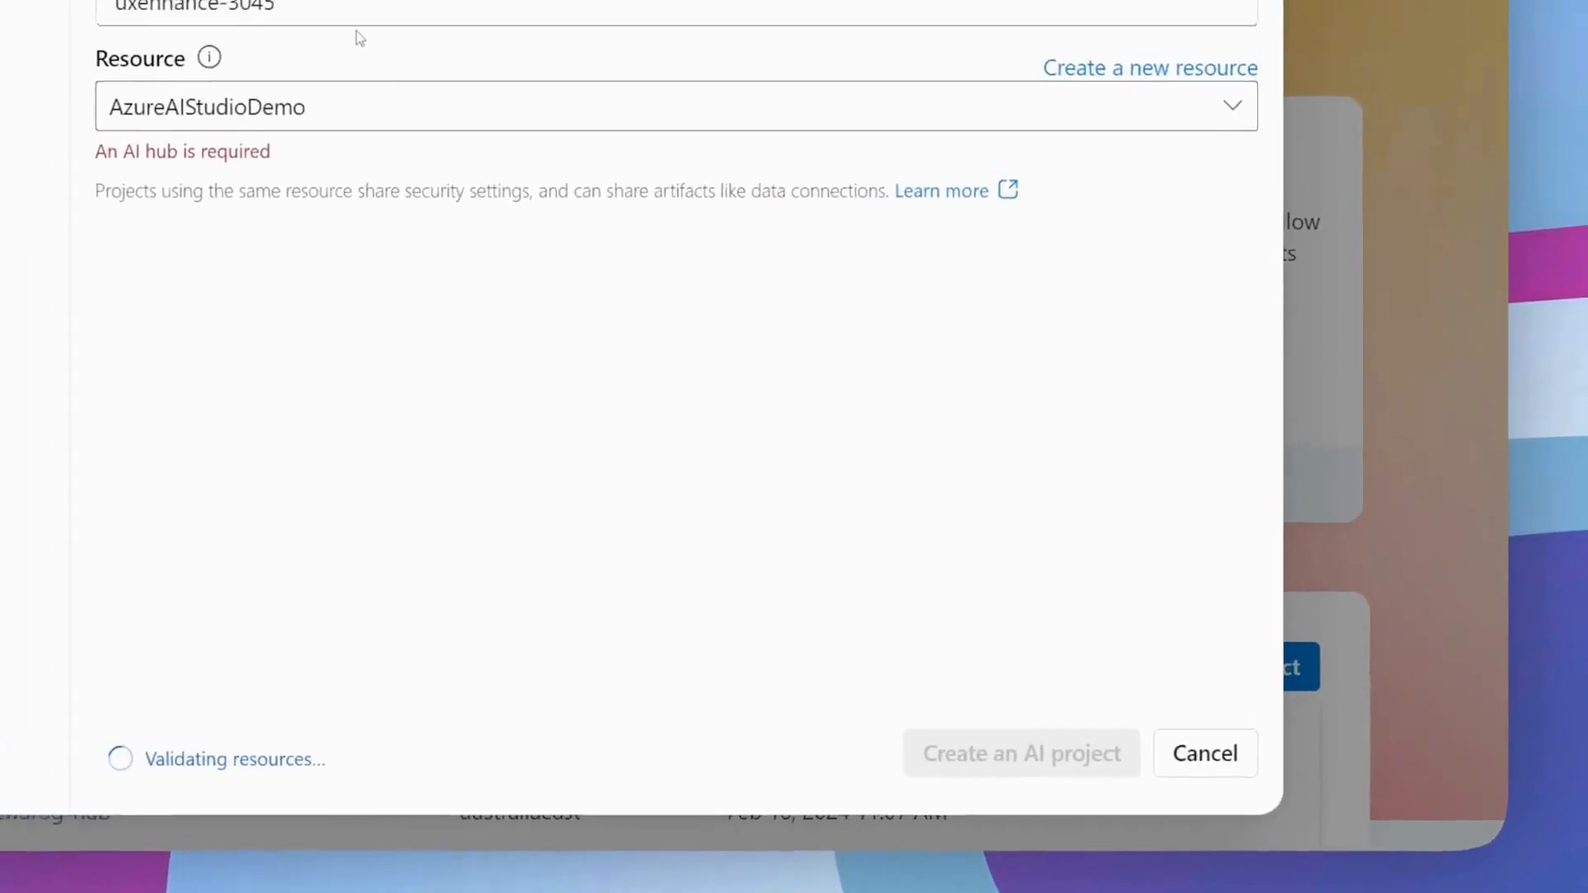
pyautogui.write('AzureAIS')
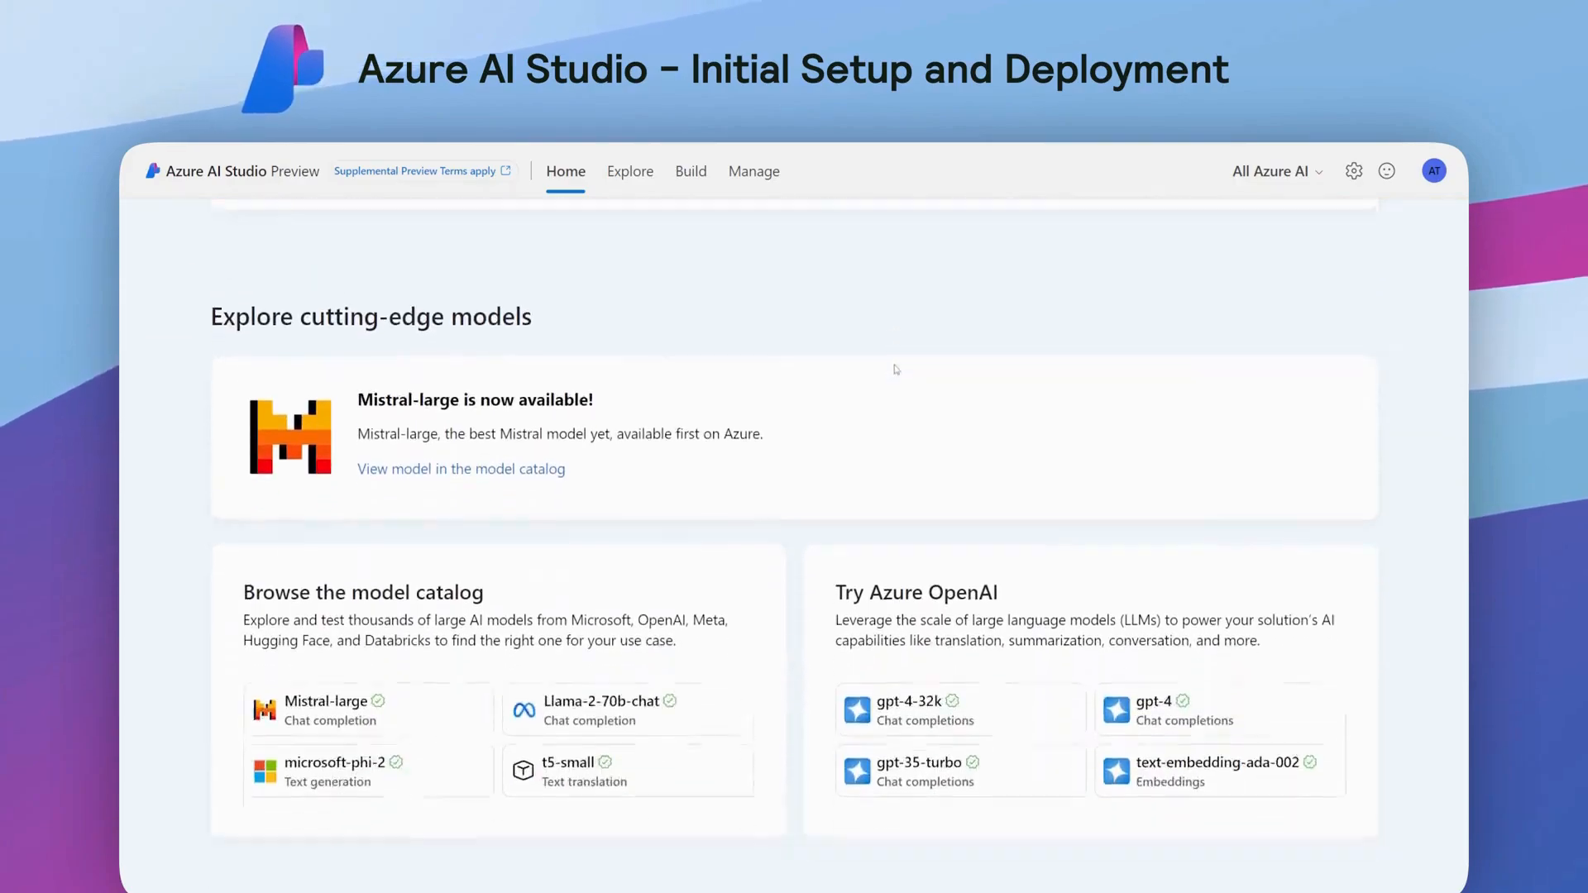
# Step: Deploy the gpt-35-turbo model from the home page's Azure OpenAI models under the deployment name azure-ai-studio-gpt-35-turbo
pyautogui.scroll(-2, 893, 369)
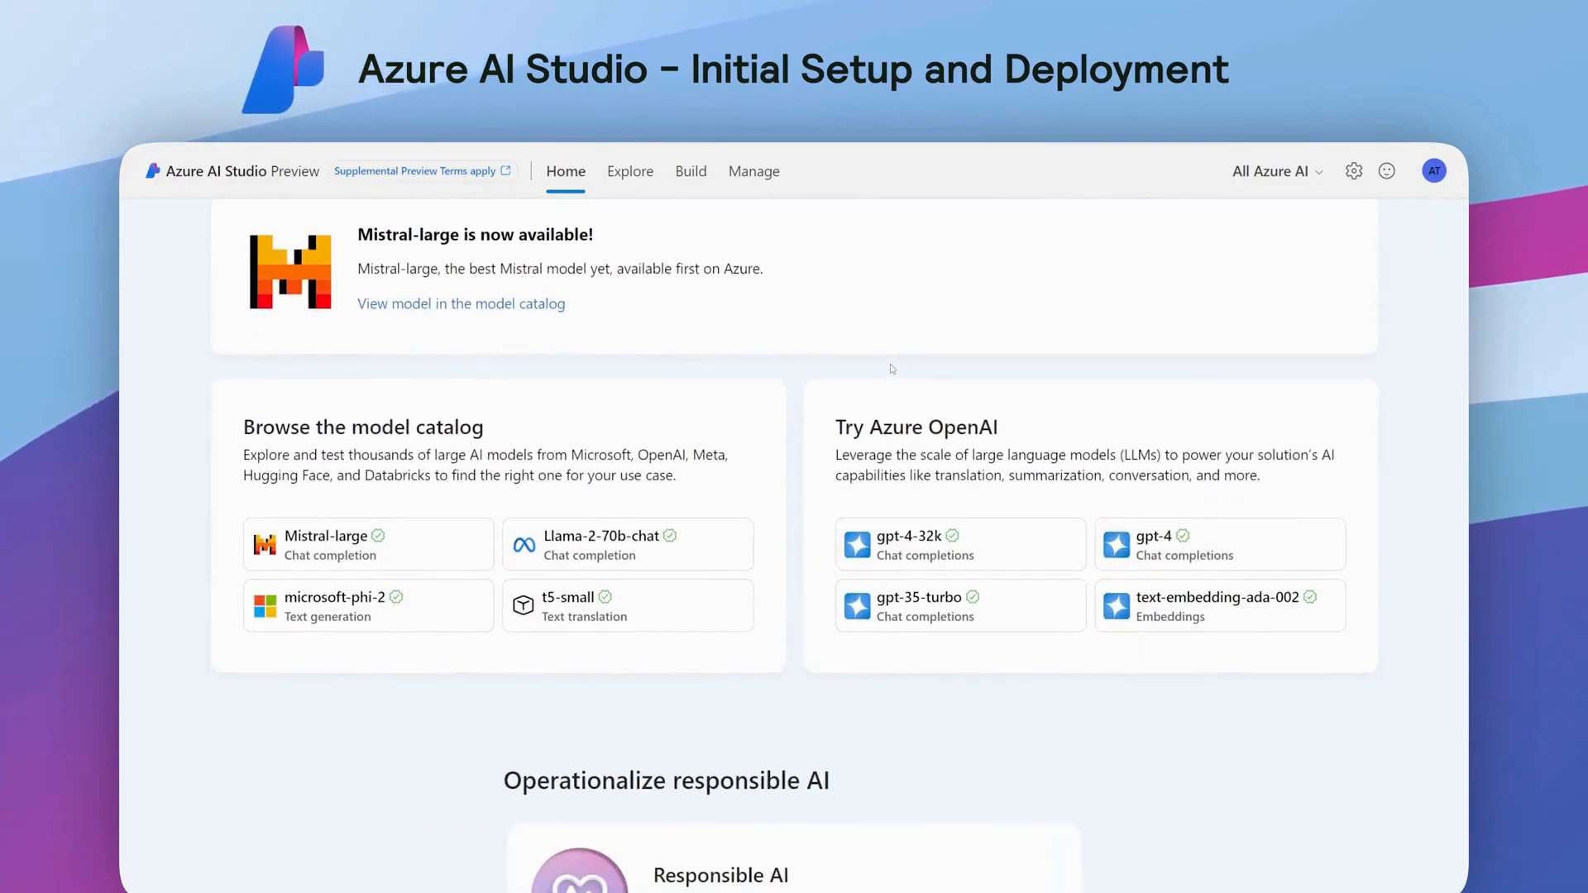
pyautogui.click(1018, 605)
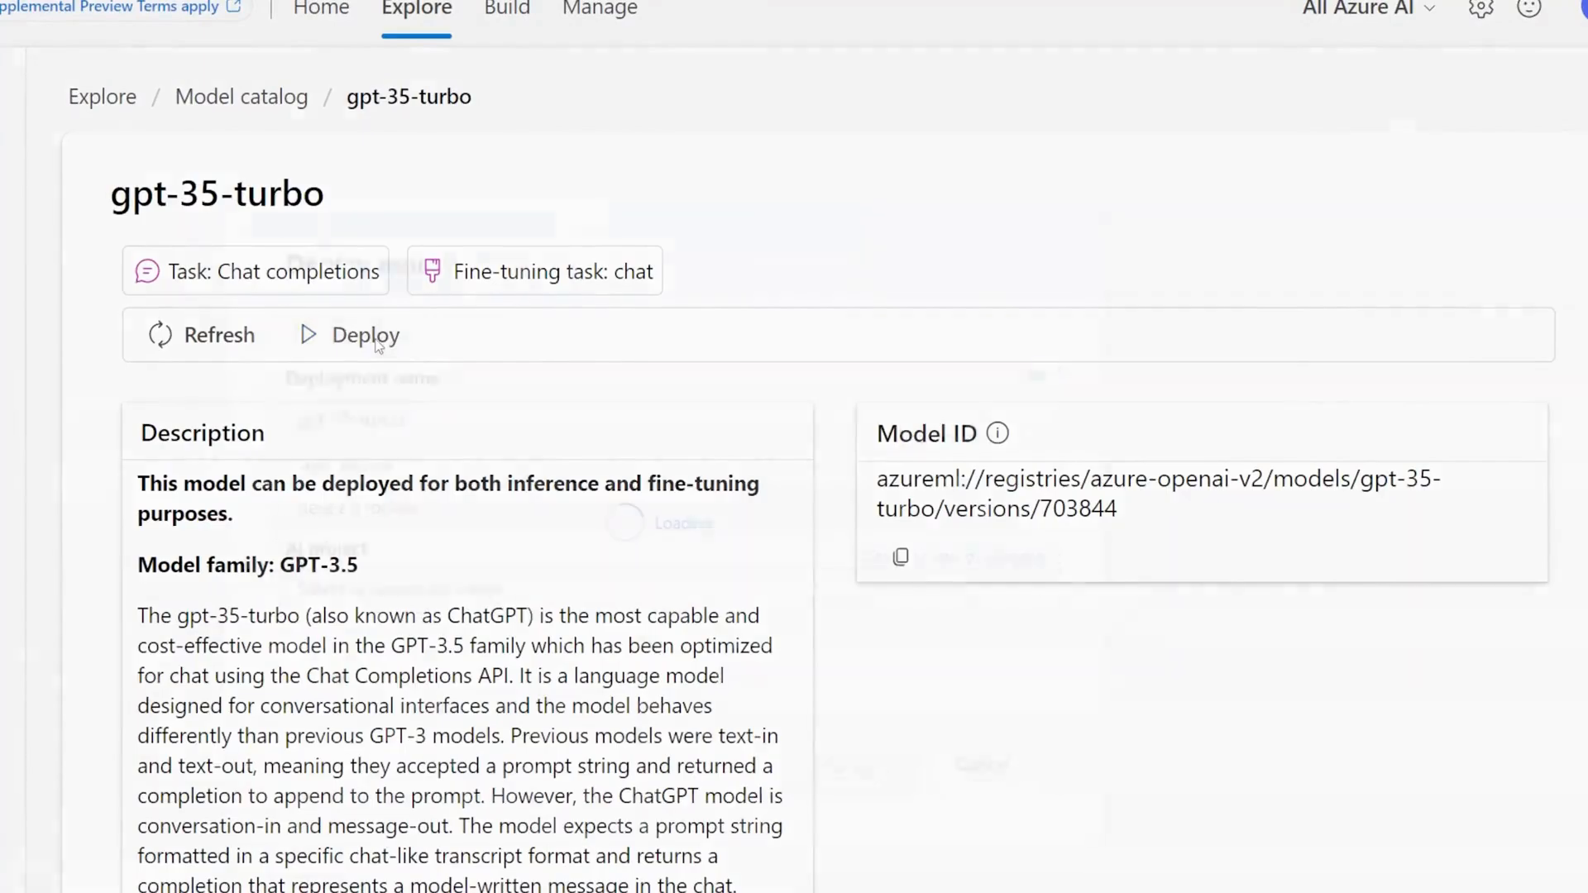
pyautogui.click(376, 345)
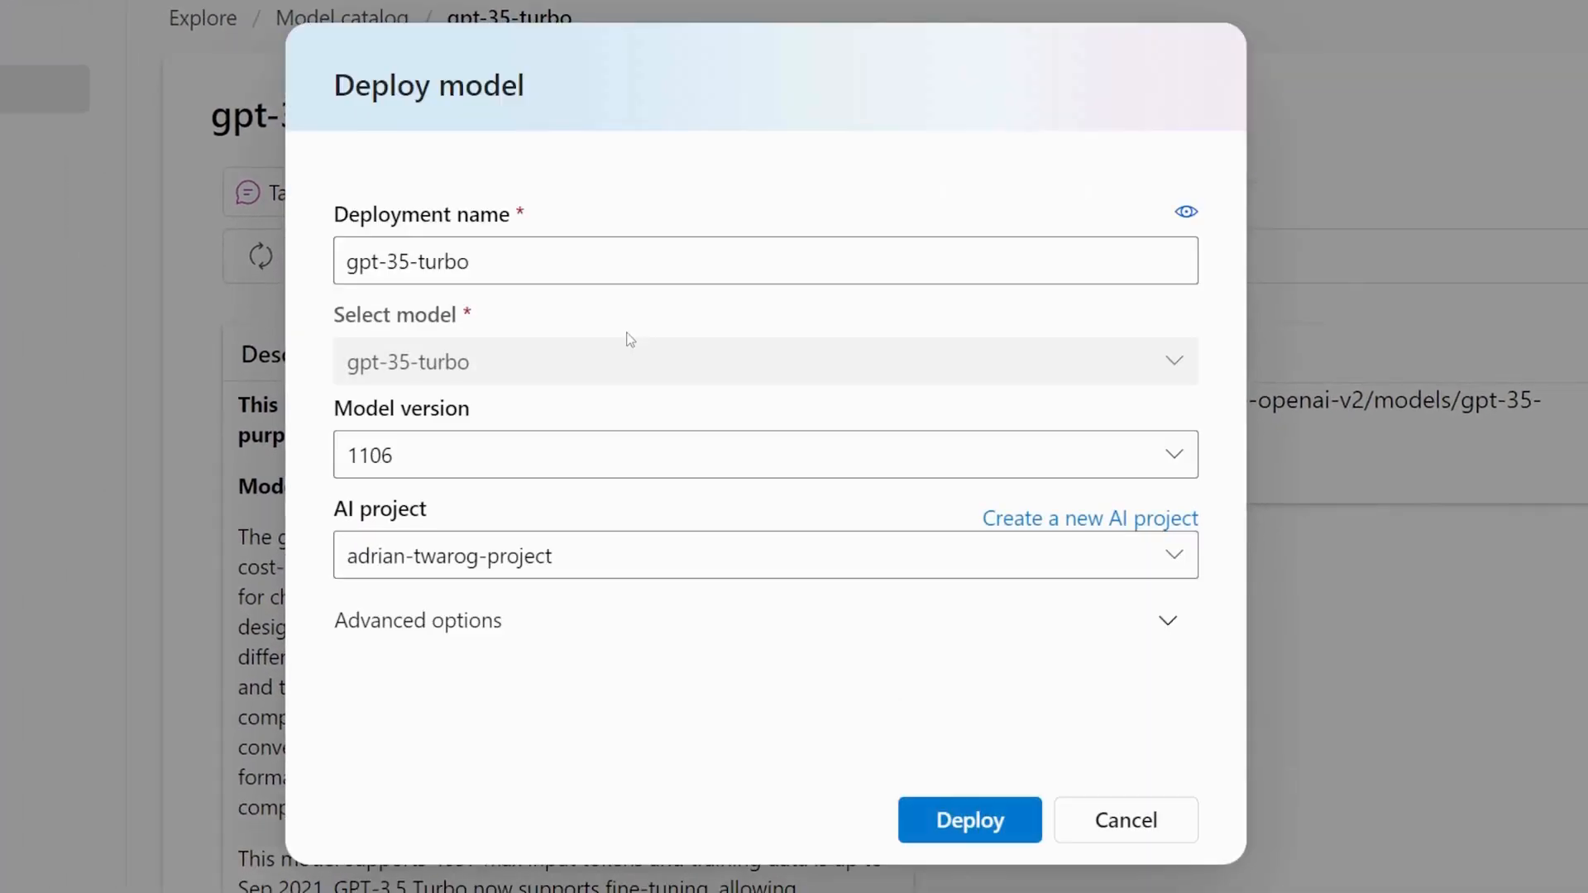
pyautogui.moveTo(549, 263); pyautogui.dragTo(352, 261)
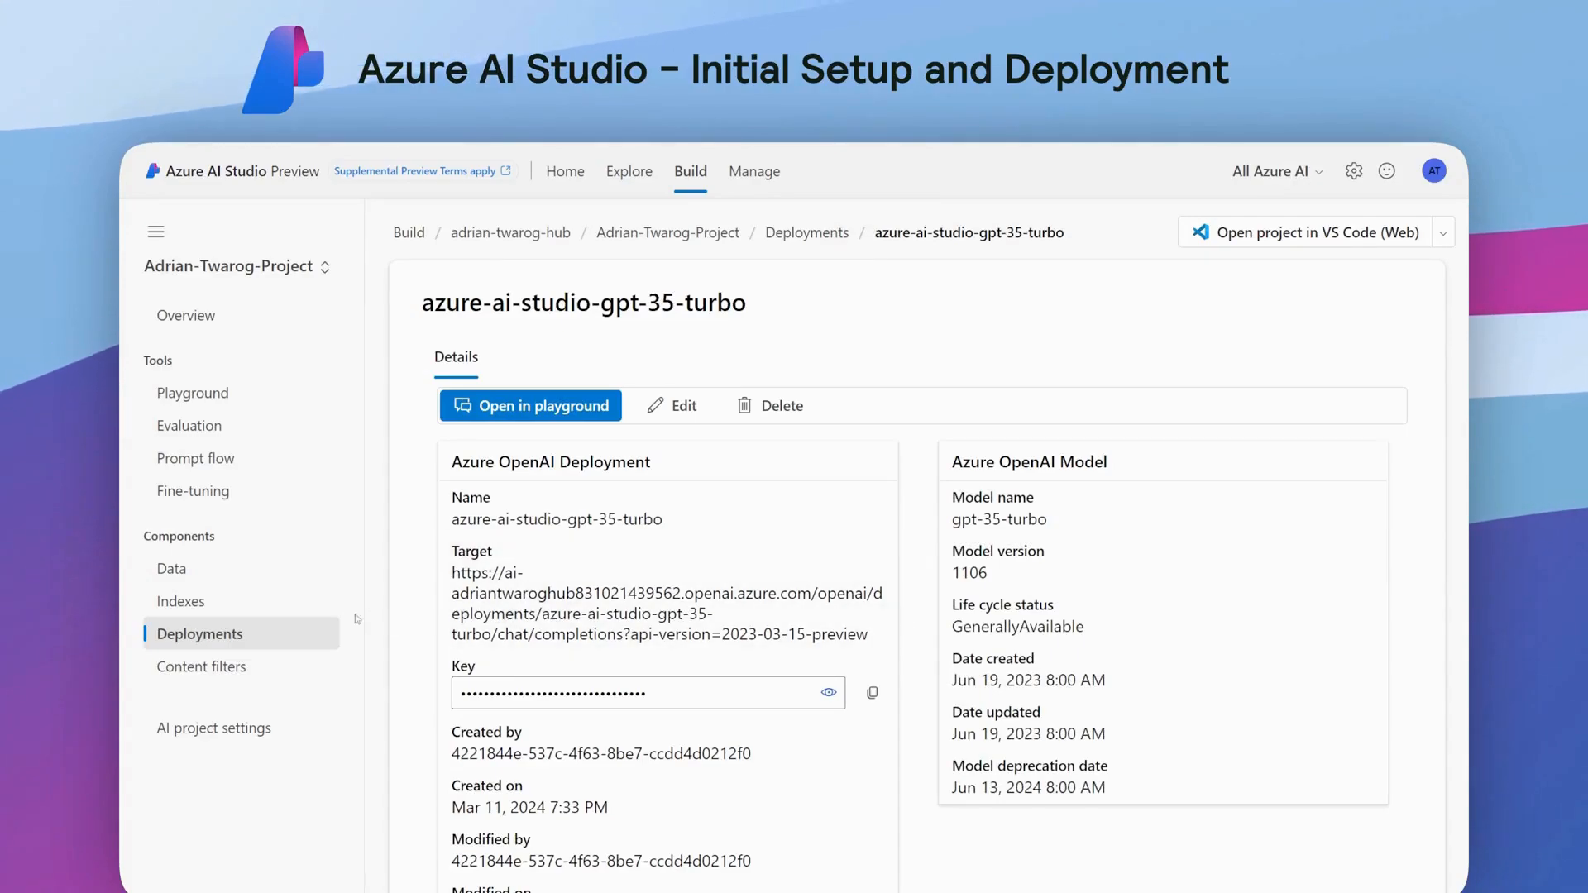
# Step: View the project's Playground, Prompt flow and Data pages
pyautogui.click(194, 392)
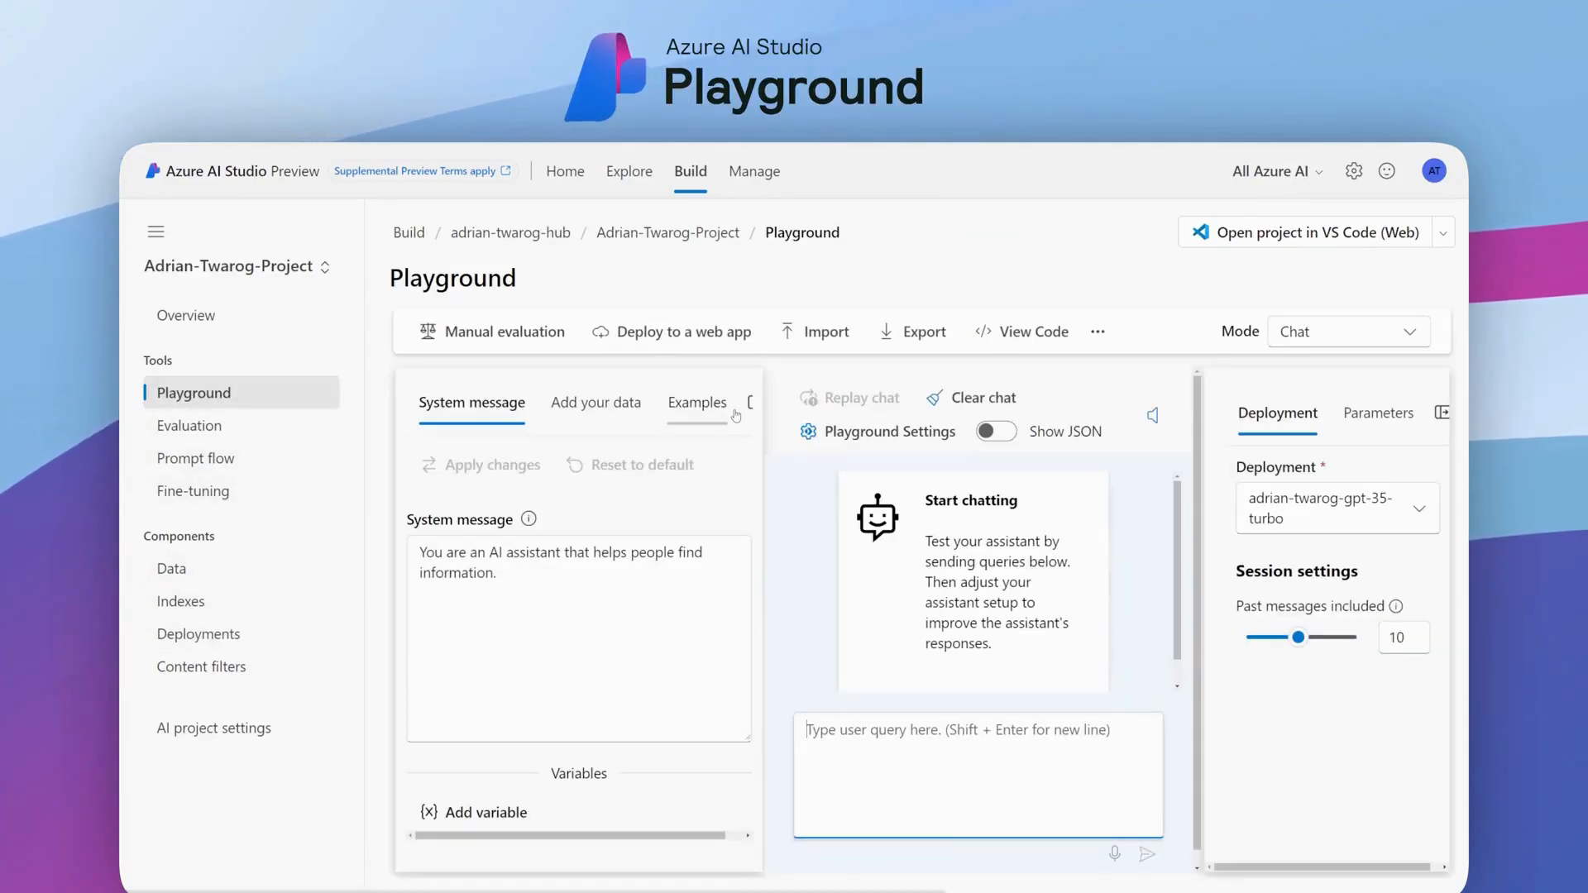
pyautogui.hotkey('ctrl', '-')
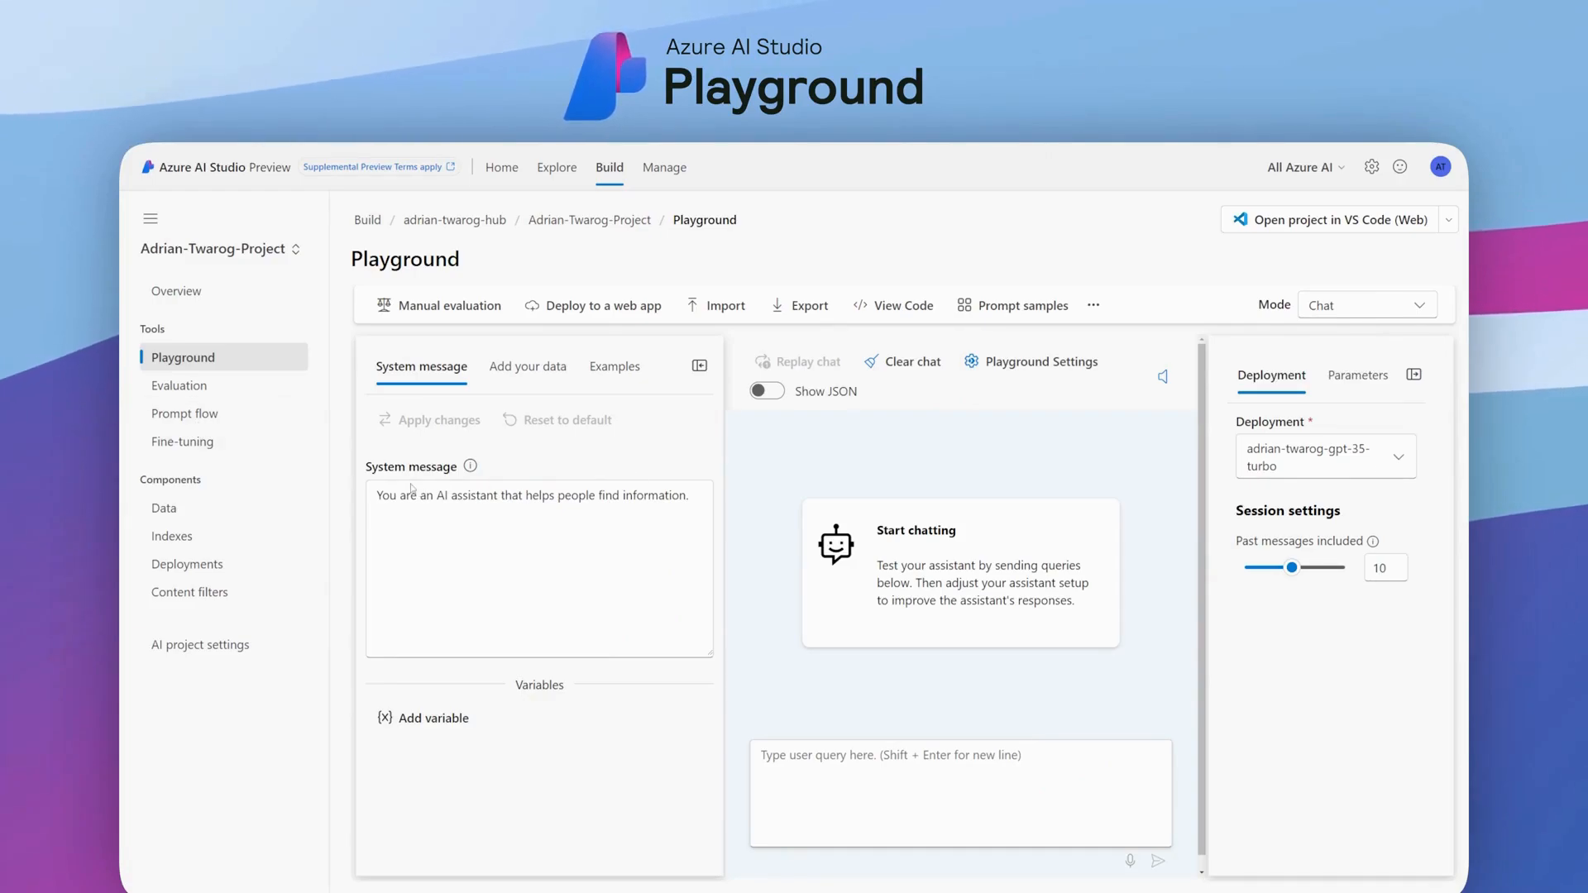
pyautogui.click(197, 420)
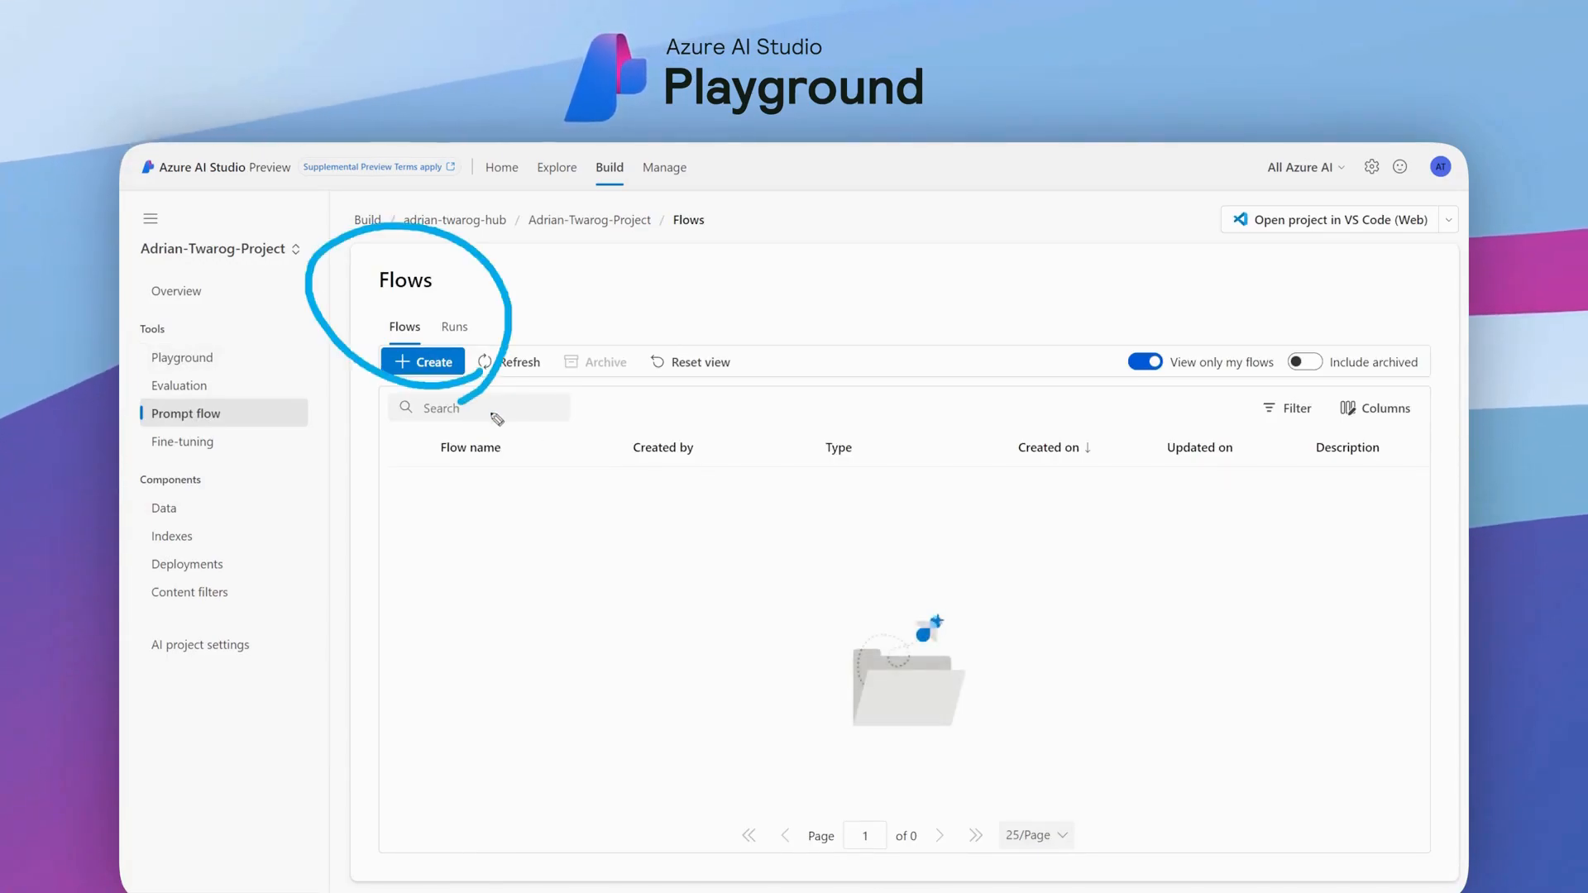
pyautogui.click(174, 508)
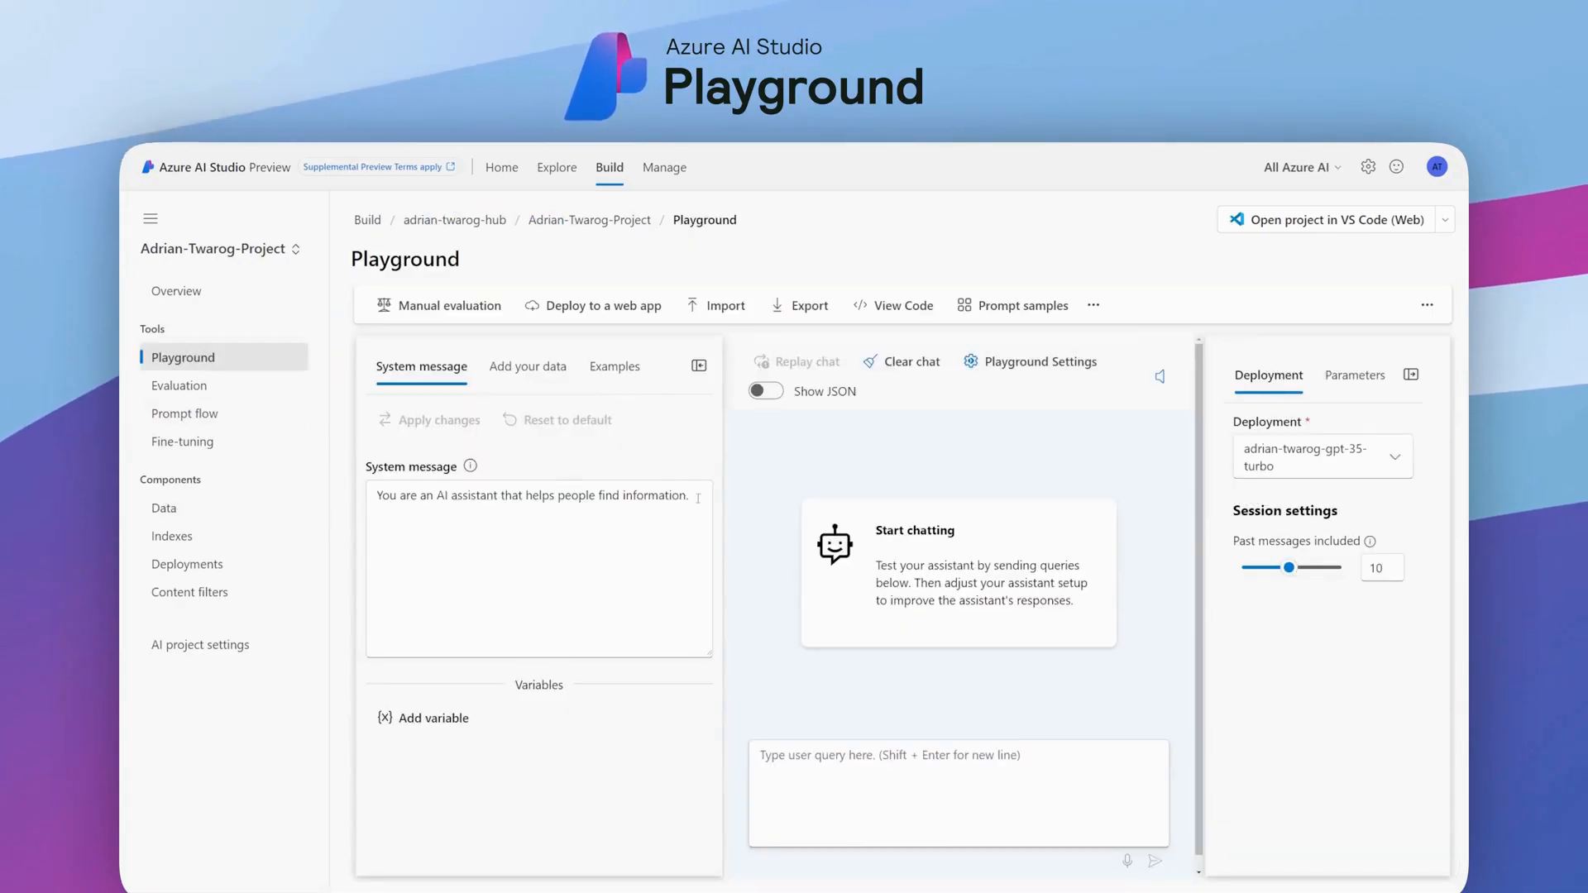
# Step: Replace the system message with "You are a coding assistant AI. You help solve programming problems and produce both the code and explanation on how they work."
pyautogui.write('You are a coding assi')
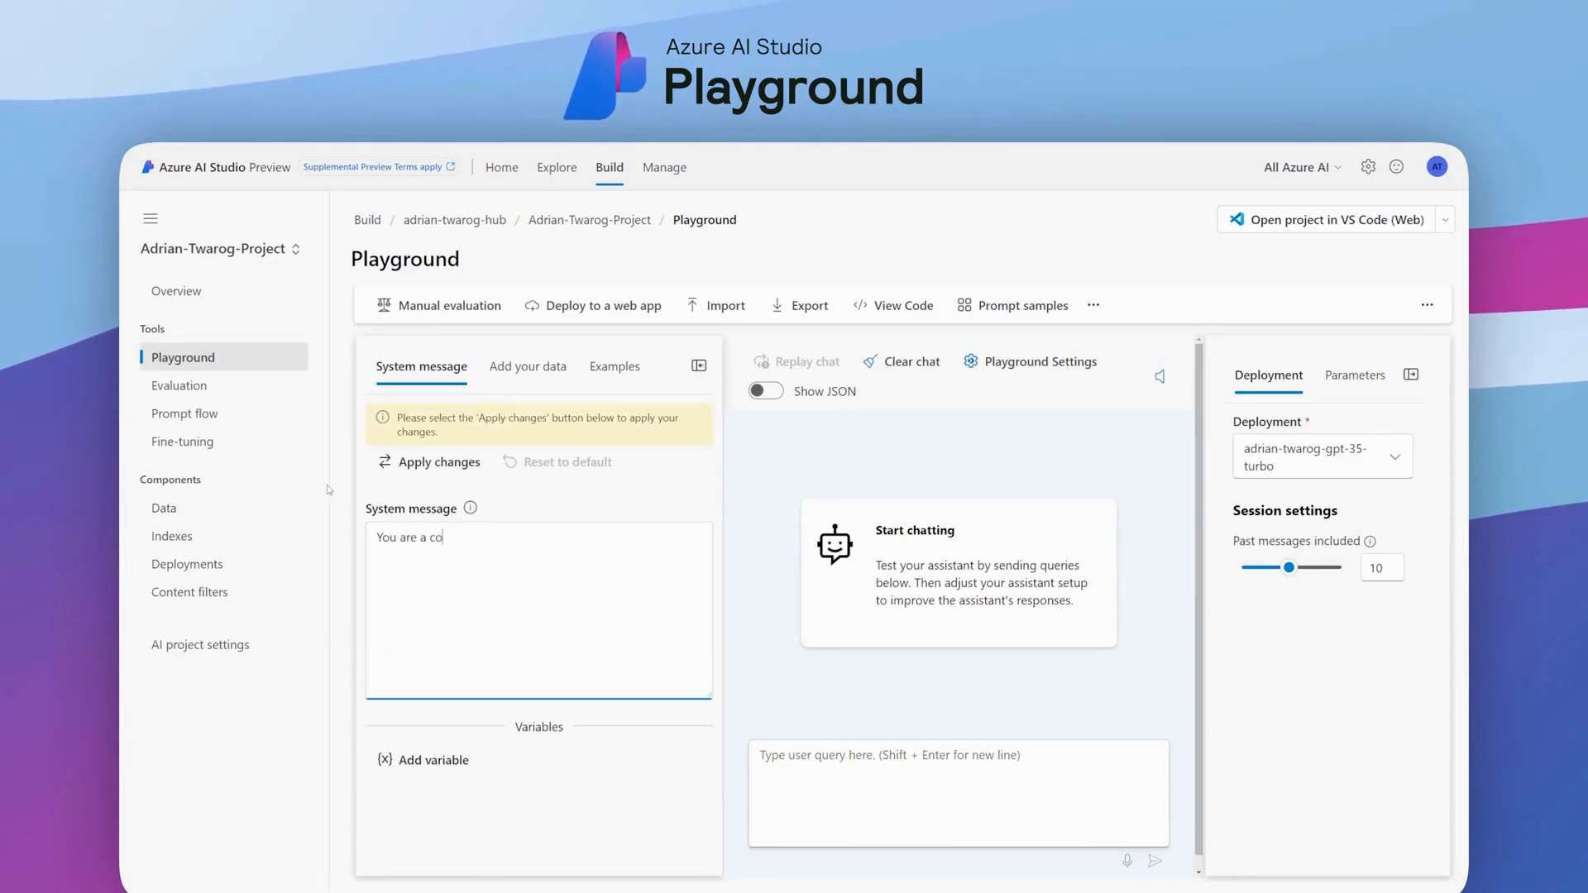
pyautogui.write('stant AI. You help solve')
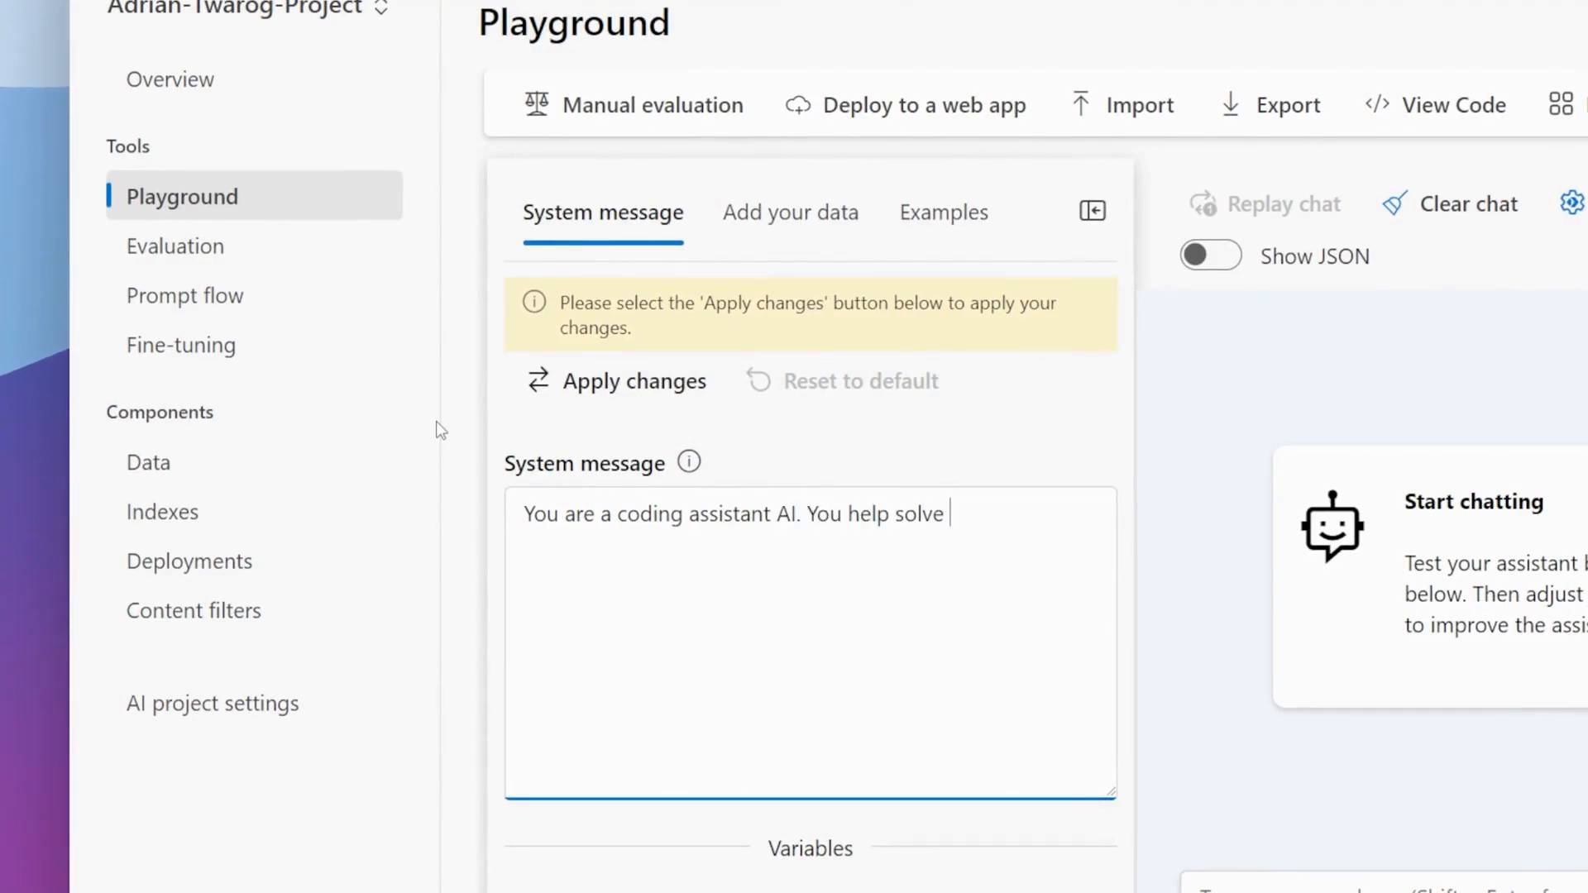
pyautogui.write('g problems and produce both the code and')
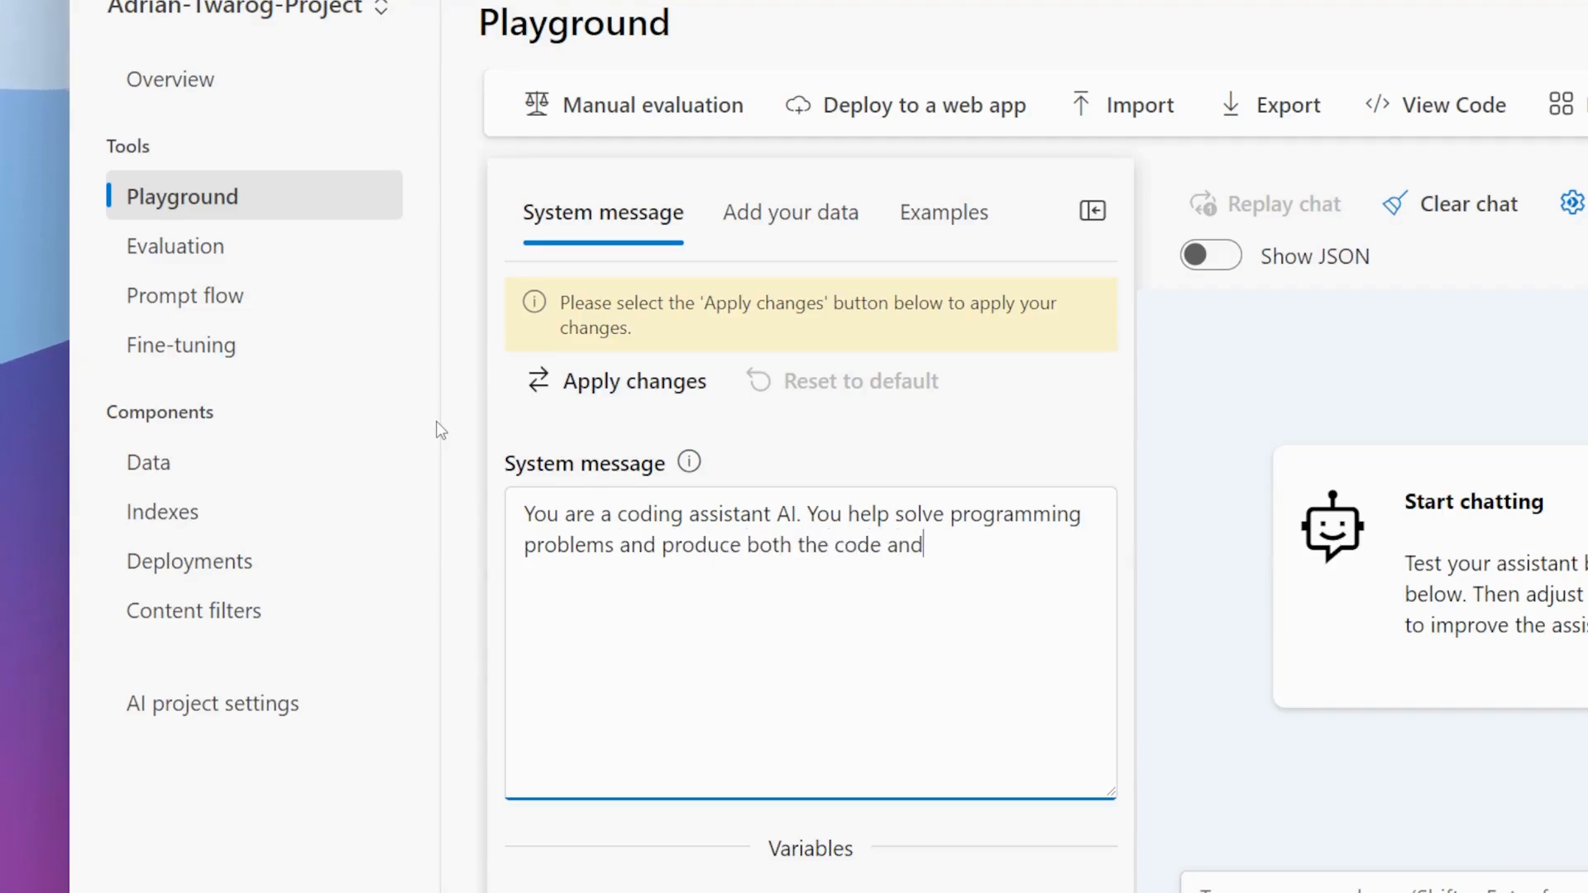
pyautogui.write(' explaination on')
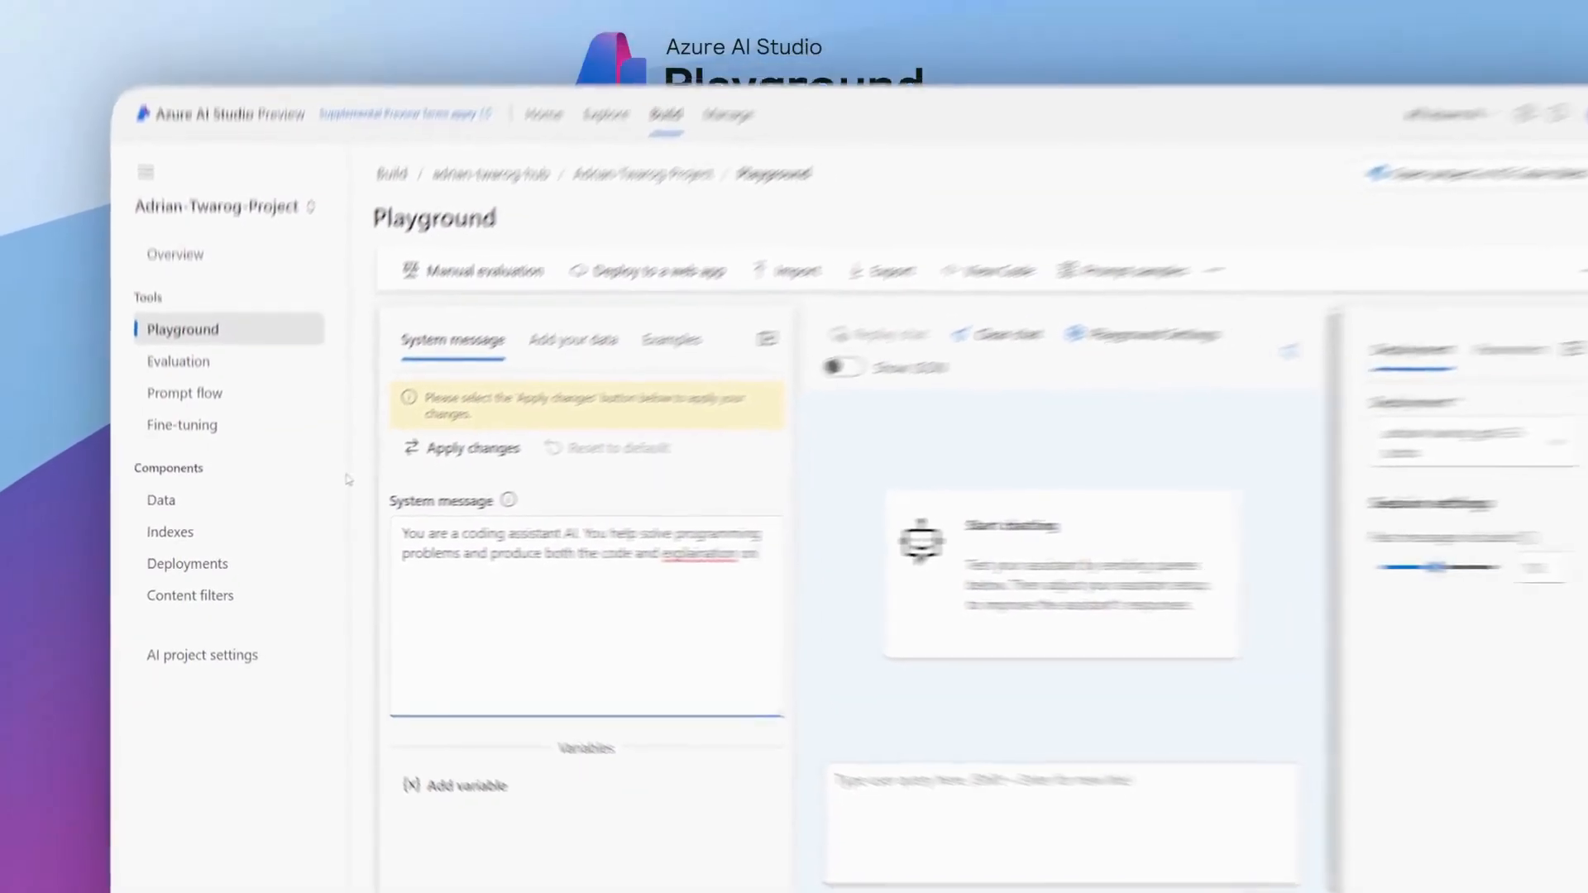
pyautogui.rightClick(706, 552)
pyautogui.click(836, 565)
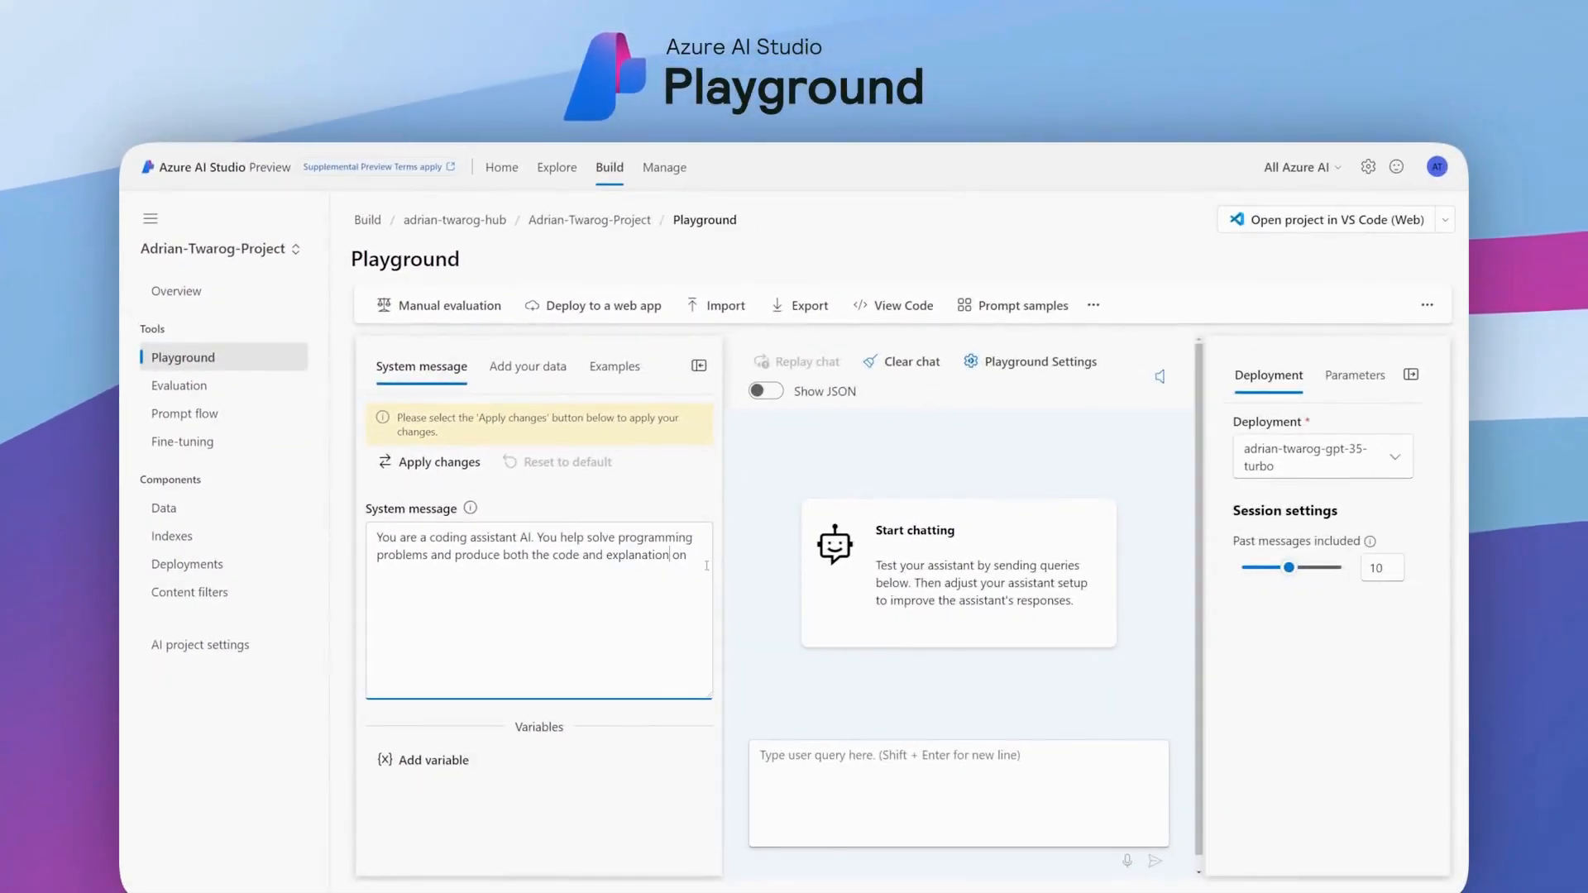
pyautogui.write('how')
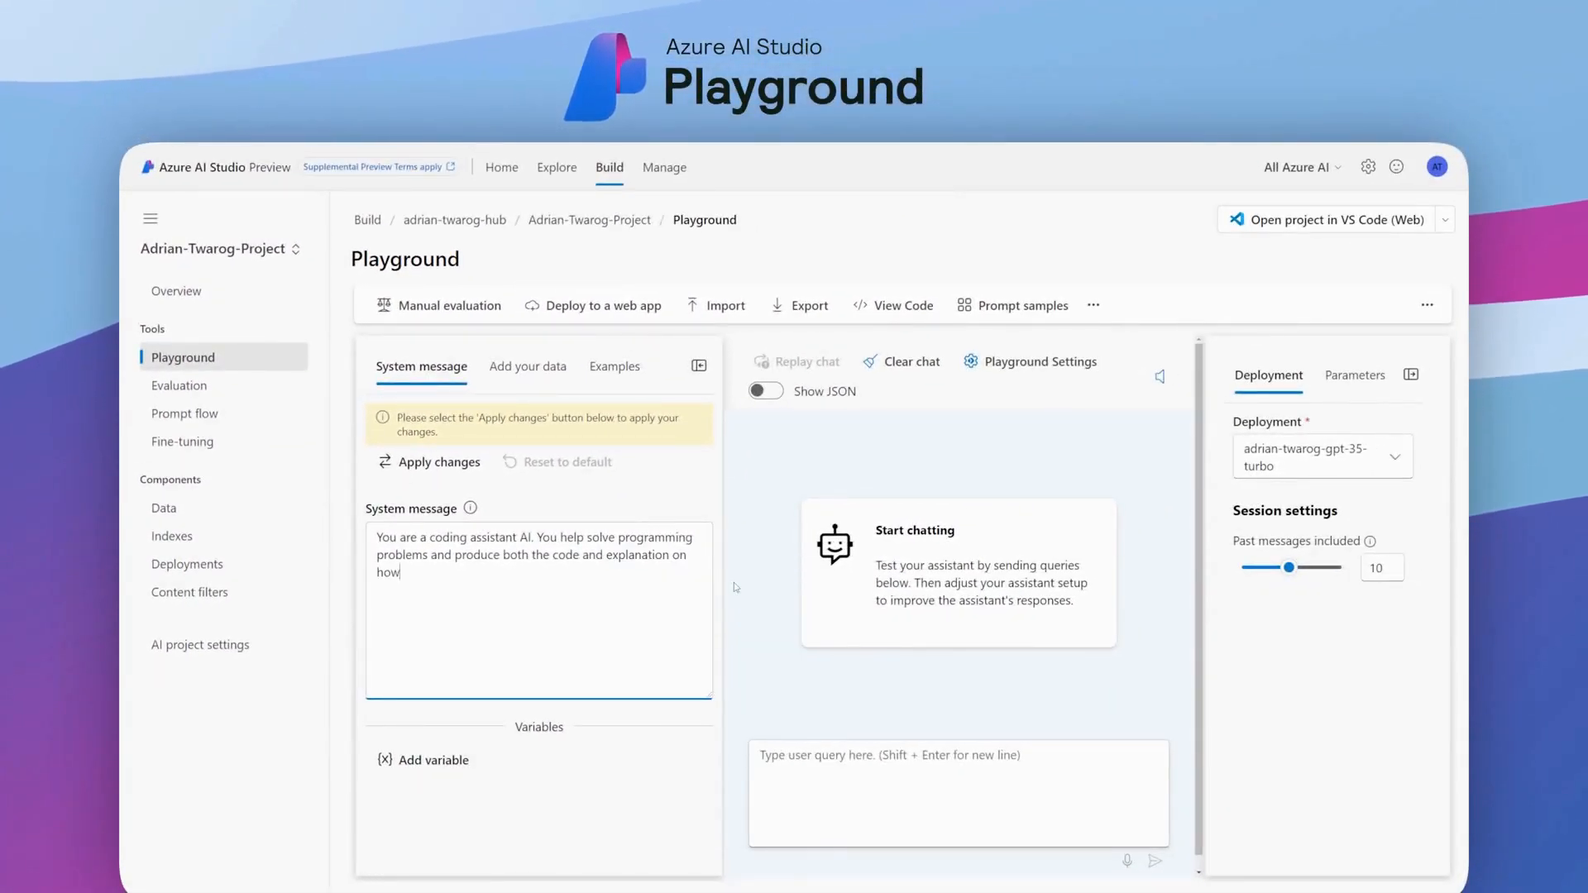
pyautogui.write(' they work.')
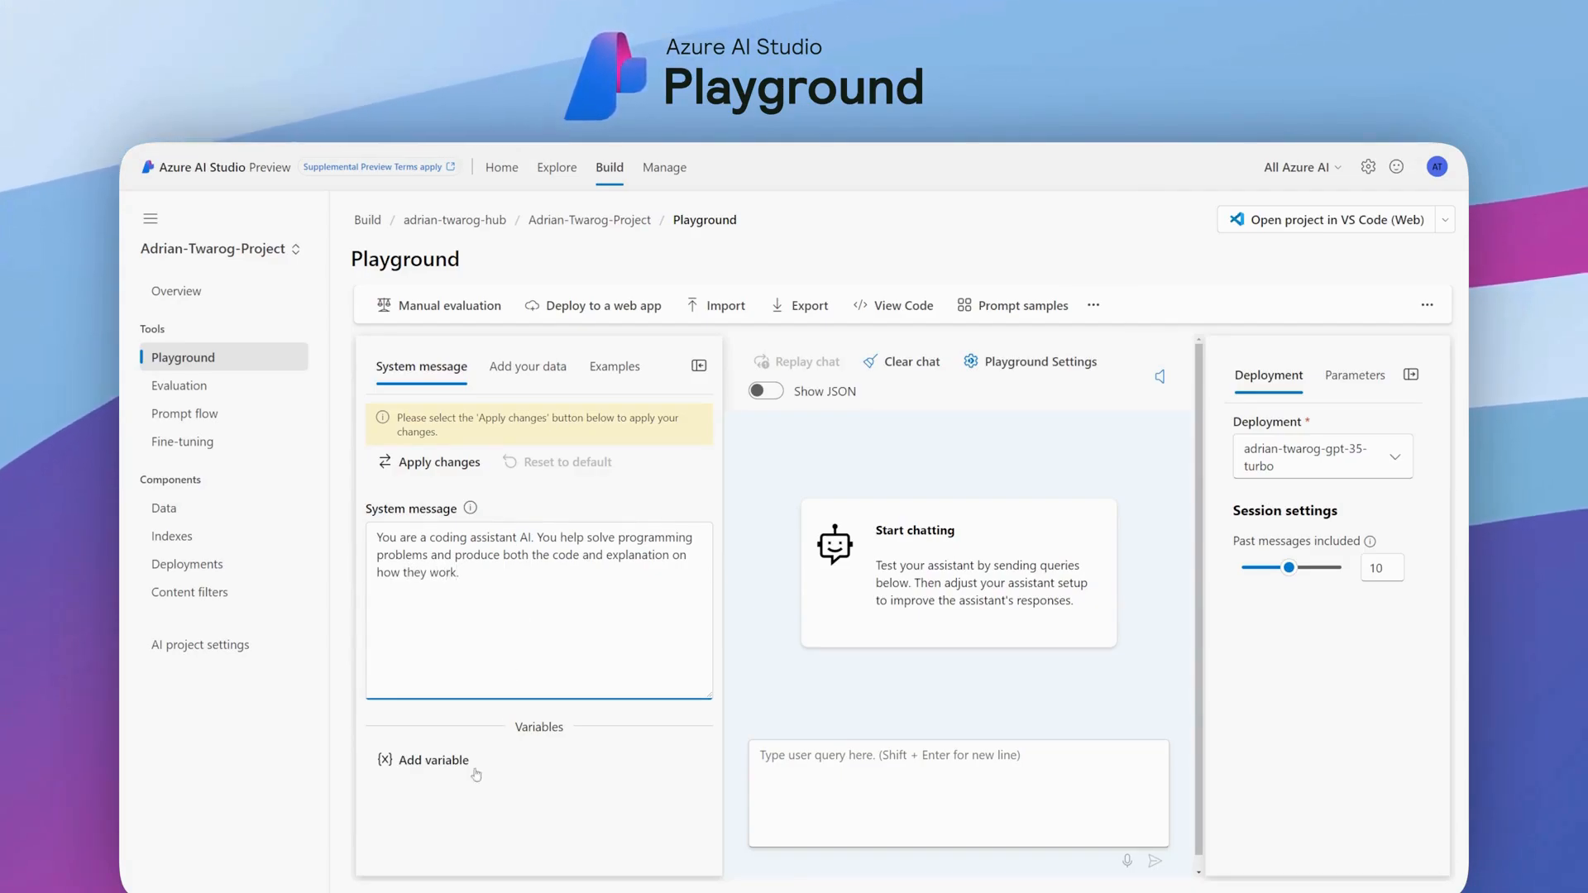
# Step: Add a variable named Language to the assistant setup and set its value to JavaScript
pyautogui.click(422, 771)
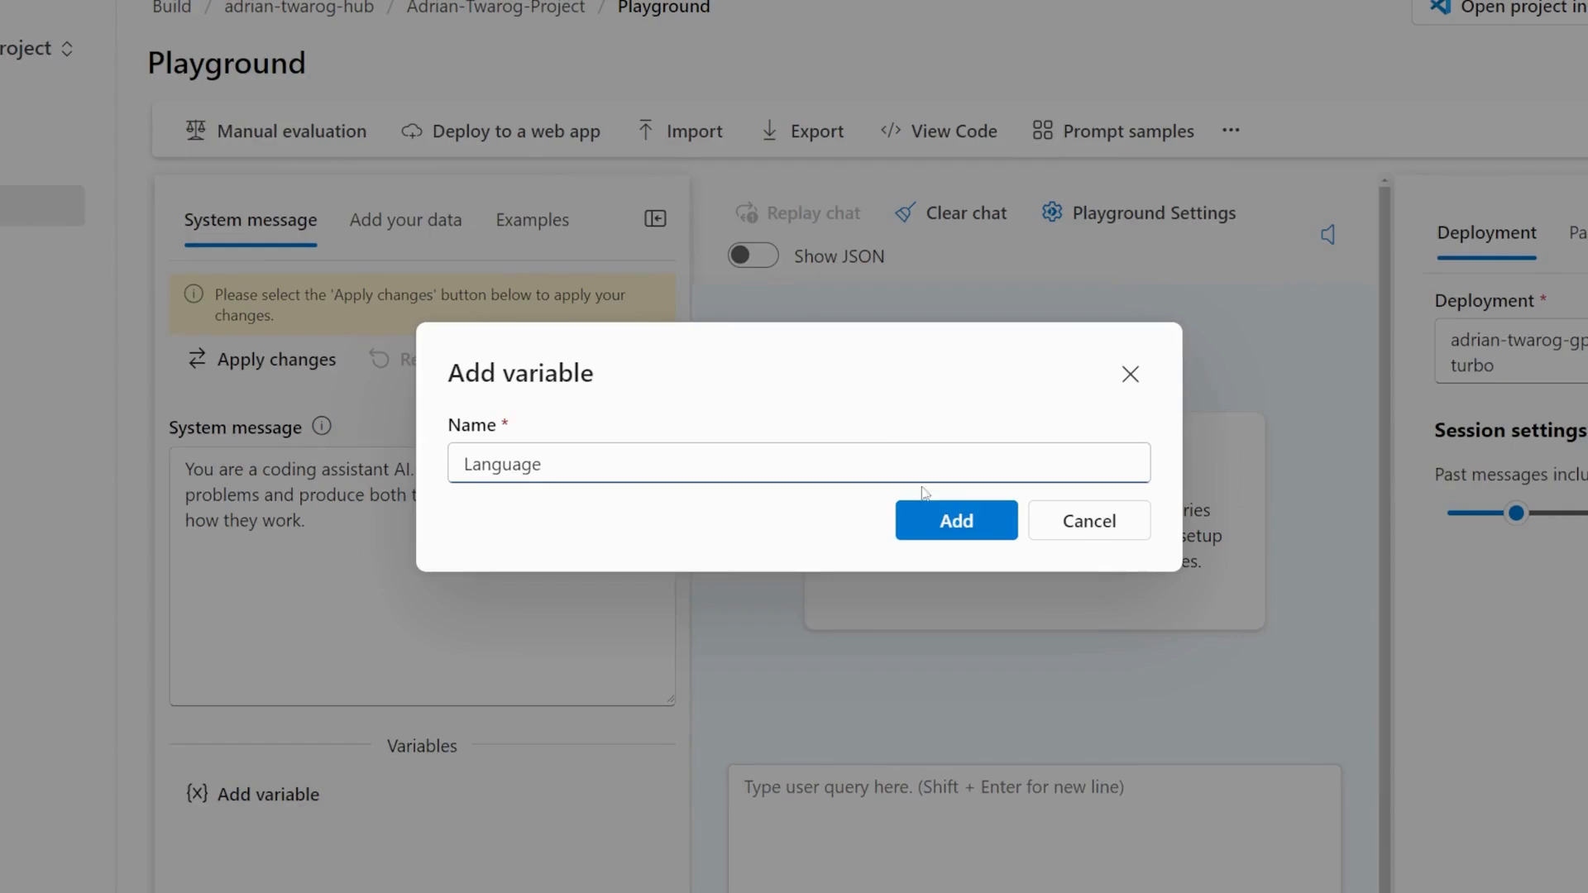
pyautogui.click(952, 519)
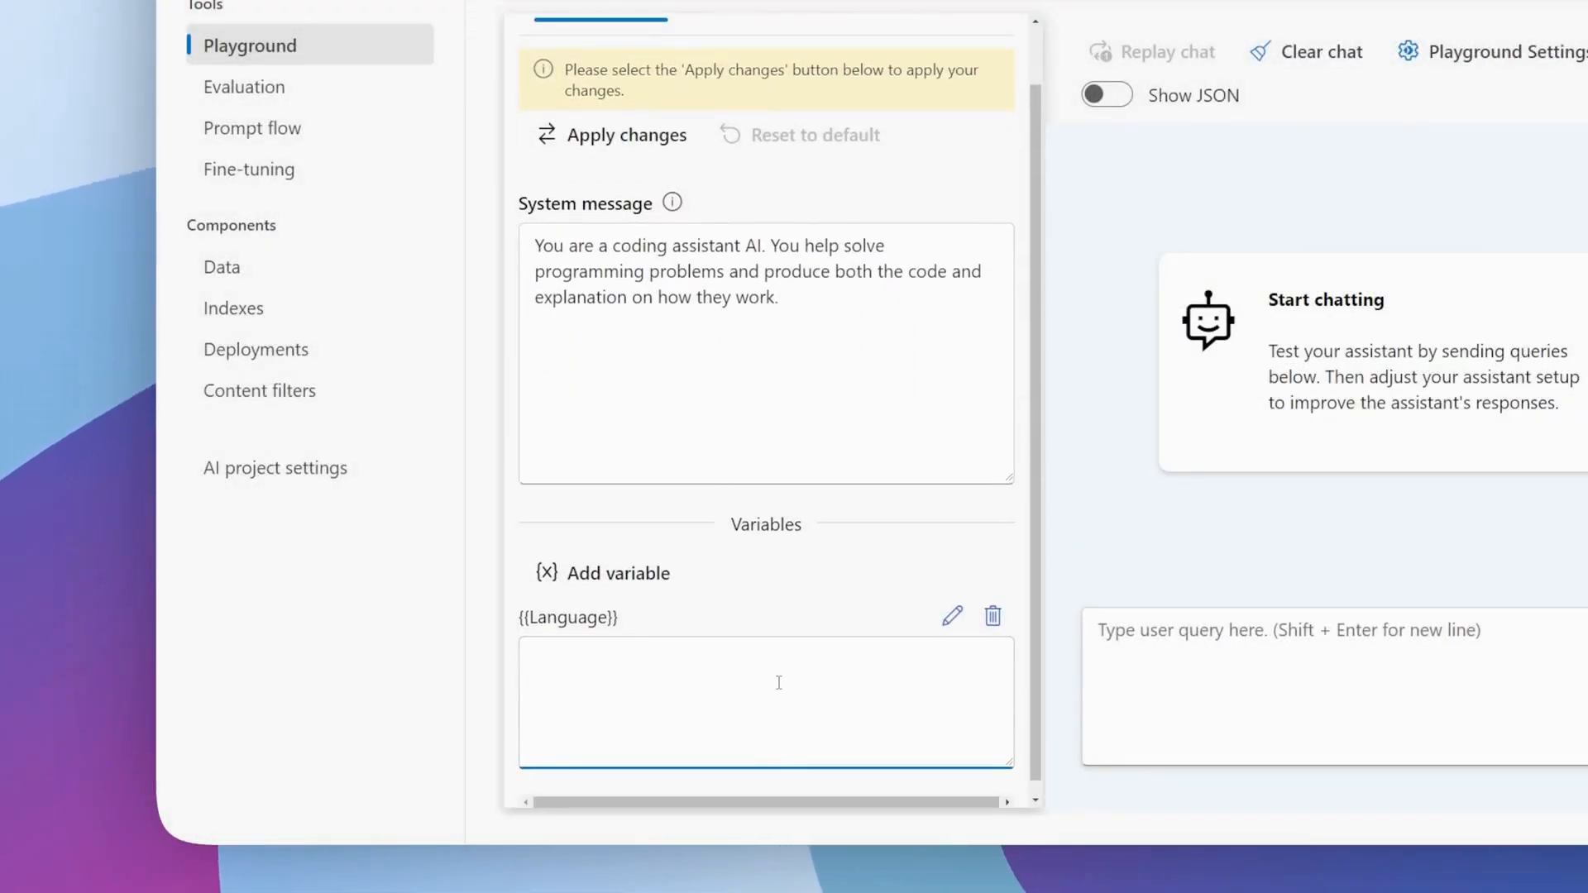
pyautogui.click(779, 683)
pyautogui.write('JavaScritp')
pyautogui.press('BackSpace')
pyautogui.press('BackSpace')
pyautogui.write('pt')
pyautogui.click(819, 615)
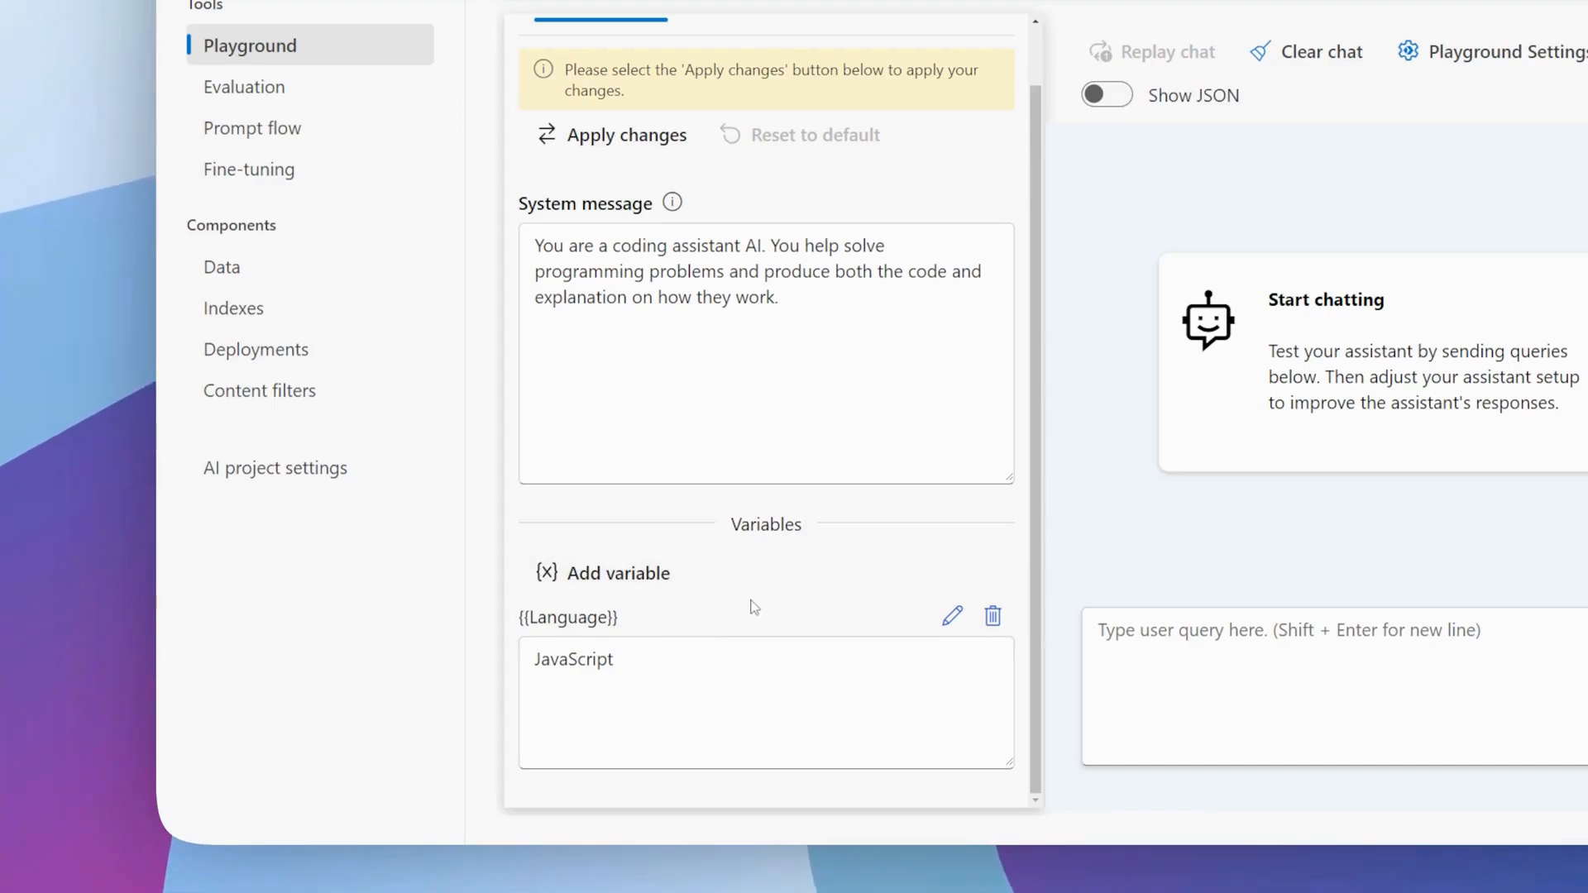
# Step: Append "You use the {{Language}} language." to the system message and apply the changes, opting out of the confirmation prompt for future updates
pyautogui.click(868, 327)
pyautogui.write('You use the {{Language}} language.')
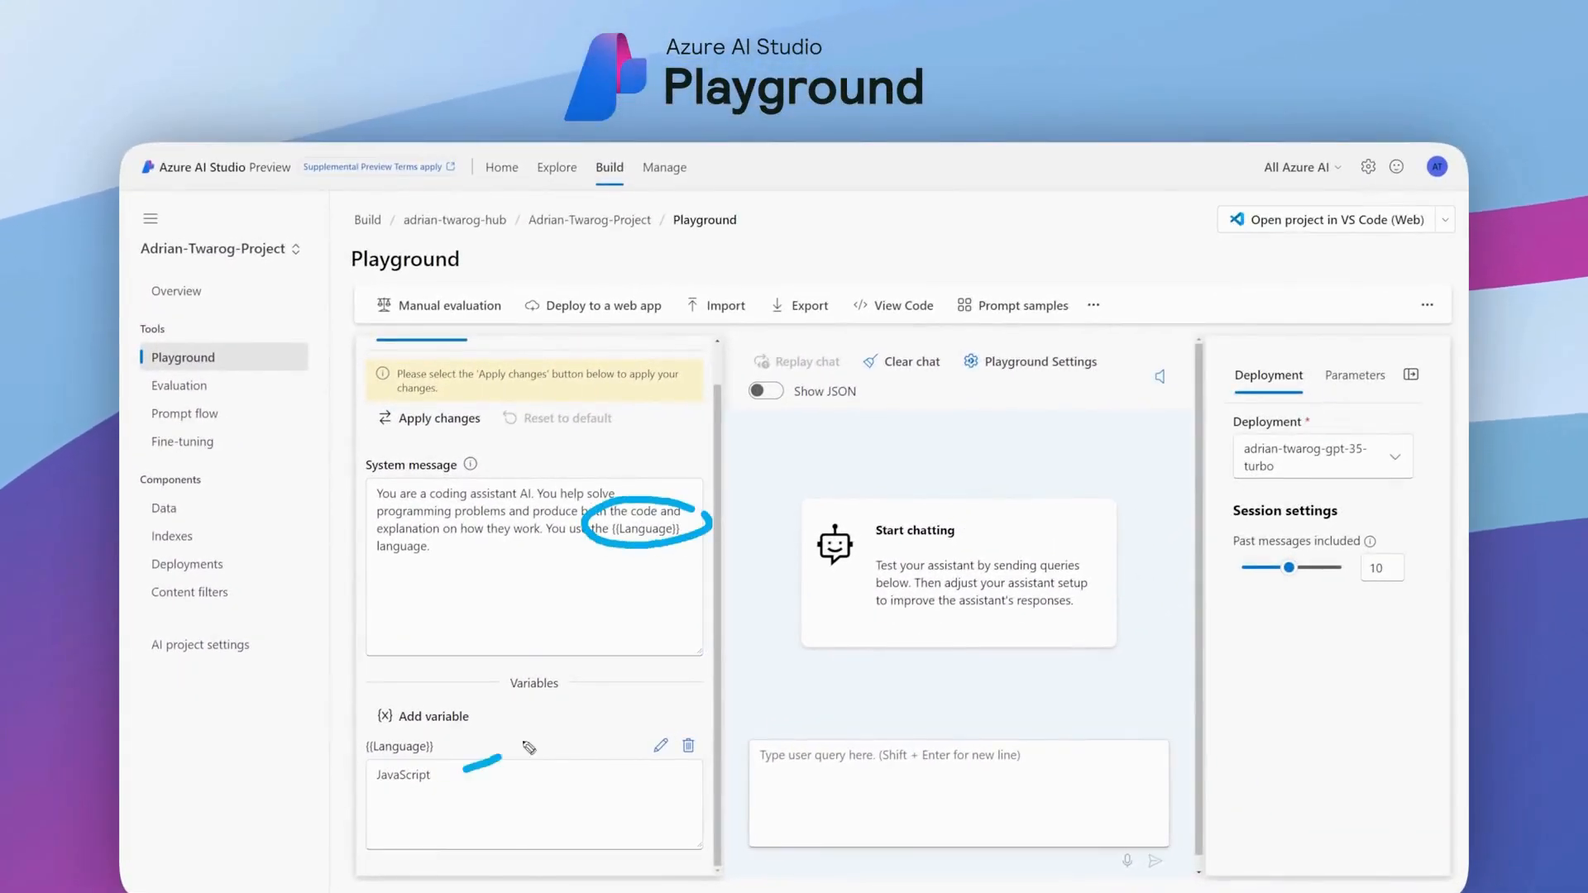
pyautogui.click(430, 418)
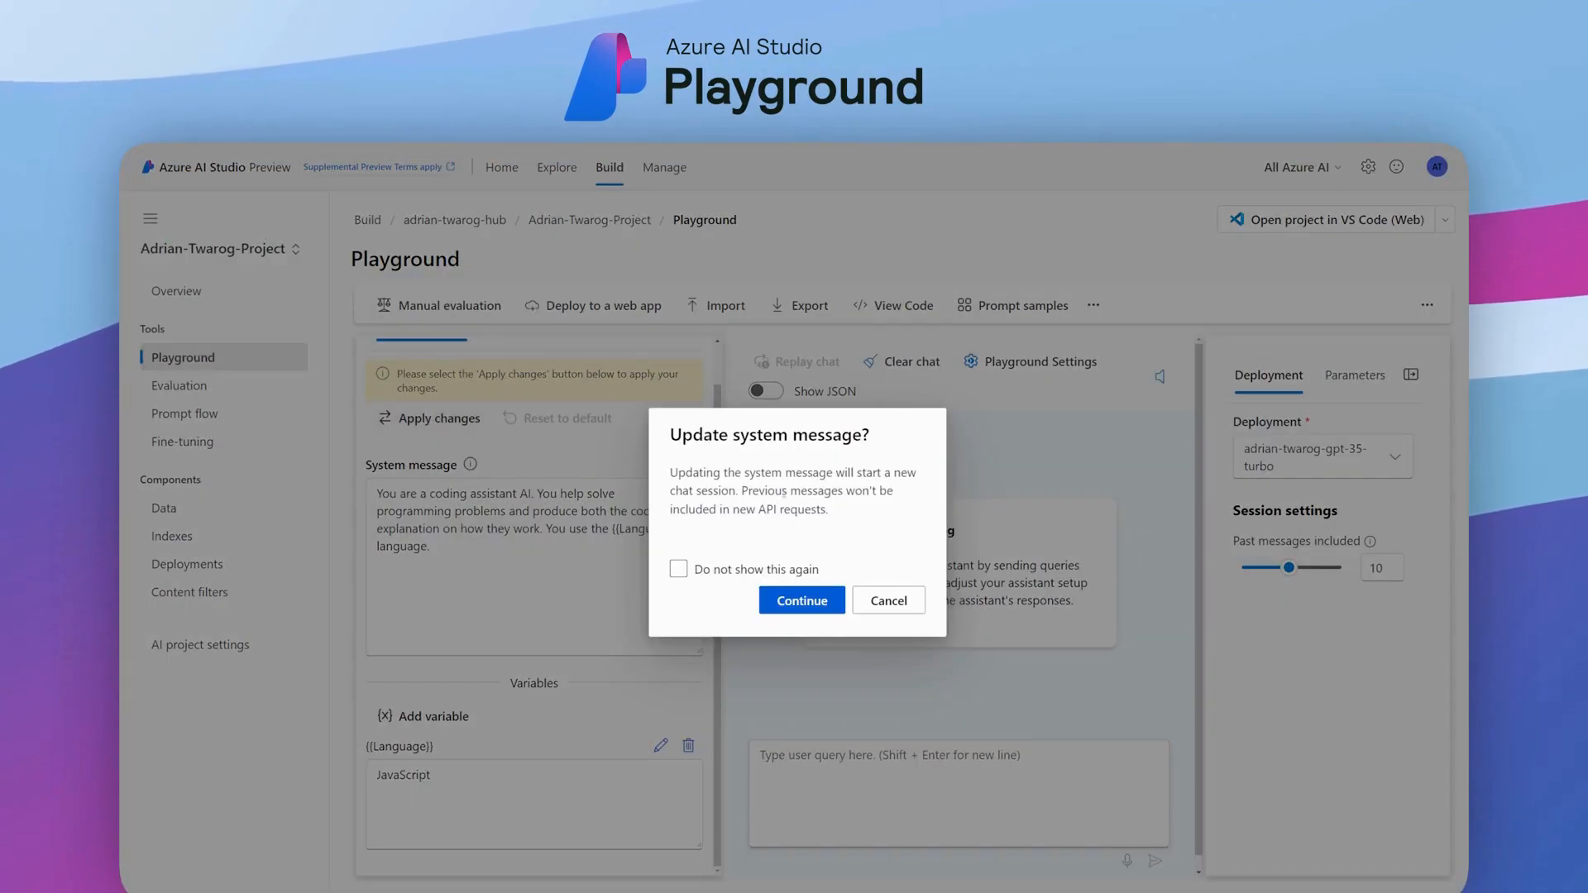
pyautogui.click(678, 569)
pyautogui.click(801, 600)
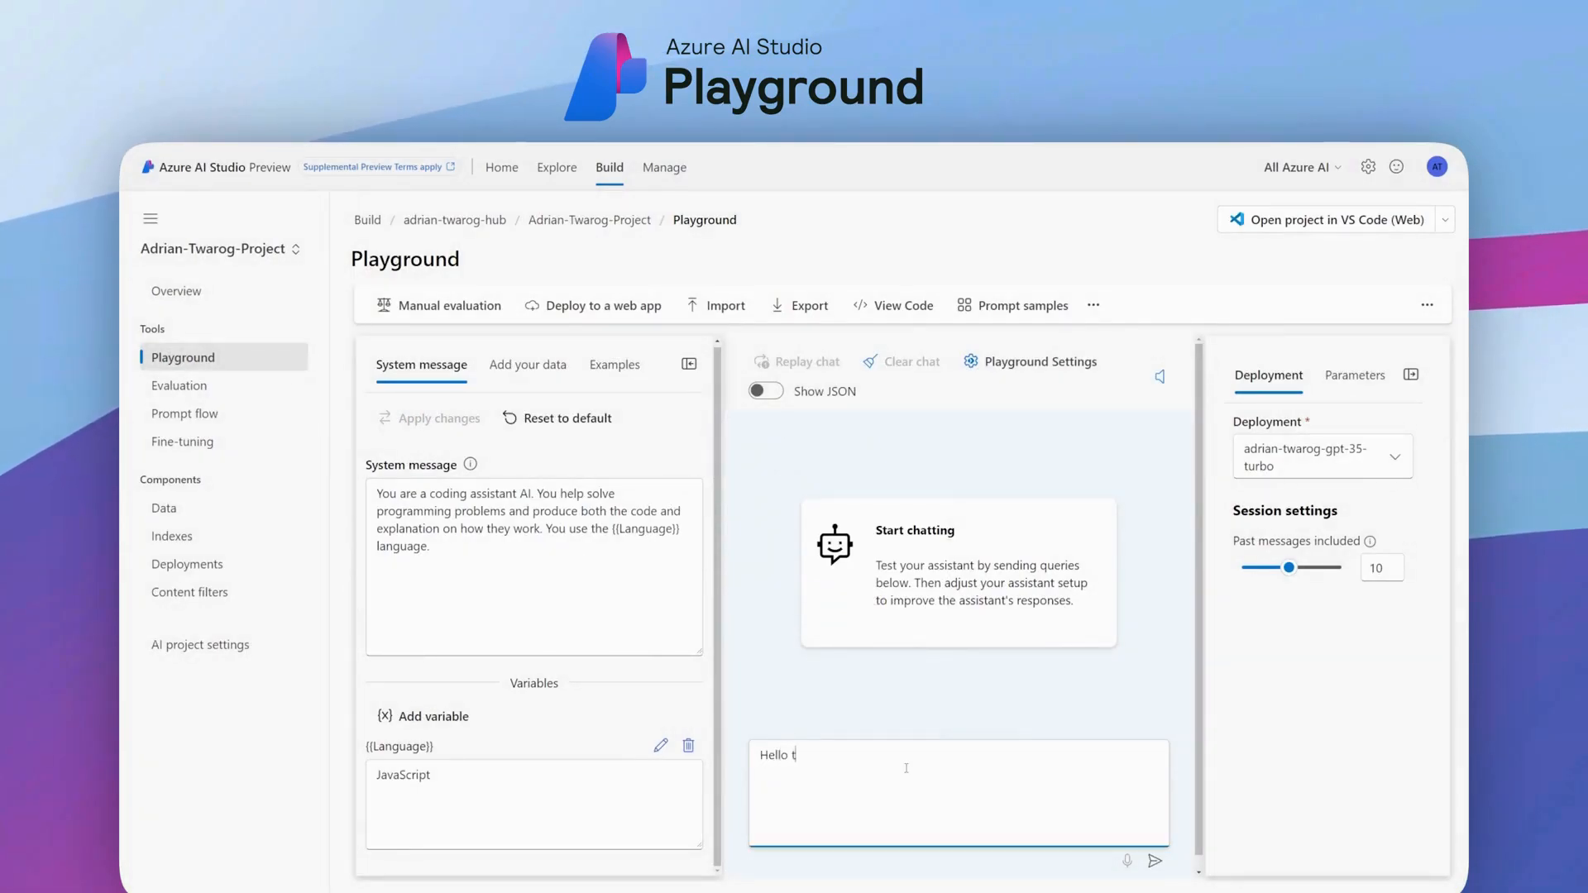
# Step: Send the assistant the chat message "Hello there, what are you?"
pyautogui.write('what are you?')
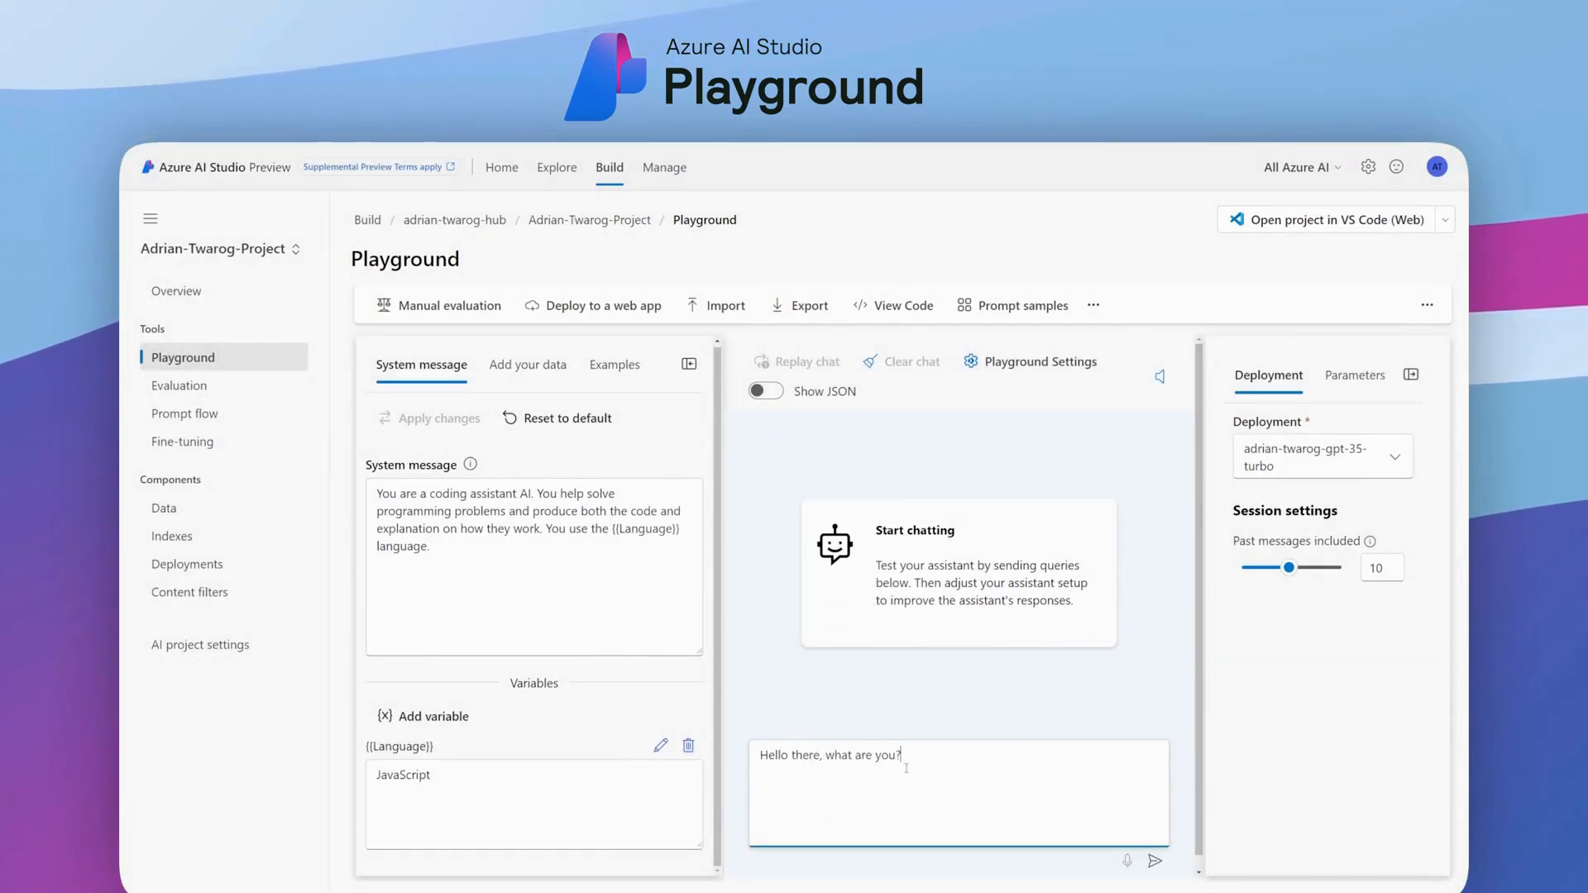
pyautogui.press('Return')
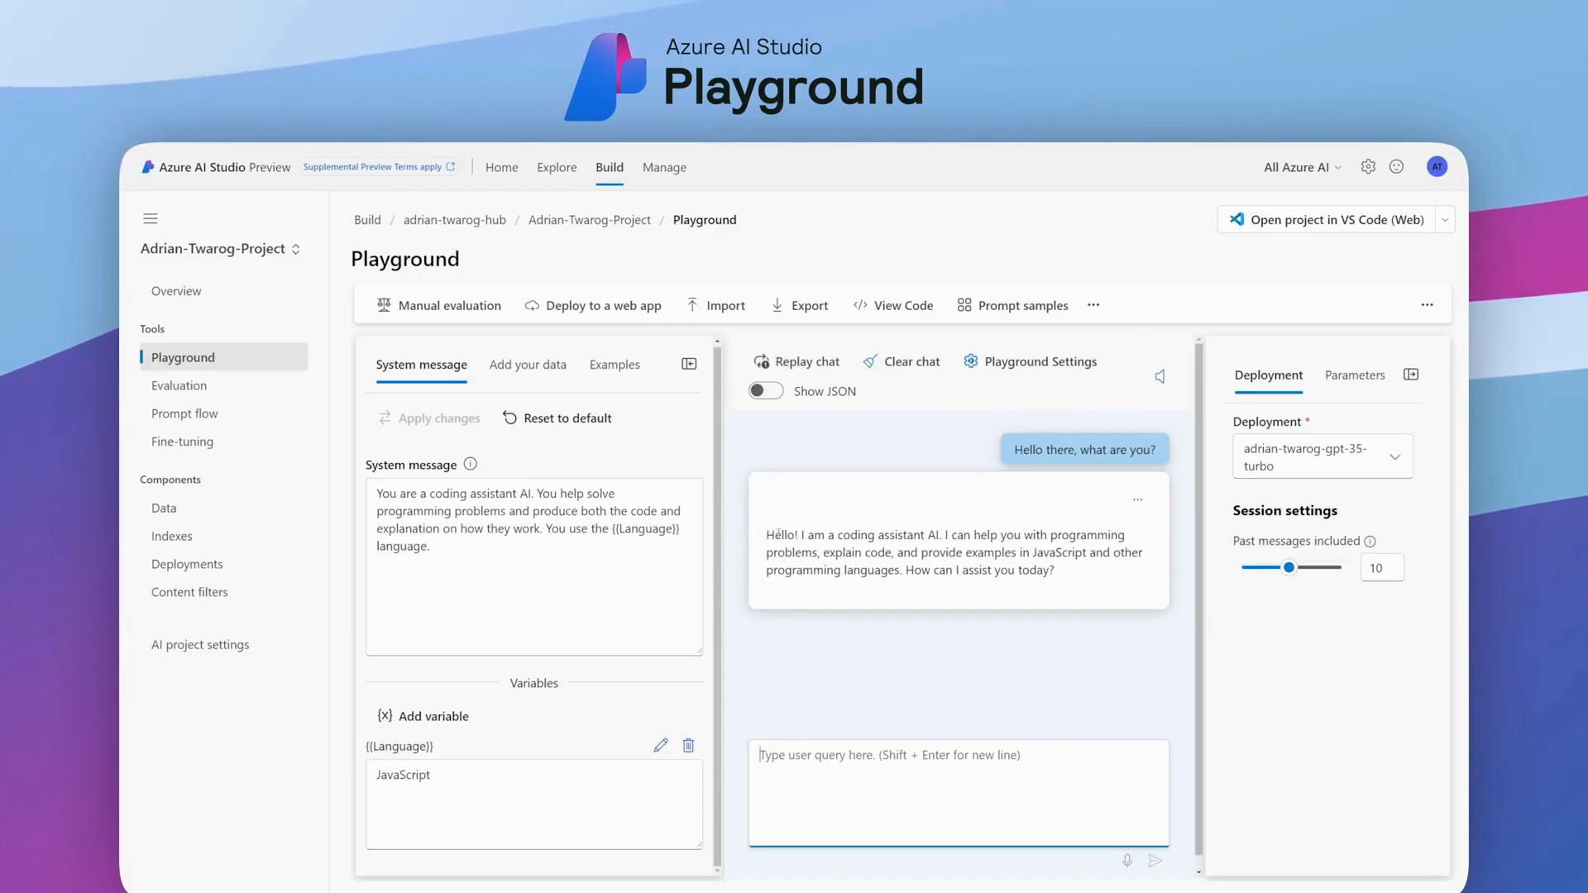
pyautogui.moveTo(1082, 532)
pyautogui.mouseDown()
pyautogui.moveTo(1054, 578)
pyautogui.moveTo(1018, 533)
pyautogui.mouseUp()
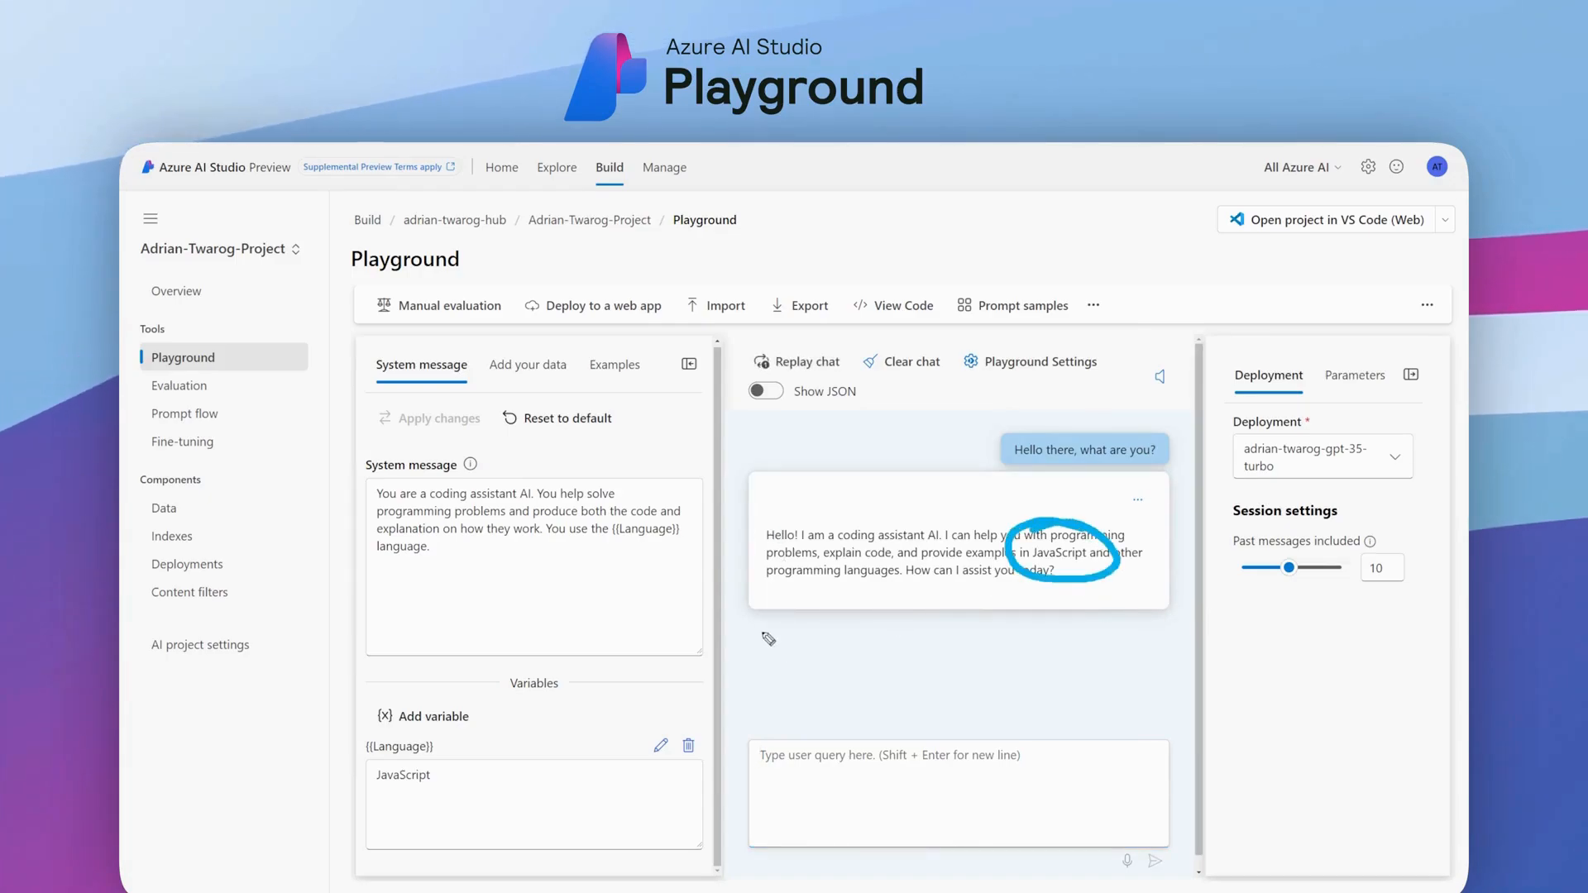
# Step: Select Azure subscription 1 as the speech subscription in the playground settings and save them
pyautogui.click(1010, 367)
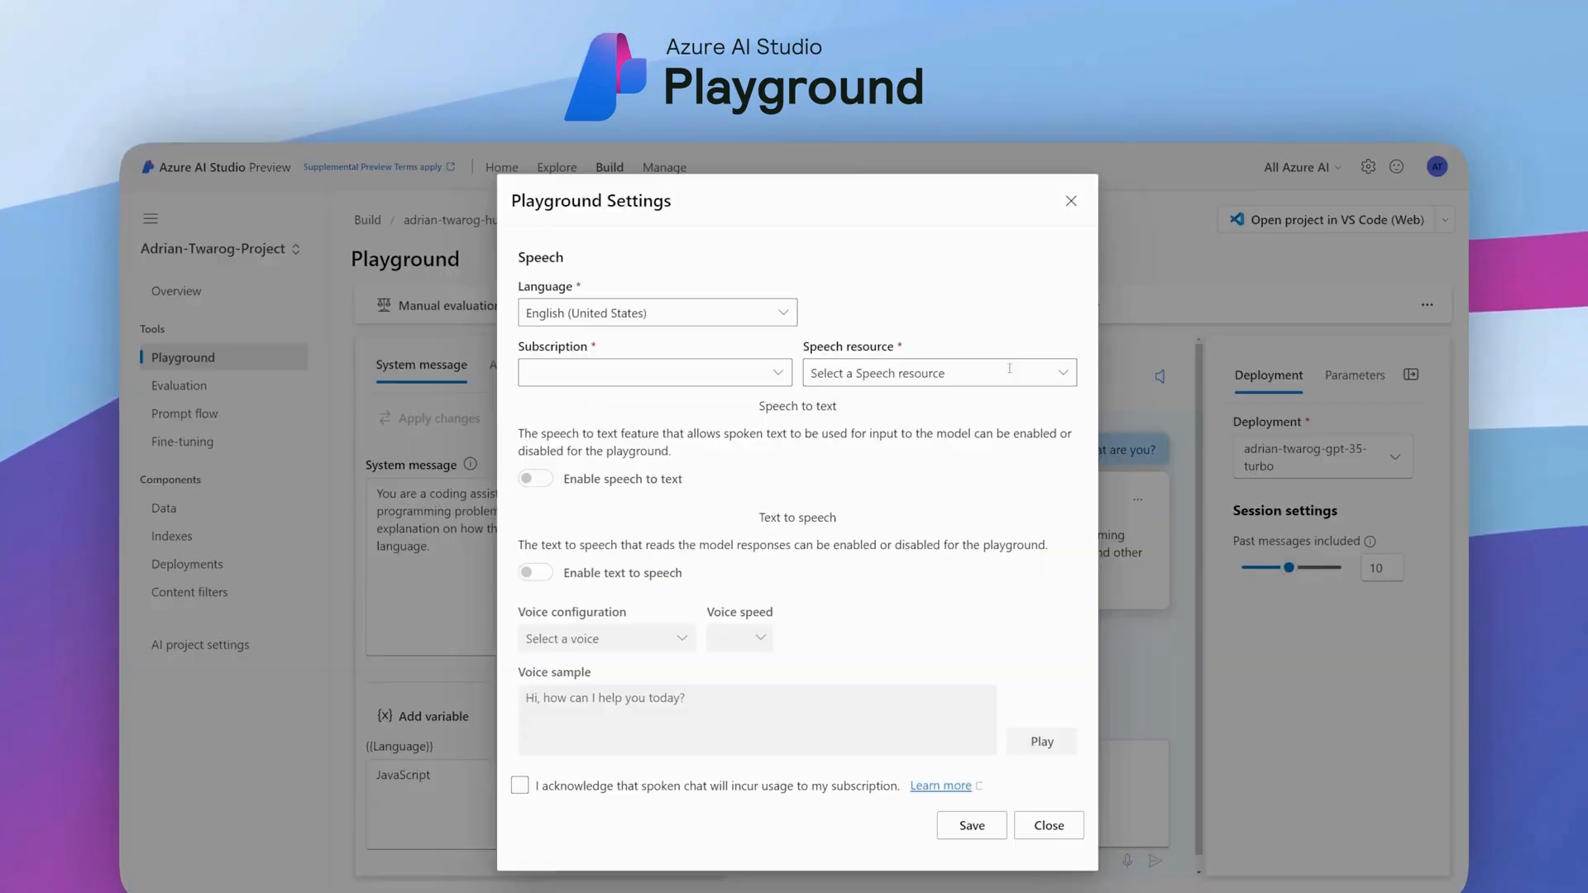
pyautogui.click(788, 312)
pyautogui.click(788, 312)
pyautogui.click(776, 373)
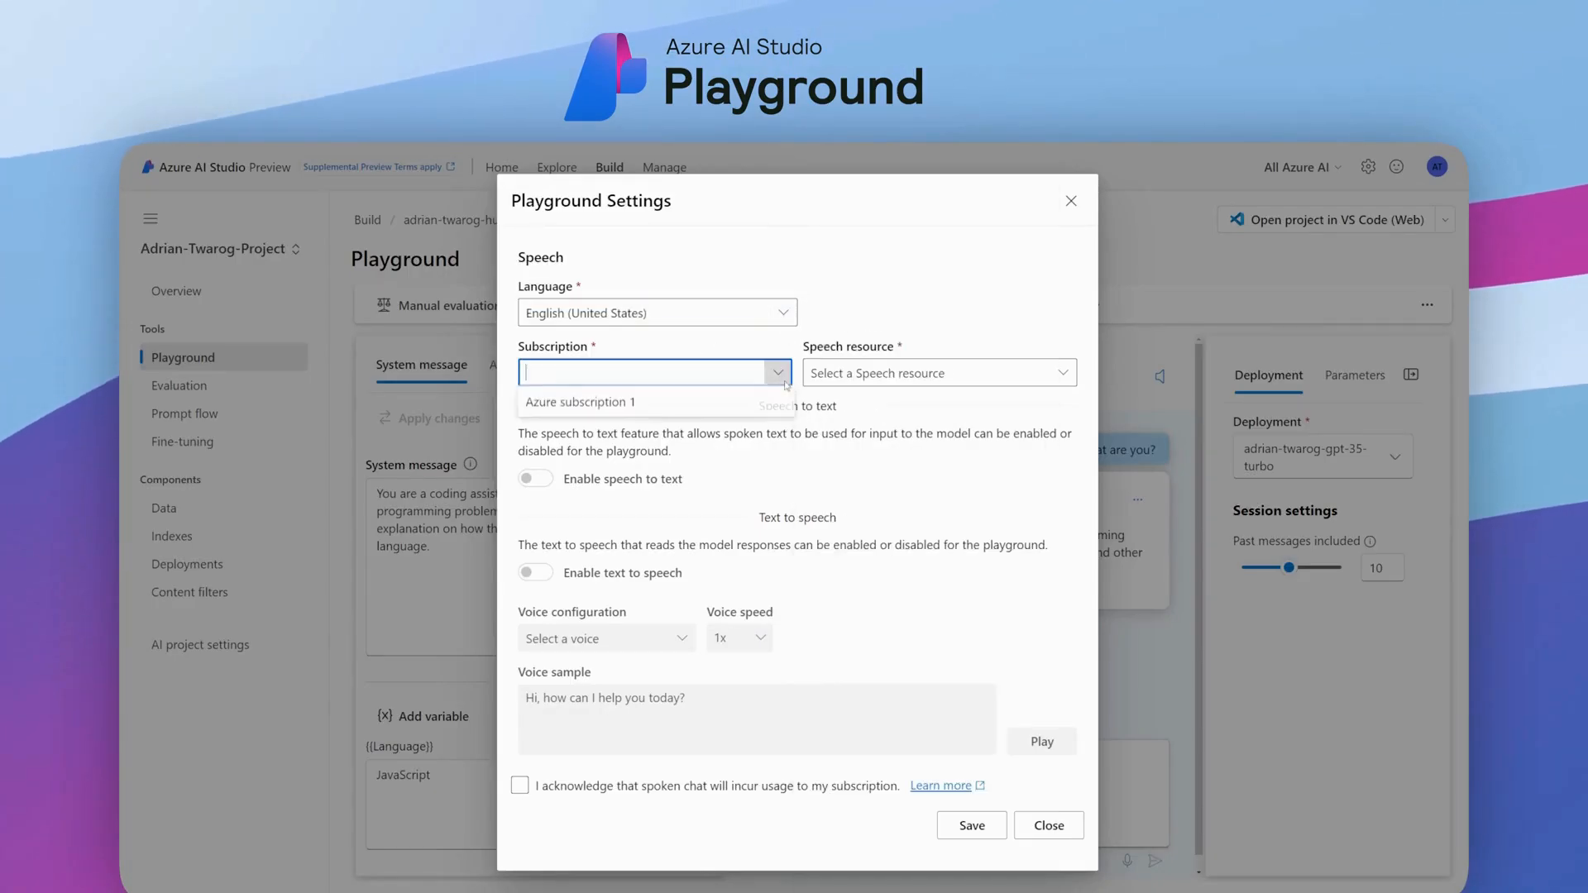
pyautogui.click(743, 405)
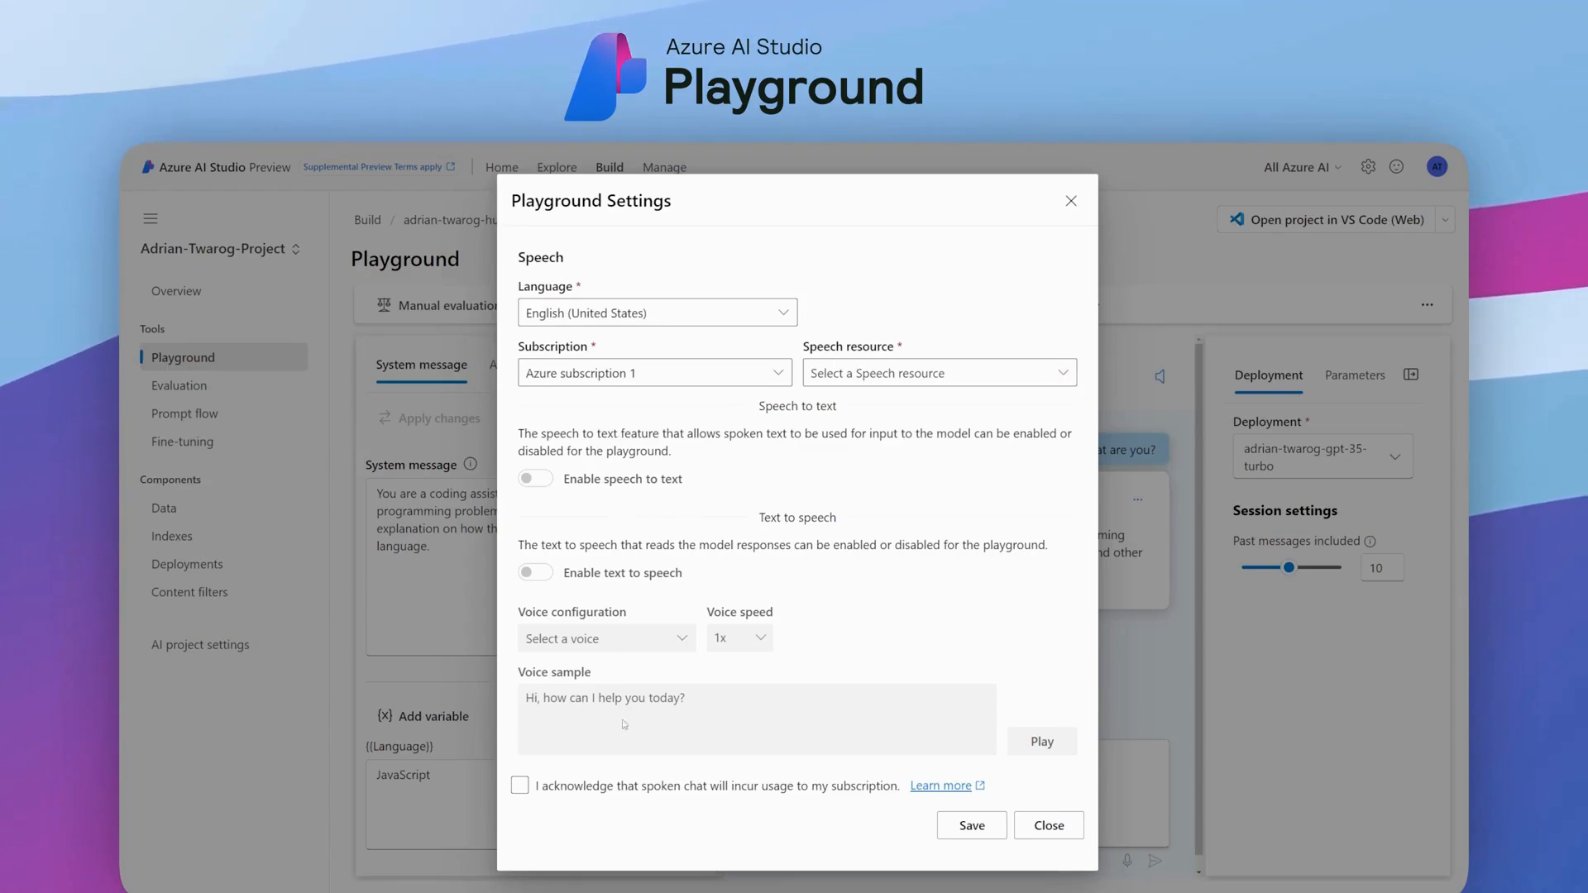
pyautogui.click(972, 826)
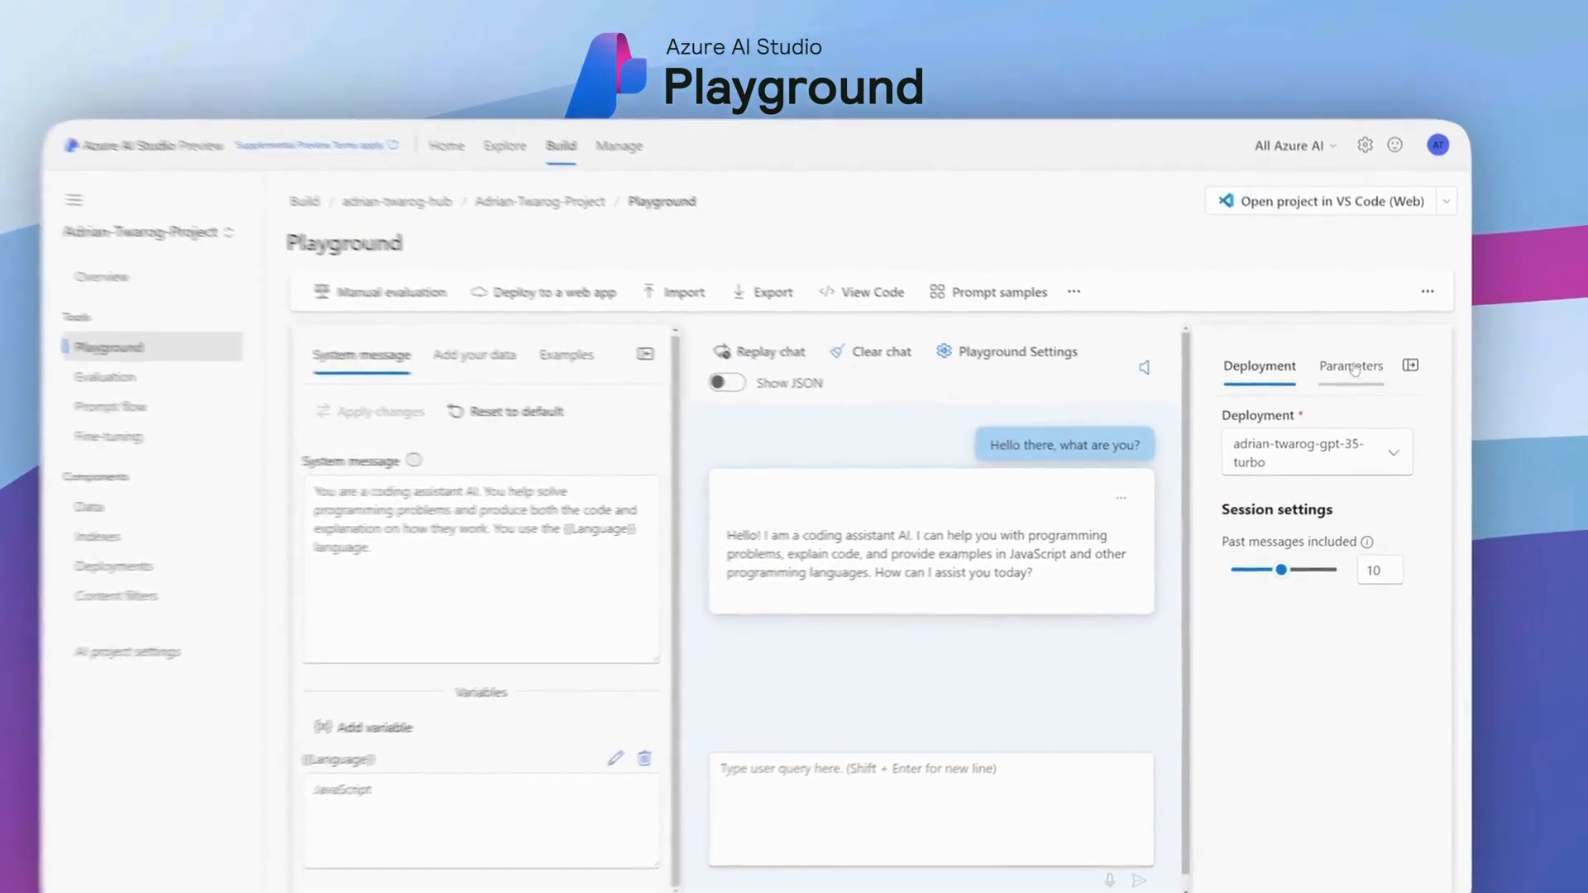
# Step: View the model parameters and ask the assistant "How do I say hello world?" in the chat
pyautogui.click(1355, 374)
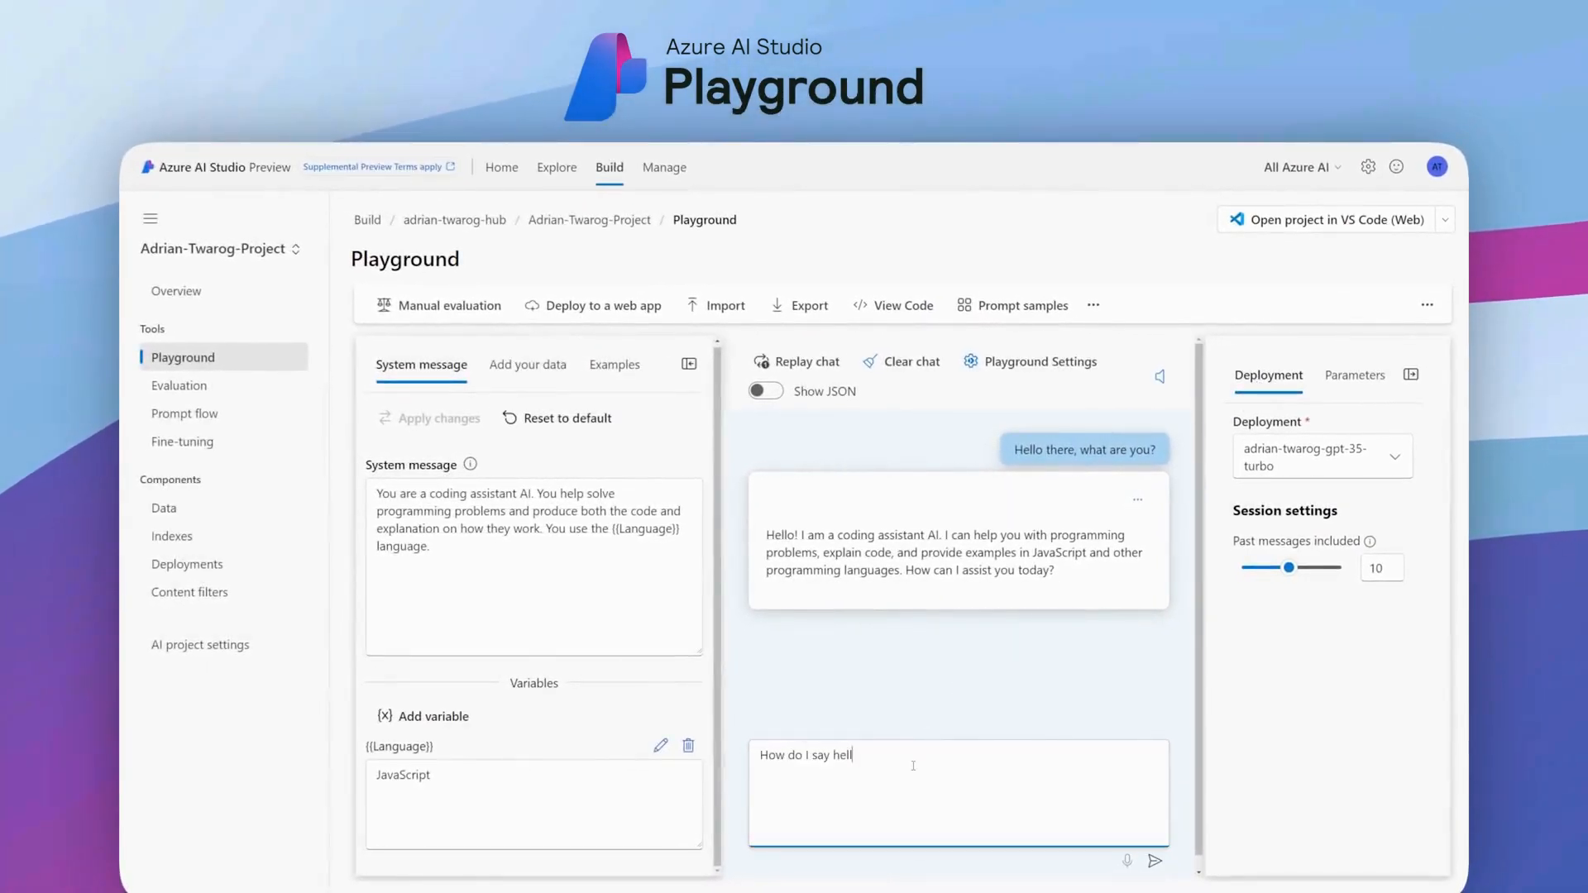
pyautogui.press('Return')
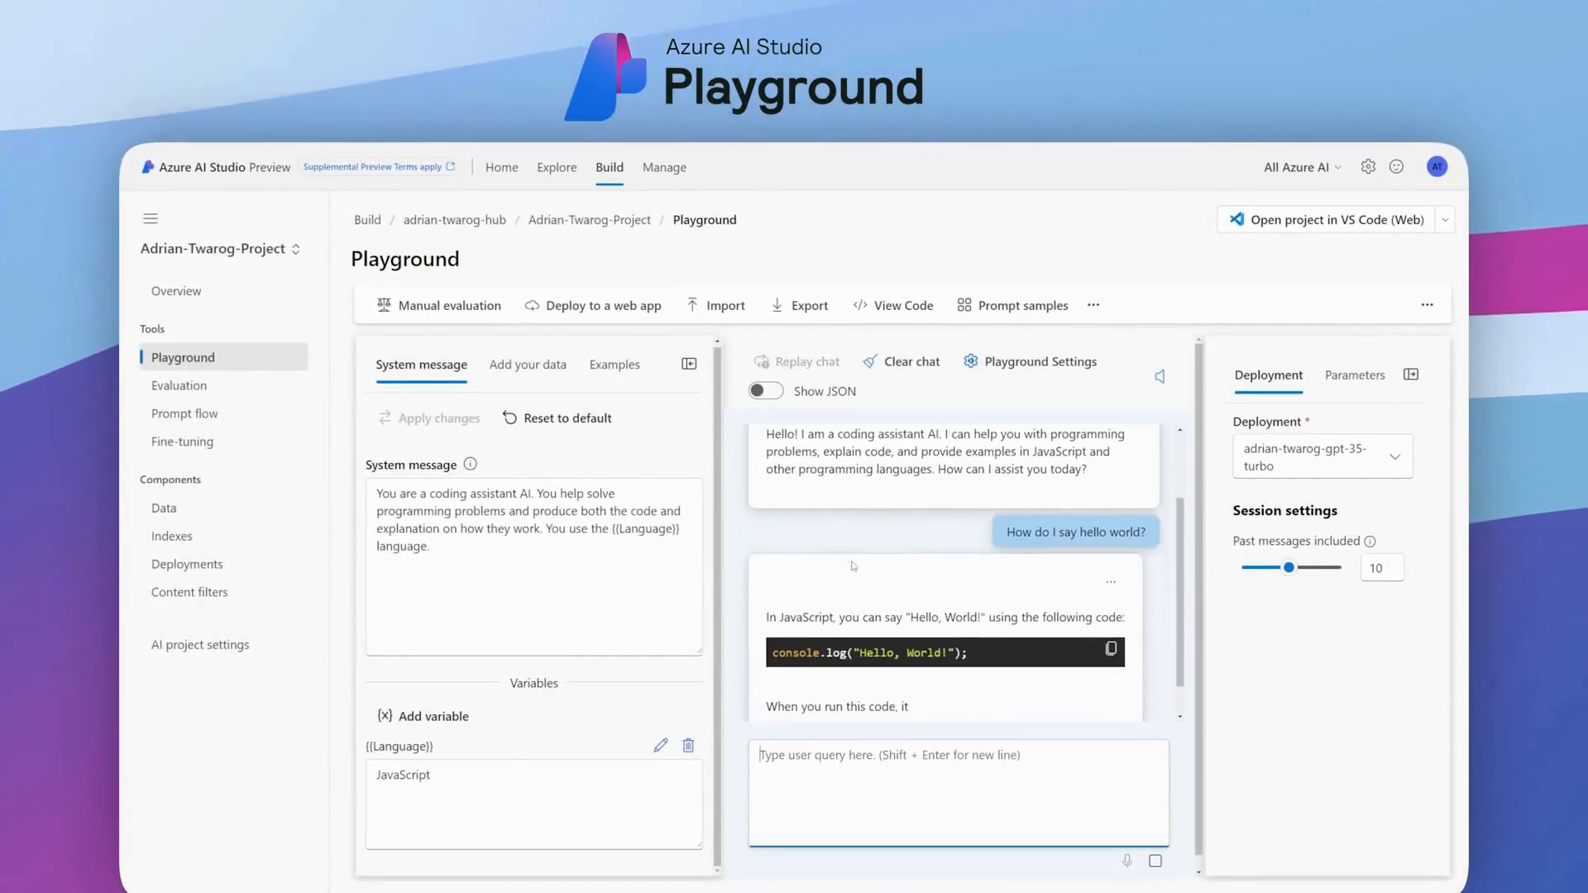
pyautogui.moveTo(843, 468)
pyautogui.mouseDown()
pyautogui.moveTo(890, 529)
pyautogui.moveTo(911, 495)
pyautogui.mouseUp()
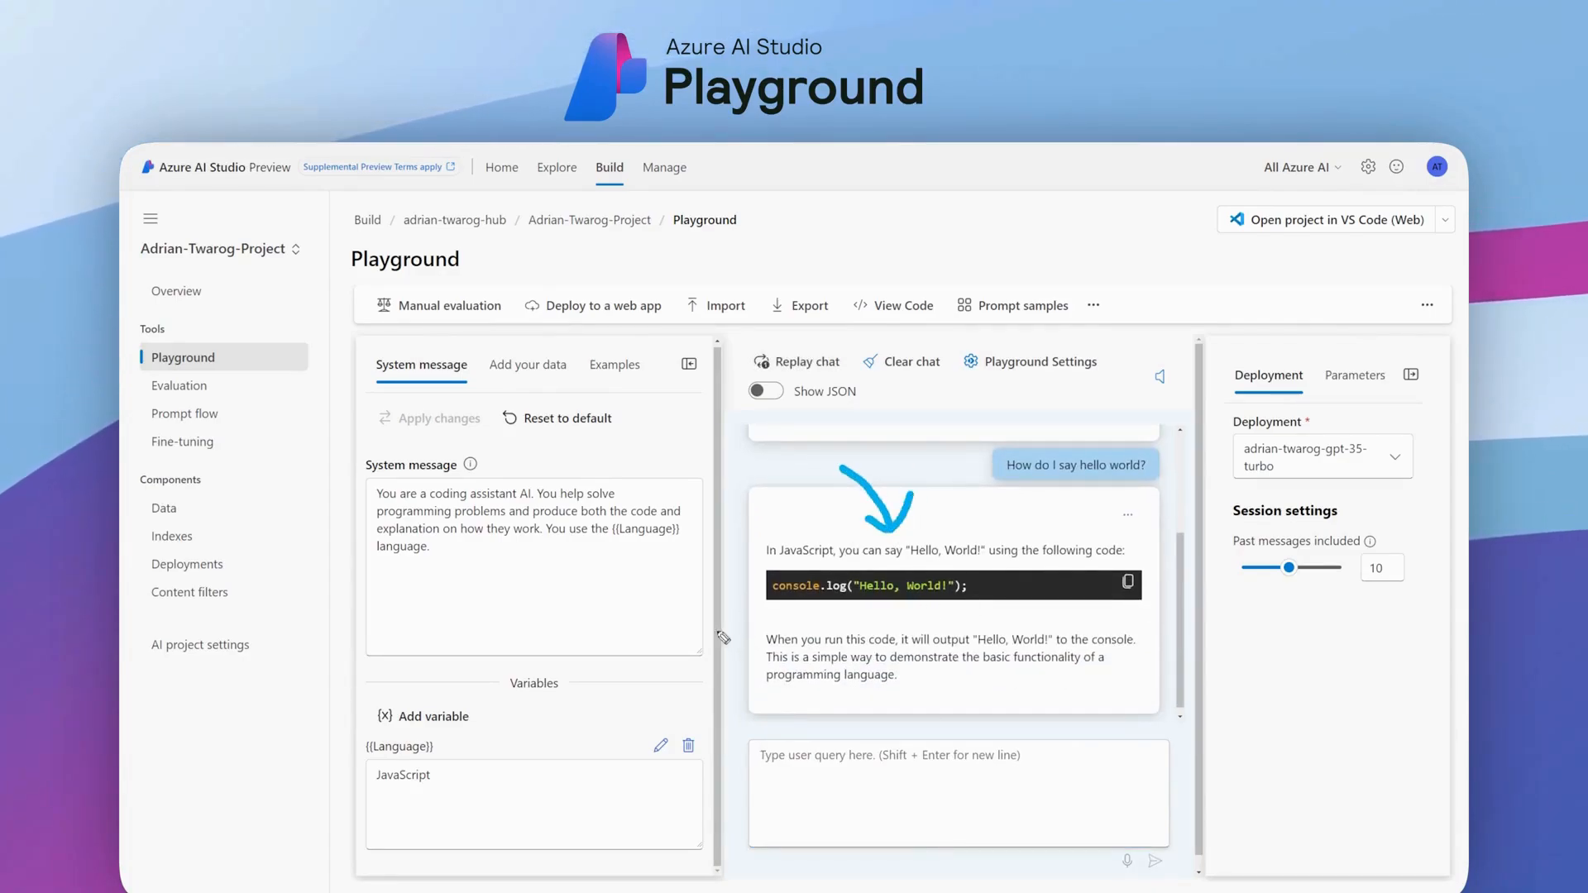
pyautogui.moveTo(751, 504)
pyautogui.mouseDown()
pyautogui.moveTo(743, 703)
pyautogui.moveTo(791, 719)
pyautogui.mouseUp()
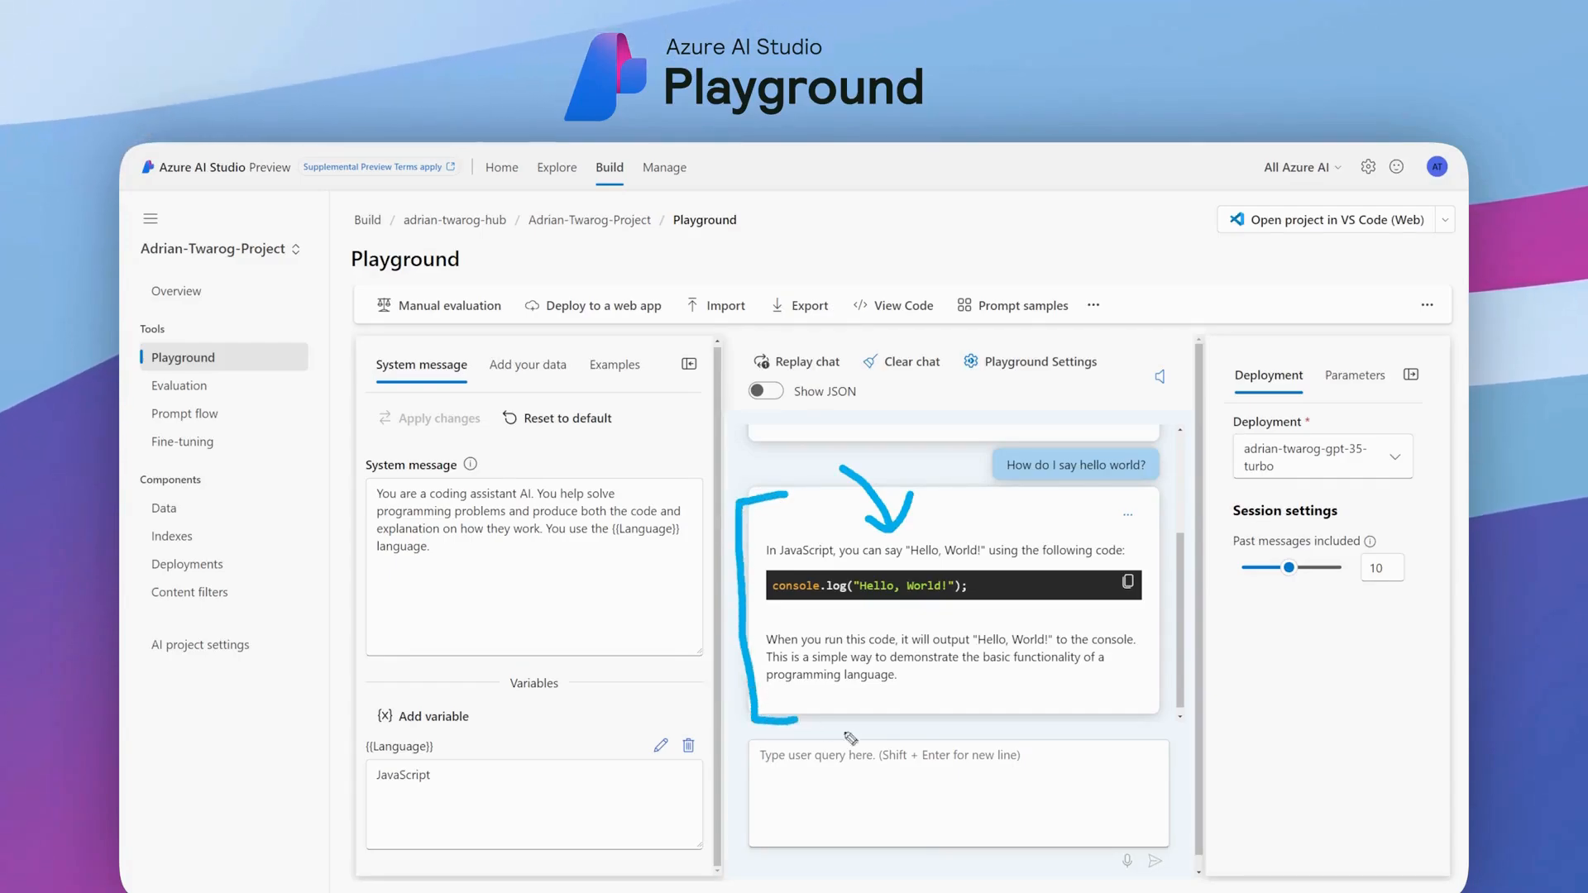
pyautogui.press('Escape')
# Step: Switch the playground to Images mode, select the Default_AzureOpenAI DALL-E deployment, and return to Chat mode
pyautogui.click(1427, 304)
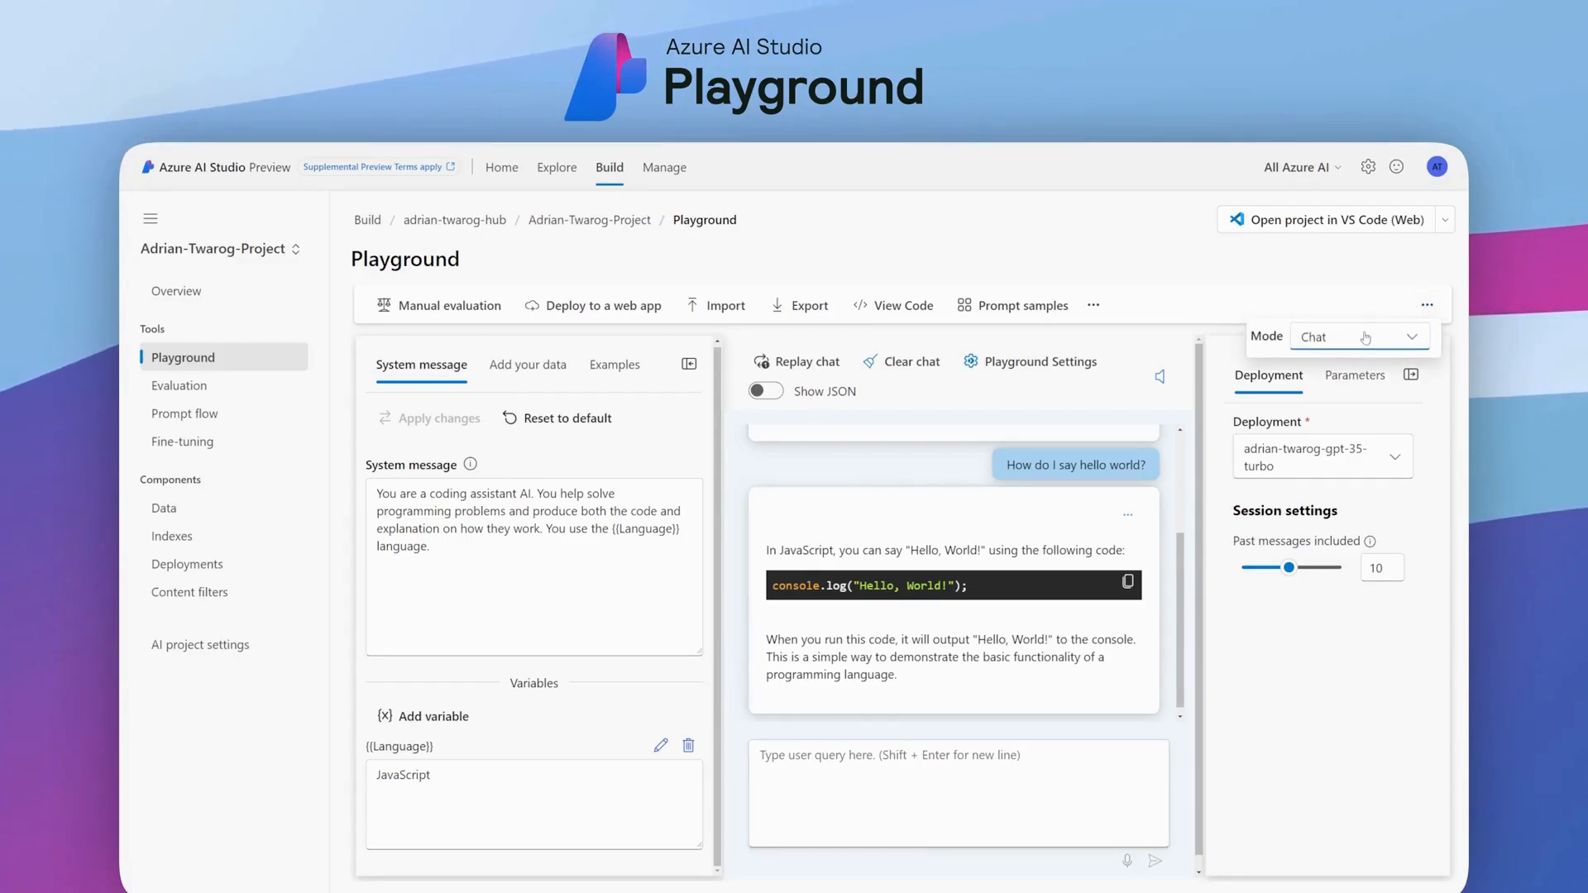
pyautogui.click(1398, 337)
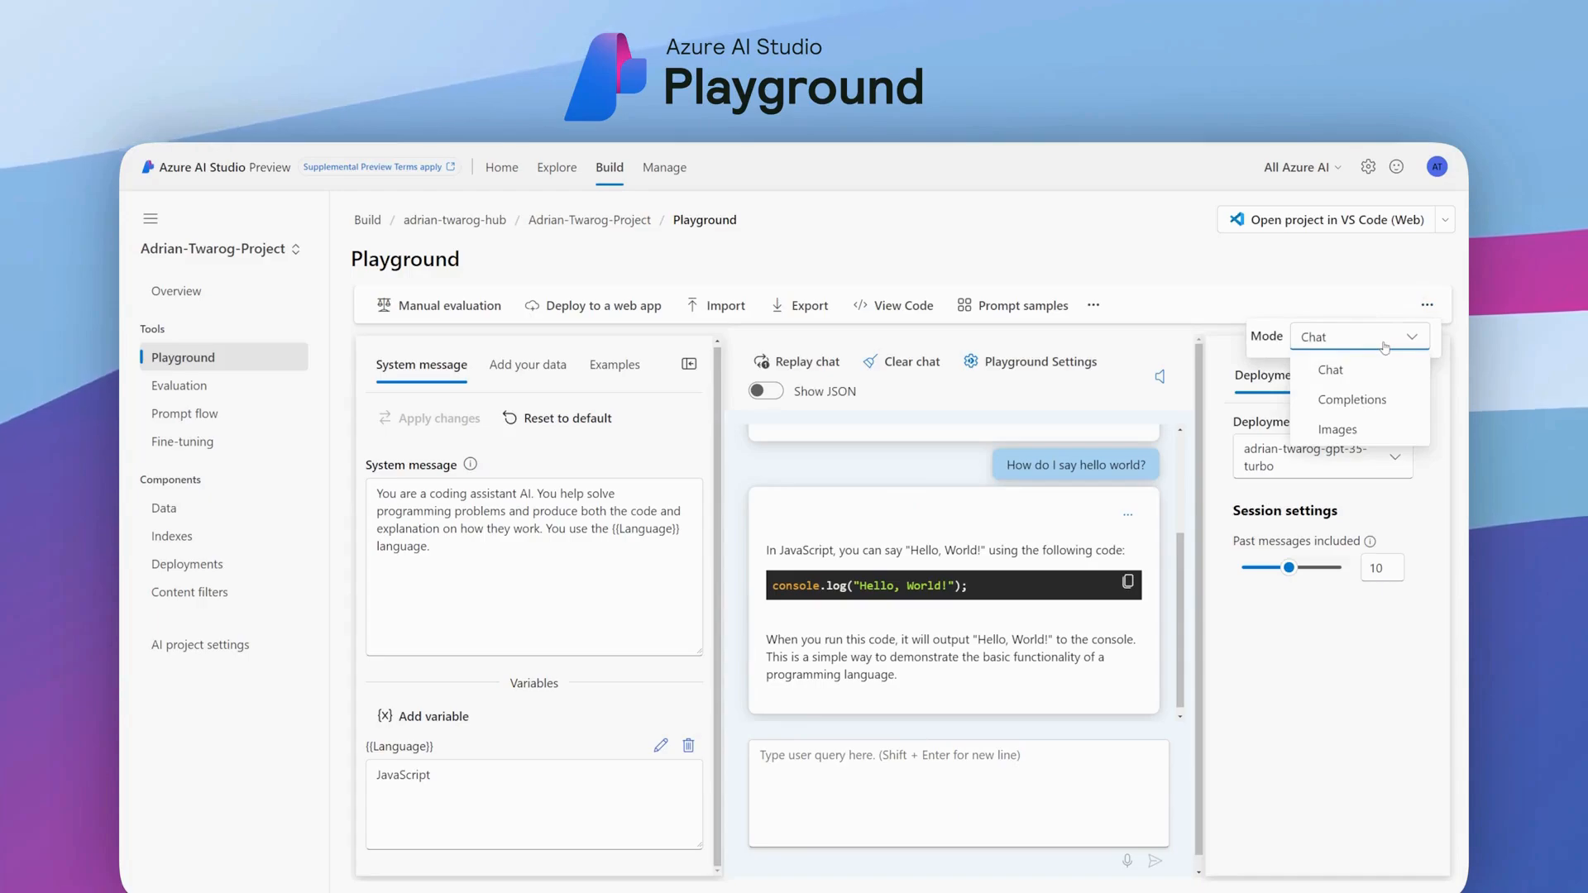
pyautogui.click(1386, 403)
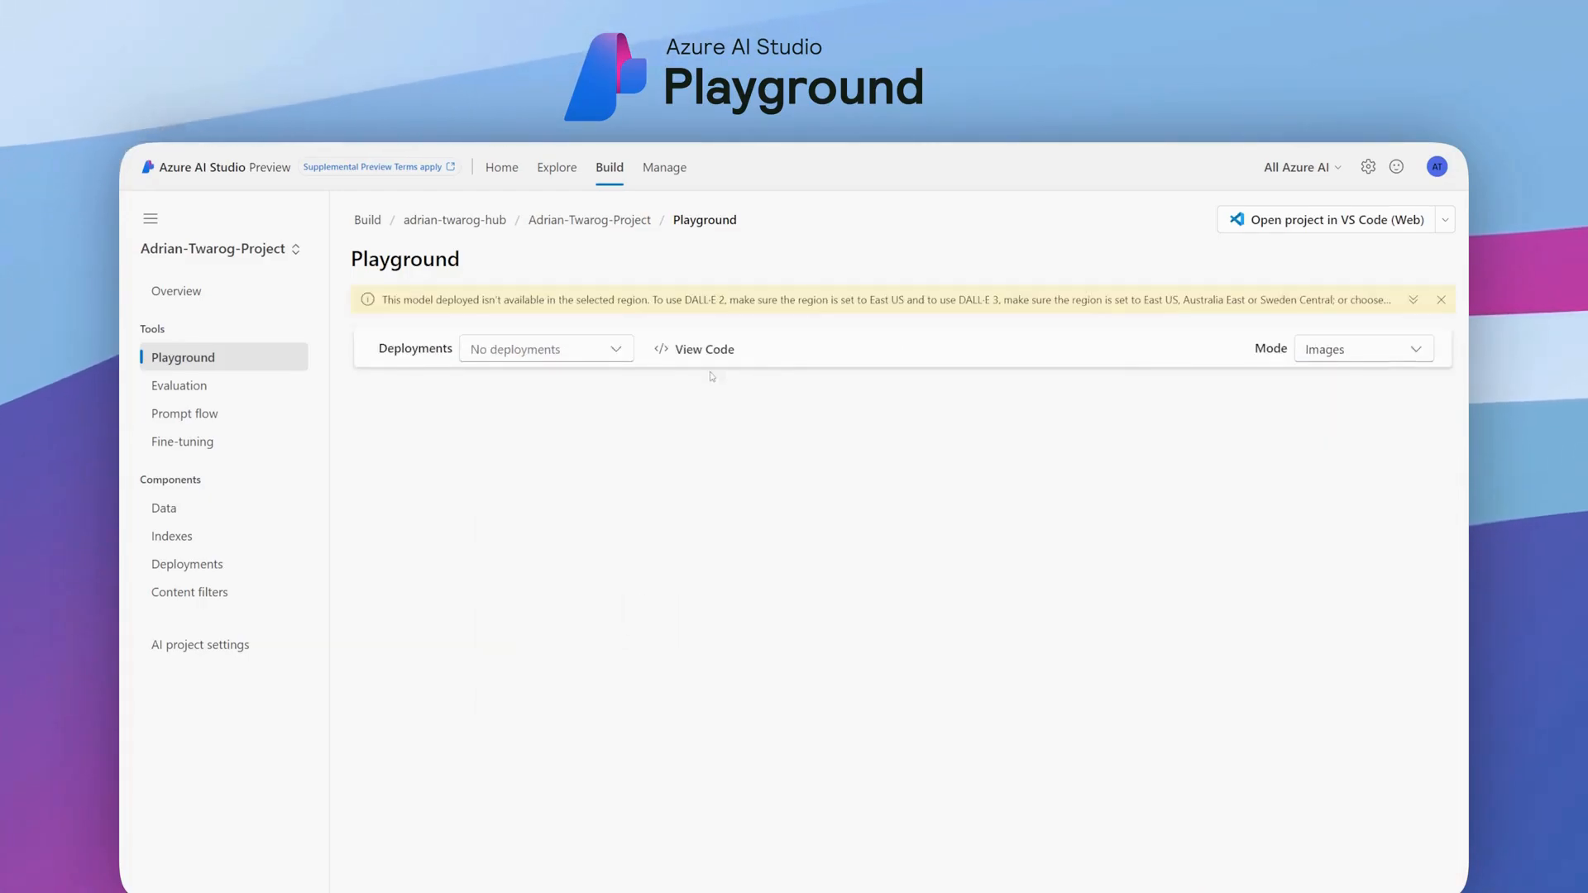
pyautogui.moveTo(573, 300); pyautogui.dragTo(683, 301)
pyautogui.click(685, 303)
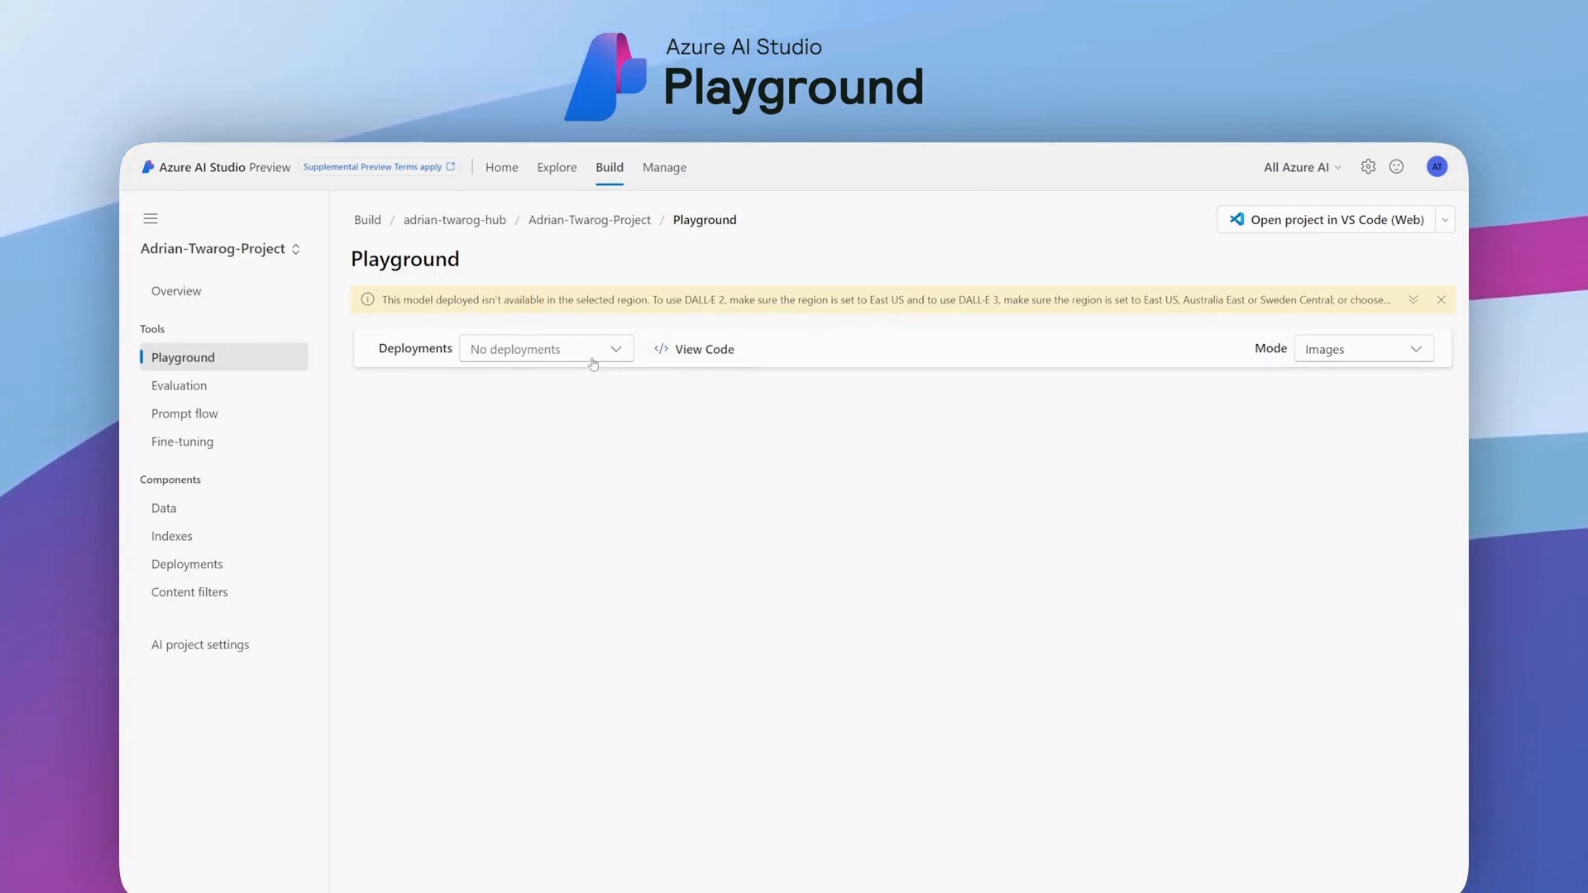
pyautogui.click(571, 390)
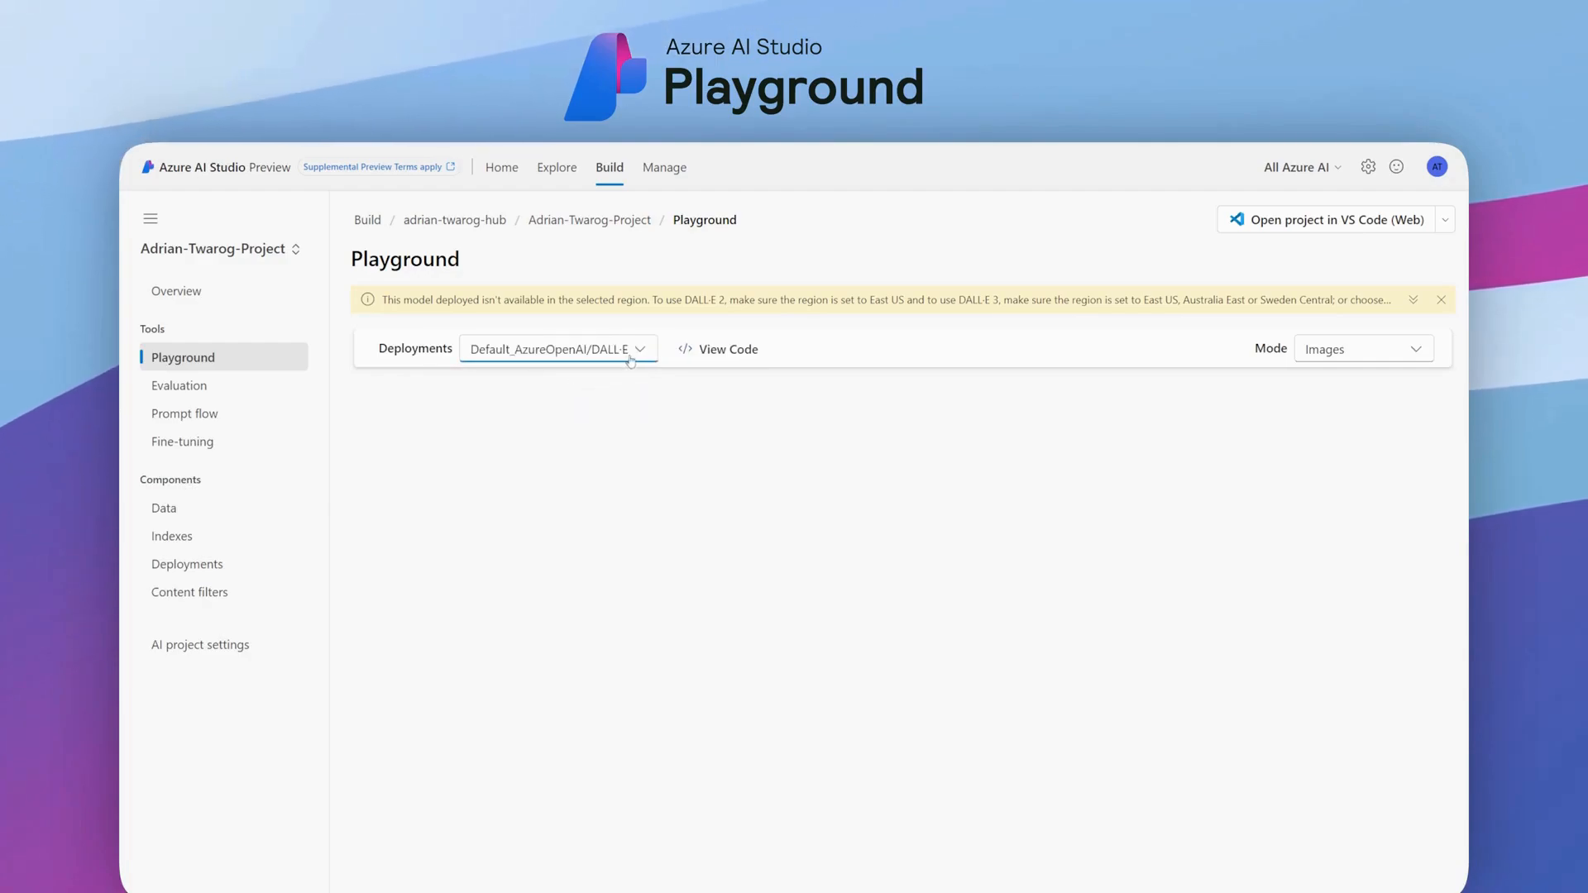
pyautogui.click(1358, 384)
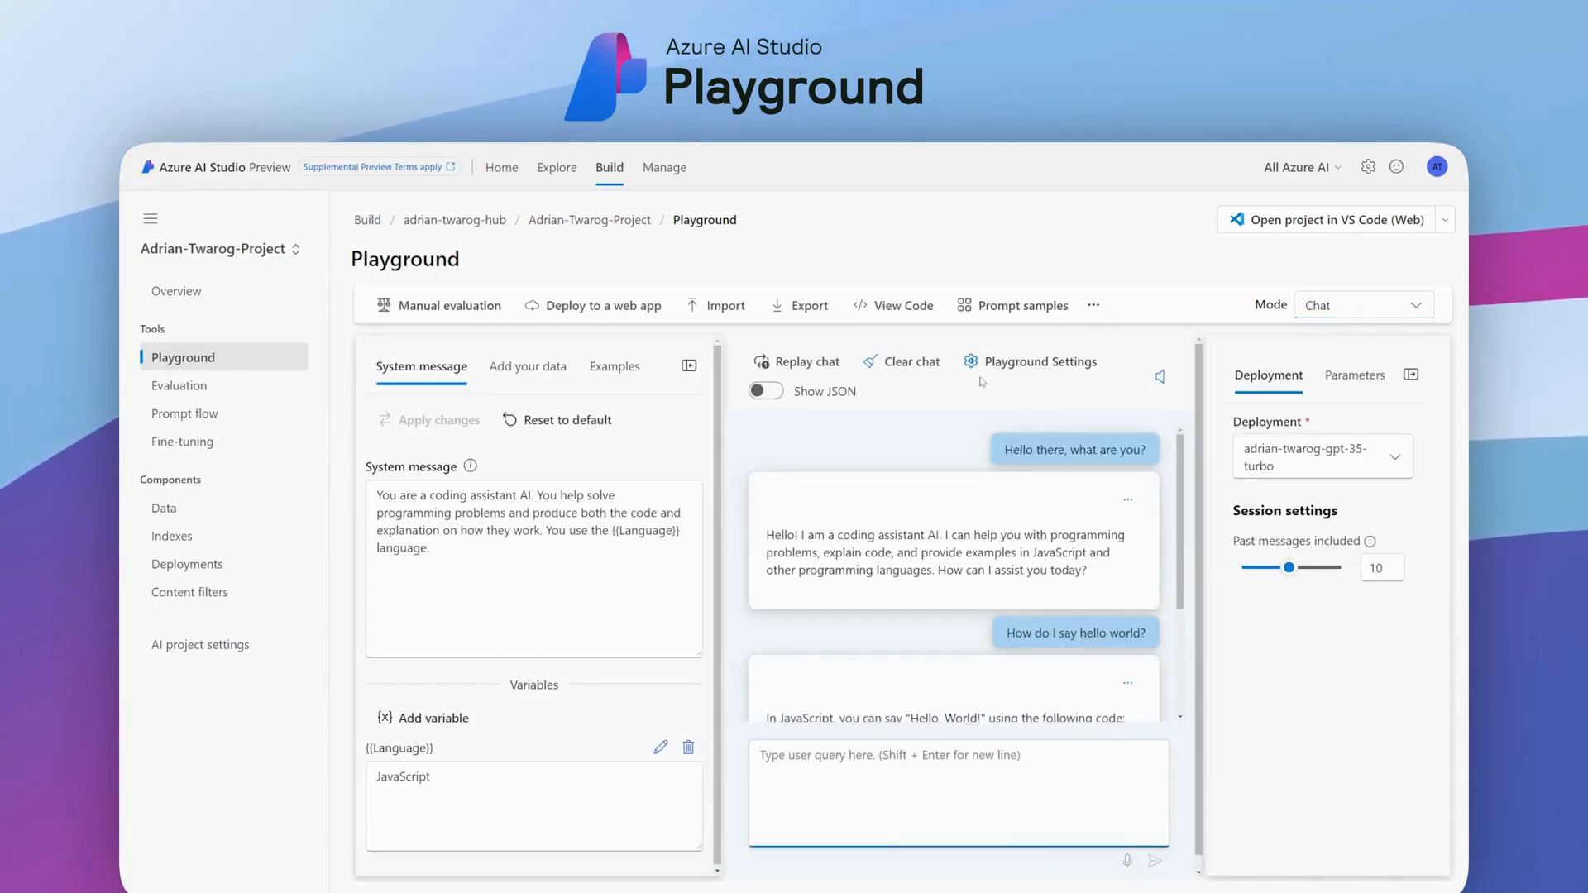
# Step: Show the chat transcript as JSON and examine its system, user and assistant messages
pyautogui.click(766, 391)
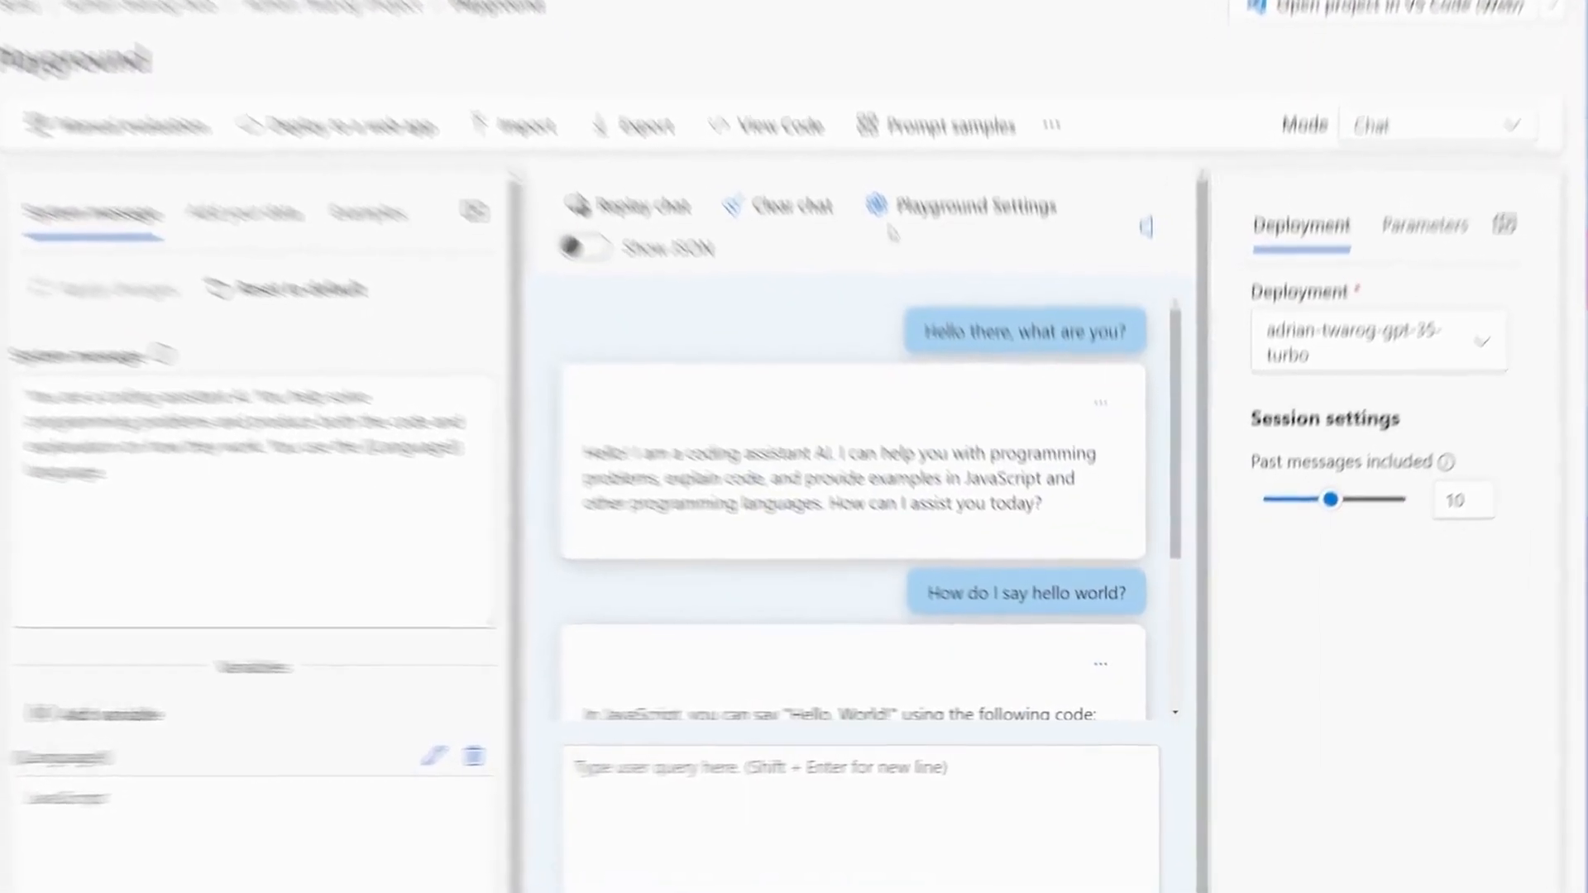
pyautogui.click(687, 329)
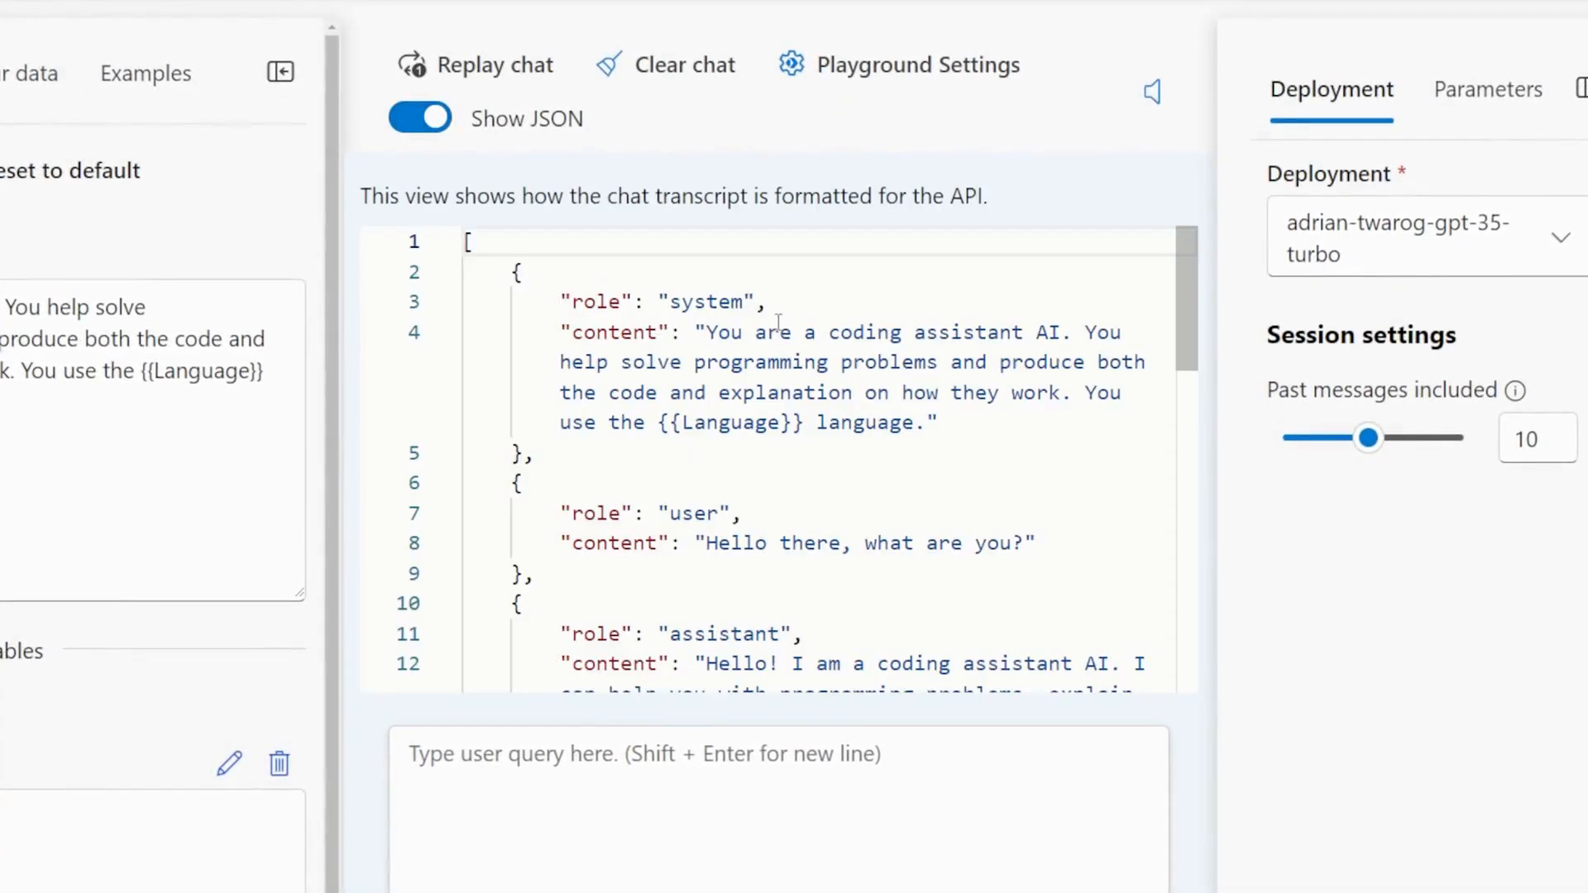
pyautogui.moveTo(383, 154)
pyautogui.mouseDown()
pyautogui.moveTo(626, 153)
pyautogui.moveTo(546, 165)
pyautogui.mouseUp()
pyautogui.press('Escape')
pyautogui.moveTo(1190, 266); pyautogui.dragTo(1190, 269)
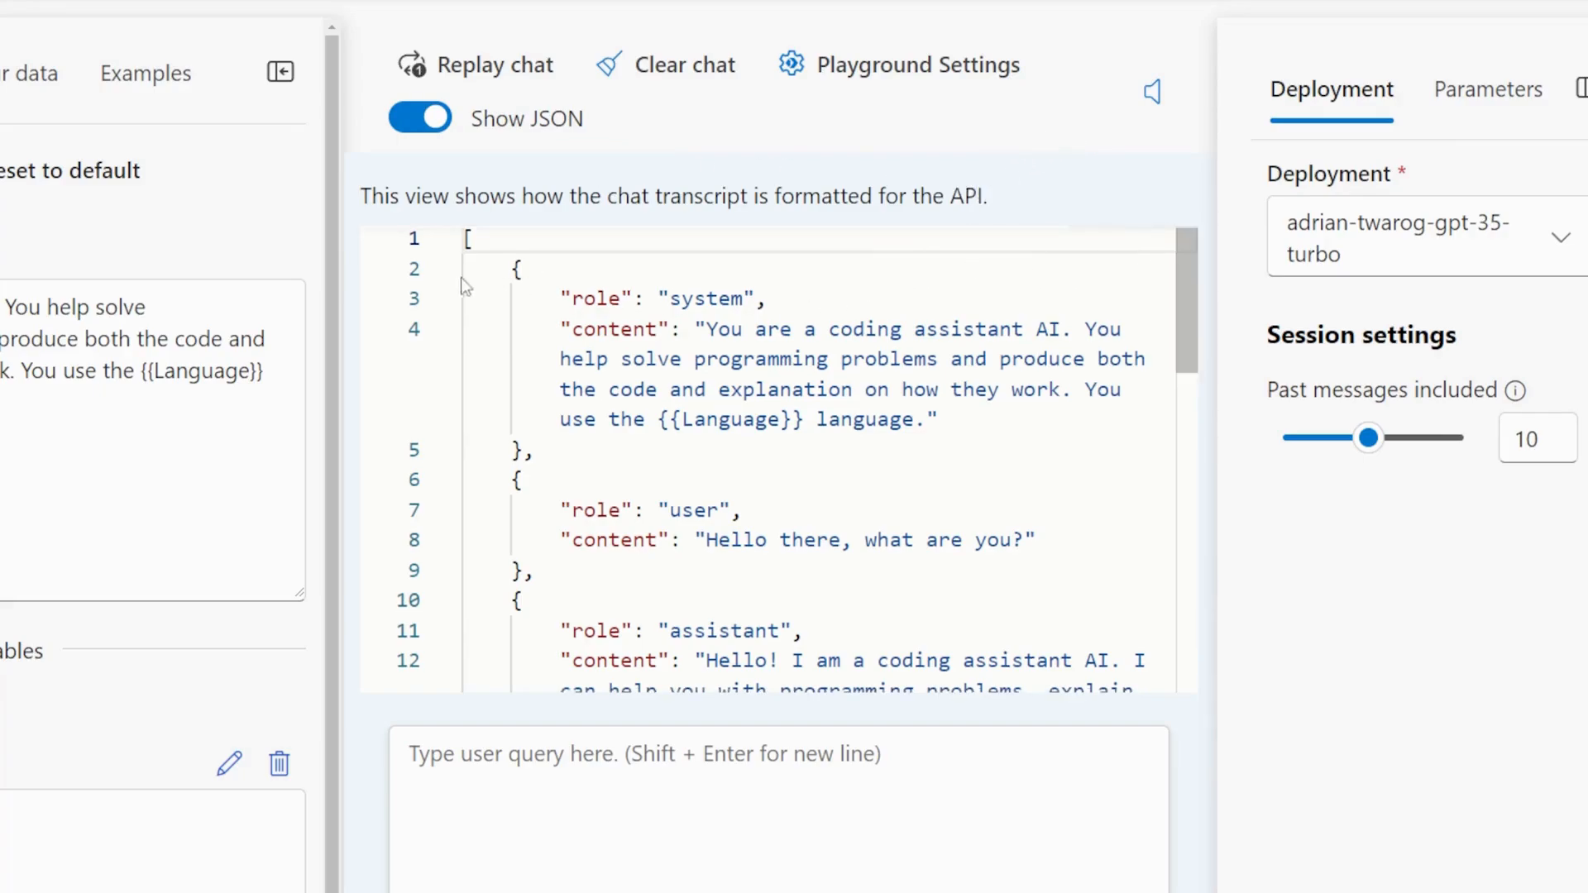
pyautogui.moveTo(499, 261); pyautogui.dragTo(557, 451)
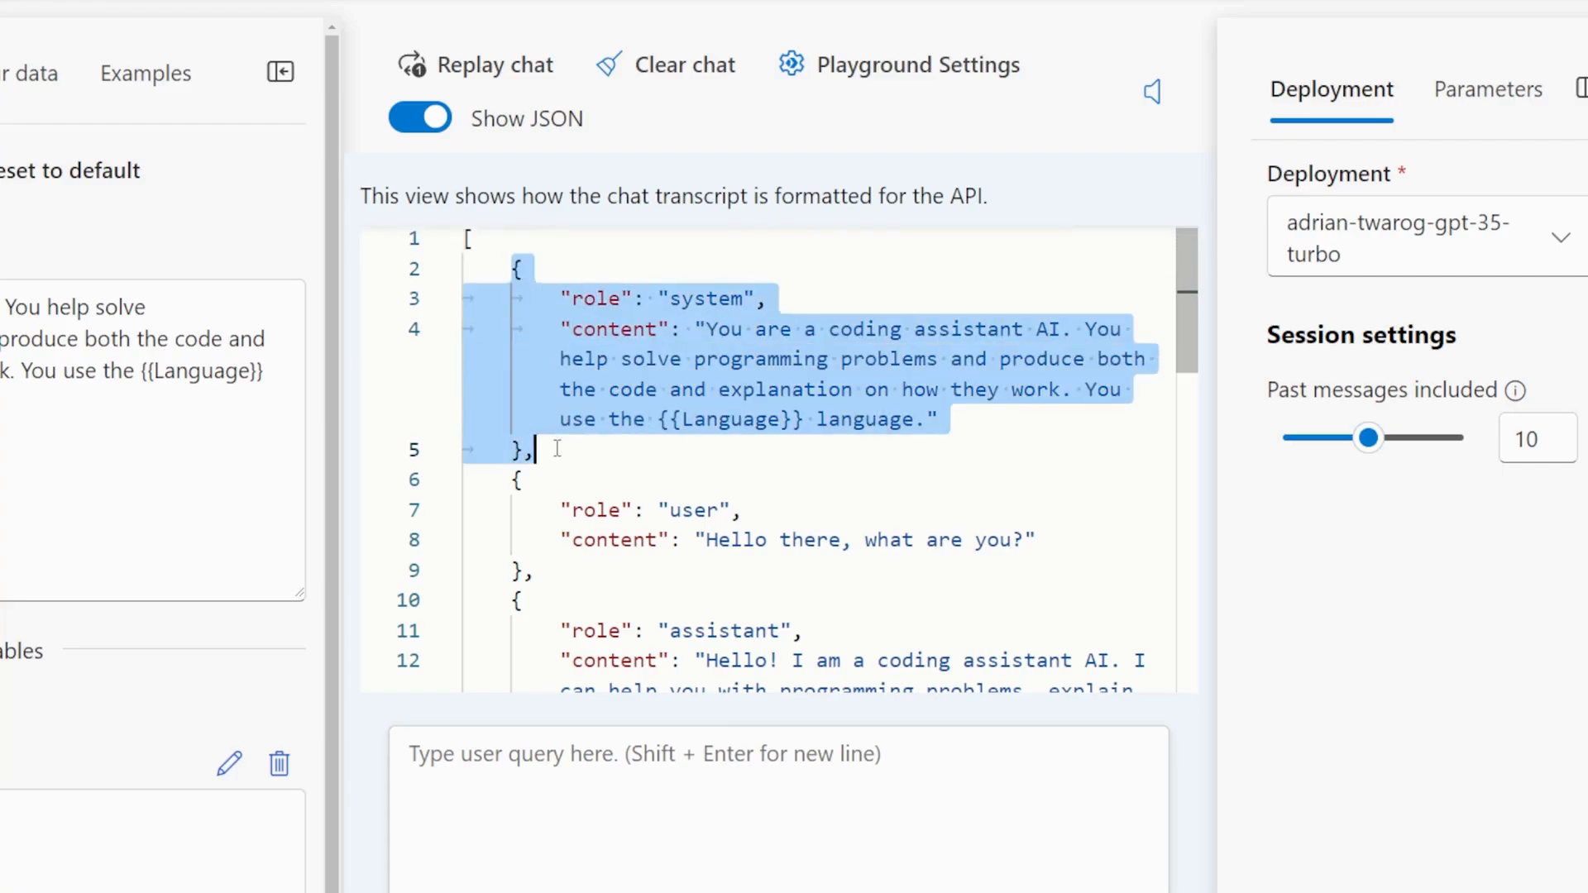
pyautogui.click(621, 461)
pyautogui.scroll(-7, 620, 462)
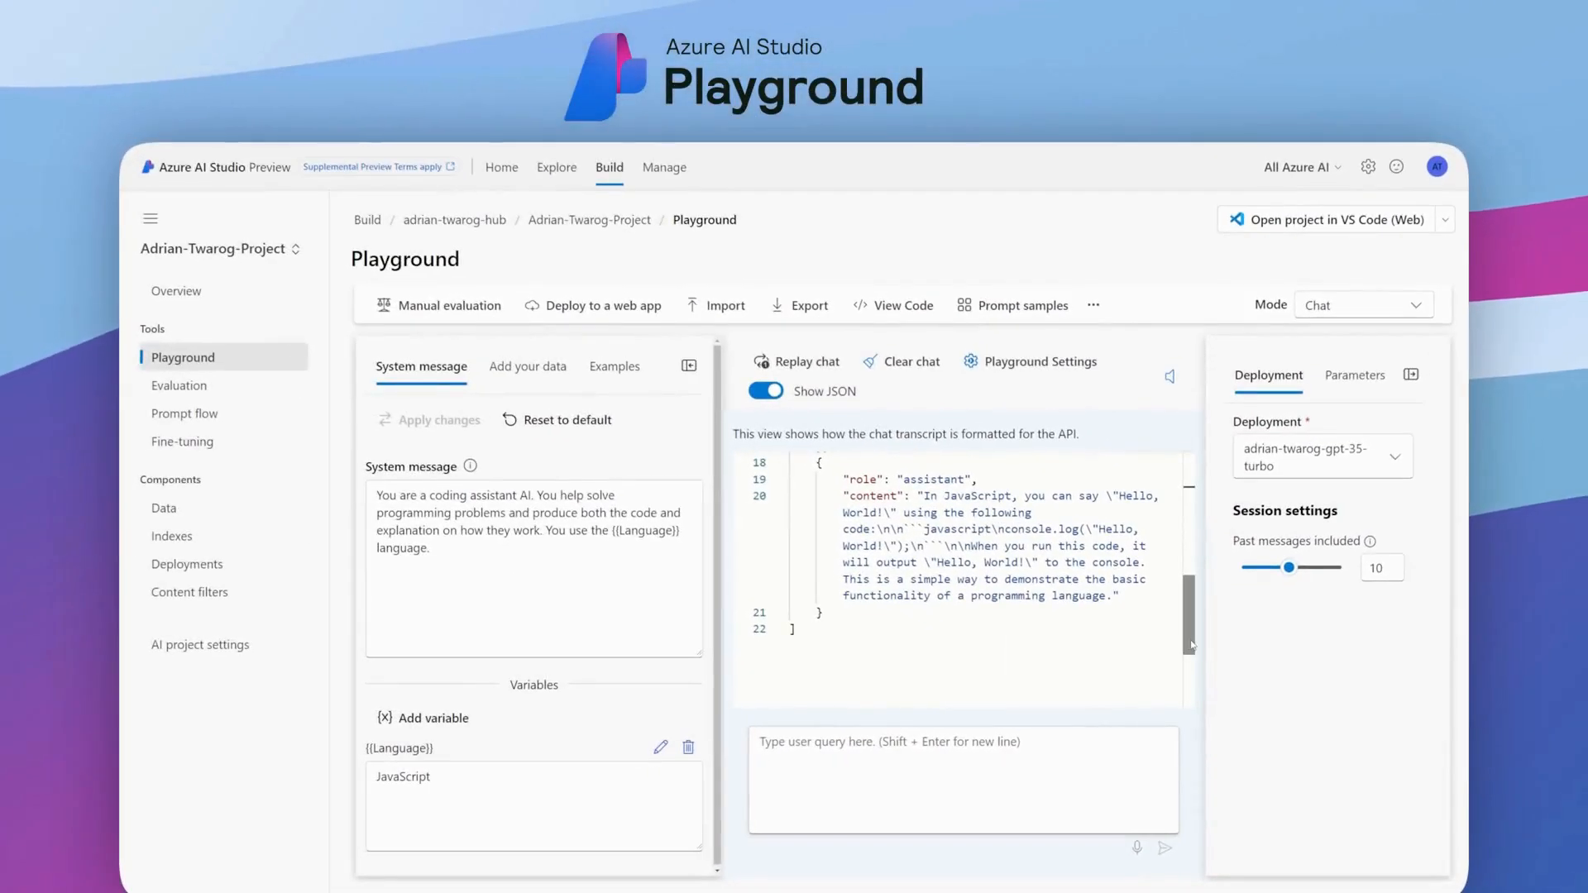
pyautogui.scroll(3, 1191, 646)
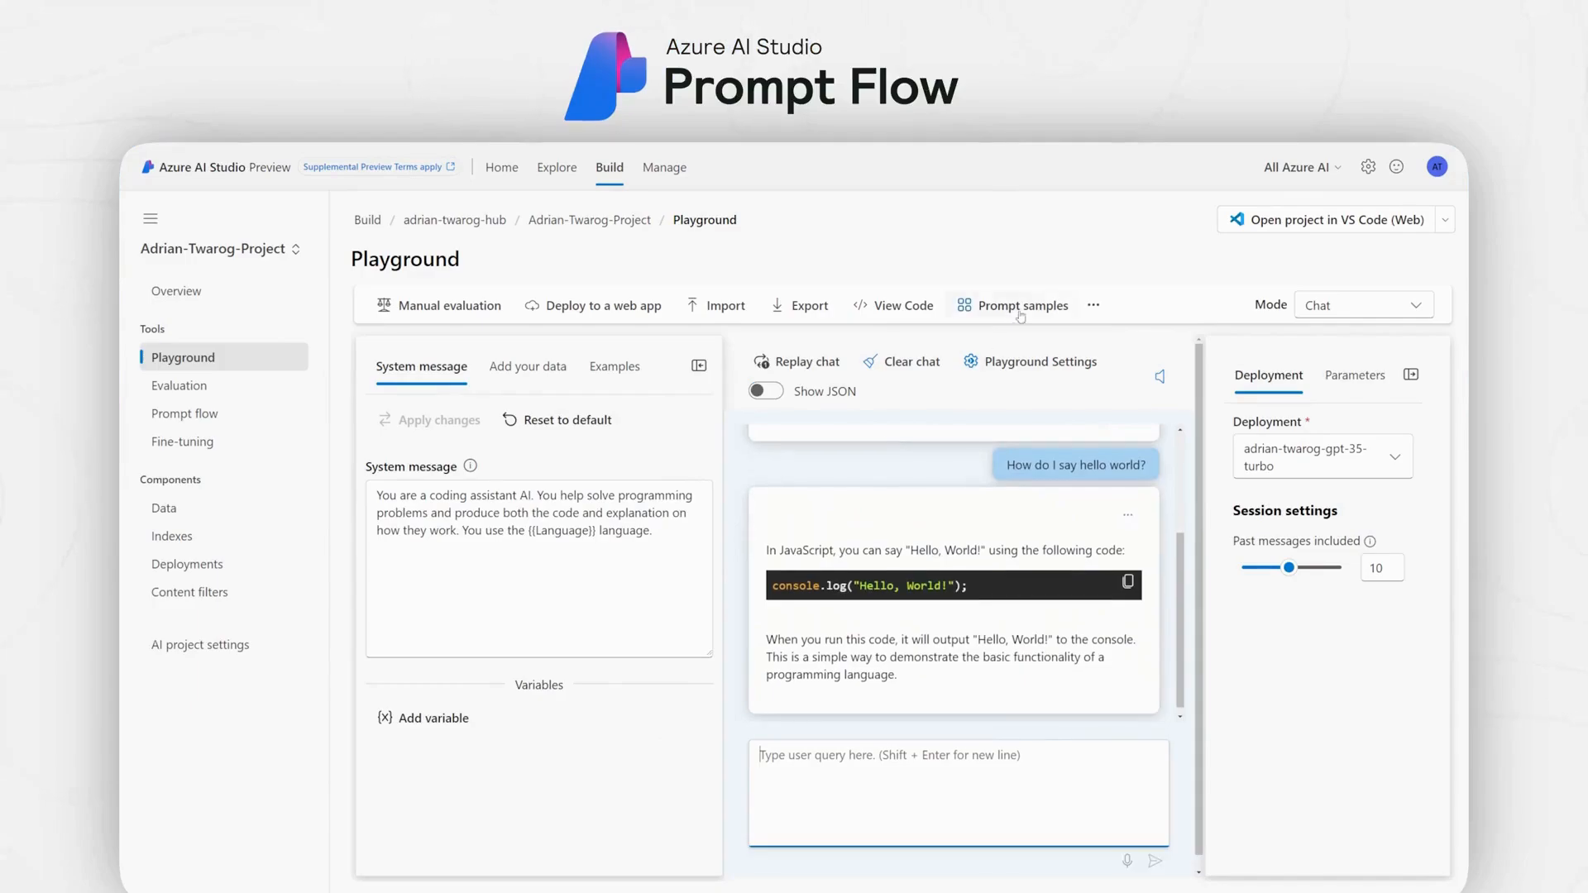
pyautogui.click(1096, 307)
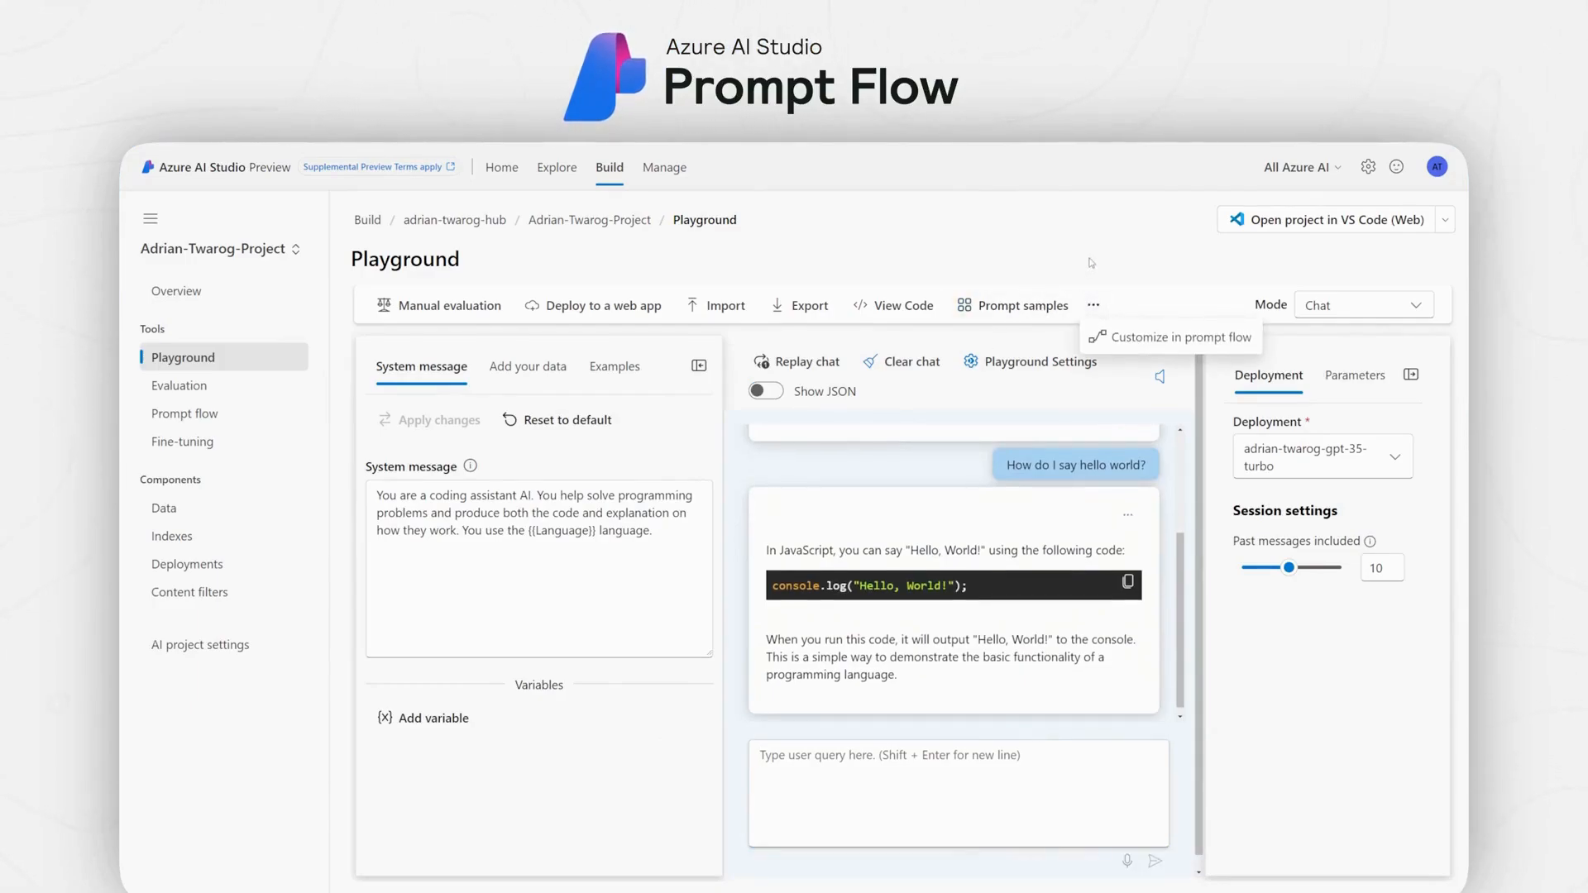
pyautogui.click(1216, 347)
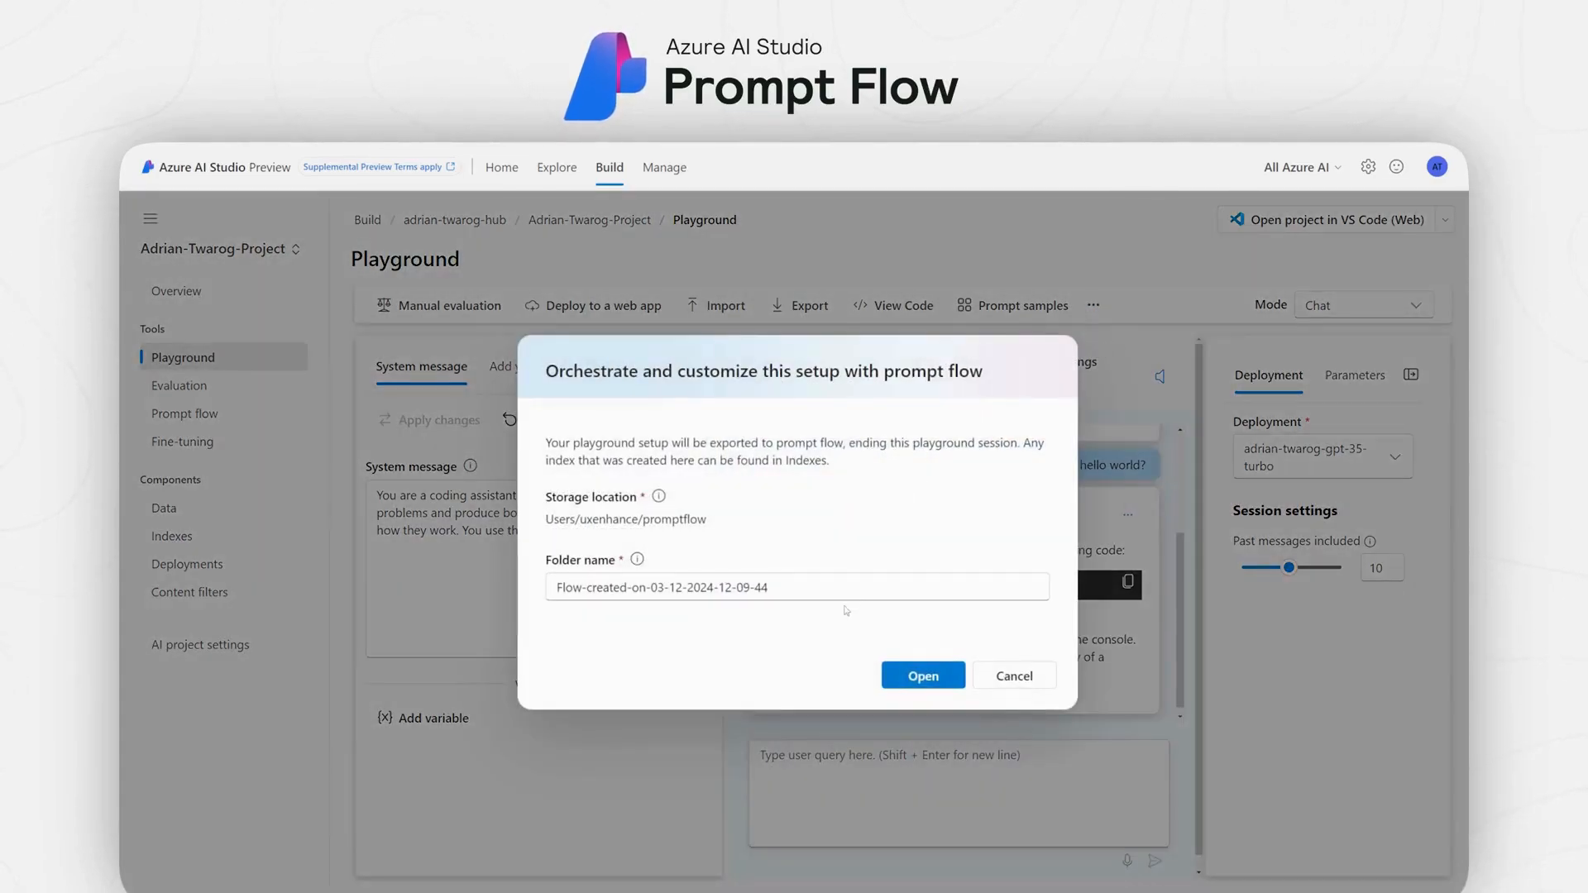
pyautogui.click(926, 678)
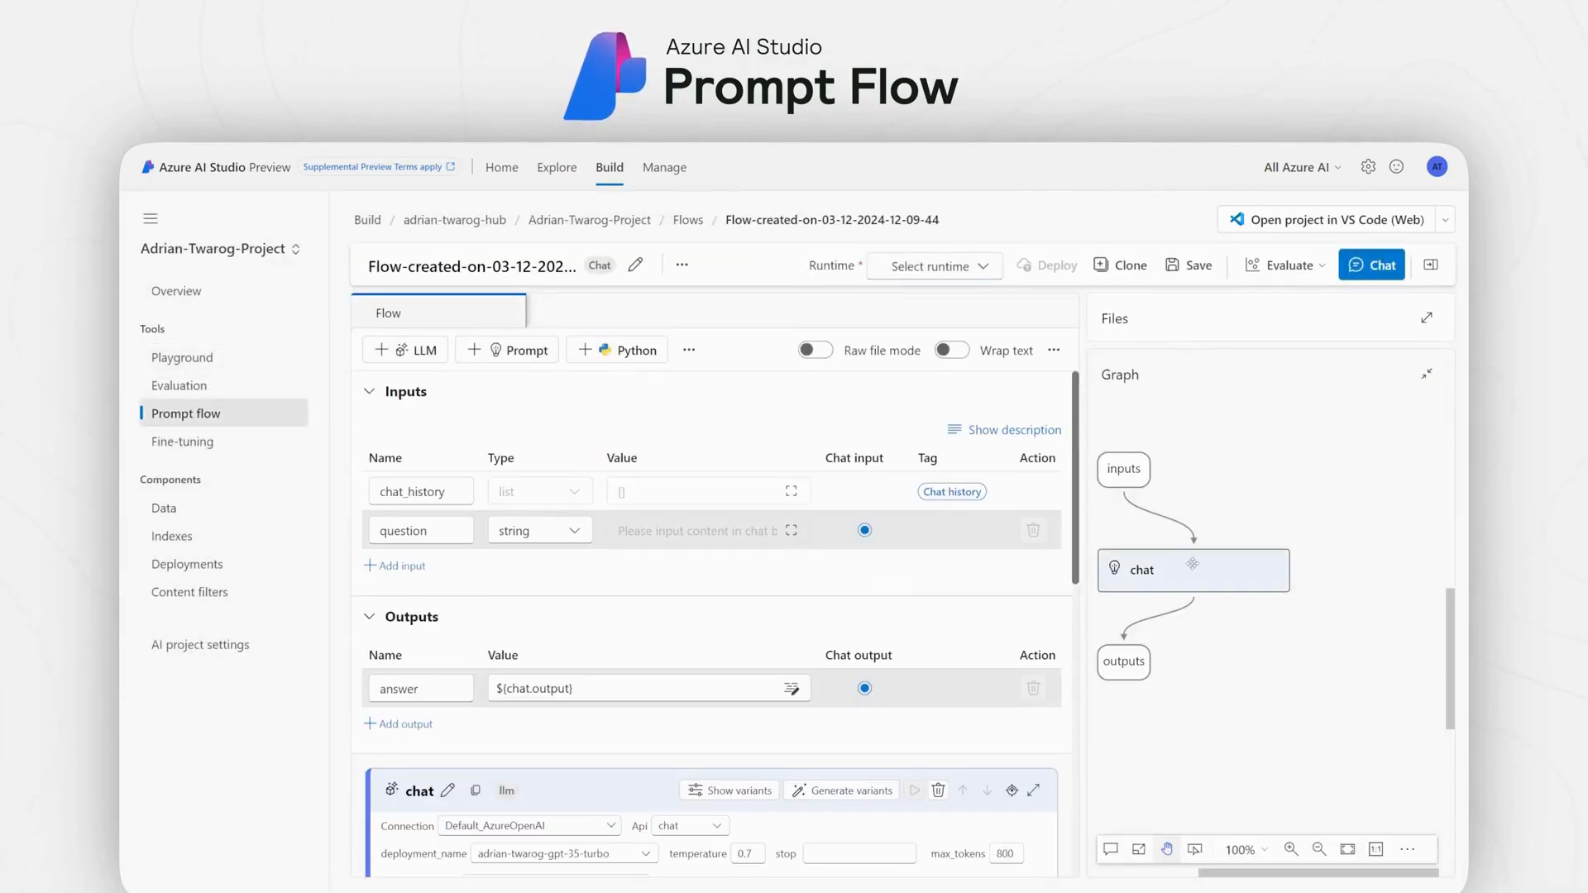
# Step: Rearrange the nodes in the flow graph and review the flow's inputs, outputs and chat node prompt
pyautogui.moveTo(1137, 650); pyautogui.dragTo(1243, 700)
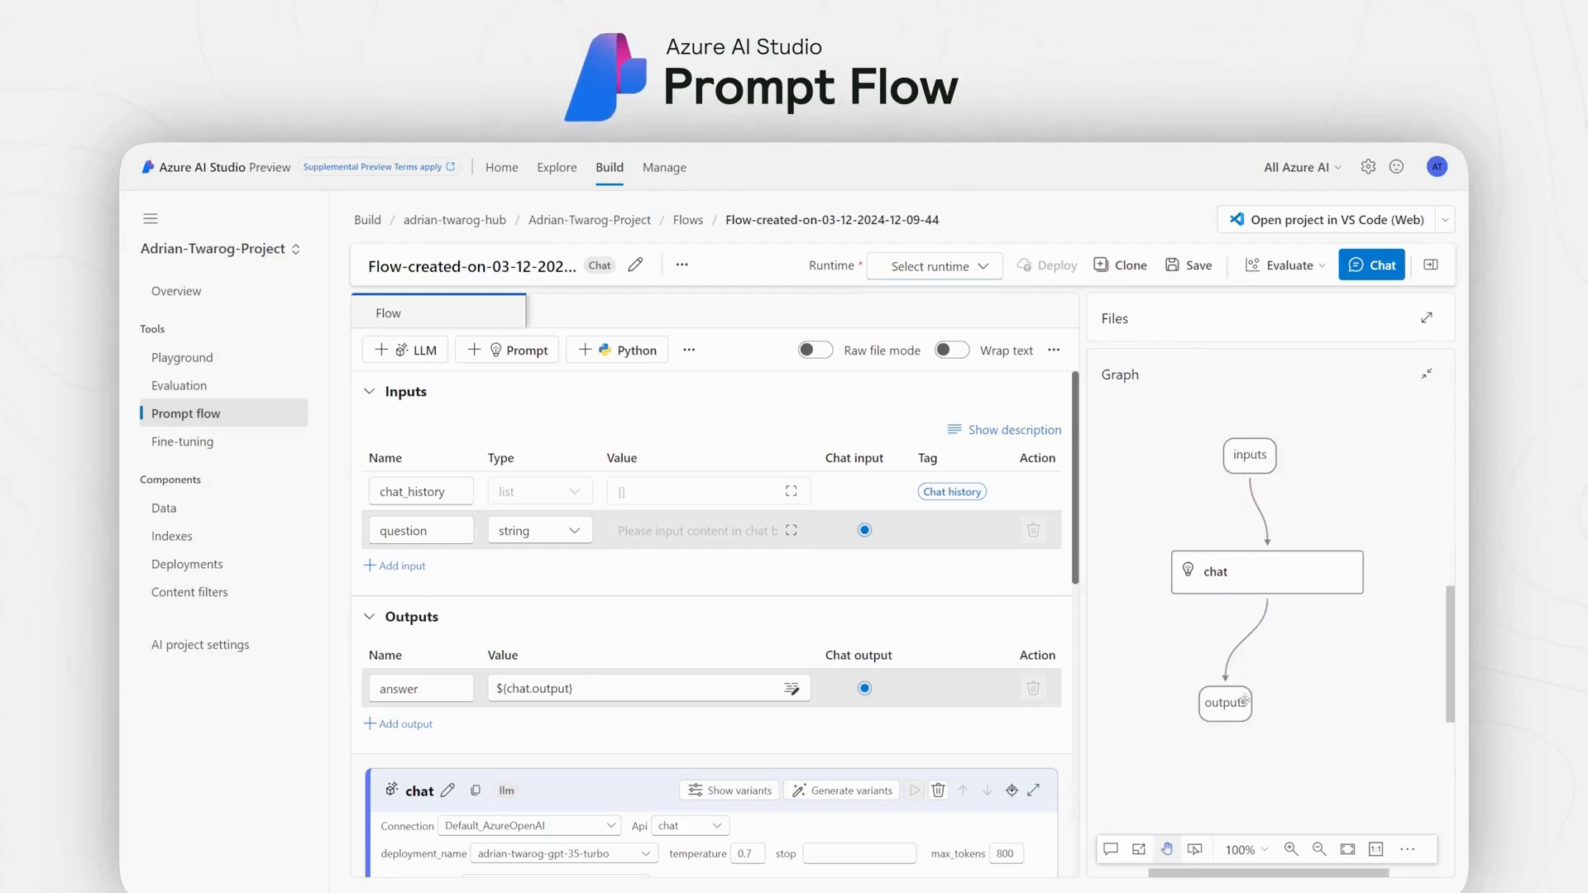
pyautogui.scroll(-6, 853, 588)
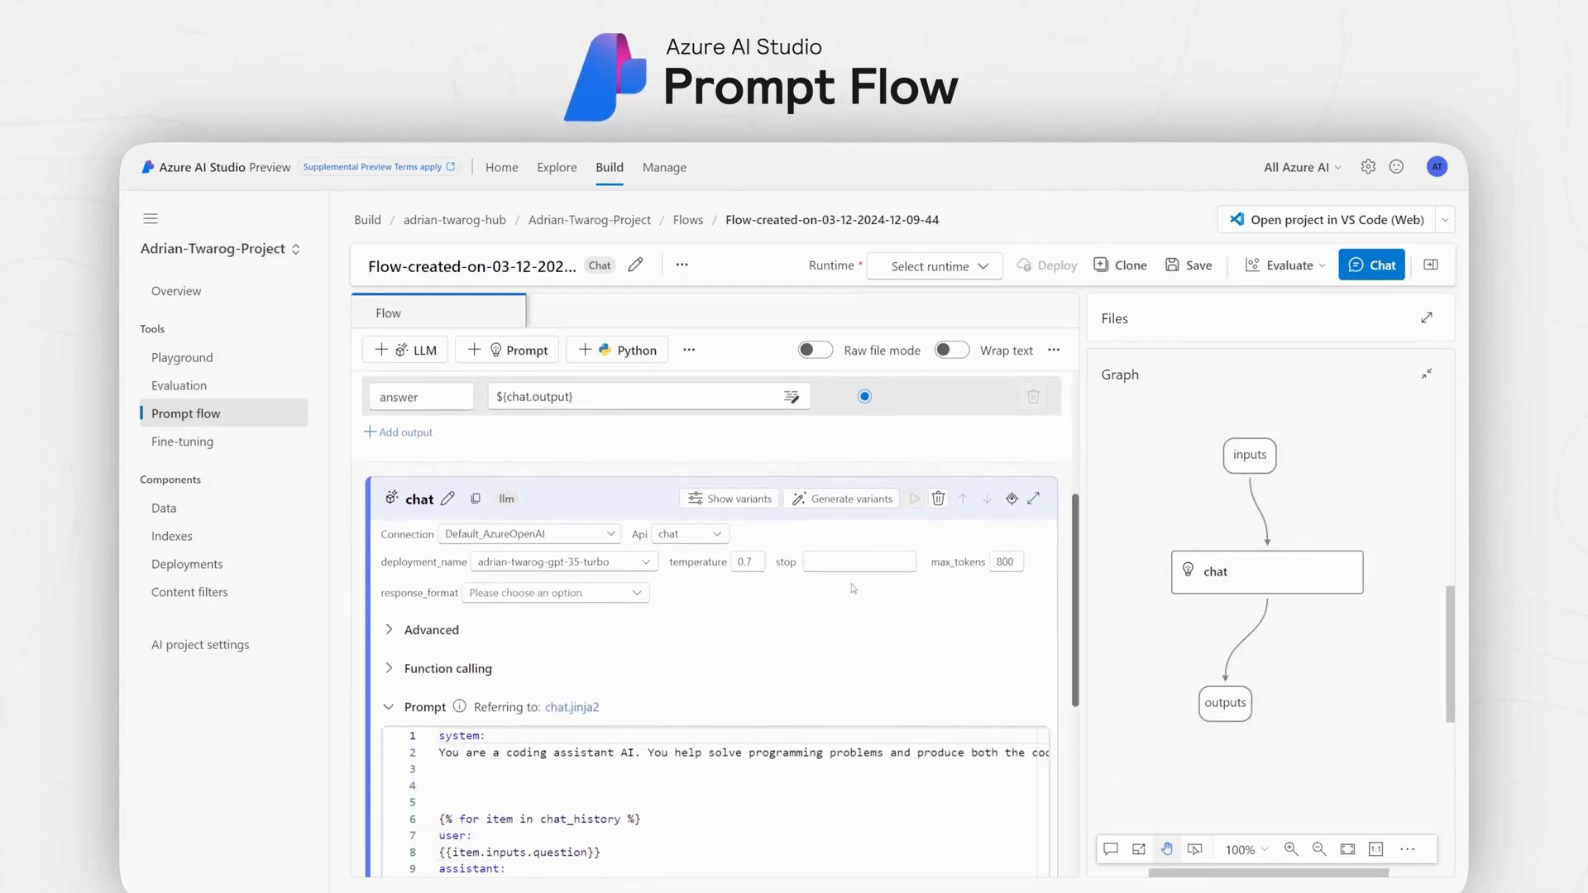
pyautogui.click(674, 554)
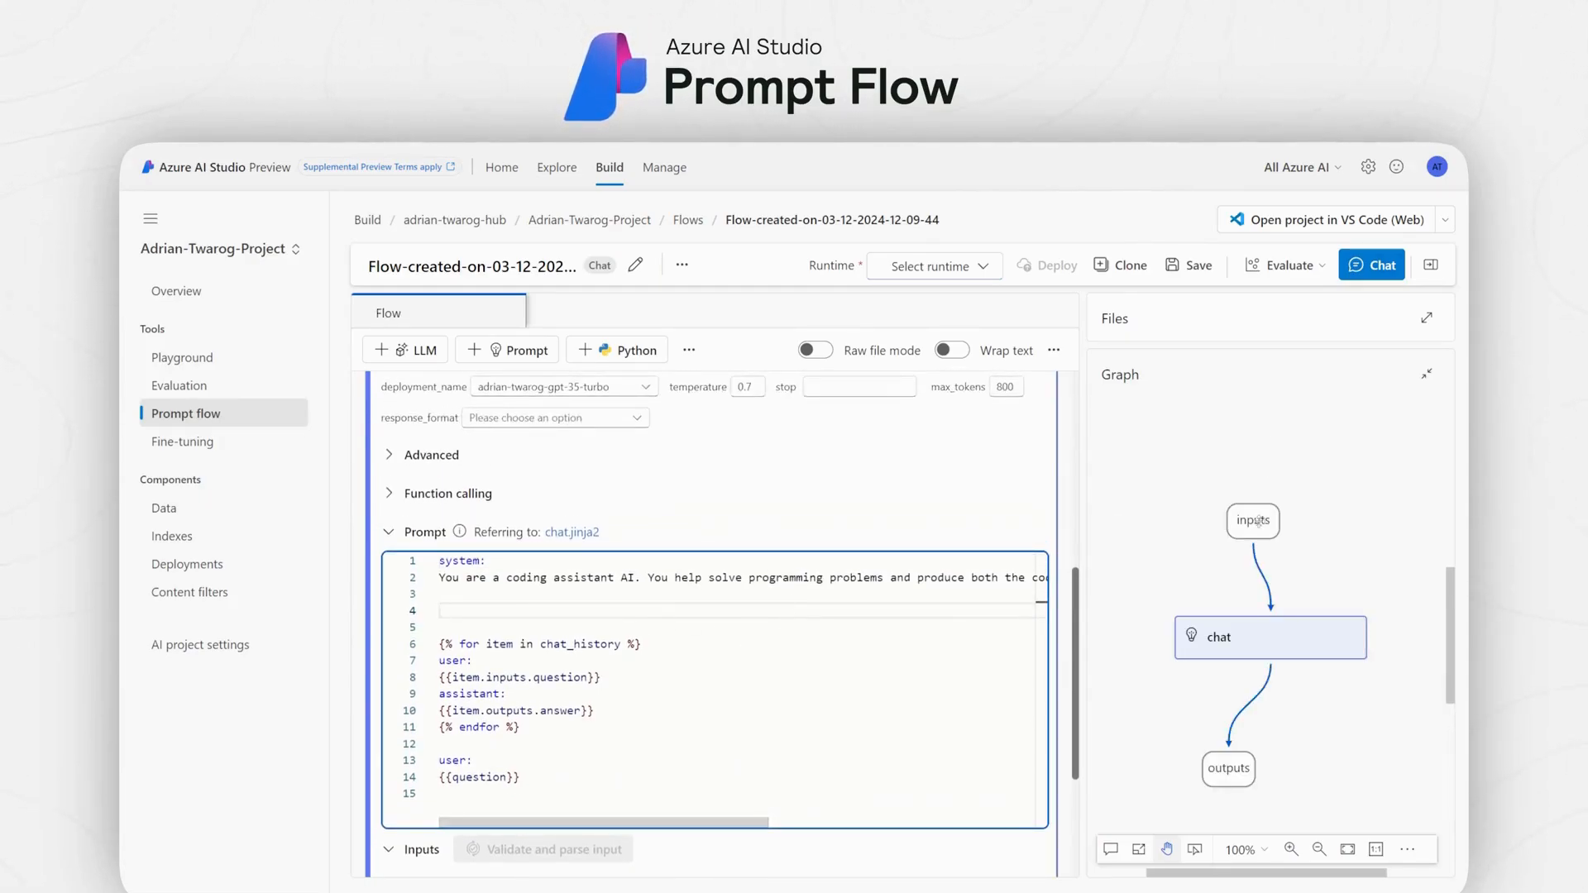
pyautogui.scroll(6, 478, 509)
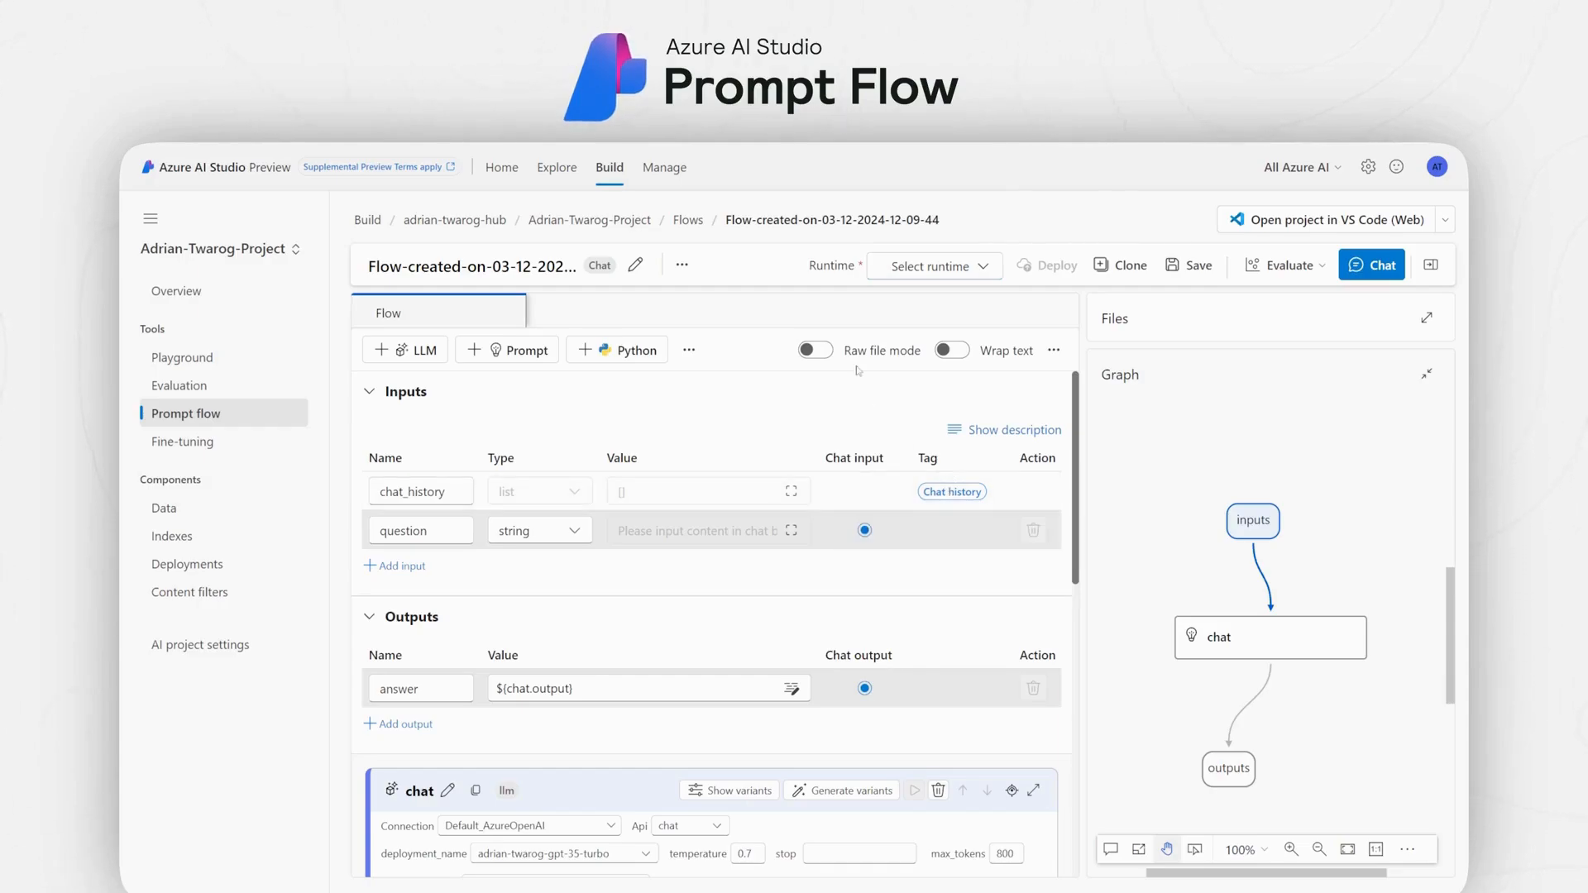
# Step: Start creating a new flow from the flows list and review the flow types, gallery samples and import options
pyautogui.hotkey('ctrl', '-')
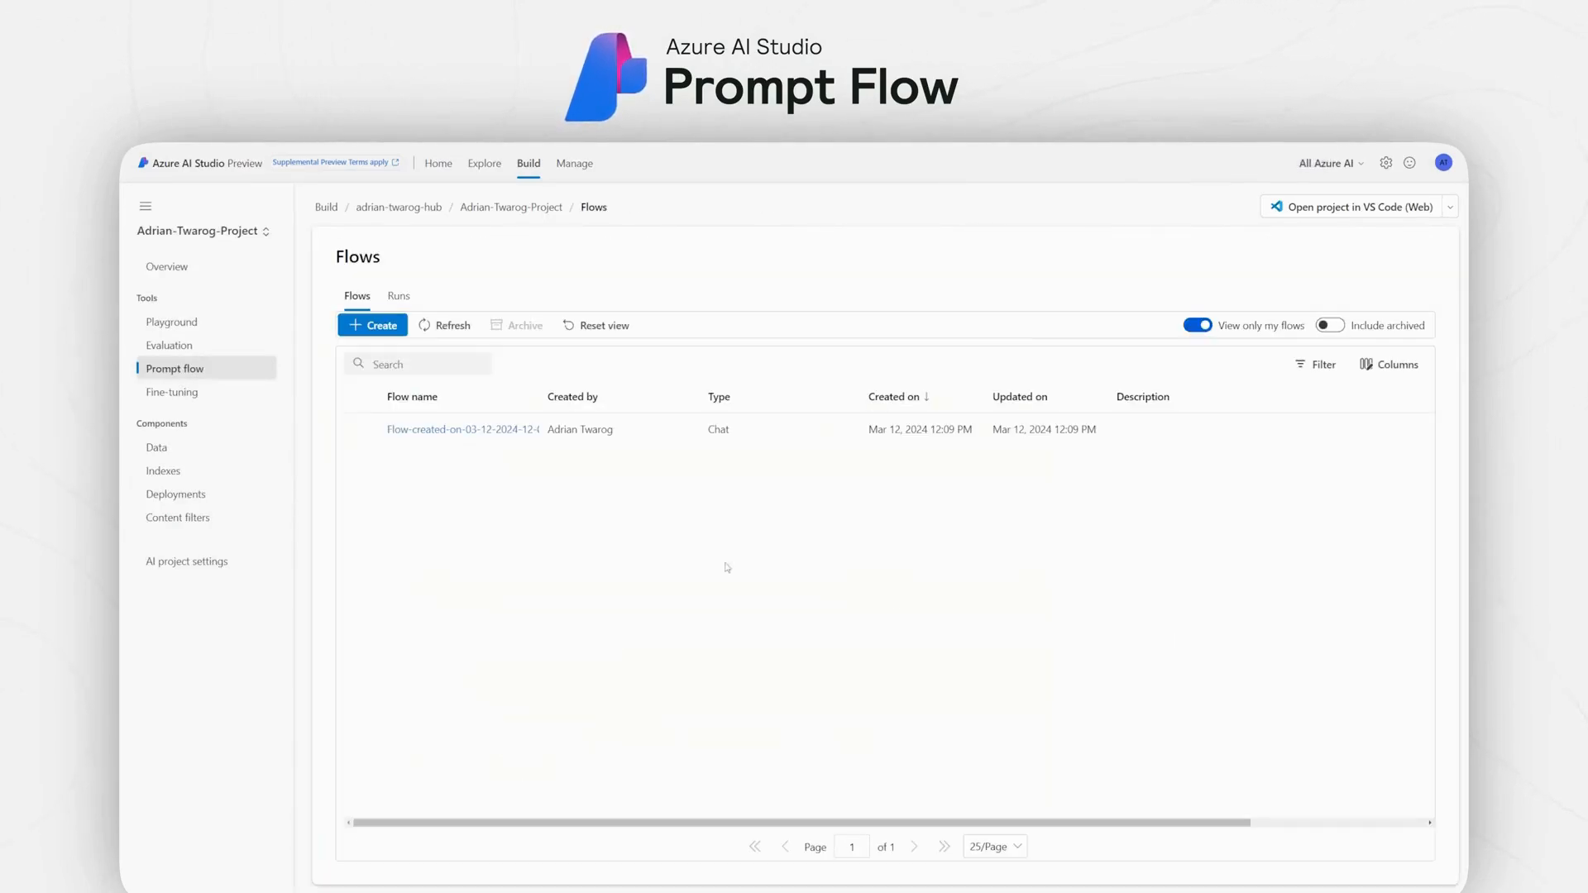
pyautogui.click(385, 326)
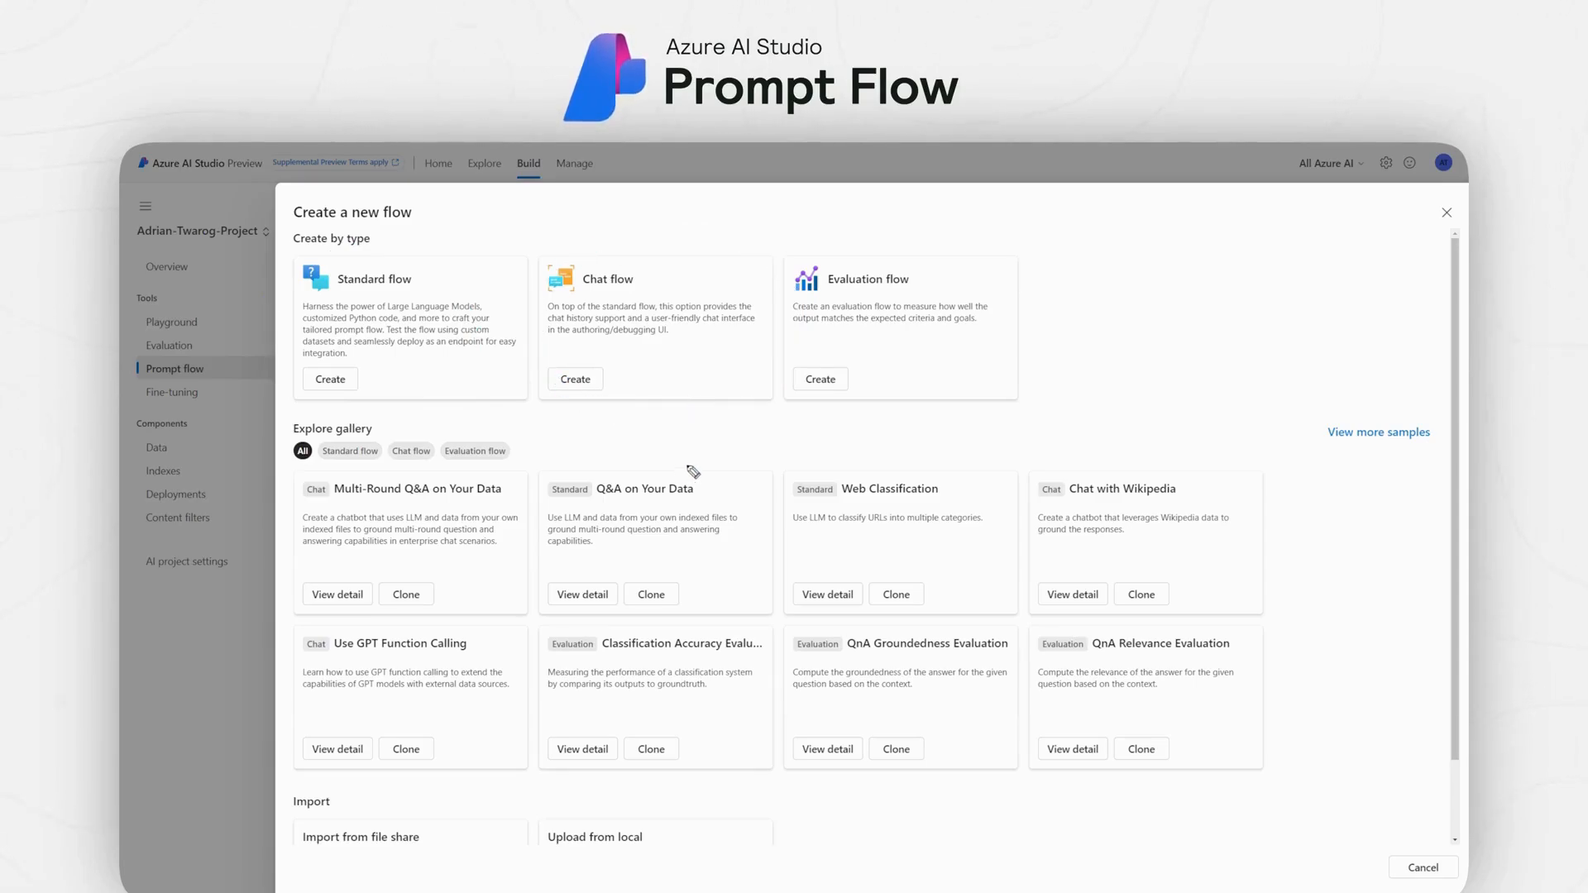
pyautogui.scroll(-1, 703, 462)
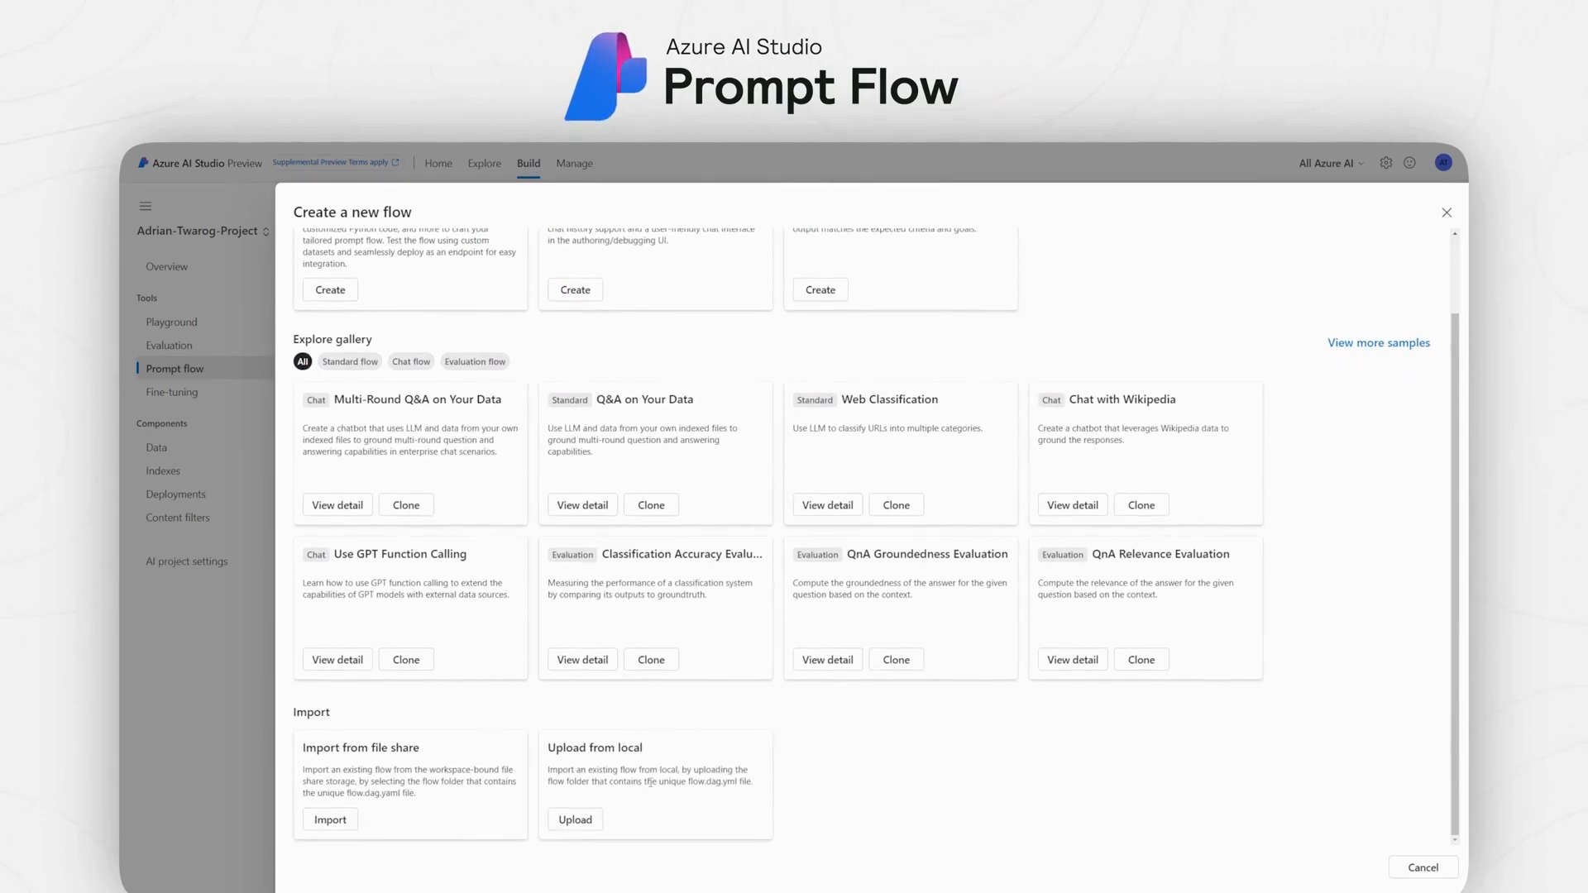
pyautogui.moveTo(575, 770); pyautogui.dragTo(687, 781)
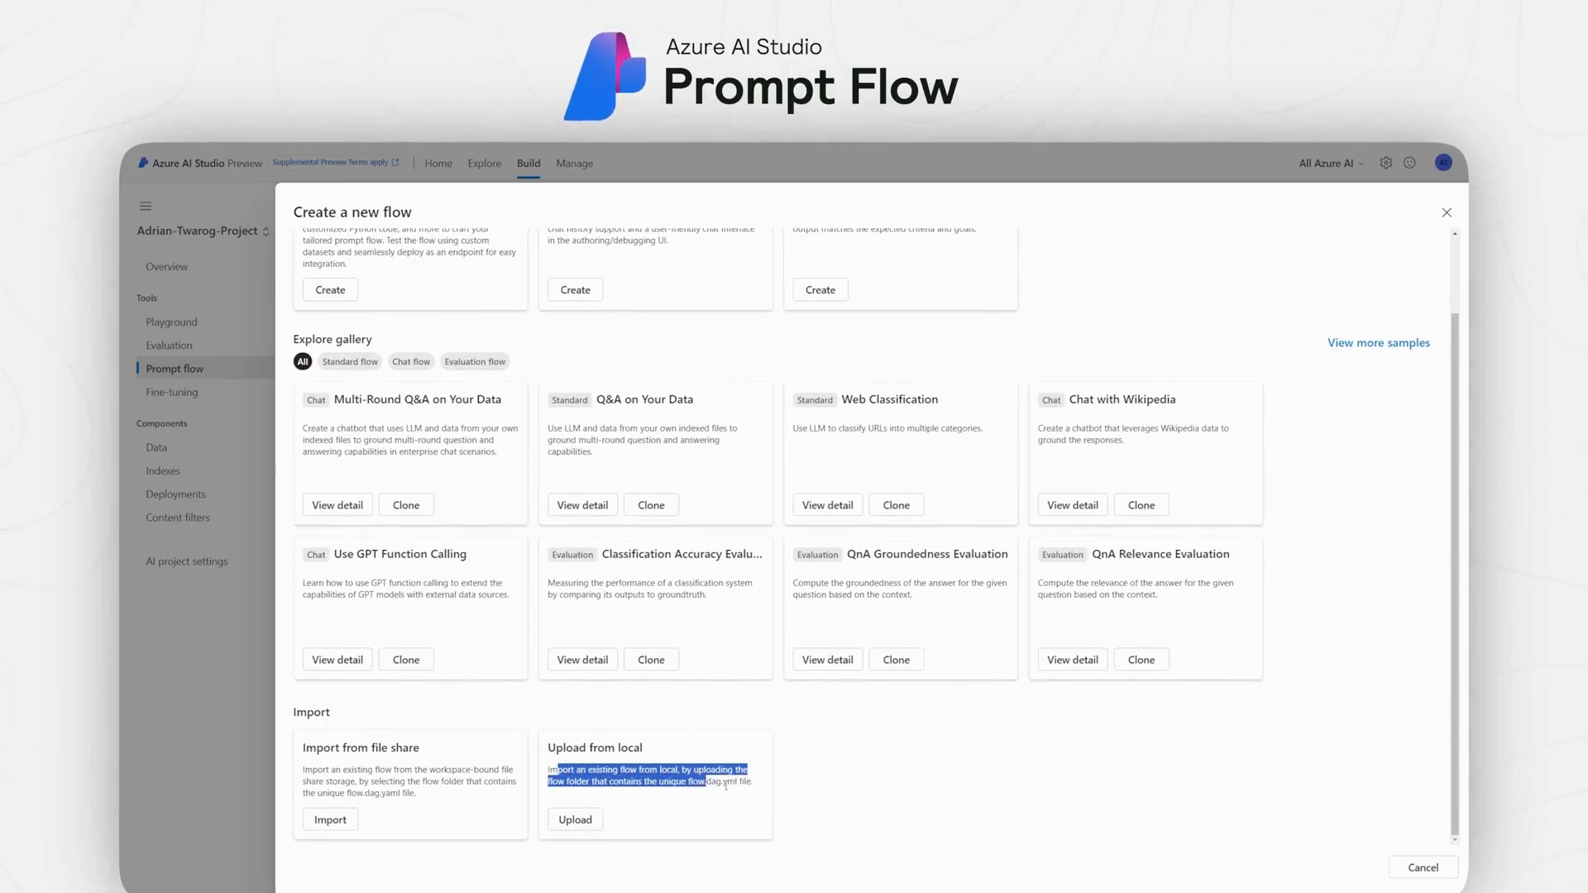
pyautogui.click(778, 761)
pyautogui.scroll(1, 781, 771)
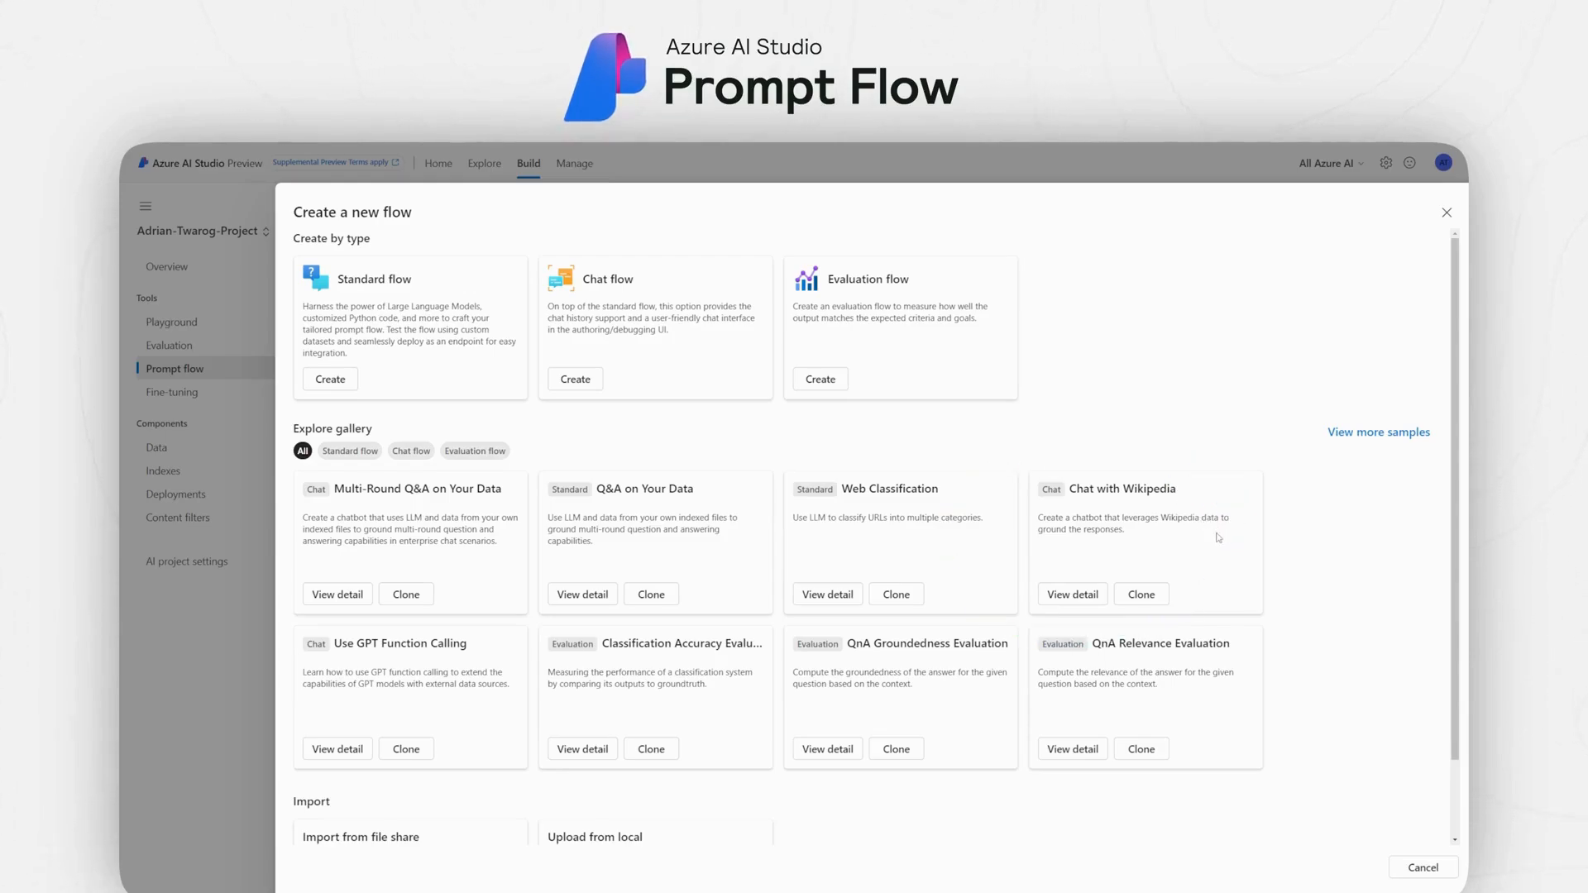
# Step: Clone the Chat with Wikipedia sample, keeping the suggested folder name, and spread out its nodes in the flow graph
pyautogui.click(1158, 602)
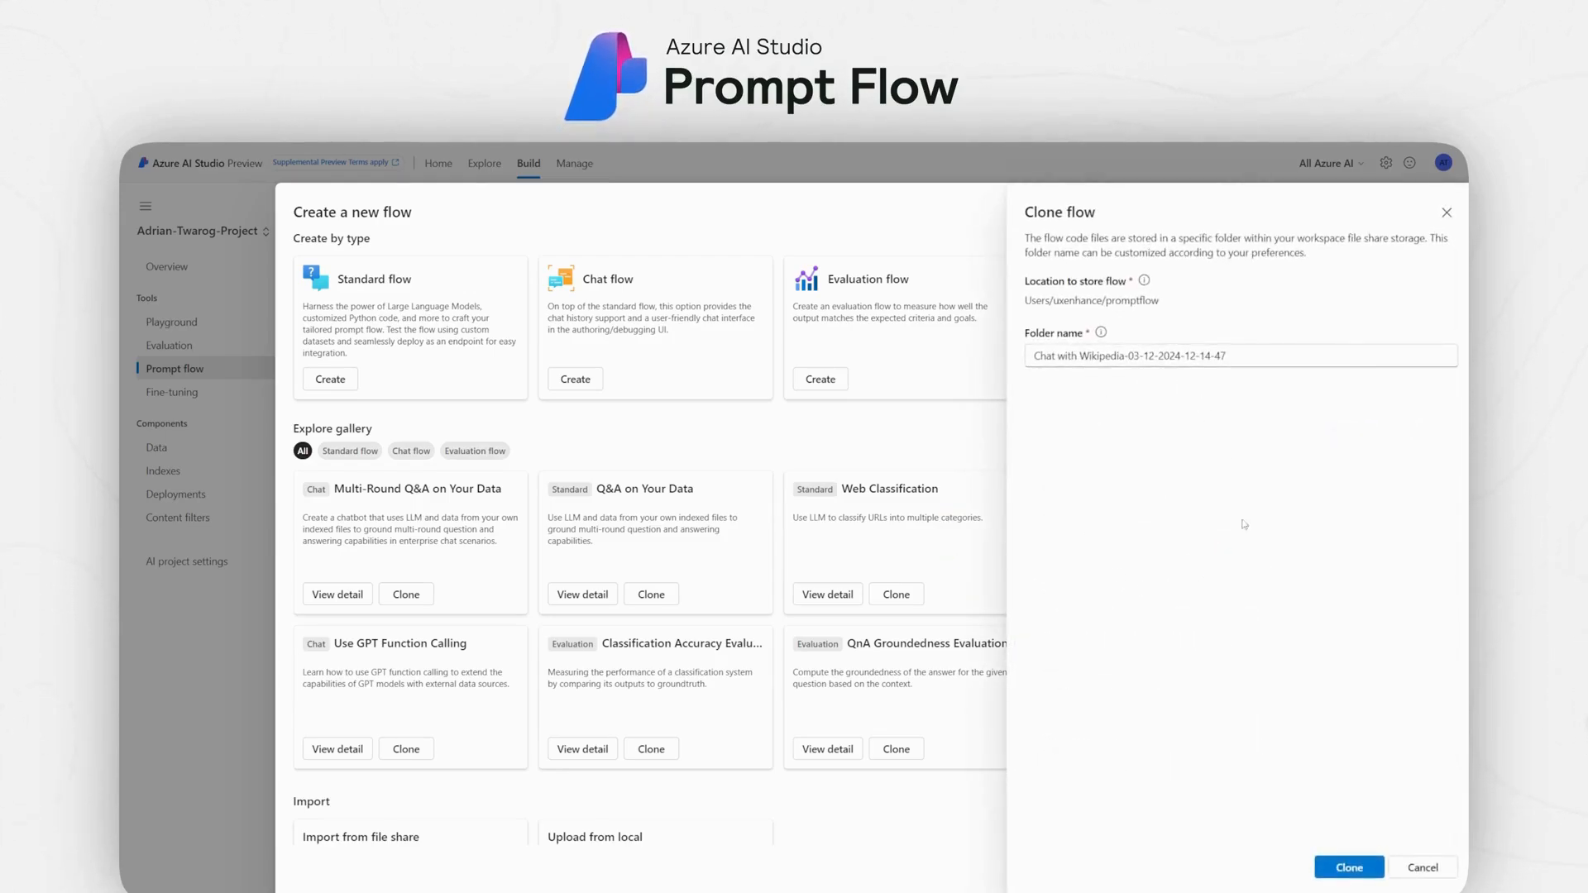
pyautogui.click(1323, 864)
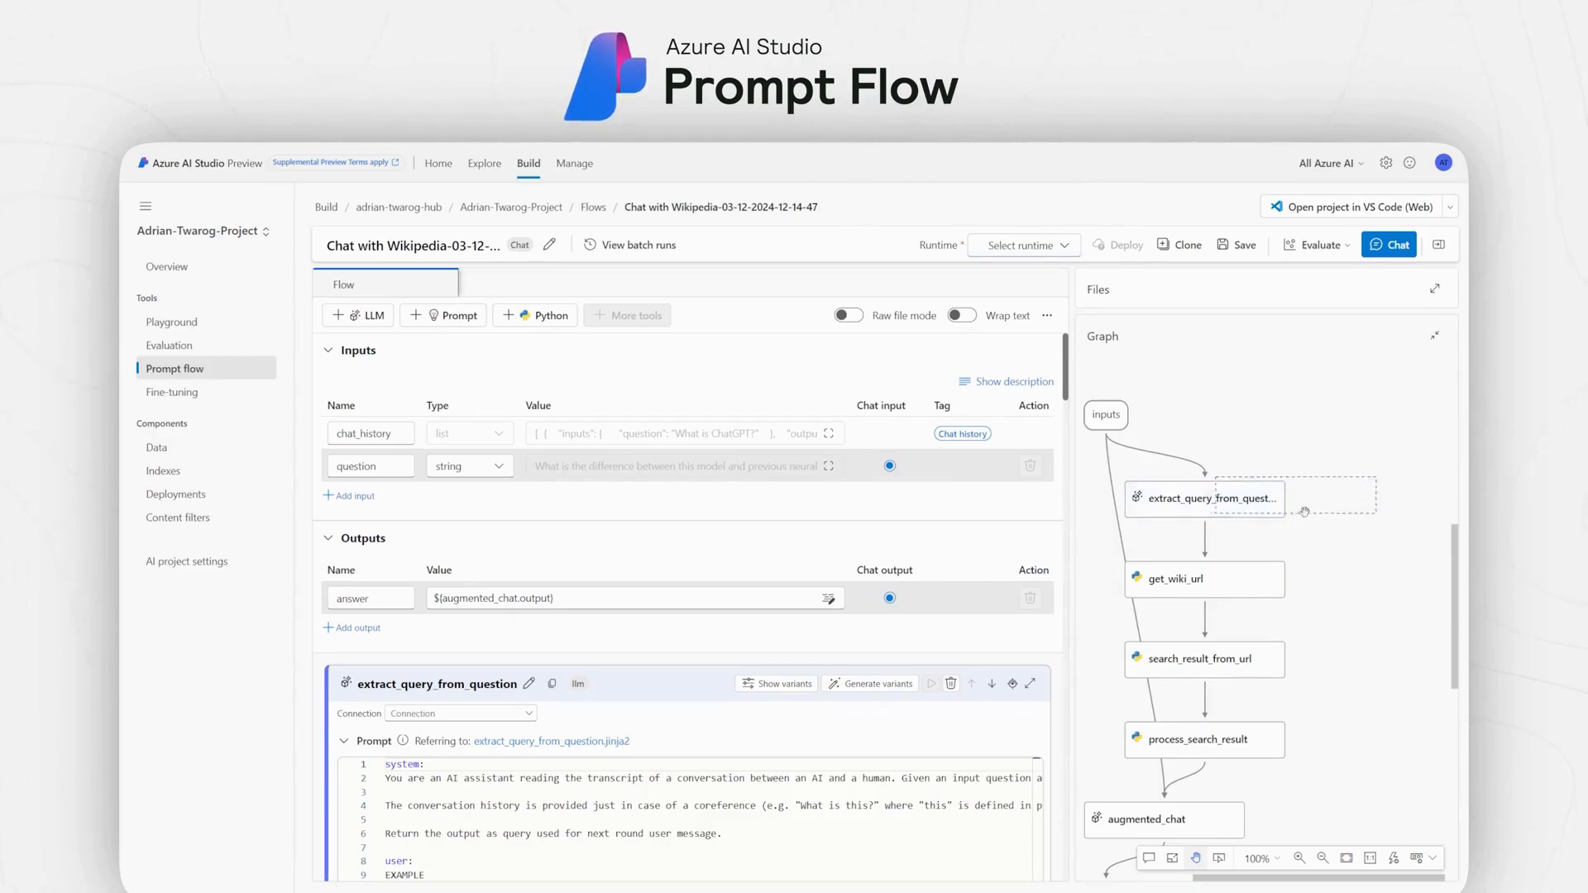
pyautogui.moveTo(1204, 498); pyautogui.dragTo(1297, 494)
pyautogui.moveTo(1204, 579); pyautogui.dragTo(1314, 584)
pyautogui.moveTo(1253, 646); pyautogui.dragTo(1324, 653)
pyautogui.moveTo(1199, 738); pyautogui.dragTo(1316, 740)
pyautogui.click(1164, 763)
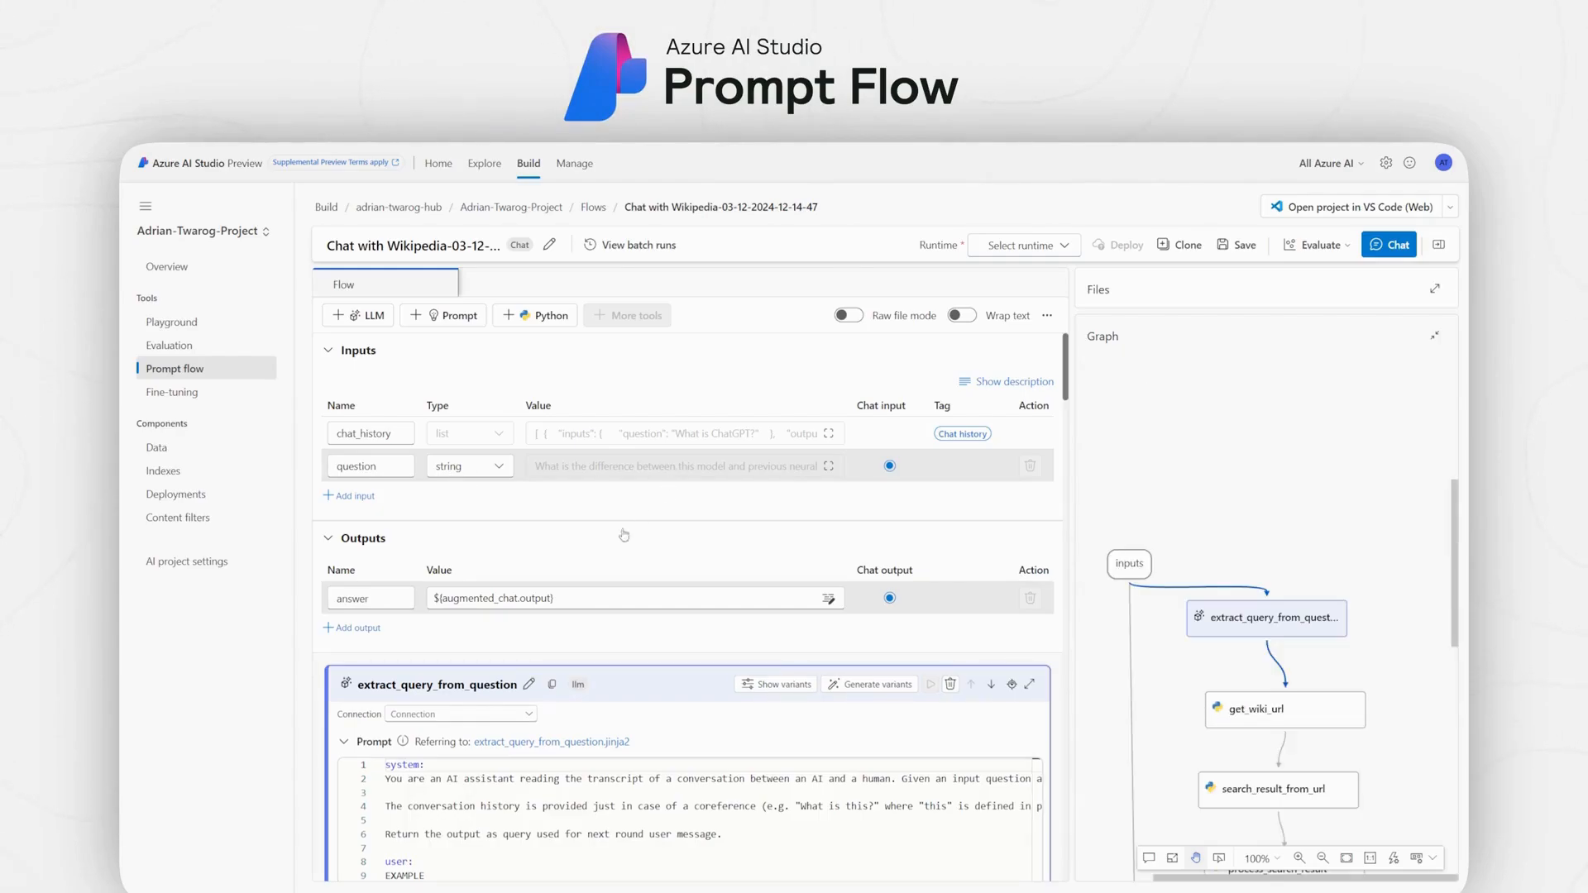
# Step: Review the flow's inputs and outputs and examine the code of the search_result_from_url and process_search_result nodes
pyautogui.scroll(-10, 624, 535)
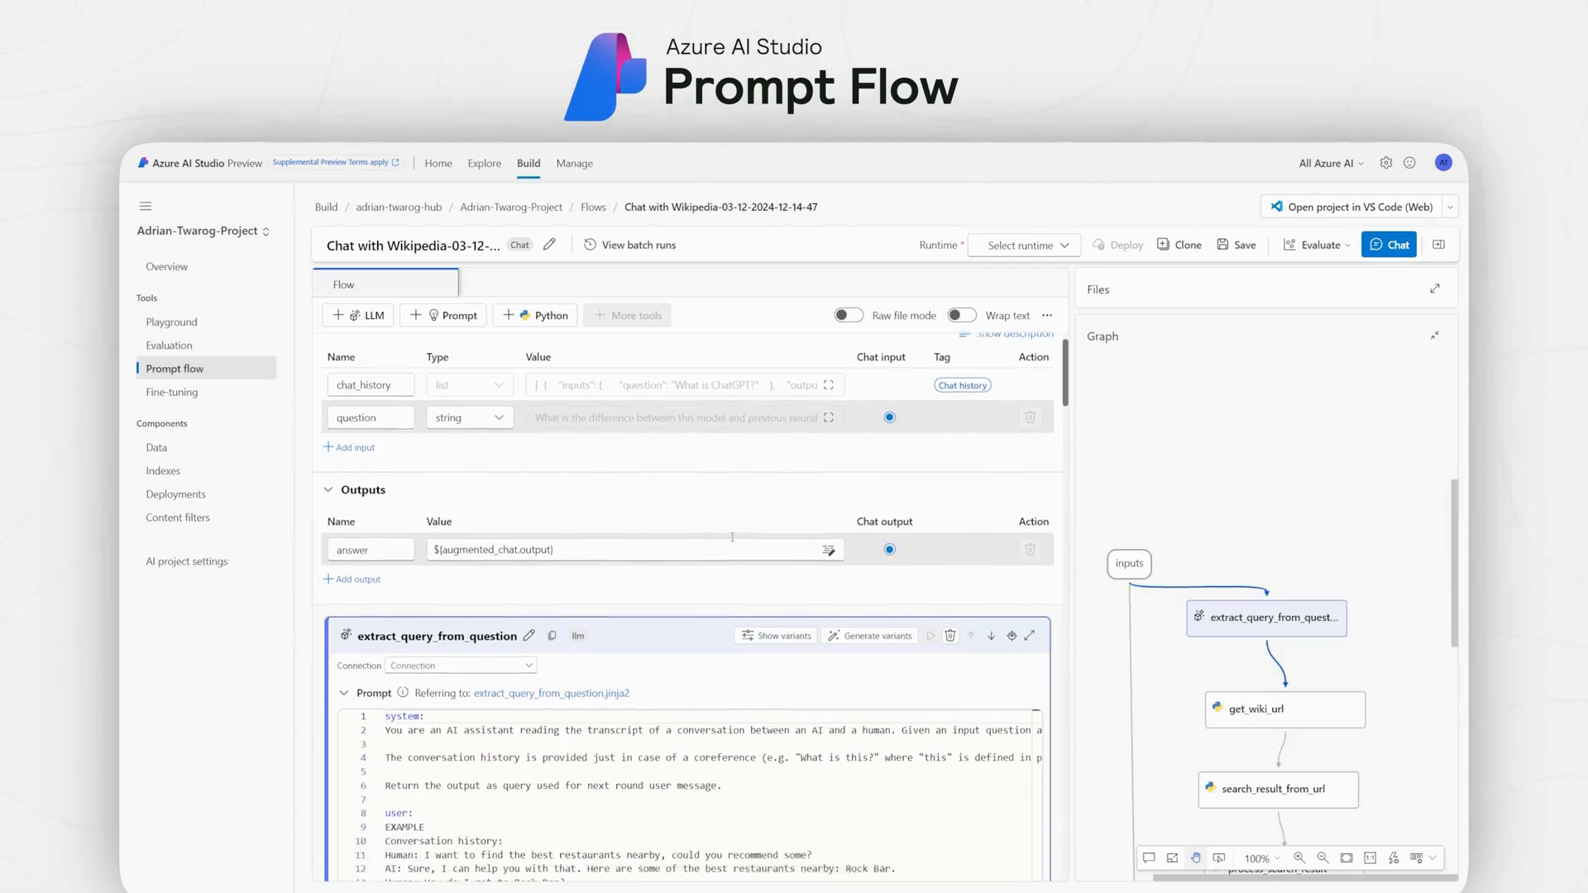
pyautogui.moveTo(941, 476)
pyautogui.mouseDown()
pyautogui.moveTo(296, 486)
pyautogui.moveTo(816, 464)
pyautogui.mouseUp()
pyautogui.press('Escape')
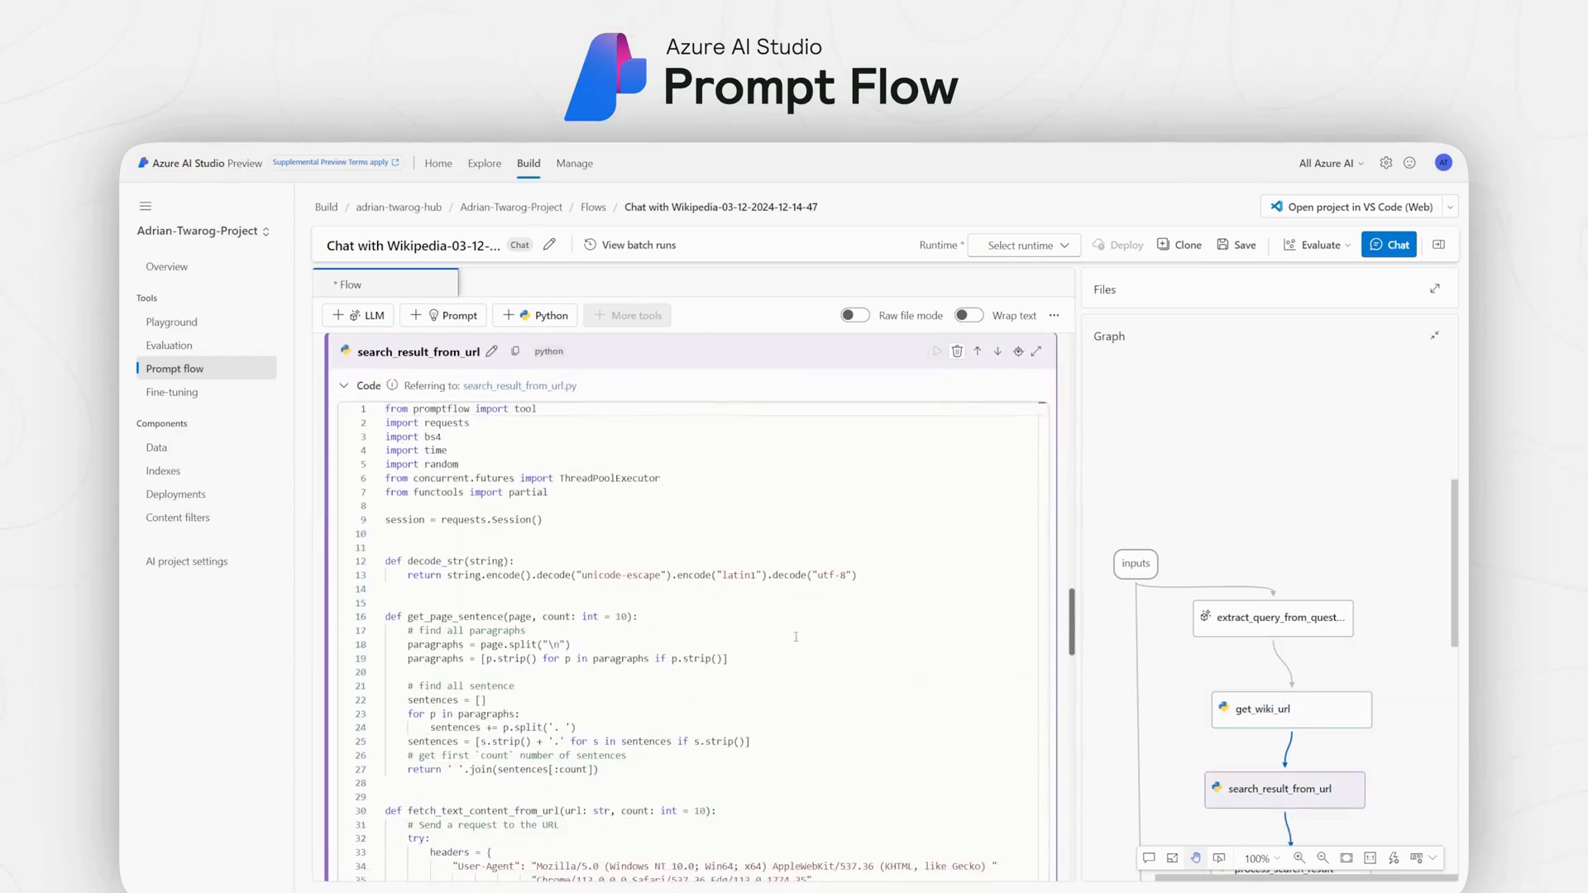
pyautogui.moveTo(819, 468)
pyautogui.mouseDown()
pyautogui.moveTo(736, 662)
pyautogui.moveTo(754, 593)
pyautogui.mouseUp()
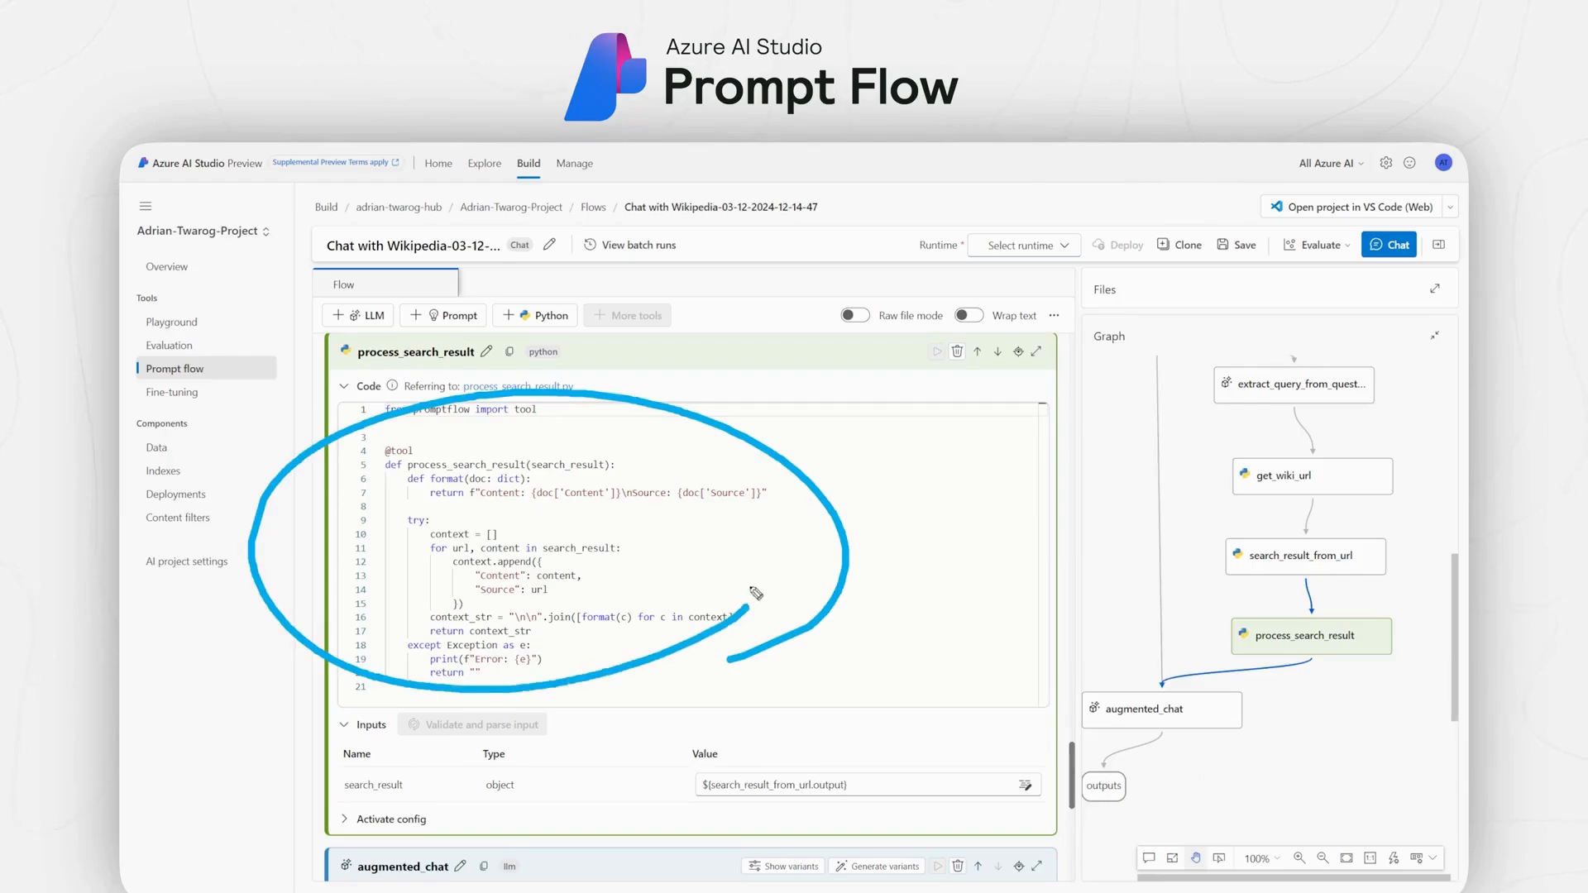
pyautogui.press('Escape')
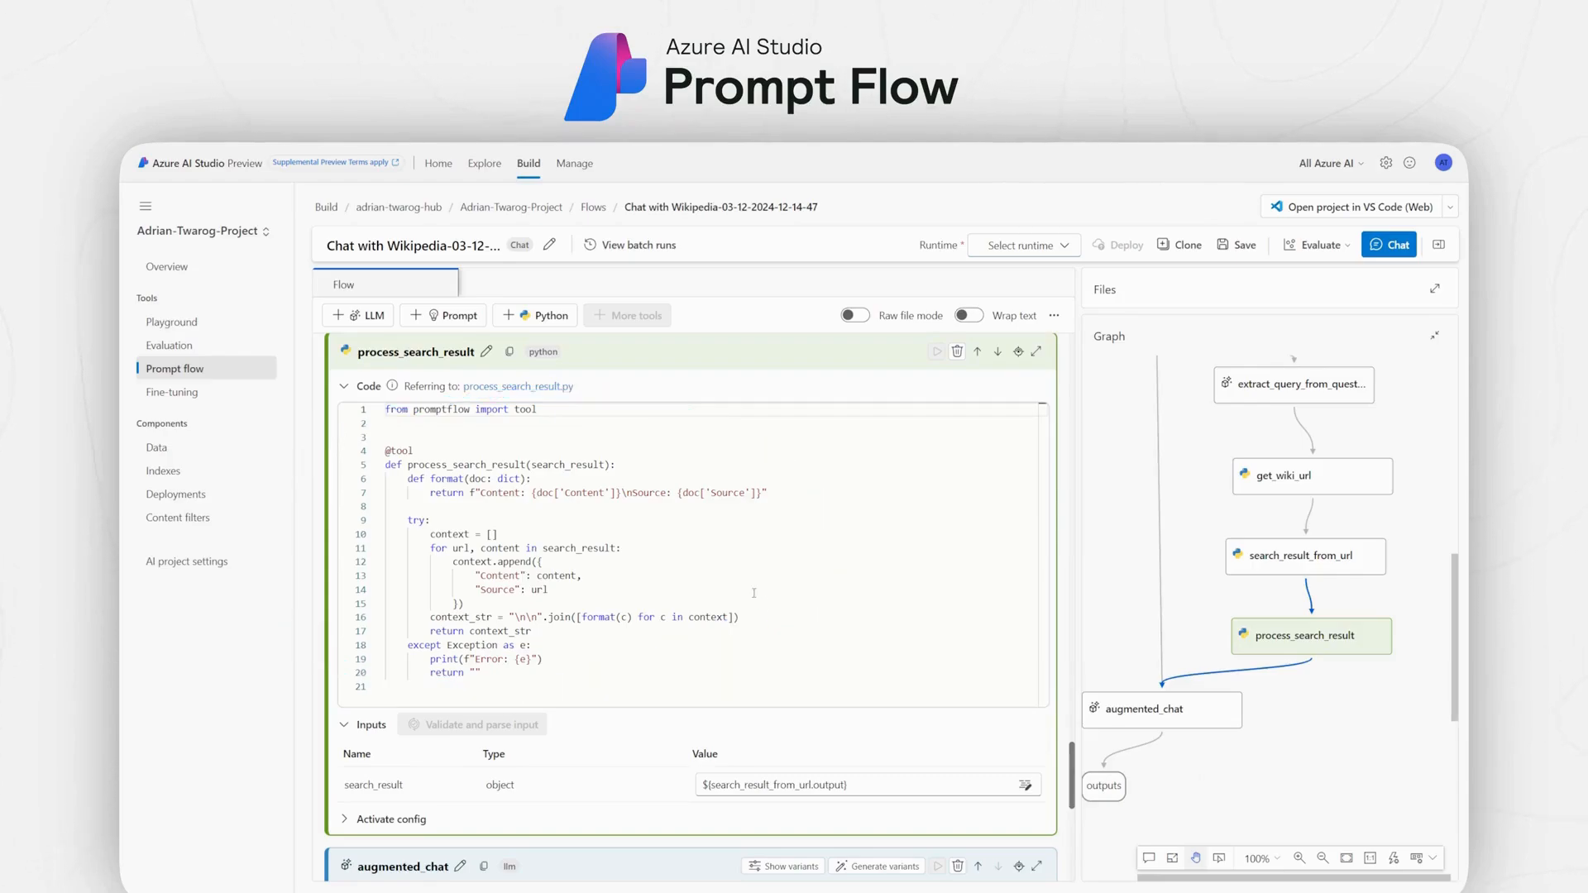
# Step: Open the augmented_chat node and examine its system prompt, contexts, chat history loop and question variables
pyautogui.click(1183, 701)
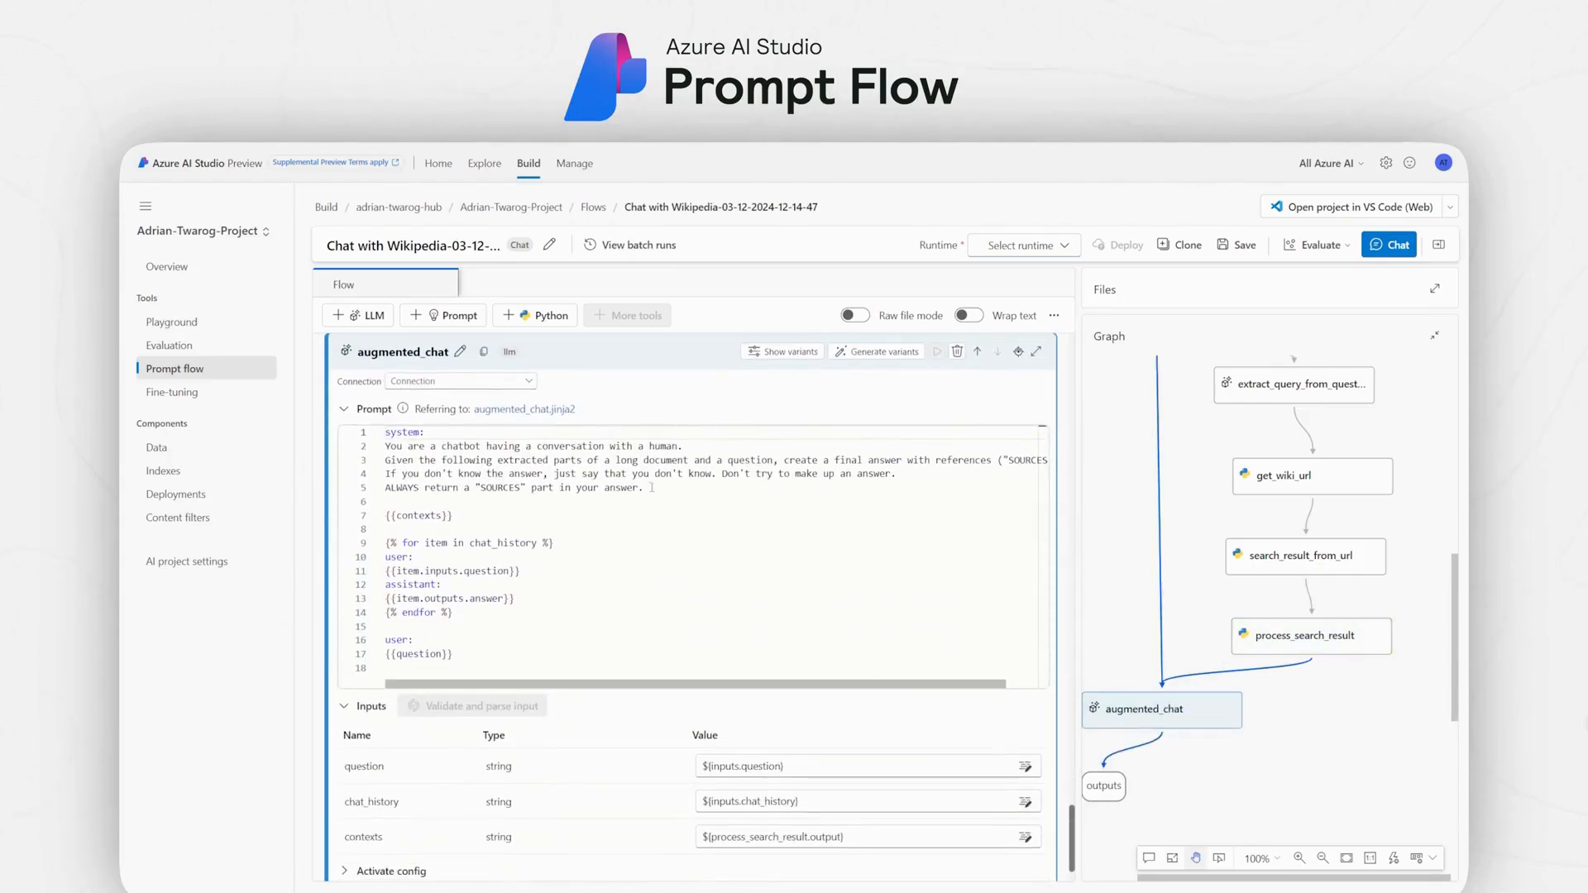
pyautogui.moveTo(723, 489); pyautogui.dragTo(373, 452)
pyautogui.moveTo(663, 489); pyautogui.dragTo(358, 461)
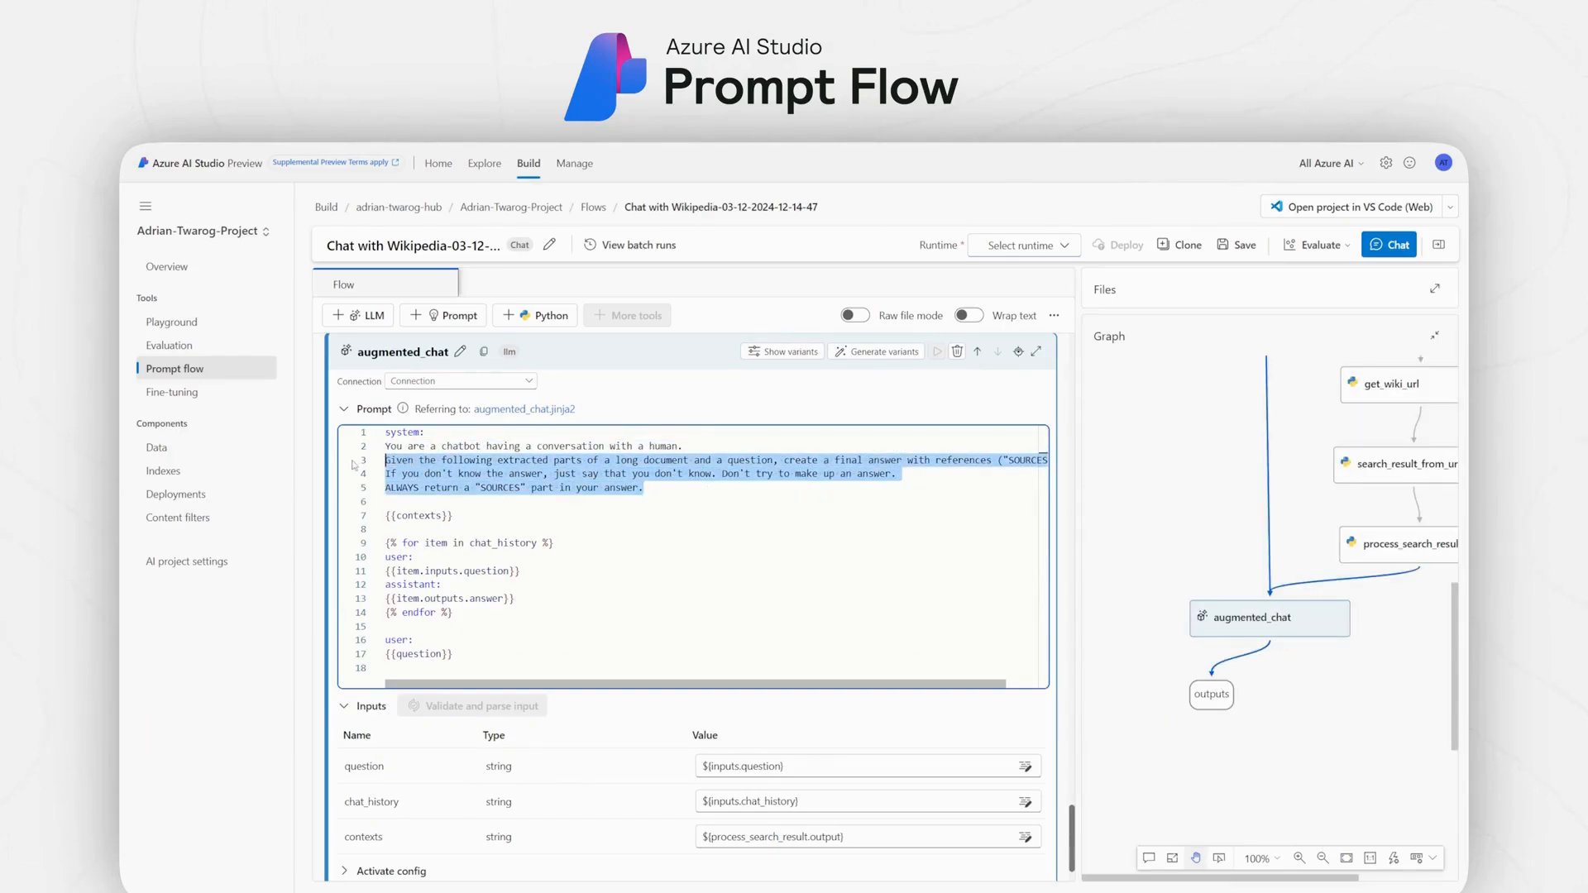
pyautogui.click(499, 502)
pyautogui.moveTo(489, 494)
pyautogui.mouseDown()
pyautogui.moveTo(368, 518)
pyautogui.moveTo(463, 491)
pyautogui.mouseUp()
pyautogui.moveTo(623, 570)
pyautogui.mouseDown()
pyautogui.moveTo(540, 573)
pyautogui.moveTo(555, 636)
pyautogui.moveTo(573, 607)
pyautogui.mouseUp()
pyautogui.moveTo(499, 651)
pyautogui.mouseDown()
pyautogui.moveTo(467, 663)
pyautogui.moveTo(452, 640)
pyautogui.mouseUp()
pyautogui.press('Escape')
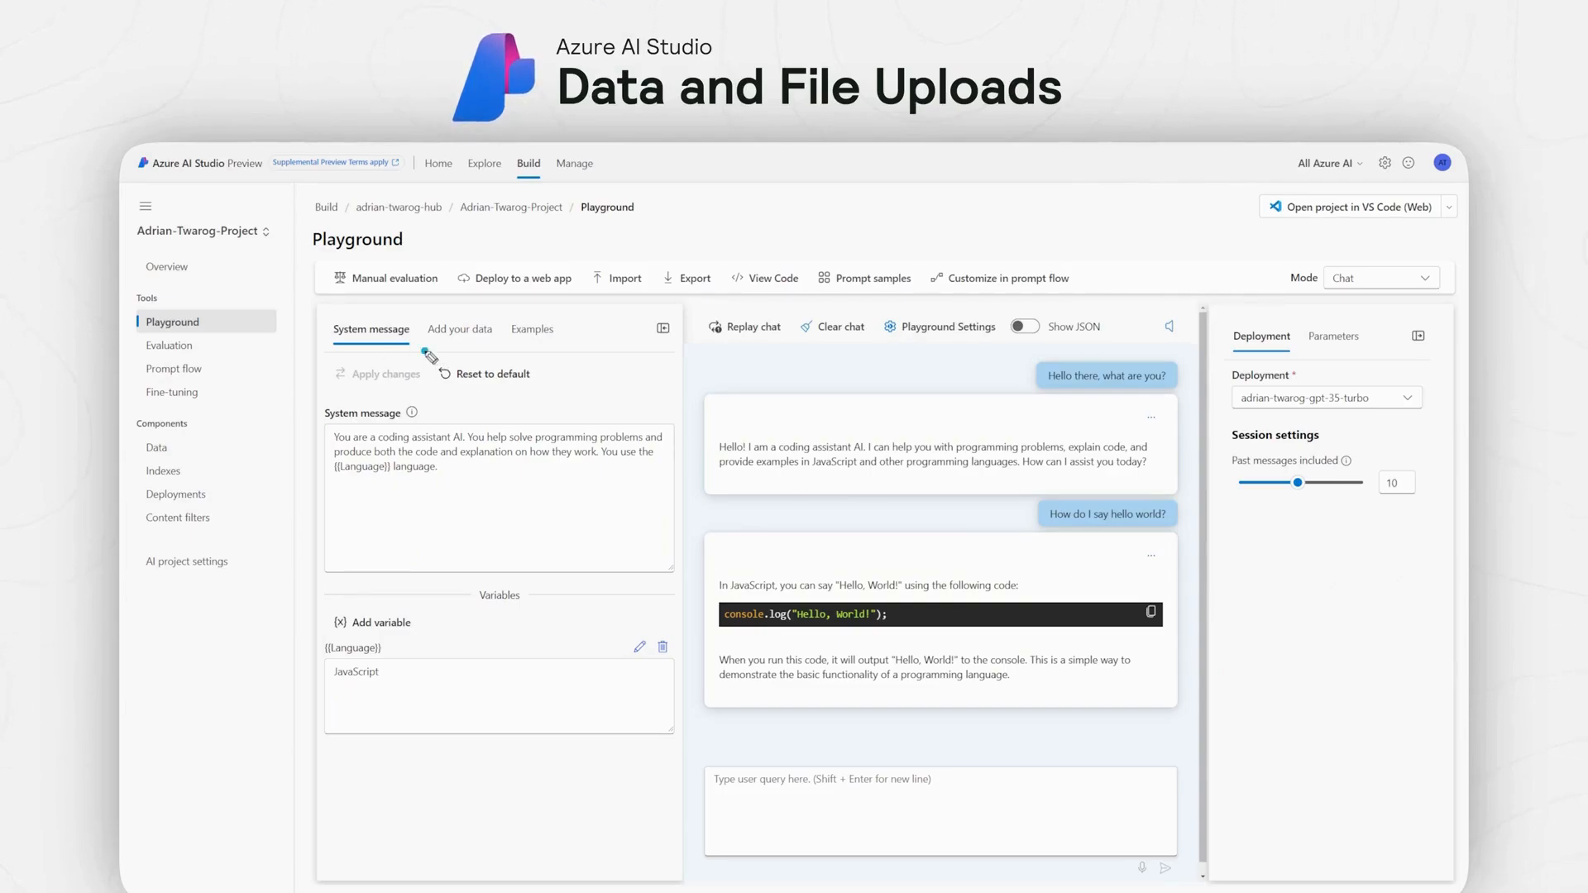
# Step: Start adding a data source of your own in the chat playground and choose Upload files (preview) as its type
pyautogui.moveTo(422, 351)
pyautogui.mouseDown()
pyautogui.moveTo(515, 342)
pyautogui.moveTo(447, 306)
pyautogui.moveTo(418, 348)
pyautogui.moveTo(484, 364)
pyautogui.moveTo(513, 446)
pyautogui.mouseUp()
pyautogui.press('Escape')
pyautogui.click(442, 331)
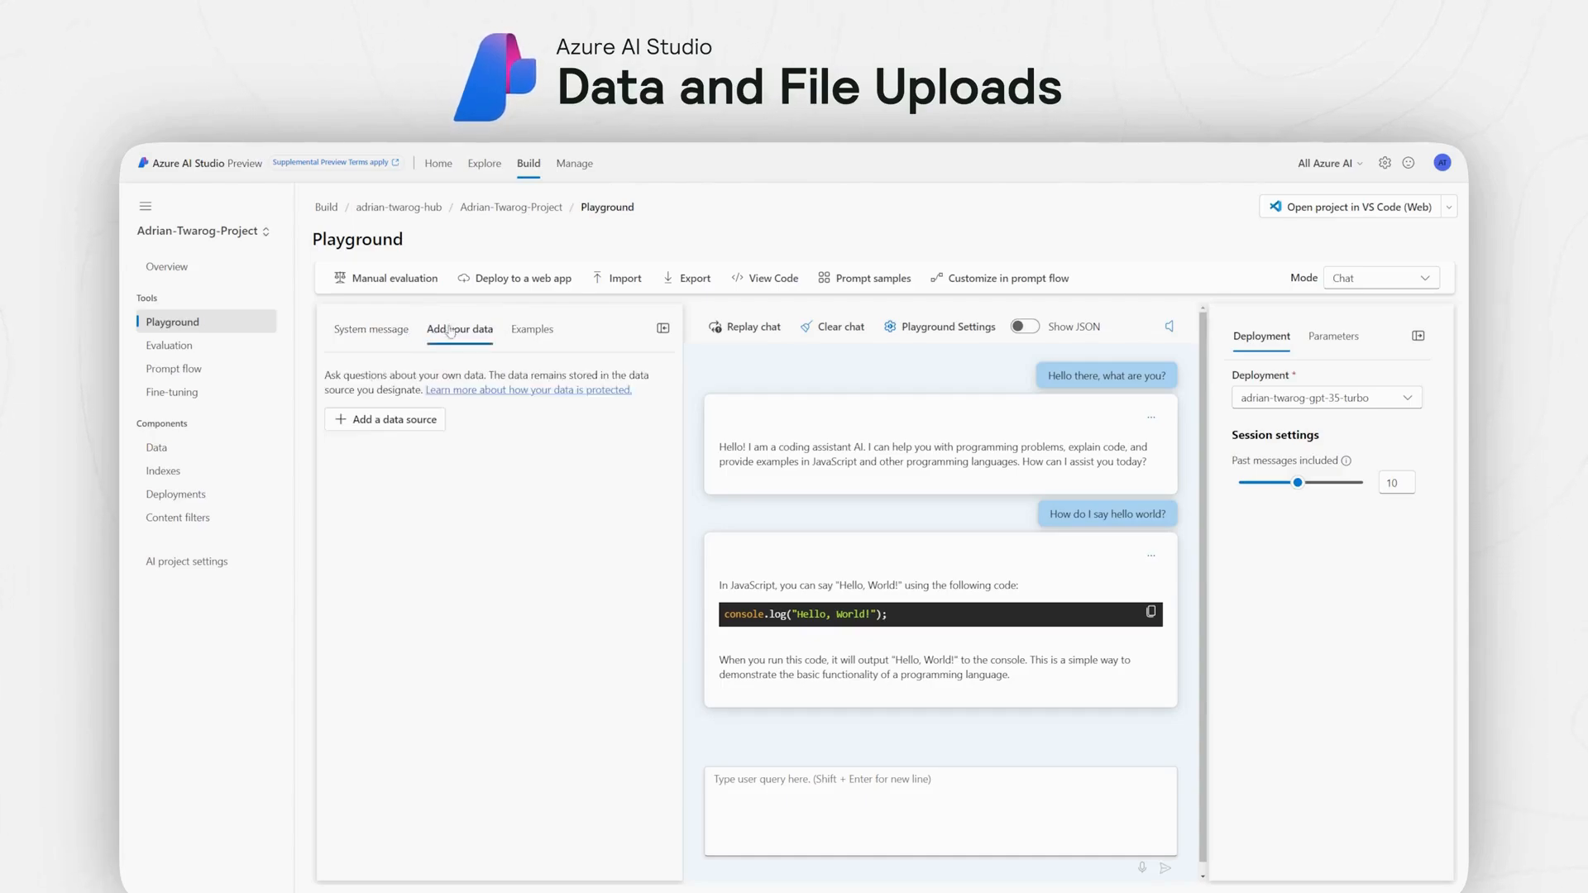
pyautogui.moveTo(376, 446)
pyautogui.mouseDown()
pyautogui.moveTo(409, 444)
pyautogui.moveTo(446, 401)
pyautogui.moveTo(327, 435)
pyautogui.mouseUp()
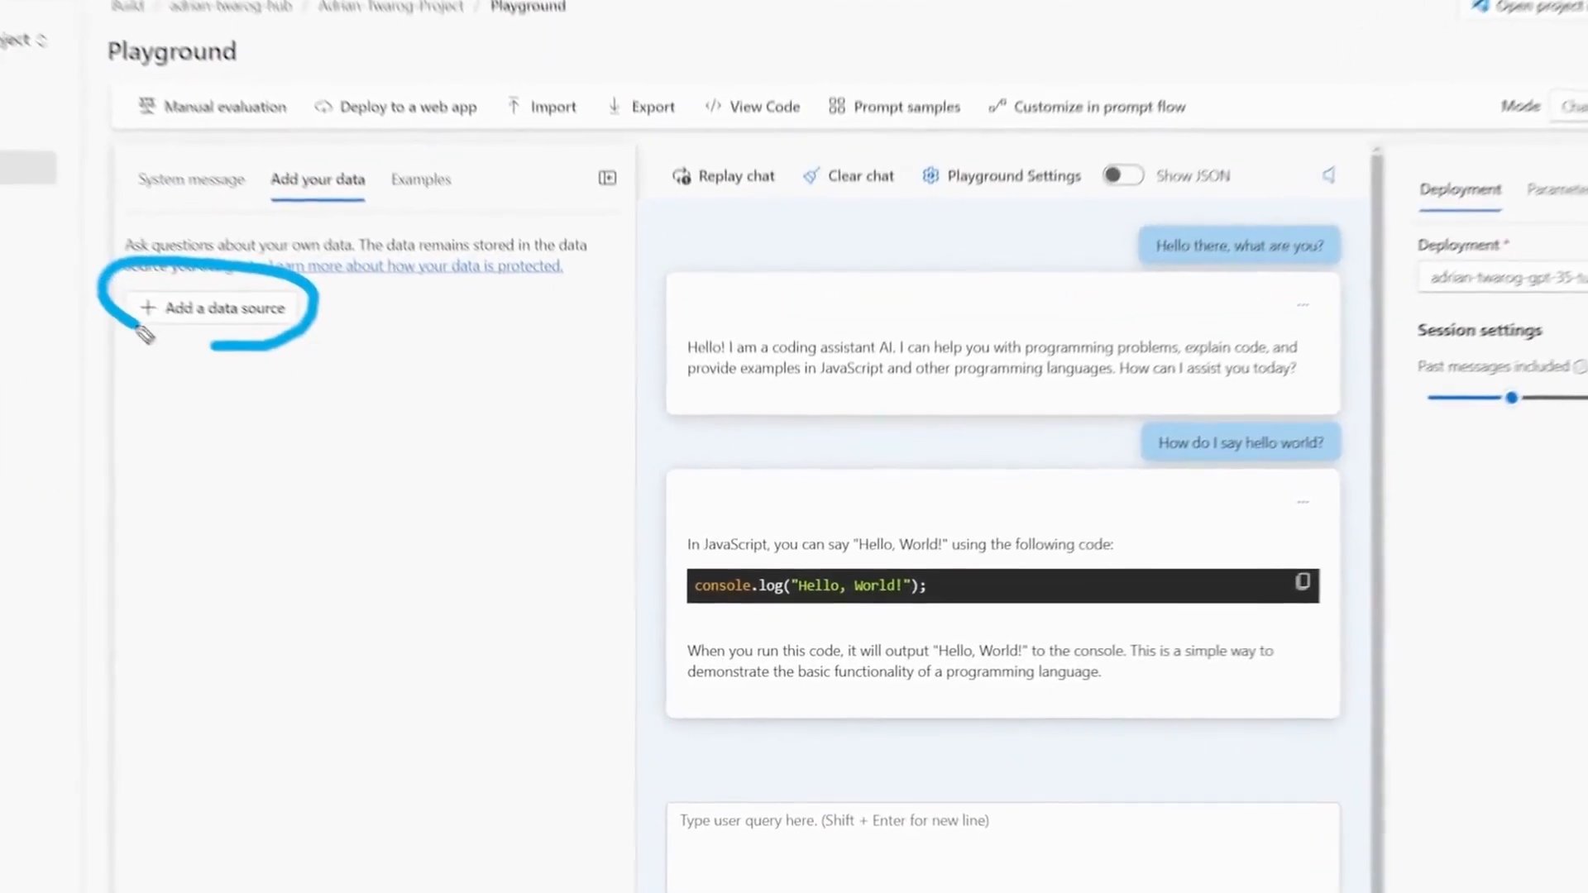
pyautogui.moveTo(265, 354); pyautogui.dragTo(352, 579)
pyautogui.press('Escape')
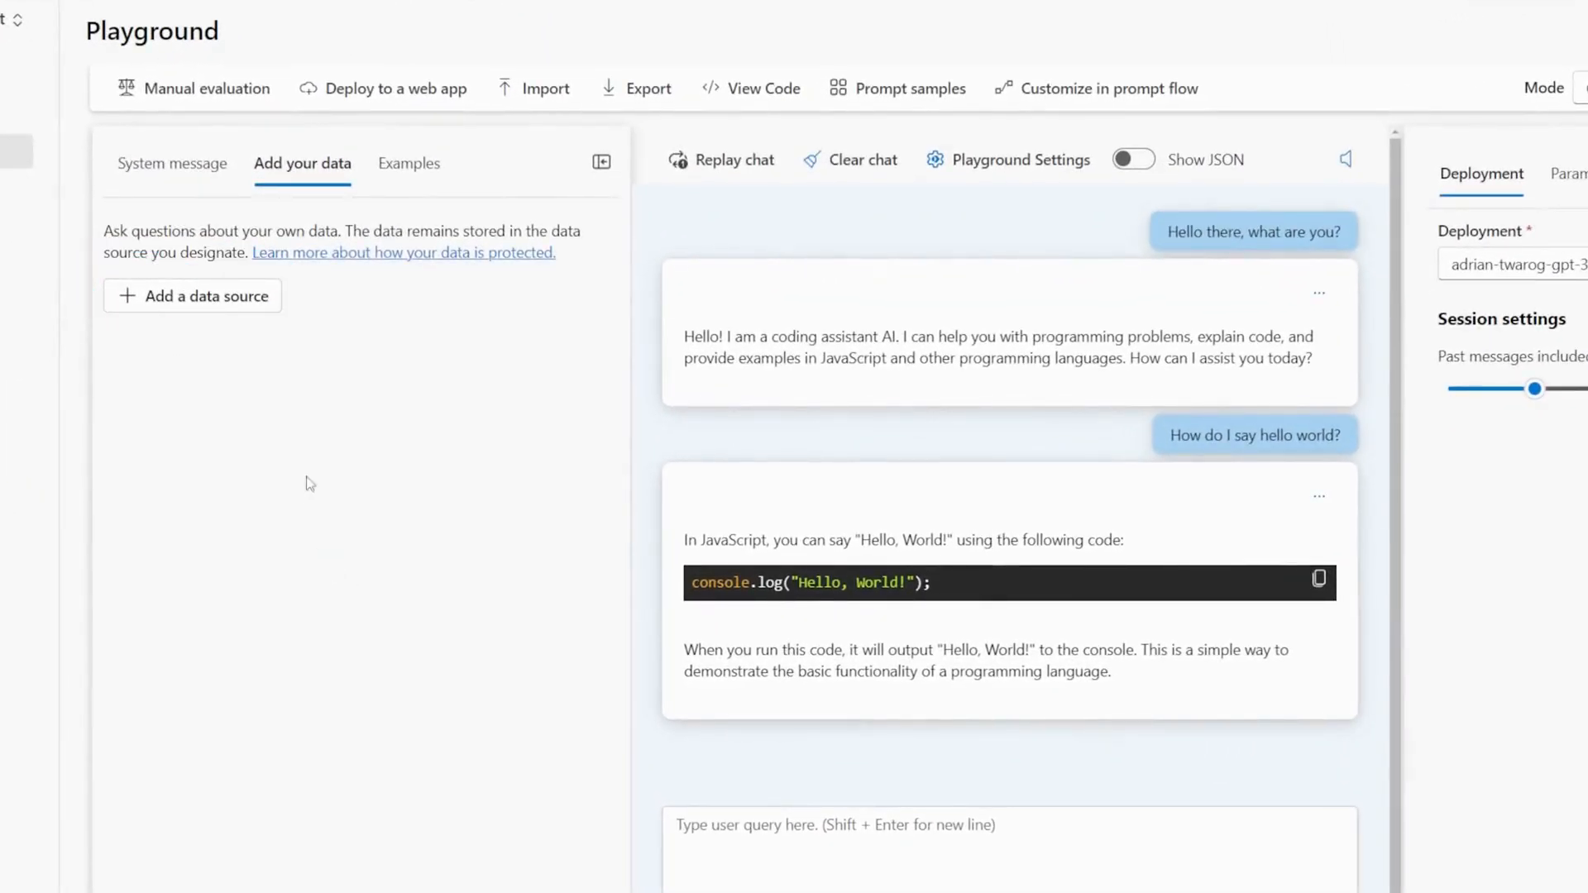
pyautogui.click(206, 300)
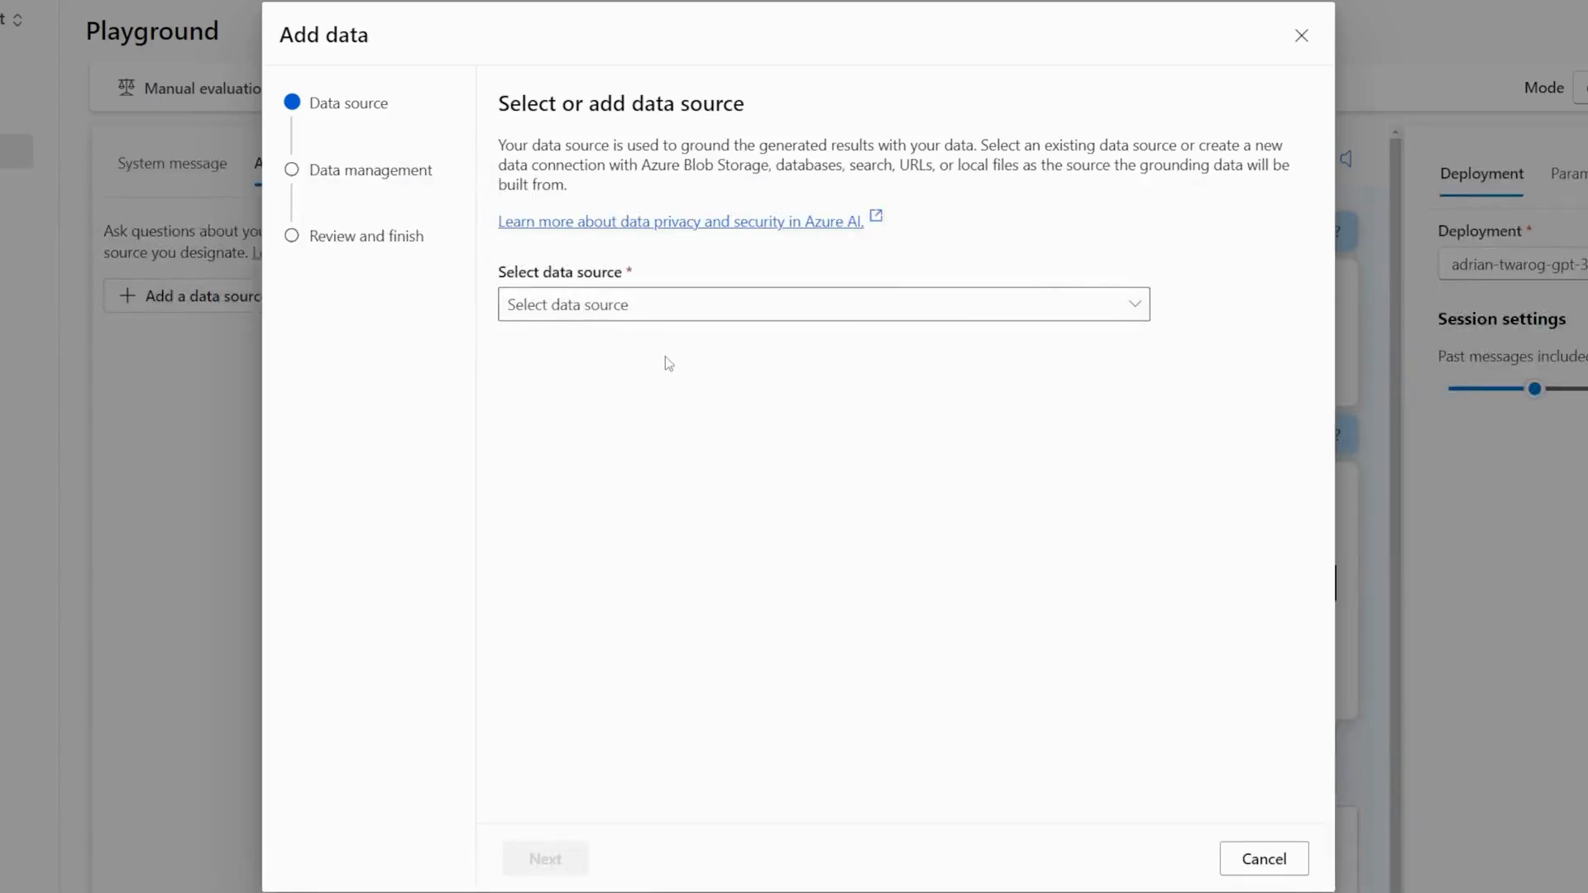
pyautogui.click(1138, 308)
pyautogui.moveTo(429, 339)
pyautogui.mouseDown()
pyautogui.moveTo(498, 344)
pyautogui.moveTo(497, 454)
pyautogui.moveTo(661, 480)
pyautogui.mouseUp()
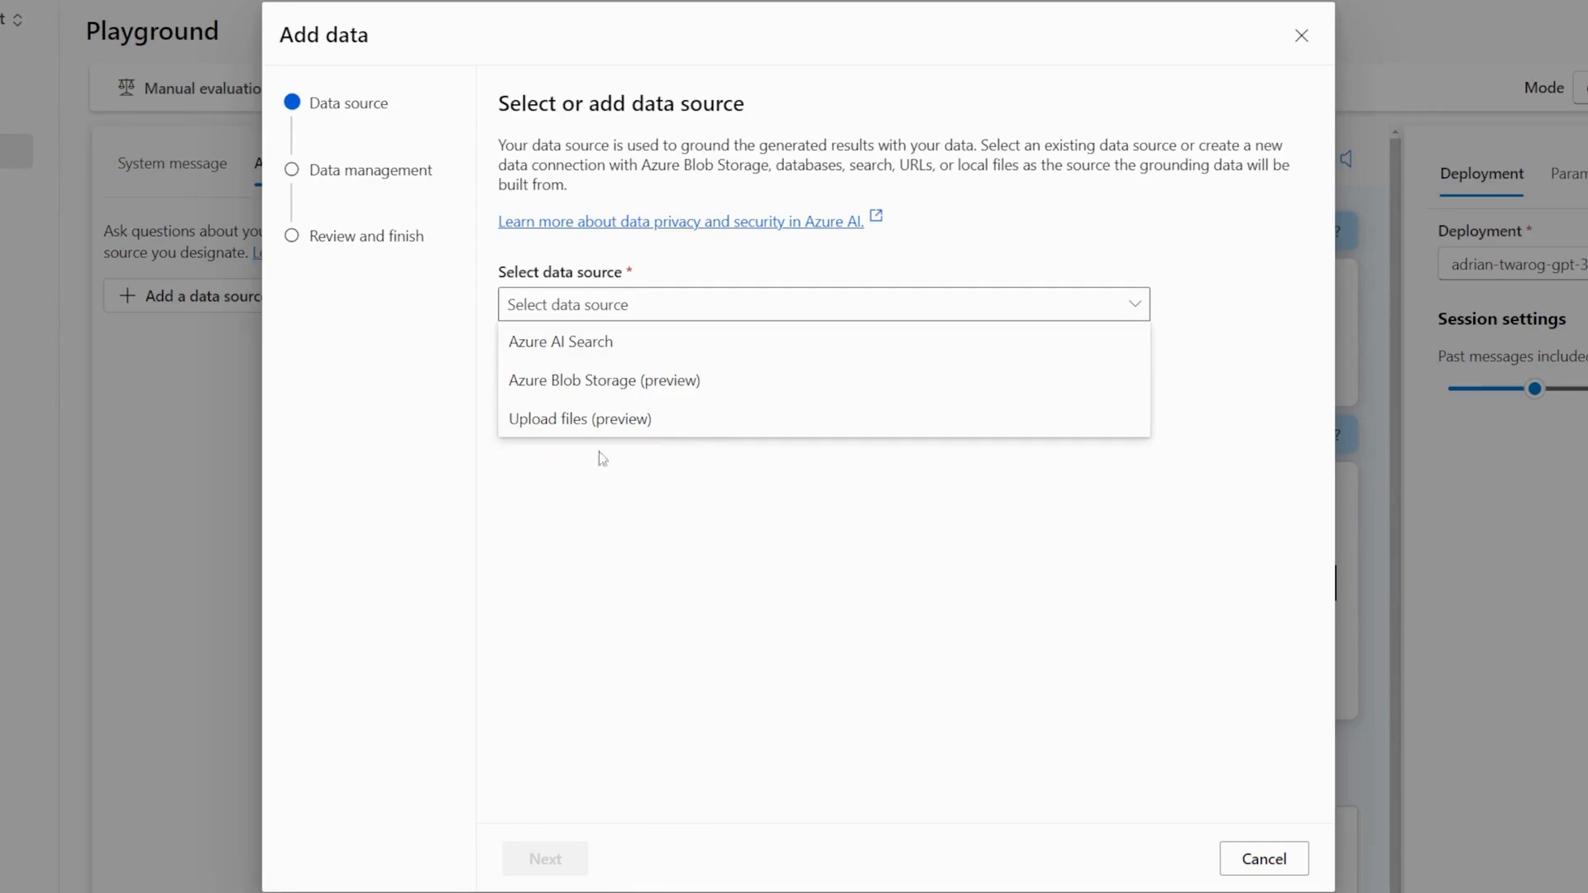
pyautogui.click(589, 428)
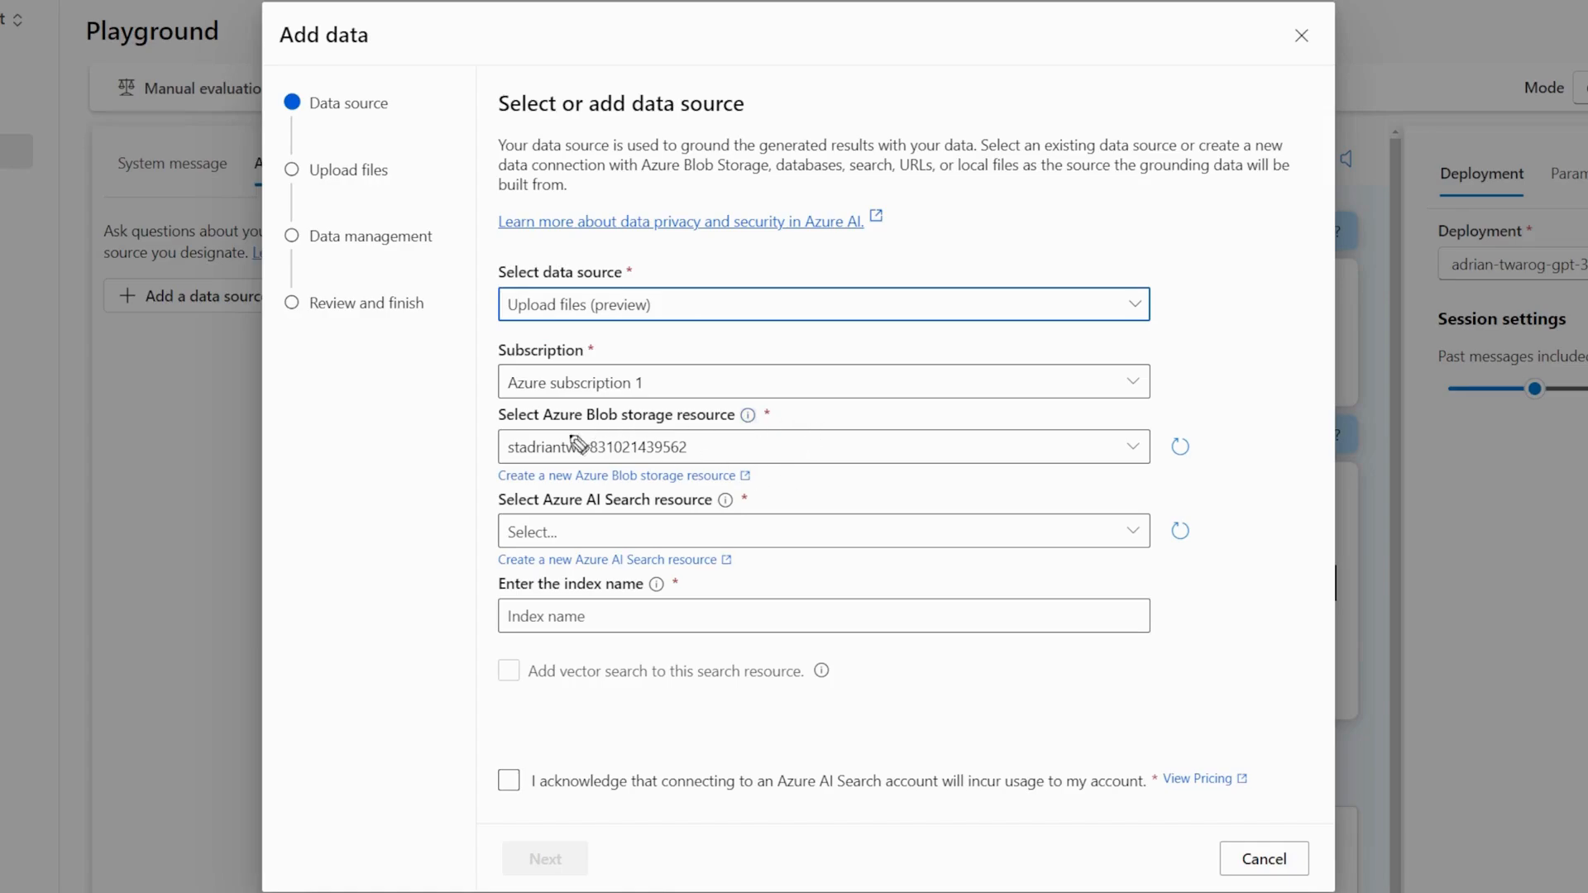
# Step: Name the search index nextjs, acknowledge the Azure AI Search usage charges and continue to the file upload
pyautogui.moveTo(411, 388); pyautogui.dragTo(477, 385)
pyautogui.moveTo(432, 445); pyautogui.dragTo(486, 441)
pyautogui.moveTo(445, 515); pyautogui.dragTo(483, 518)
pyautogui.moveTo(397, 575)
pyautogui.mouseDown()
pyautogui.moveTo(495, 606)
pyautogui.moveTo(447, 630)
pyautogui.mouseUp()
pyautogui.press('Escape')
pyautogui.click(573, 616)
pyautogui.write('ne')
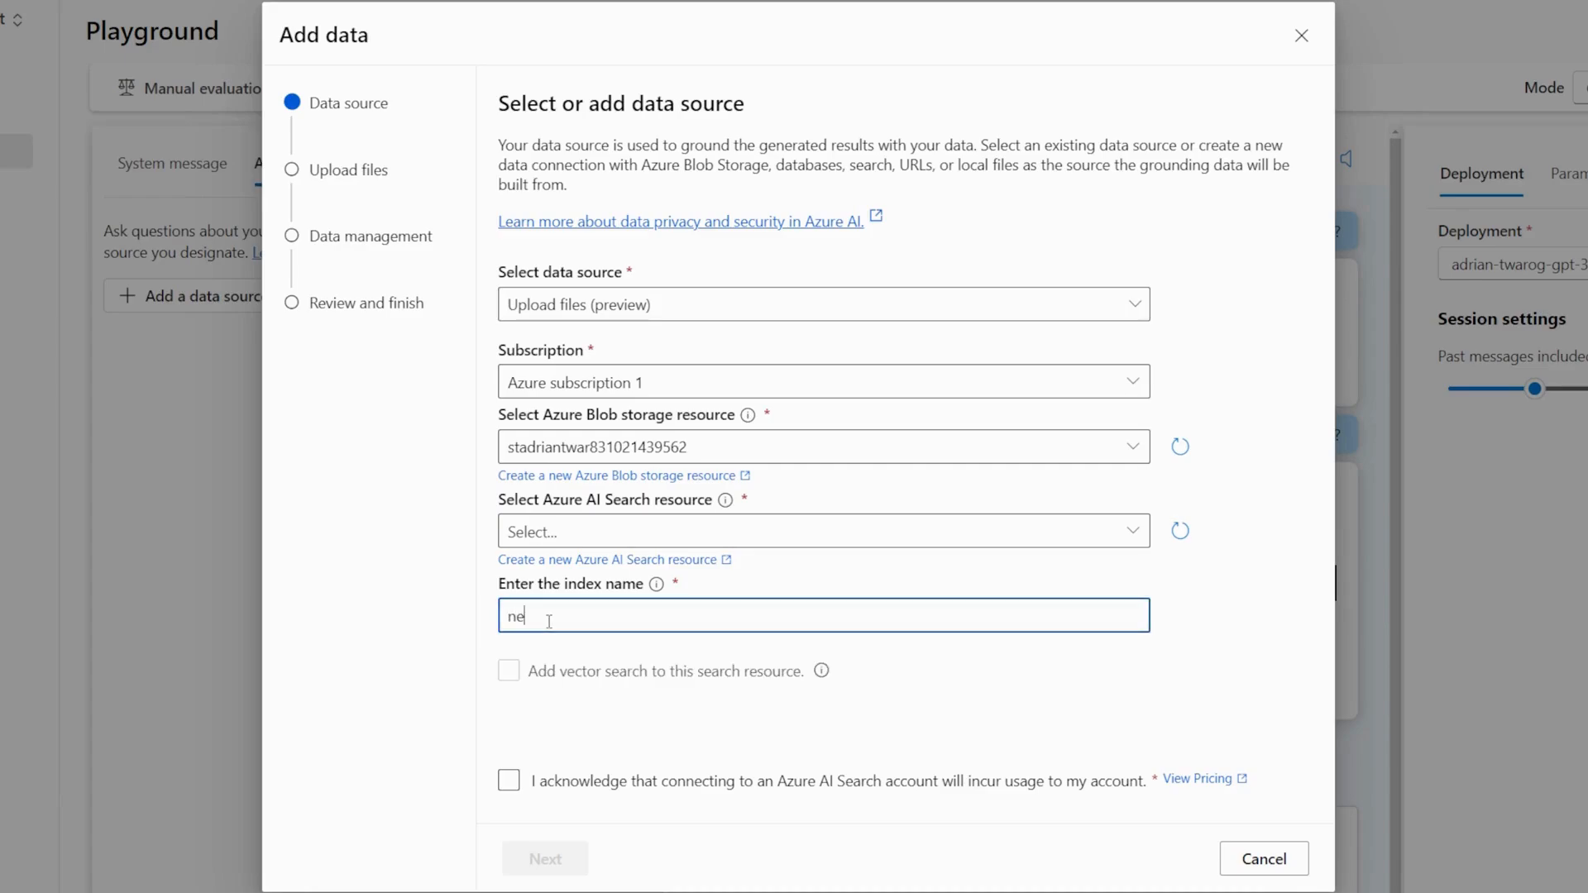
pyautogui.click(509, 780)
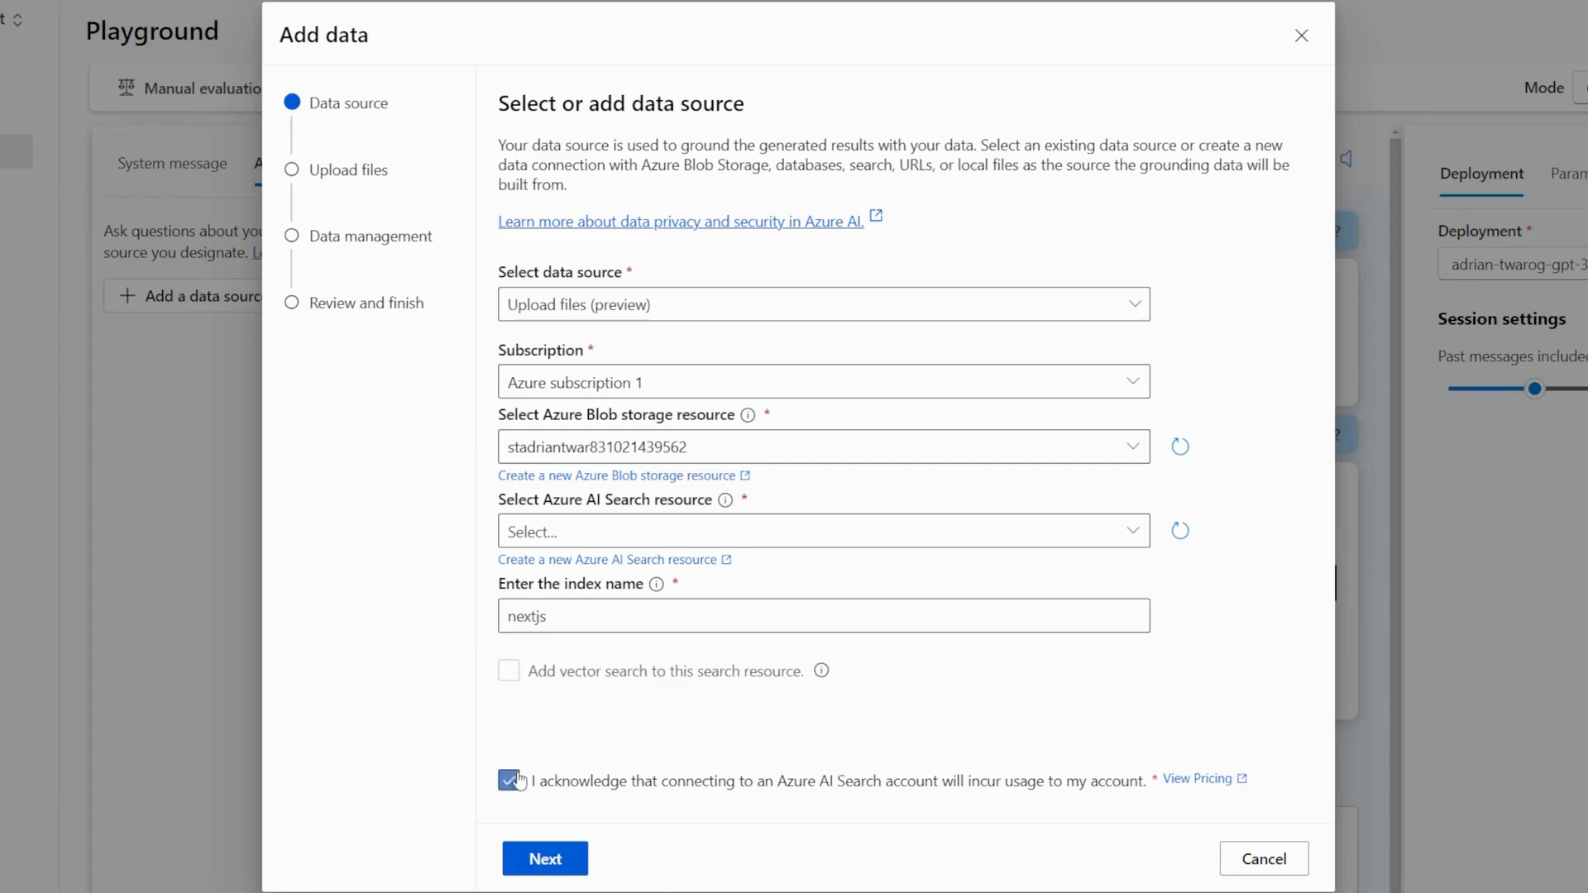
pyautogui.click(554, 861)
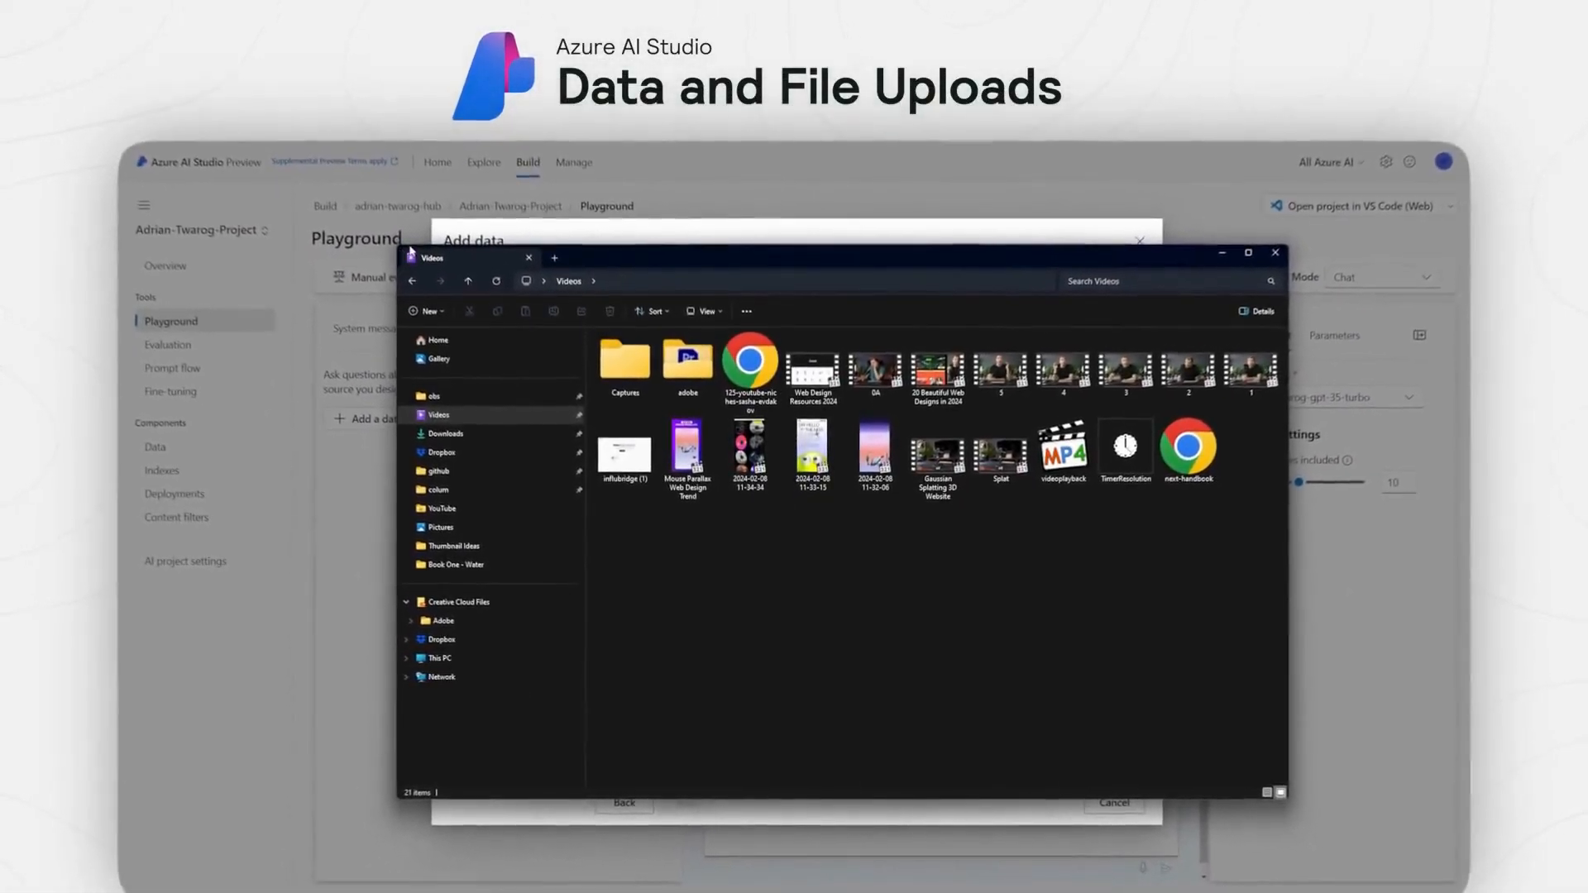
# Step: Open the next-handbook PDF from the Videos folder and look through its contents list and chapters
pyautogui.click(1184, 451)
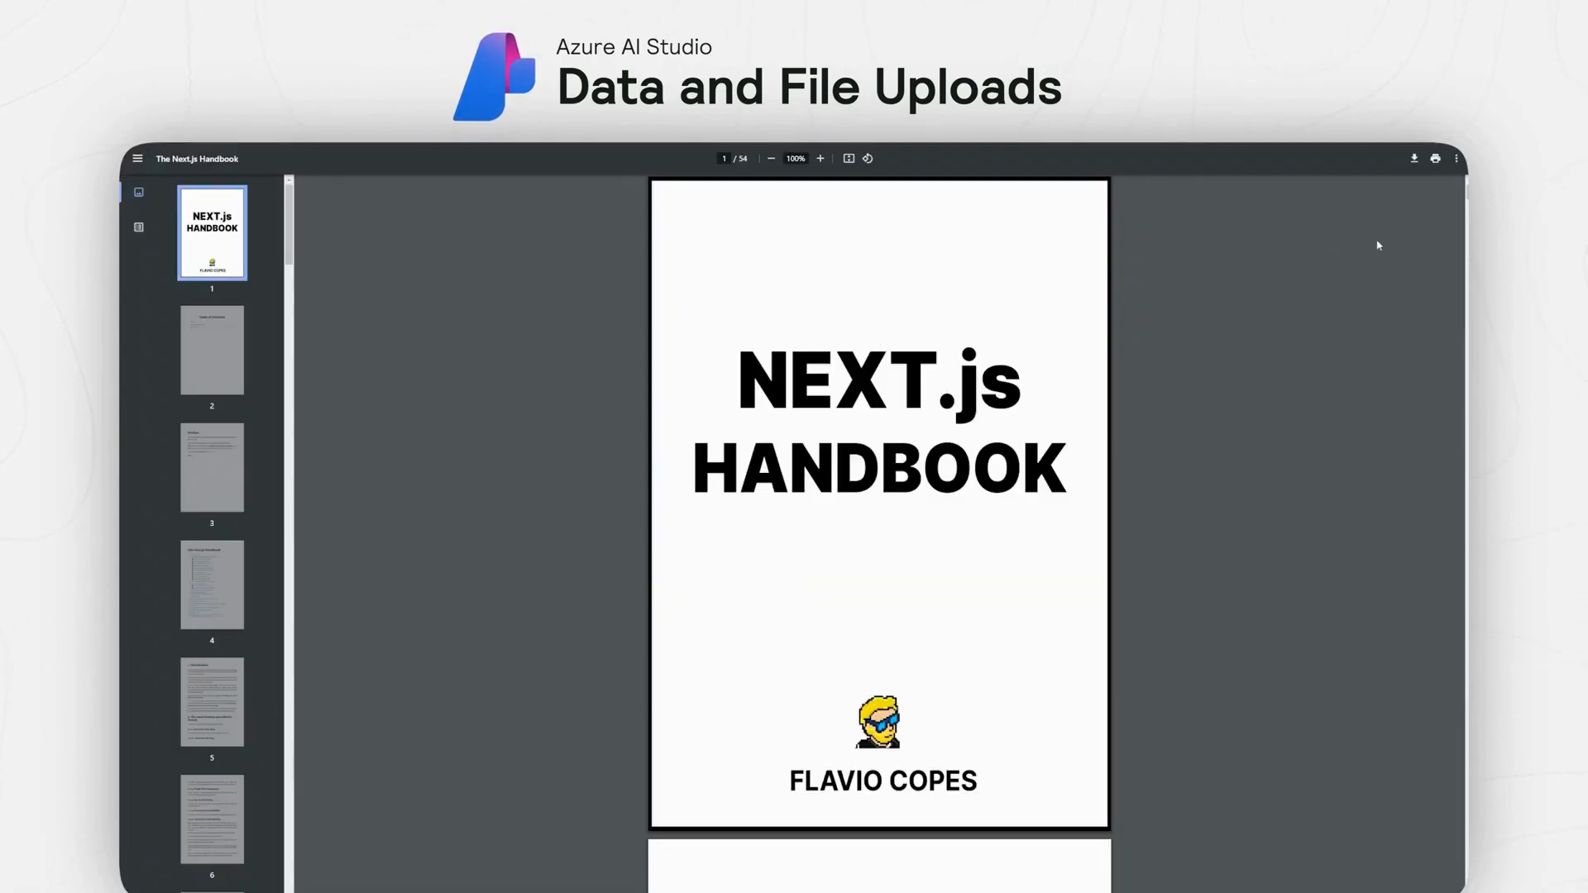
pyautogui.scroll(-20, 879, 529)
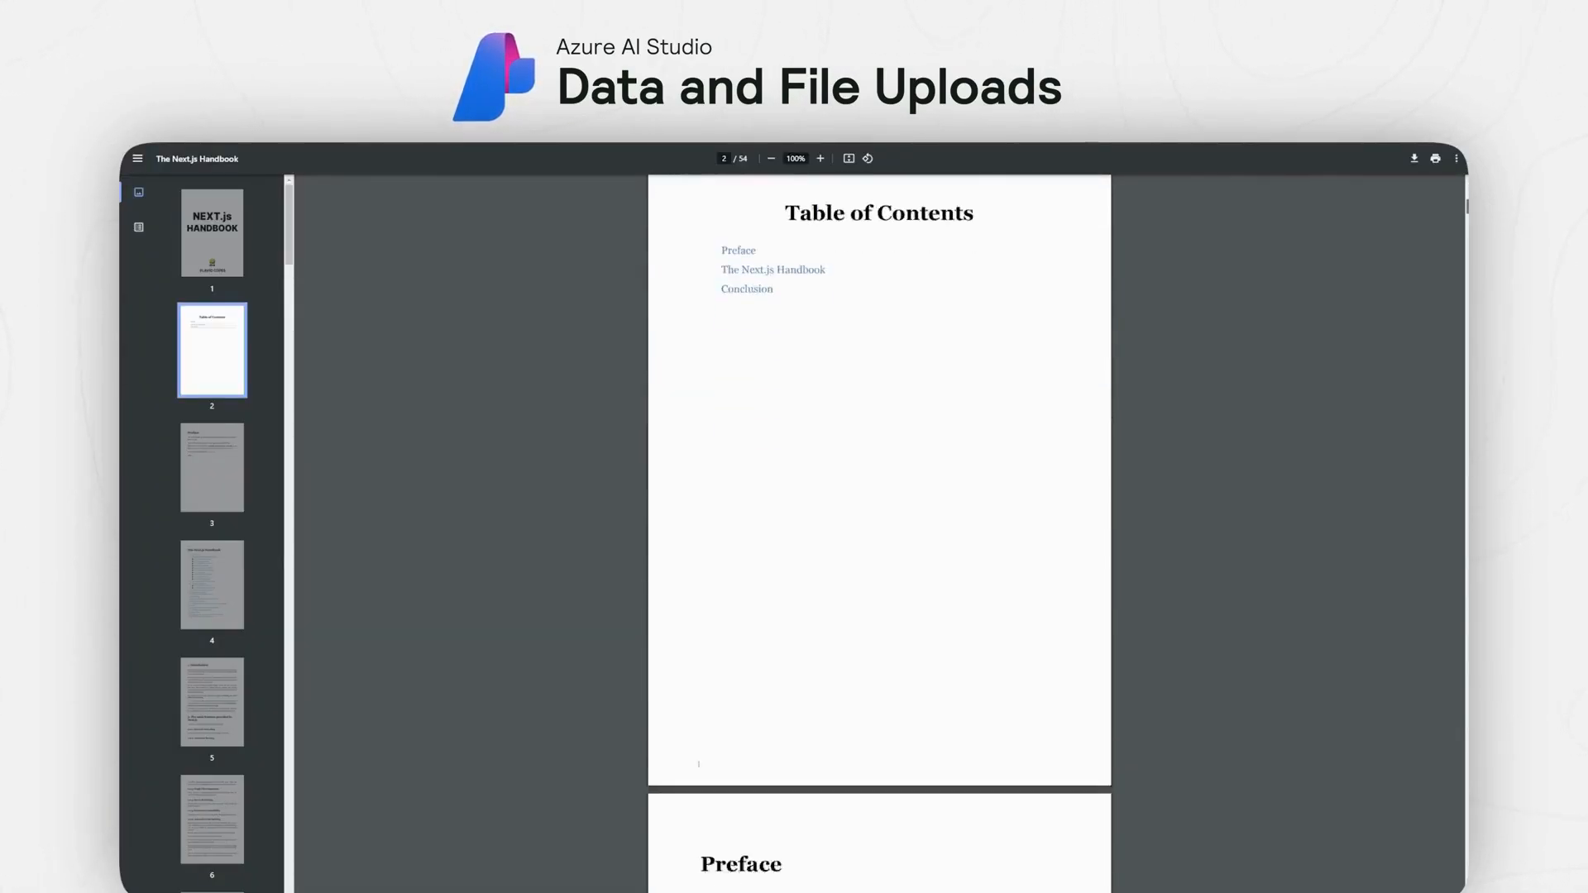
pyautogui.scroll(-4, 1374, 237)
pyautogui.scroll(2, 1374, 237)
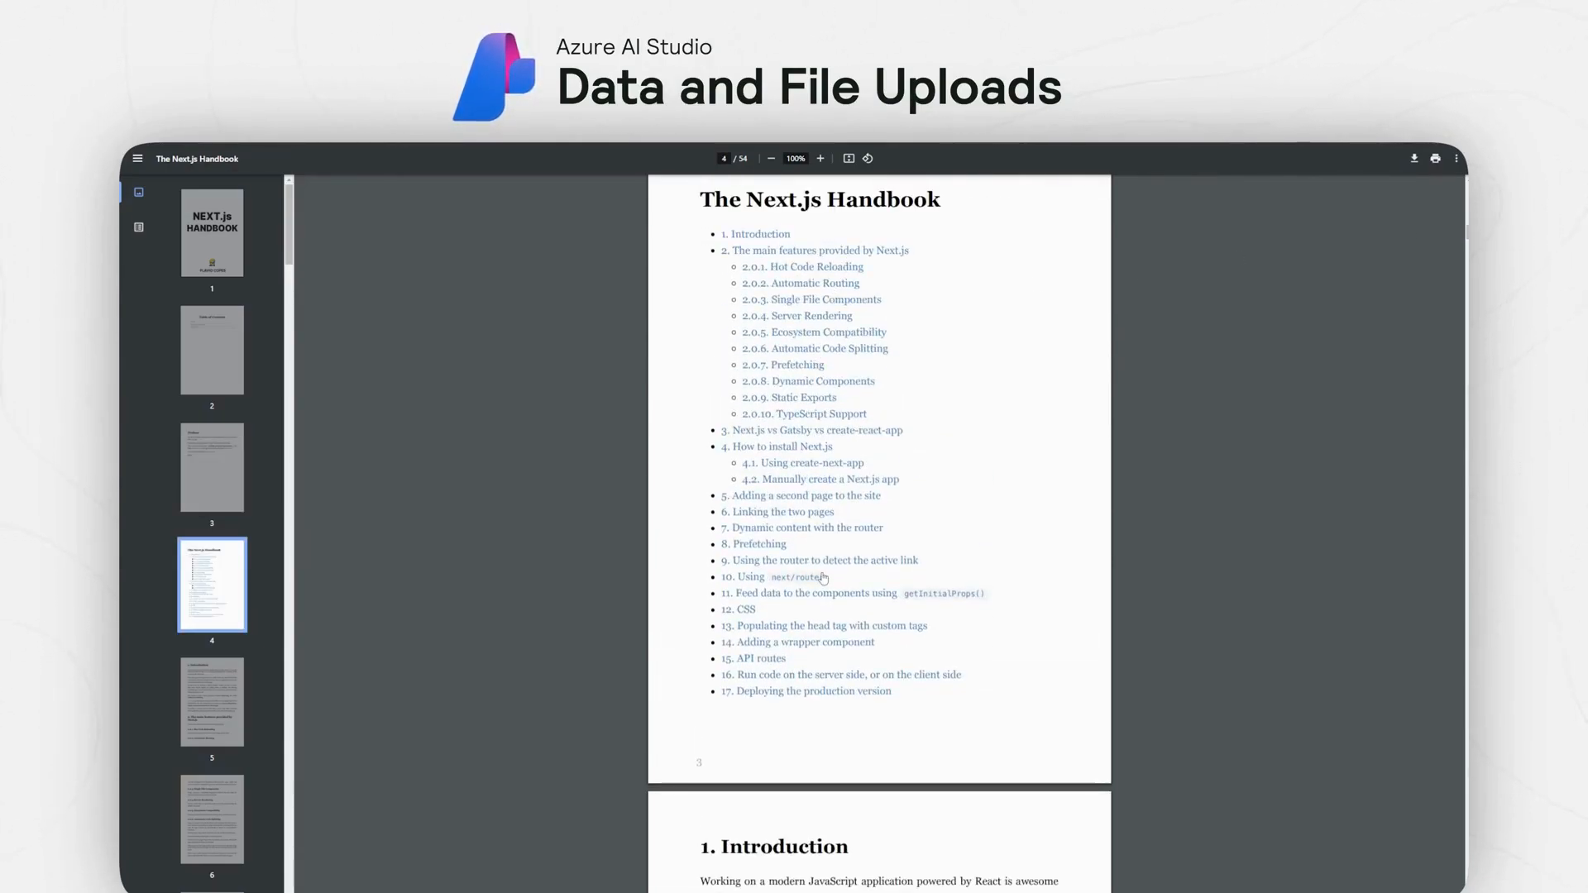
pyautogui.scroll(-6, 823, 577)
pyautogui.scroll(-5, 790, 506)
pyautogui.scroll(-7, 790, 475)
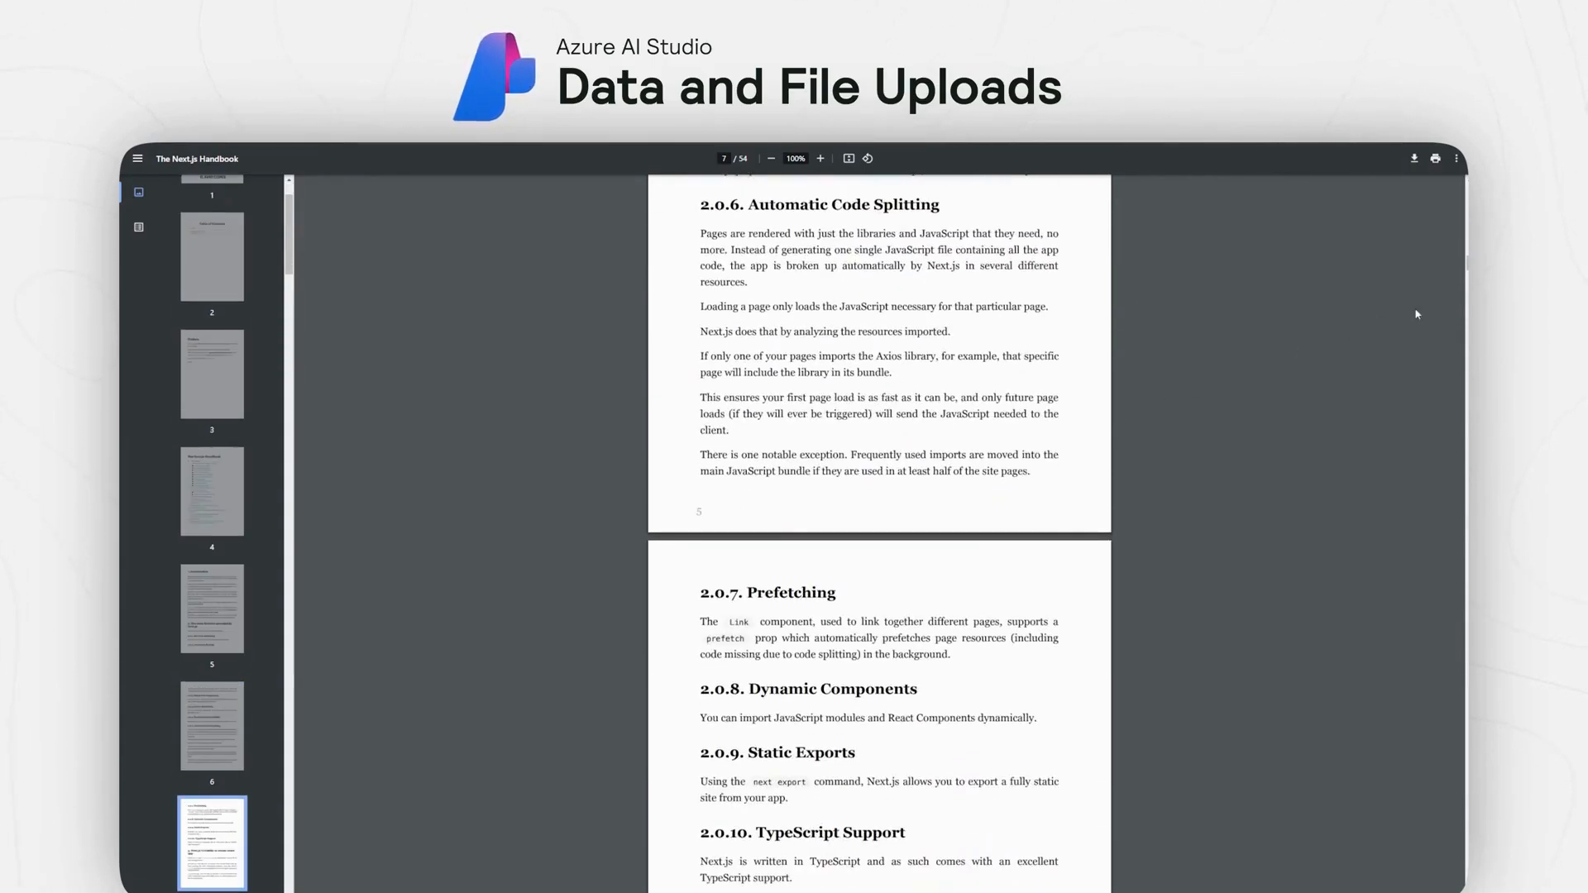
pyautogui.scroll(-20, 1189, 424)
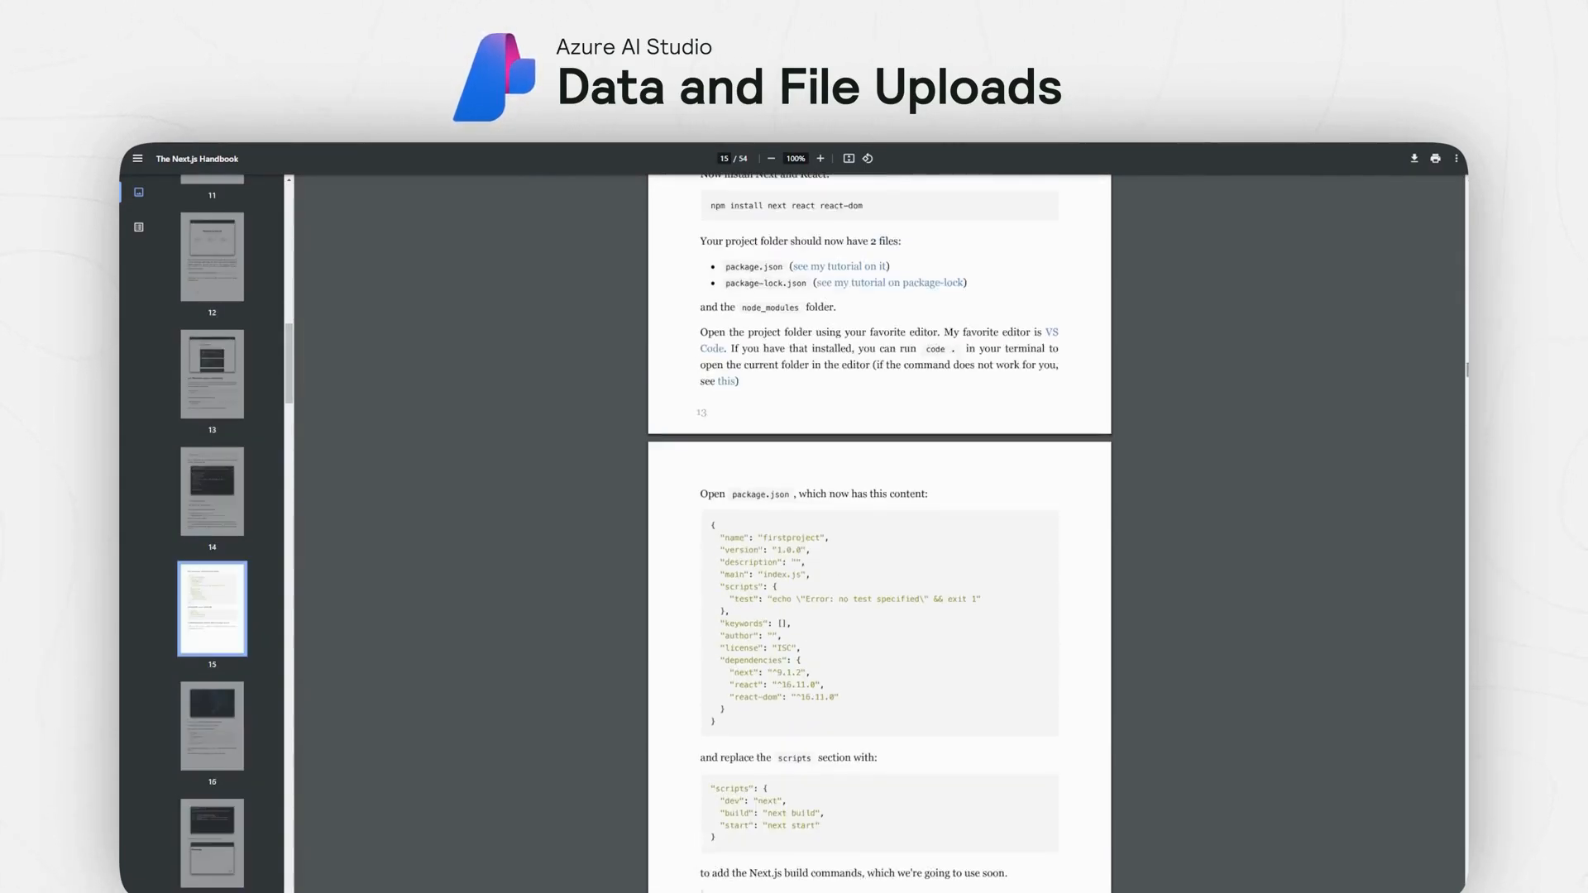
pyautogui.scroll(3, 1188, 424)
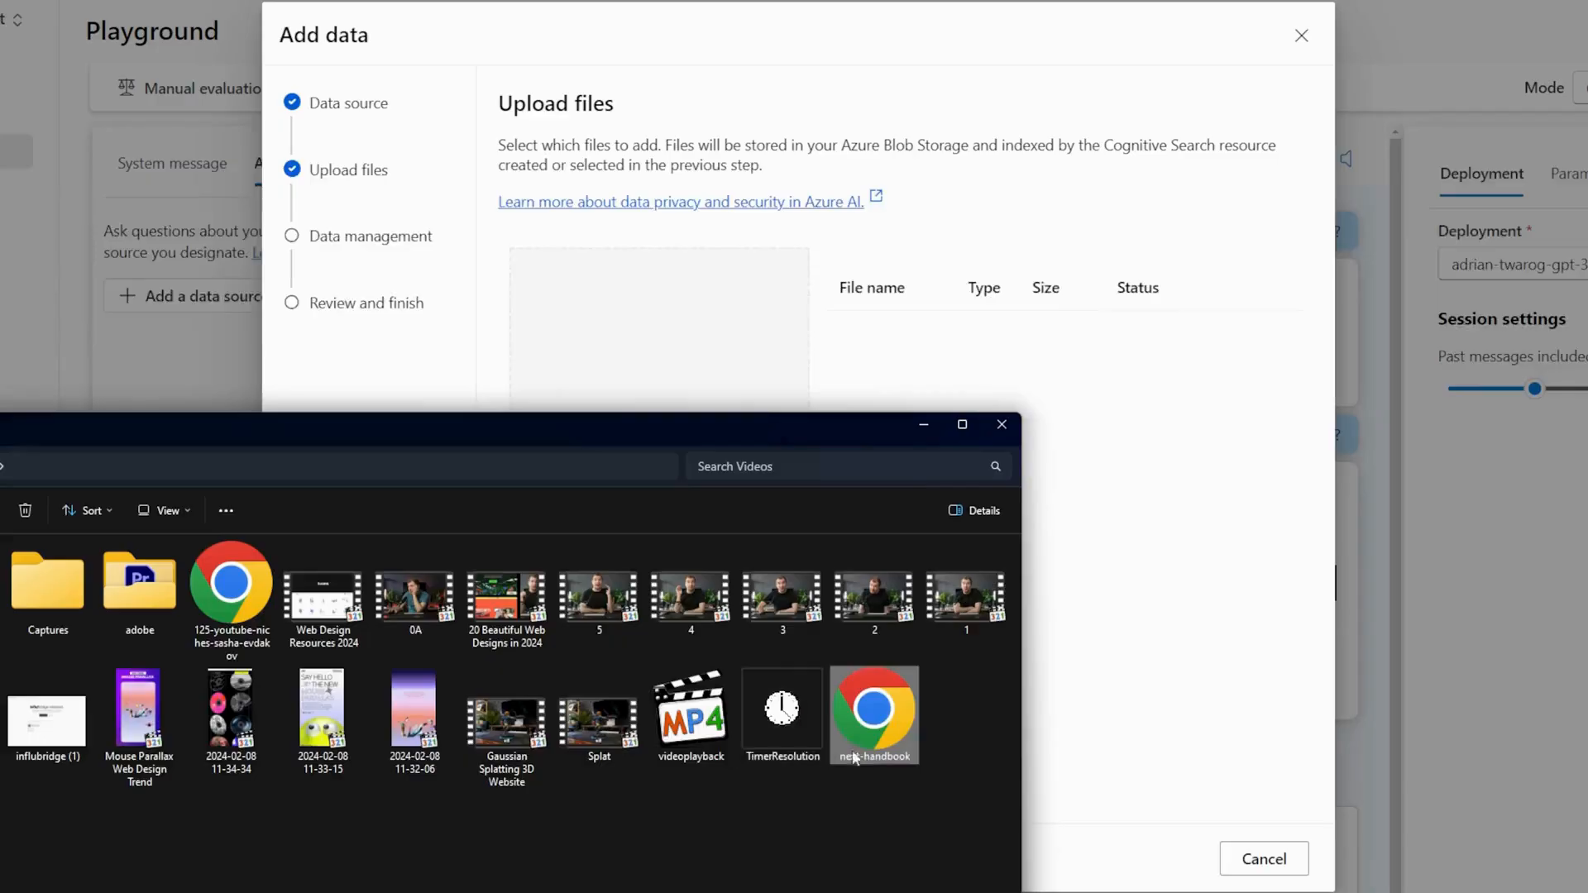
# Step: Add next-handbook.pdf from the Videos folder to the data source, upload it and continue to data management
pyautogui.moveTo(868, 712); pyautogui.dragTo(701, 314)
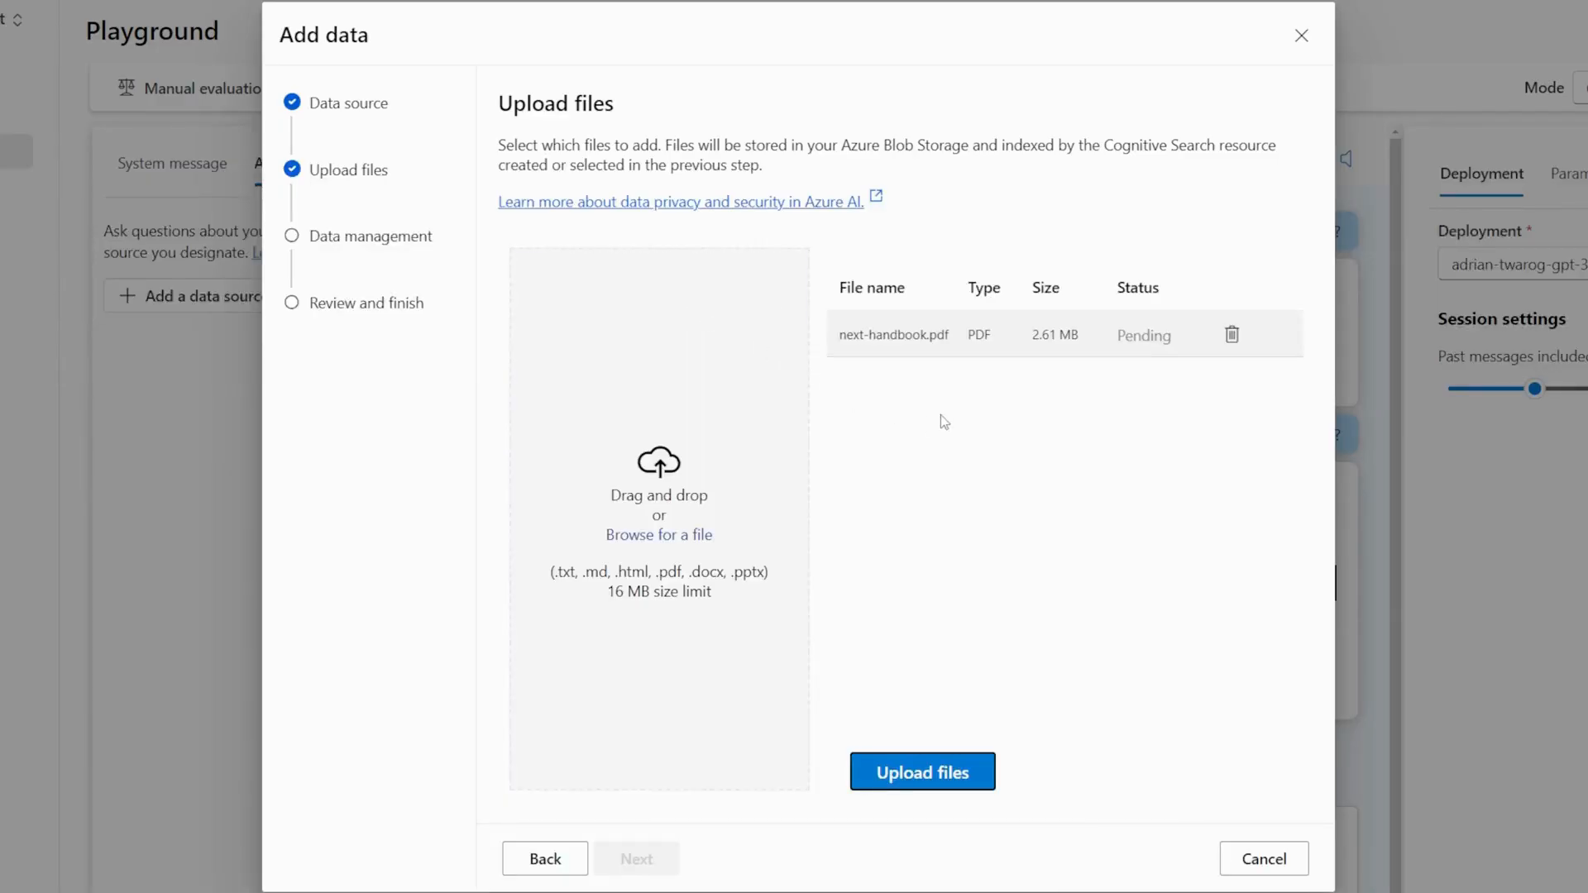
pyautogui.click(922, 772)
pyautogui.click(637, 859)
# Step: Keep Semantic as the search type, acknowledge the Azure AI Search usage charges and continue to the final review
pyautogui.click(868, 290)
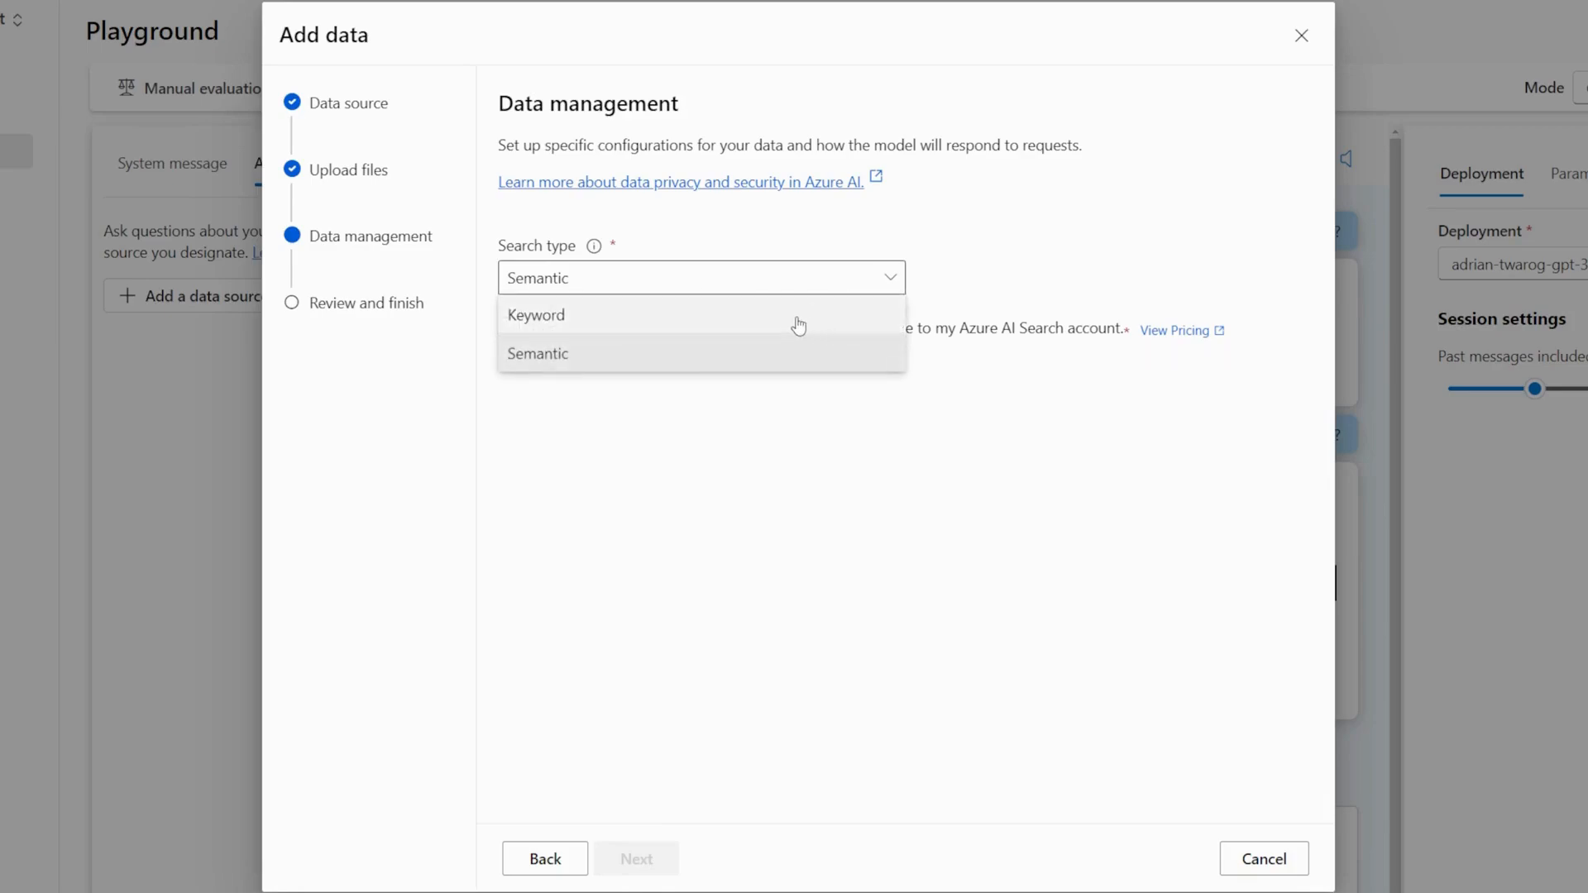
pyautogui.click(788, 435)
pyautogui.hotkey('ctrl', 'shift', '3')
pyautogui.moveTo(513, 375); pyautogui.dragTo(1049, 369)
pyautogui.press('Escape')
pyautogui.click(509, 327)
pyautogui.click(647, 865)
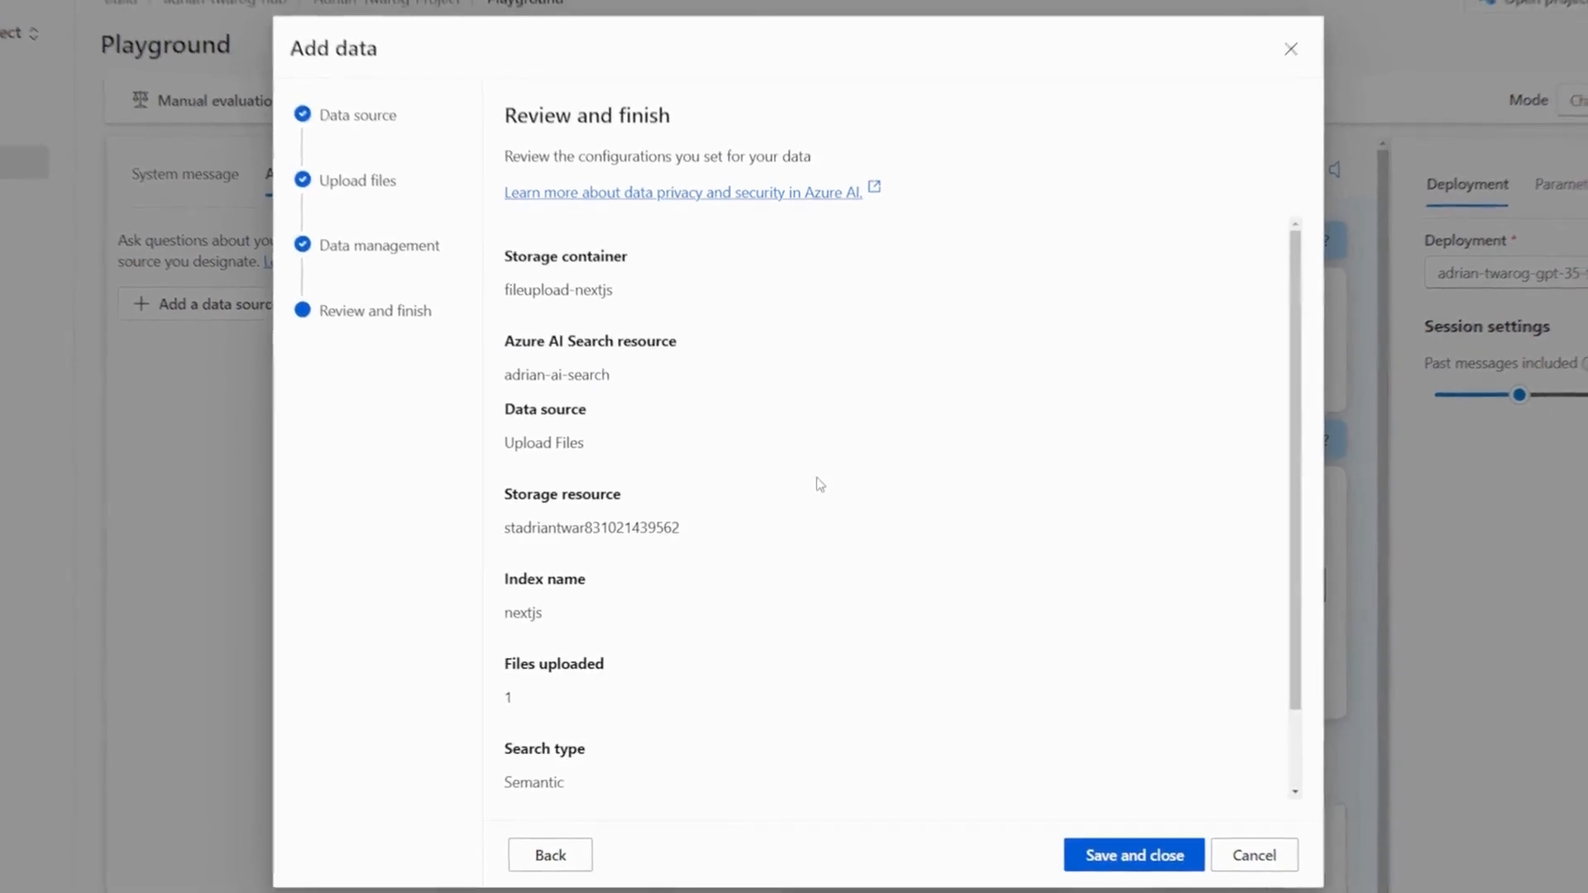
# Step: Save the data source configuration and check the ingestion progress in the playground
pyautogui.click(1047, 826)
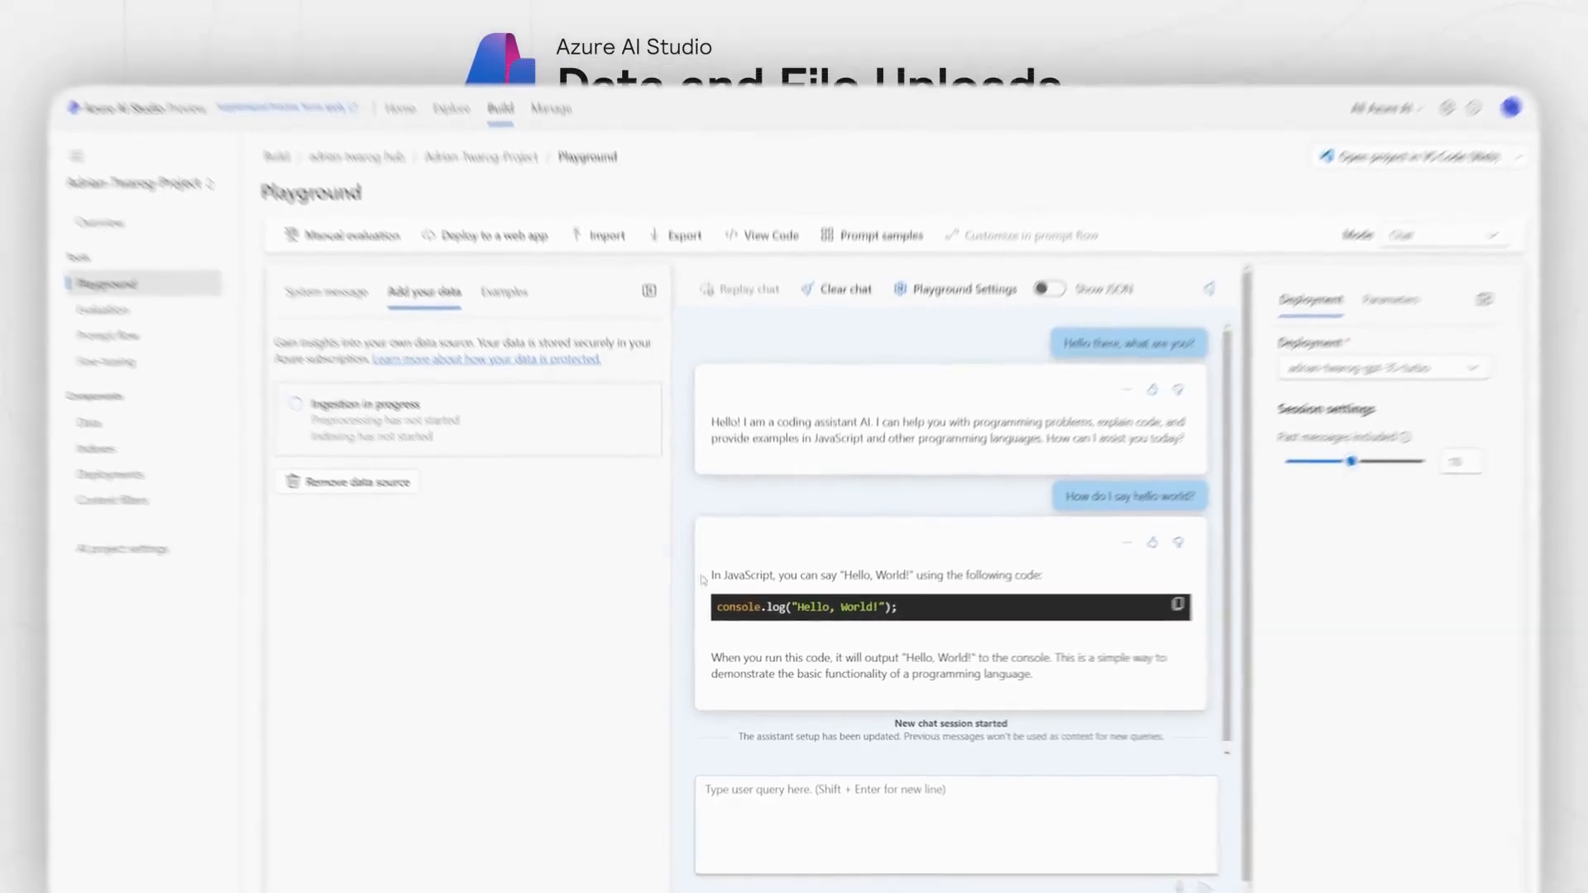
pyautogui.hotkey('ctrl', 'shift', '3')
pyautogui.moveTo(361, 539)
pyautogui.mouseDown()
pyautogui.moveTo(711, 397)
pyautogui.moveTo(297, 471)
pyautogui.moveTo(383, 538)
pyautogui.mouseUp()
pyautogui.hotkey('ctrl', 'shift', '7')
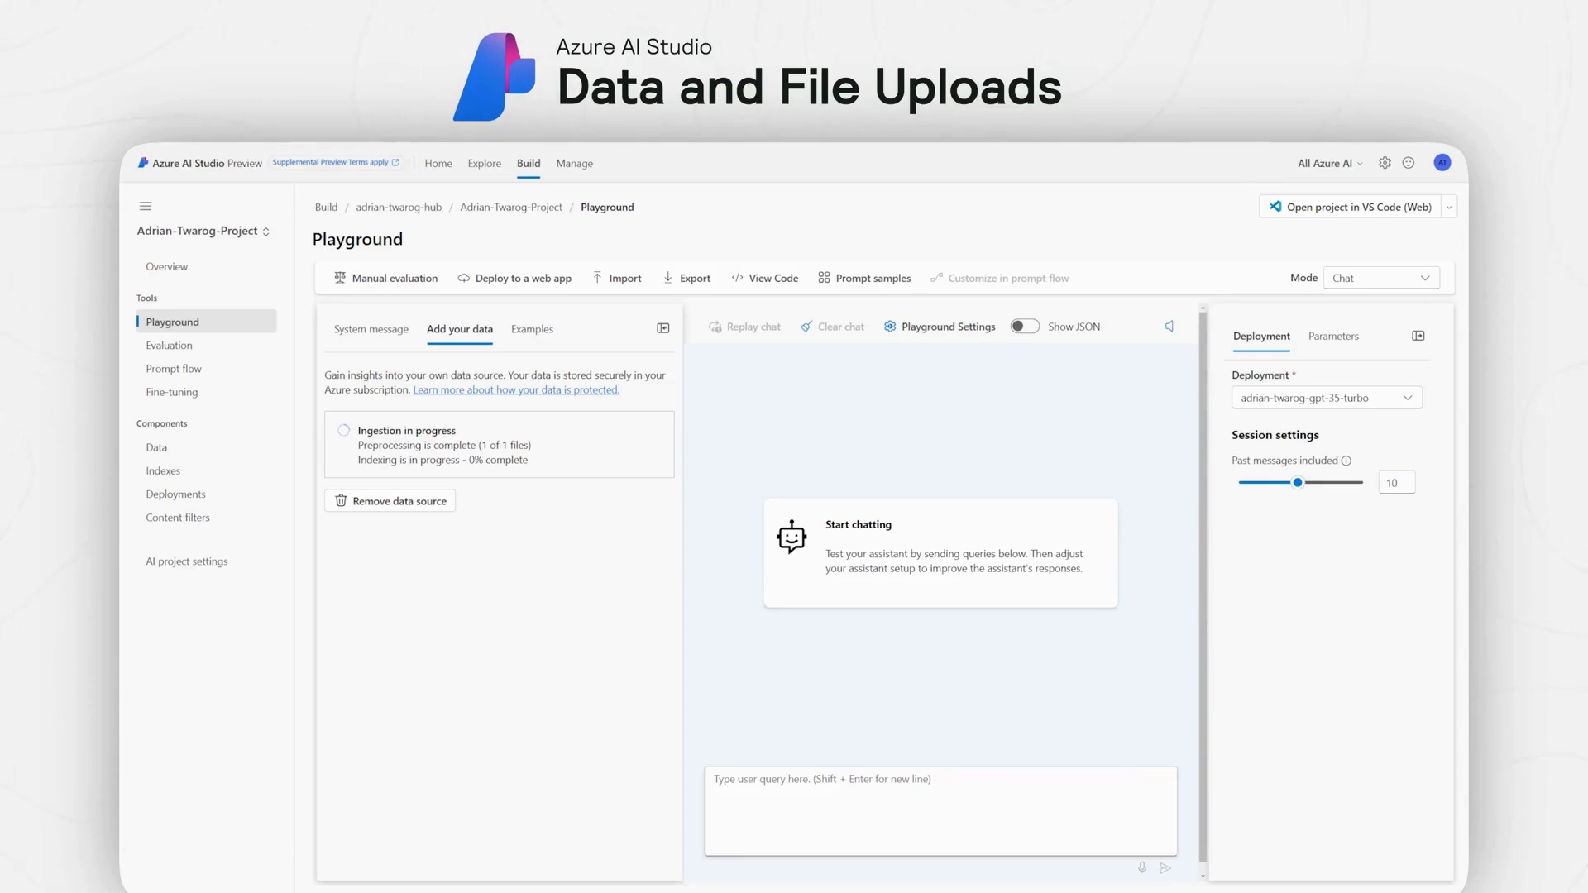
# Step: Ask the assistant "Whats a way I can run server side only functions on a next js file?"
pyautogui.click(871, 791)
pyautogui.write('Whats a way I can run server')
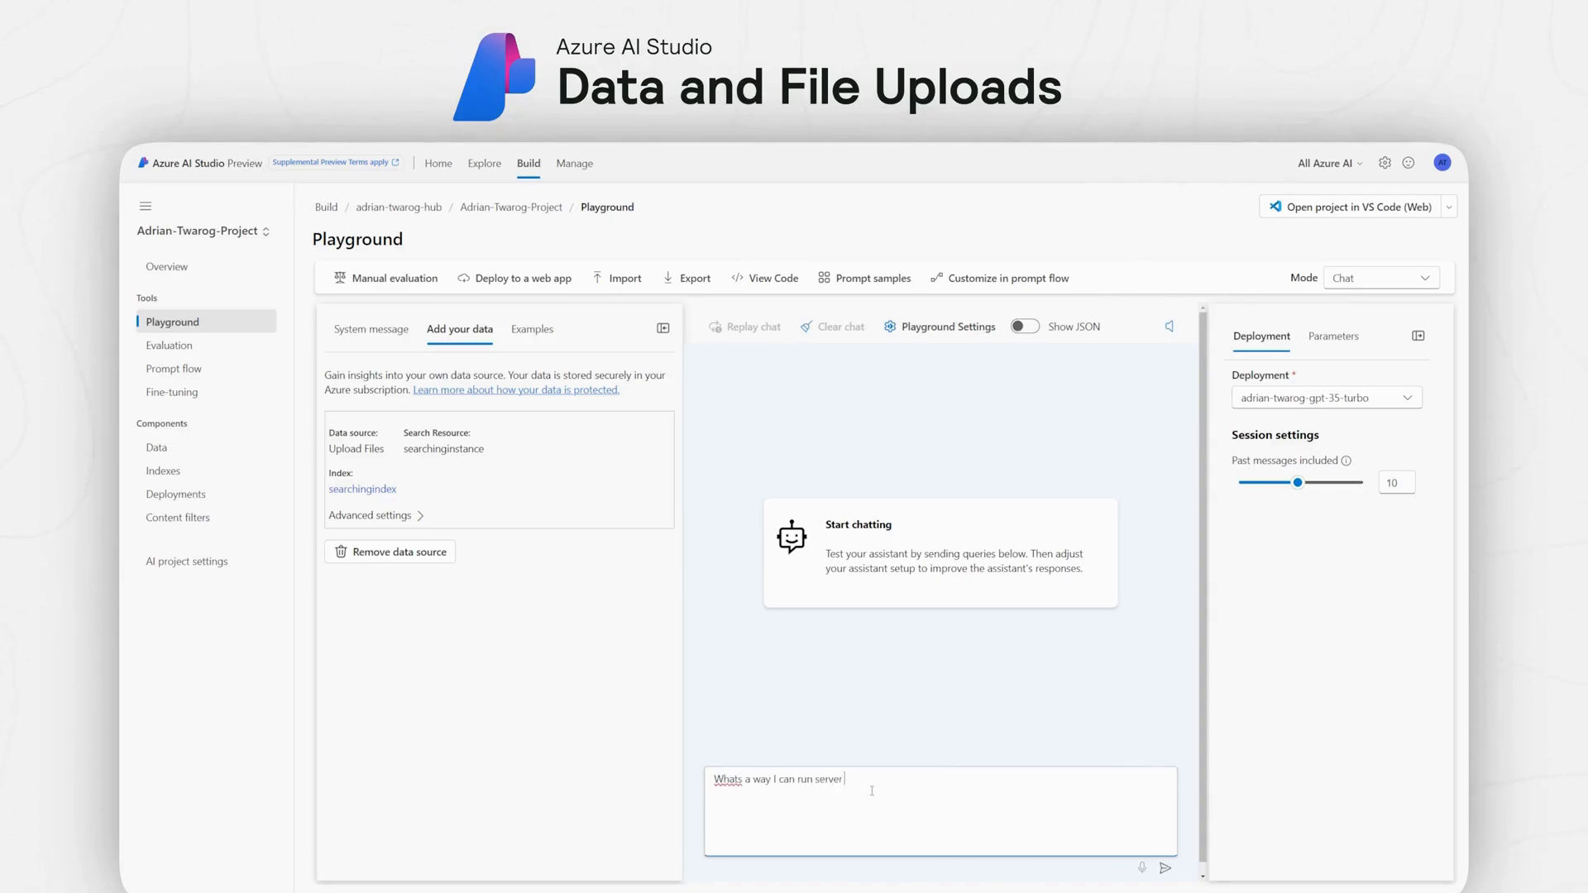
pyautogui.write(' side only functions on a next js file?')
pyautogui.press('Return')
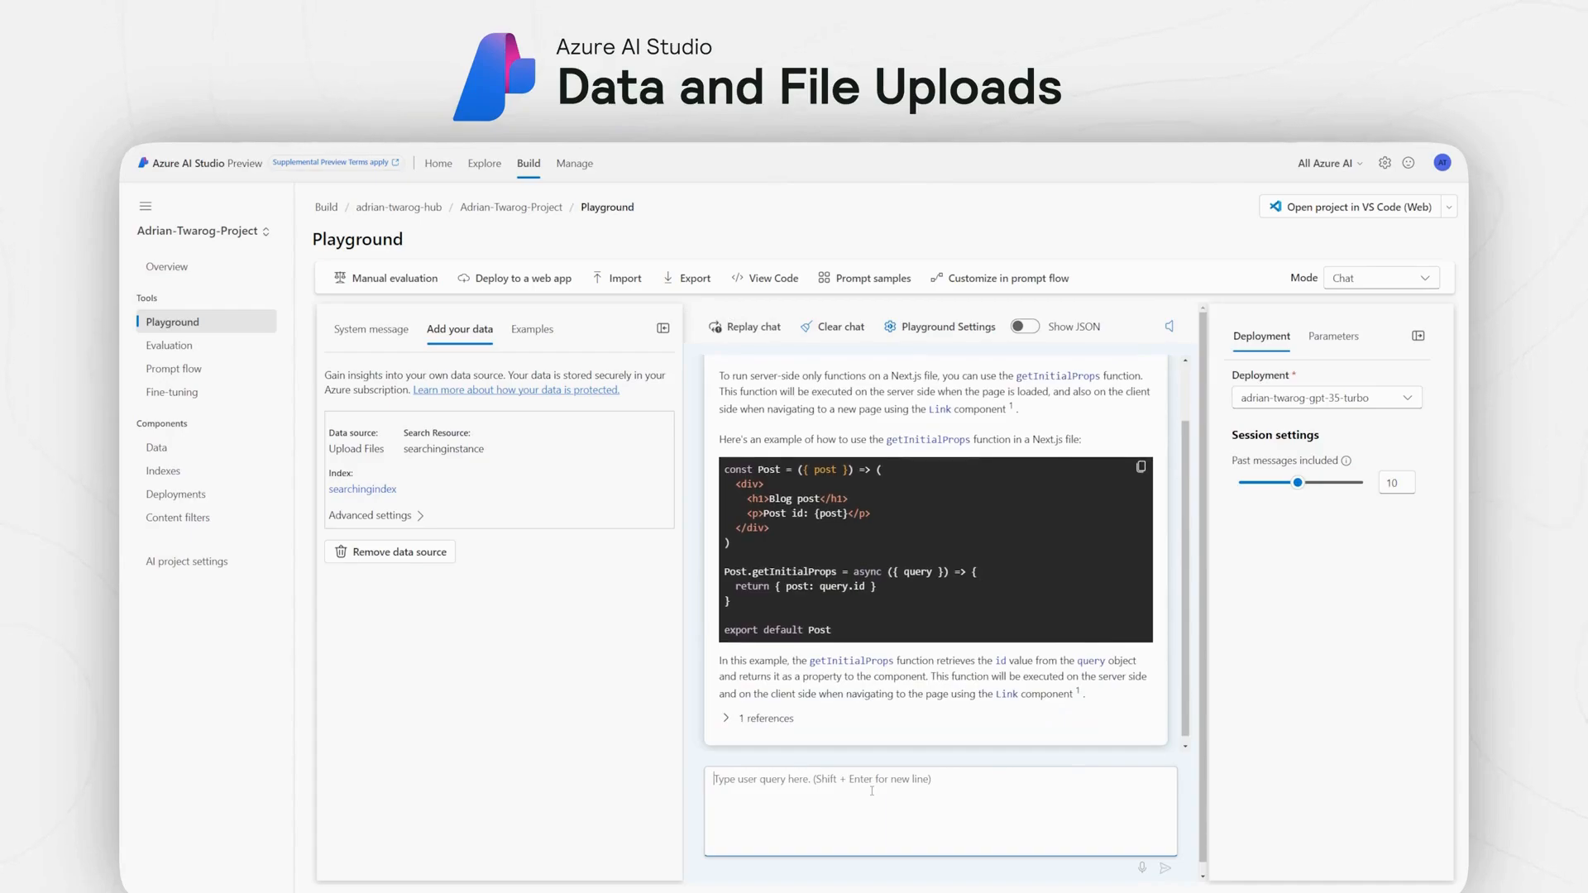
# Step: Expand the references under the assistant's answer and review the explanation, code example and cited source
pyautogui.click(722, 719)
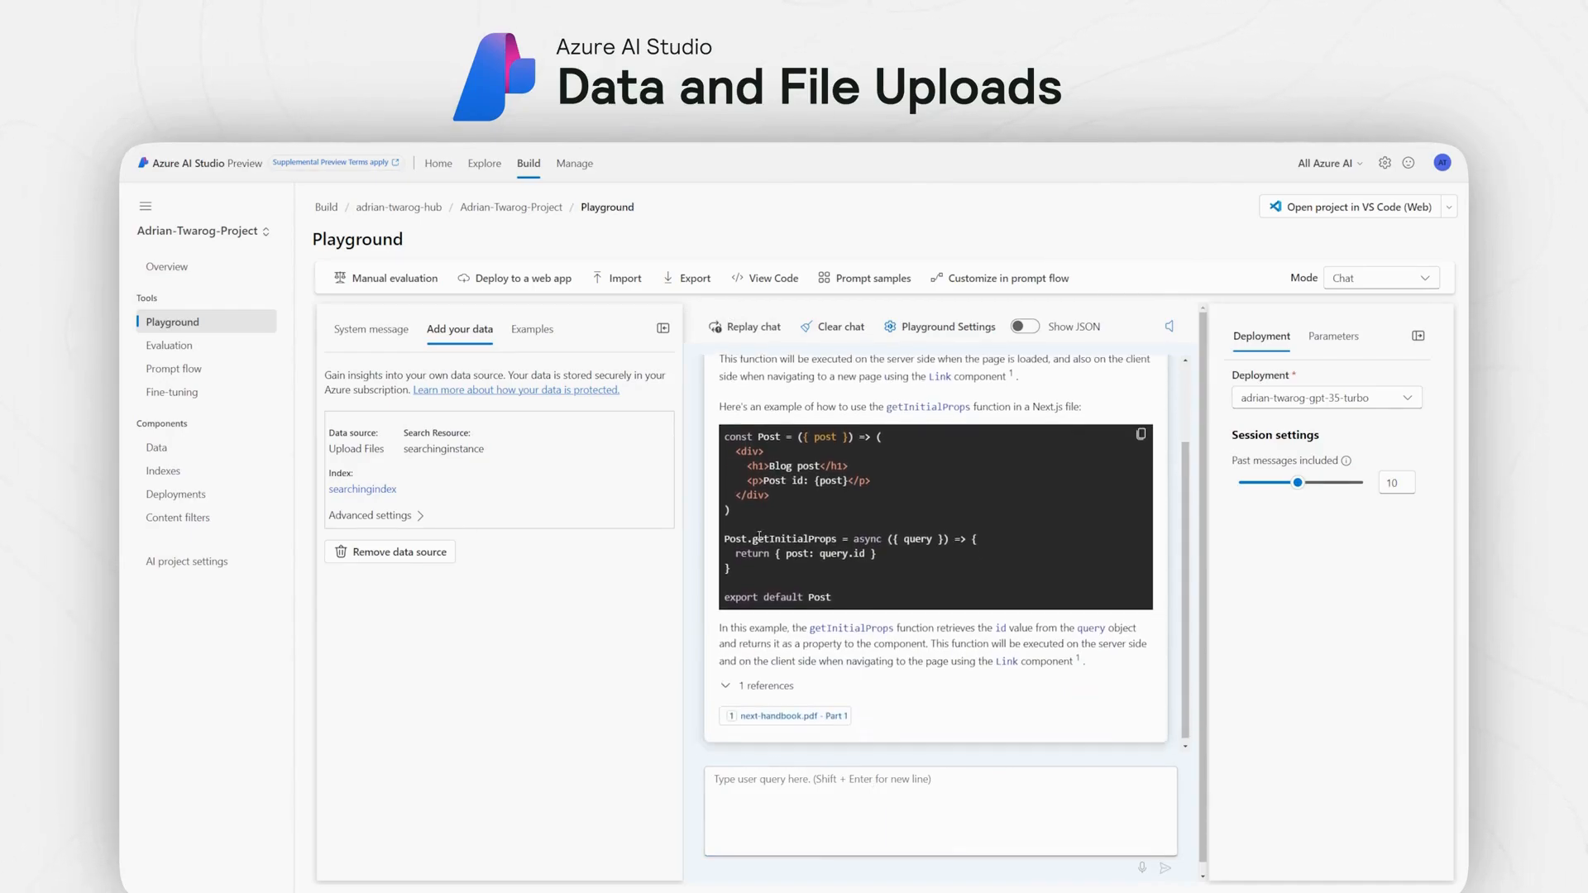
pyautogui.scroll(2, 816, 671)
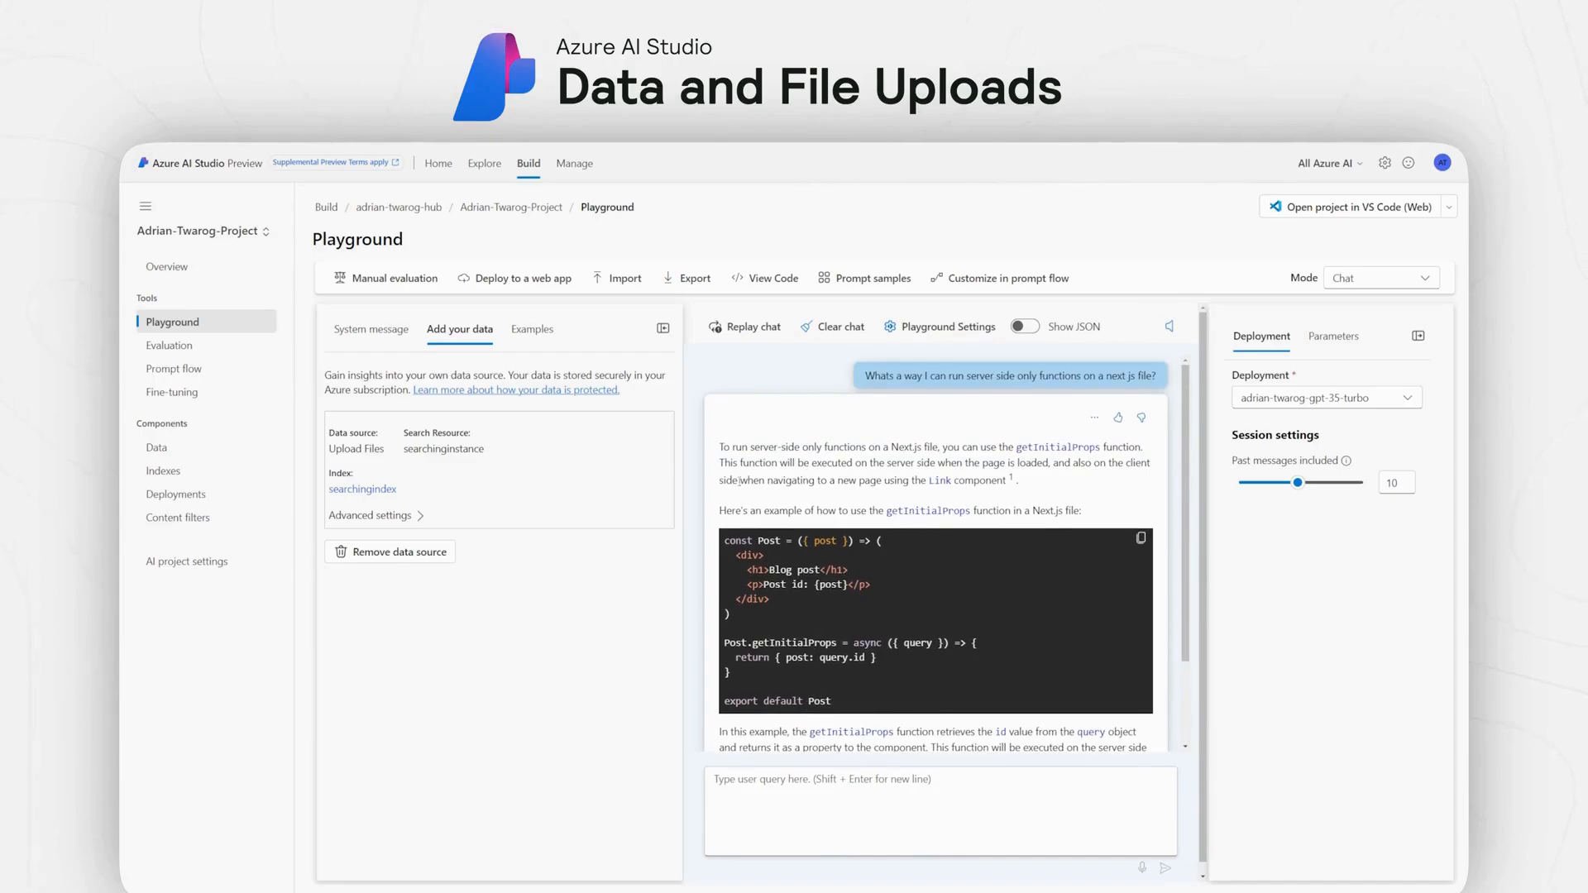
pyautogui.scroll(-1, 796, 443)
pyautogui.scroll(-1, 790, 497)
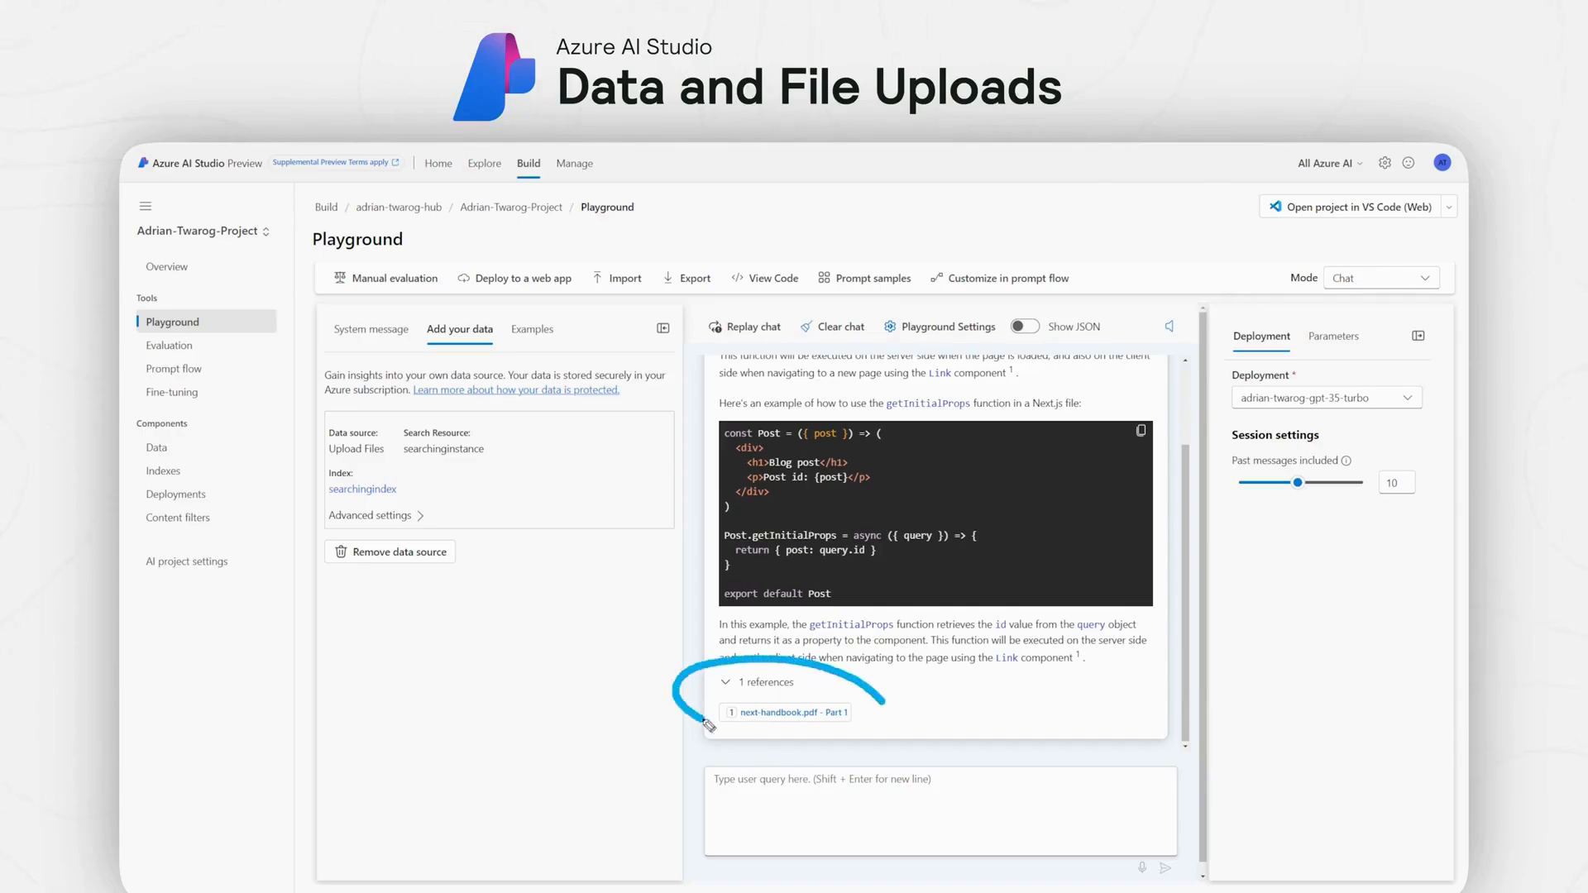
# Step: Open the cited next-handbook.pdf passage, skim the source text behind the answer, and close the citation
pyautogui.click(815, 716)
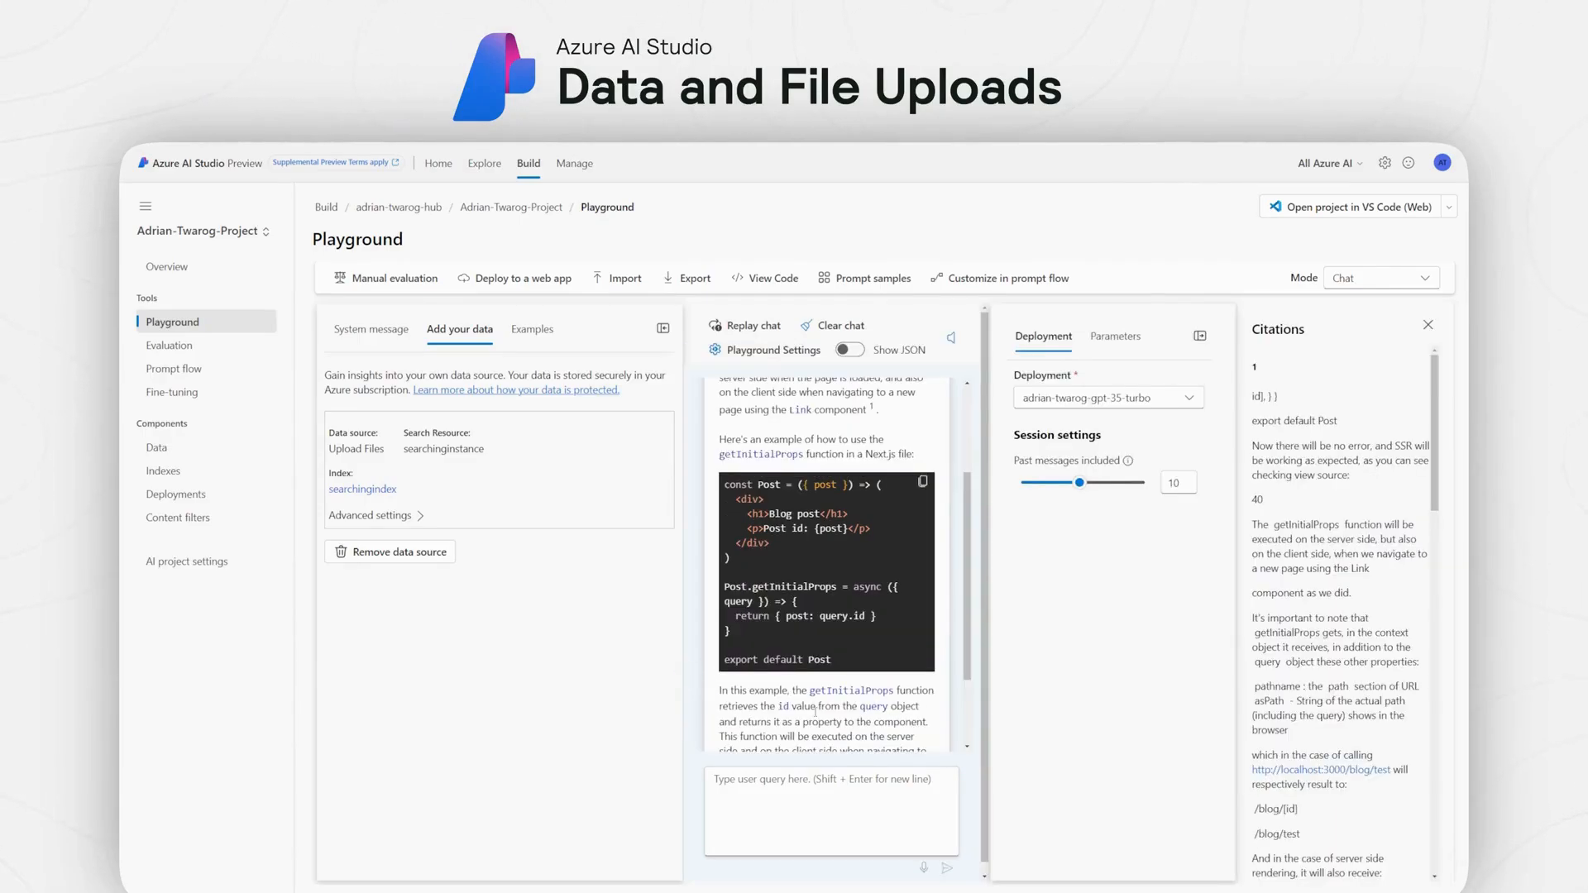
pyautogui.moveTo(1426, 467)
pyautogui.mouseDown()
pyautogui.moveTo(1408, 819)
pyautogui.moveTo(1423, 459)
pyautogui.mouseUp()
pyautogui.click(1427, 325)
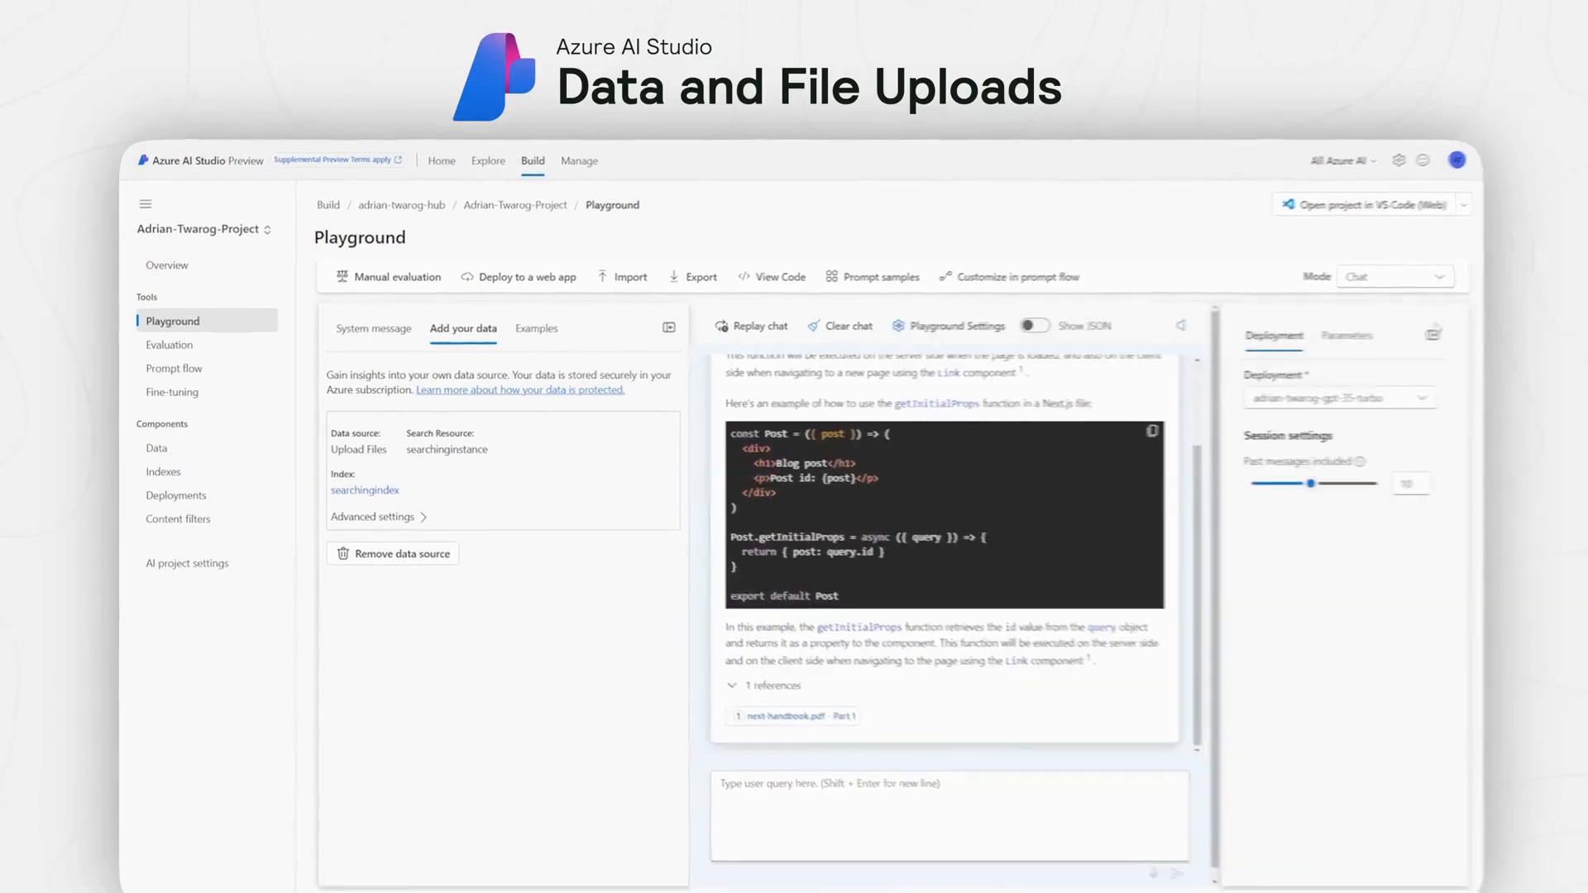
# Step: Expand the data source's advanced settings, review the response limit, strictness and retrieved documents options, and collapse them again
pyautogui.click(483, 546)
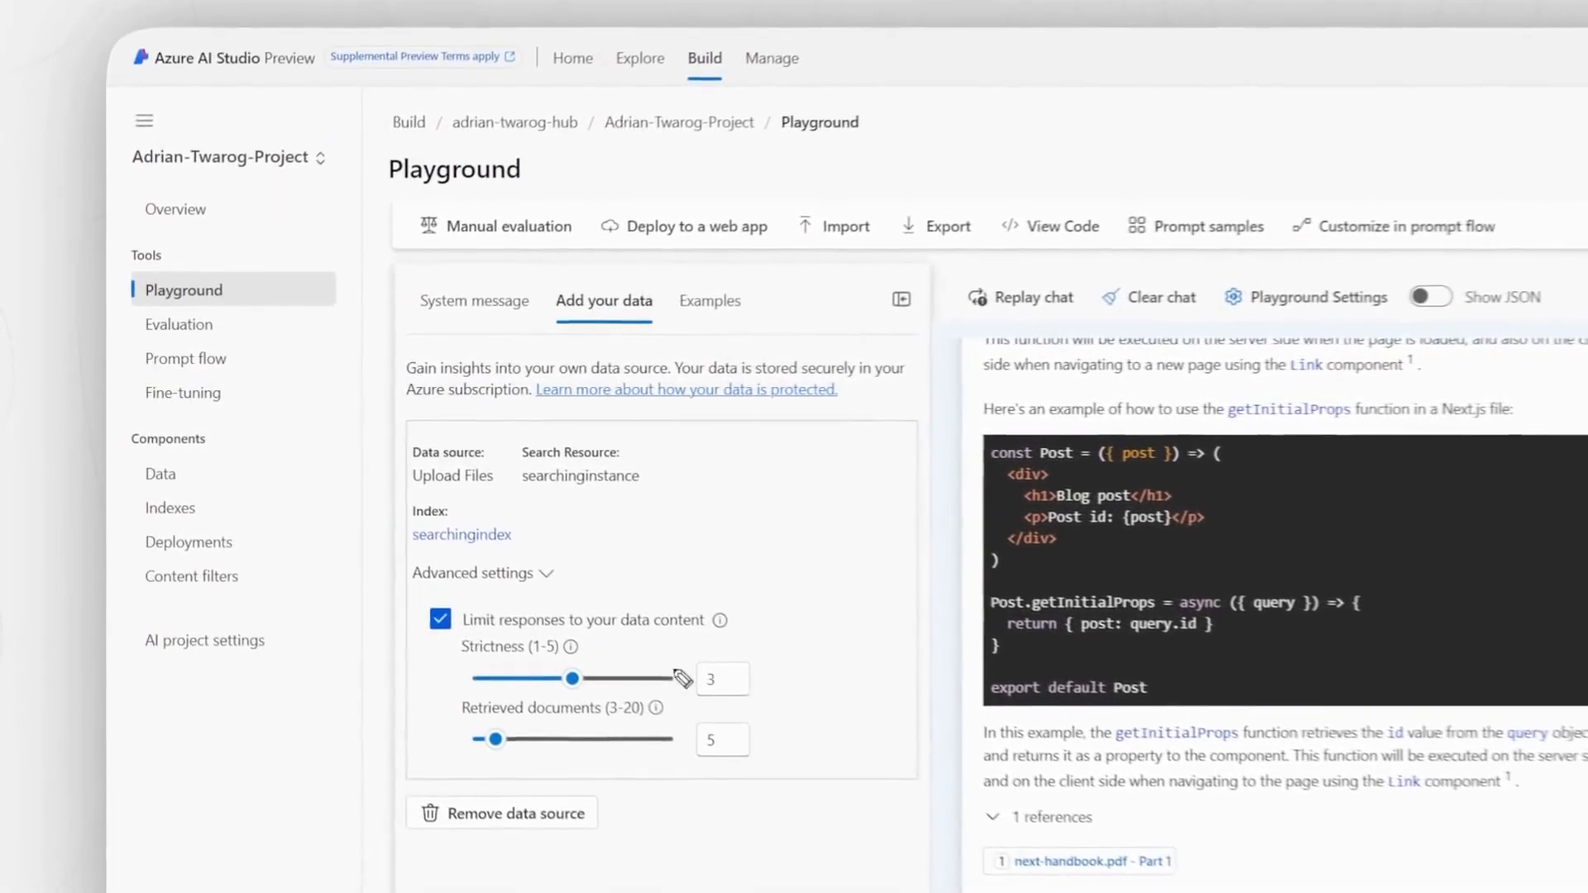
pyautogui.moveTo(451, 809); pyautogui.dragTo(649, 747)
pyautogui.moveTo(786, 792)
pyautogui.mouseDown()
pyautogui.moveTo(369, 610)
pyautogui.moveTo(582, 858)
pyautogui.mouseUp()
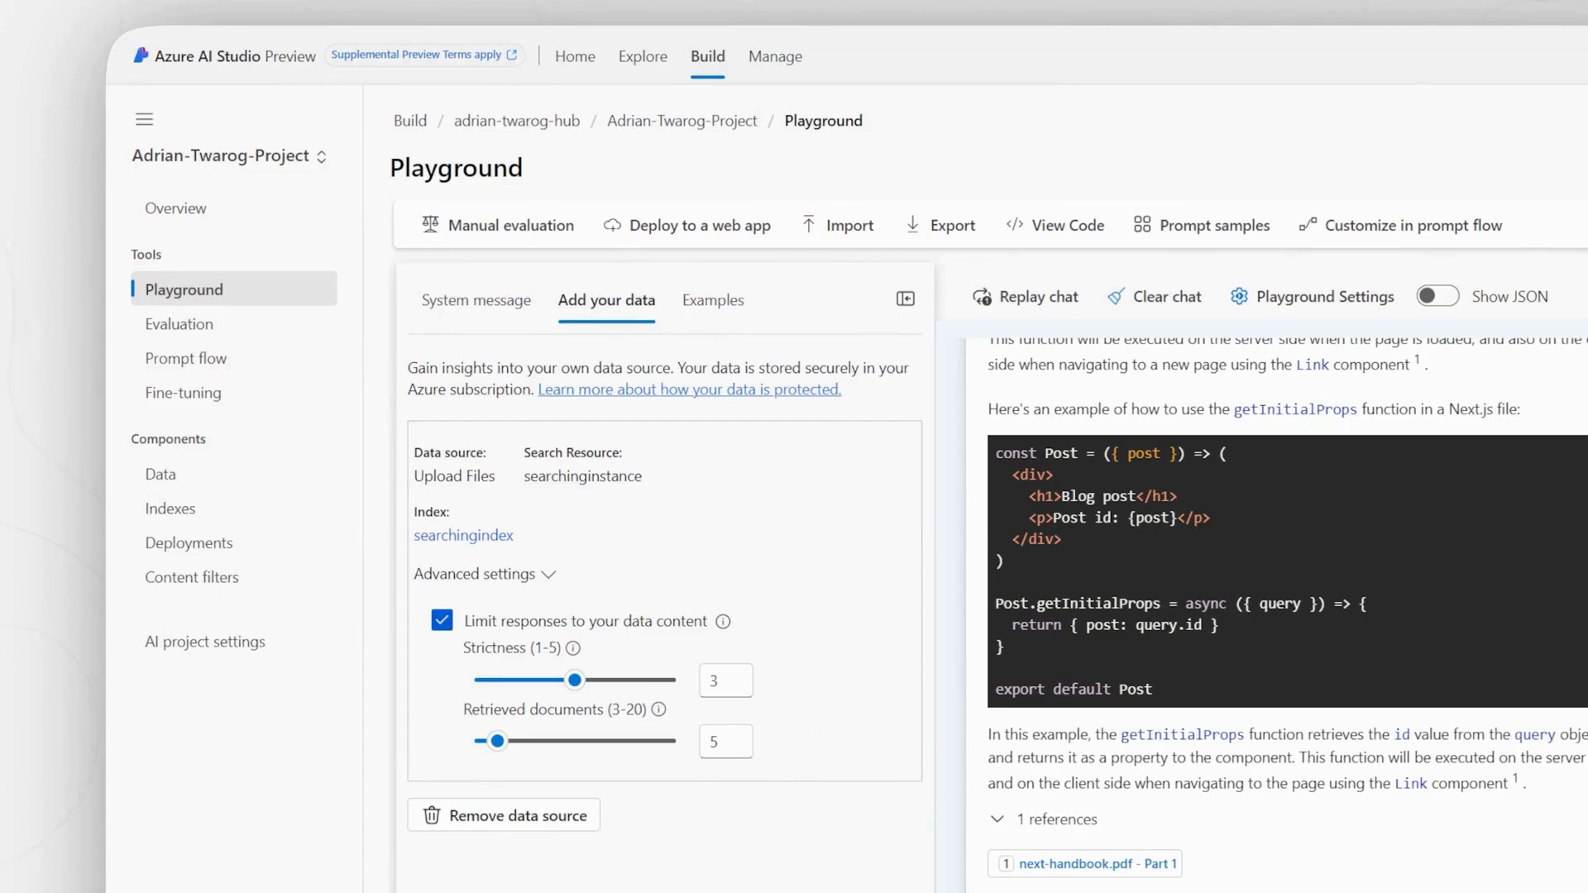
pyautogui.click(485, 574)
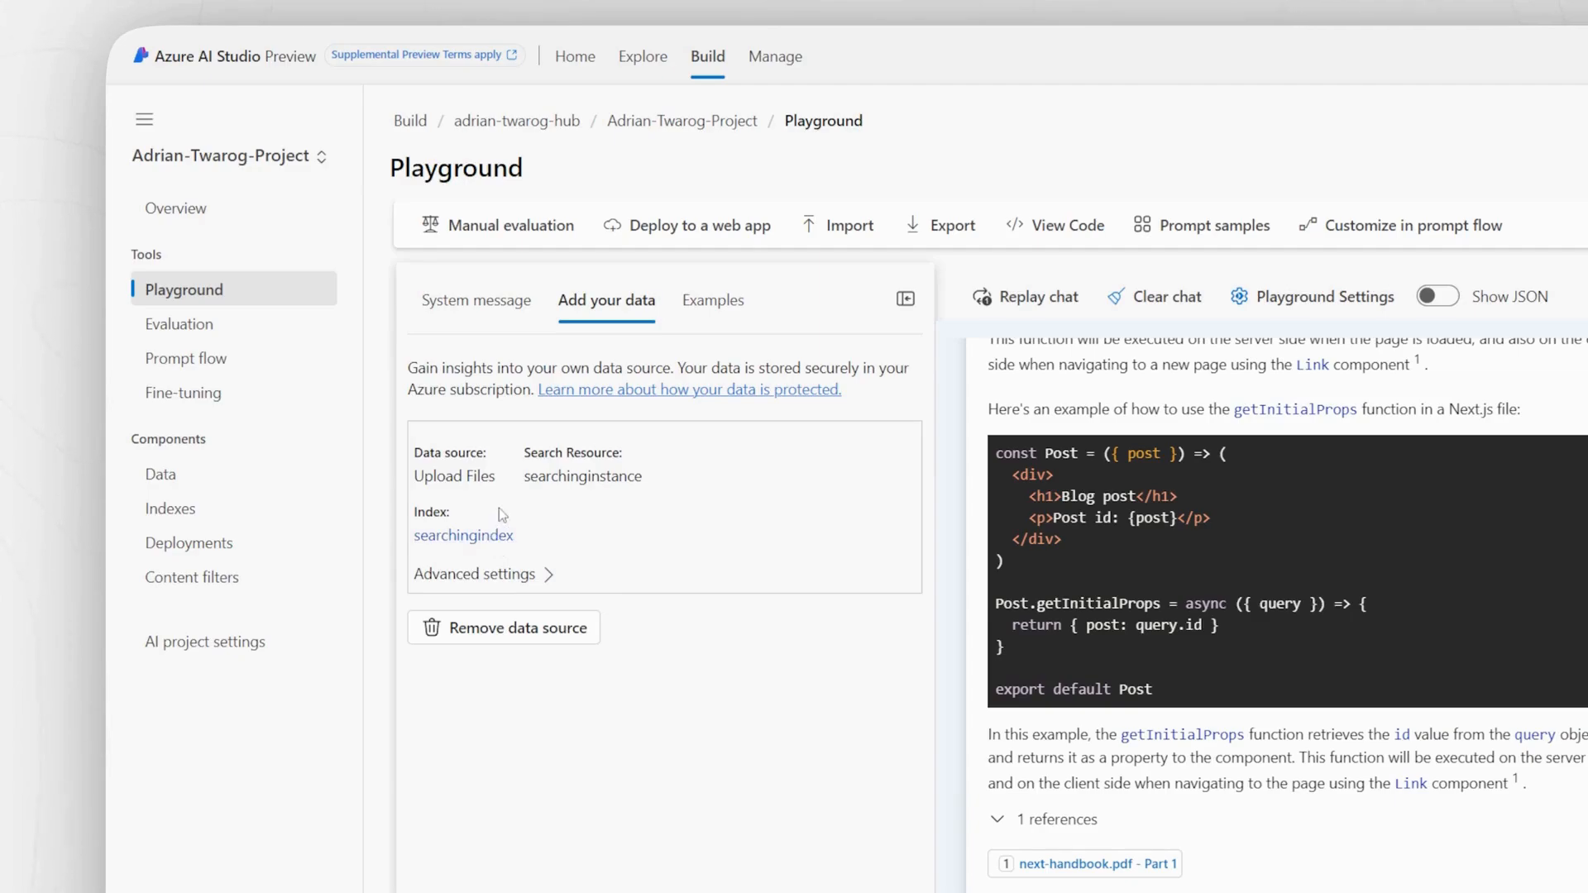
# Step: View the project's stored data and examine the nextjs and searchingindex folder entries
pyautogui.moveTo(259, 462)
pyautogui.mouseDown()
pyautogui.moveTo(116, 443)
pyautogui.moveTo(281, 447)
pyautogui.mouseUp()
pyautogui.click(163, 476)
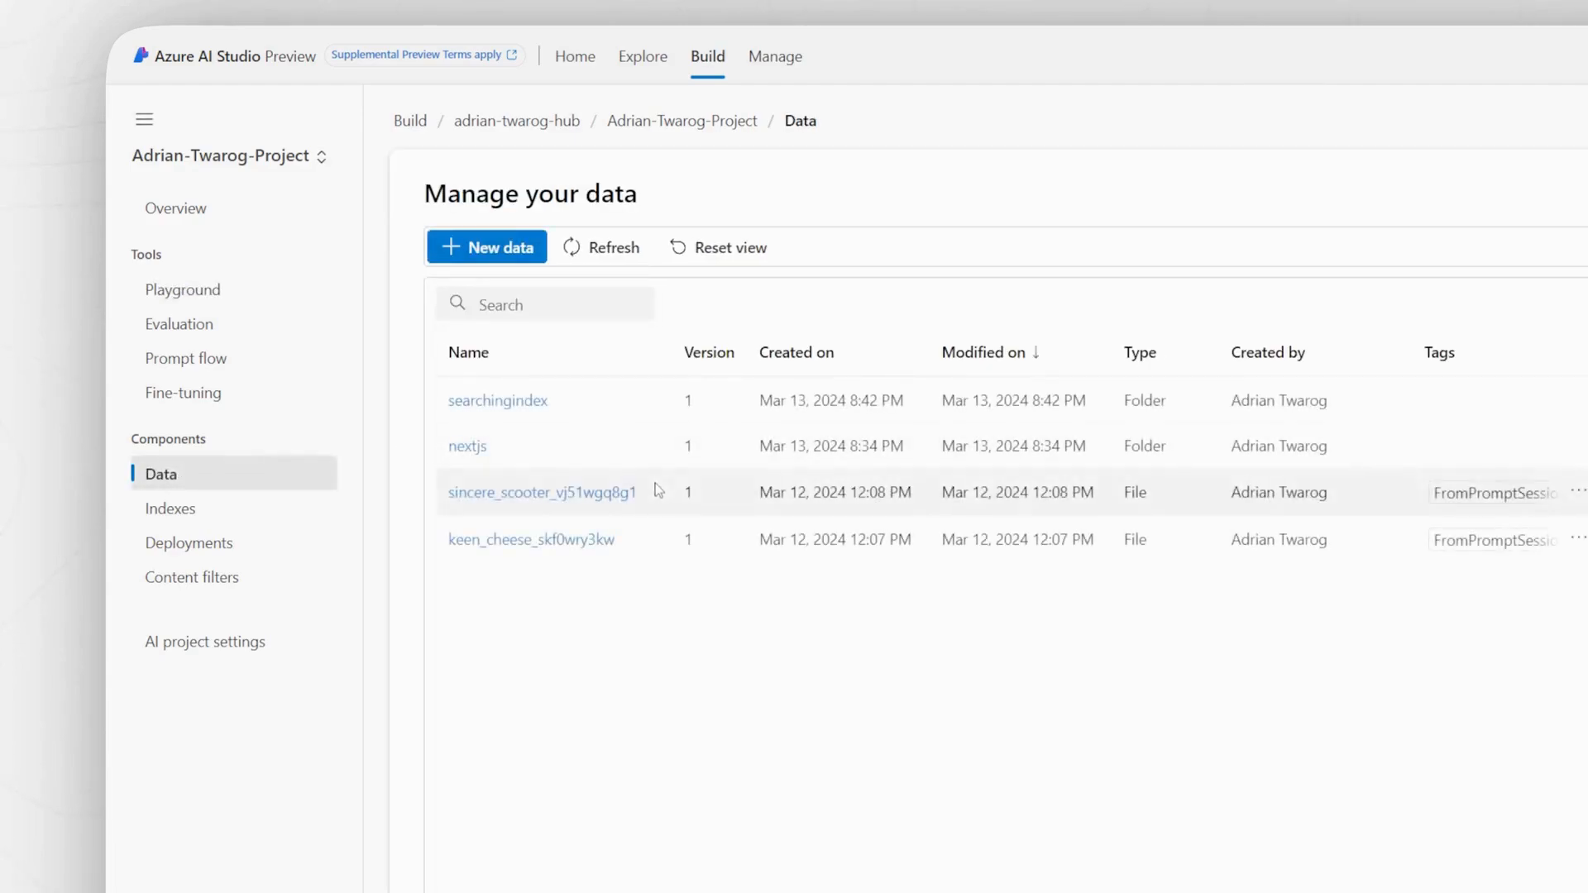
pyautogui.moveTo(517, 466); pyautogui.dragTo(395, 441)
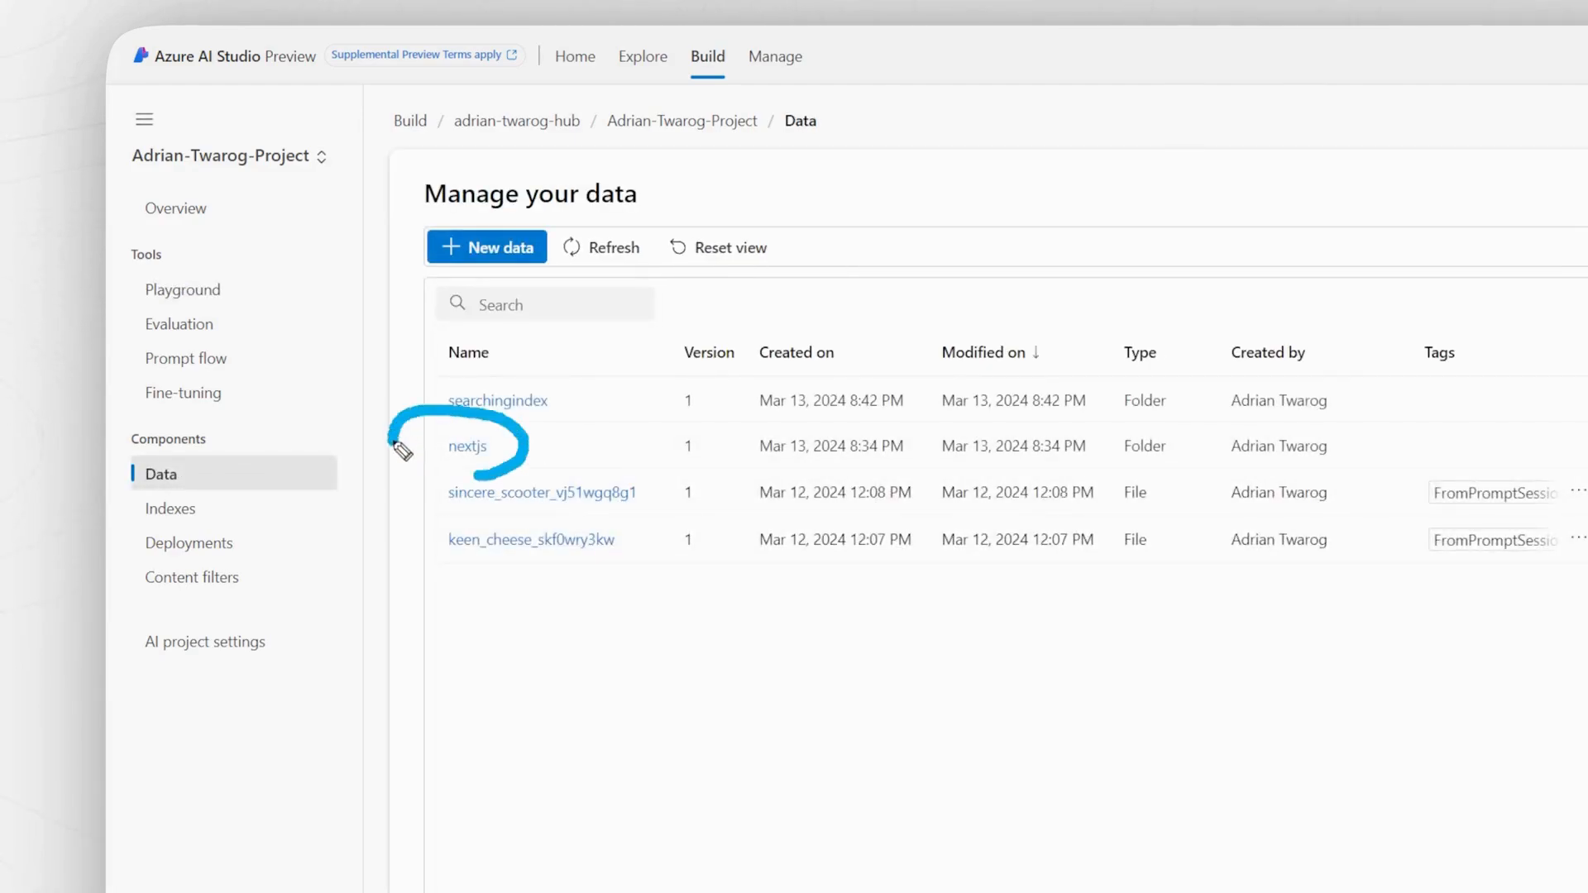
pyautogui.moveTo(560, 396)
pyautogui.mouseDown()
pyautogui.moveTo(512, 426)
pyautogui.moveTo(579, 387)
pyautogui.mouseUp()
pyautogui.click(488, 401)
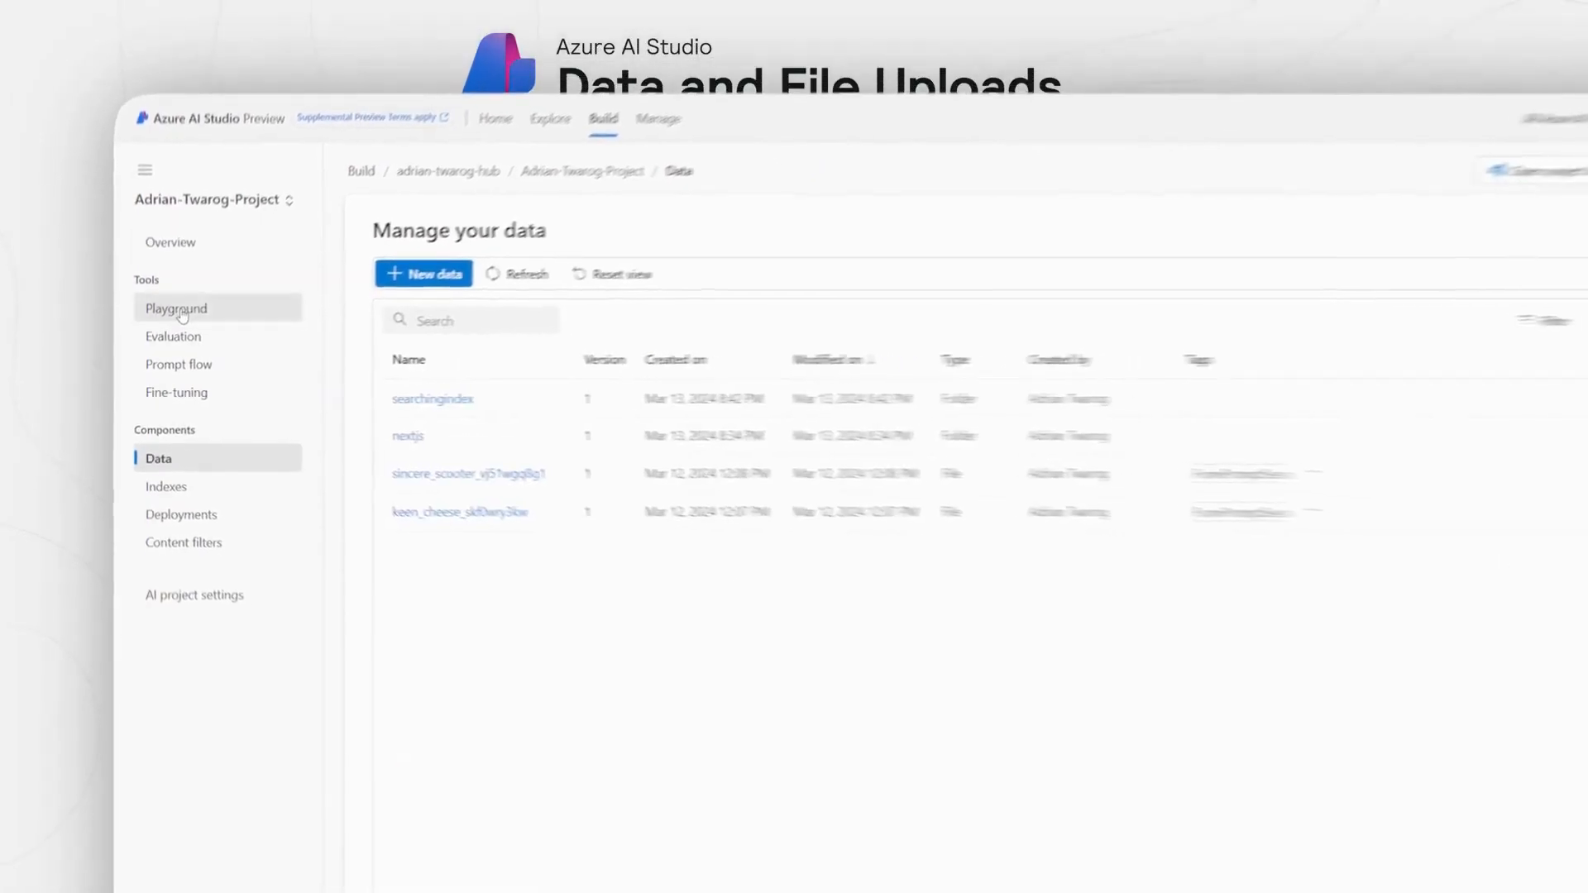
# Step: Return to the playground and remove the searchingindex data source from the chat, confirming removal of the grounding data
pyautogui.click(180, 309)
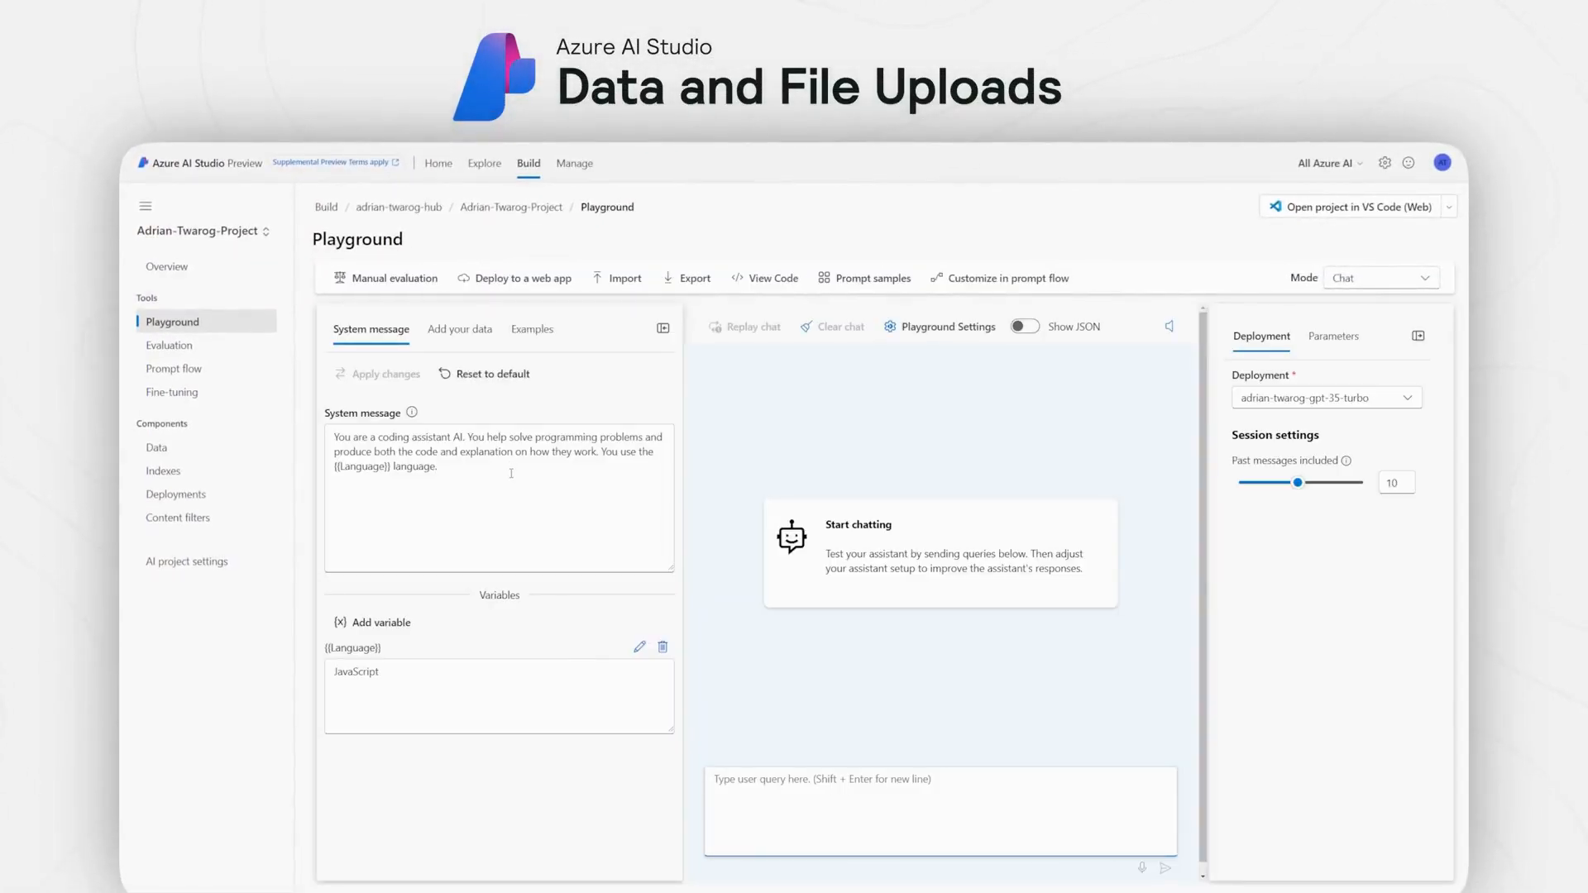
pyautogui.click(448, 335)
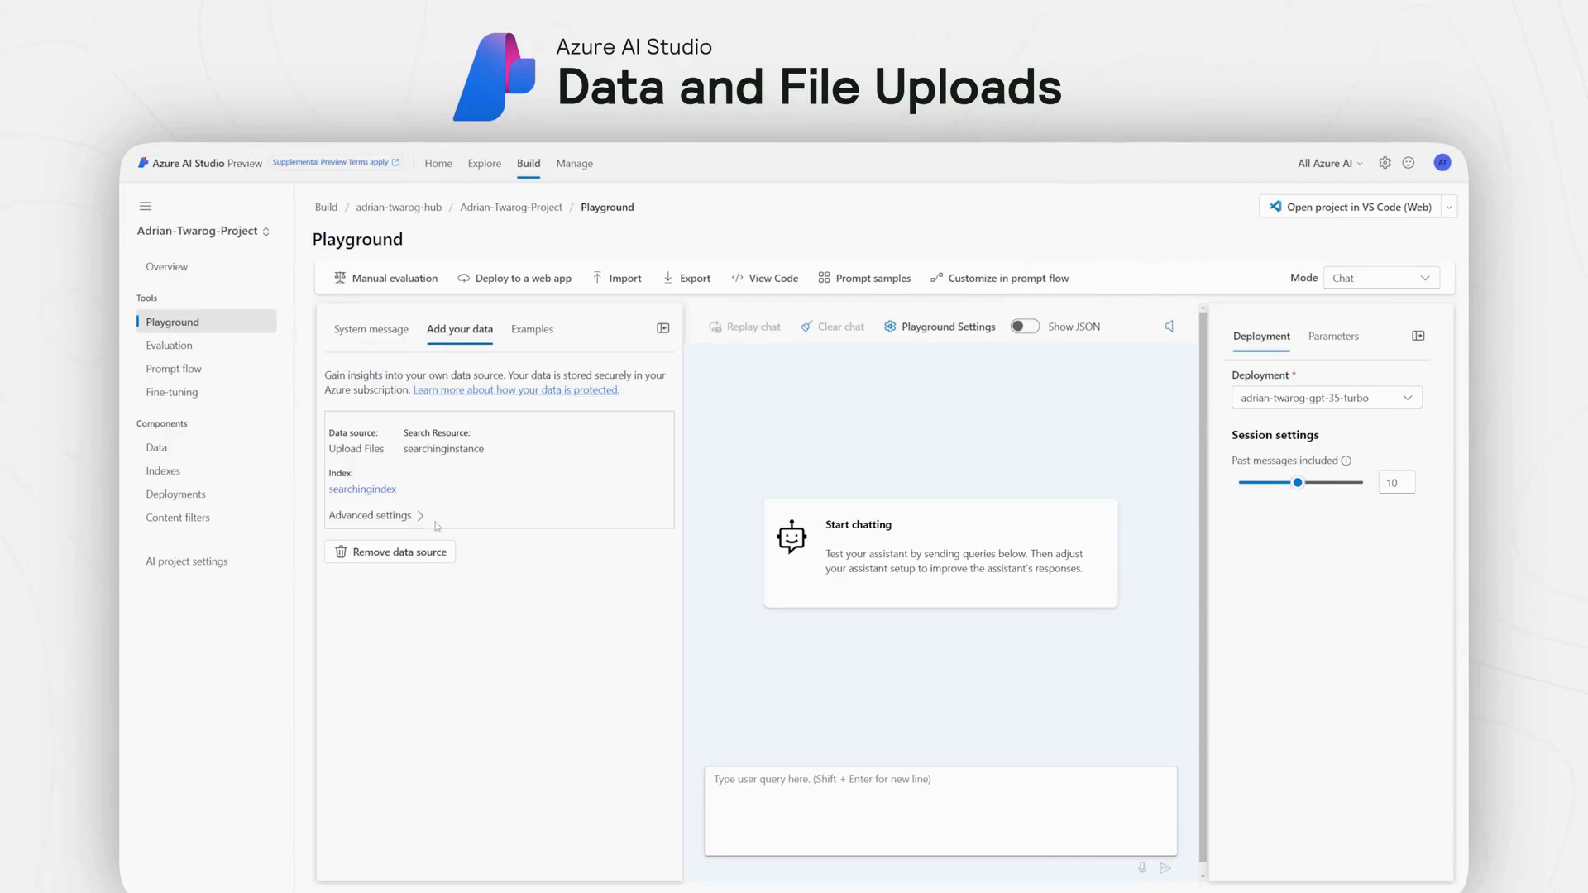
pyautogui.click(423, 553)
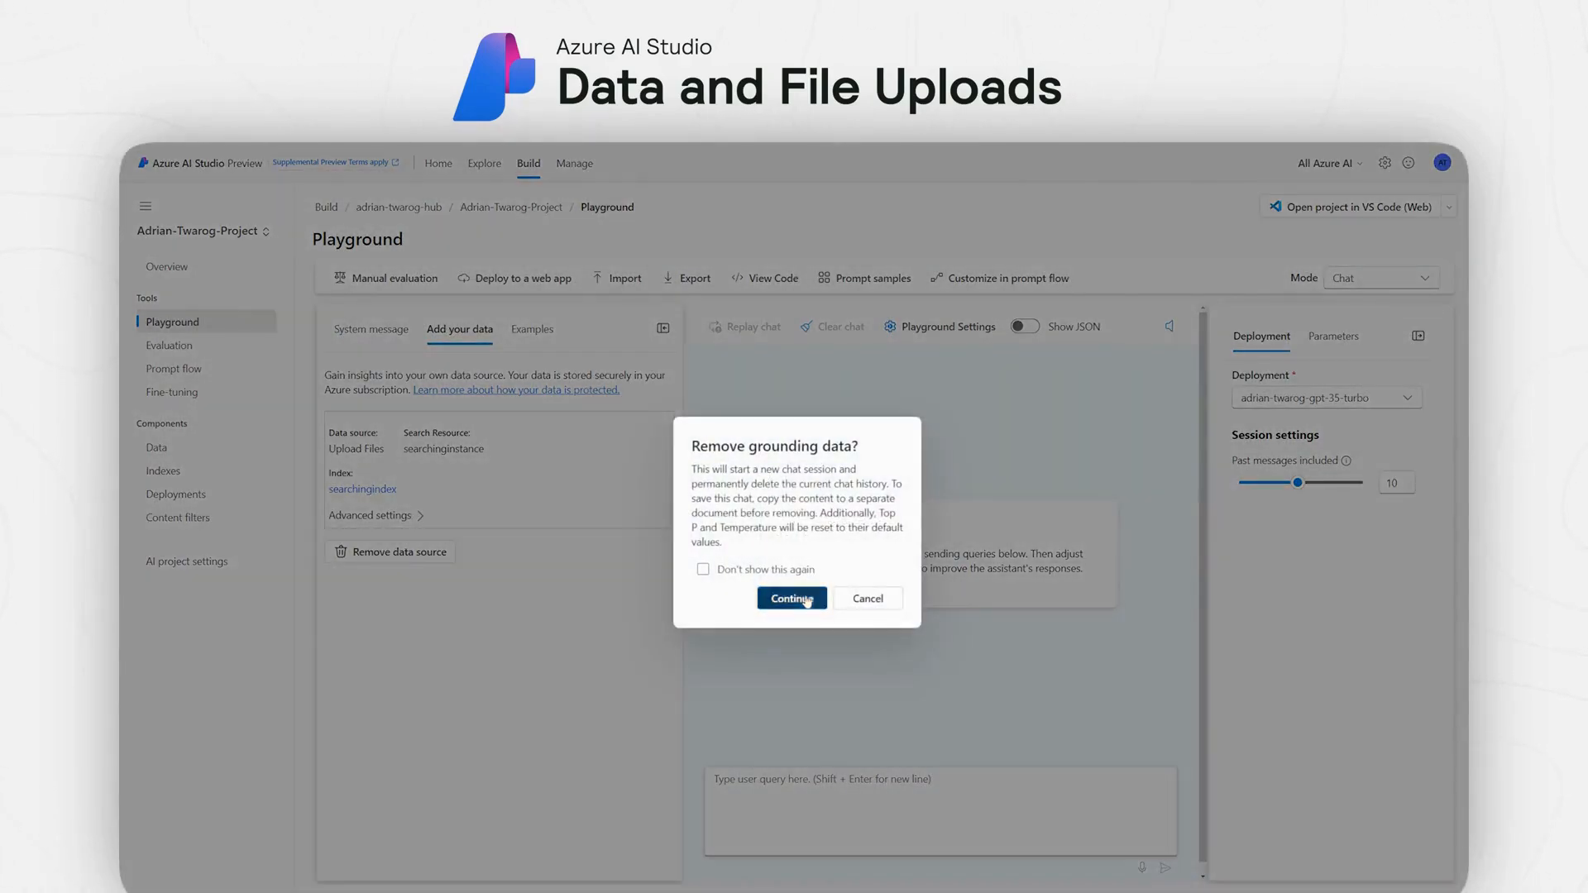
pyautogui.click(790, 596)
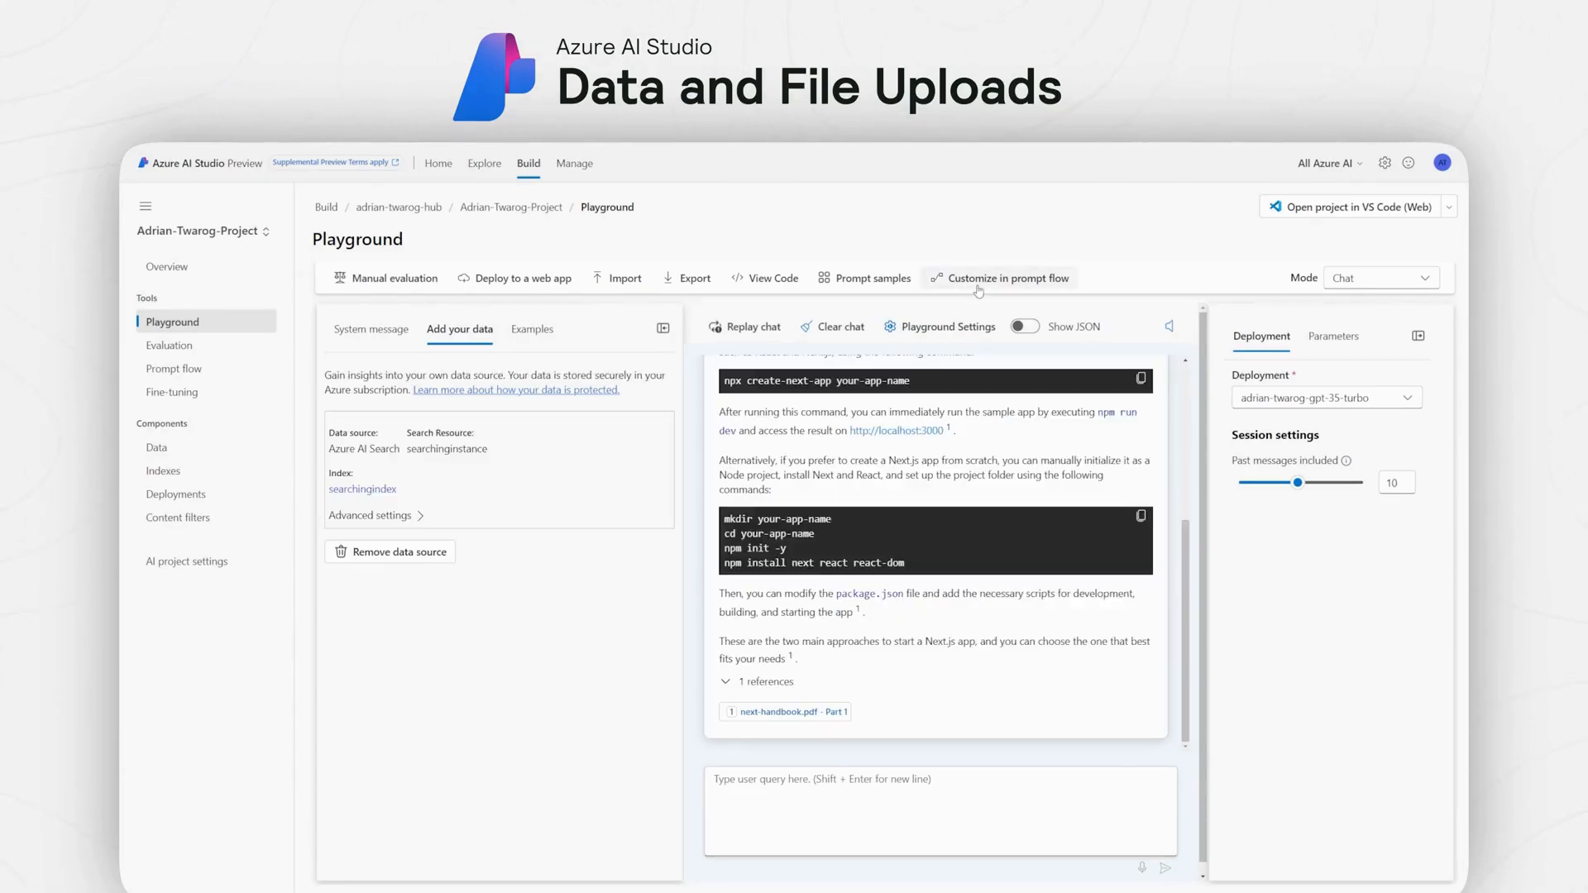
pyautogui.click(976, 284)
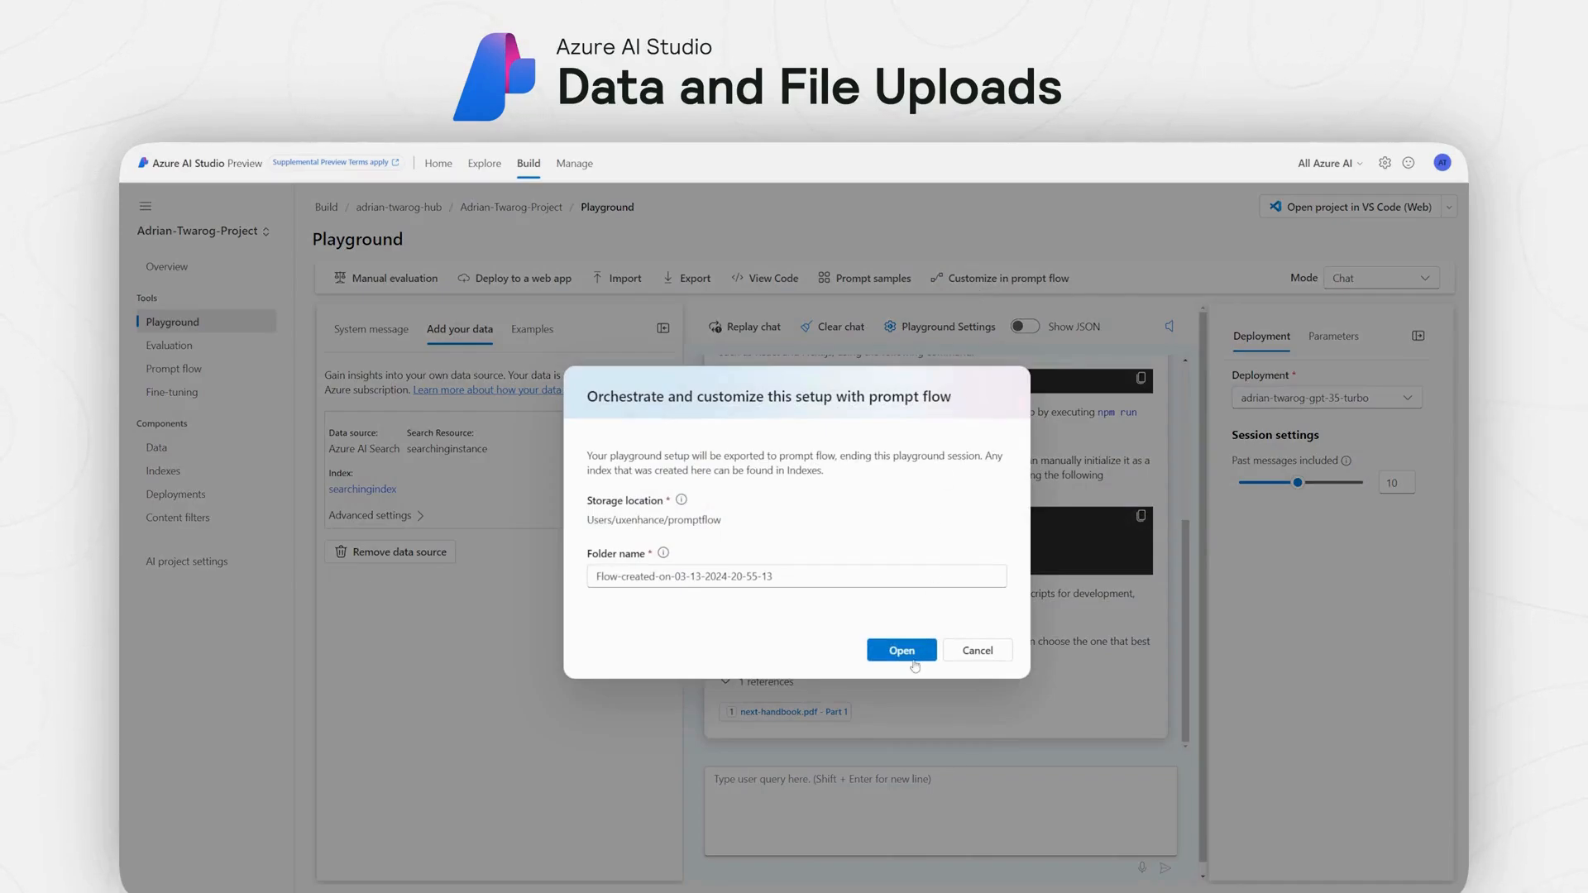
pyautogui.moveTo(922, 487); pyautogui.dragTo(803, 565)
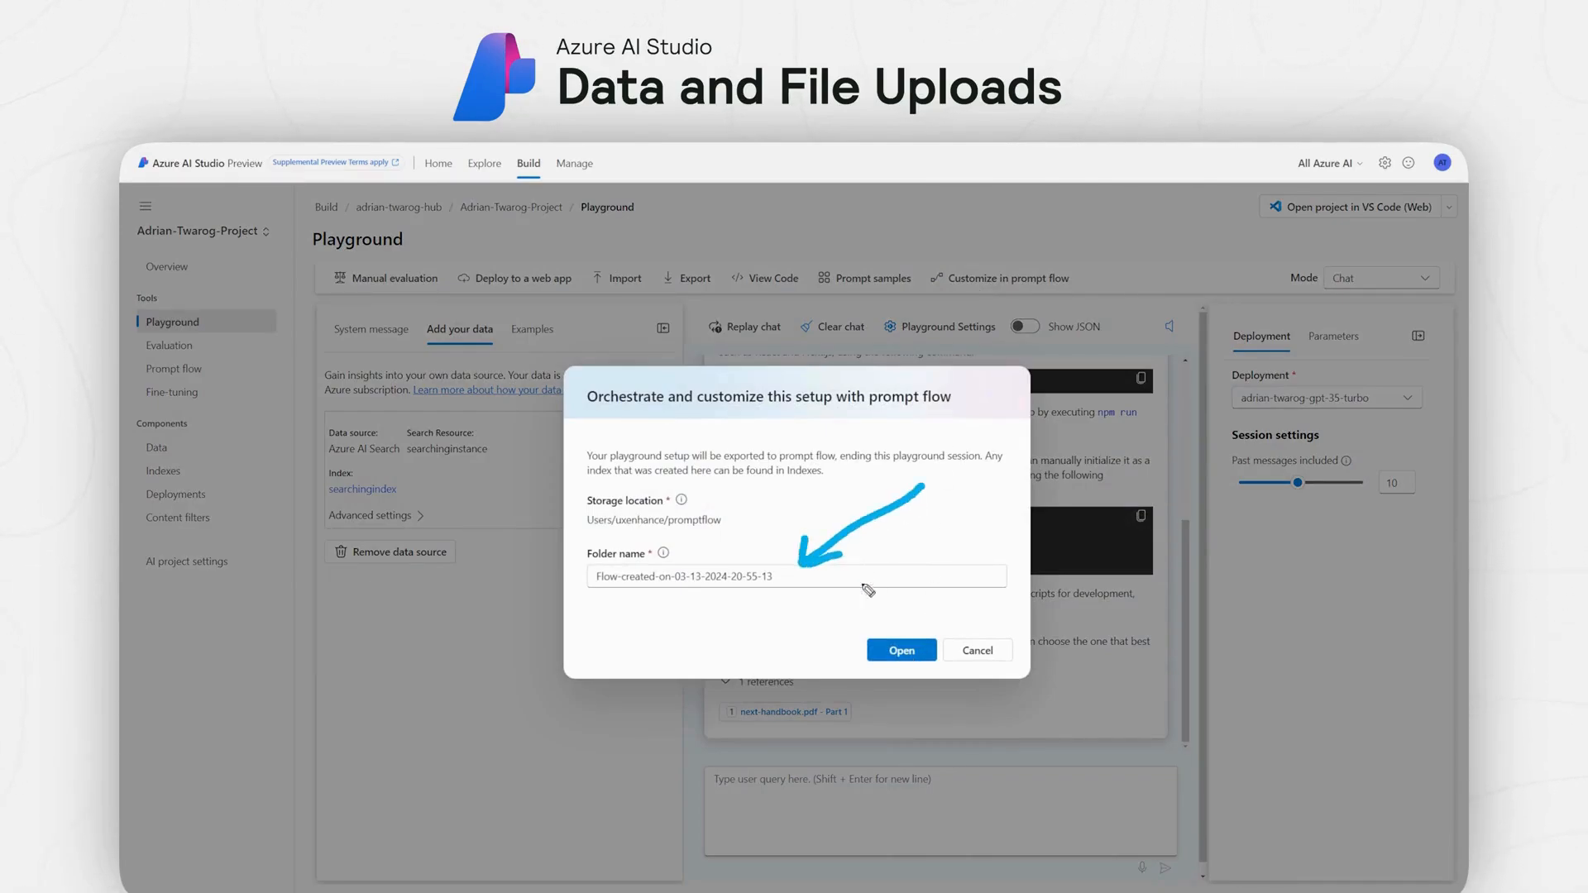
pyautogui.press('Escape')
pyautogui.click(891, 653)
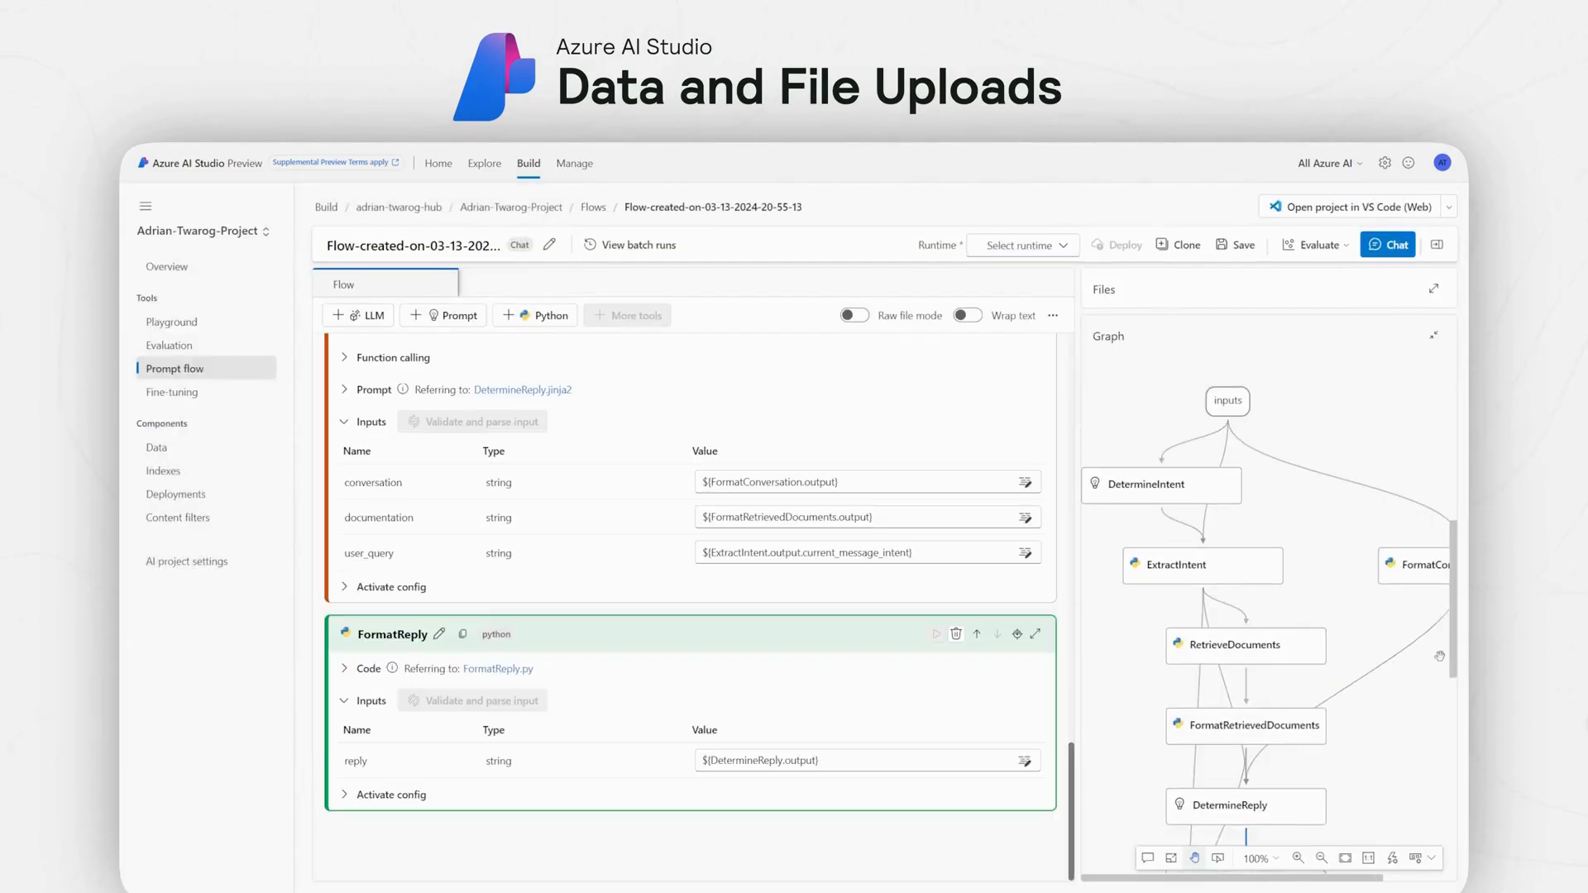
# Step: Examine the exported flow's graph by following its nodes from DetermineIntent through document retrieval to FormatReply
pyautogui.moveTo(1438, 639); pyautogui.dragTo(1439, 654)
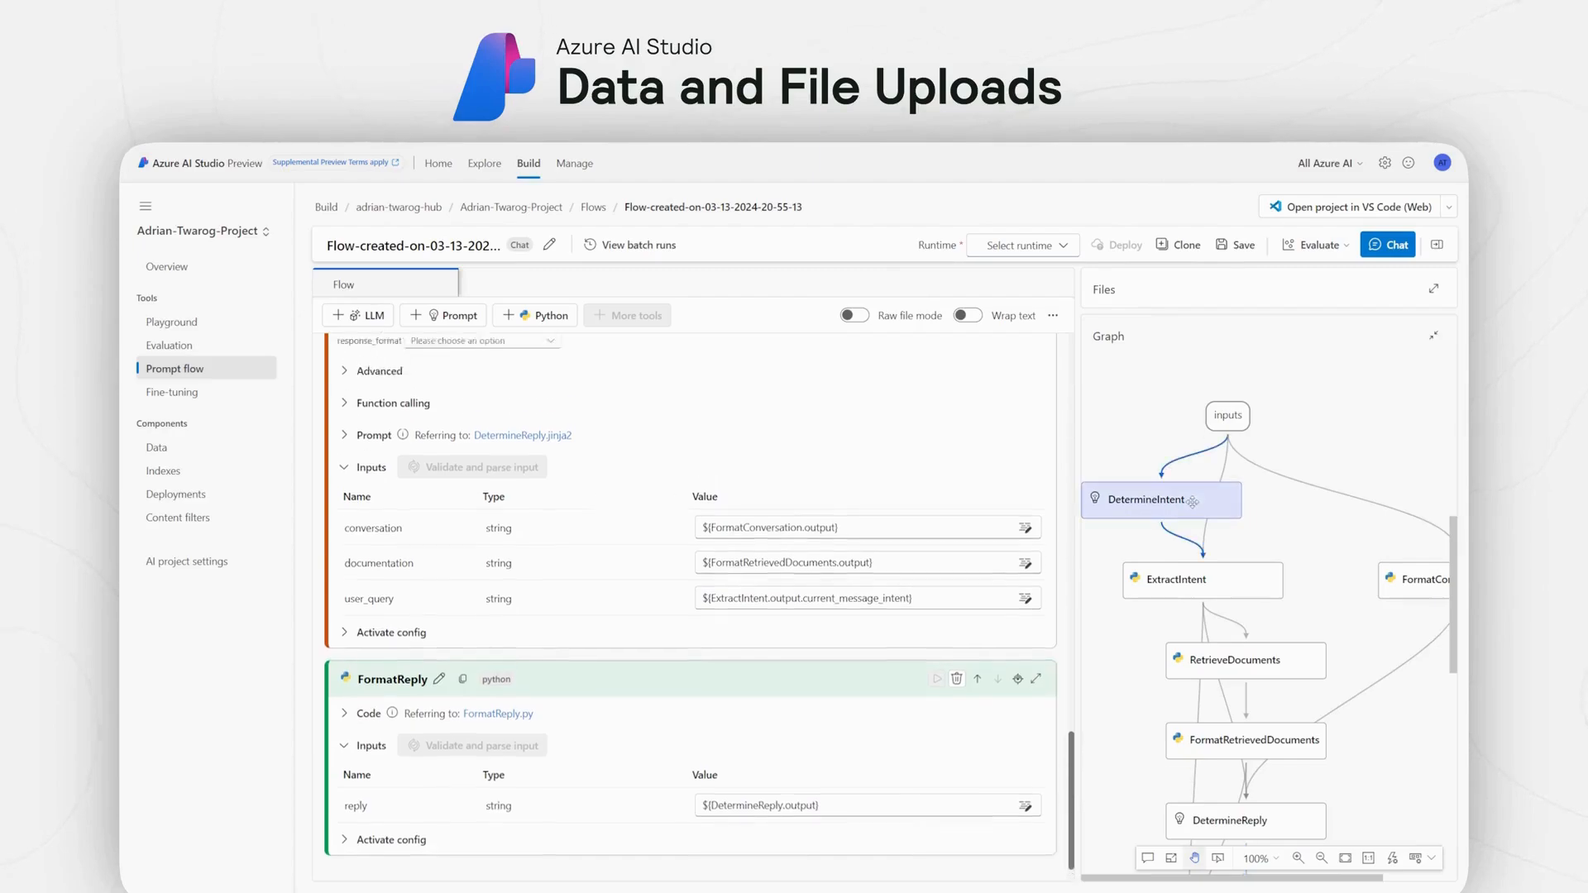
pyautogui.click(1191, 550)
pyautogui.click(1305, 636)
pyautogui.click(1303, 707)
pyautogui.click(1301, 697)
pyautogui.click(1301, 692)
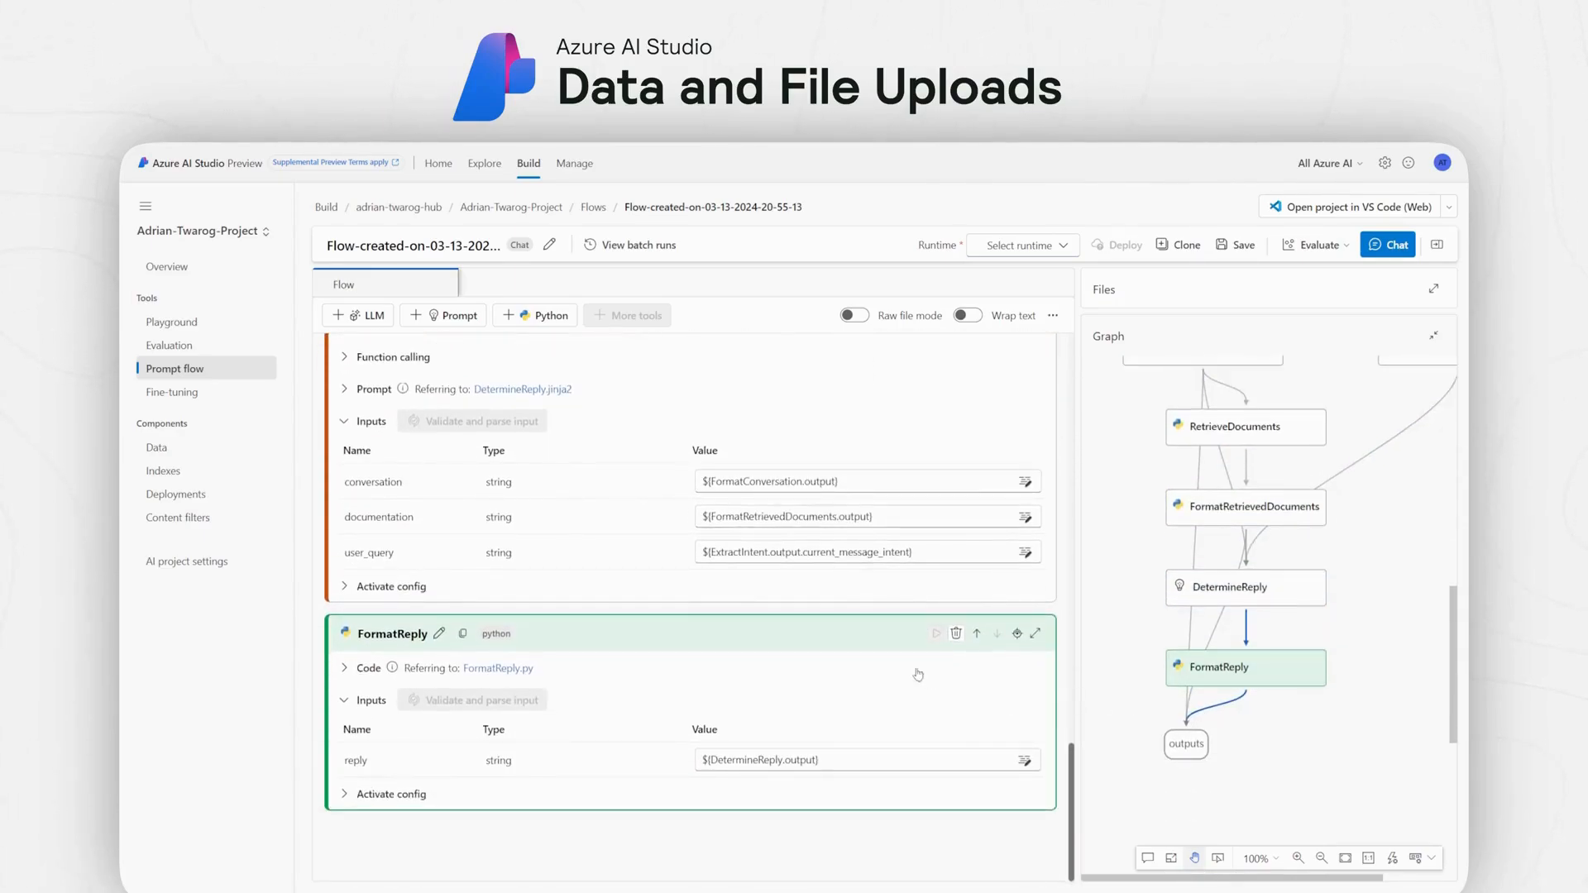
# Step: Expand the DetermineIntent node's prompt and read through its system instructions and examples
pyautogui.scroll(10, 609, 641)
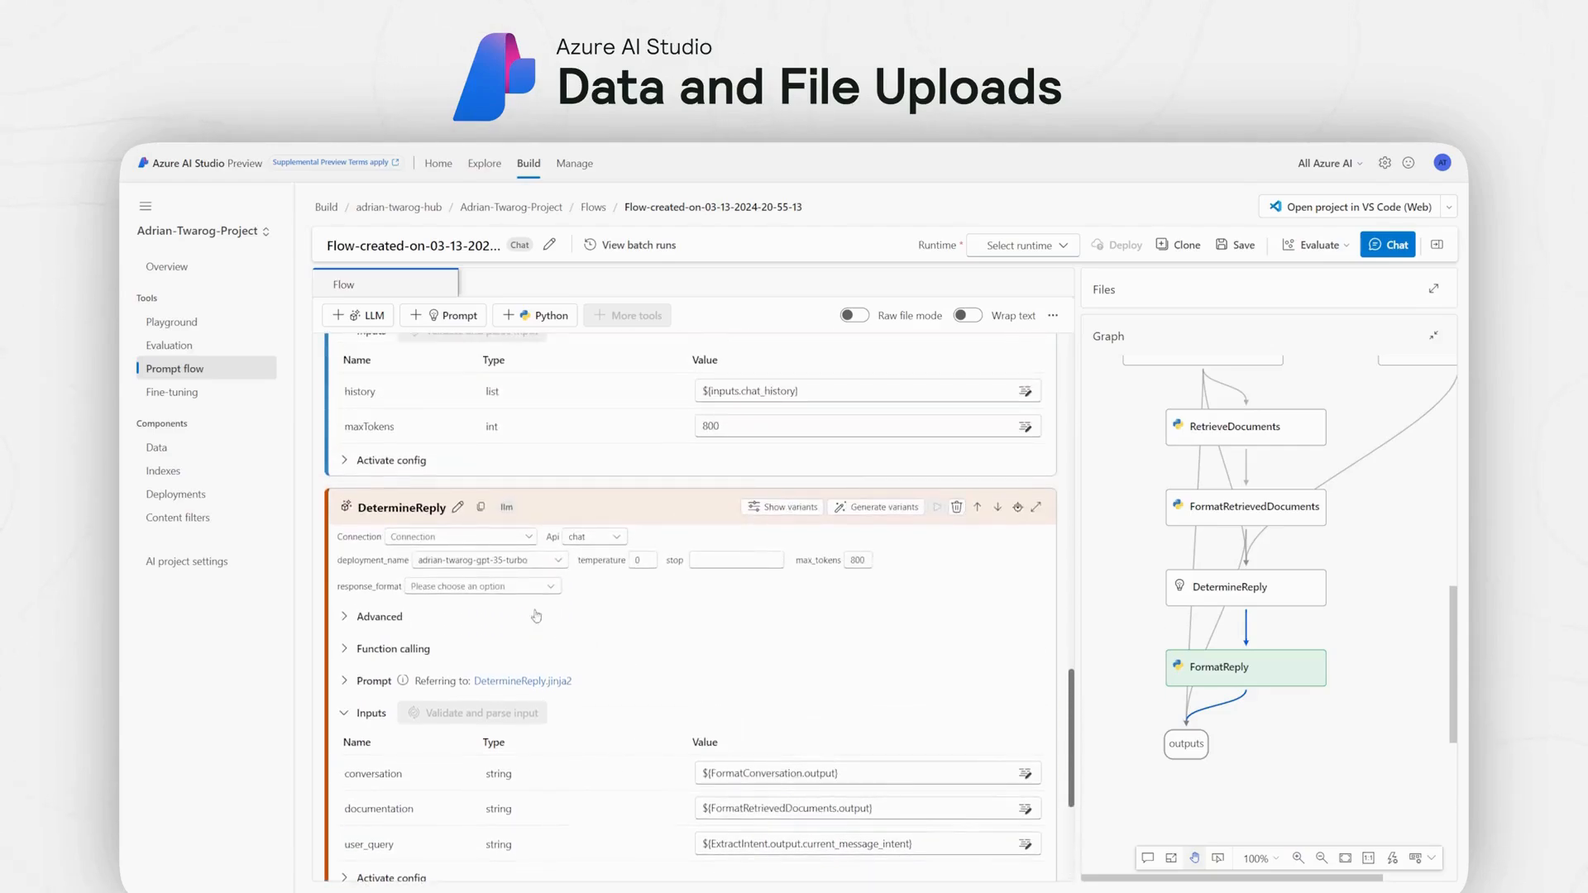
pyautogui.scroll(5, 521, 596)
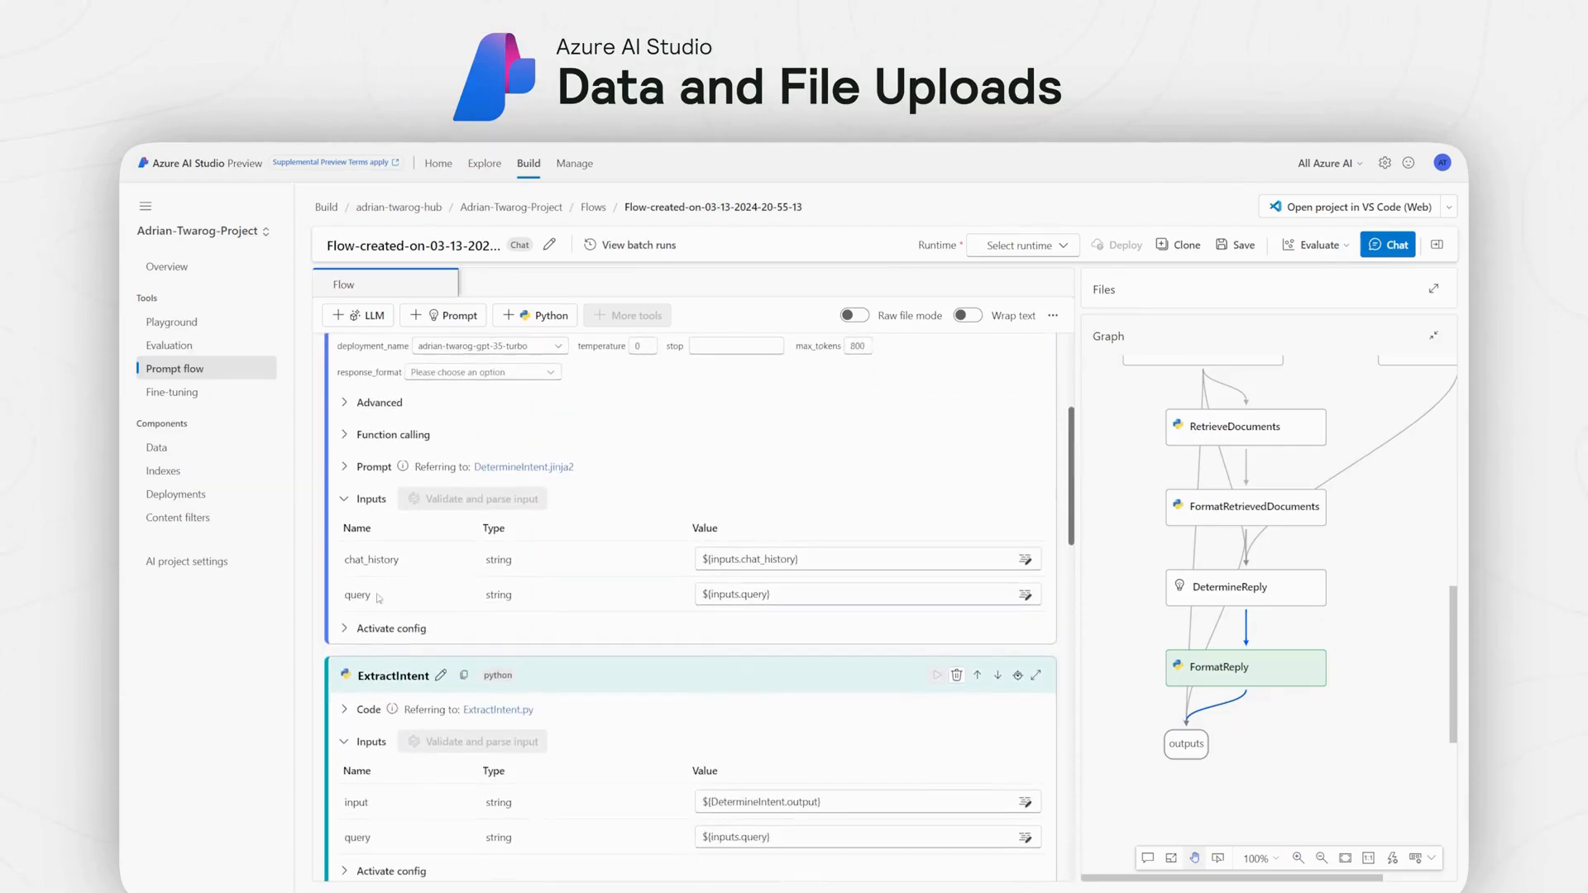
pyautogui.click(345, 403)
pyautogui.click(344, 403)
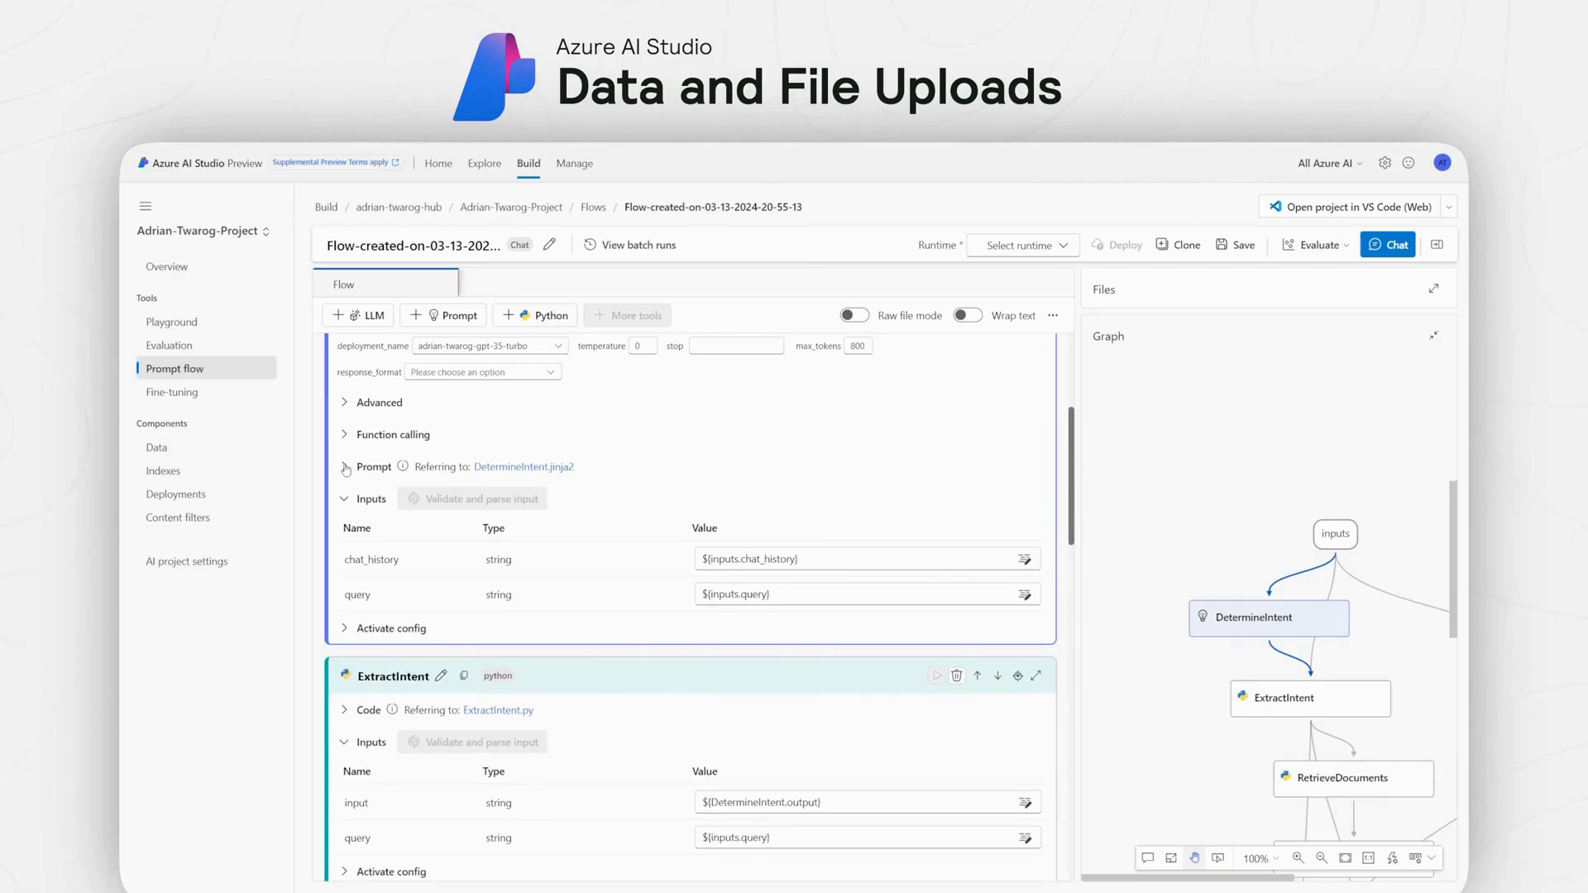
pyautogui.click(344, 466)
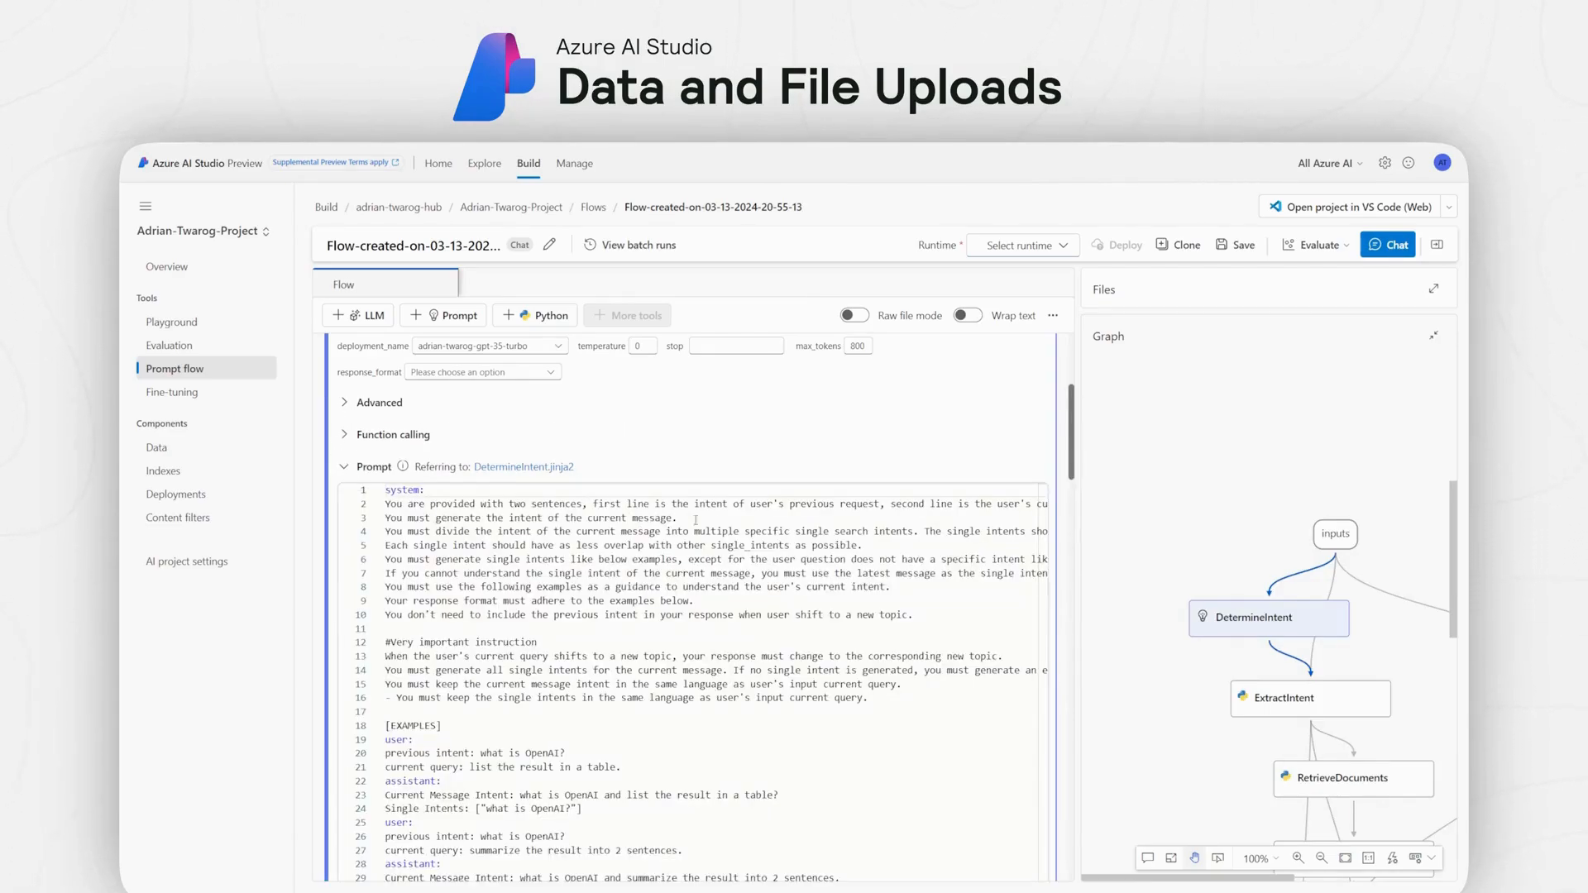
pyautogui.scroll(-2, 713, 521)
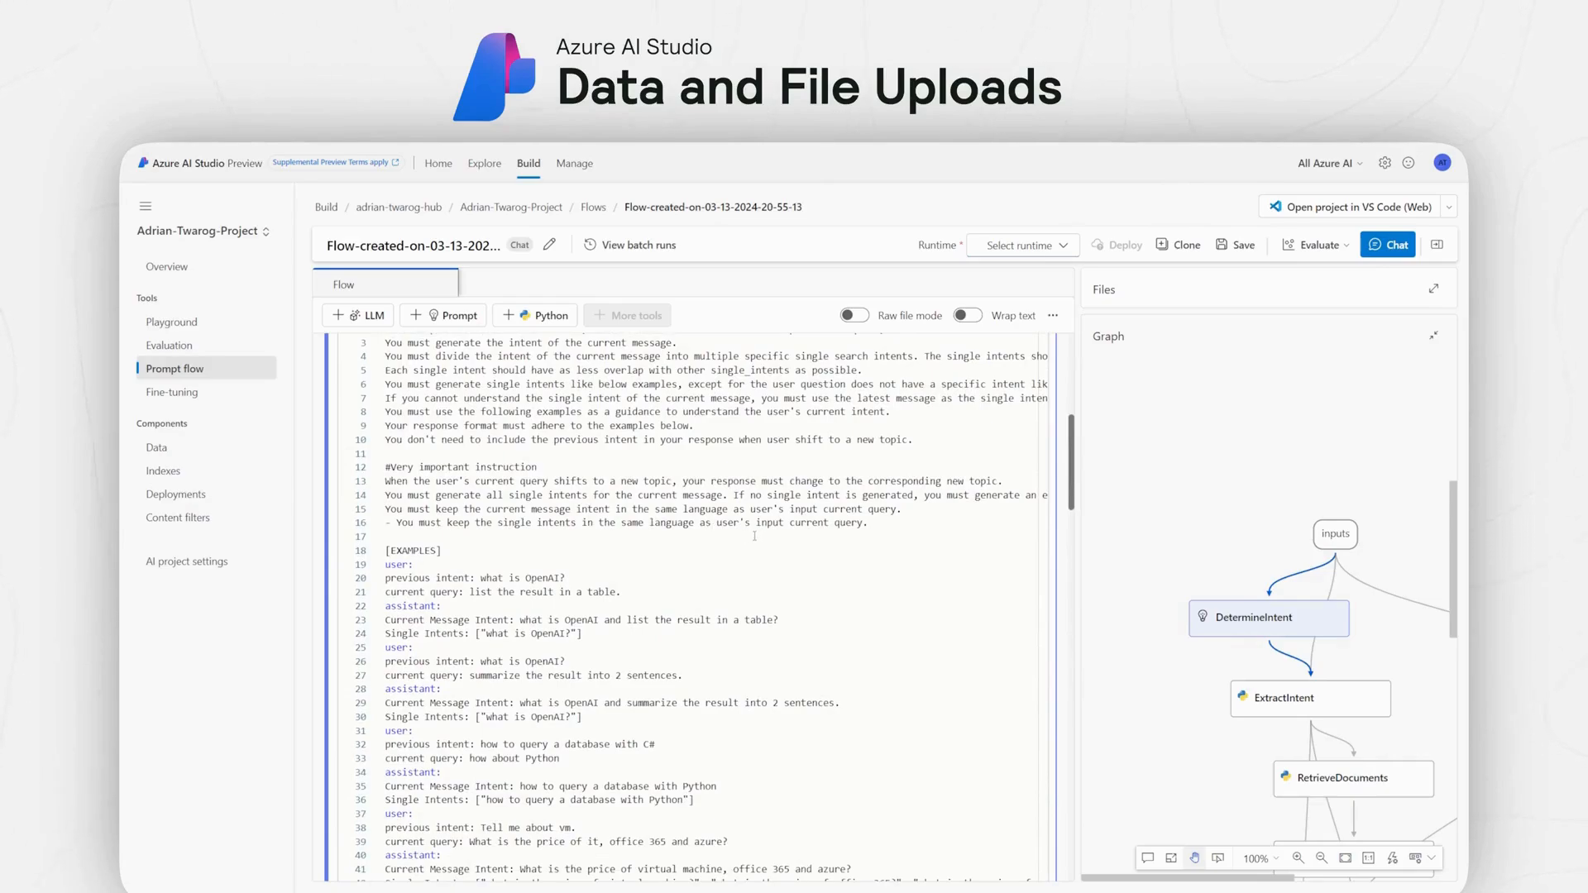
pyautogui.scroll(-10, 753, 536)
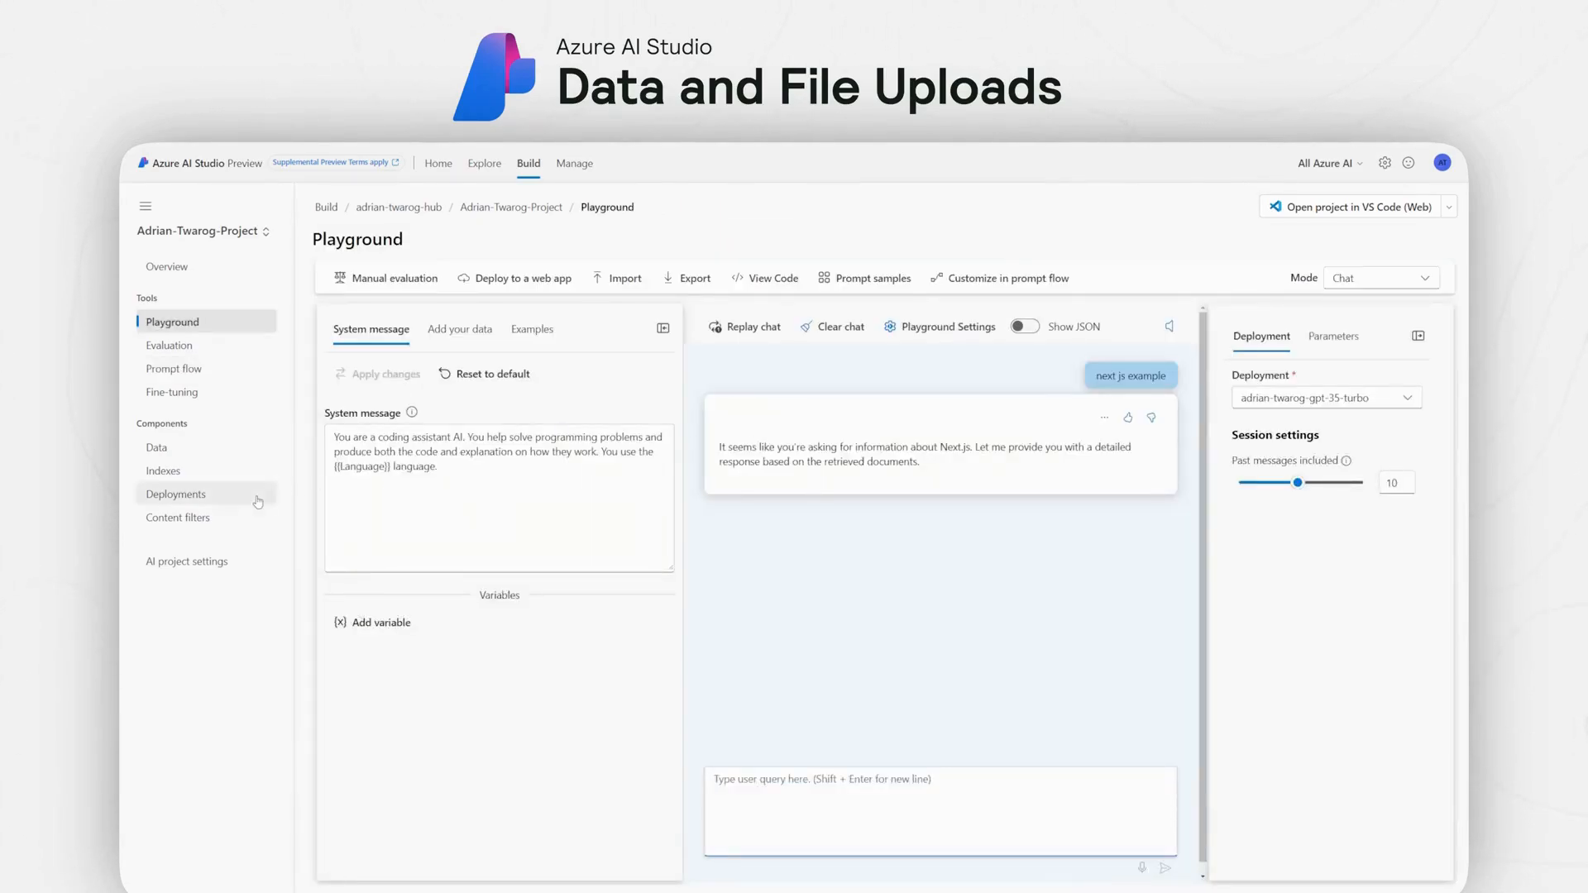
# Step: View the project's deployments and review the gpt-35-turbo models listed under the Default_AzureOpenAI connection
pyautogui.moveTo(285, 485)
pyautogui.mouseDown()
pyautogui.moveTo(136, 506)
pyautogui.moveTo(287, 487)
pyautogui.mouseUp()
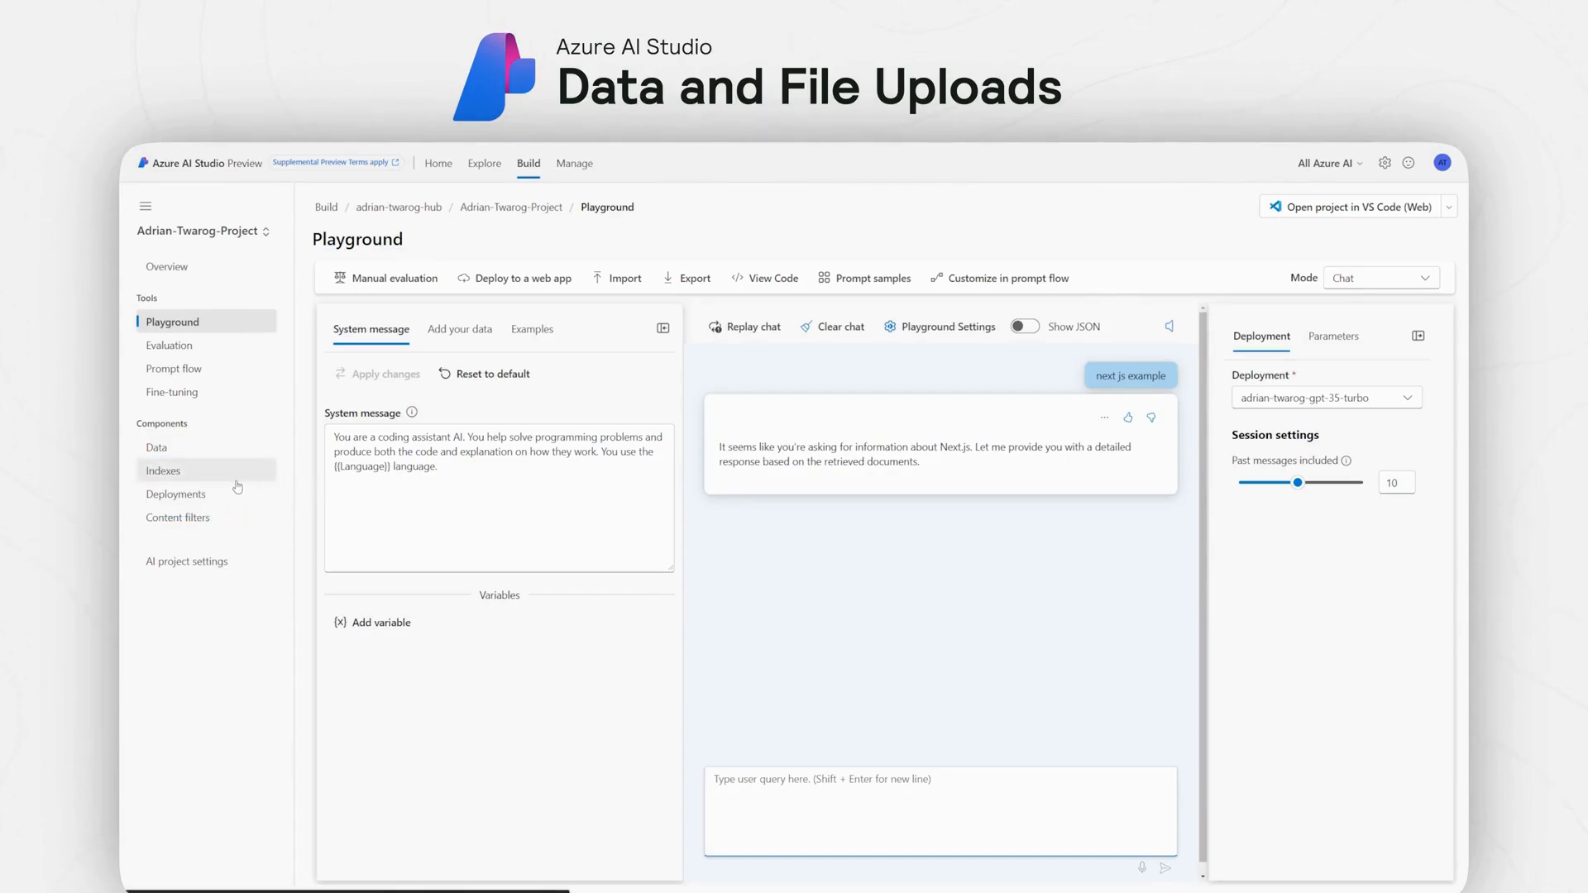
pyautogui.moveTo(493, 302)
pyautogui.mouseDown()
pyautogui.moveTo(541, 253)
pyautogui.moveTo(486, 314)
pyautogui.mouseUp()
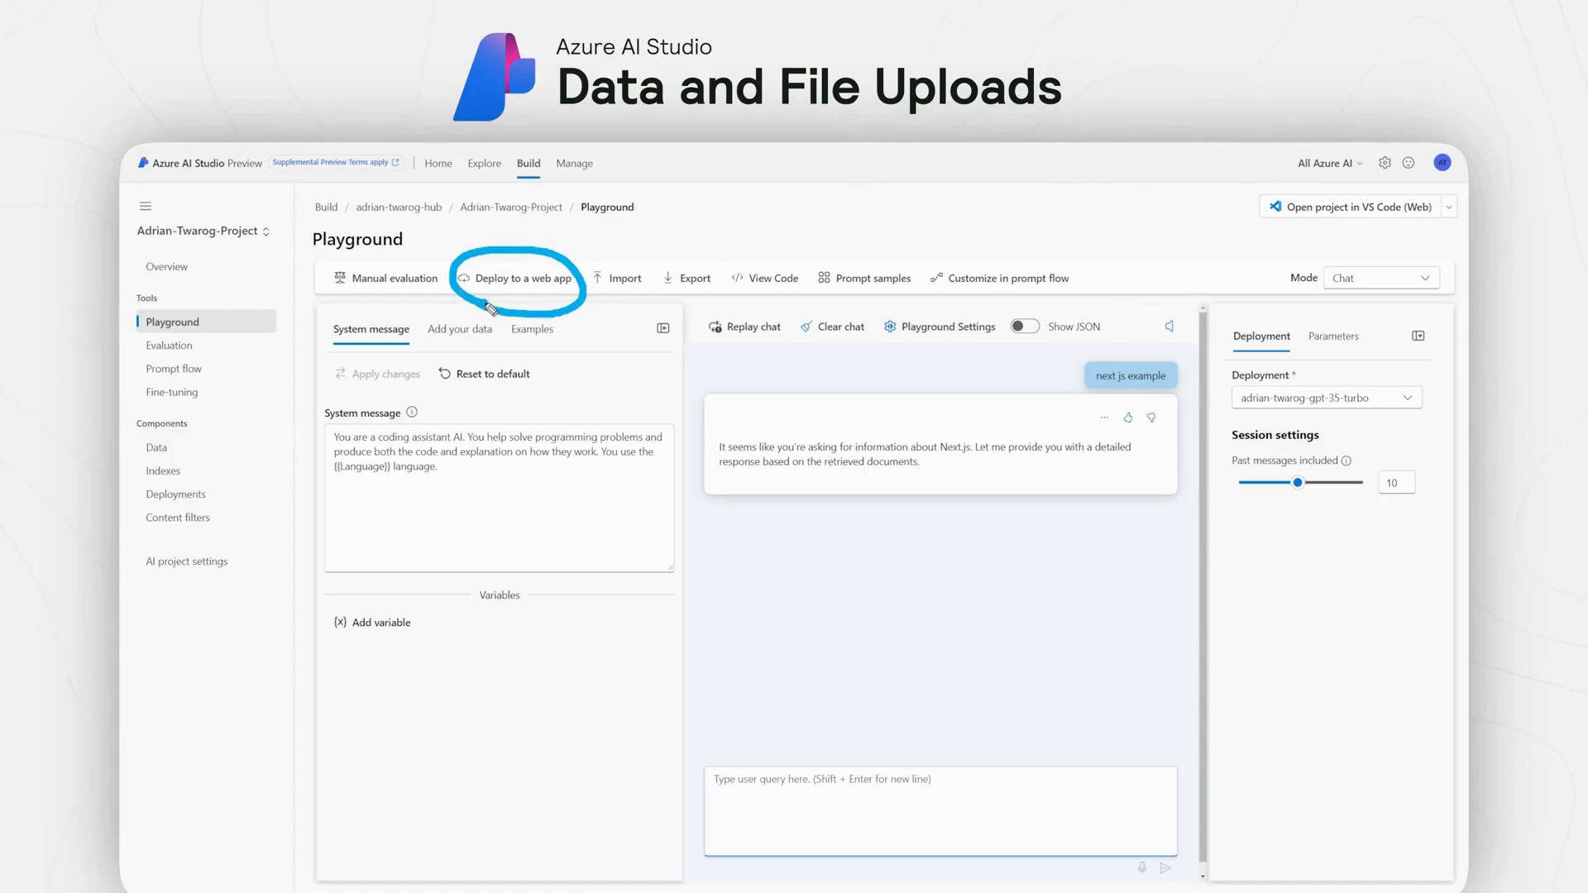
pyautogui.moveTo(240, 497); pyautogui.dragTo(244, 500)
pyautogui.click(201, 499)
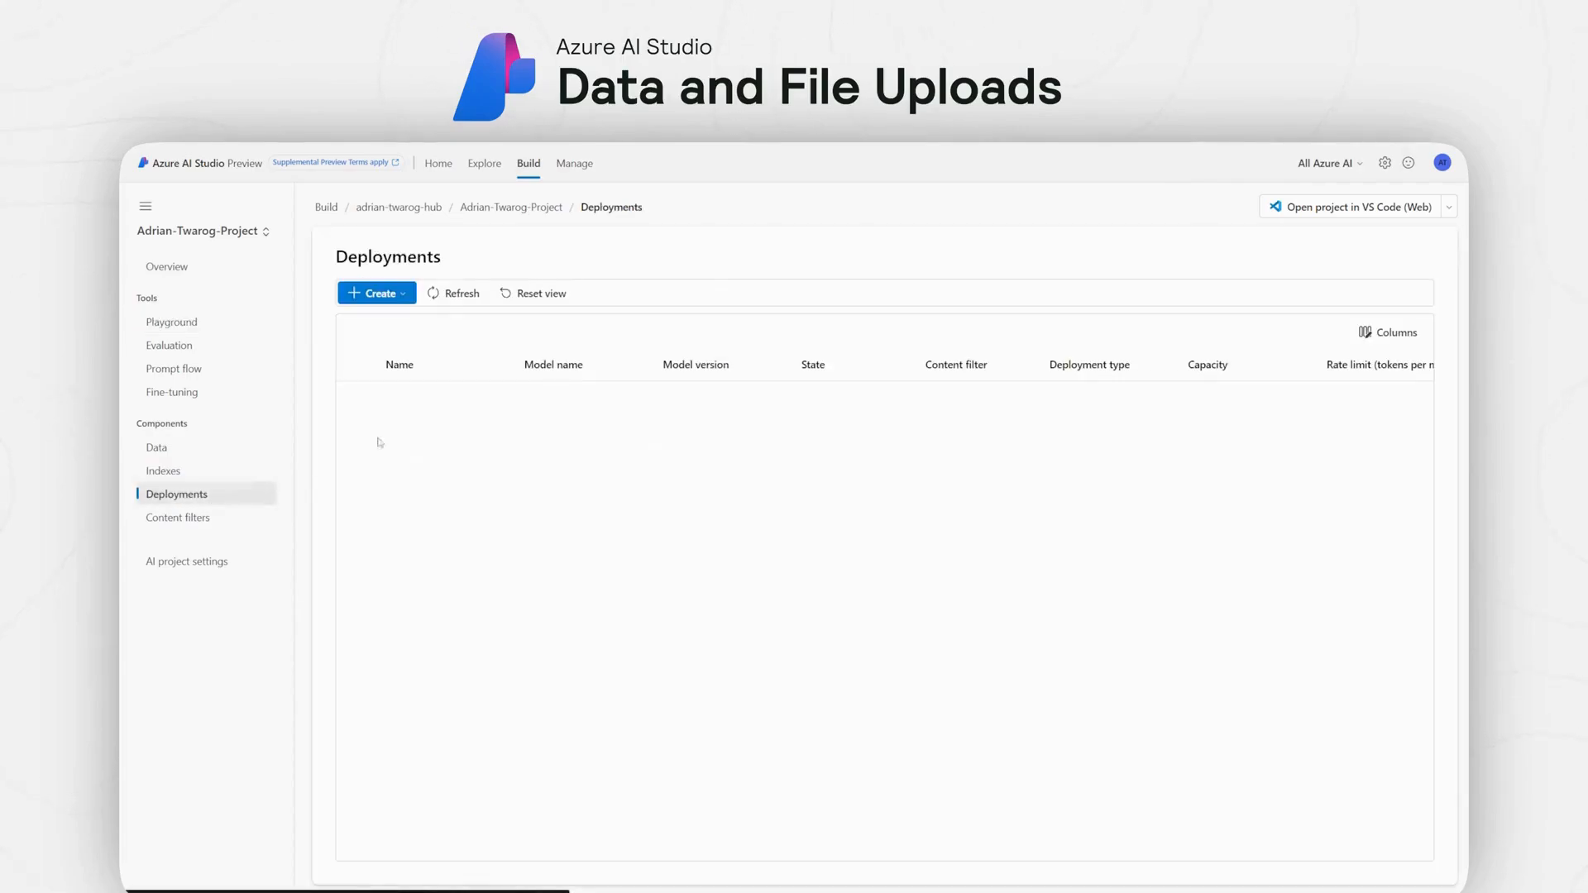
pyautogui.click(423, 395)
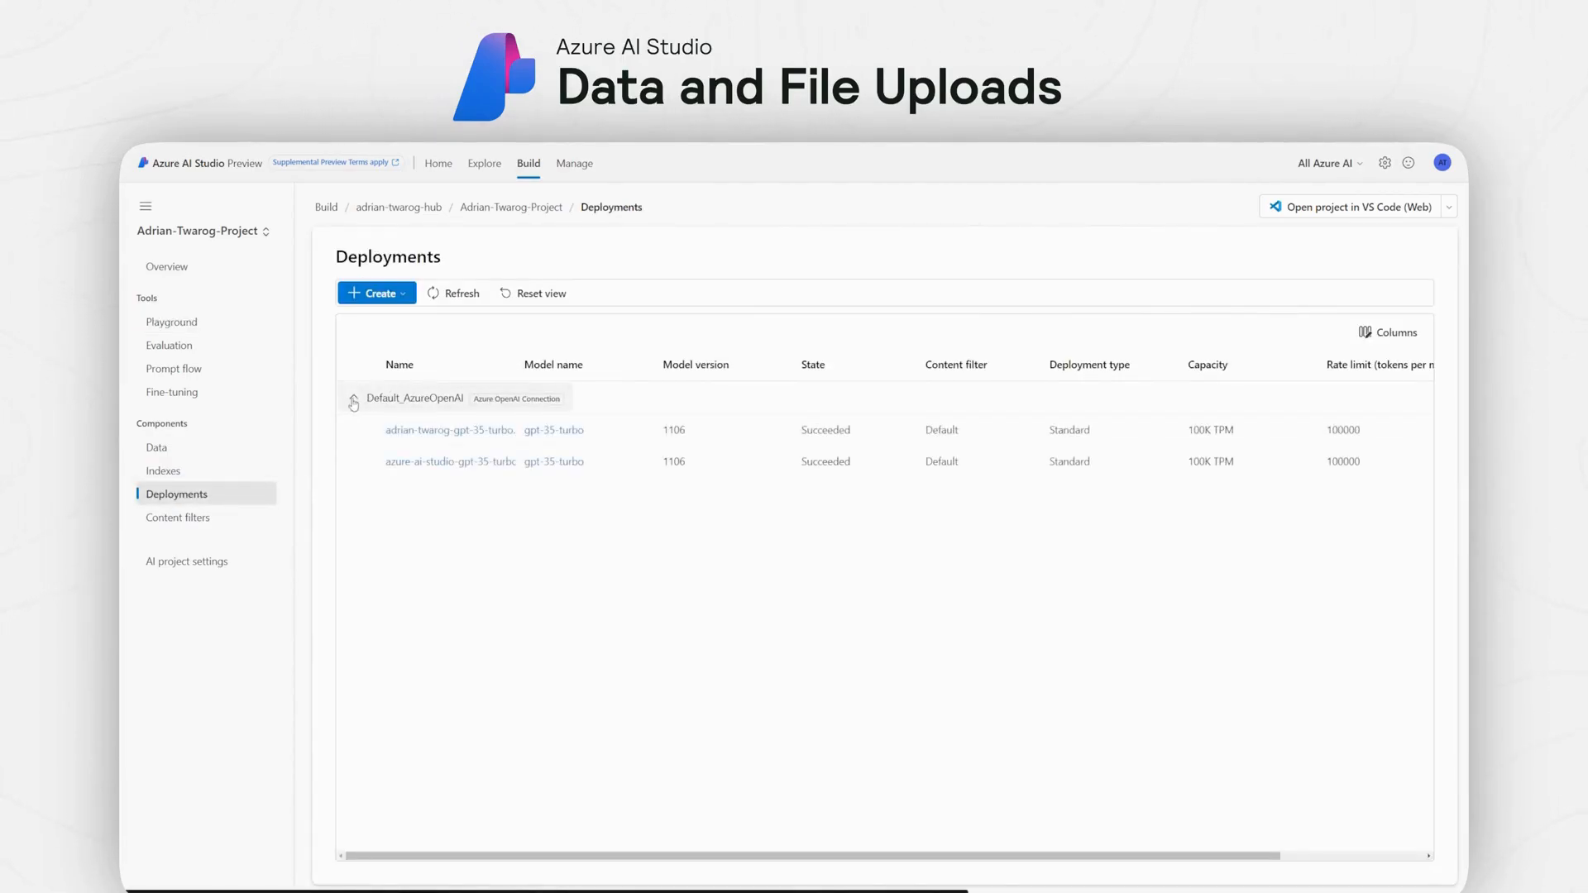
pyautogui.moveTo(362, 269); pyautogui.dragTo(453, 269)
pyautogui.moveTo(399, 401); pyautogui.dragTo(374, 314)
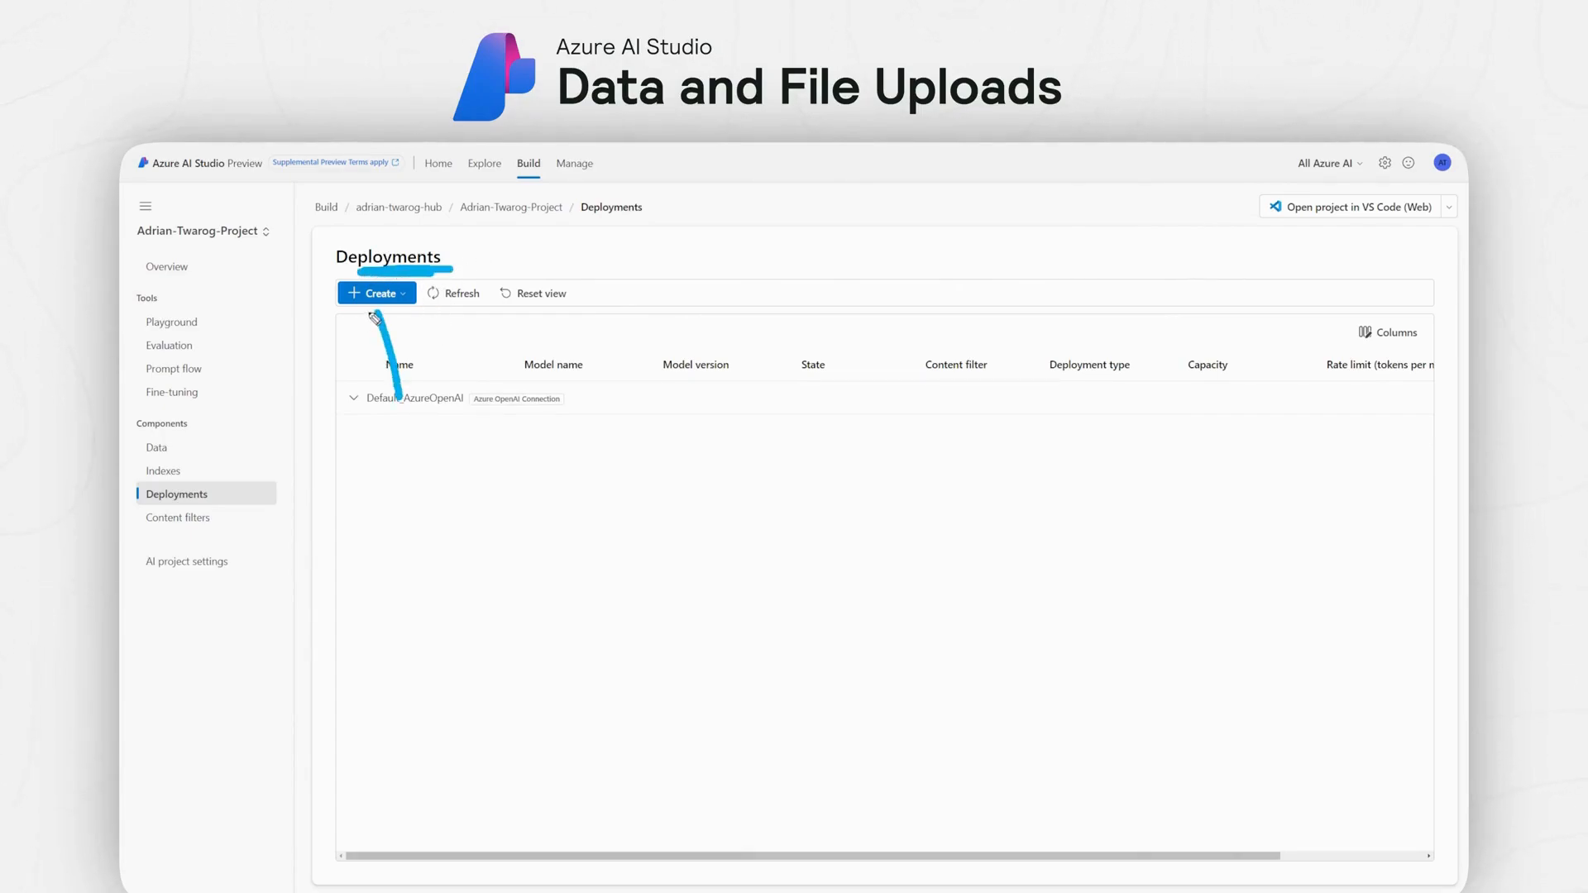
pyautogui.click(366, 392)
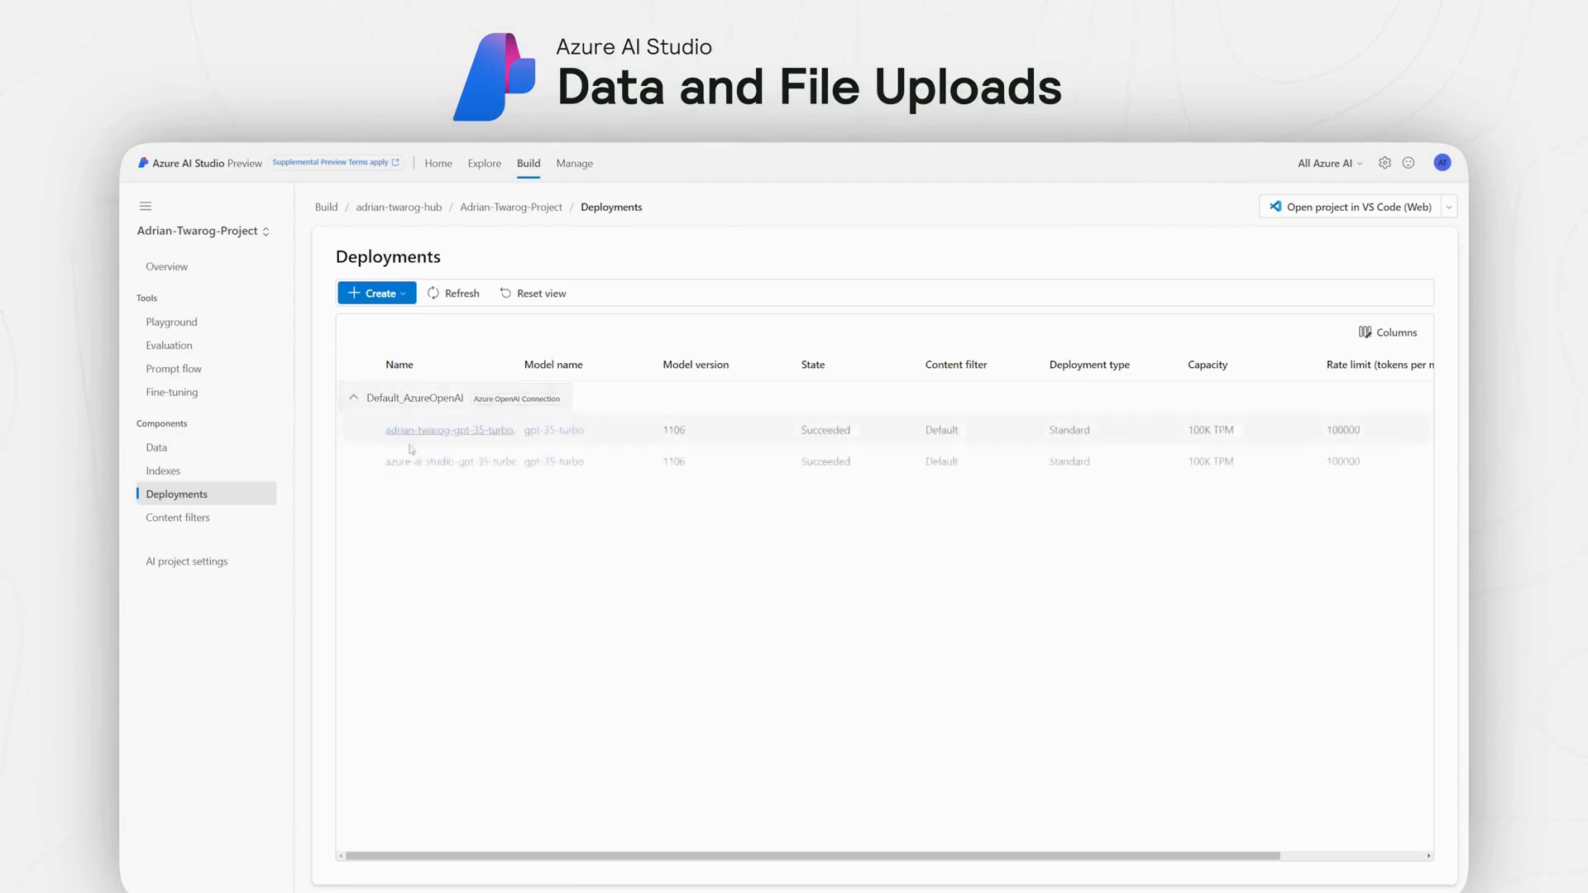
pyautogui.moveTo(618, 421)
pyautogui.mouseDown()
pyautogui.moveTo(451, 441)
pyautogui.moveTo(571, 439)
pyautogui.mouseUp()
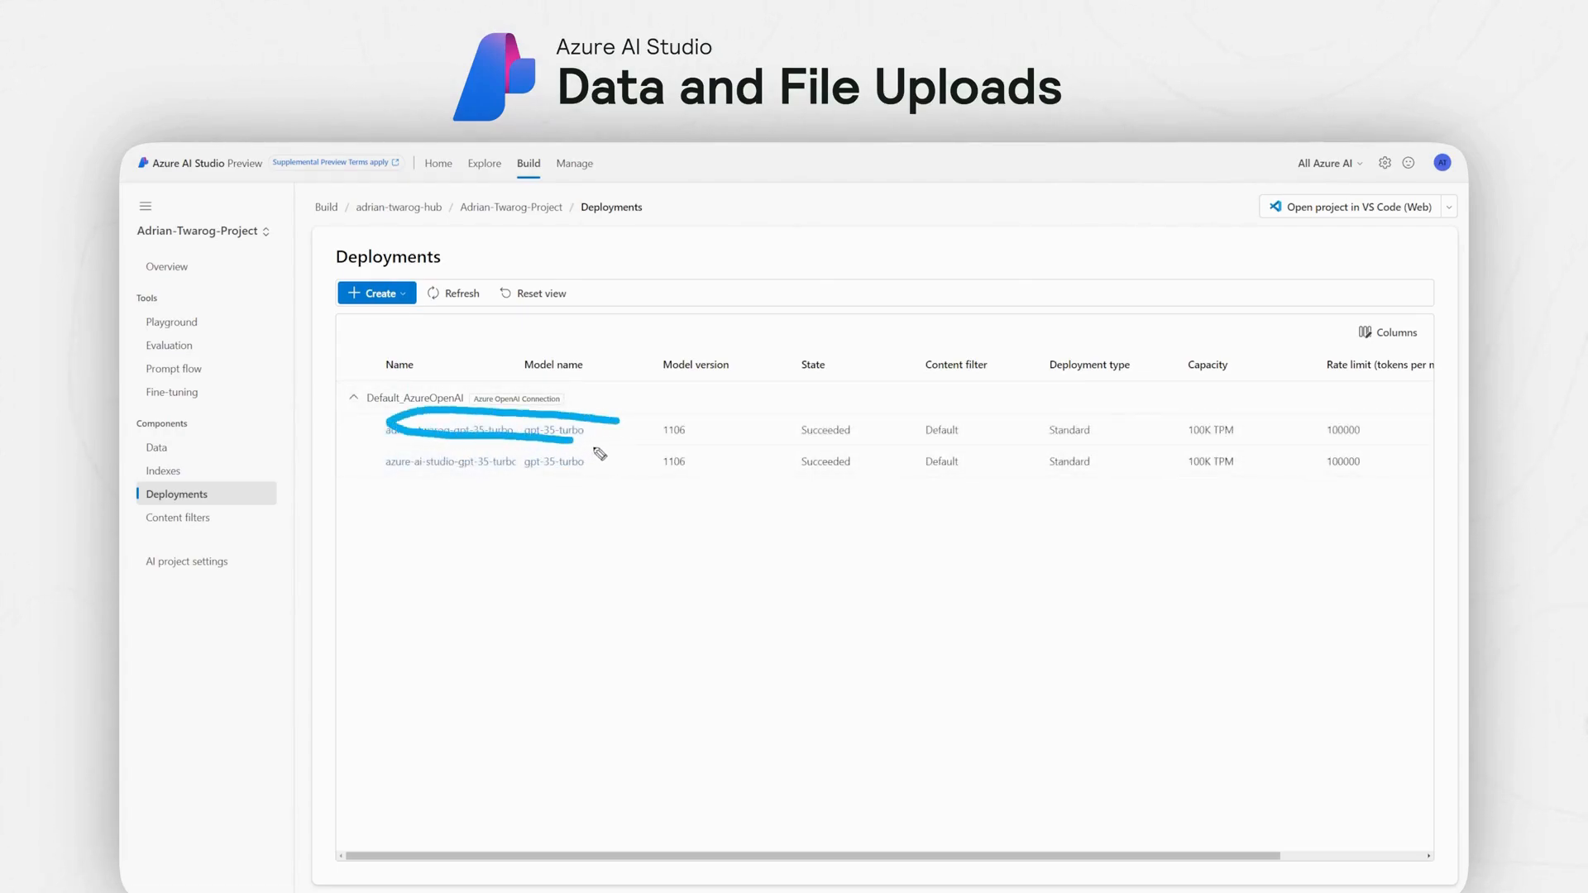
pyautogui.hotkey('ctrl', 'z')
pyautogui.moveTo(391, 444); pyautogui.dragTo(603, 447)
pyautogui.moveTo(382, 481); pyautogui.dragTo(594, 484)
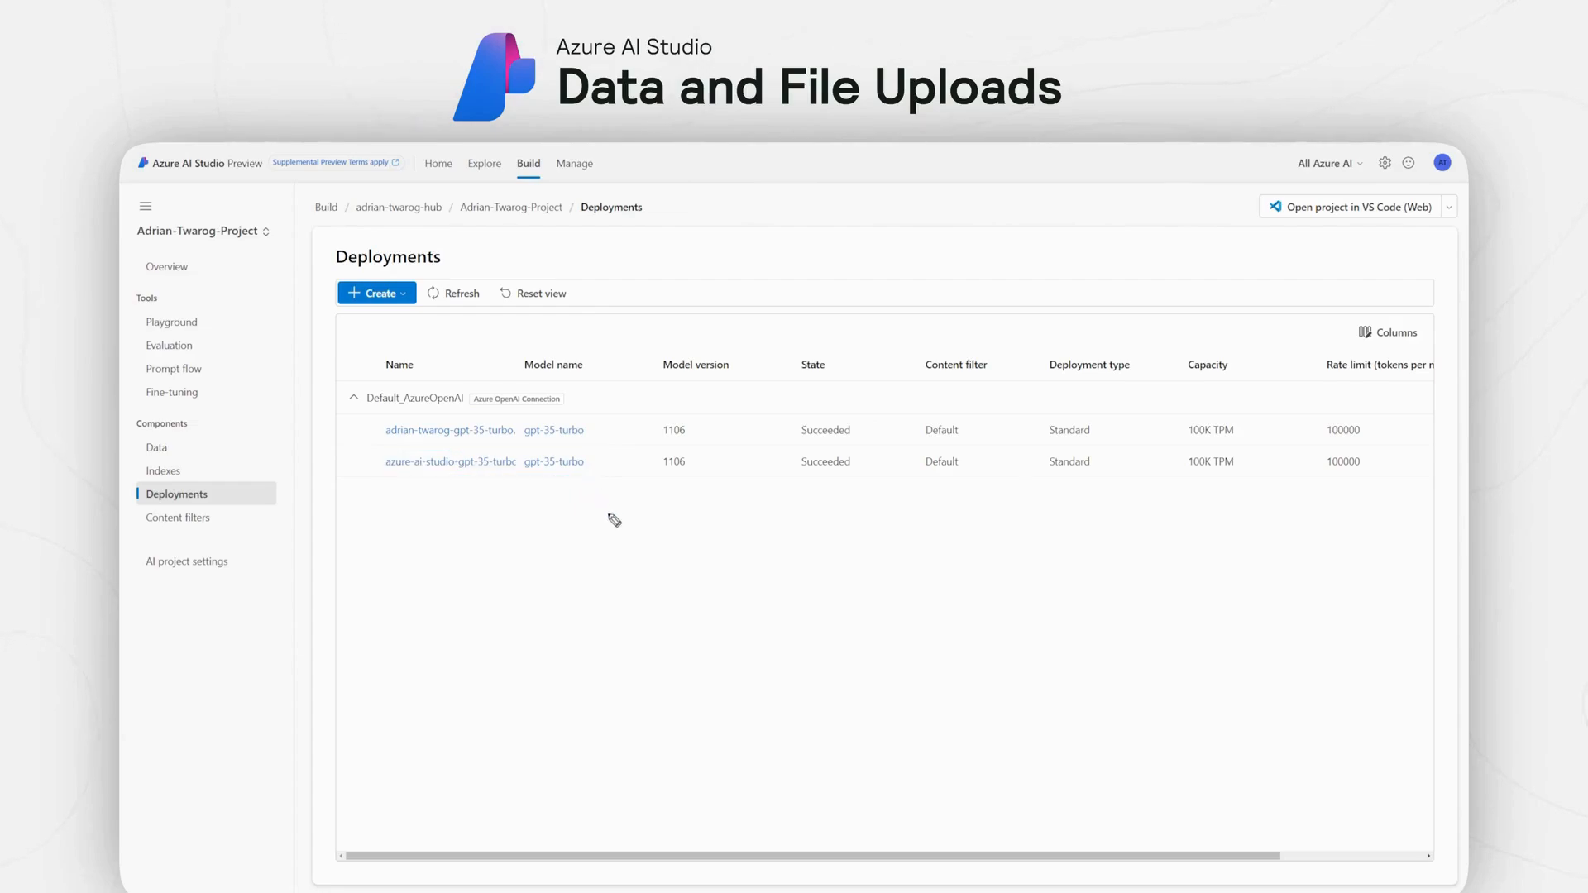
# Step: Start a new real-time endpoint deployment, select the gpt-4 model and read its model version descriptions
pyautogui.click(409, 301)
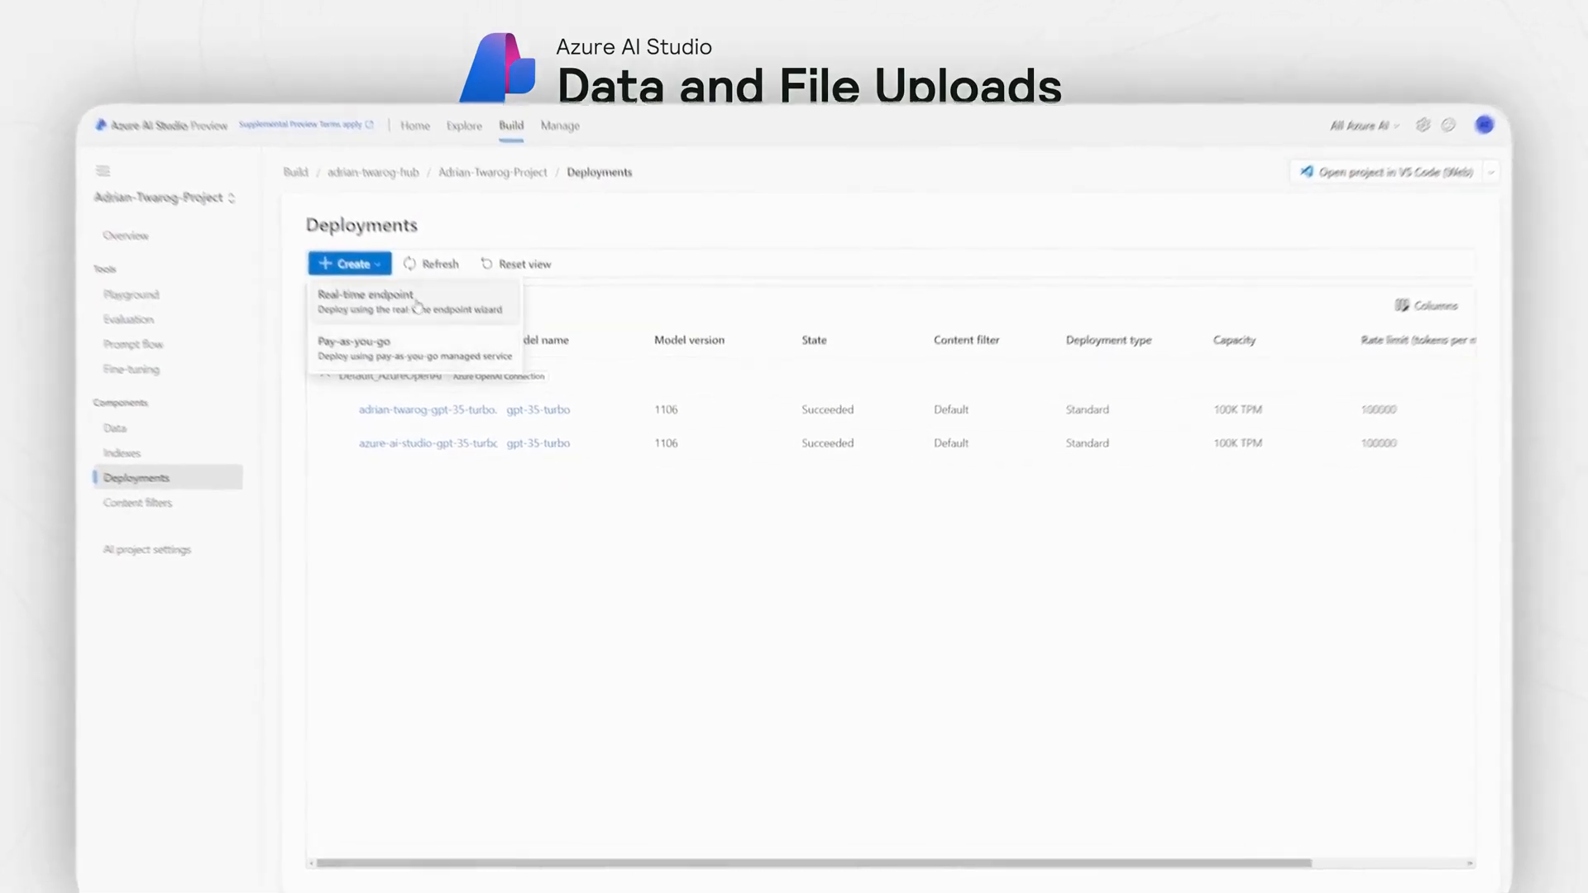
pyautogui.click(417, 304)
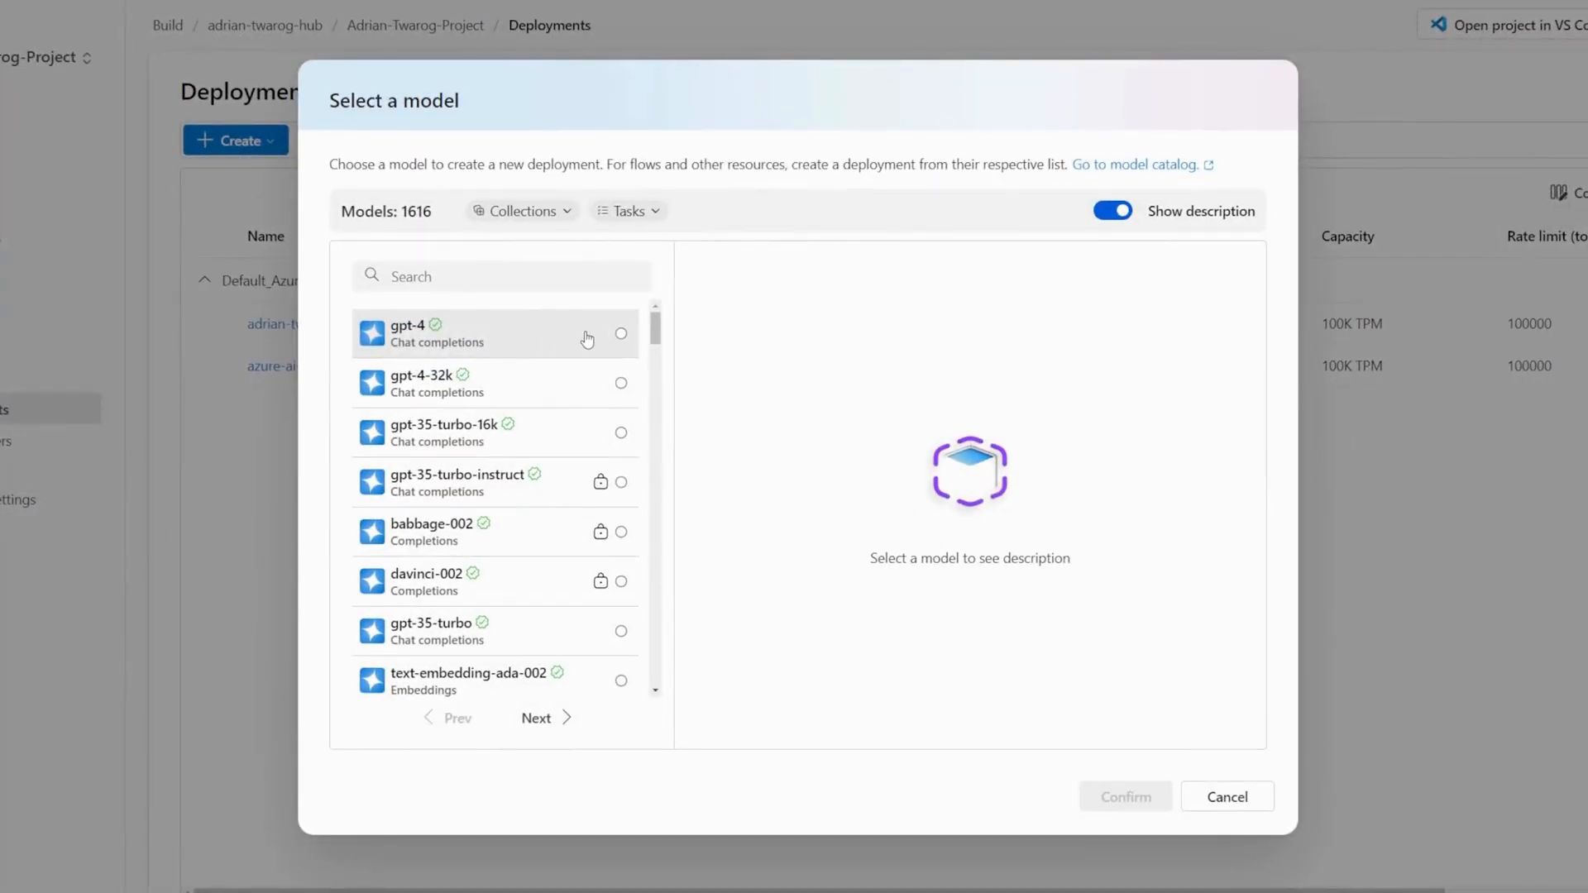
pyautogui.moveTo(486, 314)
pyautogui.mouseDown()
pyautogui.moveTo(441, 348)
pyautogui.moveTo(455, 285)
pyautogui.mouseUp()
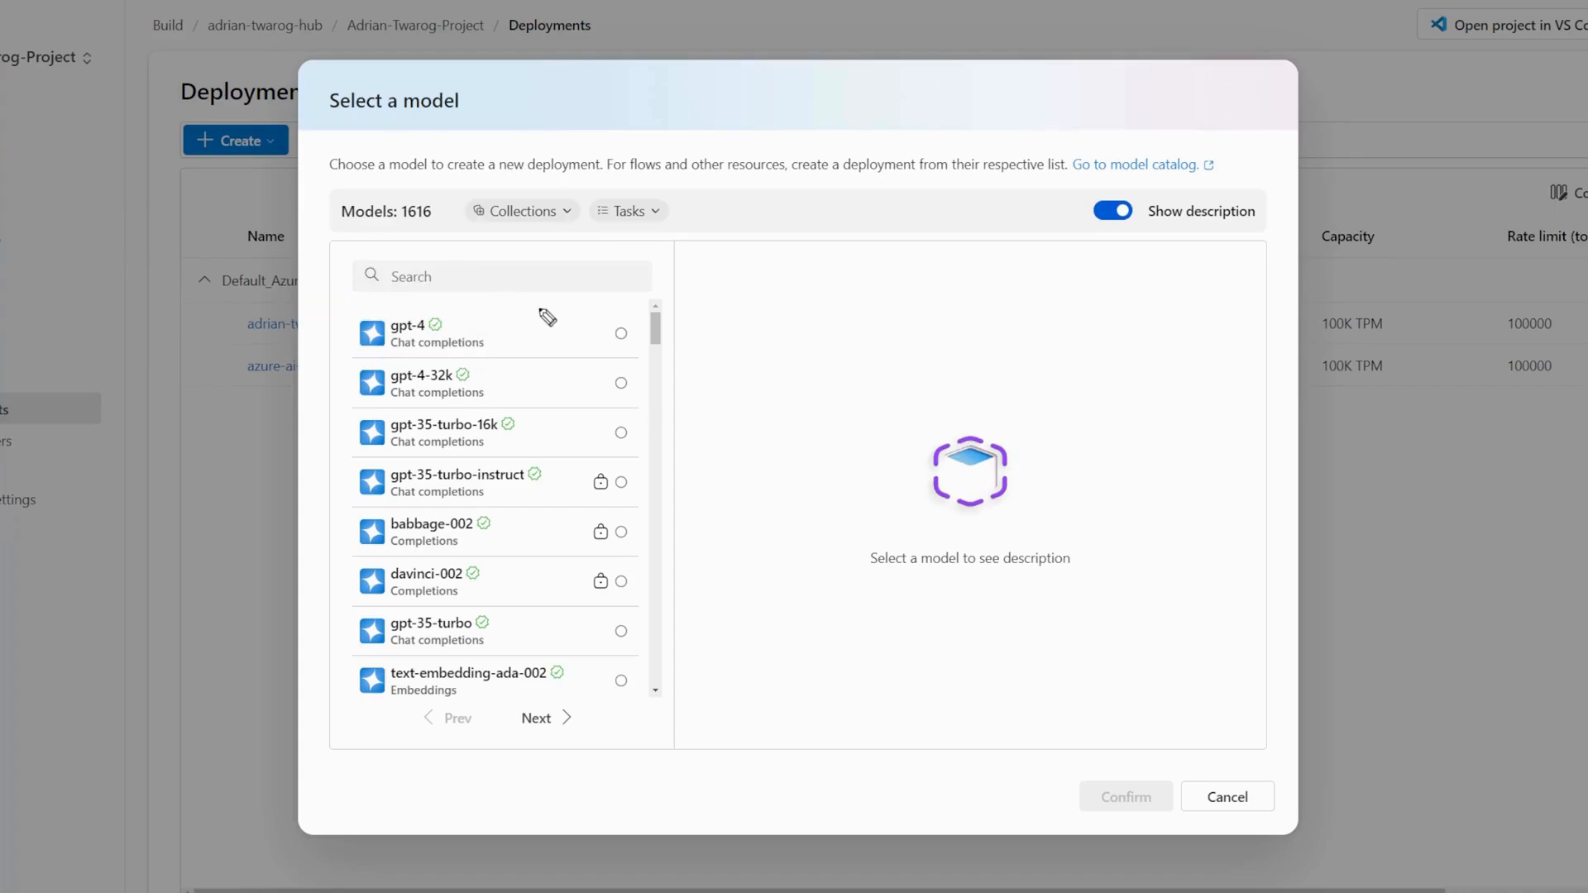
pyautogui.click(548, 329)
pyautogui.moveTo(1259, 402); pyautogui.dragTo(1258, 575)
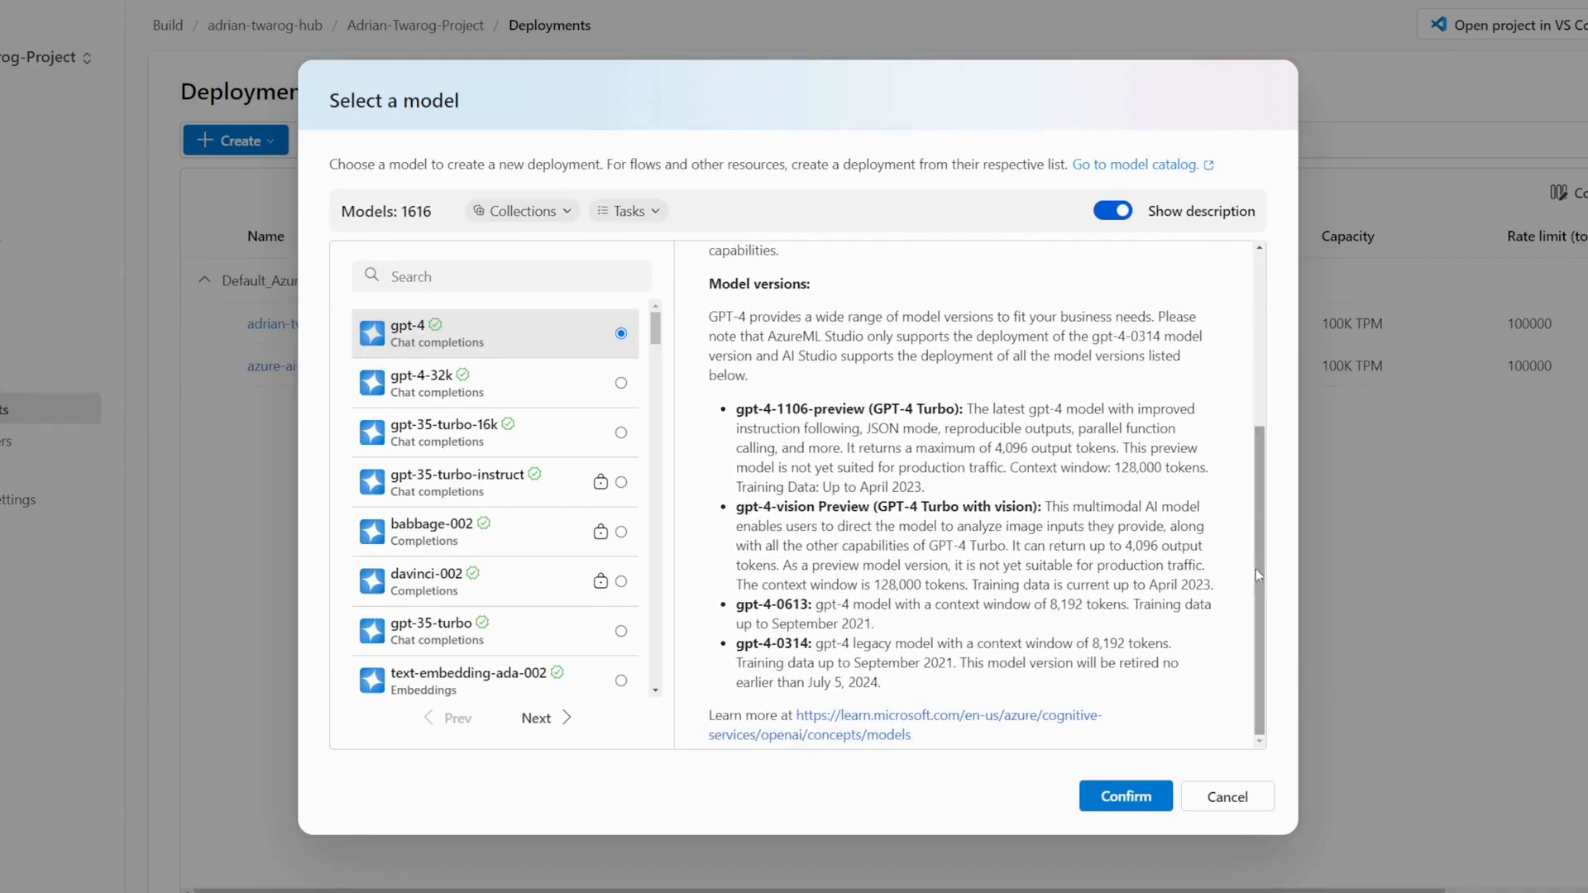
# Step: Confirm gpt-4 as the model to deploy and look up how to request Azure OpenAI Service access for the subscription
pyautogui.click(1139, 797)
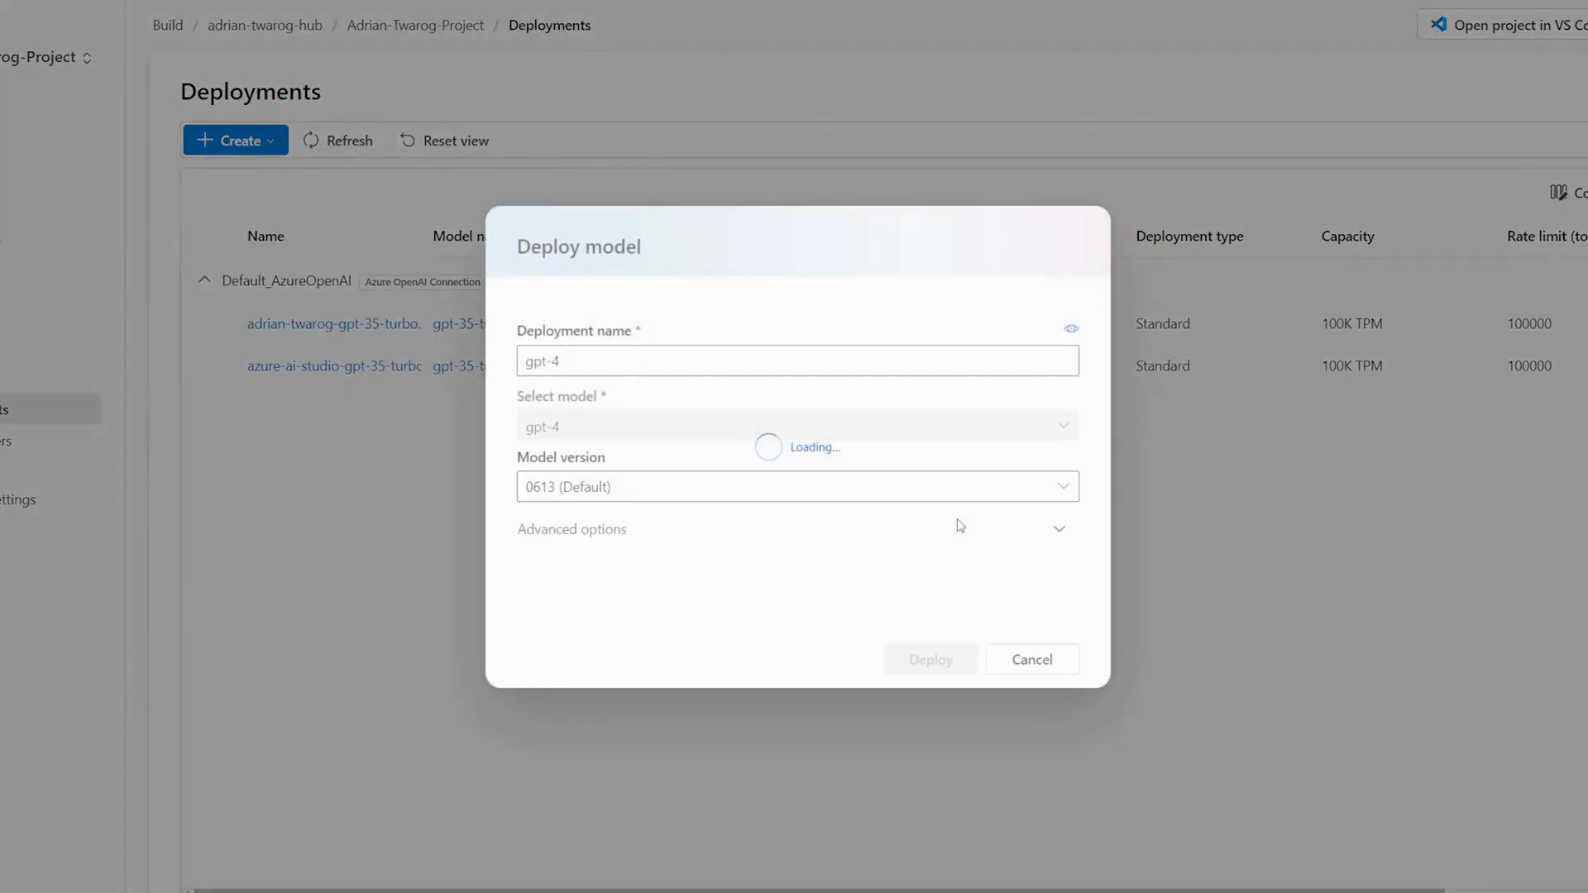
pyautogui.click(622, 395)
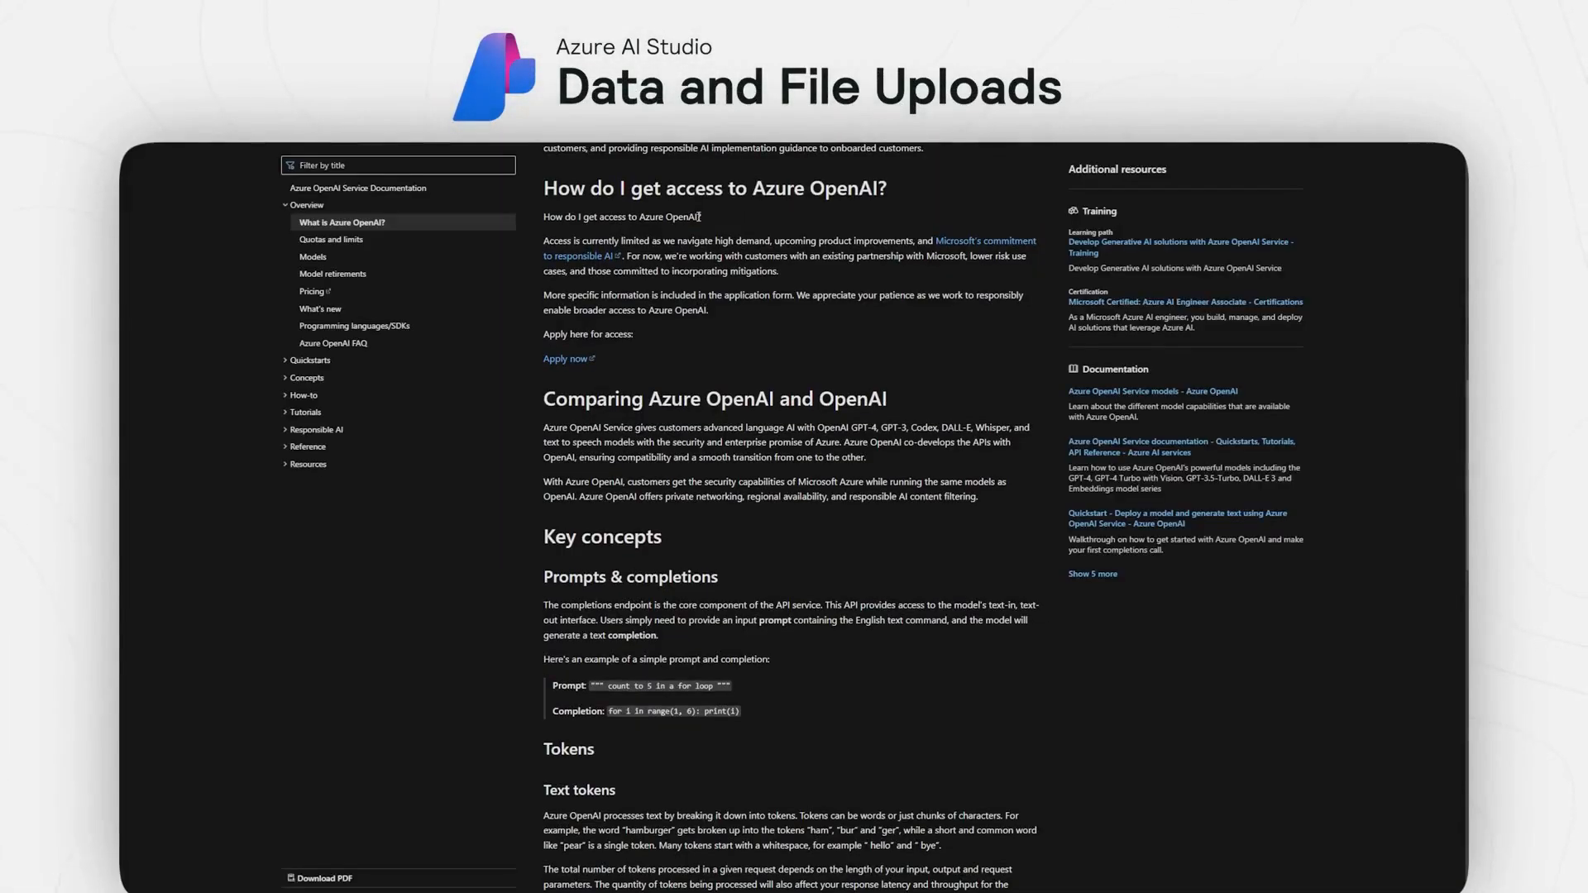
pyautogui.scroll(1, 713, 254)
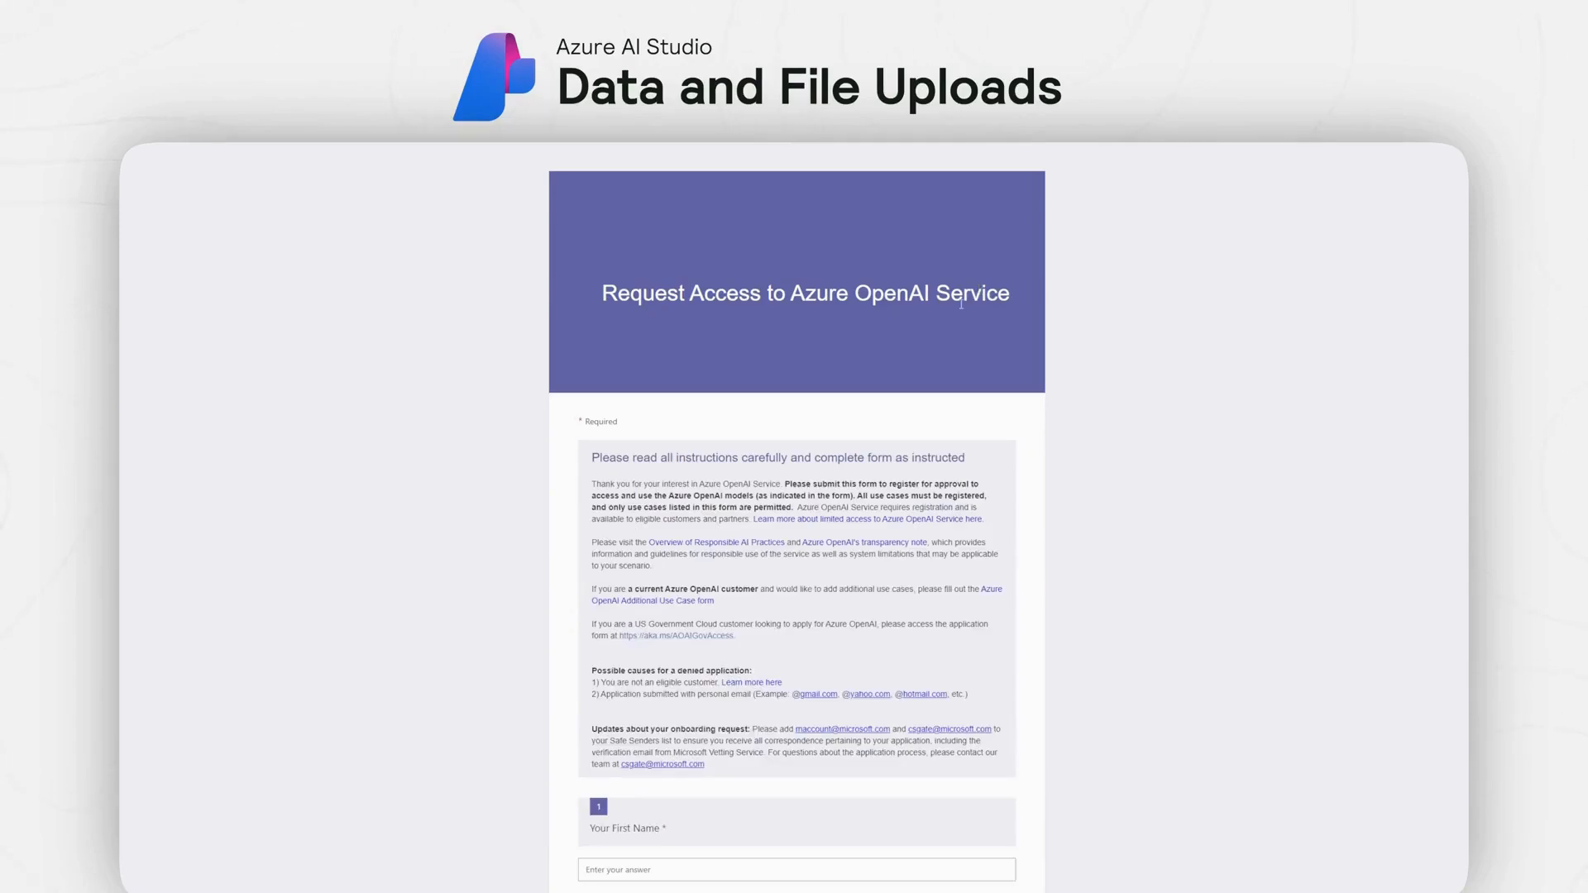
# Step: Read through the Request Access to Azure OpenAI Service form and the onboarding email in Gmail
pyautogui.hotkey('ctrl', '+')
pyautogui.hotkey('ctrl', '+')
pyautogui.scroll(-1, 1002, 342)
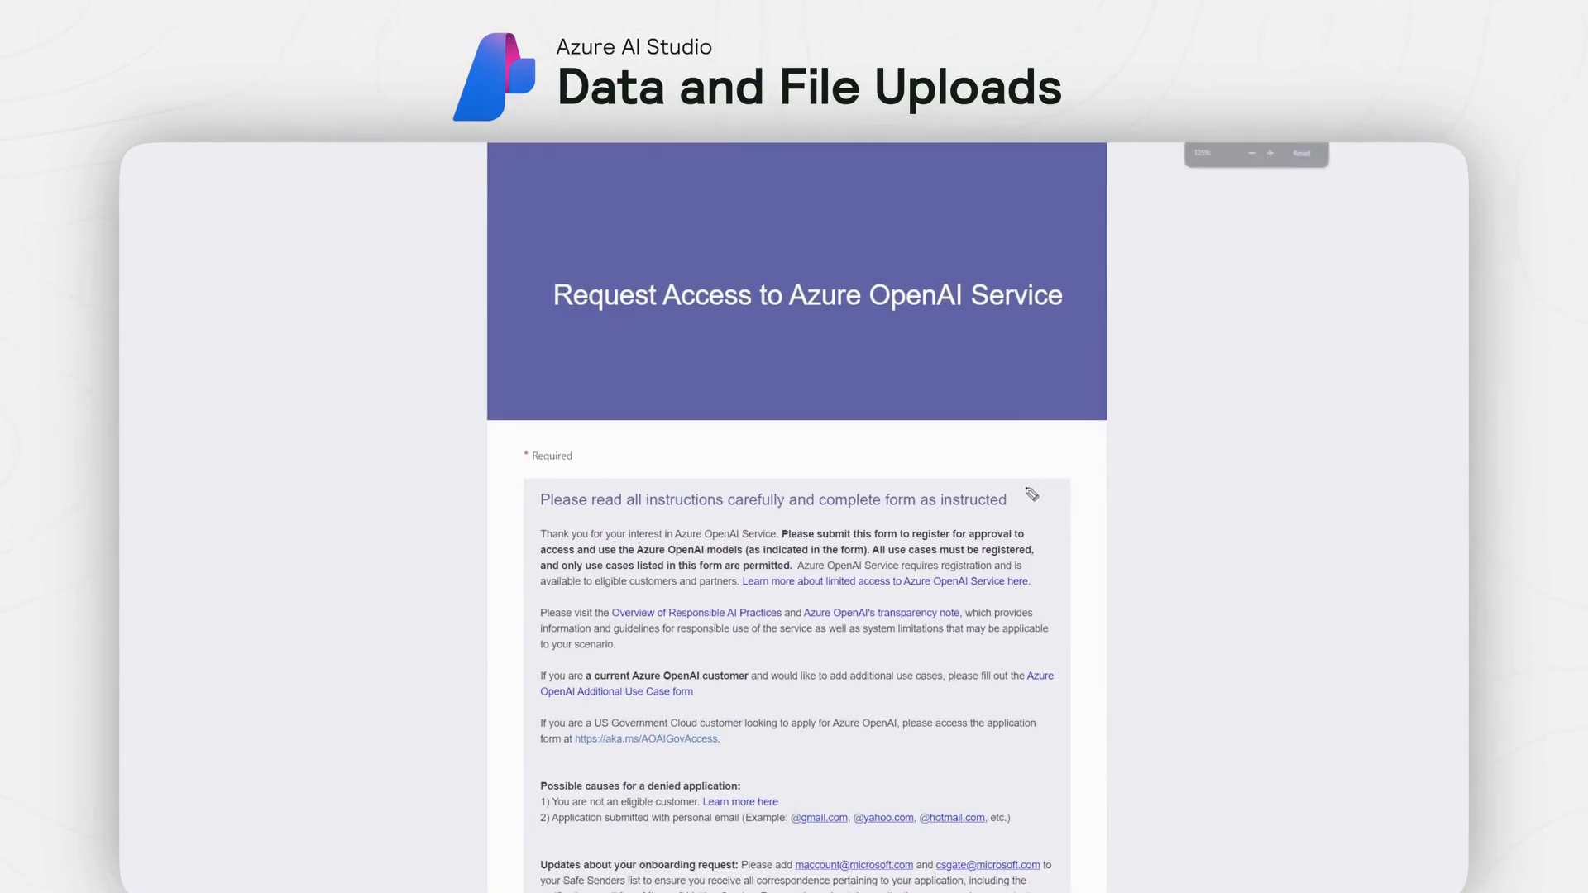
pyautogui.moveTo(497, 451); pyautogui.dragTo(1124, 424)
pyautogui.scroll(-20, 797, 513)
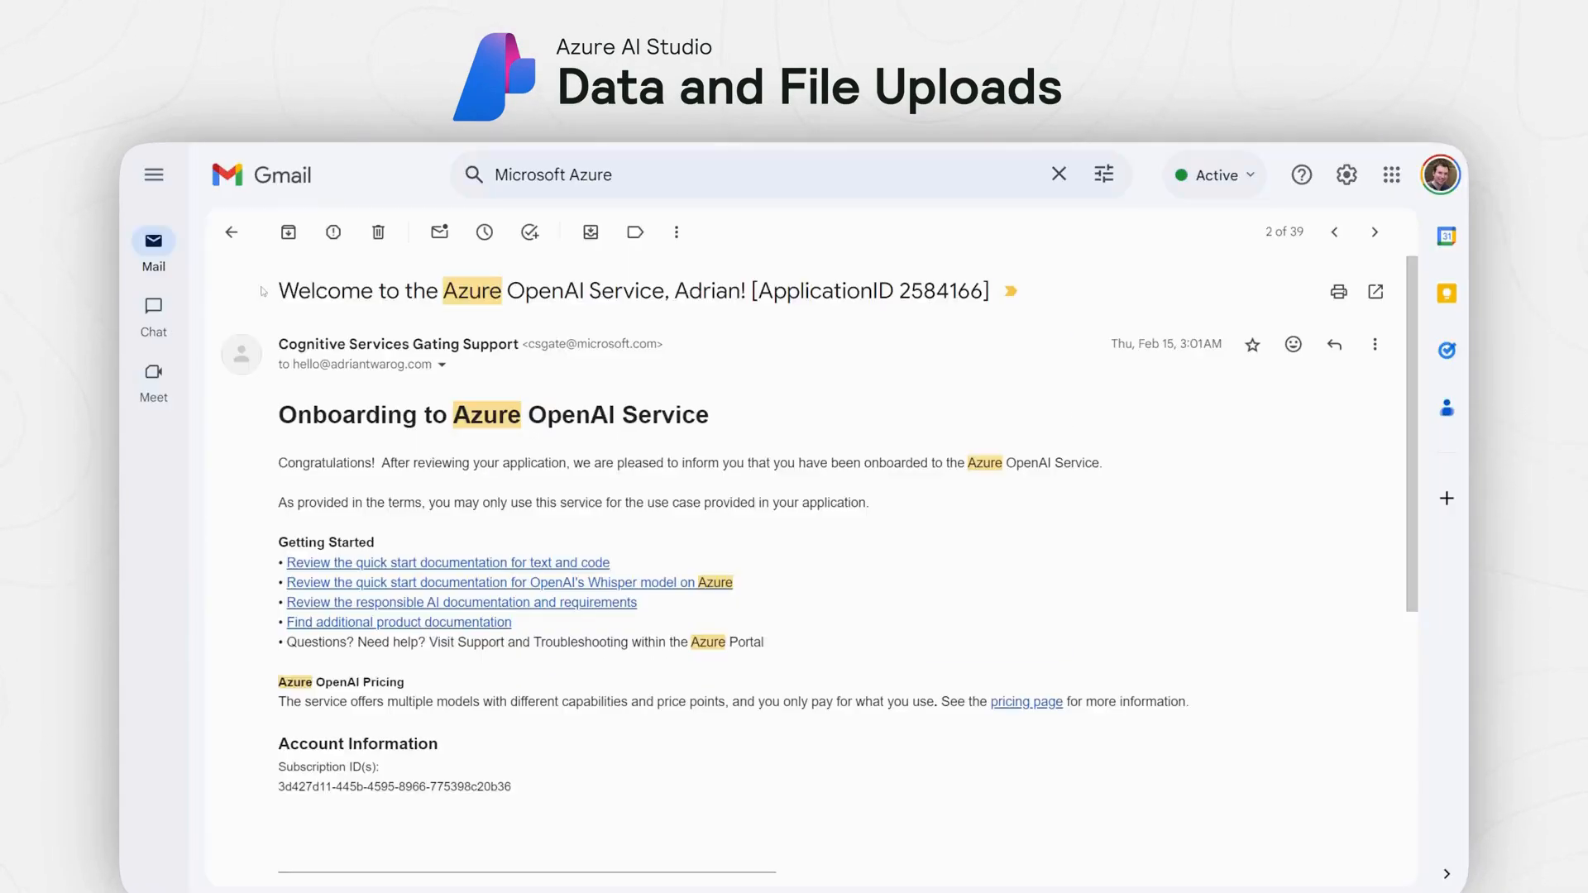
pyautogui.moveTo(263, 291); pyautogui.dragTo(836, 291)
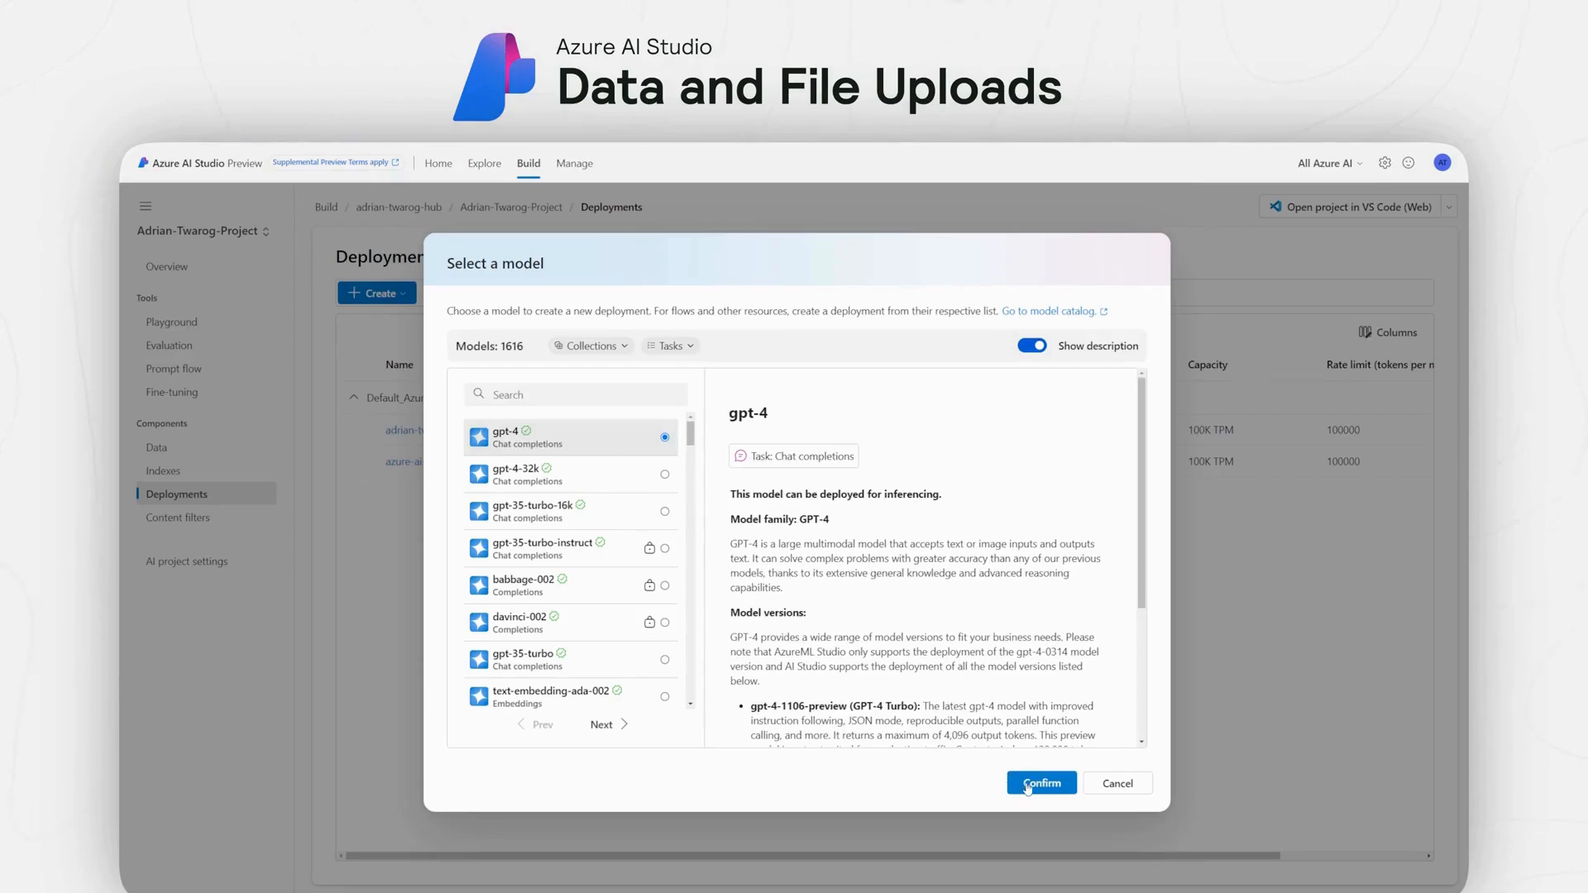
# Step: In Azure AI Studio, deploy the gpt-4 model with the name gpt-4 and version 0613 (Default)
pyautogui.click(1028, 785)
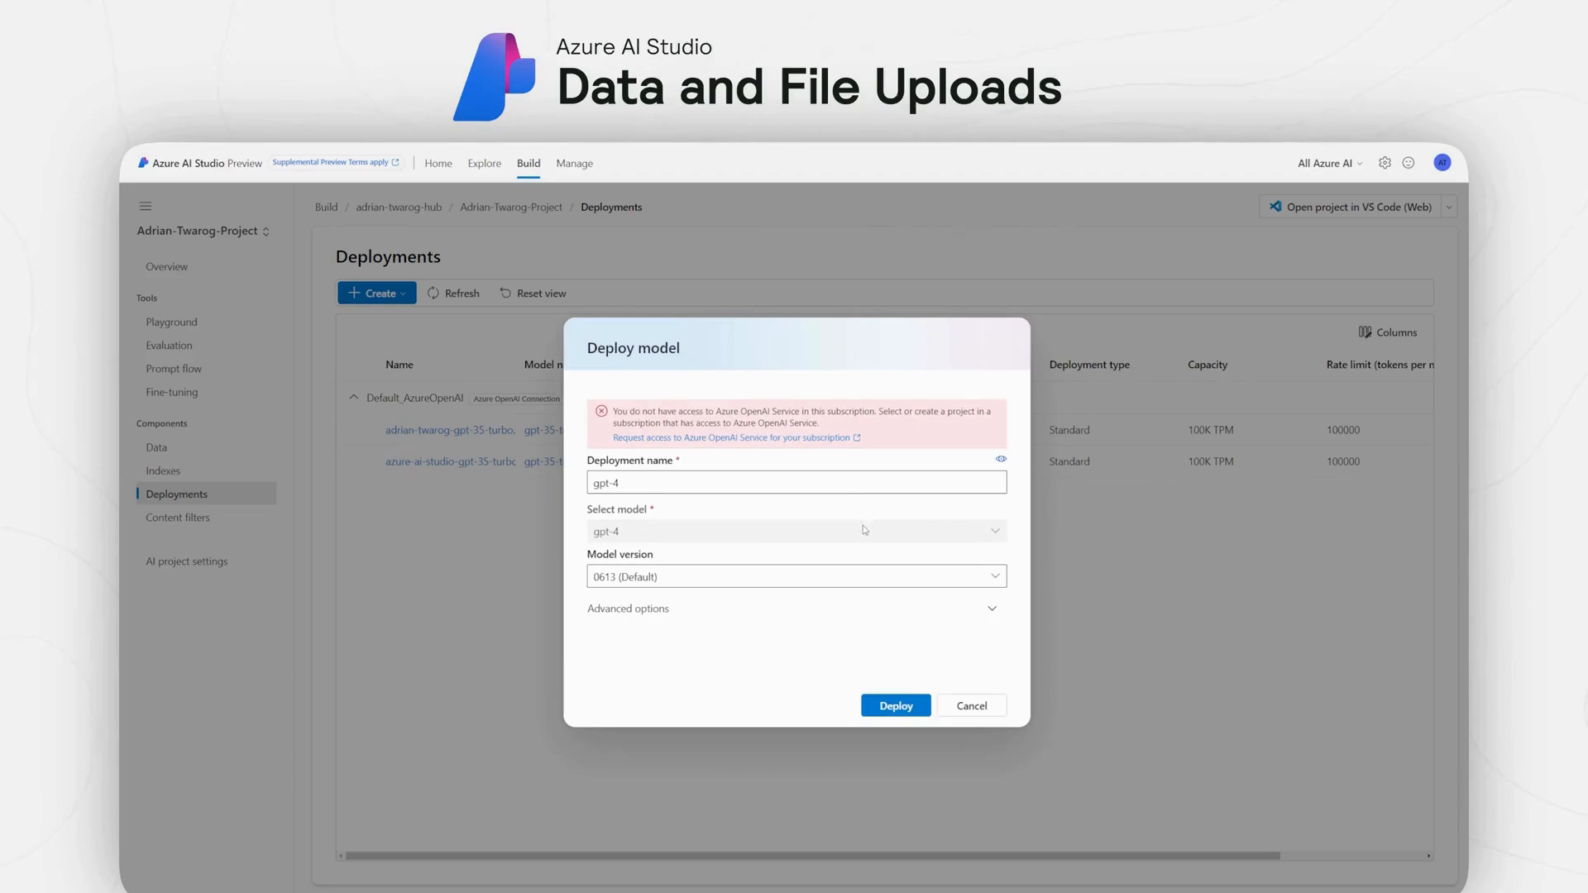
pyautogui.click(997, 576)
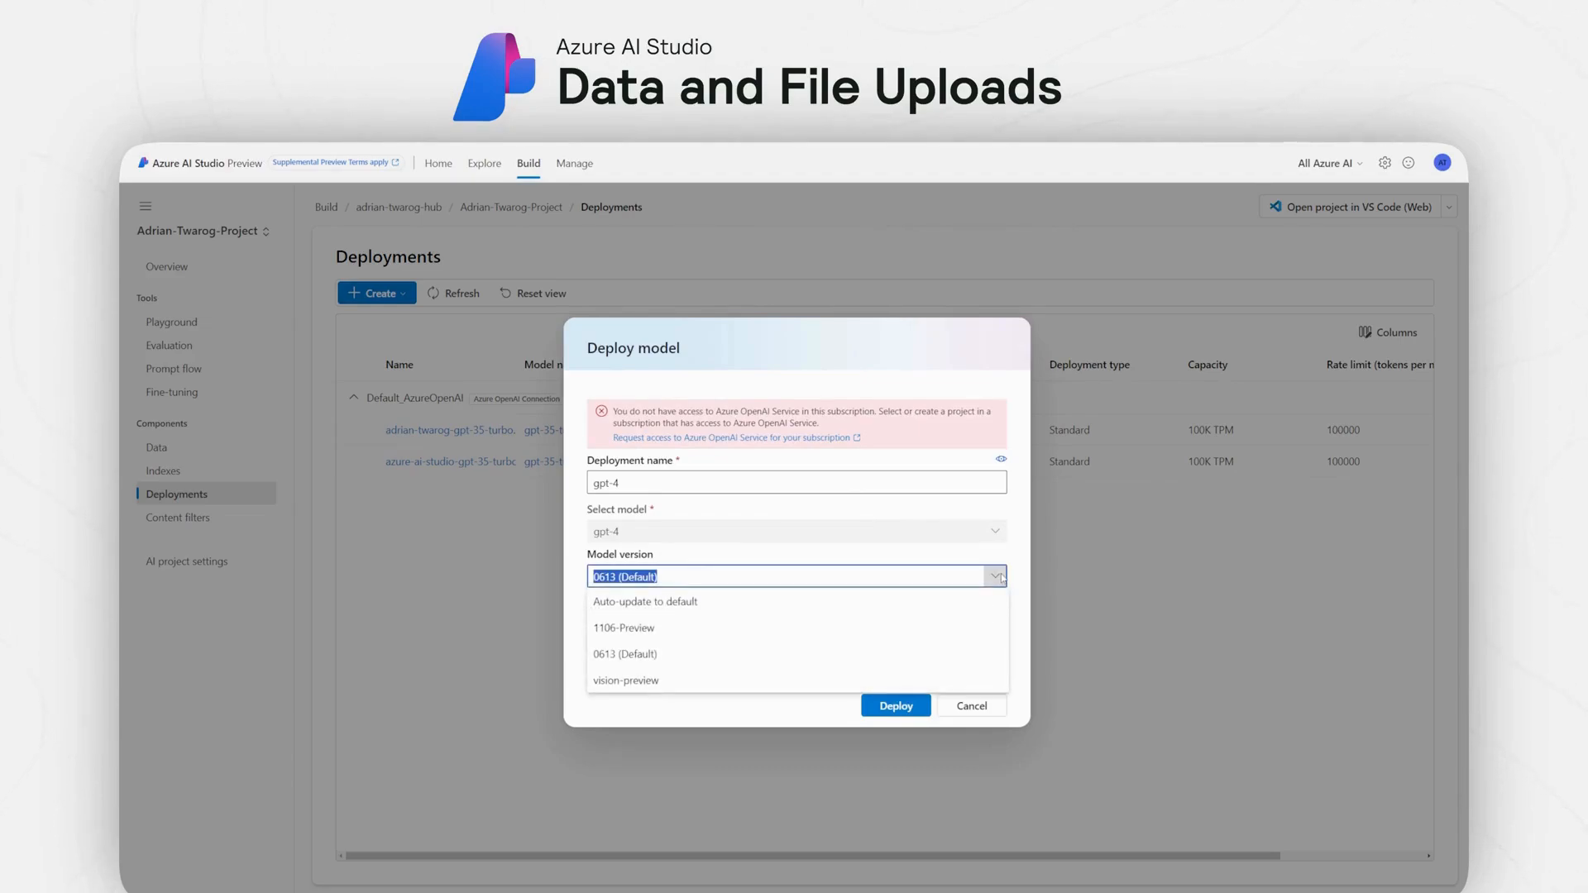
pyautogui.click(995, 579)
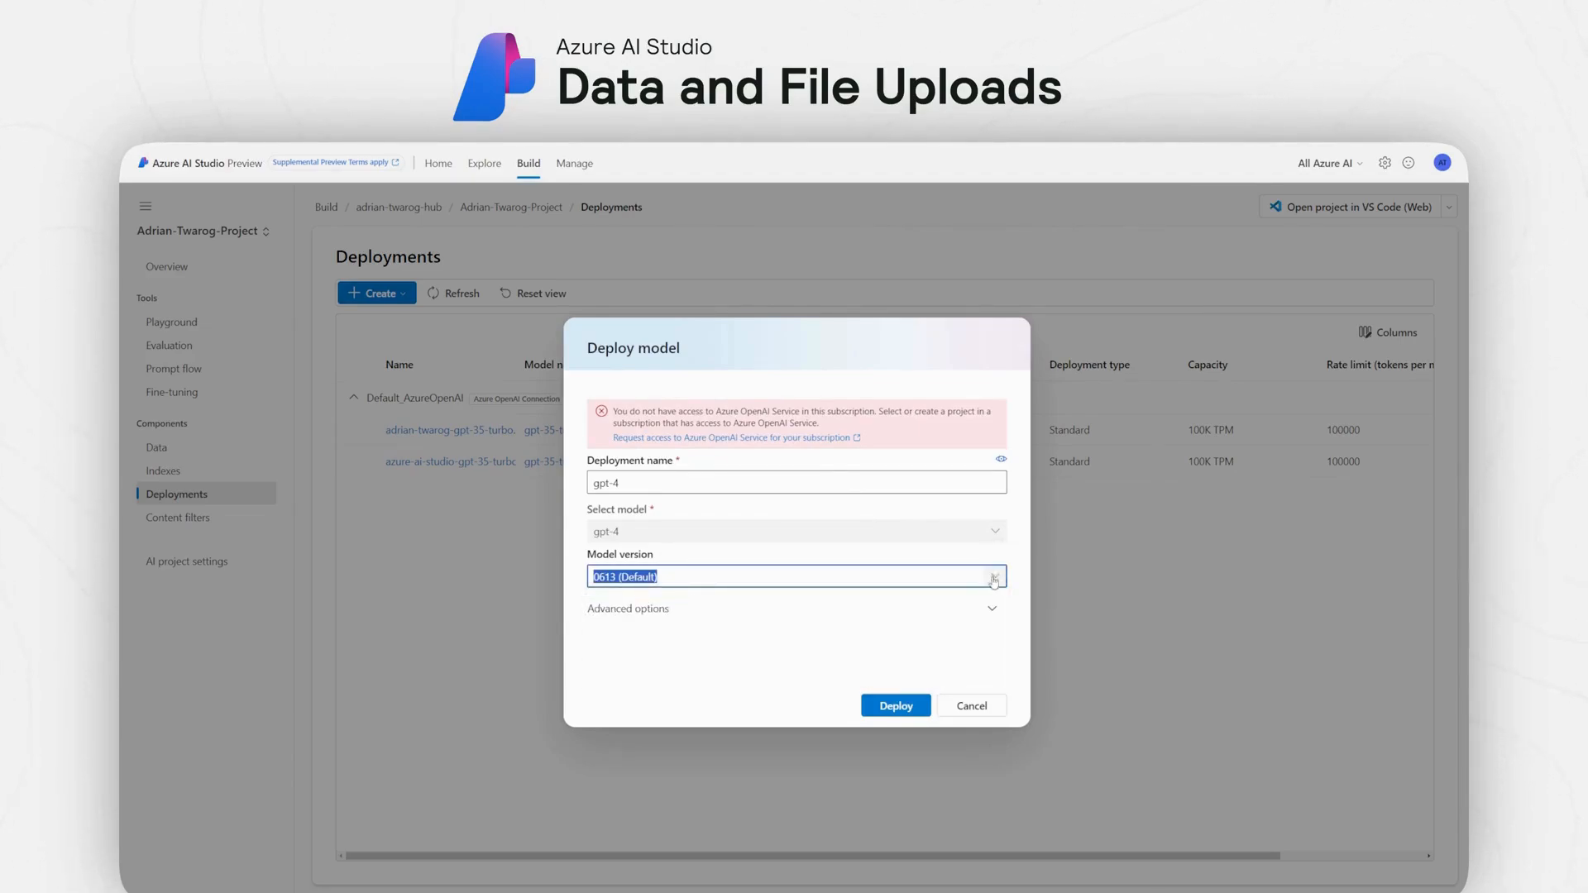
pyautogui.click(885, 707)
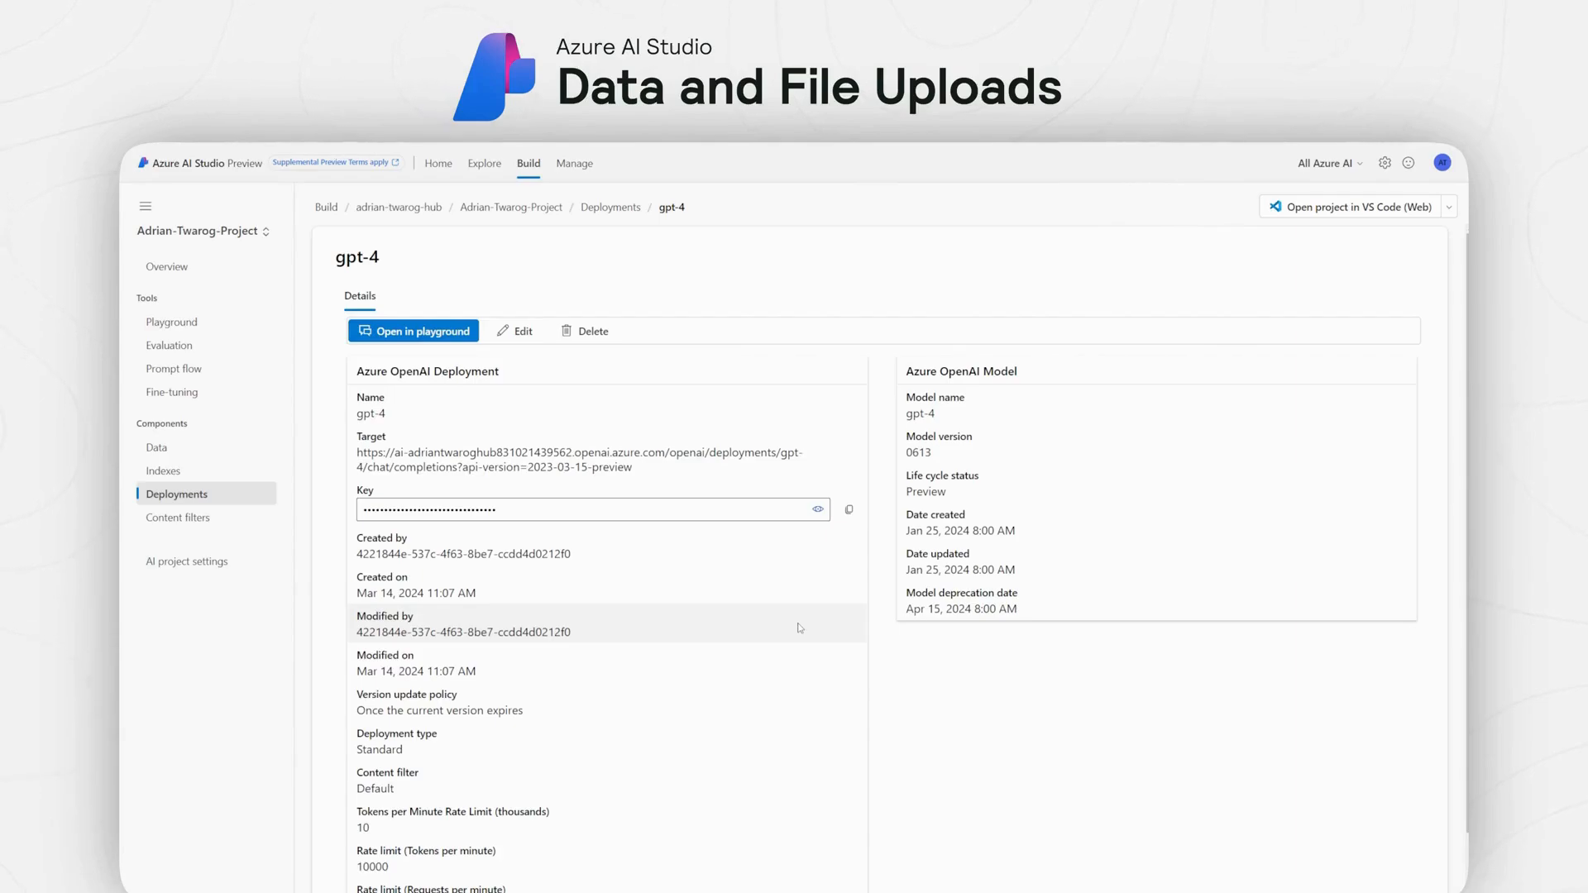
# Step: Open the playground from the new deployment's details and select gpt-4 as the chat deployment
pyautogui.scroll(-1, 804, 635)
pyautogui.click(416, 262)
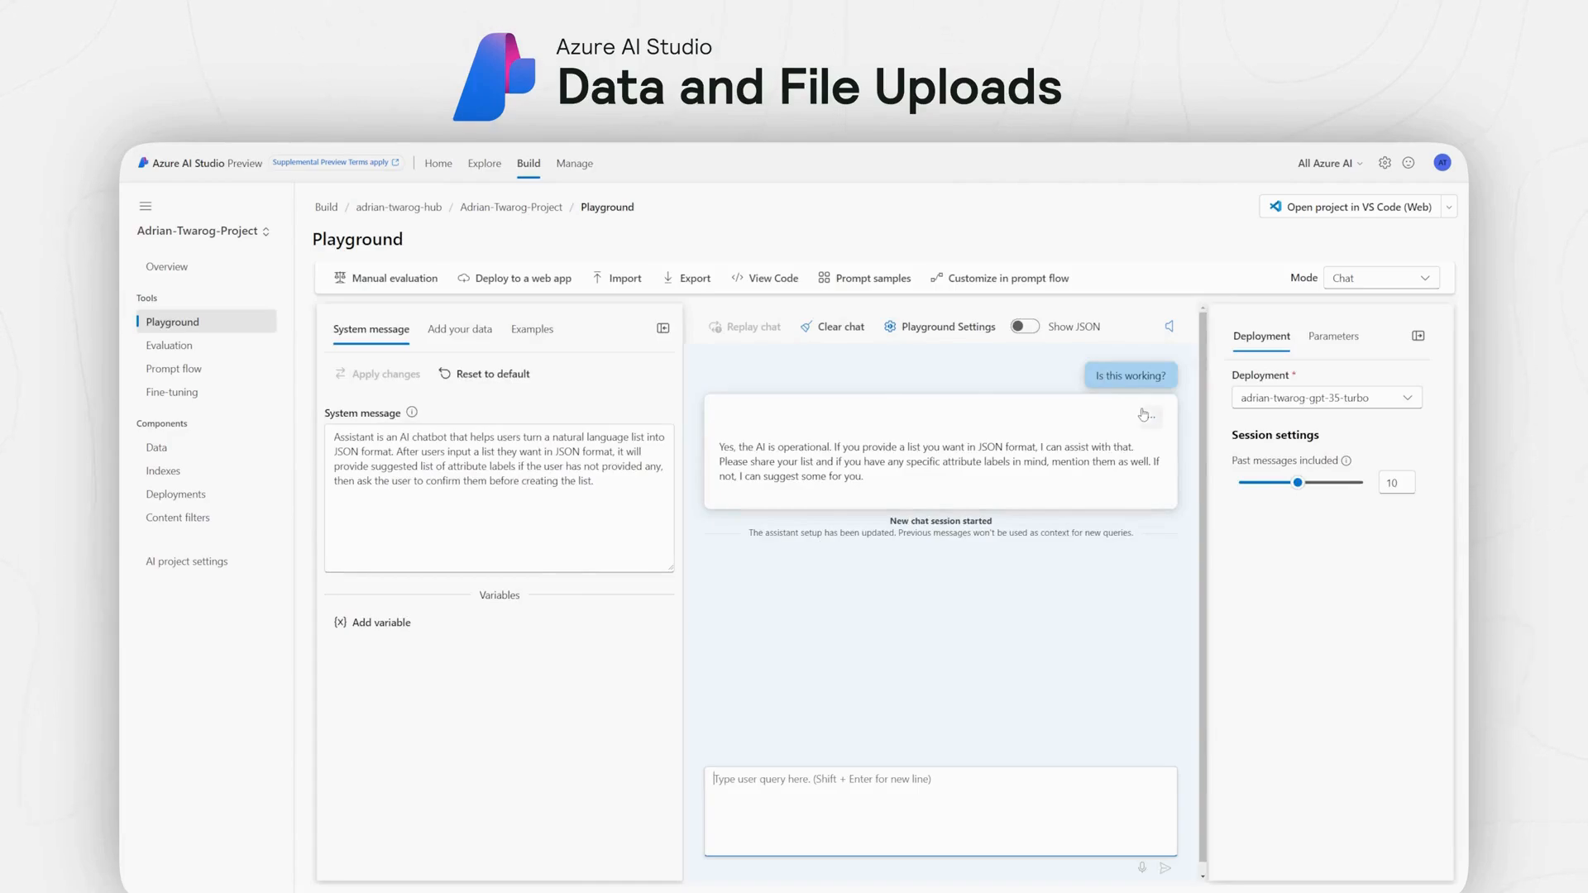
pyautogui.moveTo(1228, 424)
pyautogui.mouseDown()
pyautogui.moveTo(1390, 441)
pyautogui.moveTo(1379, 359)
pyautogui.moveTo(1223, 415)
pyautogui.moveTo(1301, 415)
pyautogui.mouseUp()
pyautogui.press('Escape')
pyautogui.click(1358, 397)
pyautogui.click(1322, 477)
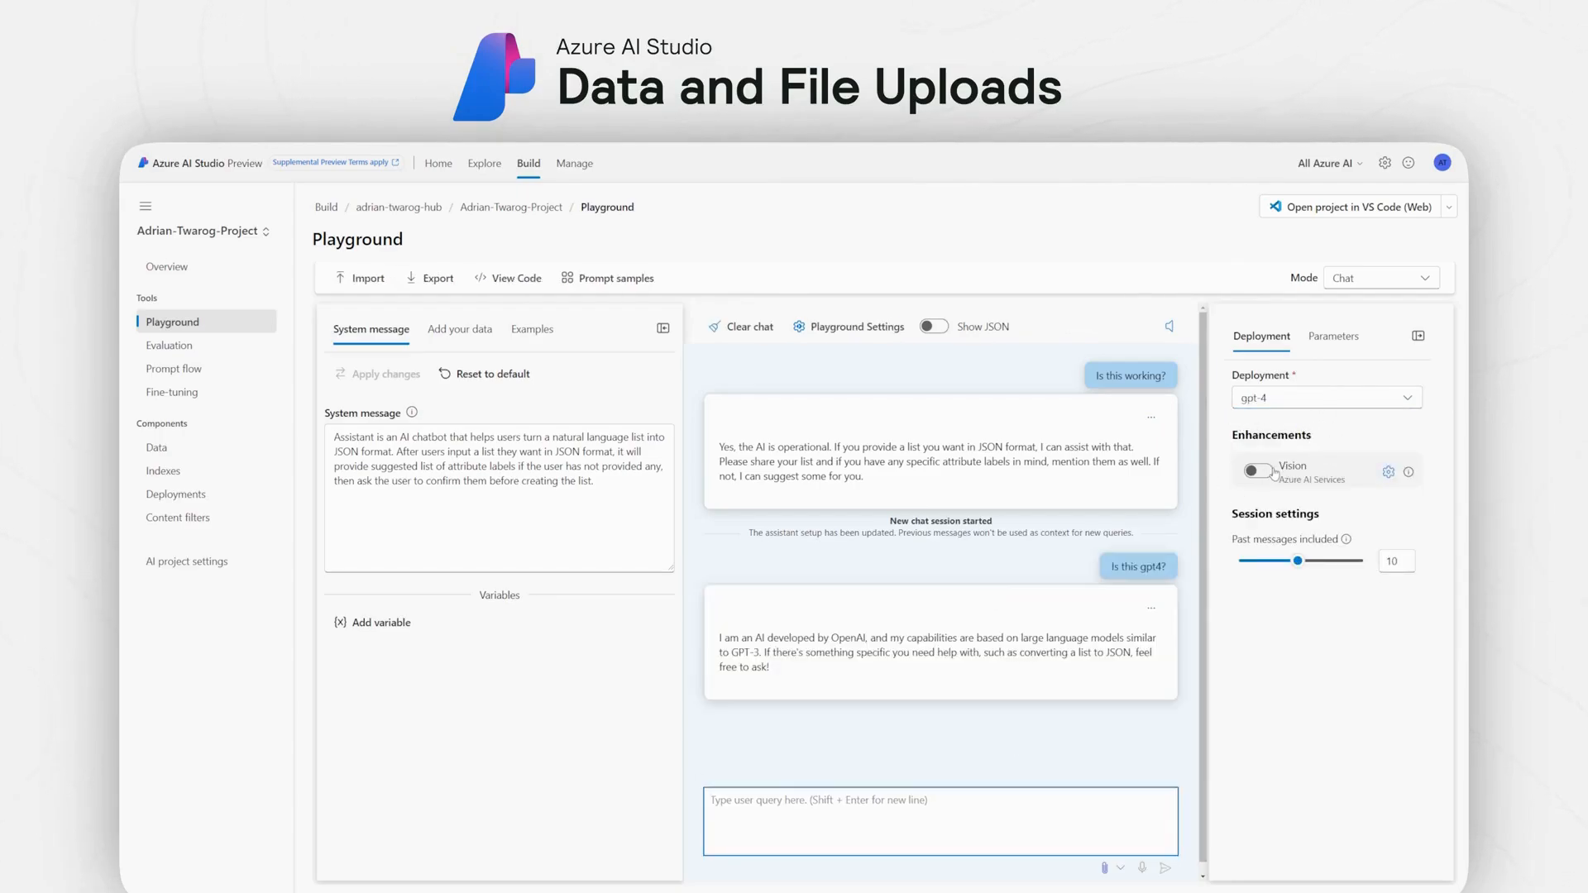
# Step: Try to enable the Vision enhancement for the gpt-4 deployment and dismiss its settings
pyautogui.click(1267, 477)
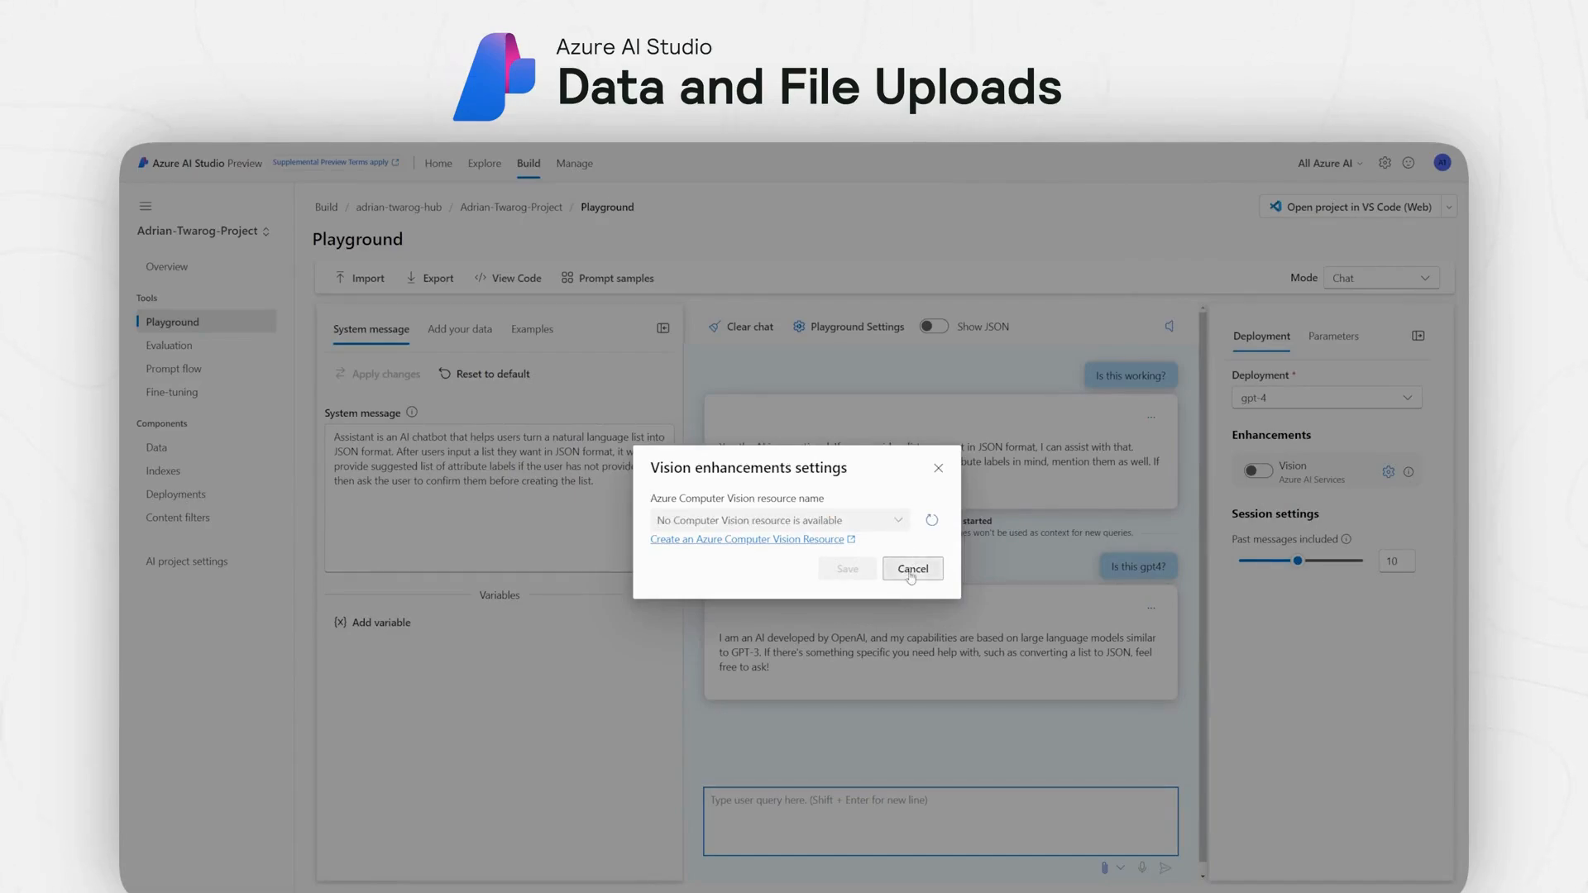
pyautogui.click(912, 570)
pyautogui.moveTo(1294, 498)
pyautogui.mouseDown()
pyautogui.moveTo(1403, 432)
pyautogui.moveTo(1231, 506)
pyautogui.mouseUp()
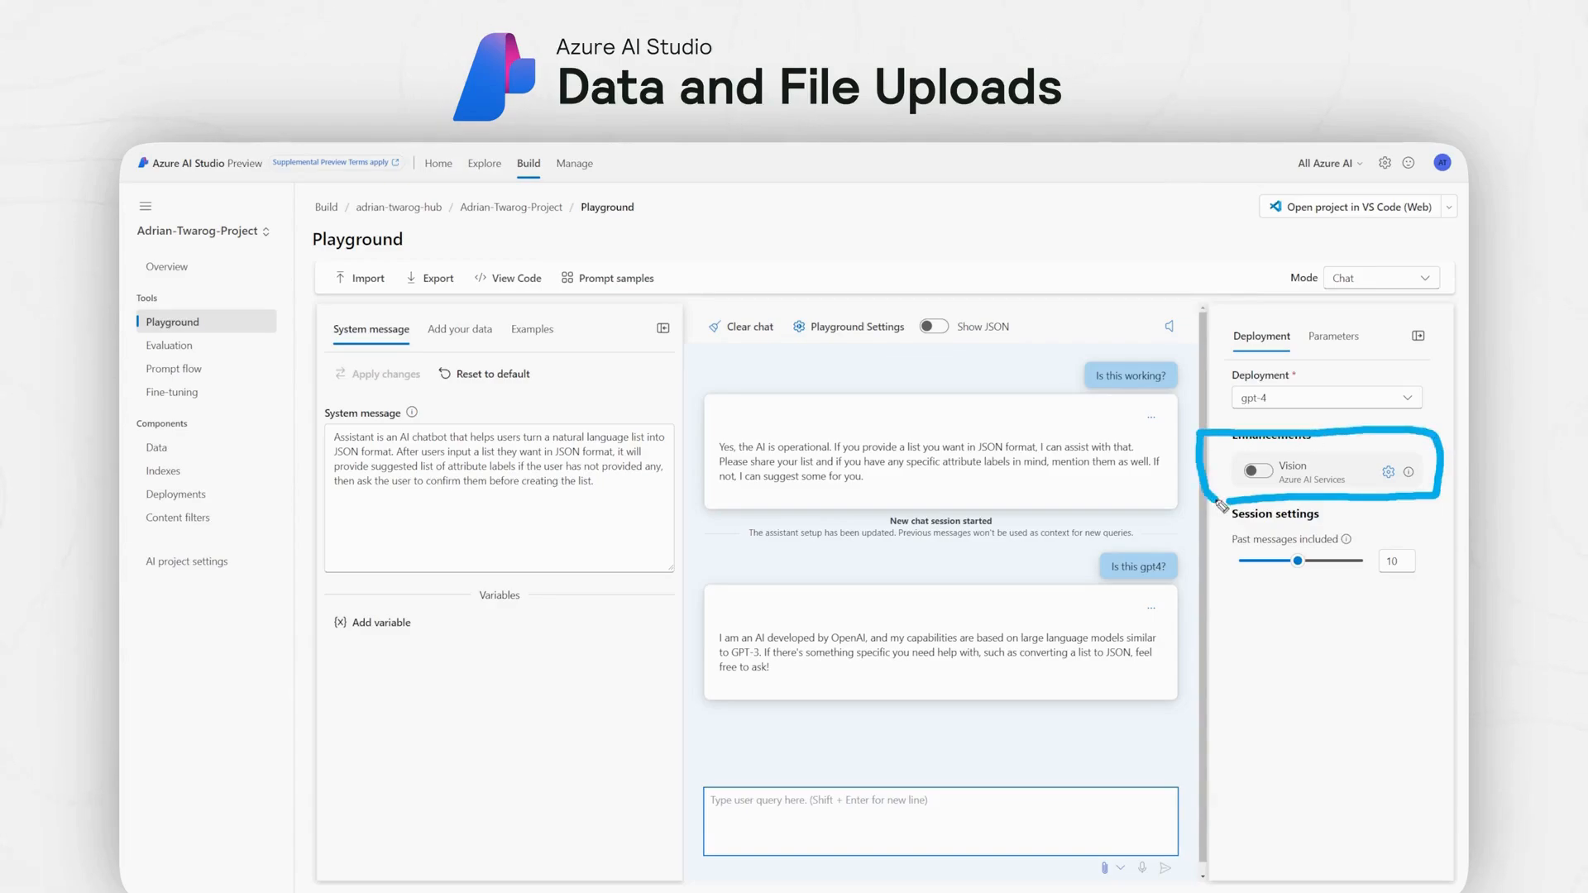
pyautogui.press('Escape')
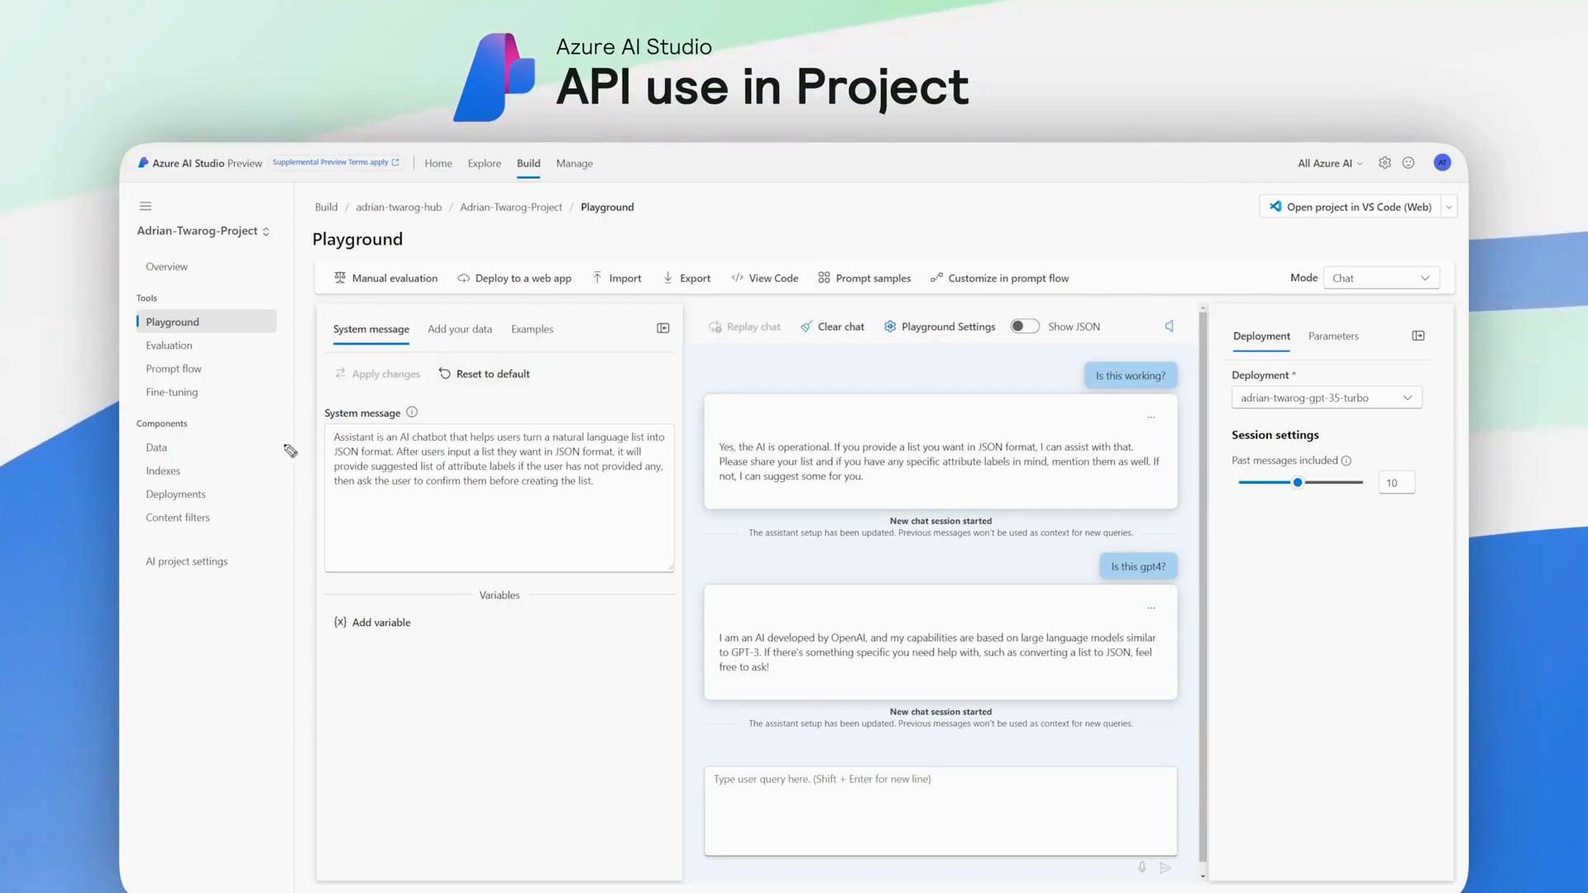
# Step: Go to the project's deployments and open the details of the first gpt-35-turbo deployment
pyautogui.moveTo(275, 479); pyautogui.dragTo(153, 519)
pyautogui.press('Escape')
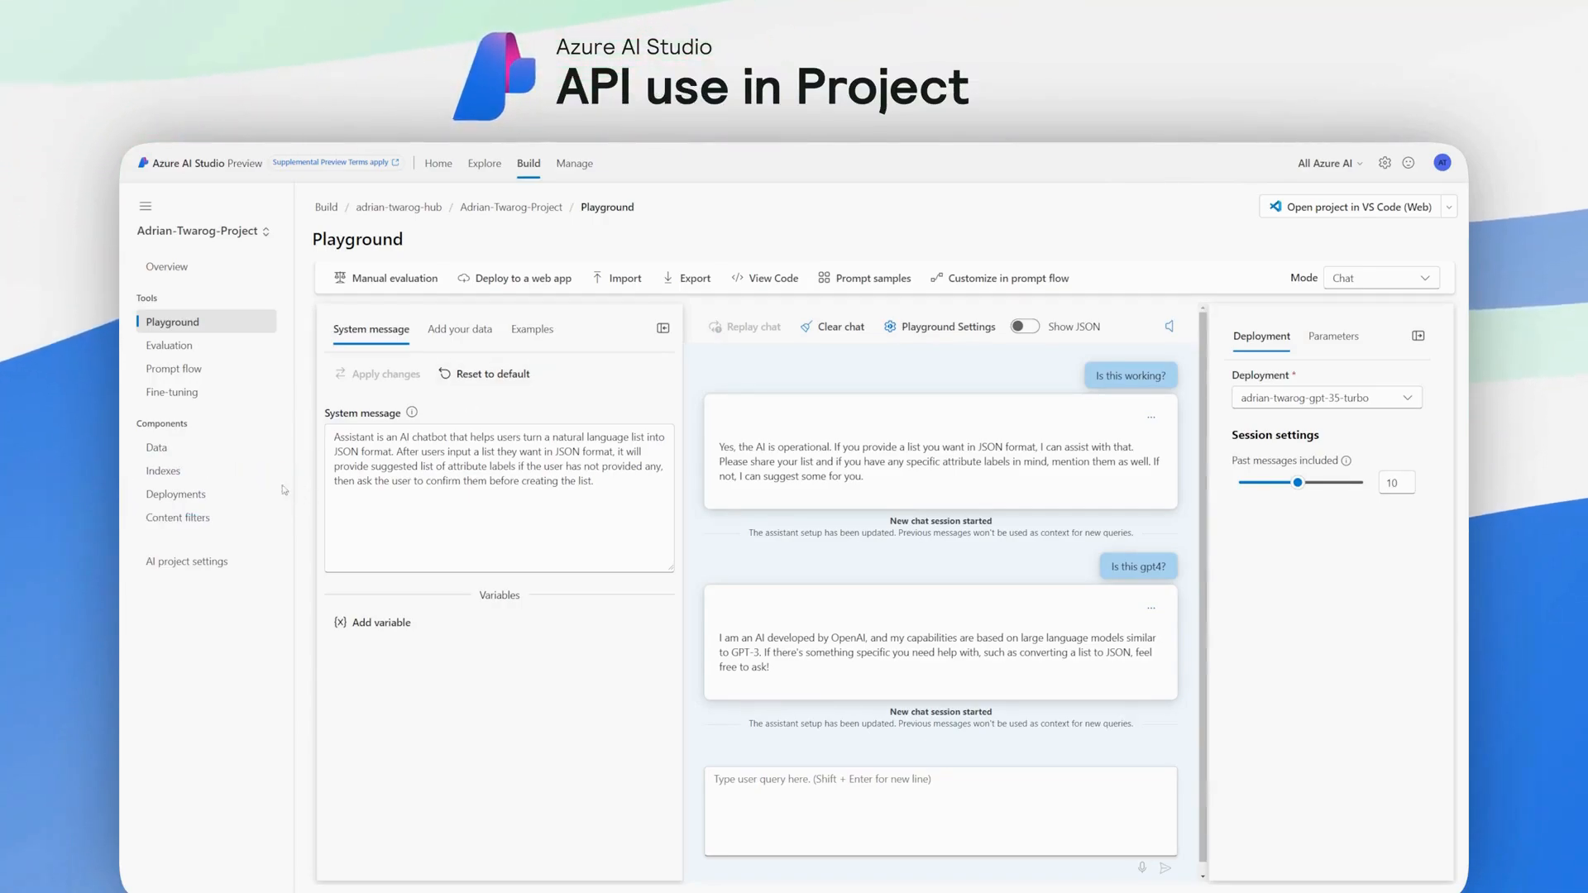
pyautogui.click(176, 494)
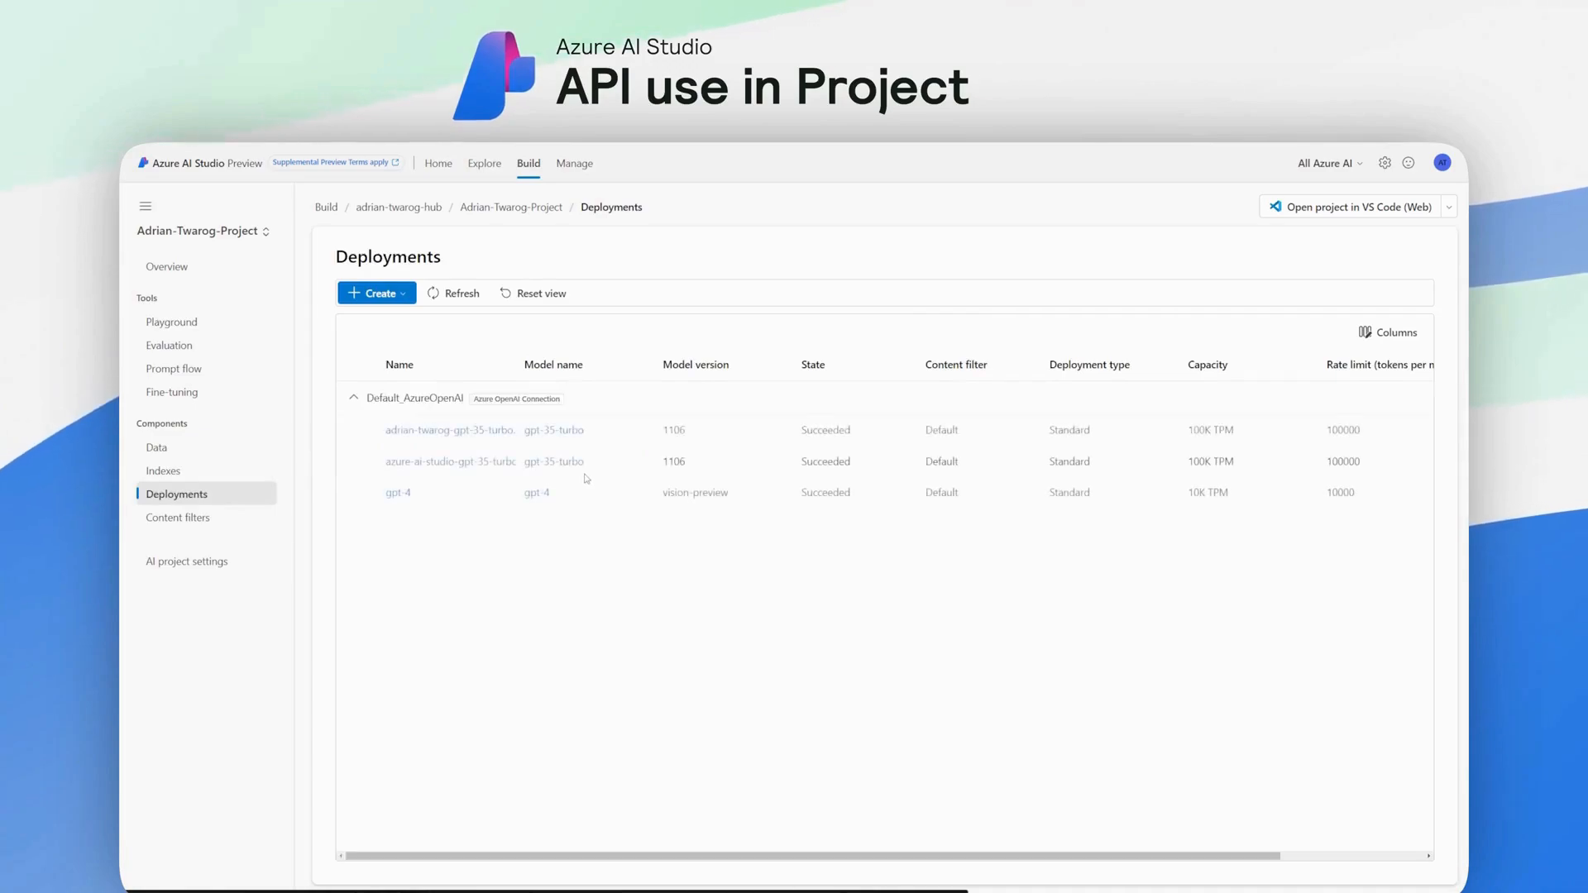
pyautogui.moveTo(377, 445); pyautogui.dragTo(539, 446)
pyautogui.press('Escape')
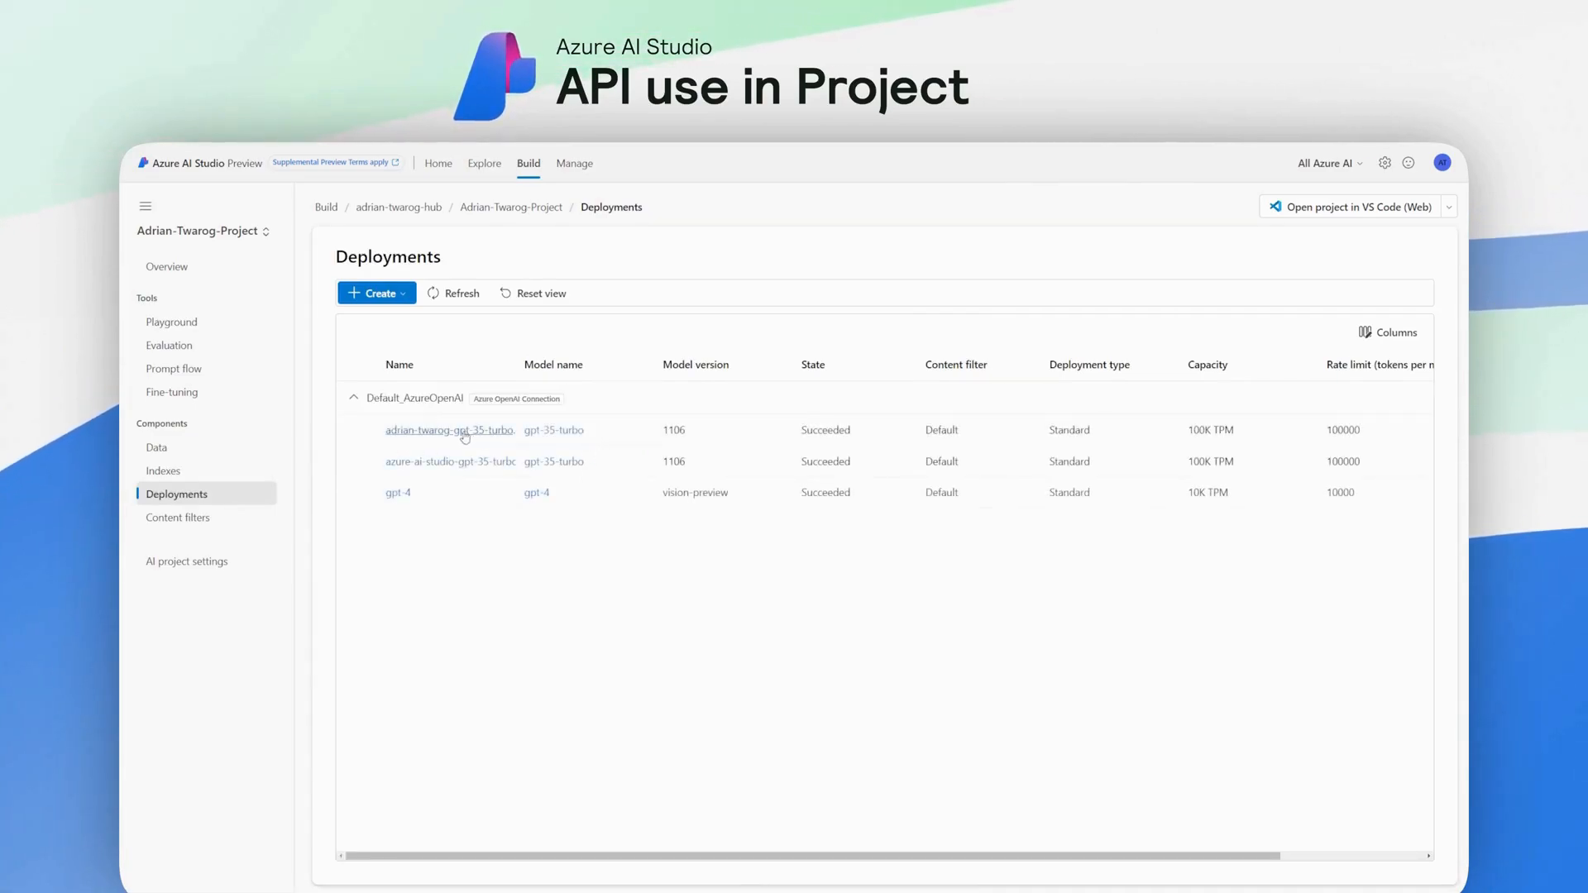
pyautogui.click(463, 430)
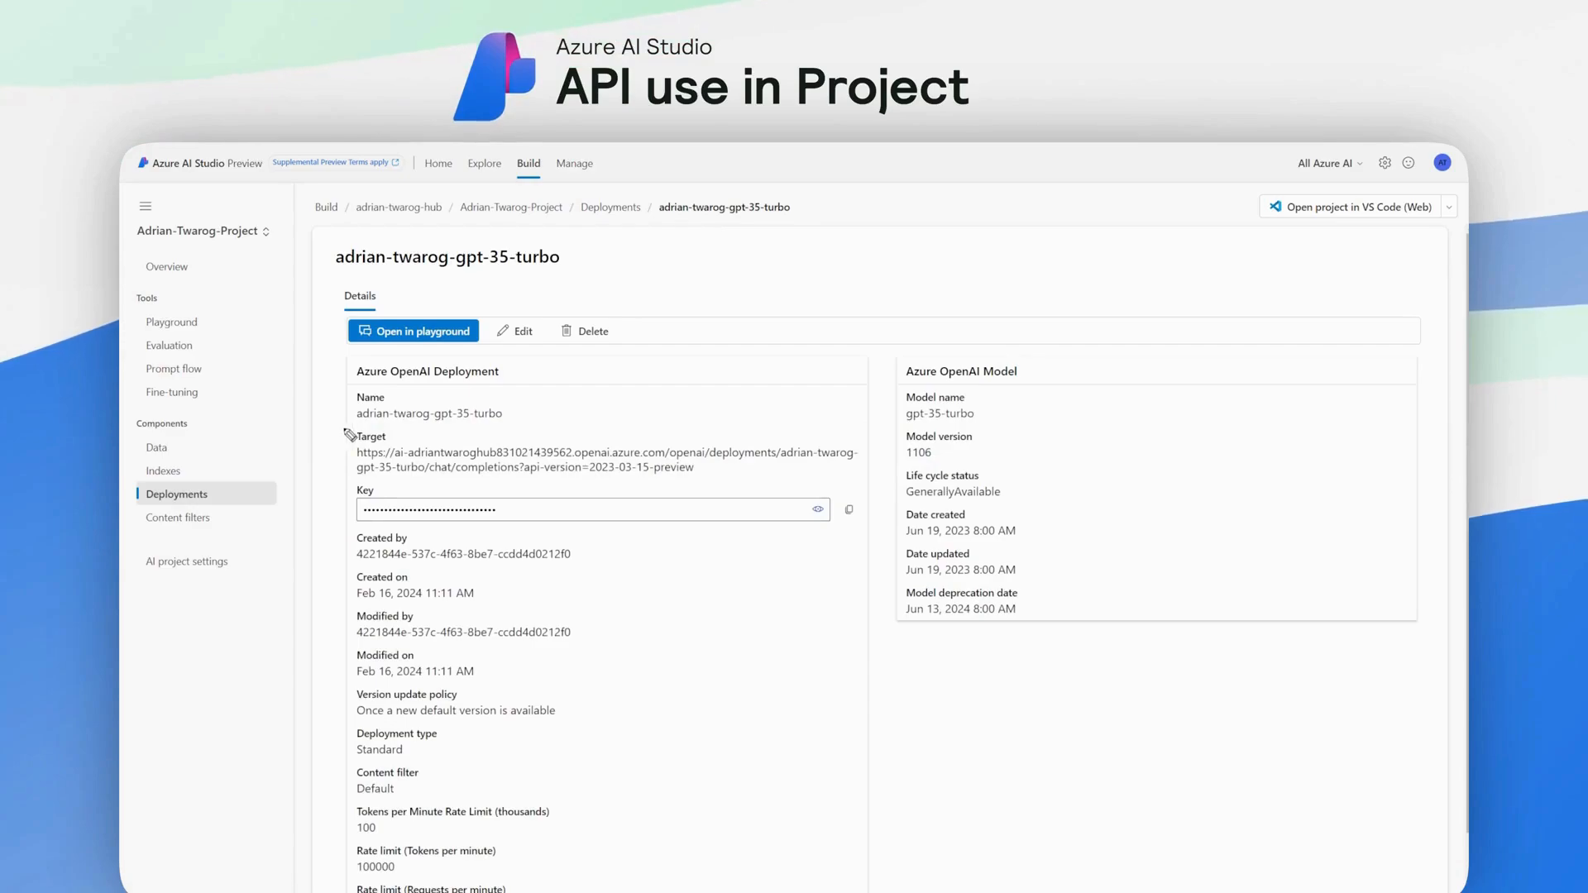
# Step: Review the gpt-35-turbo deployment's target URL, key field and remaining details
pyautogui.moveTo(354, 432)
pyautogui.mouseDown()
pyautogui.moveTo(875, 440)
pyautogui.moveTo(865, 490)
pyautogui.moveTo(368, 493)
pyautogui.moveTo(359, 433)
pyautogui.mouseUp()
pyautogui.press('Escape')
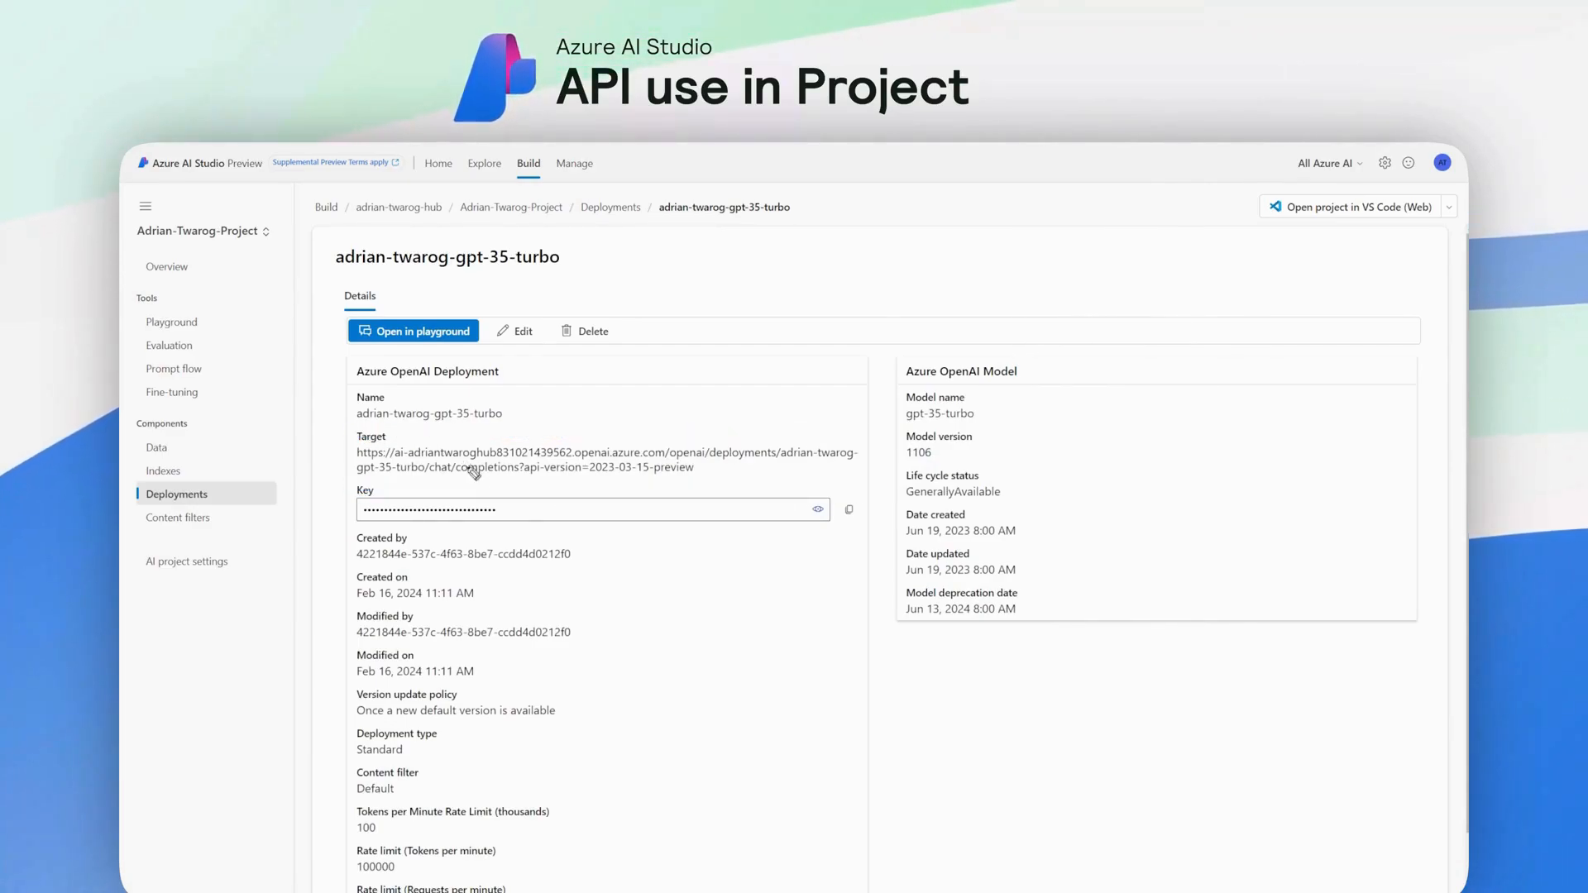
pyautogui.moveTo(596, 532); pyautogui.dragTo(636, 595)
pyautogui.moveTo(591, 548); pyautogui.dragTo(639, 536)
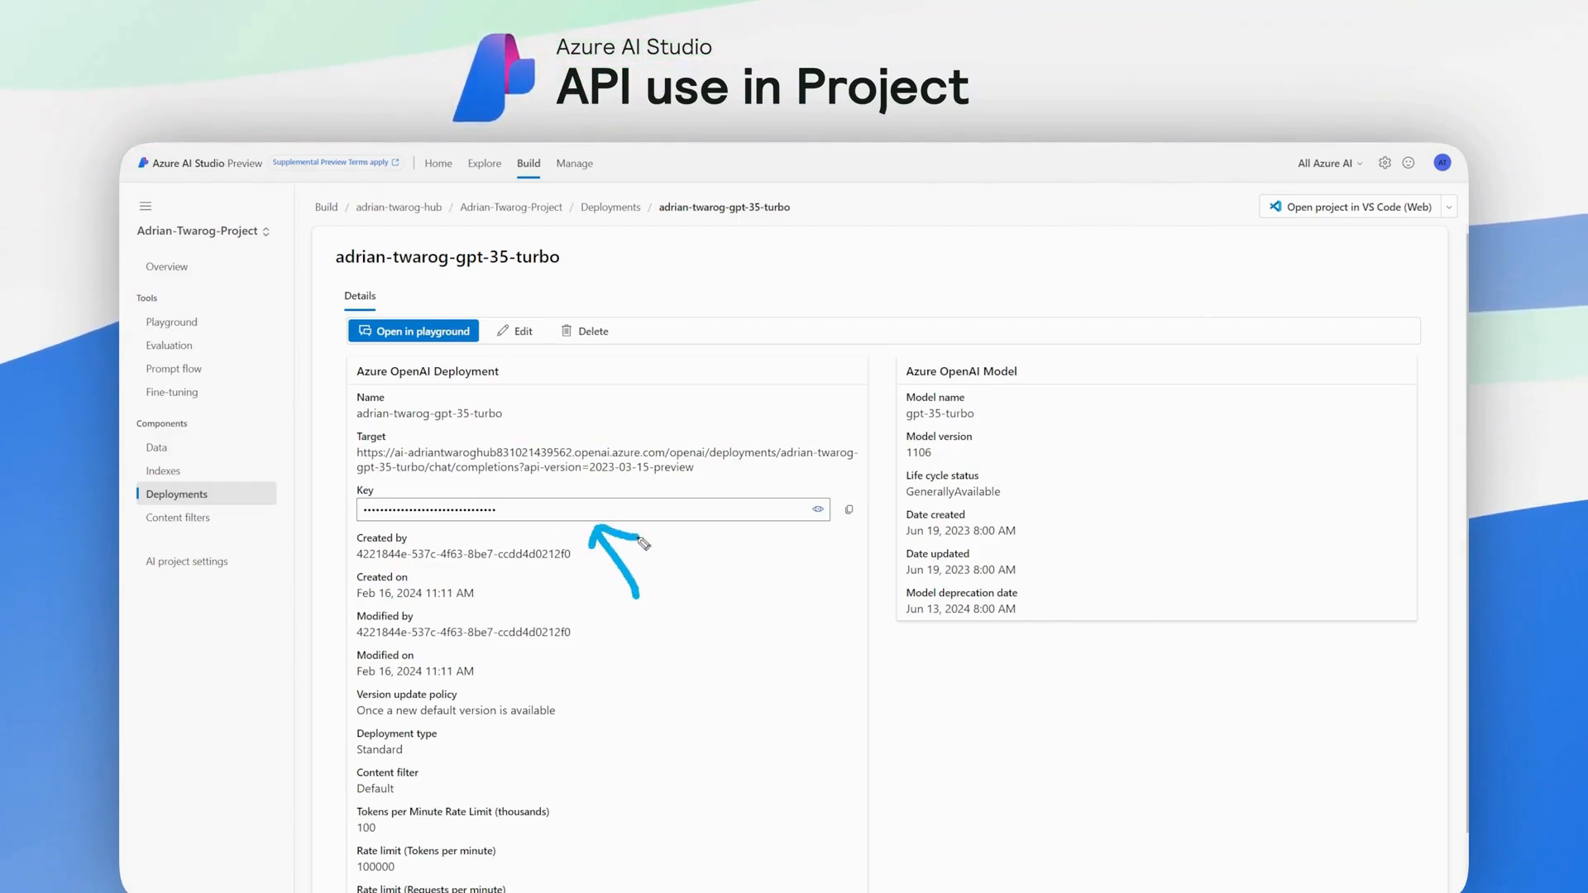
pyautogui.press('Escape')
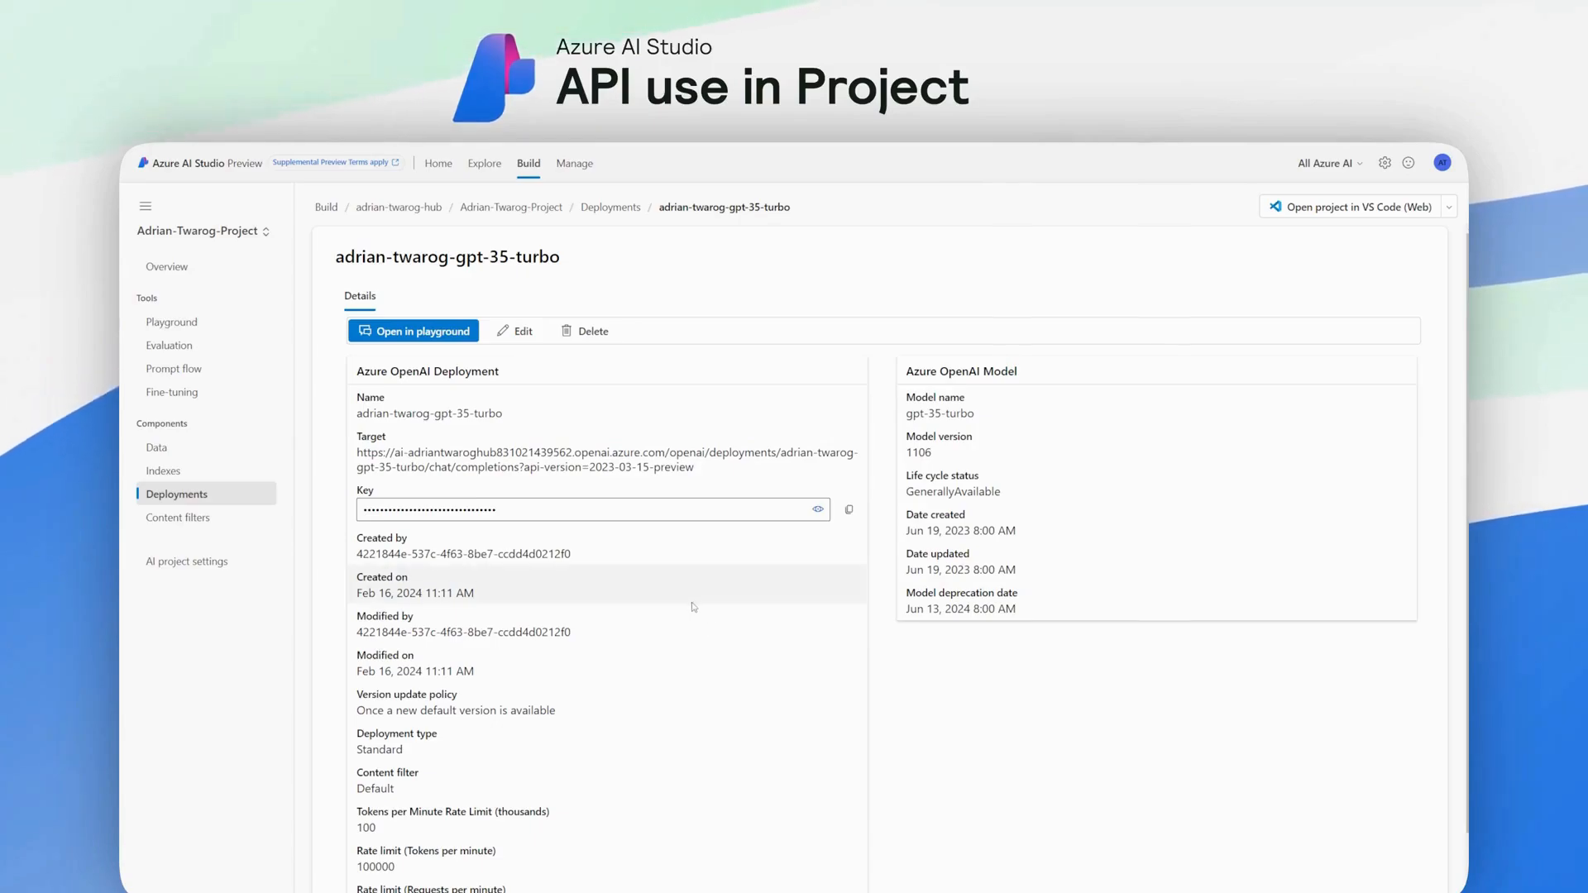
pyautogui.scroll(-1, 692, 603)
pyautogui.scroll(1, 688, 602)
# Step: Return to the playground and open the sample code for the current prompt and settings
pyautogui.moveTo(315, 370)
pyautogui.mouseDown()
pyautogui.moveTo(238, 321)
pyautogui.moveTo(263, 319)
pyautogui.mouseUp()
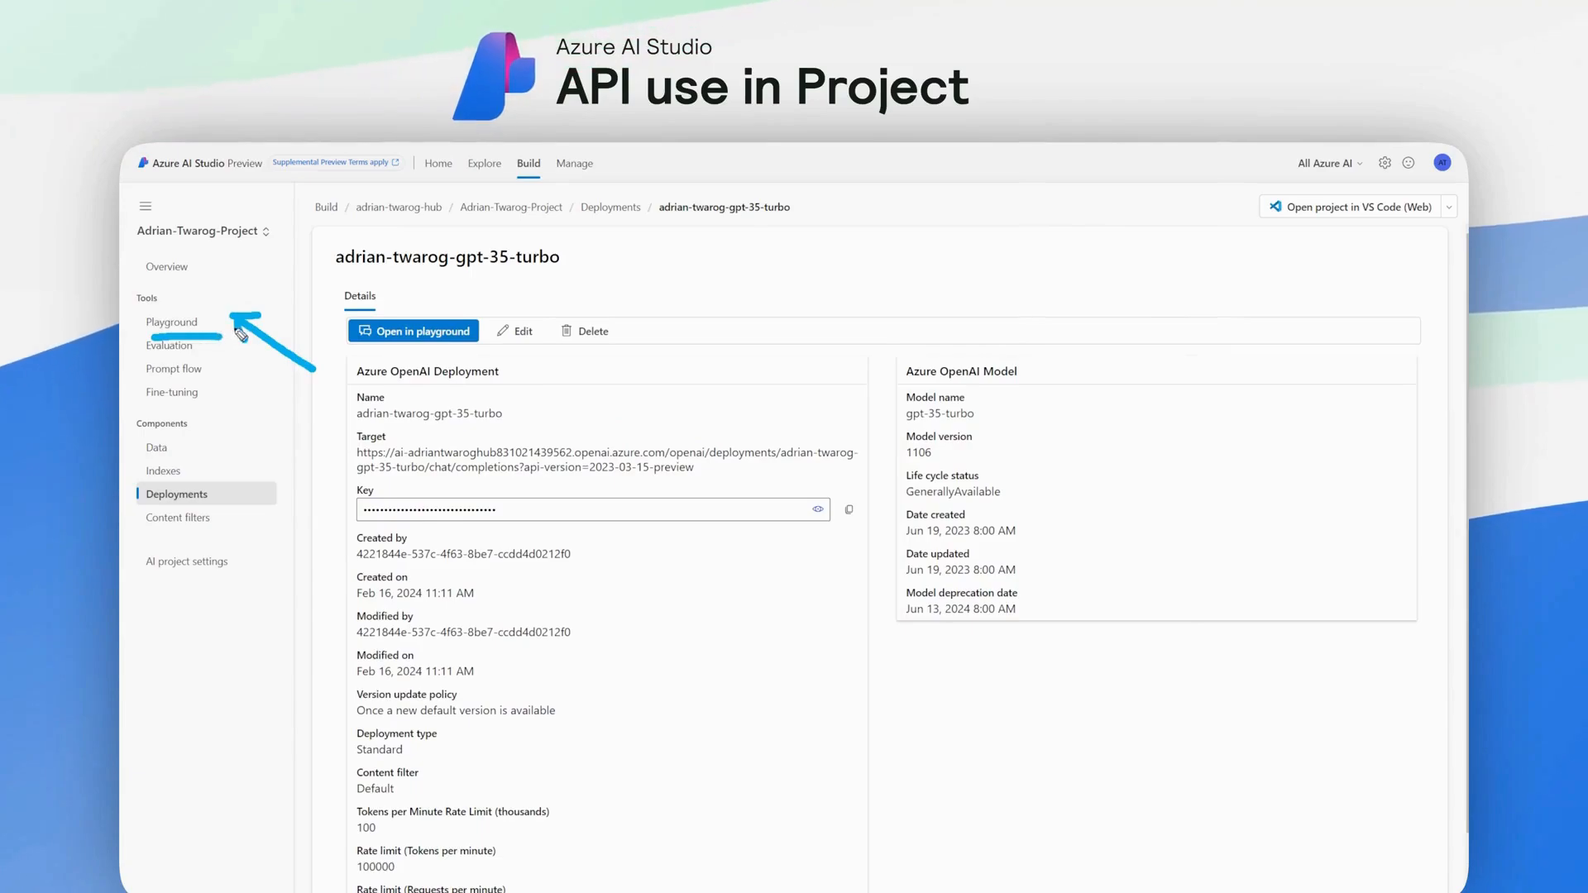
pyautogui.press('Escape')
pyautogui.click(172, 322)
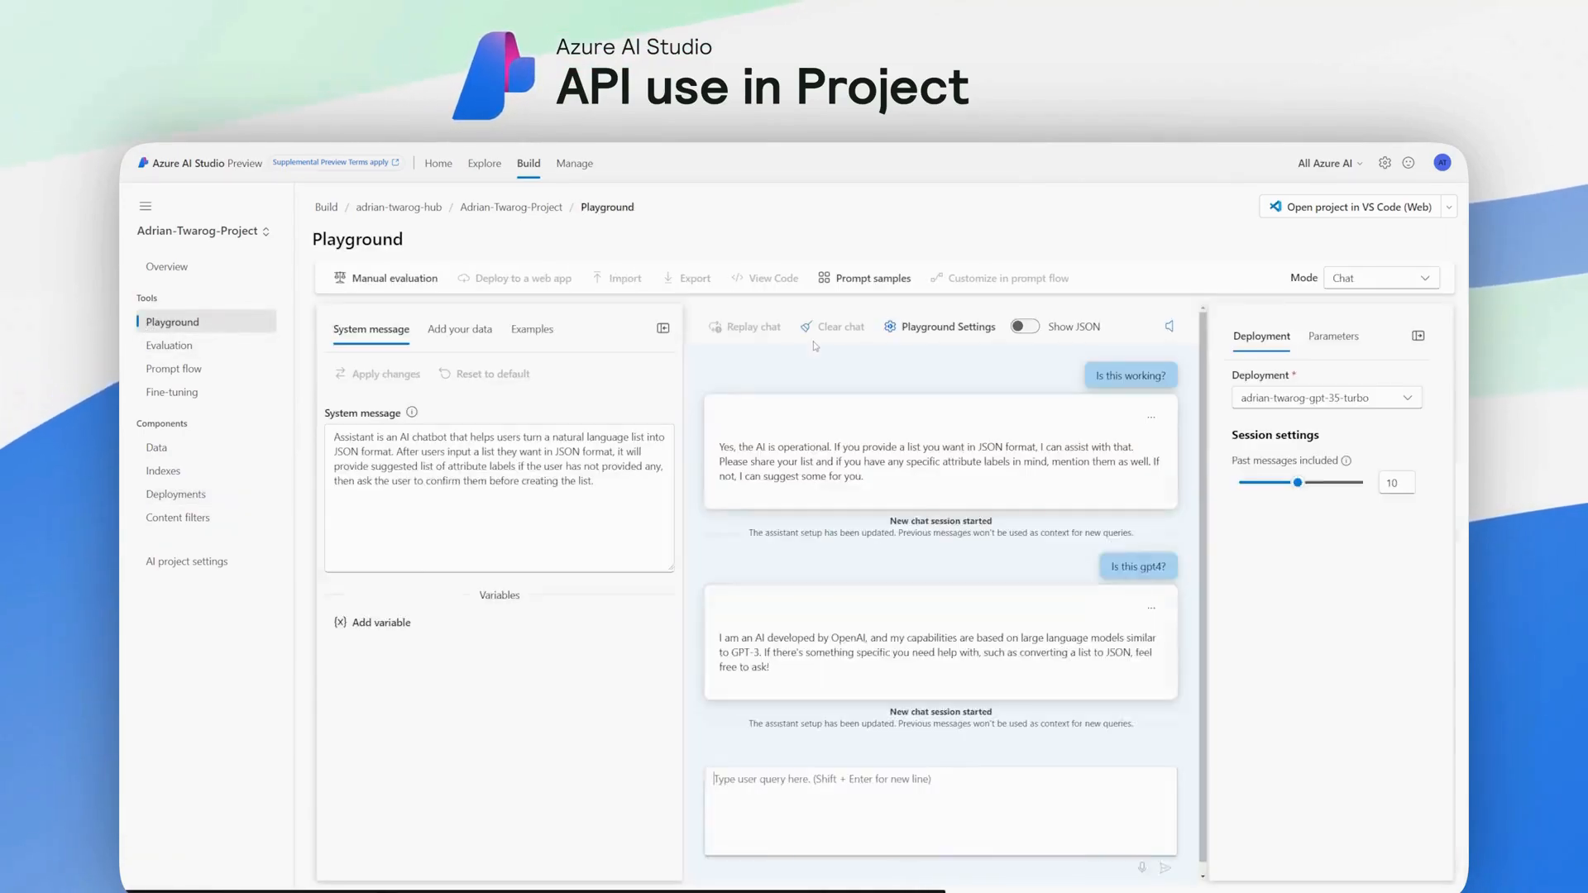
pyautogui.moveTo(773, 302)
pyautogui.mouseDown()
pyautogui.moveTo(822, 273)
pyautogui.moveTo(731, 262)
pyautogui.mouseUp()
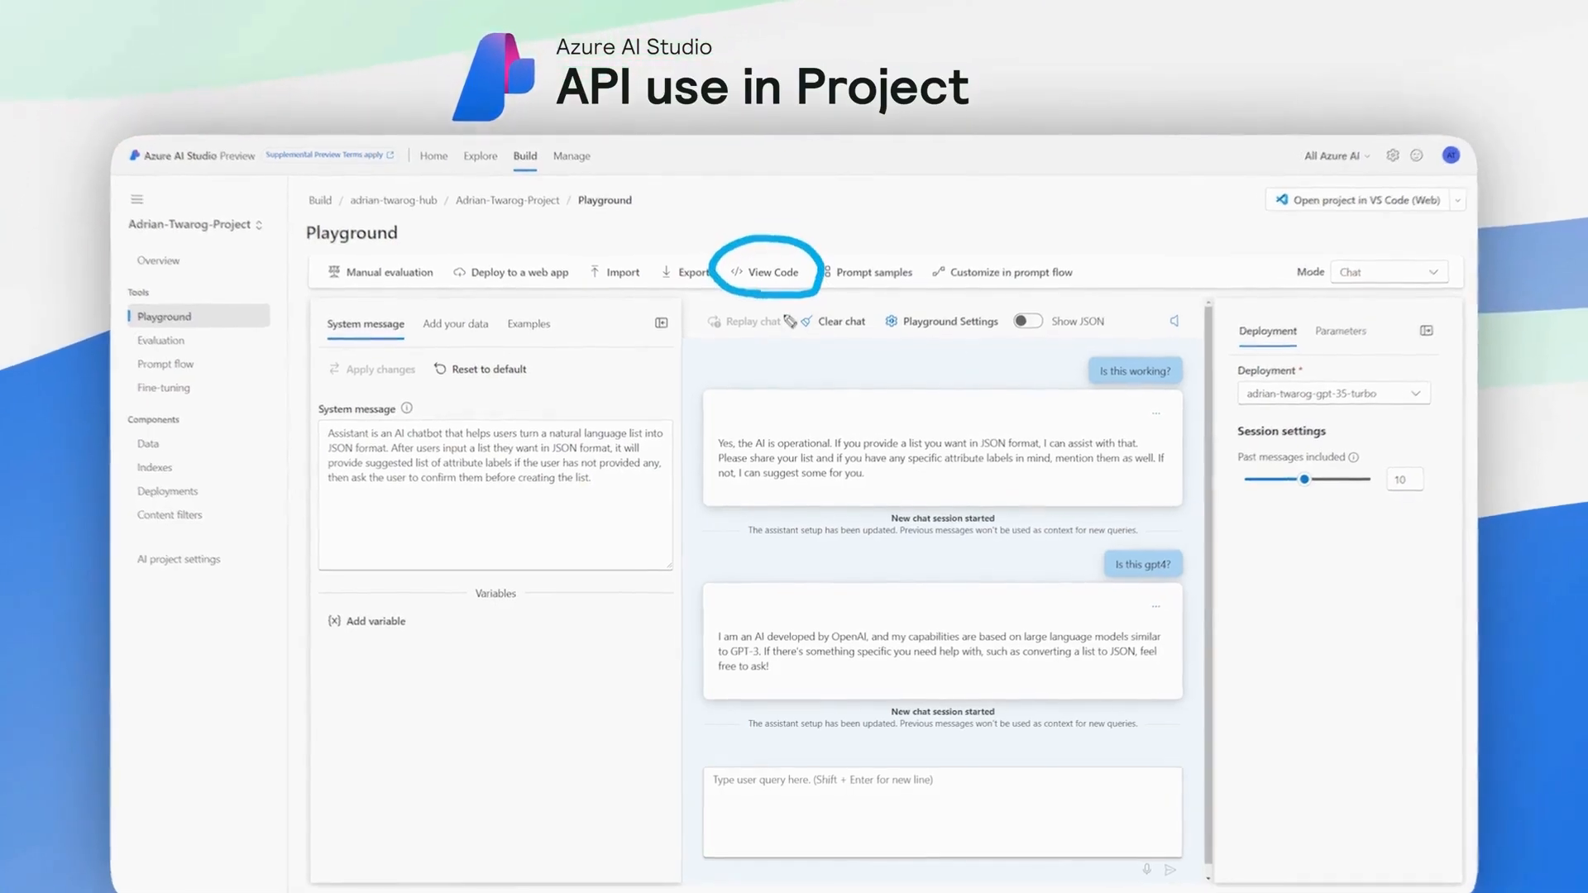
pyautogui.press('Escape')
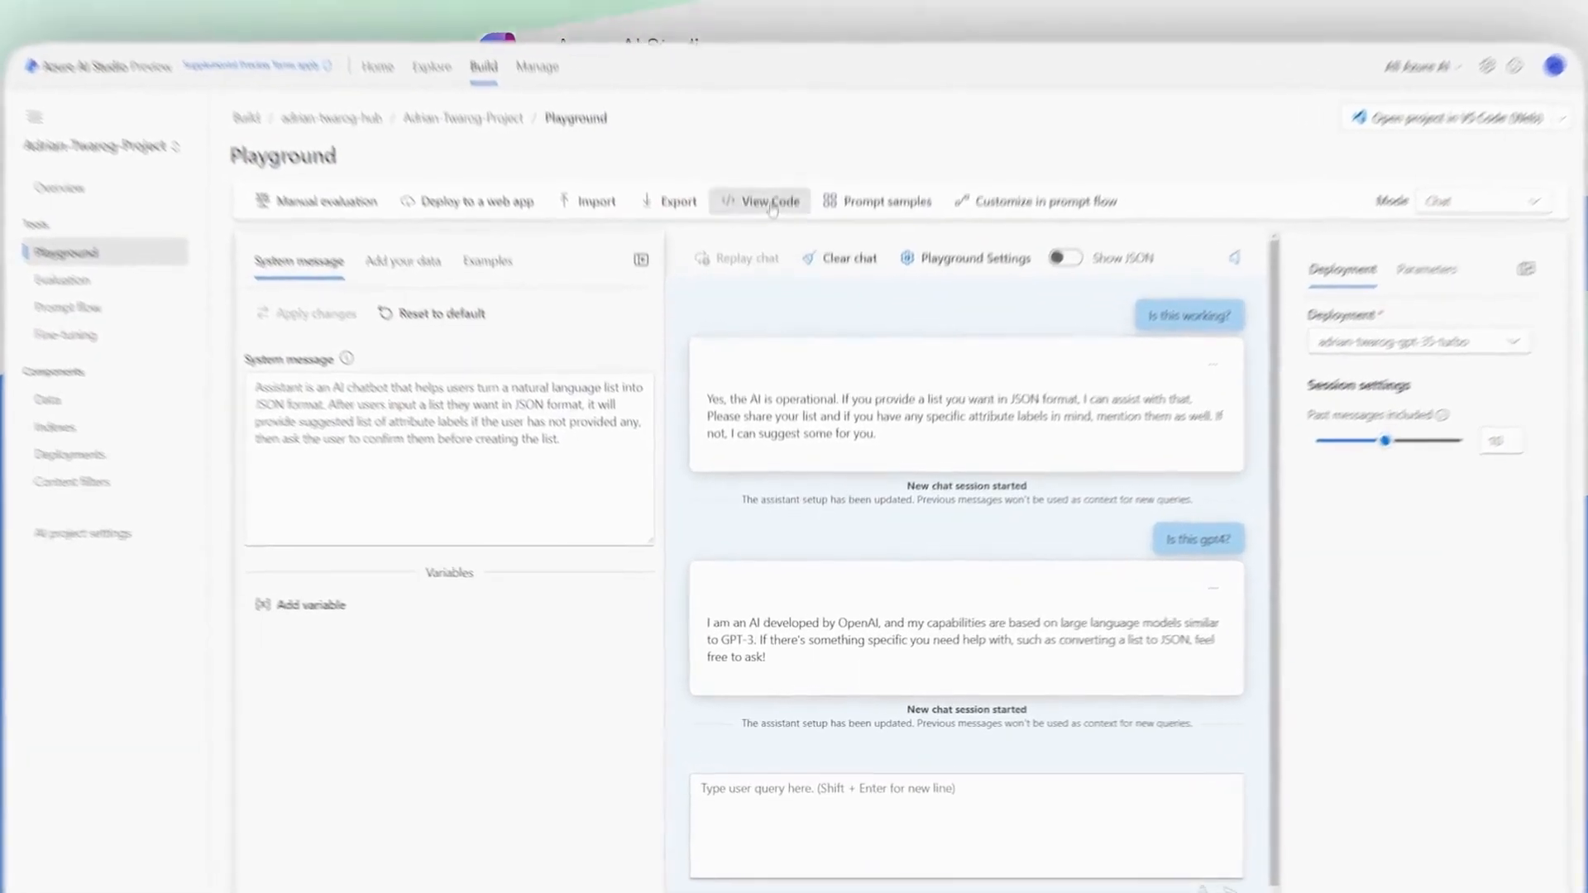
pyautogui.click(769, 202)
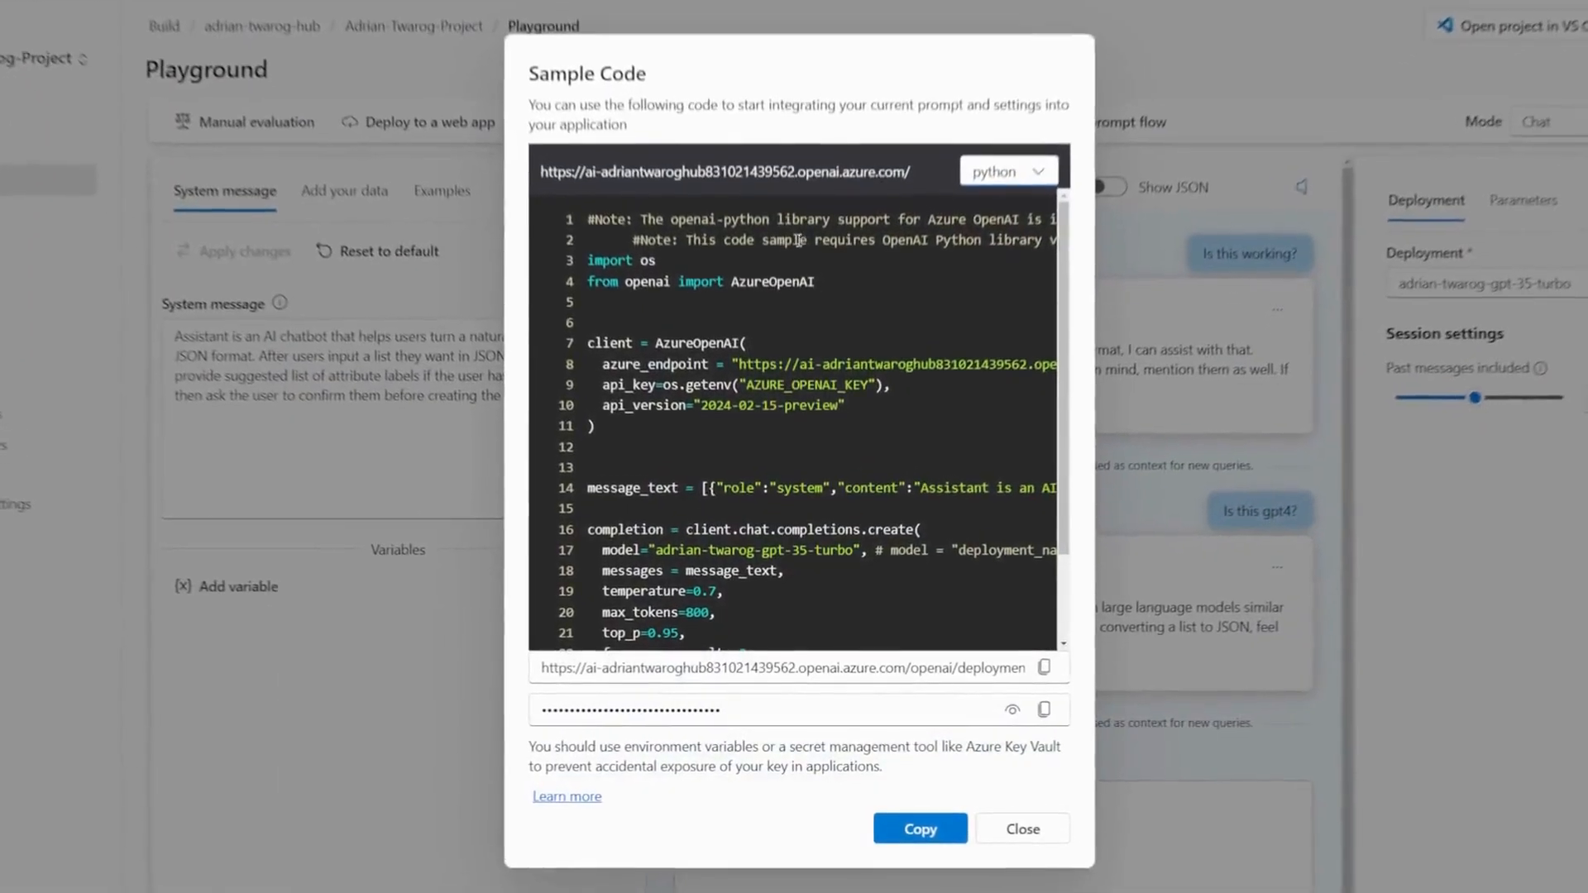
# Step: Examine the Python sample code along with its endpoint URL and masked key fields
pyautogui.moveTo(1075, 147)
pyautogui.mouseDown()
pyautogui.moveTo(1026, 134)
pyautogui.moveTo(930, 194)
pyautogui.moveTo(1078, 159)
pyautogui.mouseUp()
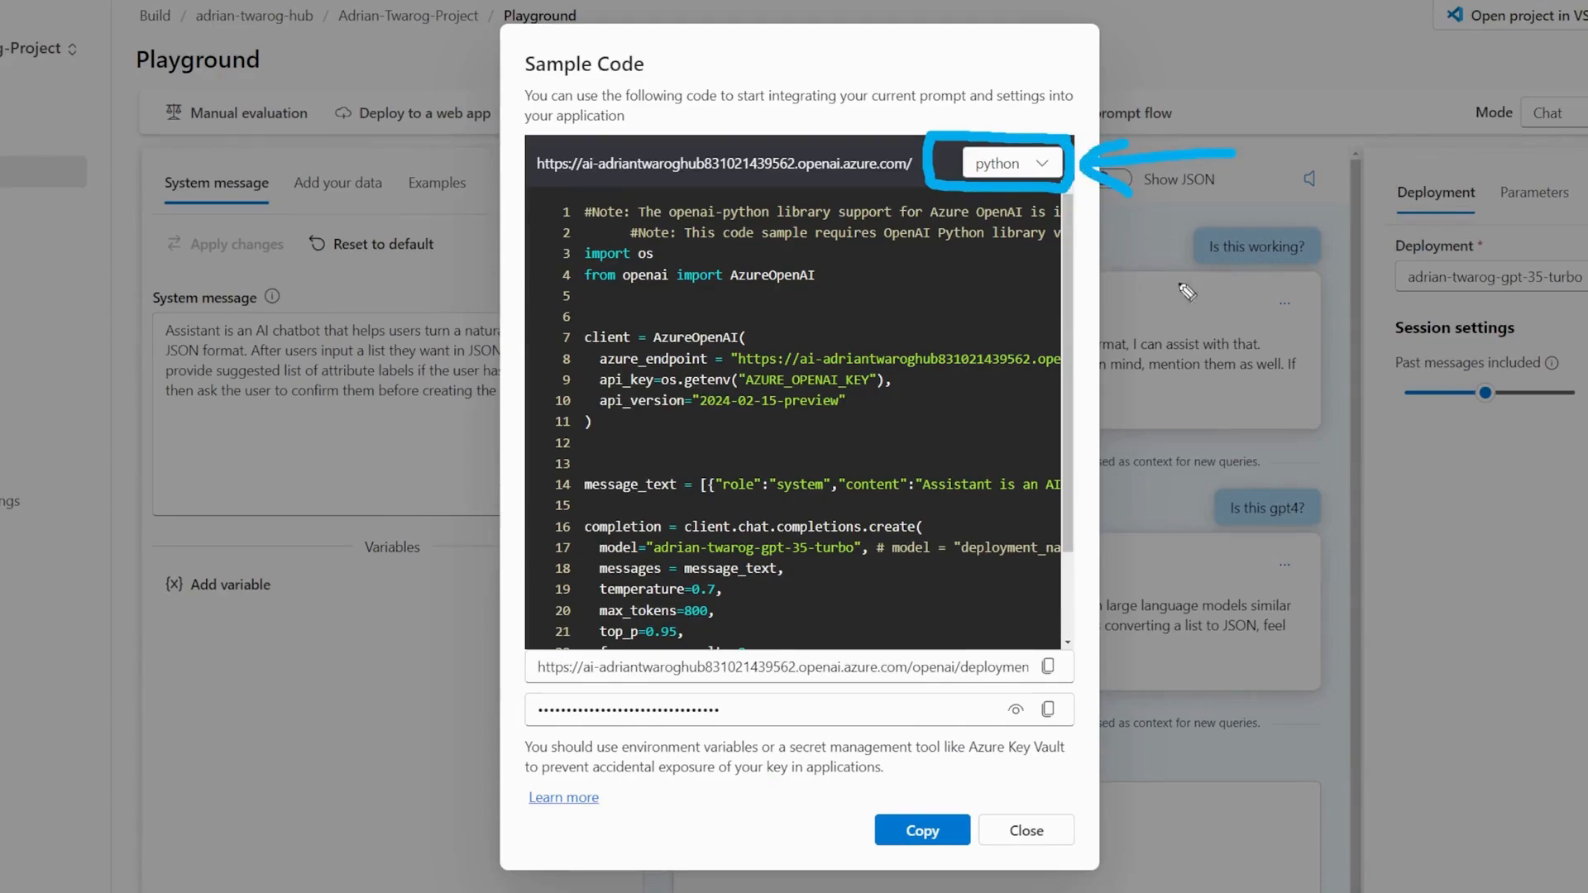
pyautogui.press('Escape')
pyautogui.scroll(-1, 910, 373)
pyautogui.scroll(2, 910, 372)
pyautogui.doubleClick(684, 668)
pyautogui.tripleClick(683, 669)
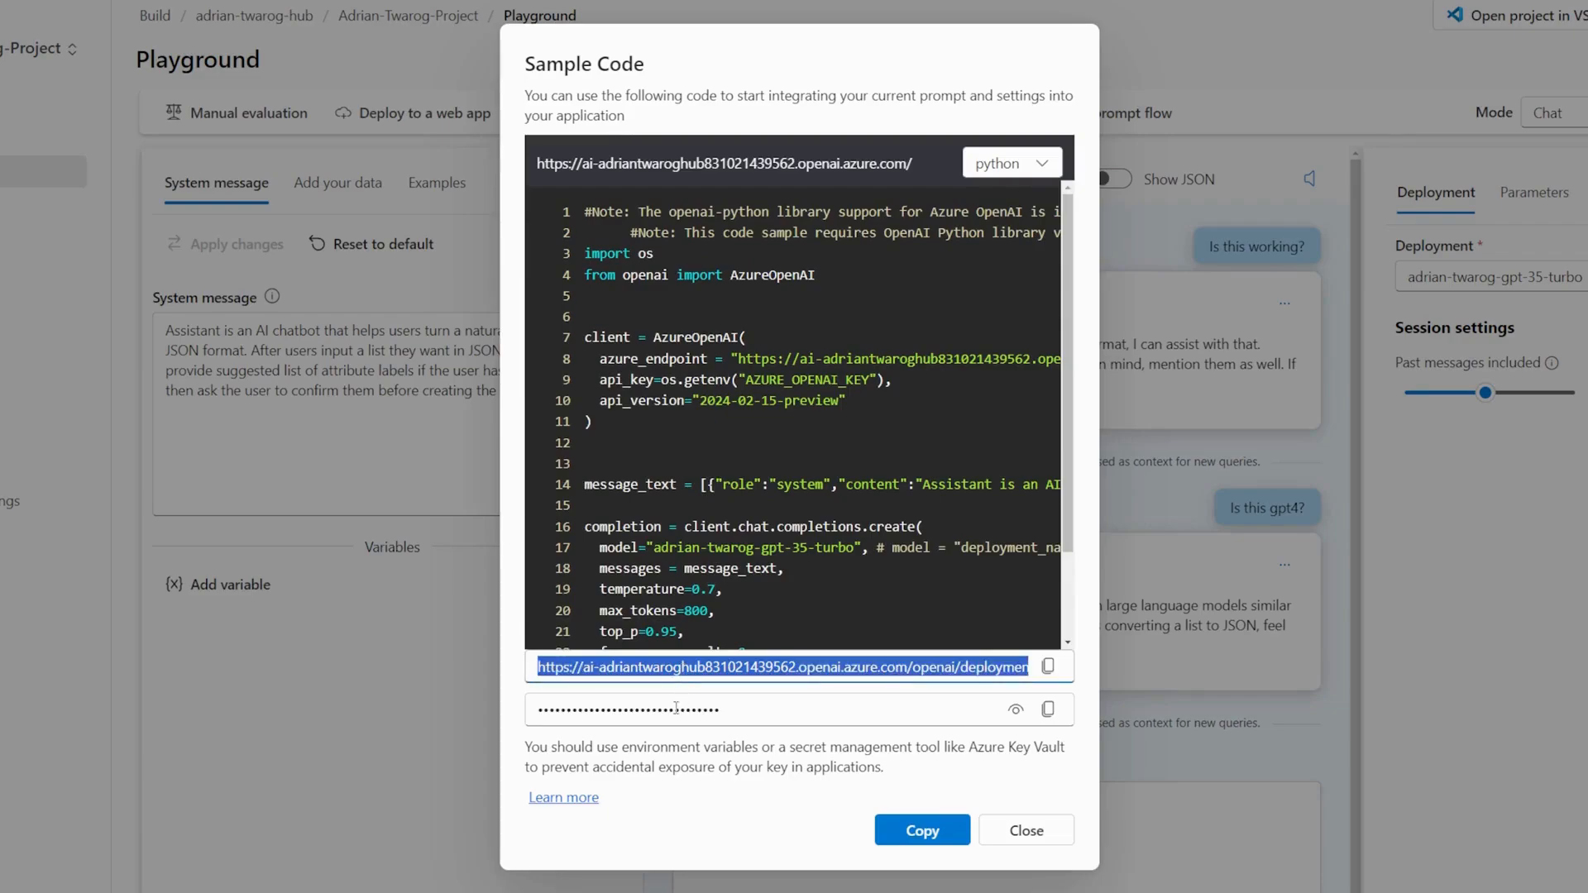
pyautogui.doubleClick(682, 711)
pyautogui.click(687, 711)
# Step: View the sample code in C# and JSON, and look over the complete JSON request body
pyautogui.click(1030, 166)
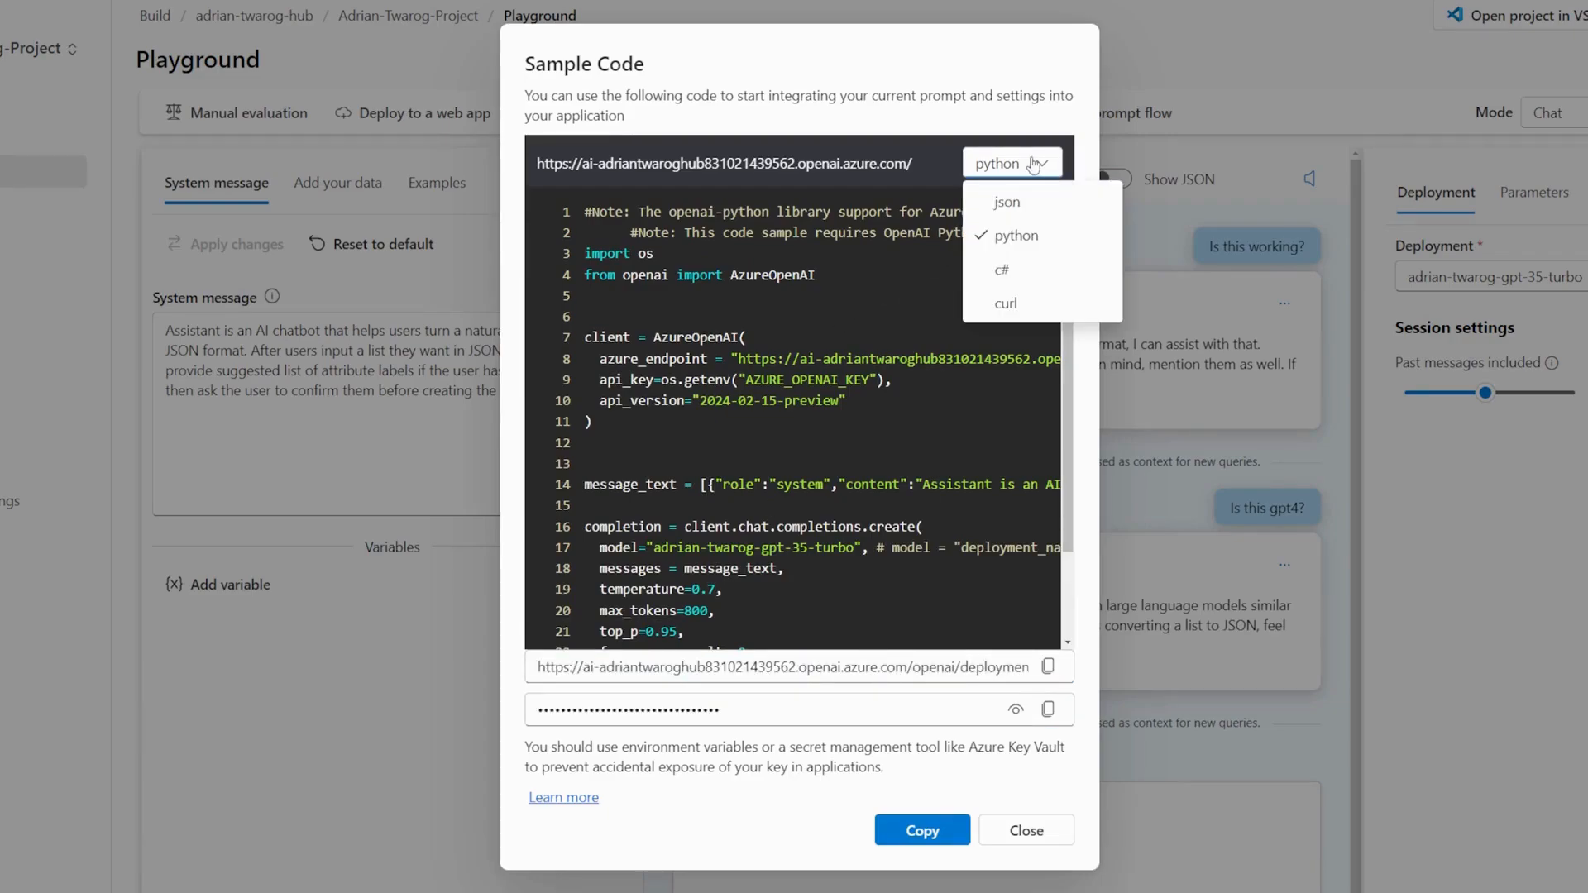
pyautogui.click(1047, 273)
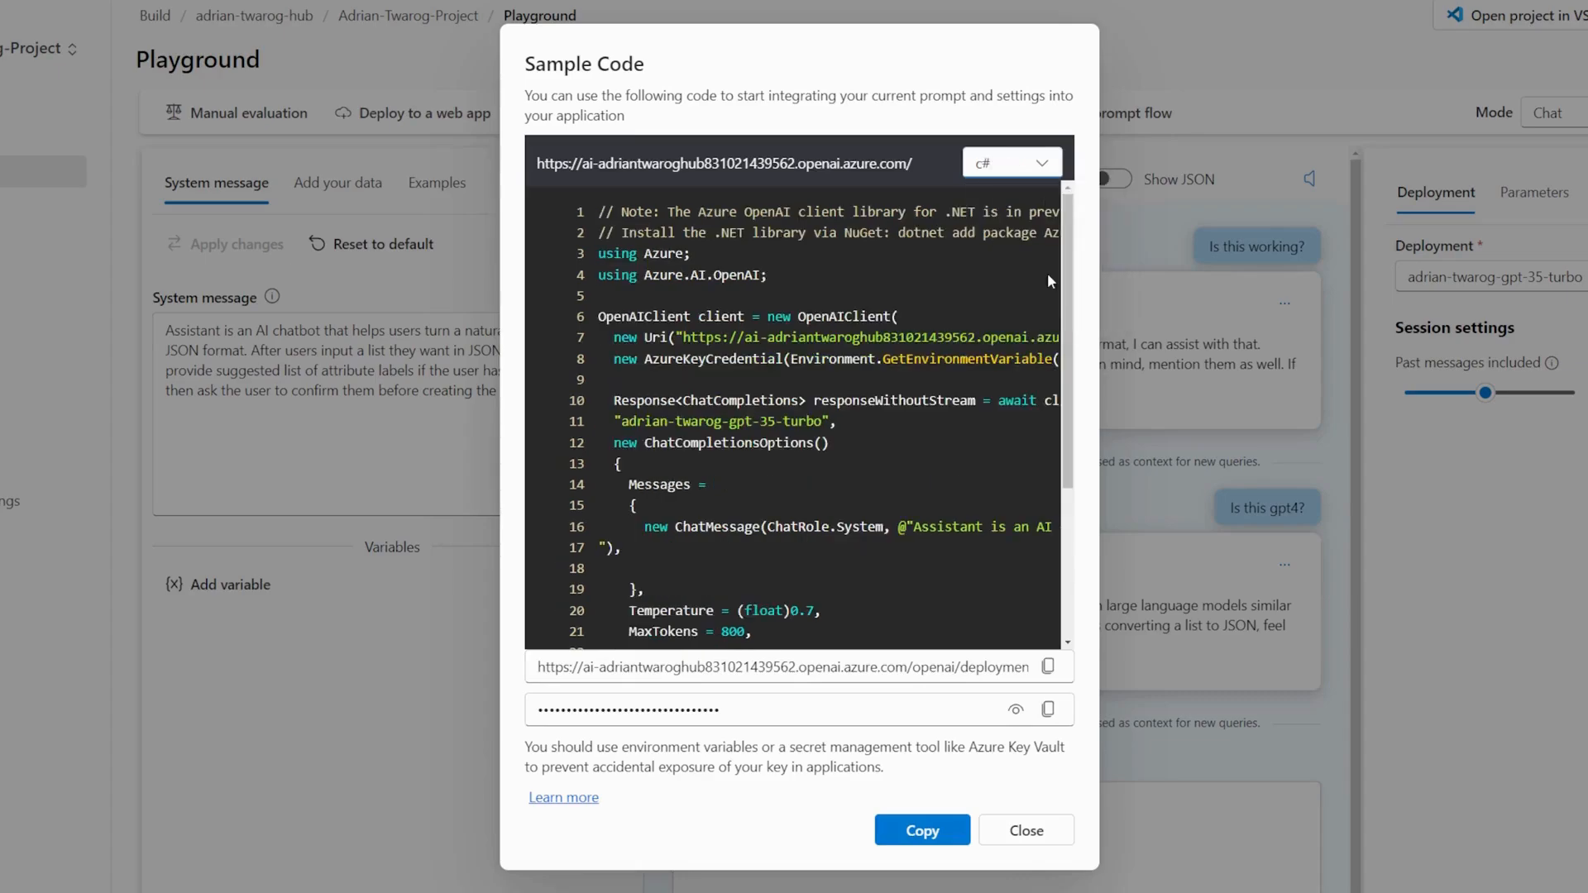
pyautogui.scroll(-3, 1048, 281)
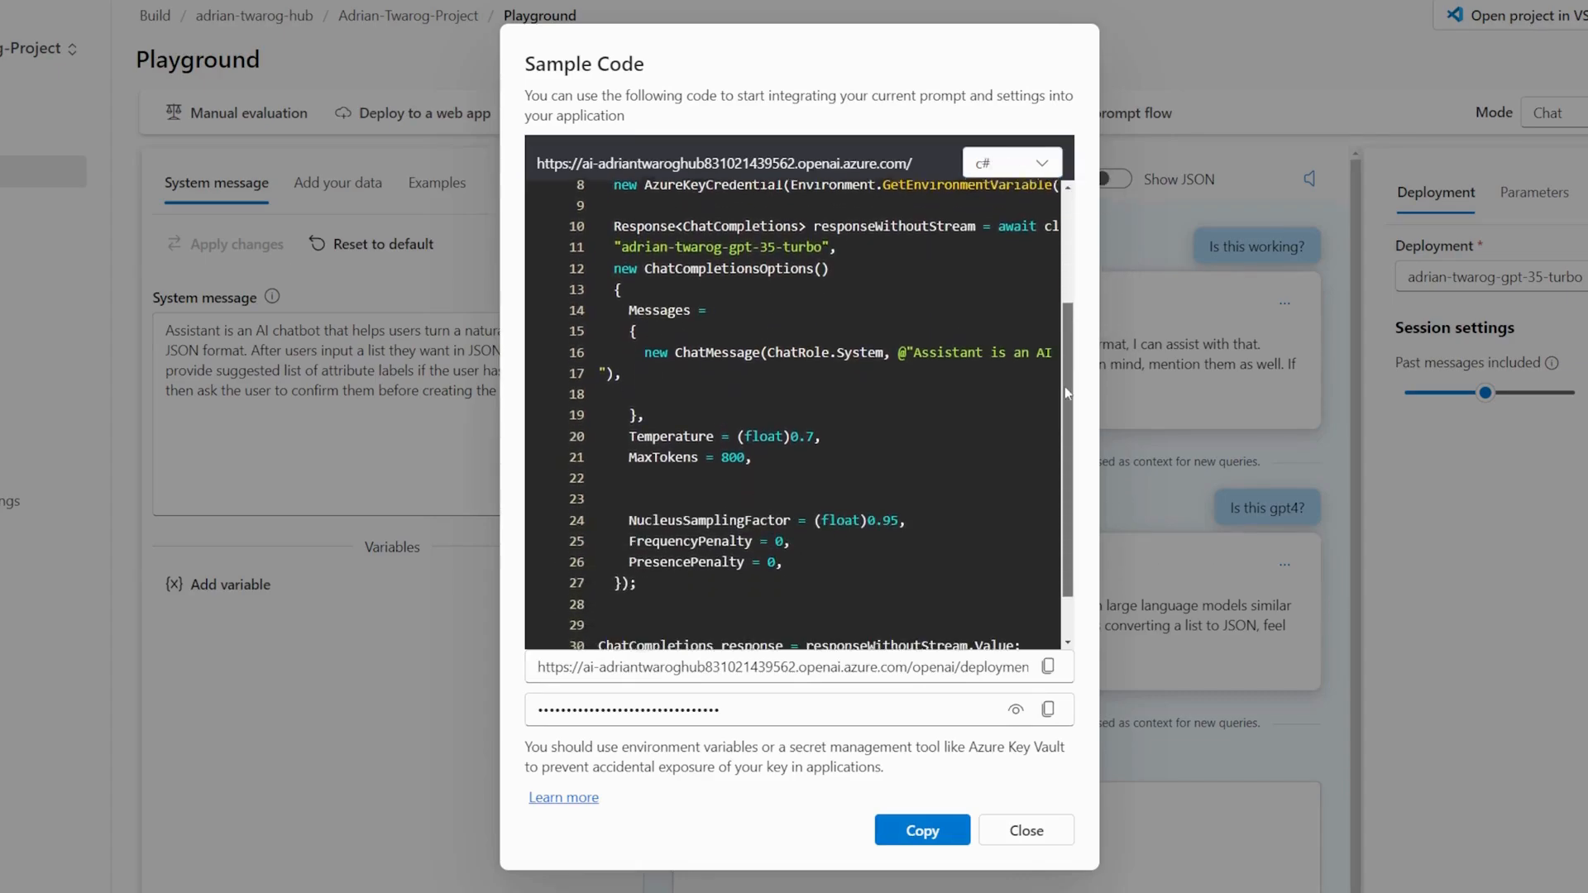
pyautogui.click(1031, 170)
pyautogui.click(1023, 204)
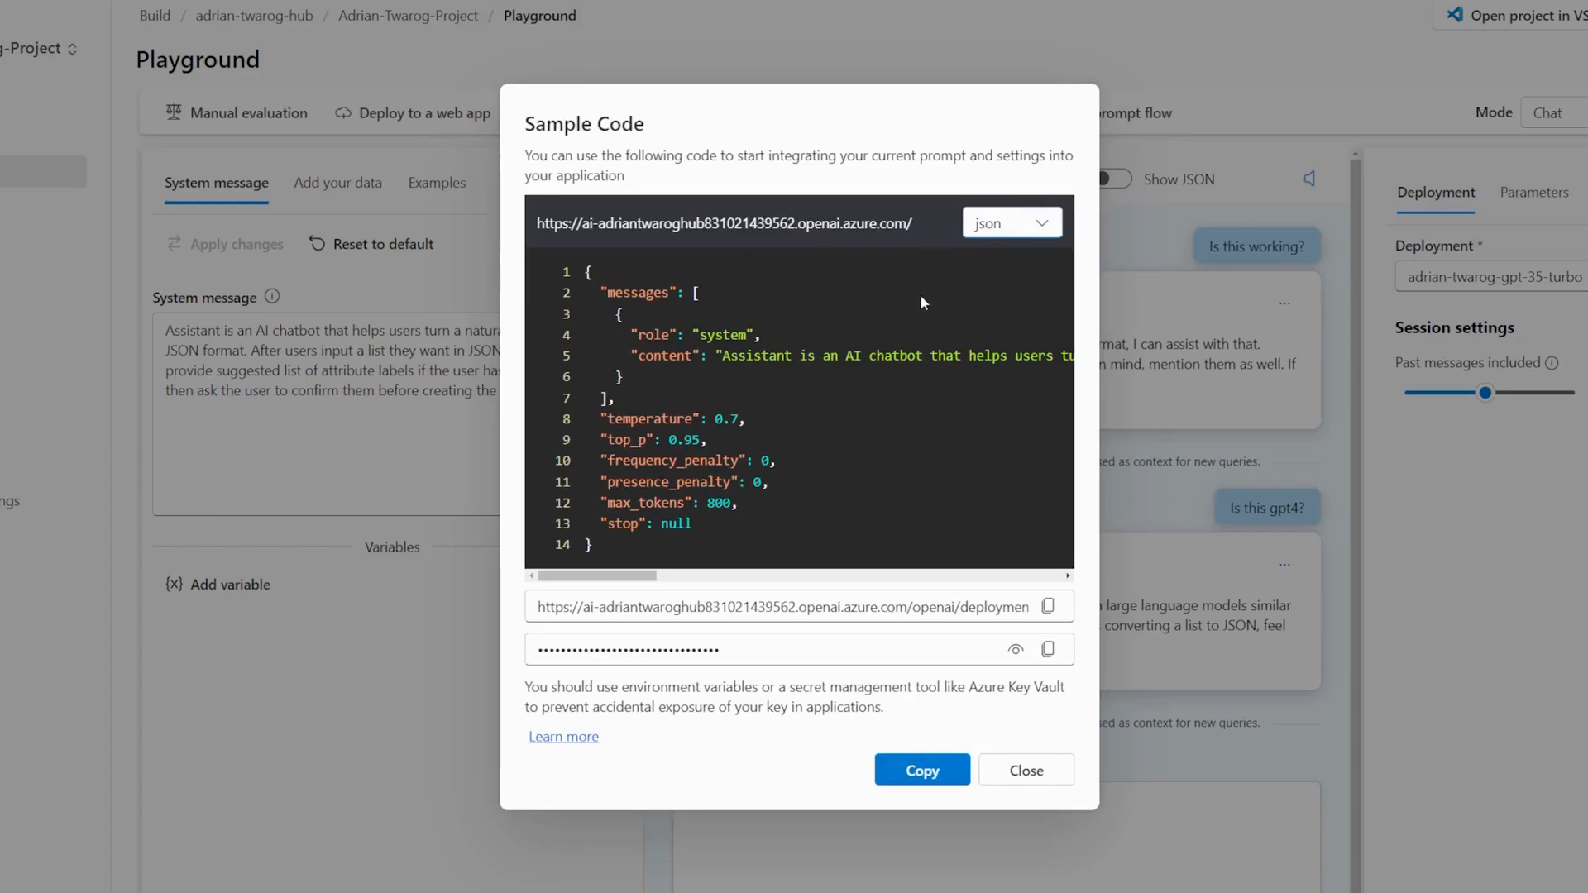
pyautogui.moveTo(649, 558); pyautogui.dragTo(596, 305)
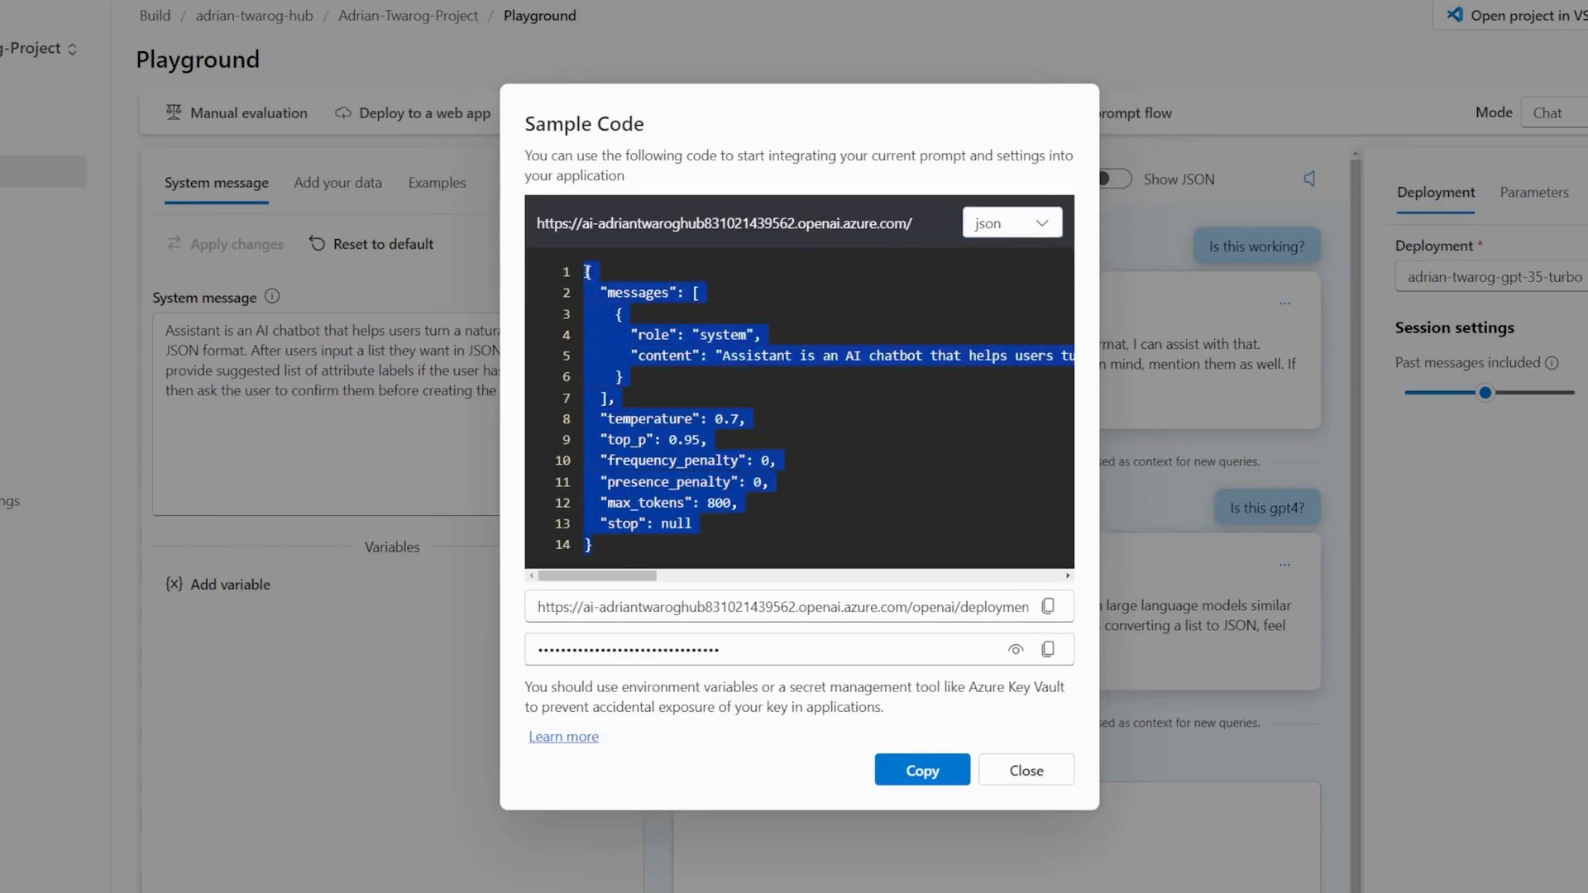
pyautogui.click(587, 272)
pyautogui.moveTo(642, 575)
pyautogui.mouseDown()
pyautogui.moveTo(1046, 576)
pyautogui.moveTo(641, 576)
pyautogui.mouseUp()
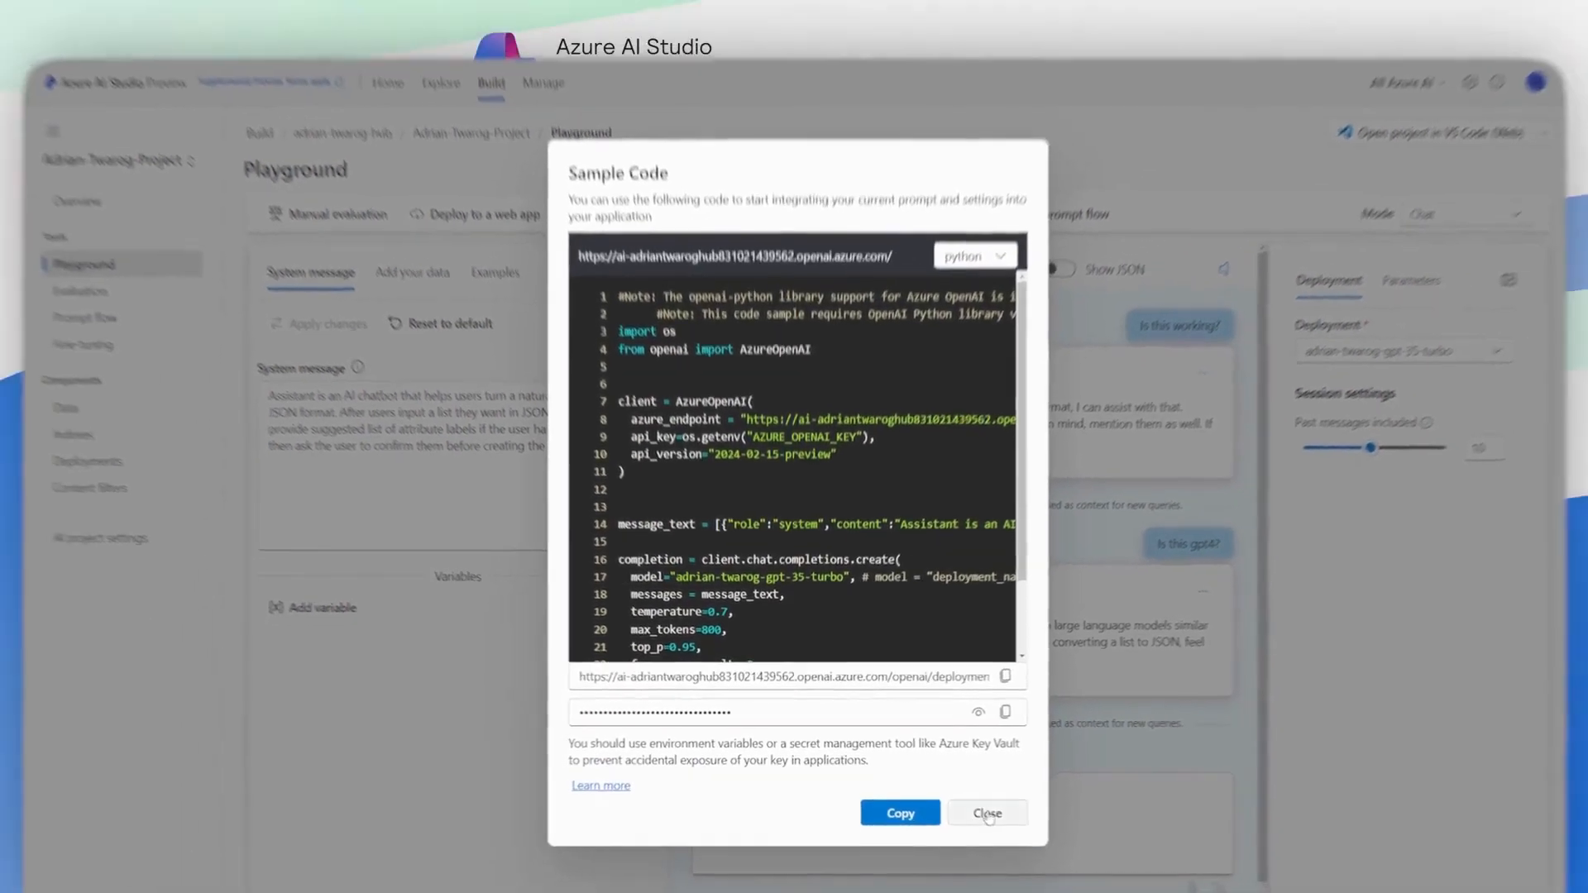
# Step: Close the sample code, show the Azure OpenAI quickstart for JavaScript, and read its prerequisites and key and endpoint setup
pyautogui.click(987, 815)
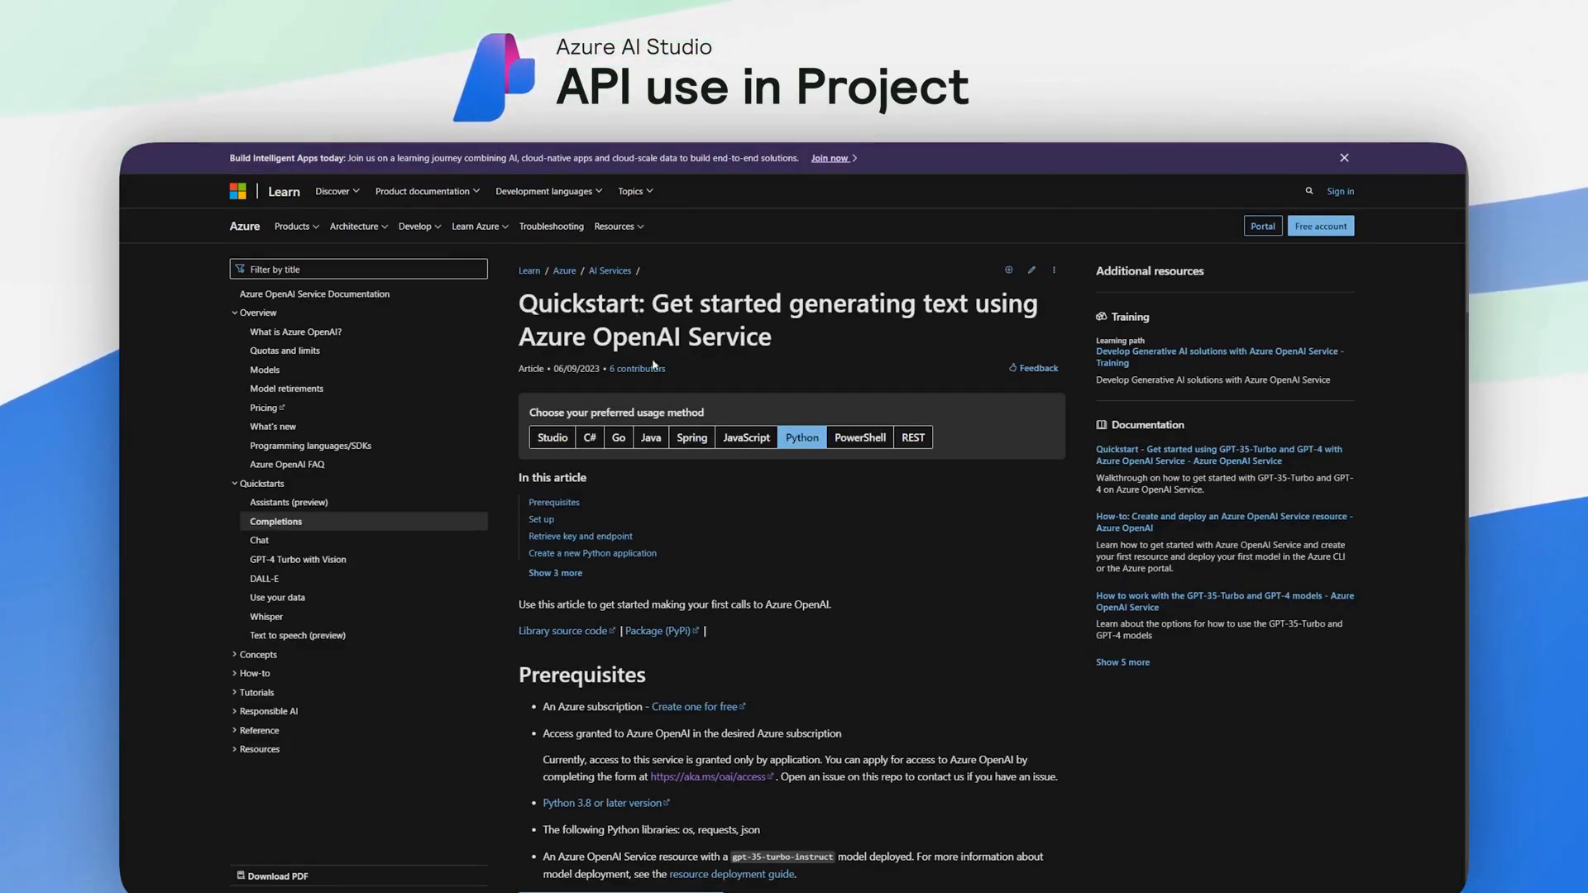
pyautogui.click(747, 438)
pyautogui.scroll(-3, 776, 485)
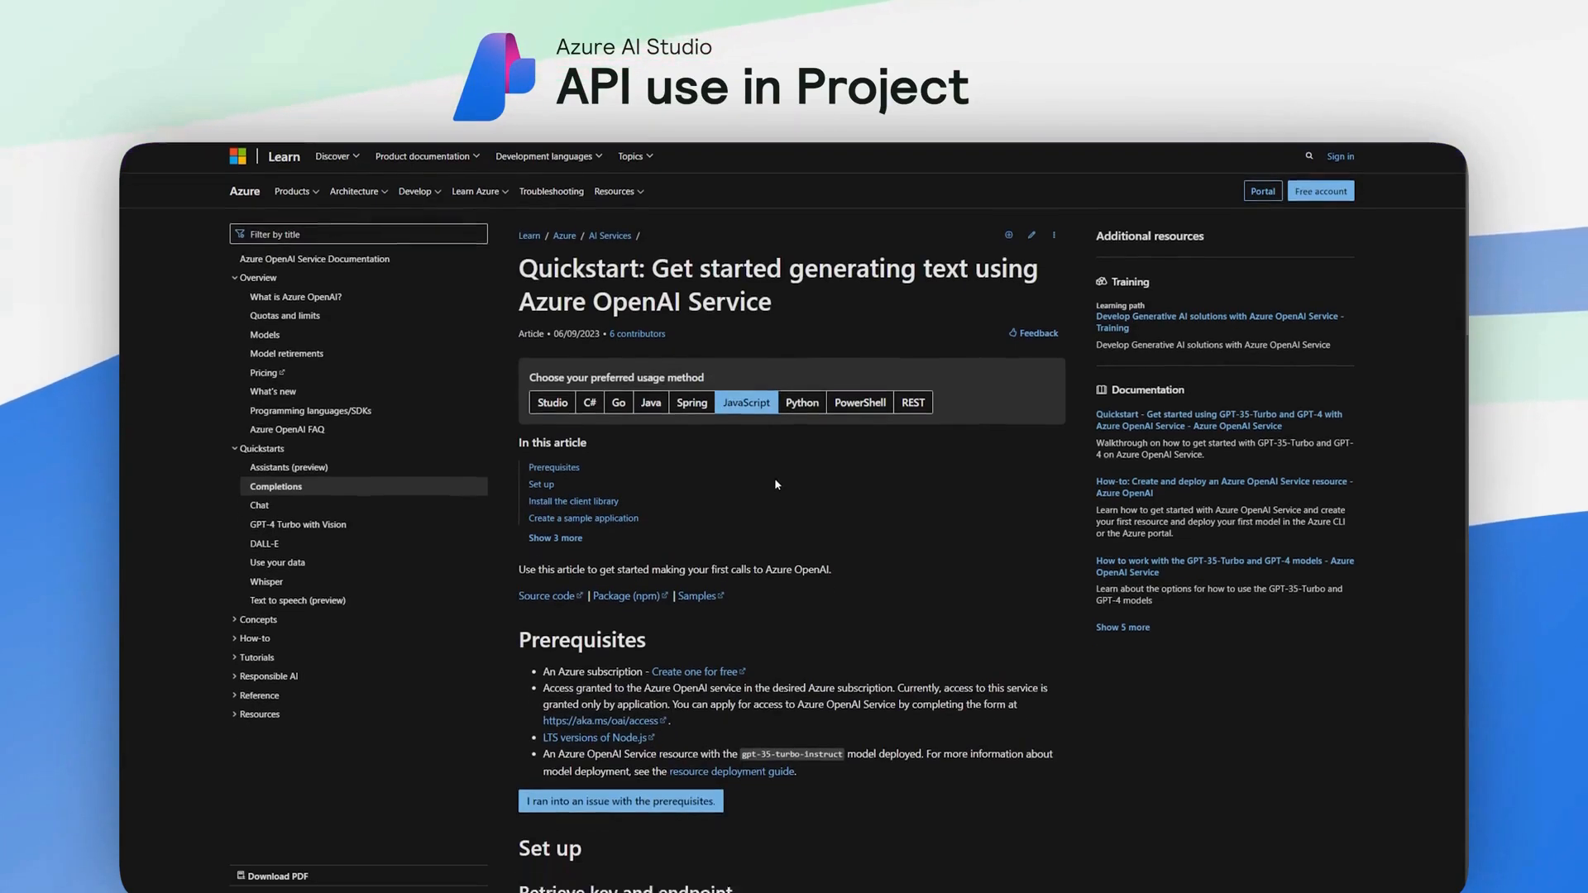
pyautogui.scroll(-6, 778, 466)
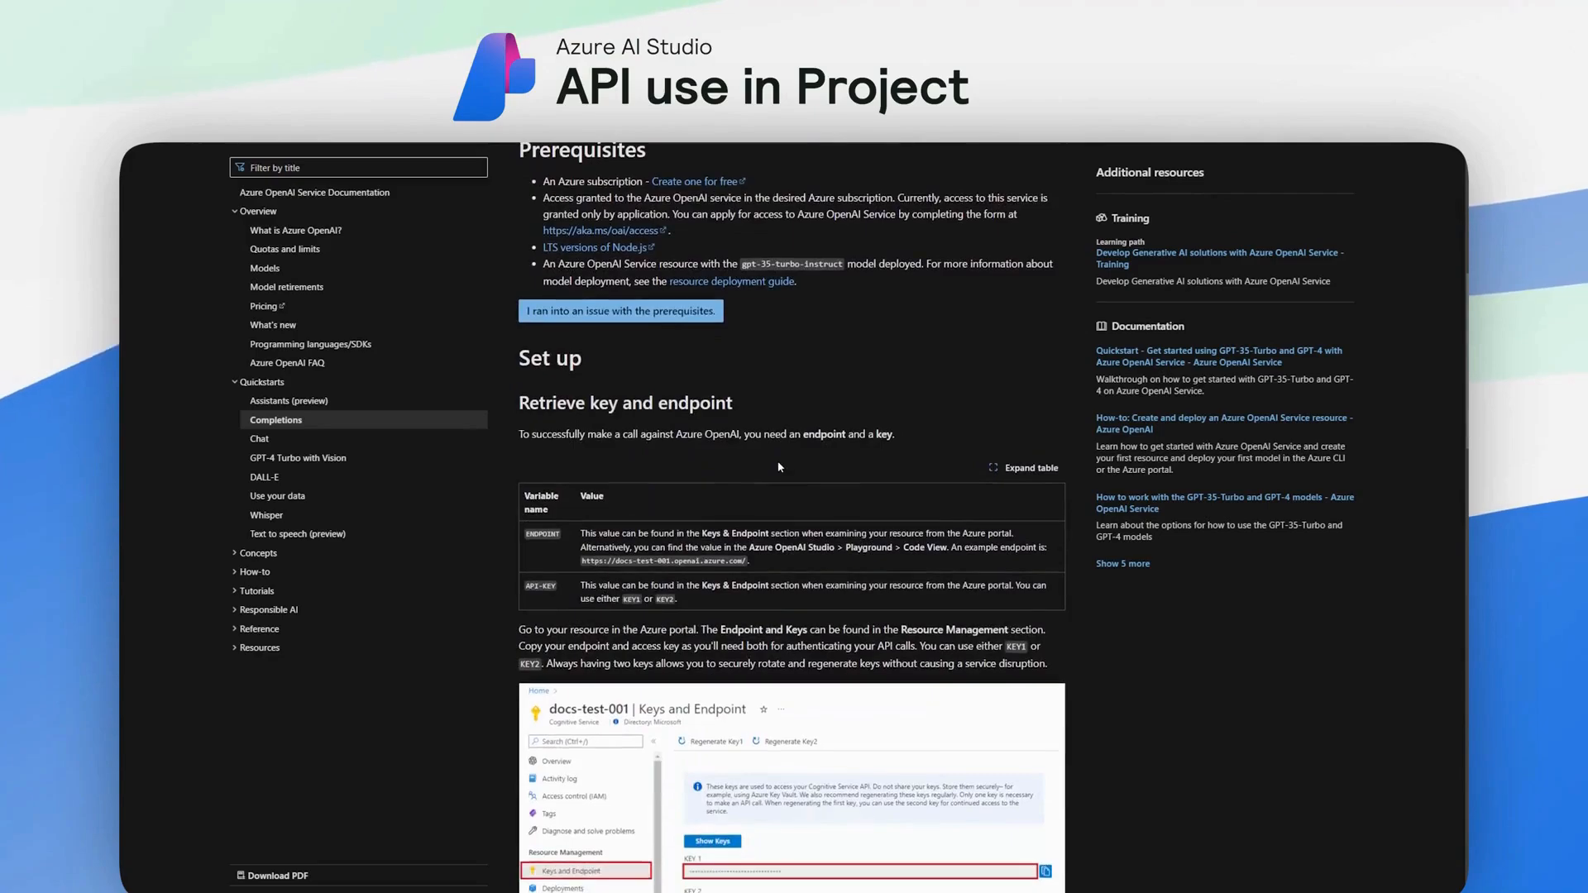
pyautogui.scroll(-1, 778, 463)
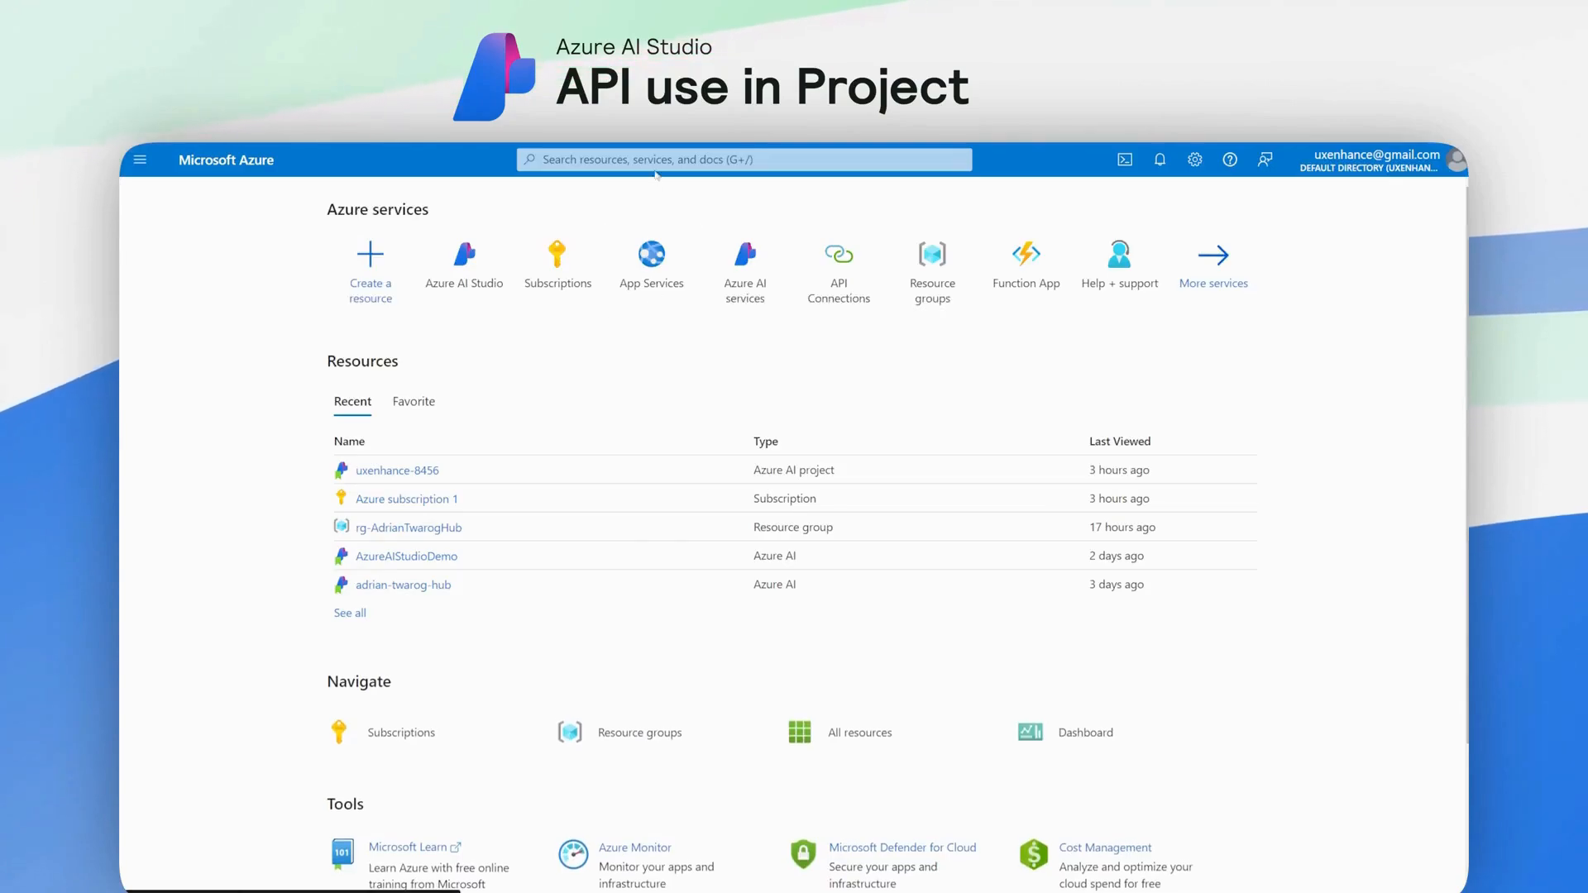
# Step: Search the Azure portal for Azure AI Studio, open the uxenhance-8456 project, and review its keys and endpoints
pyautogui.click(654, 161)
pyautogui.write('azure ai studio')
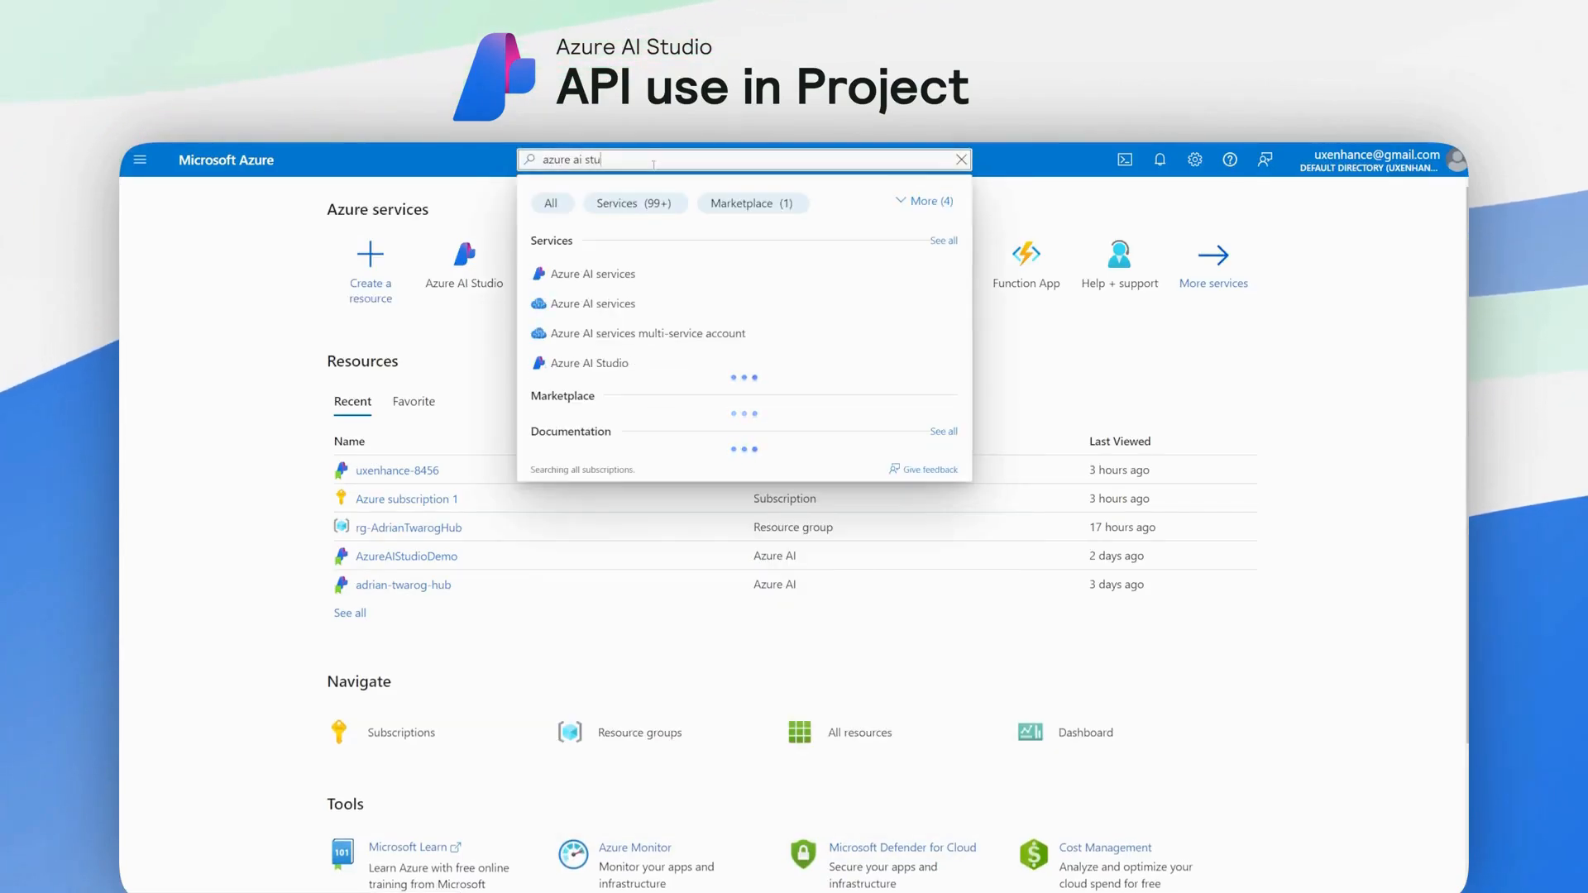
pyautogui.click(638, 274)
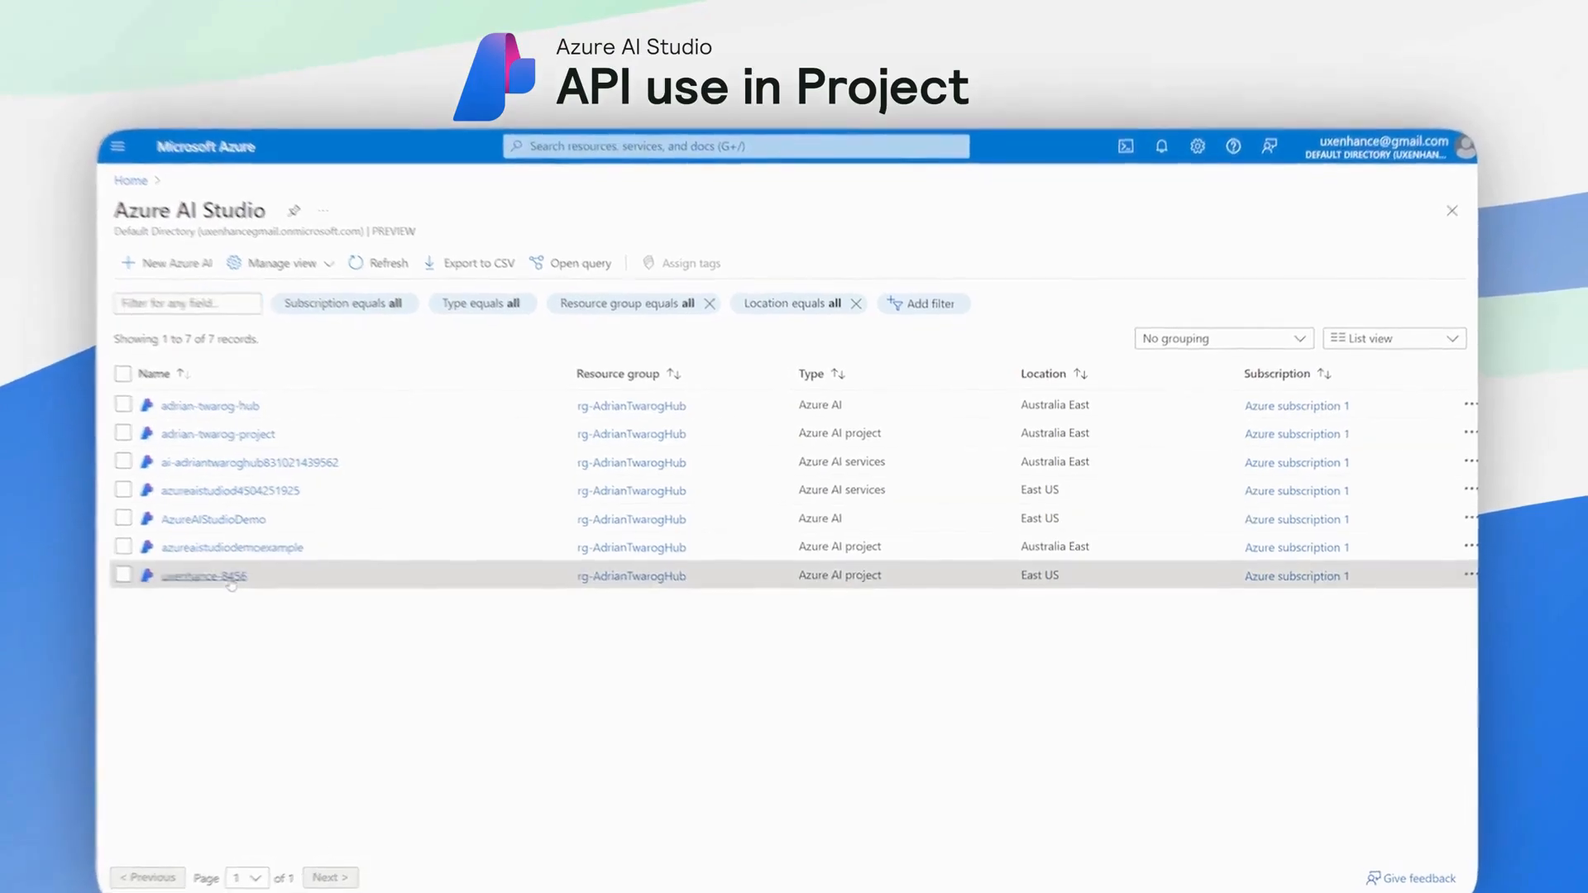
pyautogui.click(240, 579)
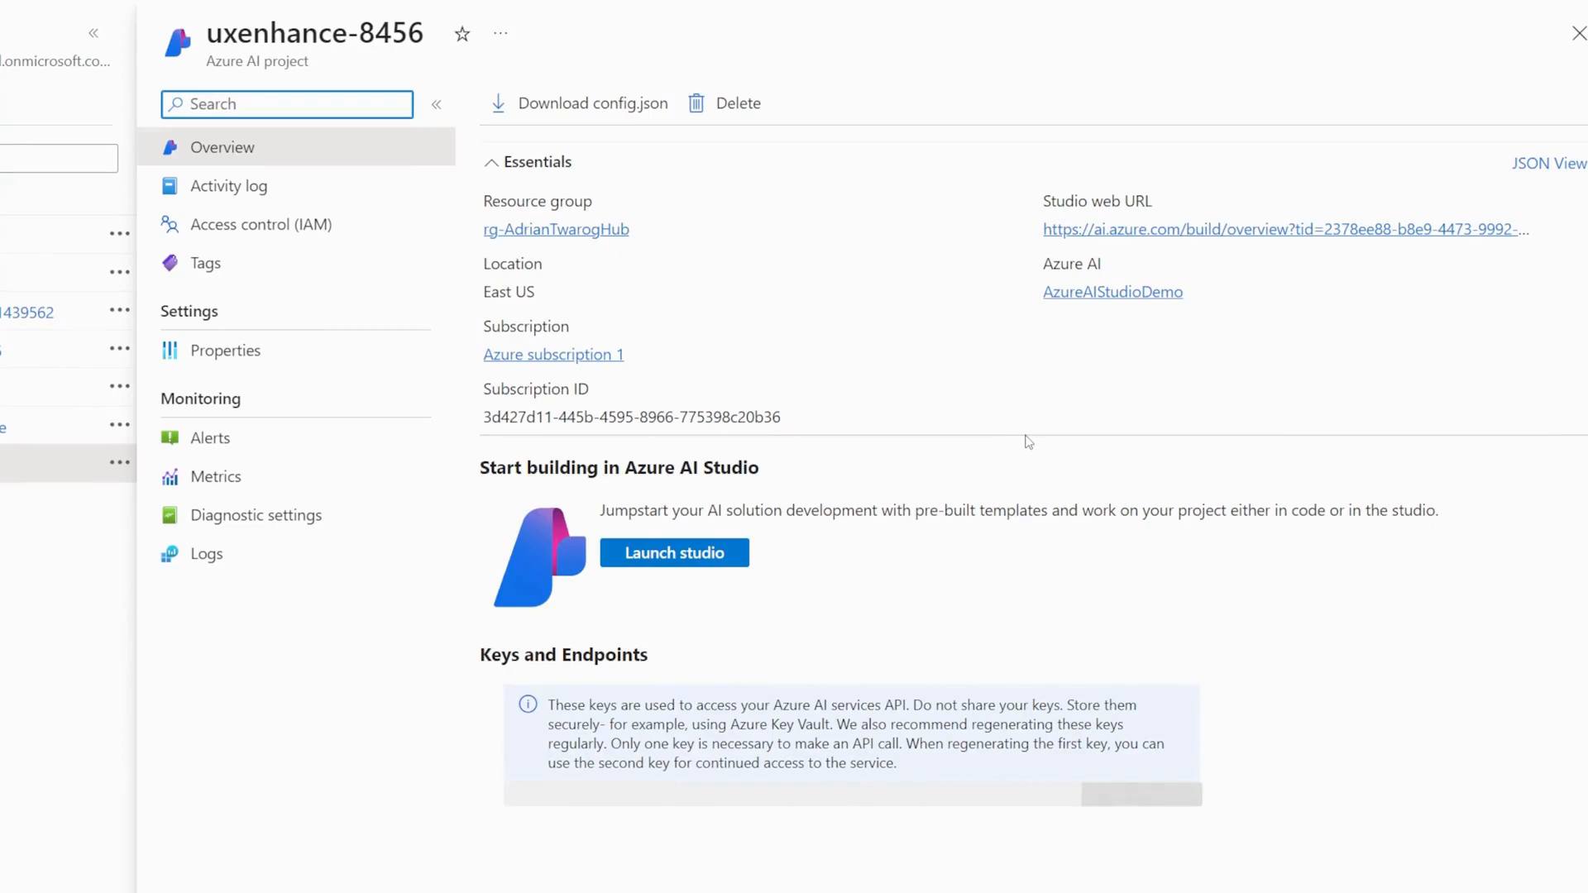
pyautogui.scroll(-3, 1003, 454)
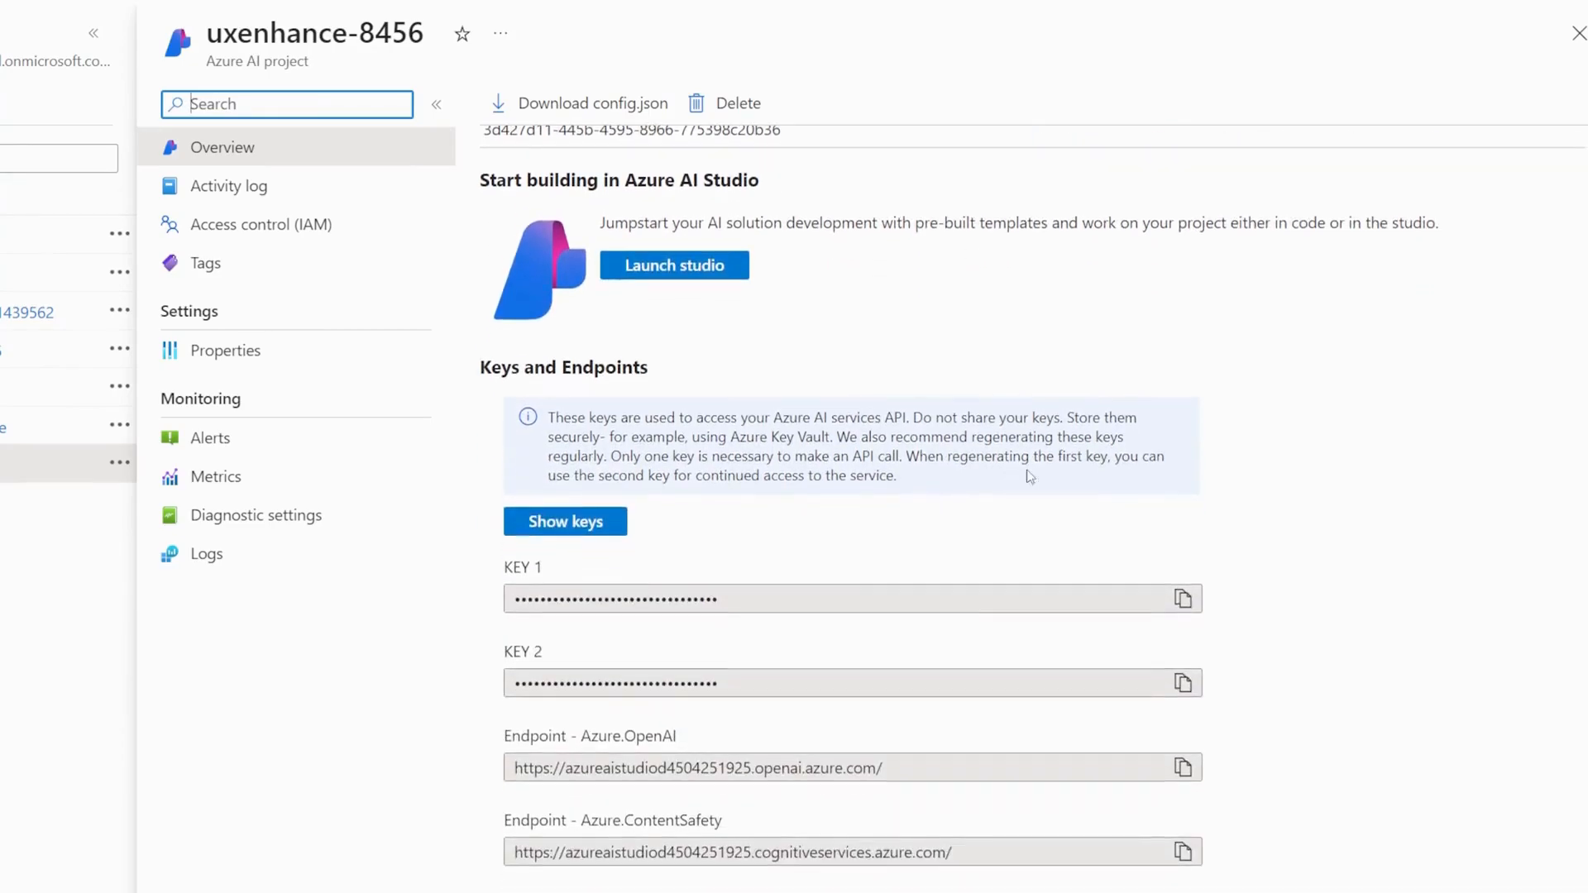
pyautogui.moveTo(1205, 549); pyautogui.dragTo(461, 537)
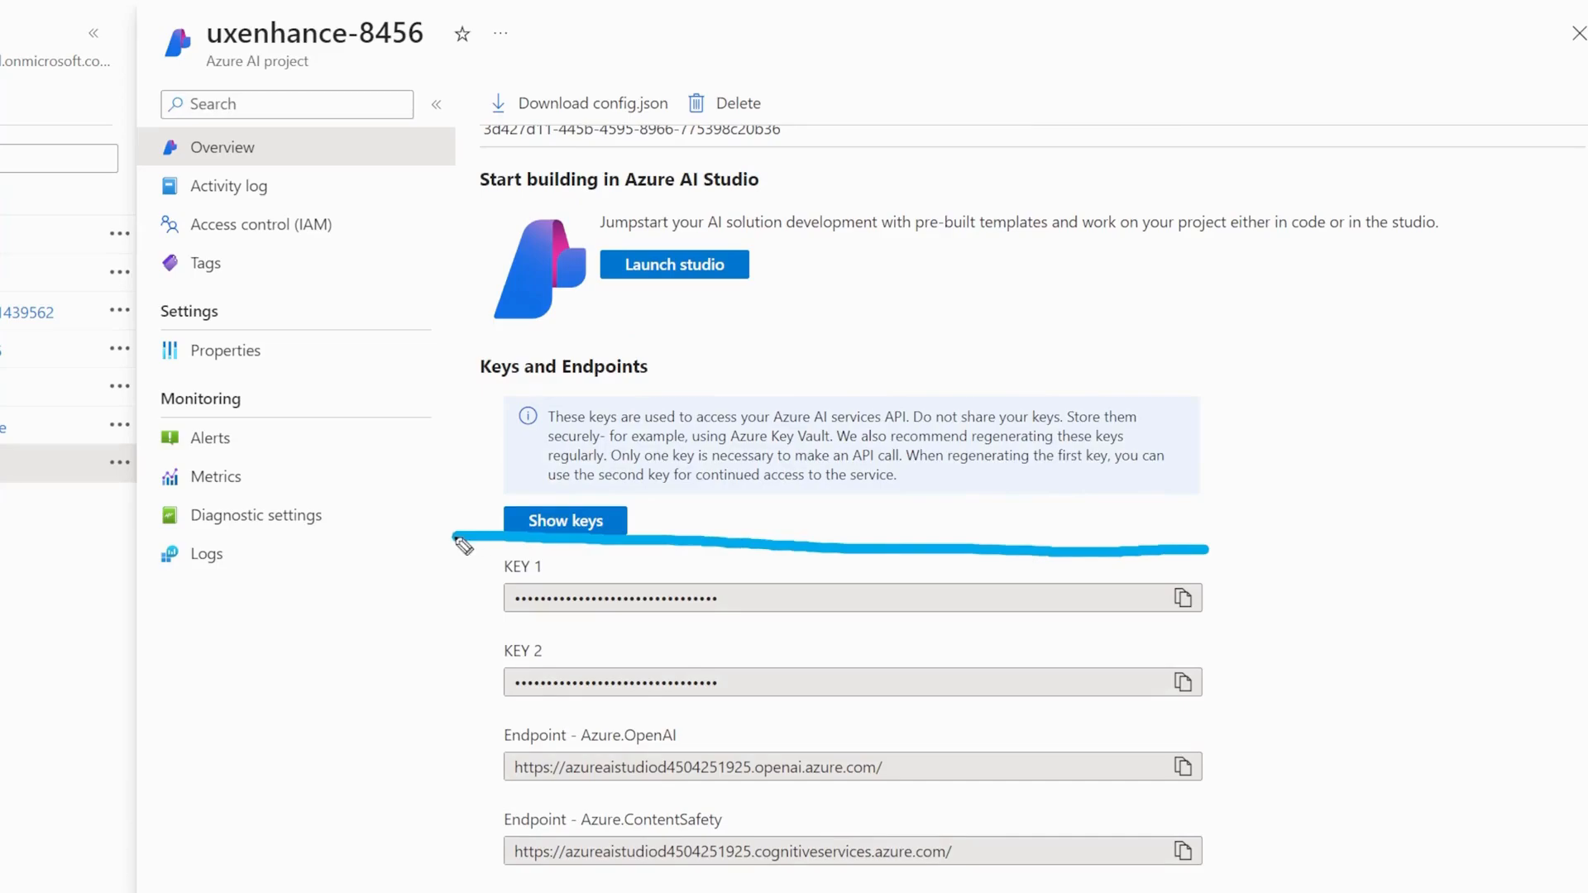
pyautogui.moveTo(440, 892)
pyautogui.mouseDown()
pyautogui.moveTo(869, 892)
pyautogui.moveTo(1352, 618)
pyautogui.moveTo(1245, 553)
pyautogui.moveTo(1144, 547)
pyautogui.mouseUp()
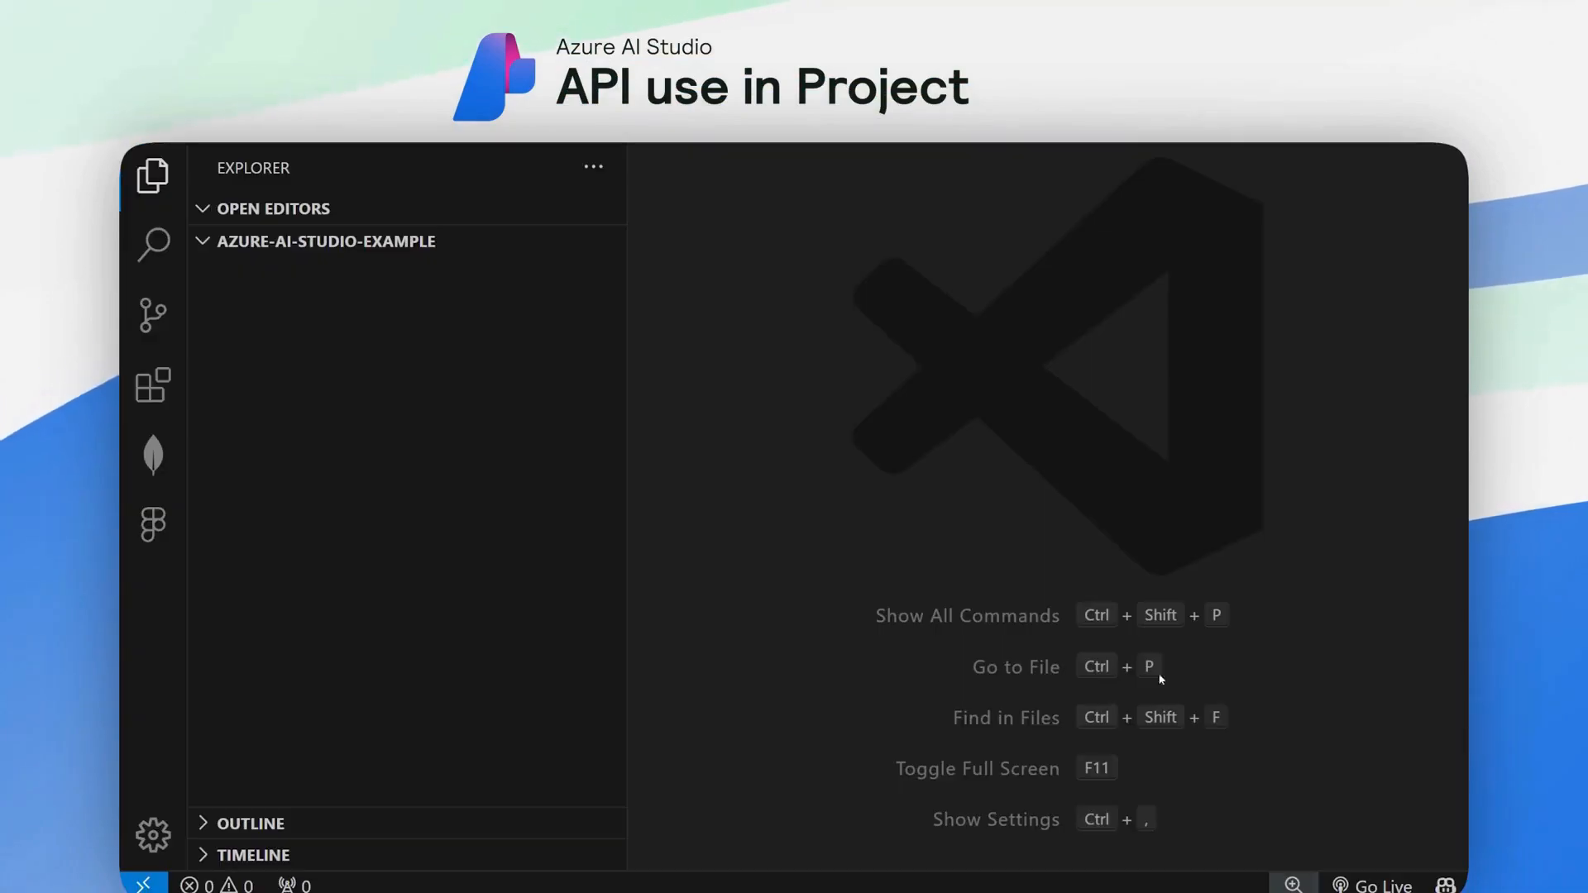
# Step: In VS Code, create a file named index.js in the azure-ai-studio-example folder
pyautogui.rightClick(377, 395)
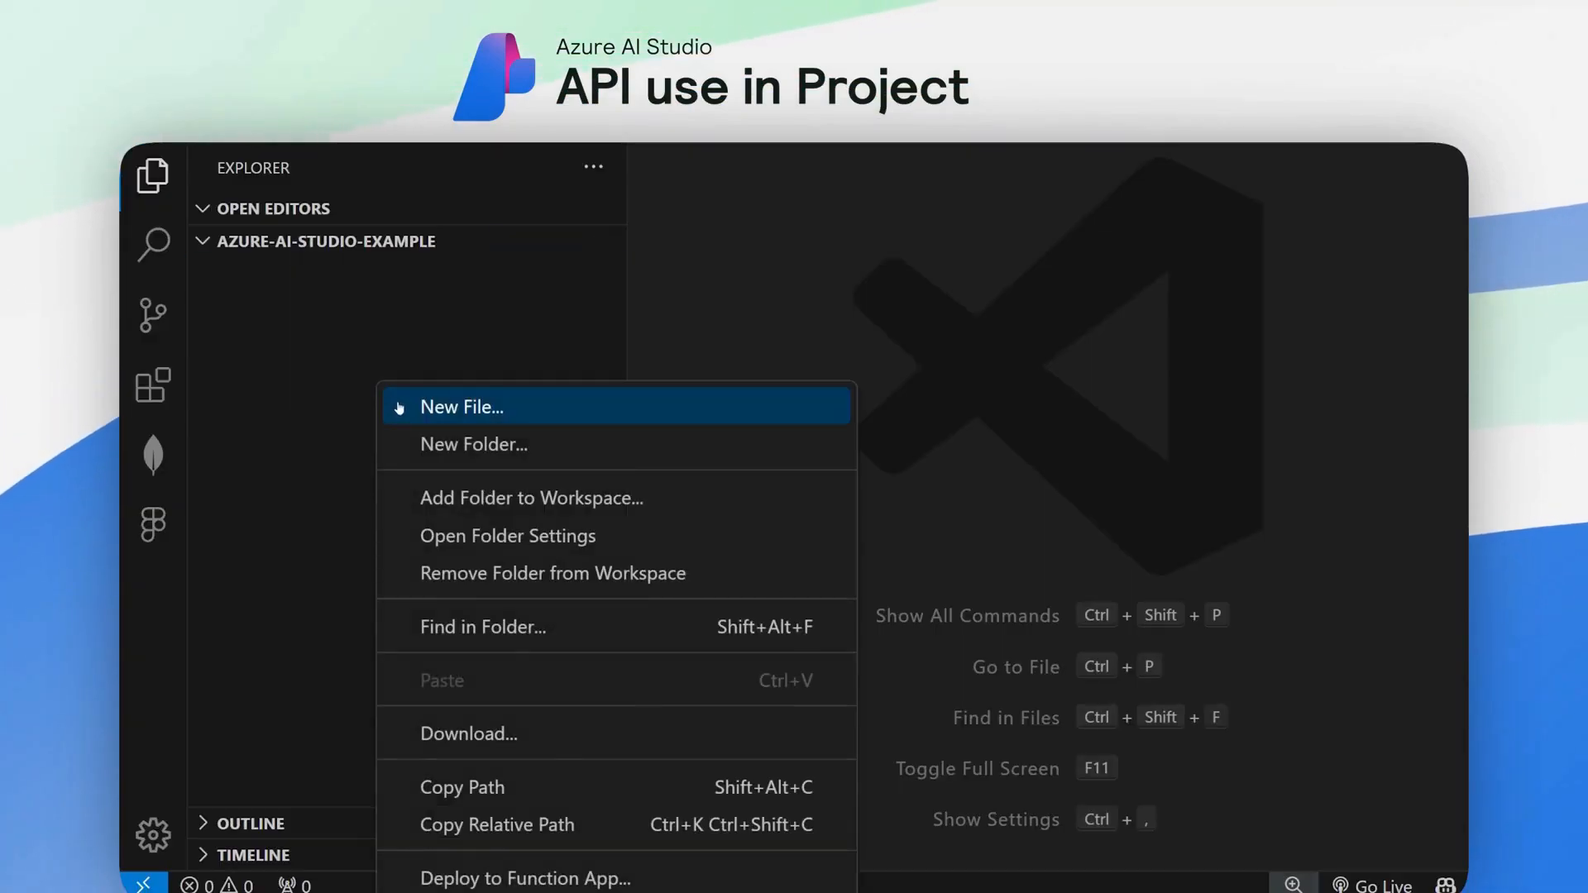
pyautogui.click(398, 409)
pyautogui.write('index.js')
pyautogui.press('Return')
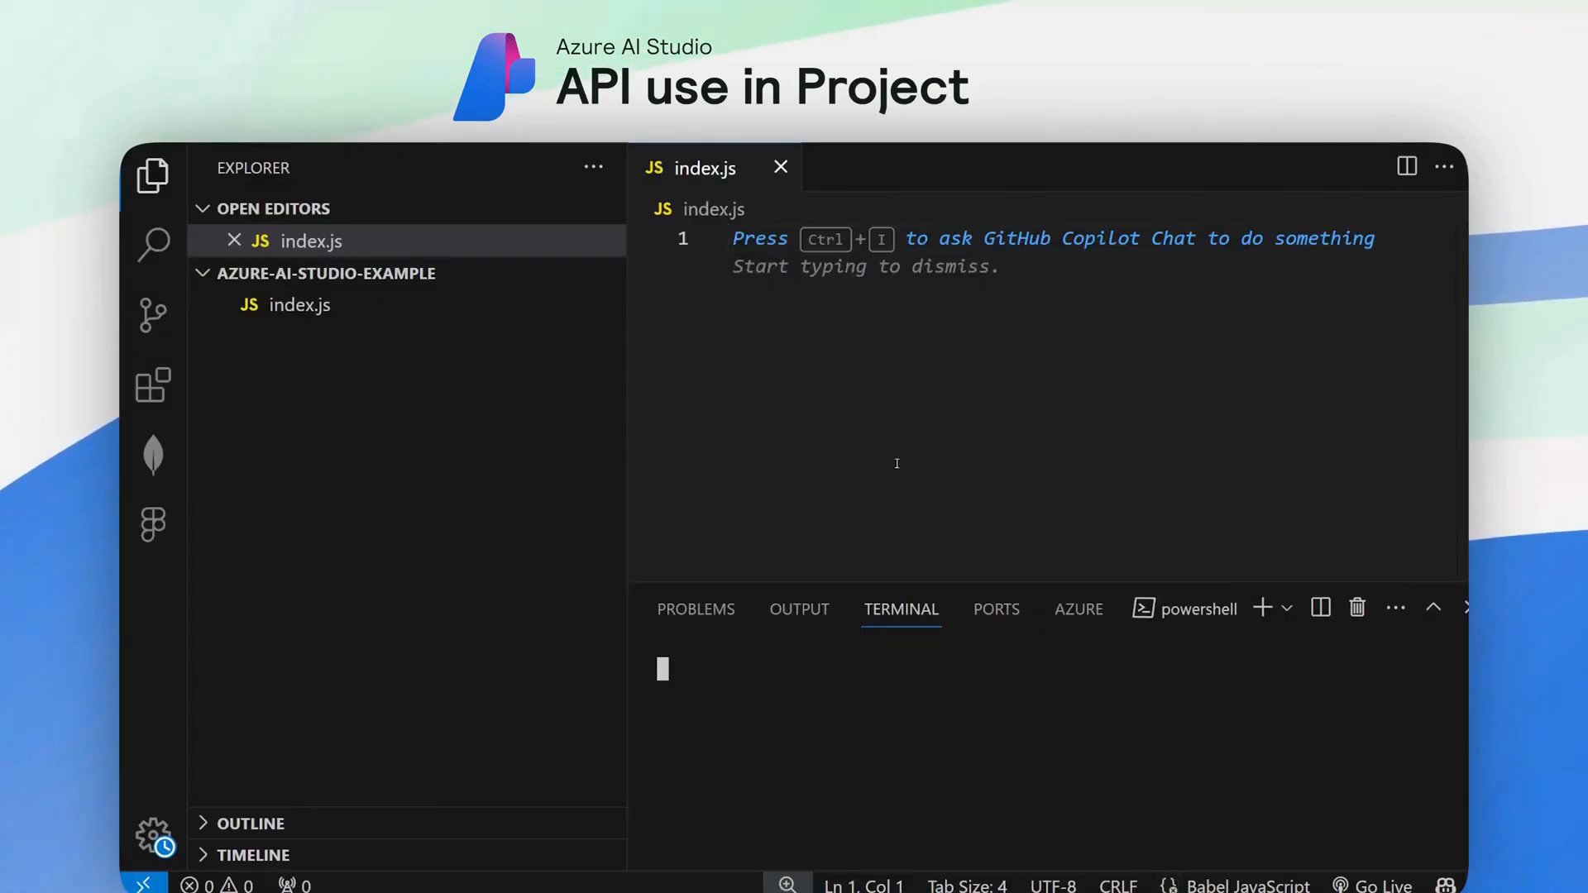
pyautogui.write('npm install @azure/openai')
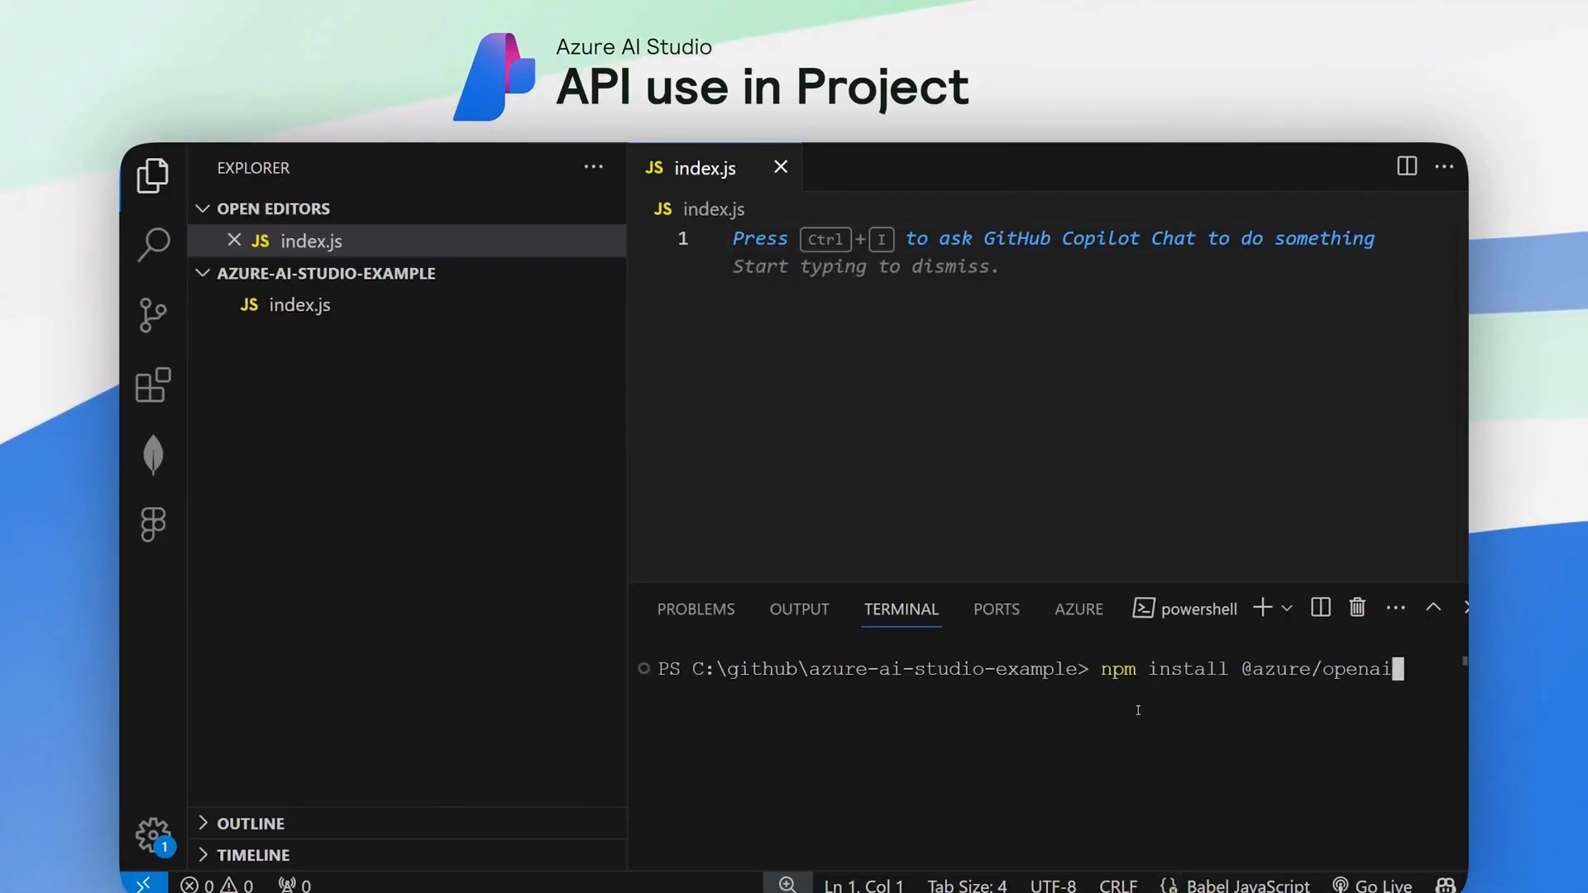
pyautogui.press('Return')
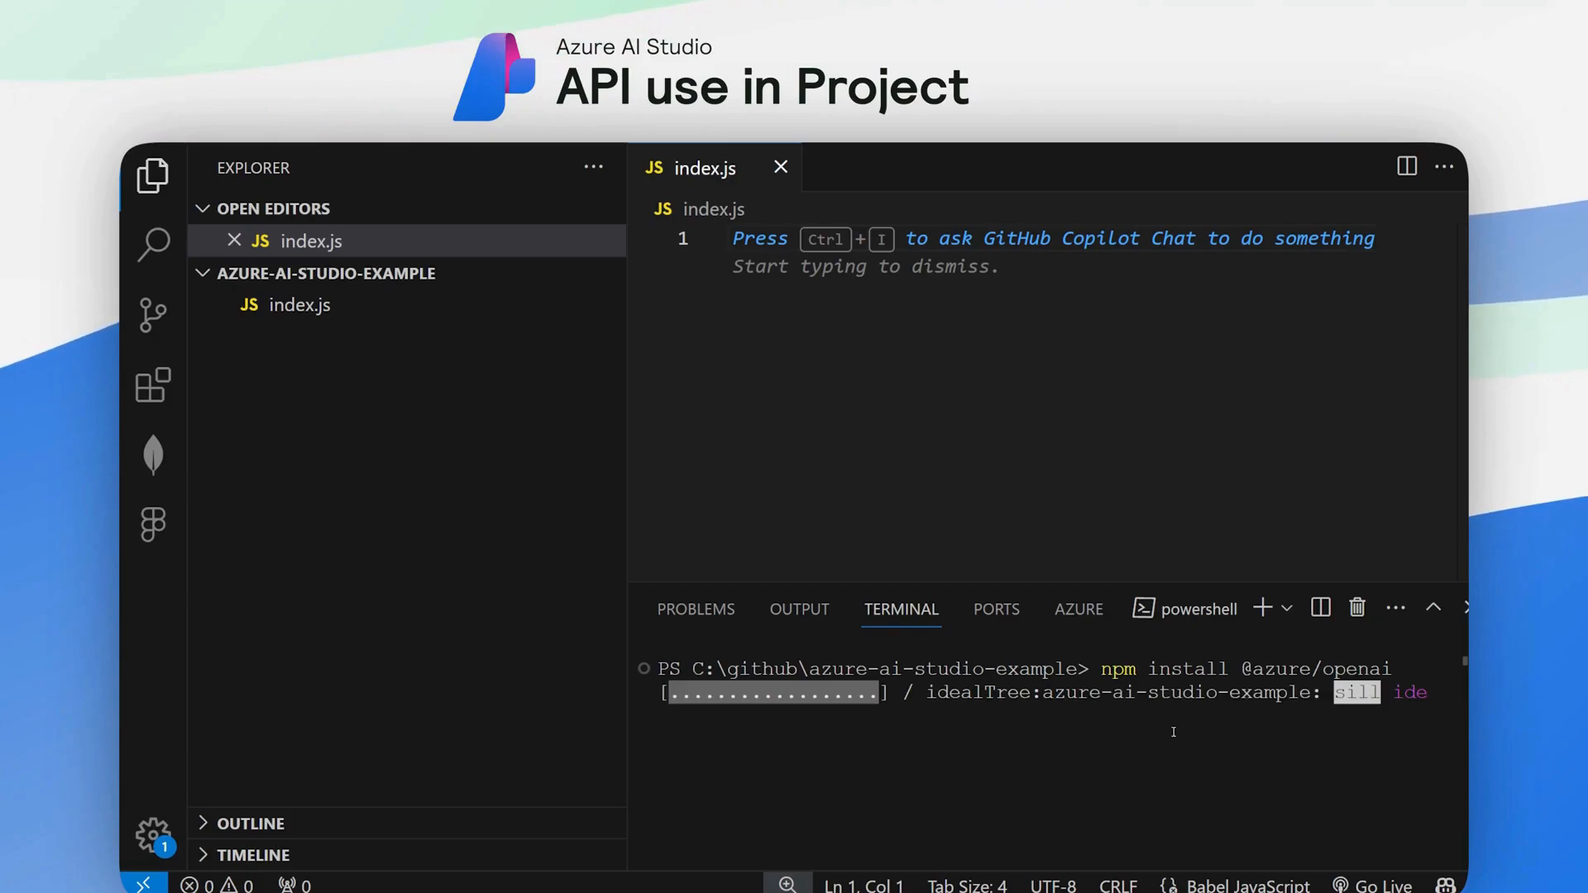
pyautogui.moveTo(625, 673); pyautogui.dragTo(522, 673)
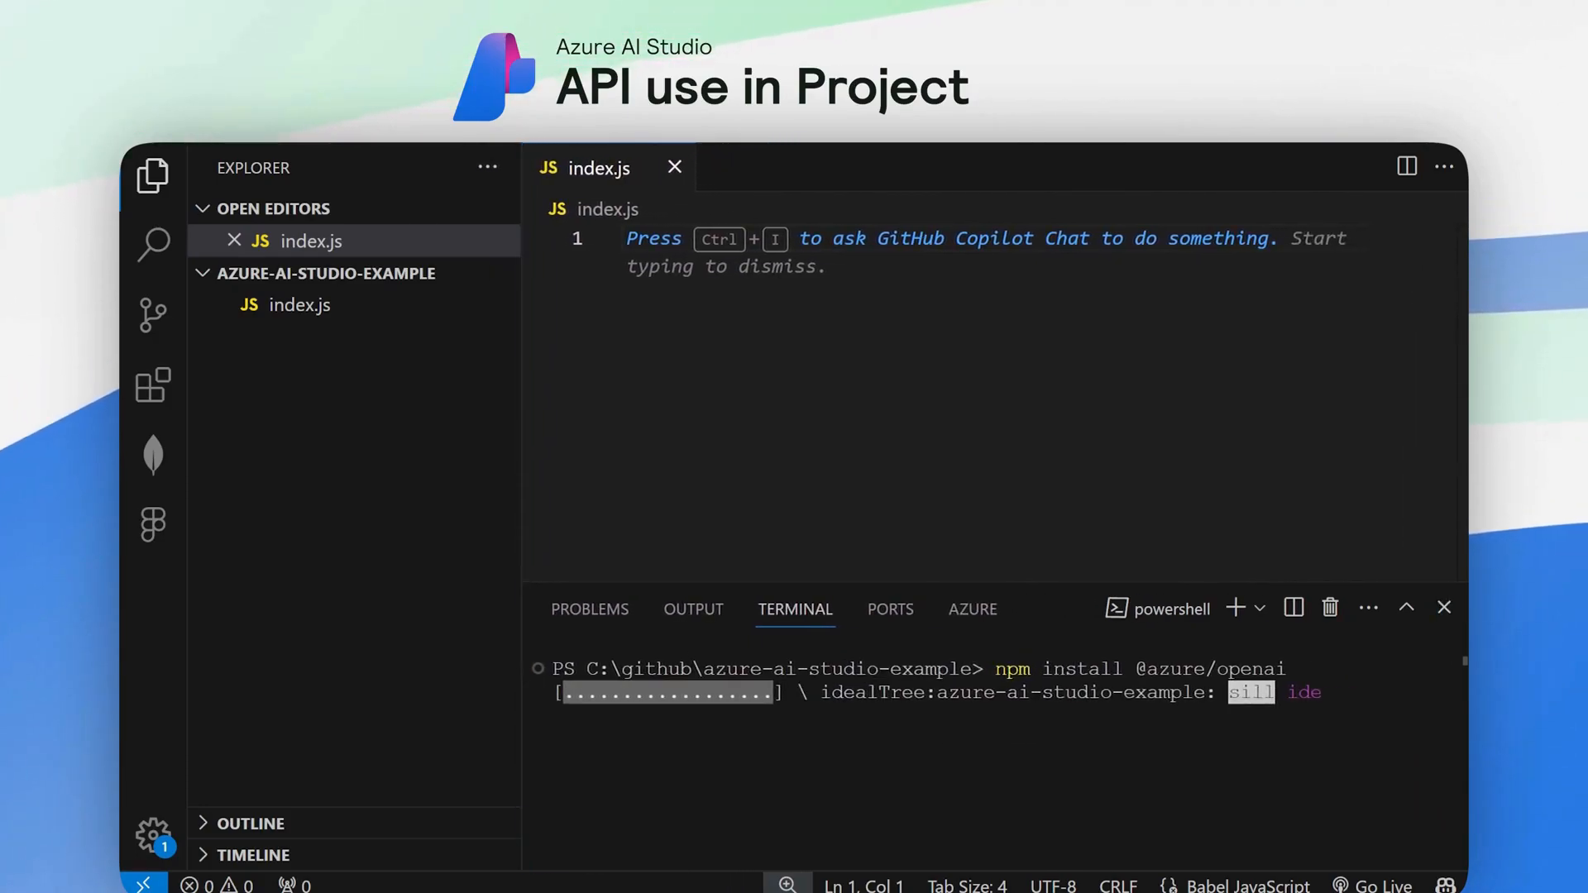
# Step: Create a file named .env in the root of the project folder
pyautogui.click(414, 518)
pyautogui.rightClick(415, 365)
pyautogui.click(464, 383)
pyautogui.write('.')
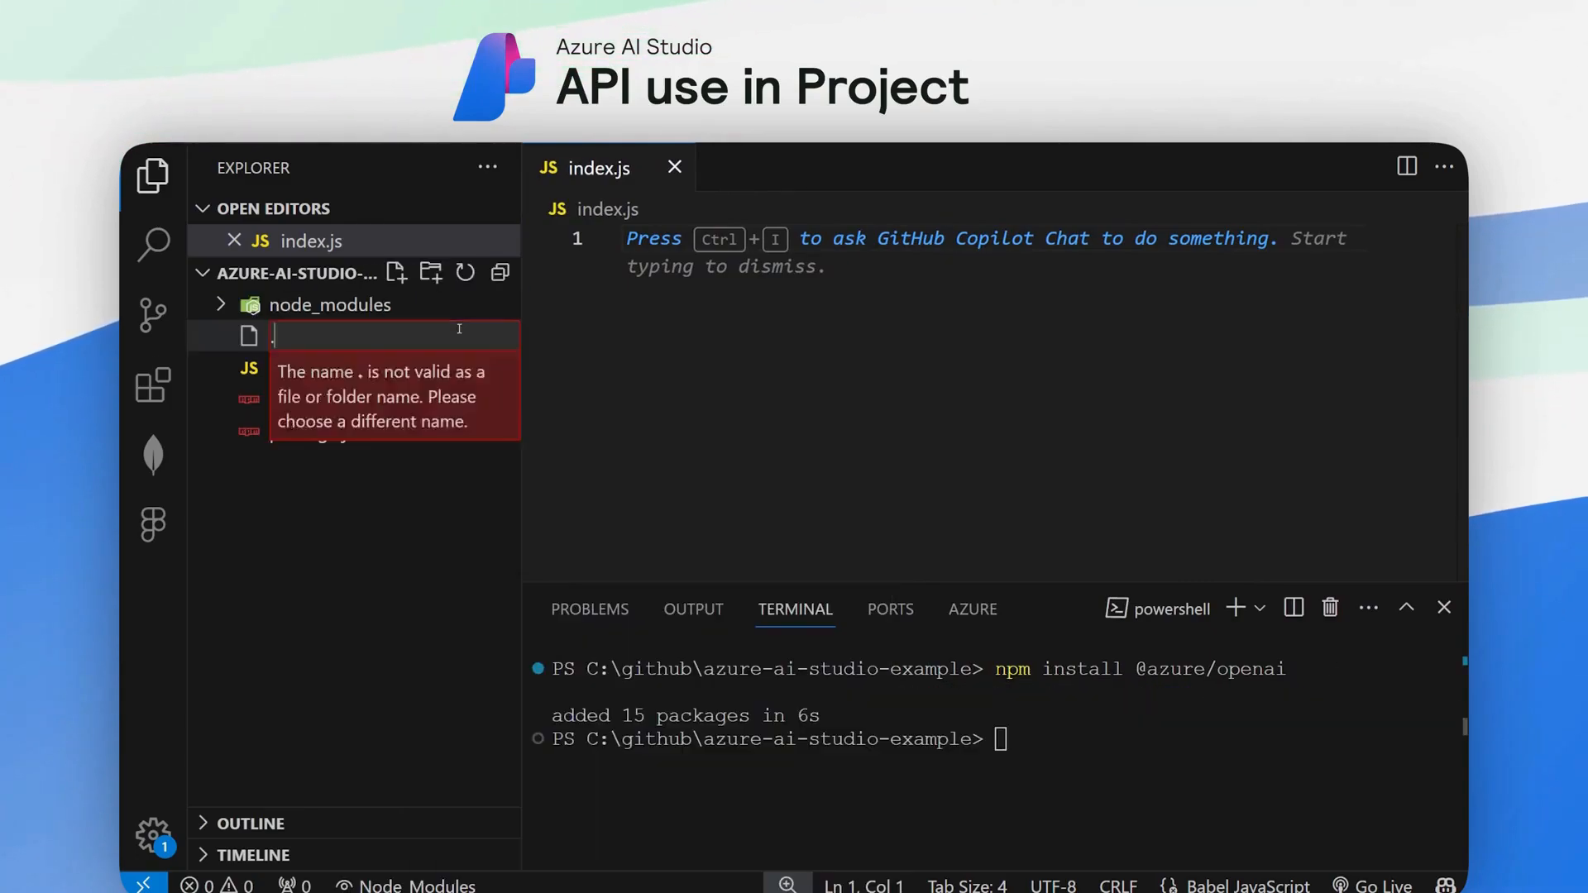
pyautogui.write('env')
pyautogui.press('Return')
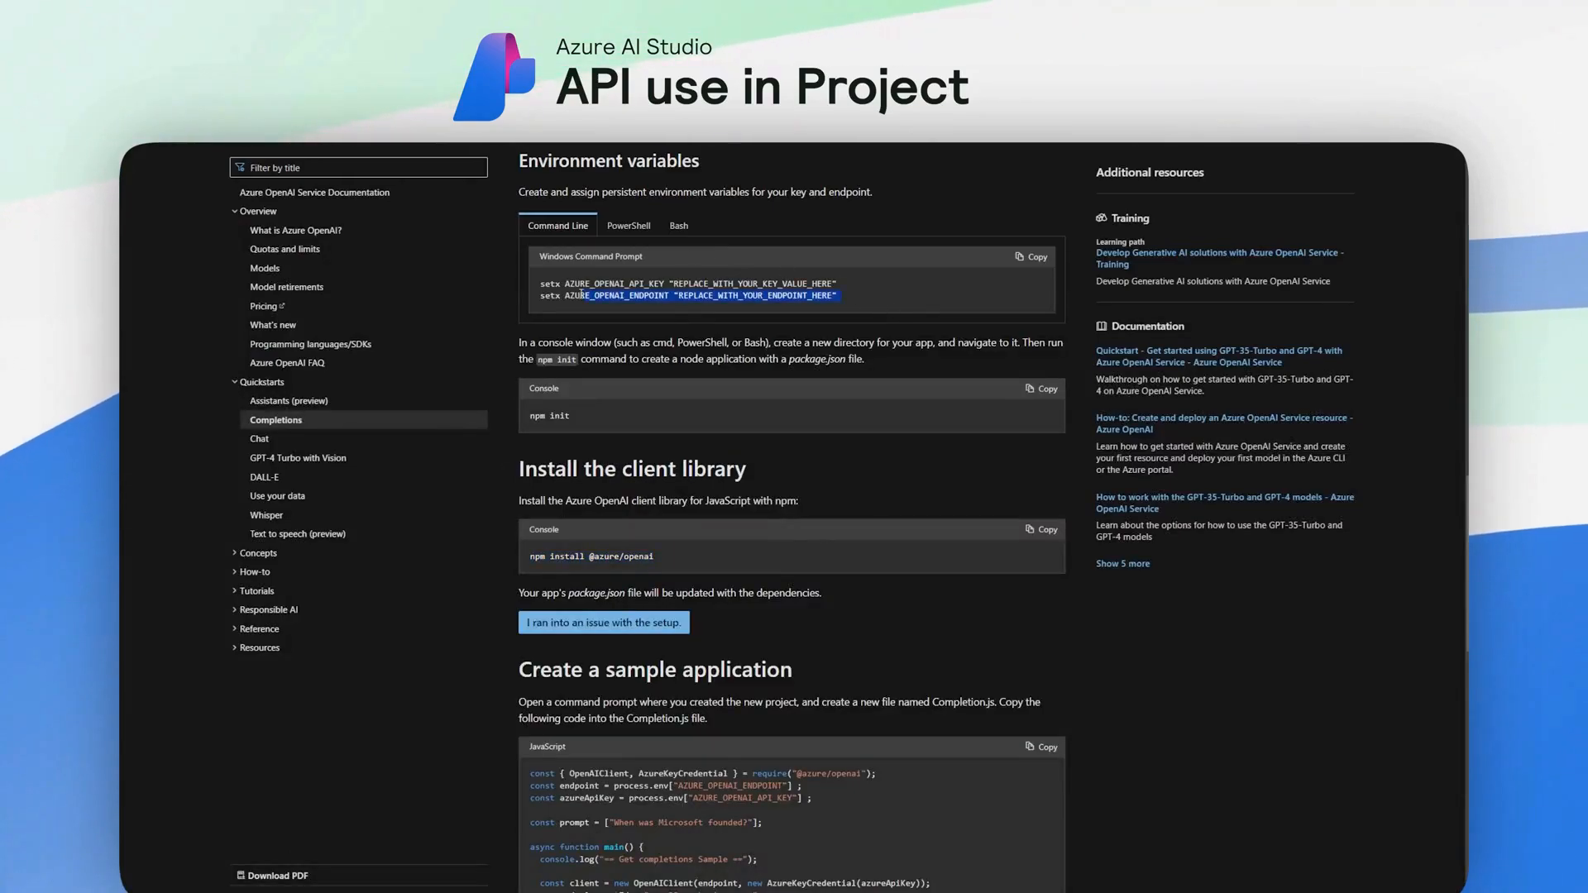
# Step: Copy the quickstart's AZURE_OPENAI_API_KEY and AZURE_OPENAI_ENDPOINT placeholder lines into .env and remove the setx prefix
pyautogui.moveTo(589, 295); pyautogui.dragTo(567, 287)
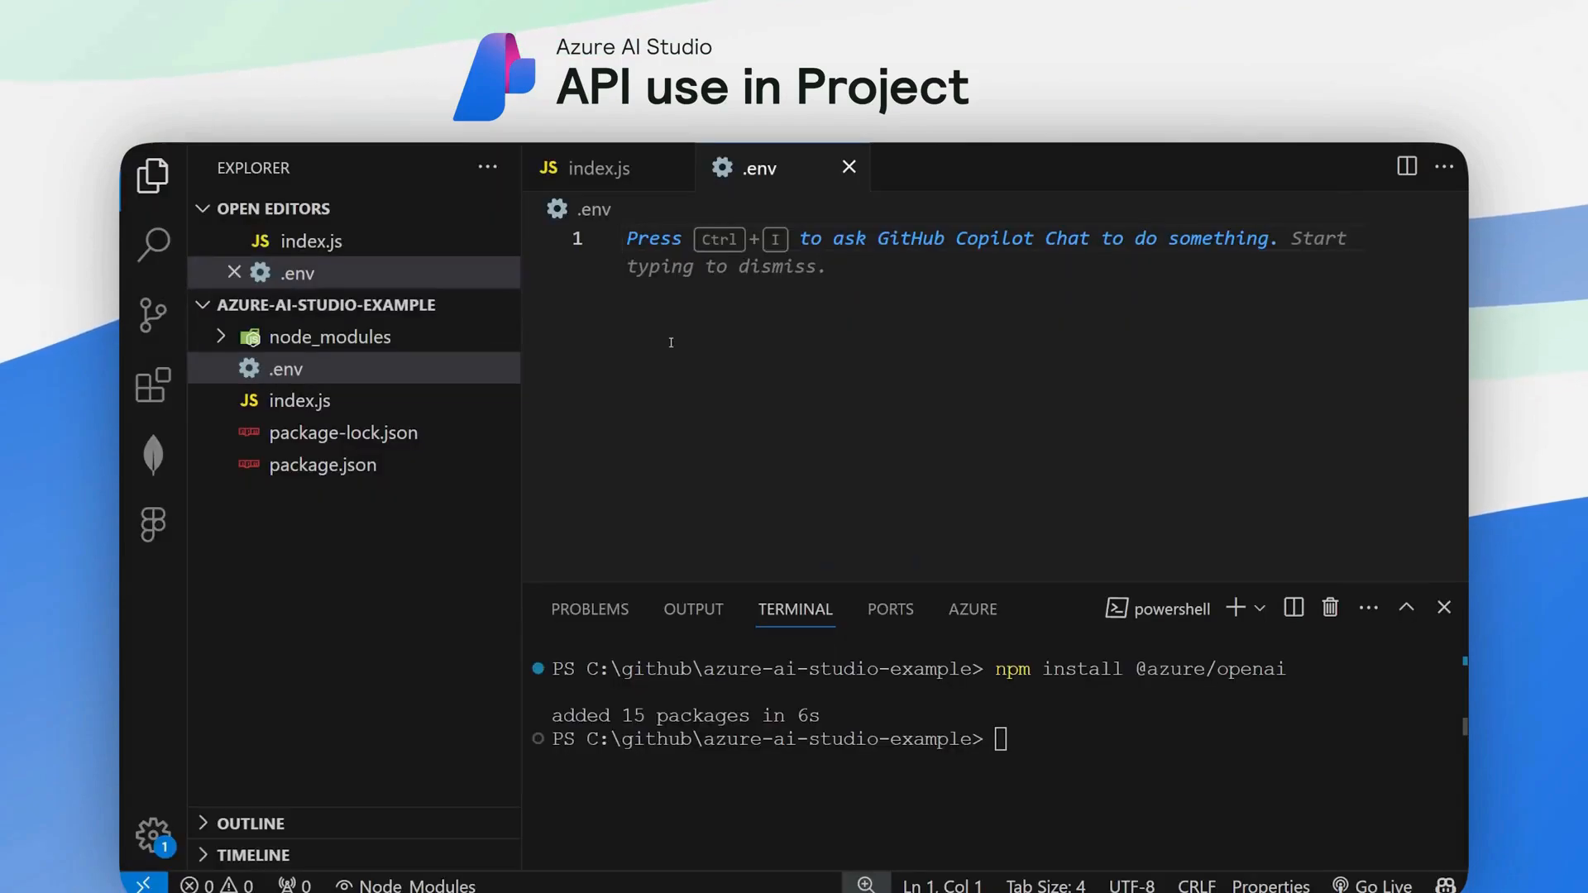
pyautogui.write('AZURE_OPENAI_API_KEY "REPLACE_WITH_YOUR_KEY_VALUE_HERE" setx AZURE_OPENAI_ENDPOINT "REPLACE_WITH_YOUR_ENDPOINT_HERE"')
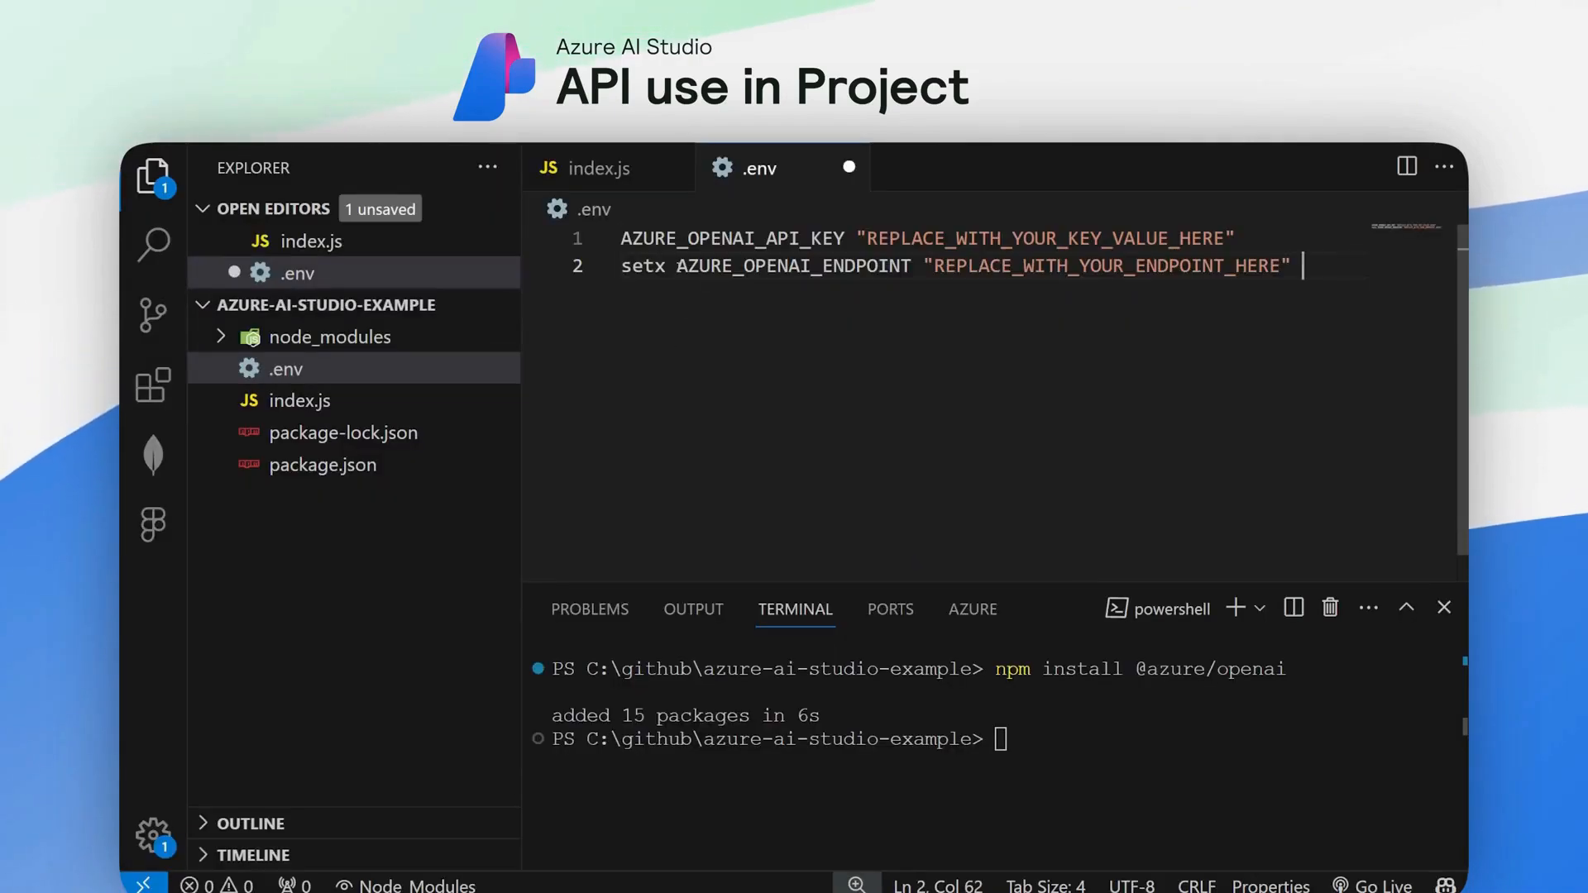
pyautogui.moveTo(678, 266); pyautogui.dragTo(622, 265)
pyautogui.press('BackSpace')
# Step: Replace the space between name and value with an equals sign for both variables in .env
pyautogui.moveTo(857, 239); pyautogui.dragTo(848, 239)
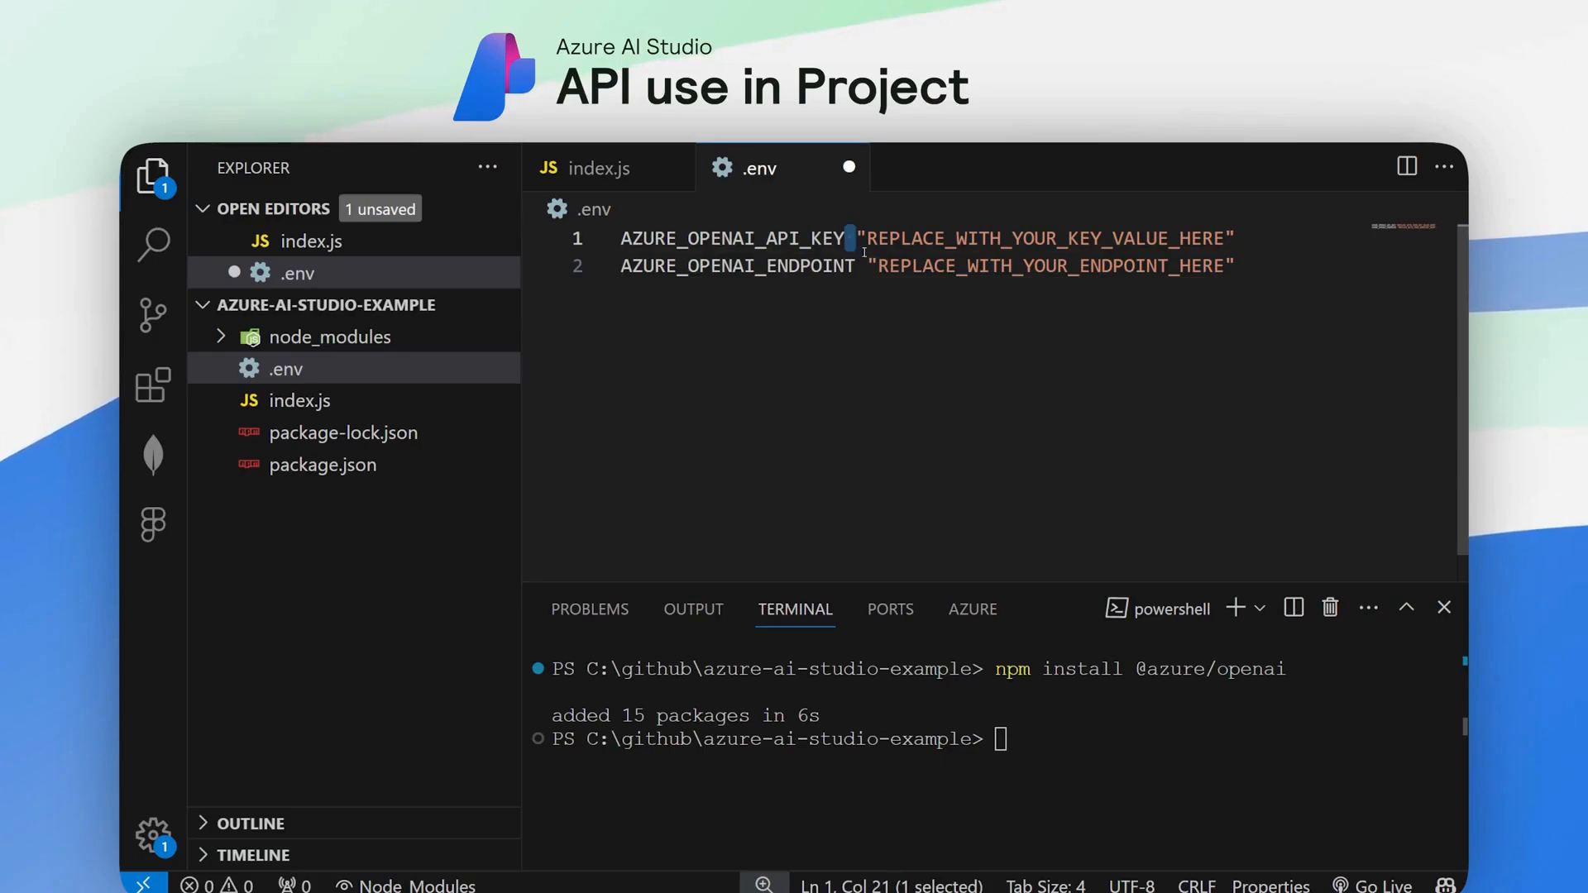
pyautogui.write('=')
pyautogui.press('Down')
pyautogui.press('Delete')
pyautogui.write('=')
# Step: Add a third line to .env defining AZURE_OPENAI_MODEL with an empty quoted value
pyautogui.press('End')
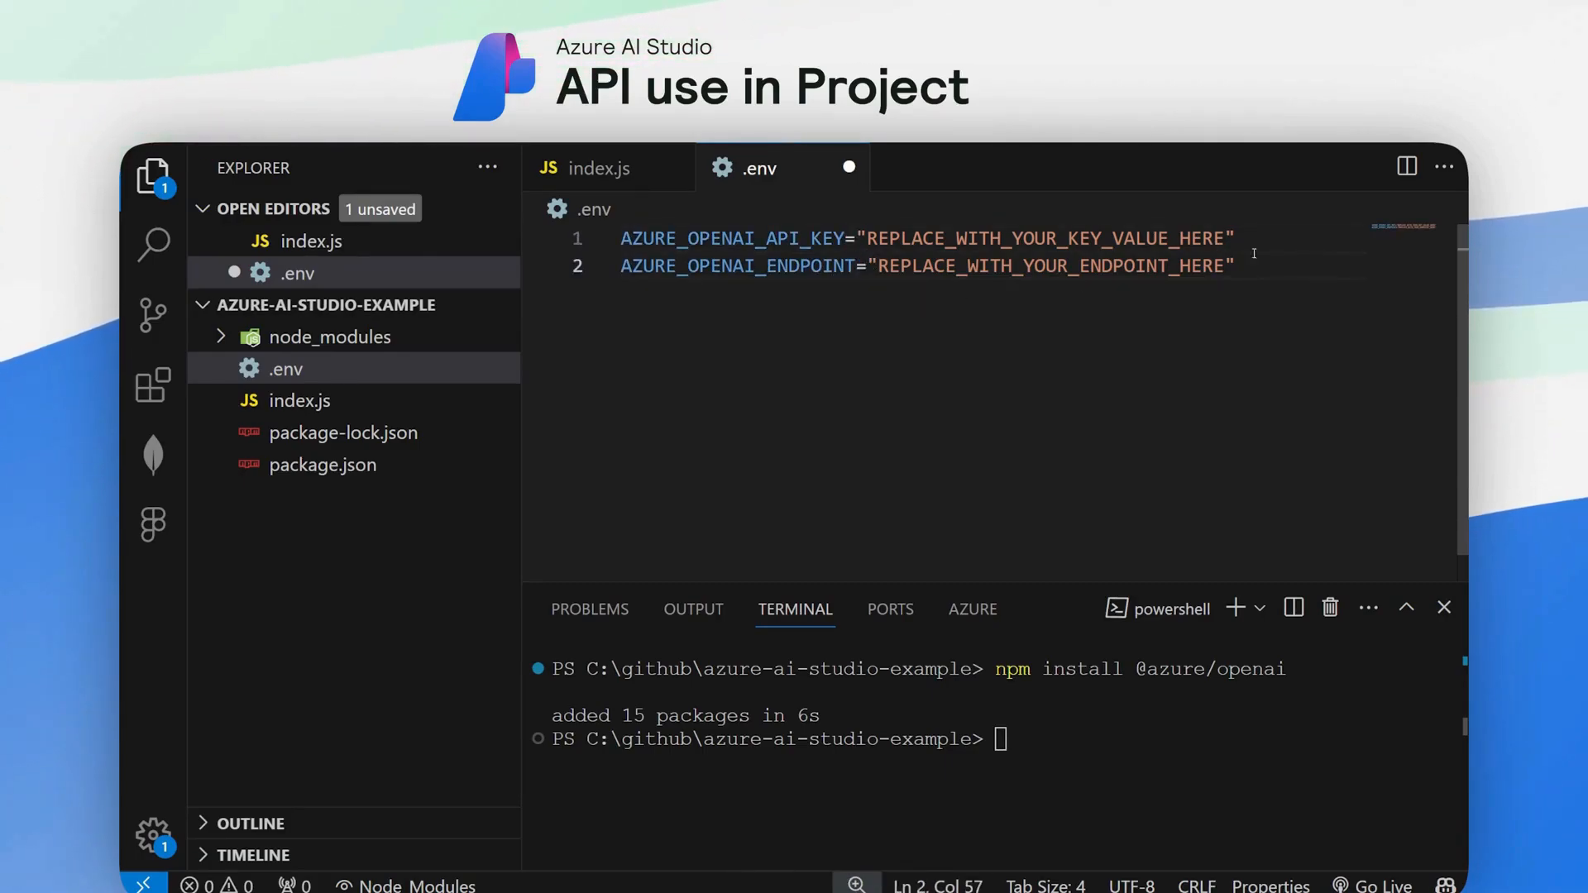
pyautogui.press('Return')
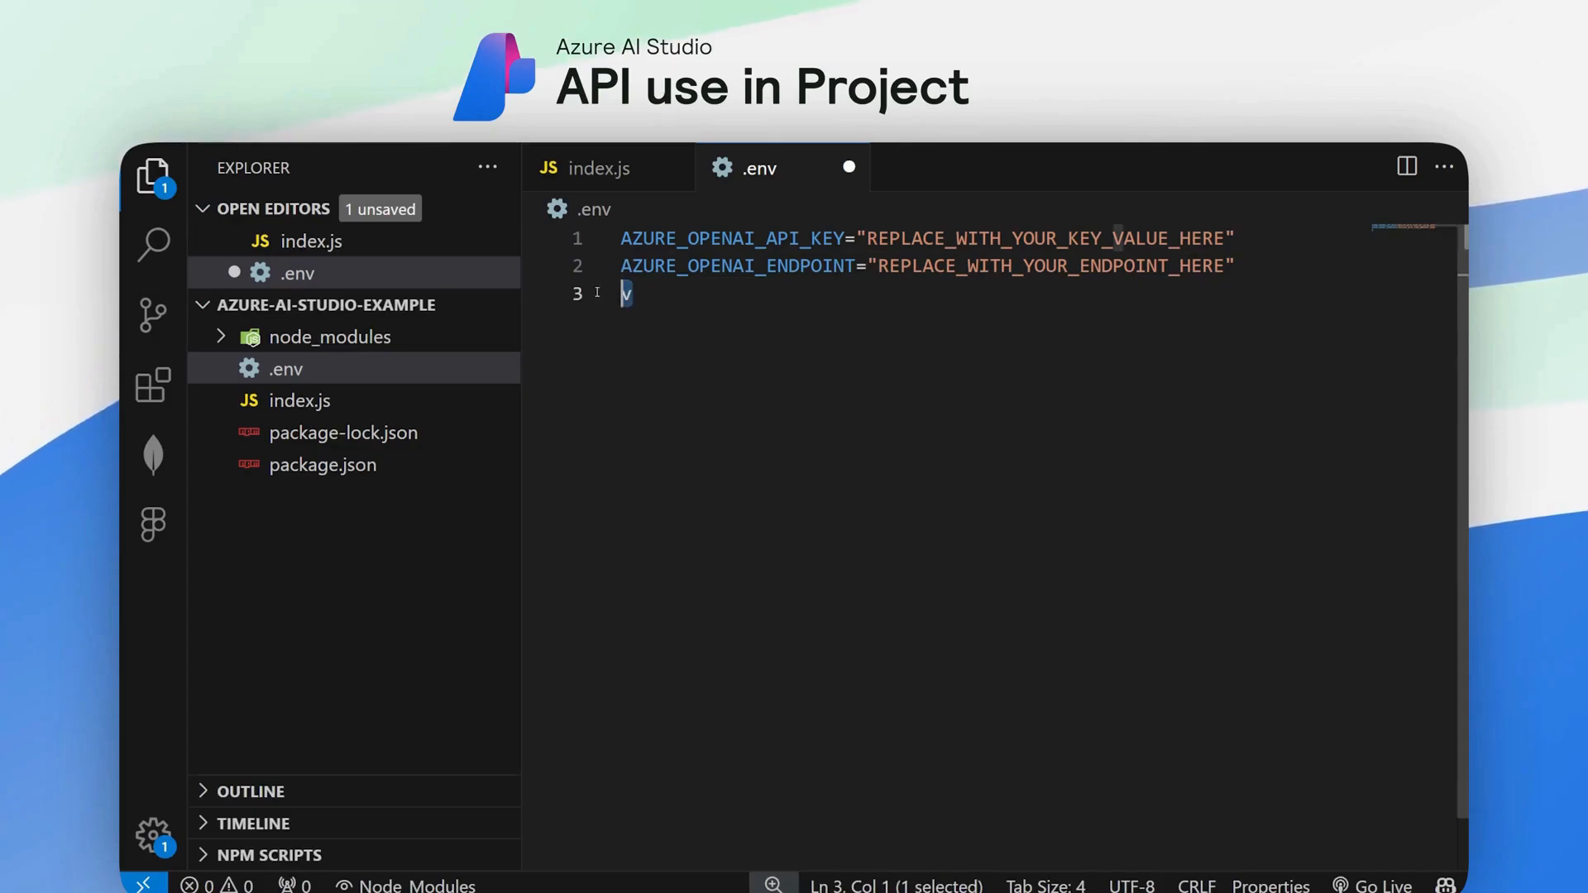
pyautogui.write('AZURE_OPENAI_MODEL="')
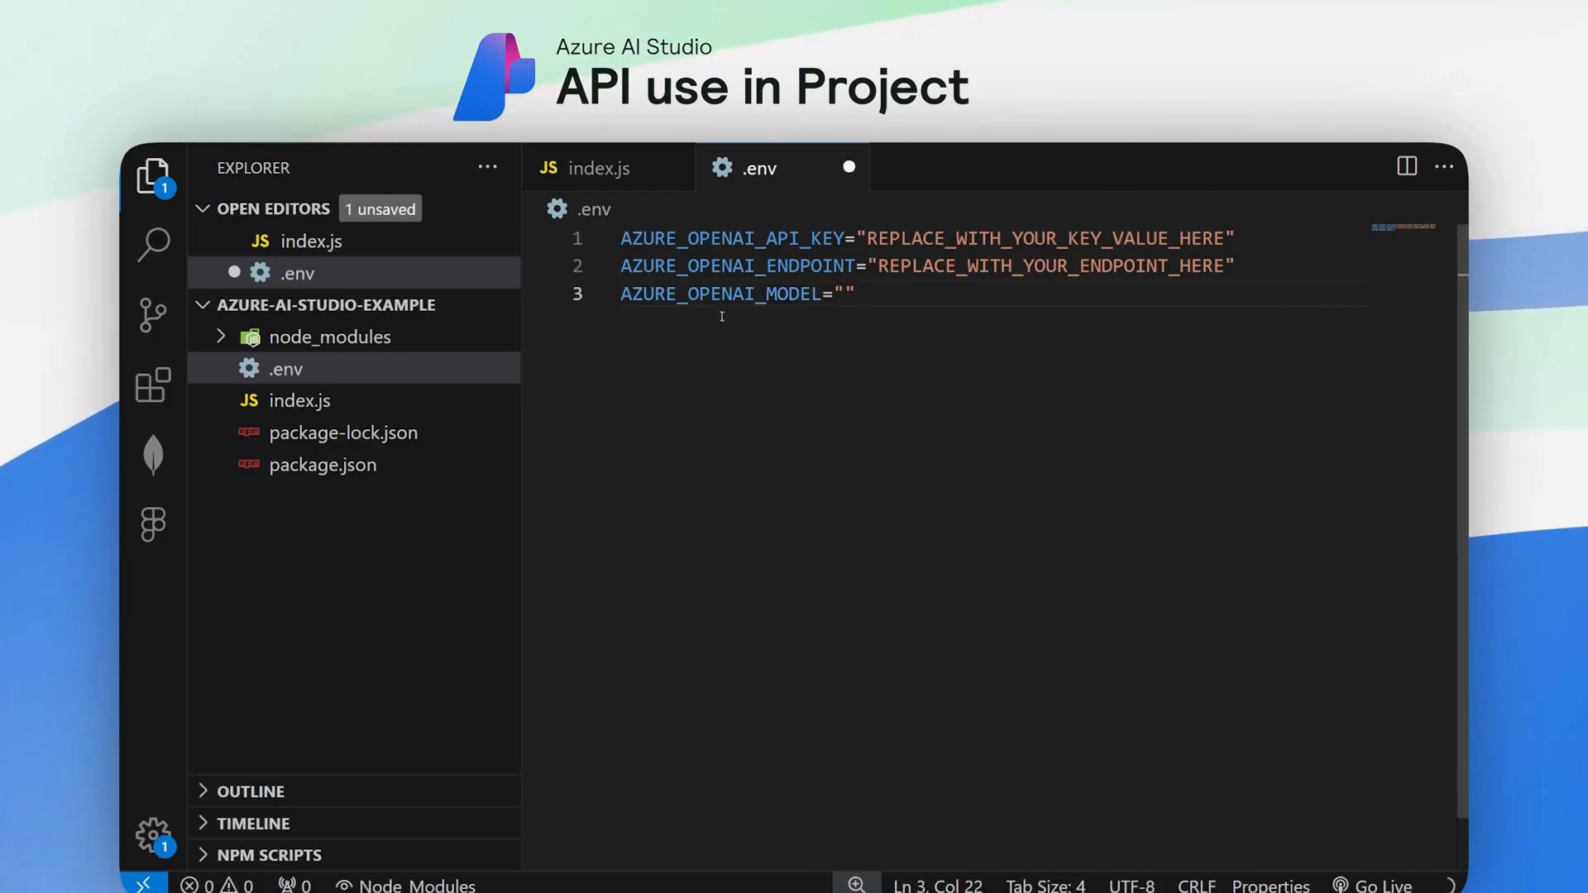
pyautogui.doubleClick(734, 294)
pyautogui.press('End')
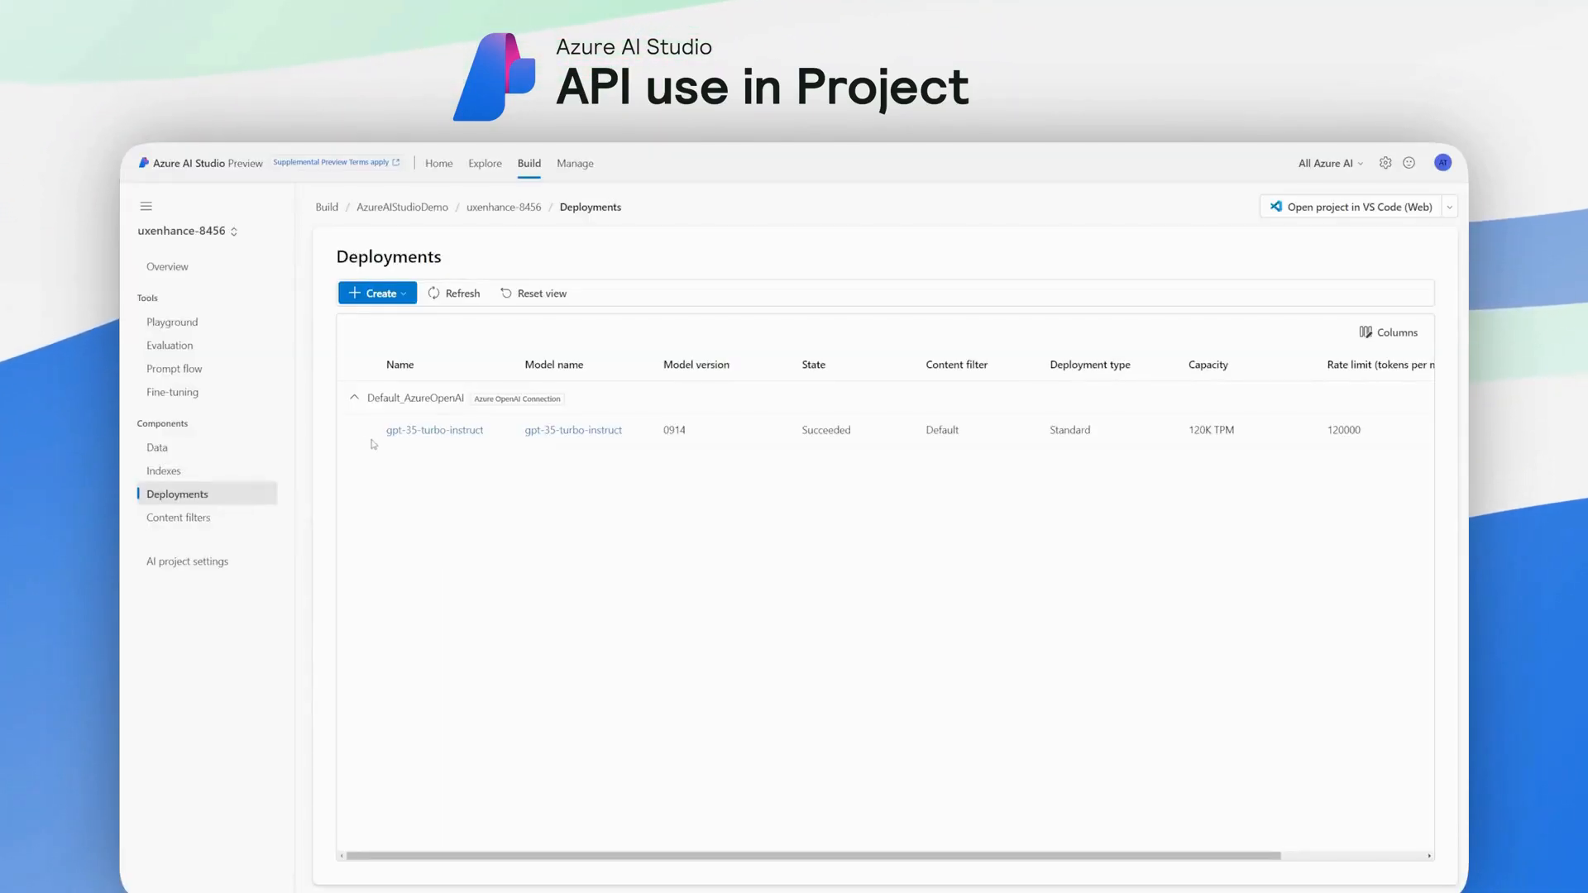
# Step: In Azure AI Studio, create a real-time endpoint deployment for the uxenhance-8456 project with the gpt-35-turbo-instruct model
pyautogui.click(404, 293)
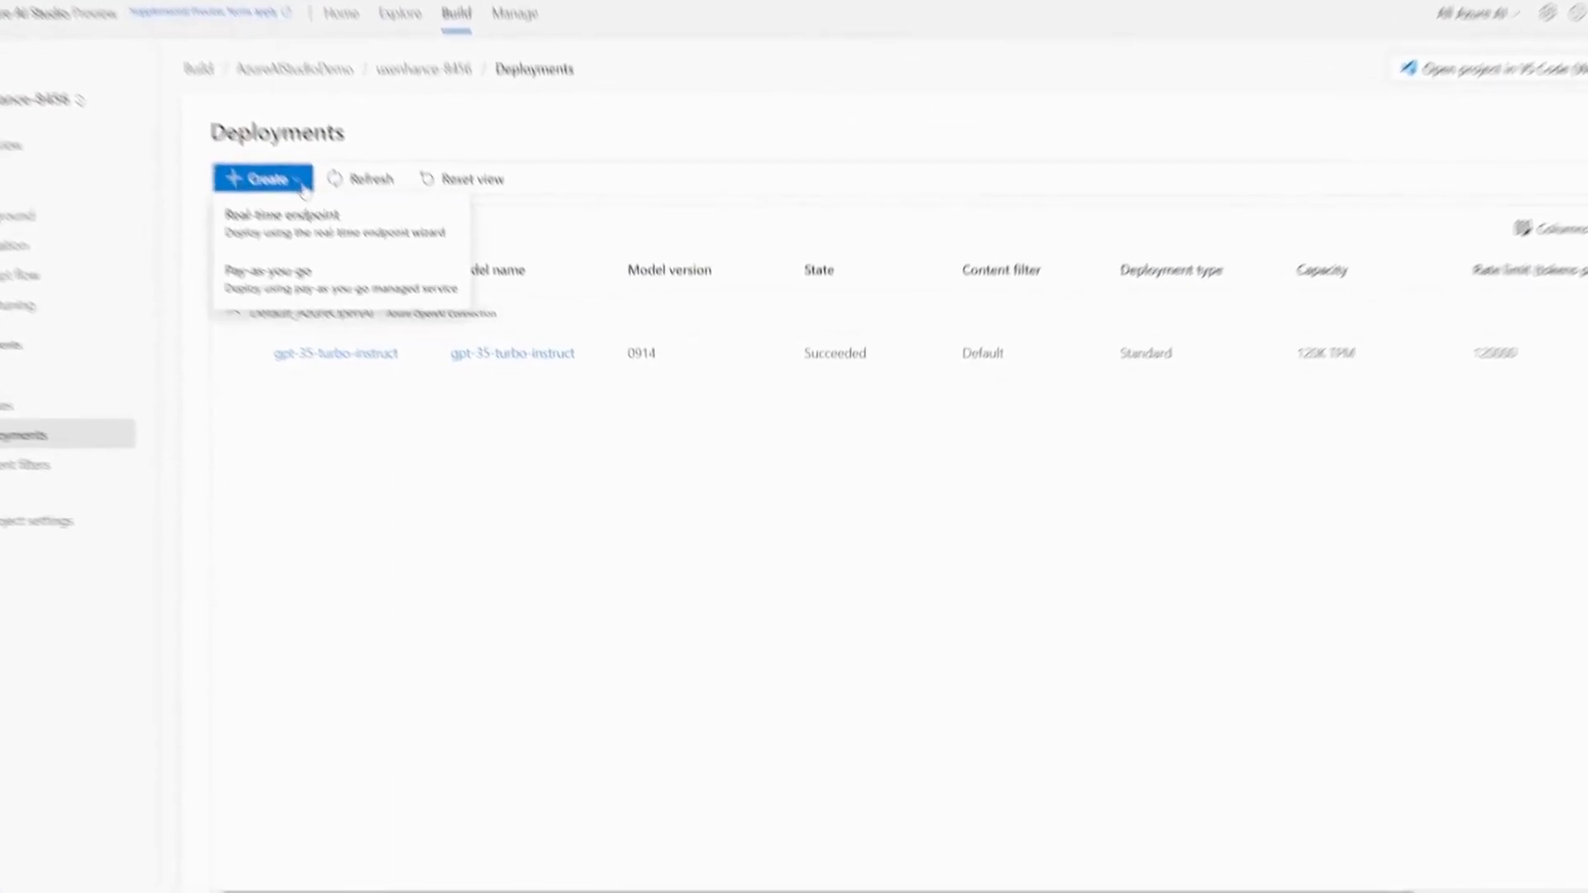
pyautogui.click(339, 198)
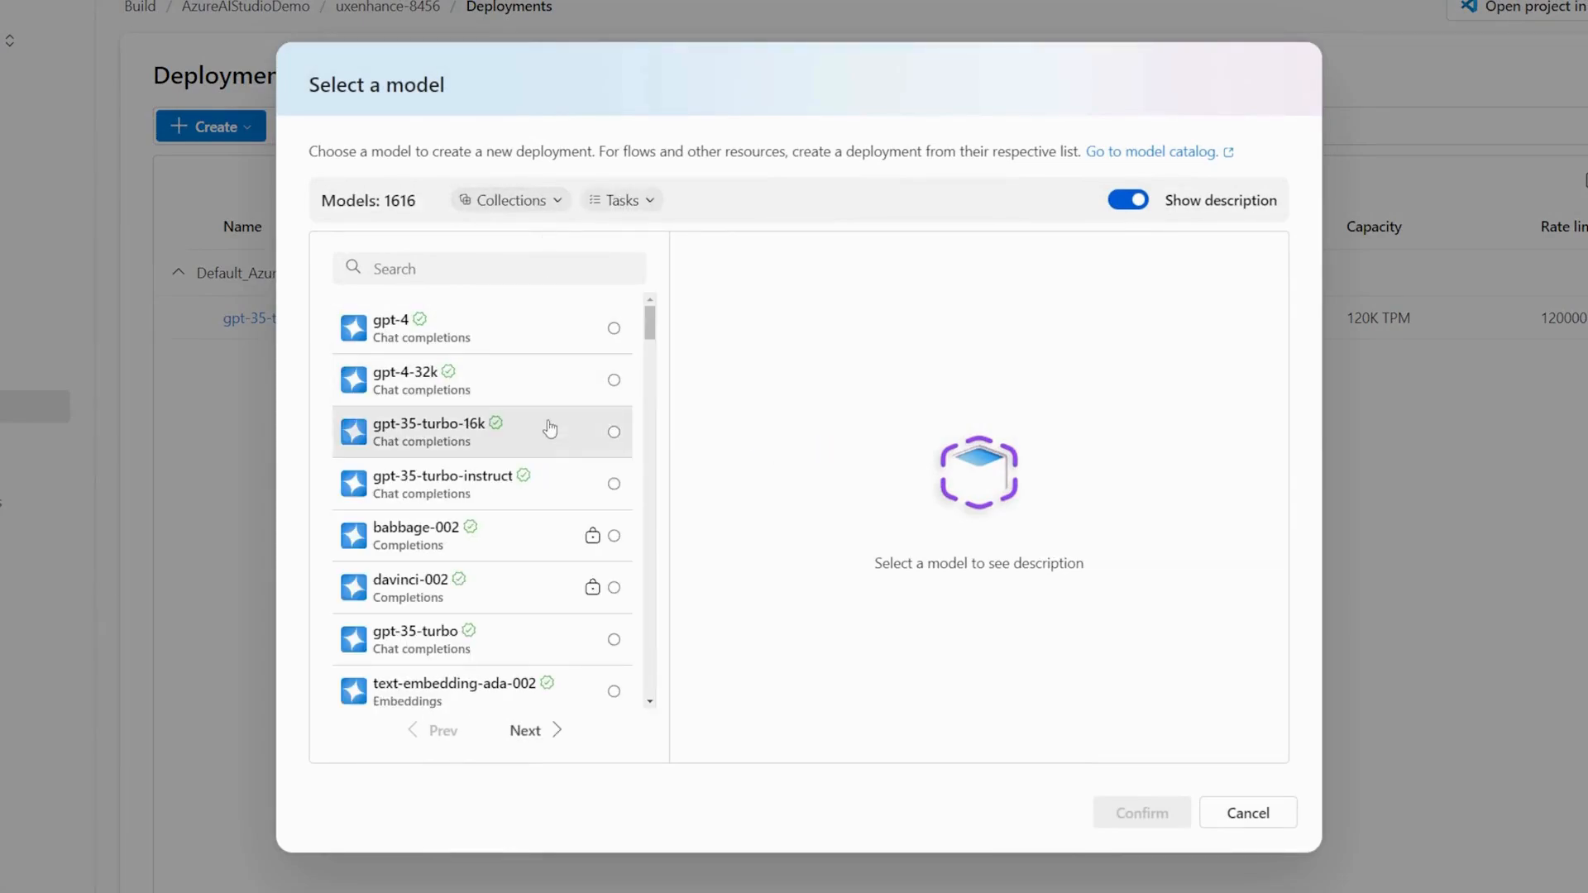
pyautogui.click(549, 478)
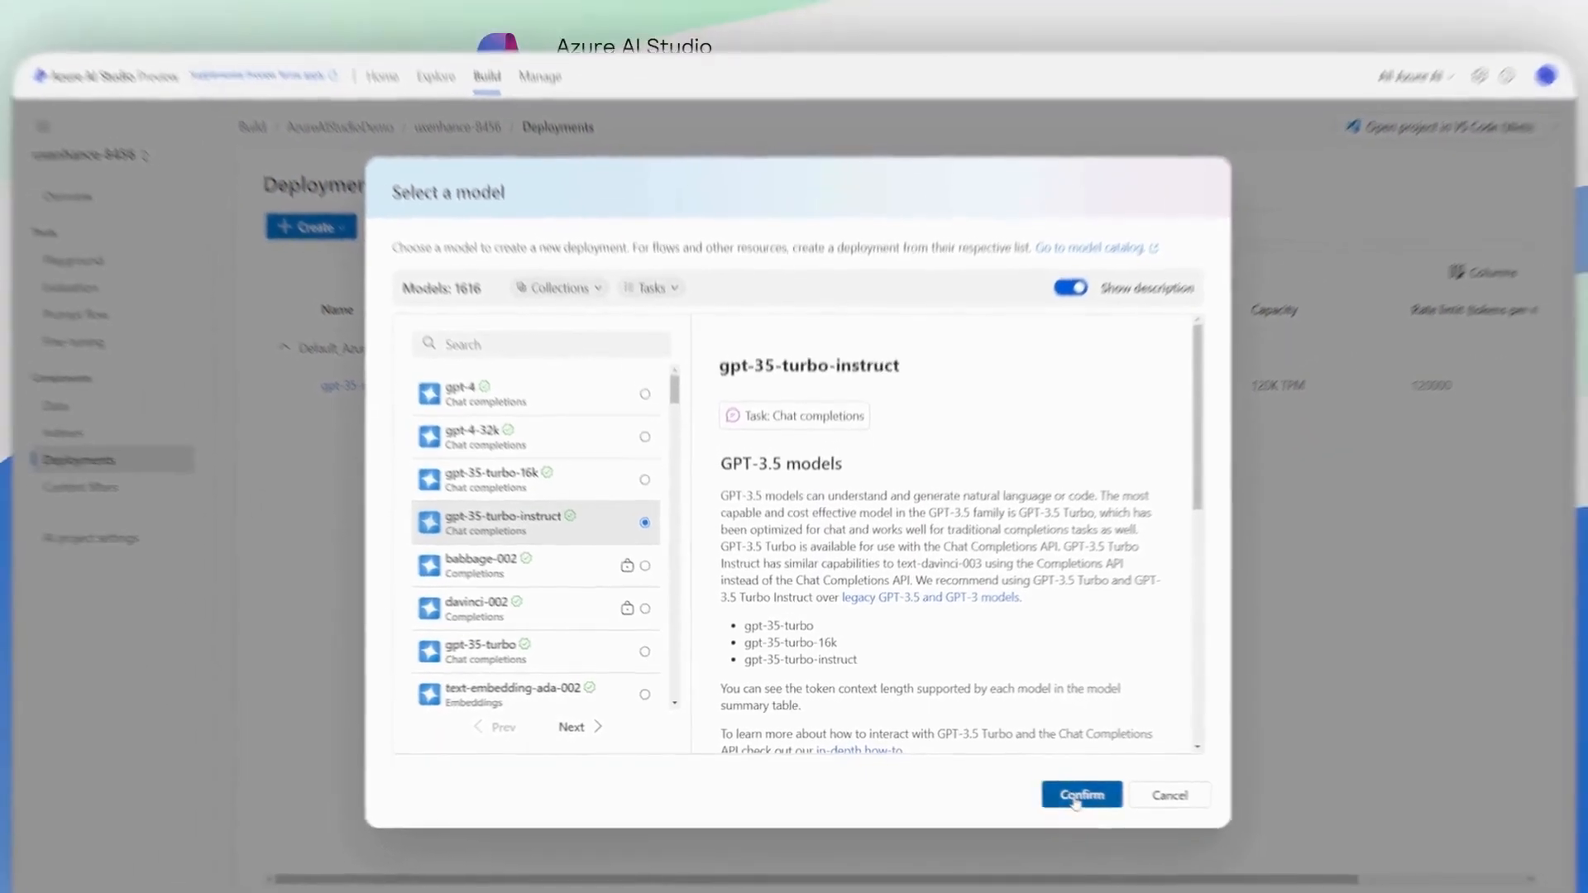
pyautogui.click(1110, 803)
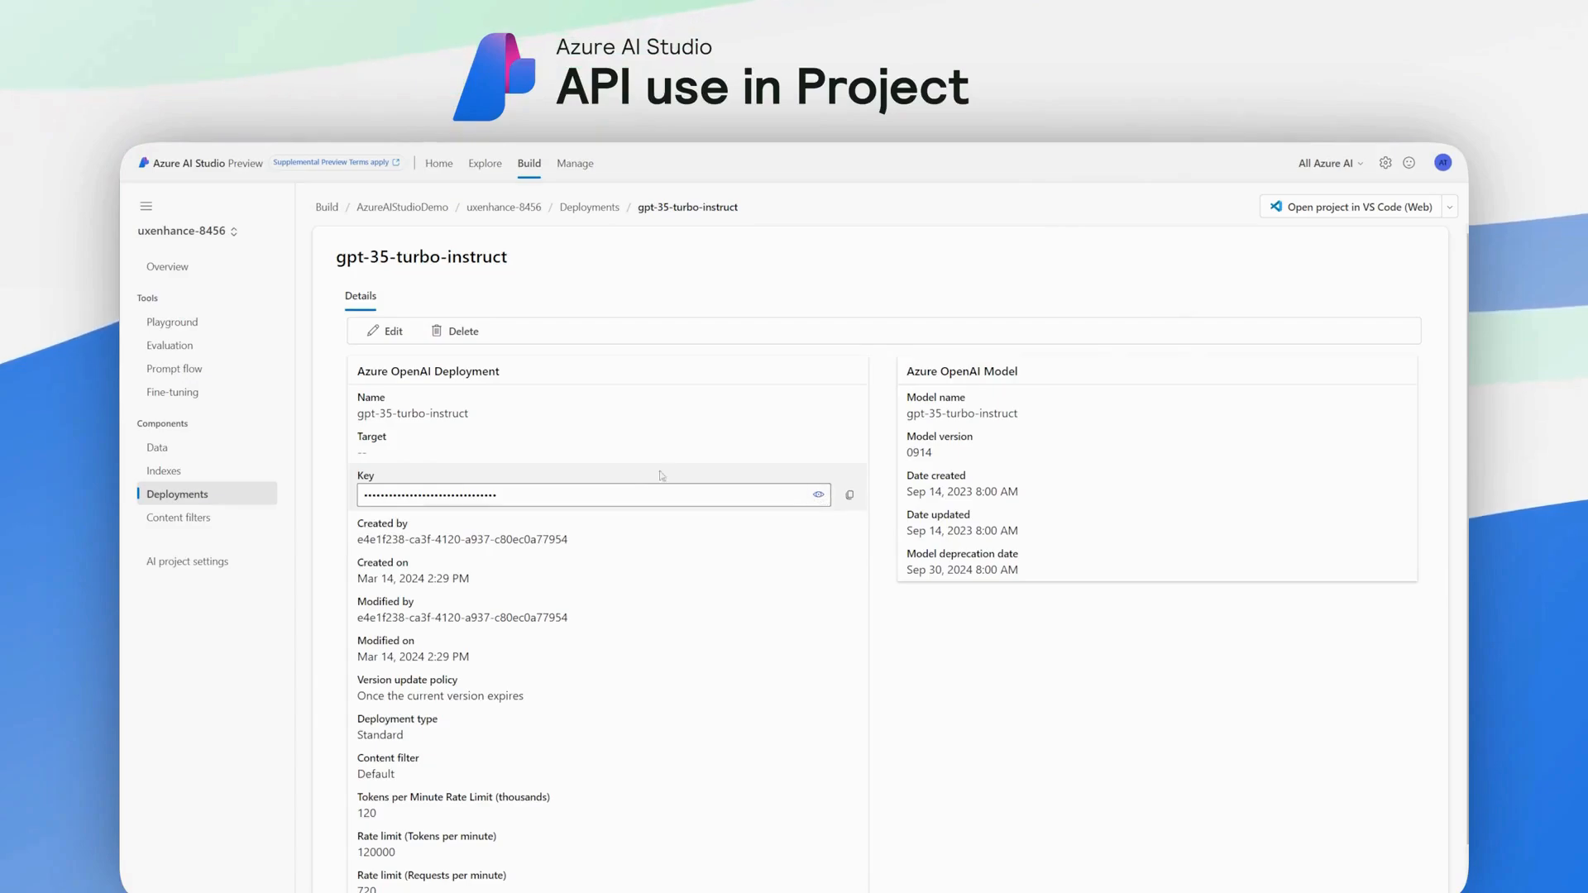
pyautogui.click(172, 321)
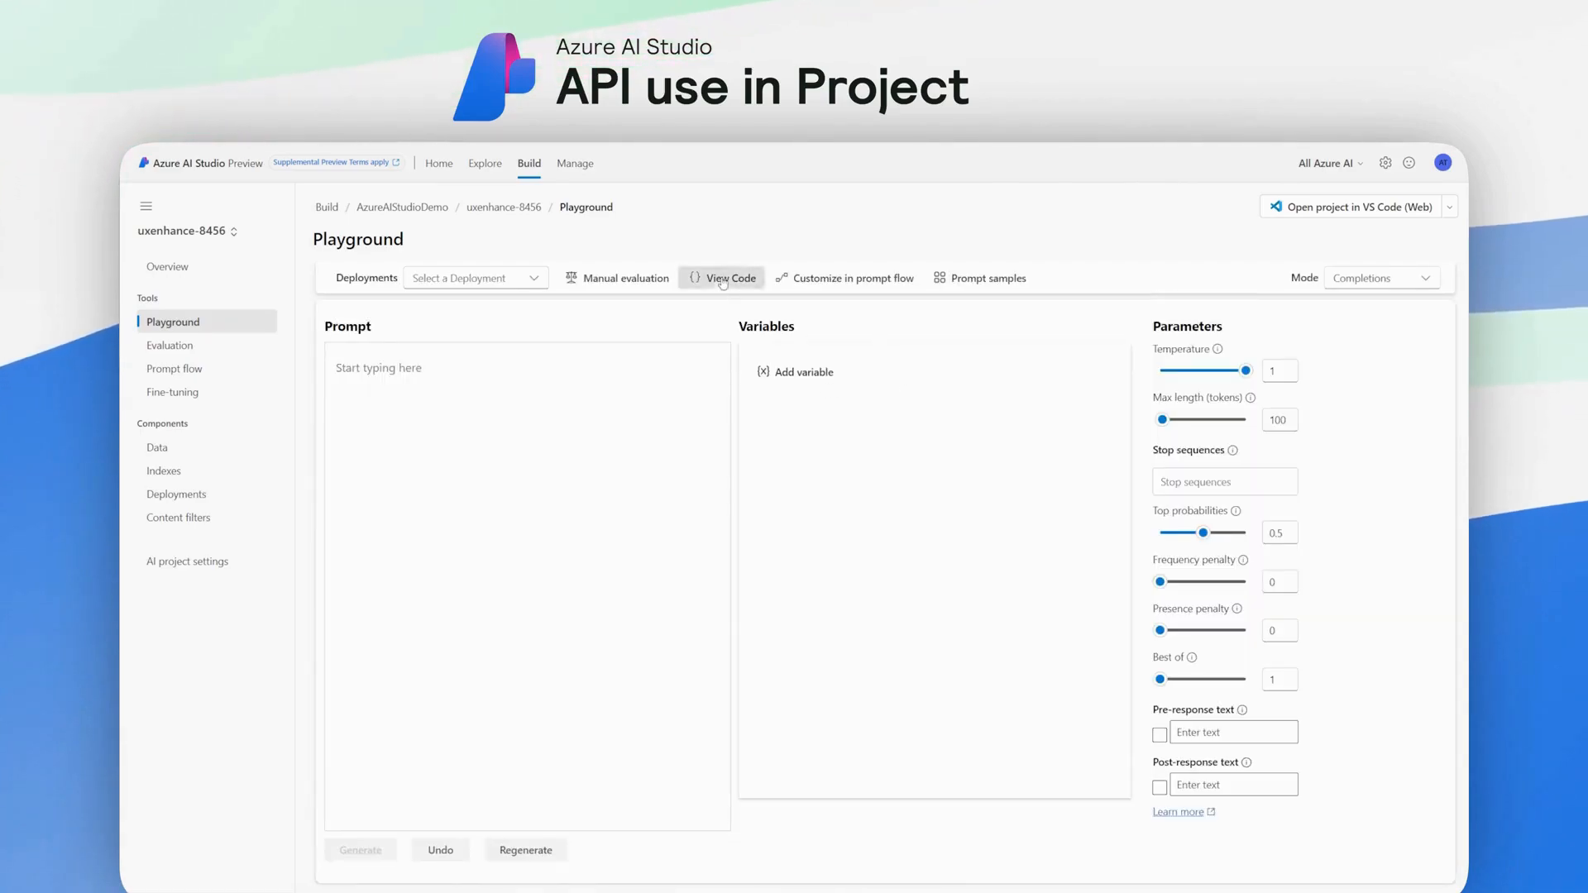
pyautogui.click(725, 279)
pyautogui.moveTo(747, 424); pyautogui.dragTo(1010, 431)
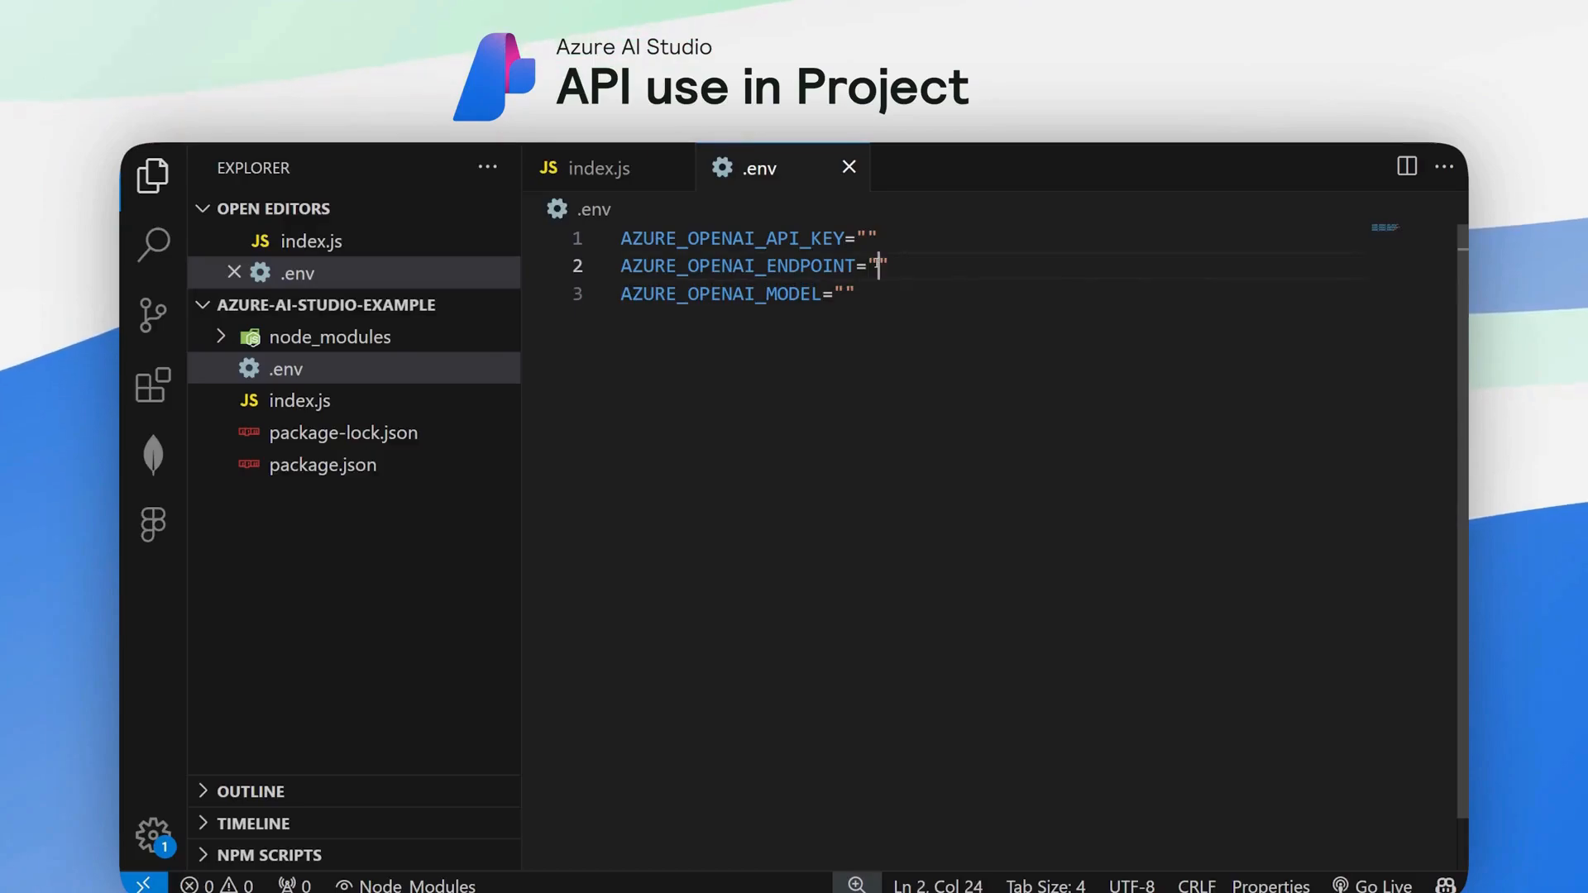
pyautogui.write('https://azureaistudiod4504251925.openai.azure.com/')
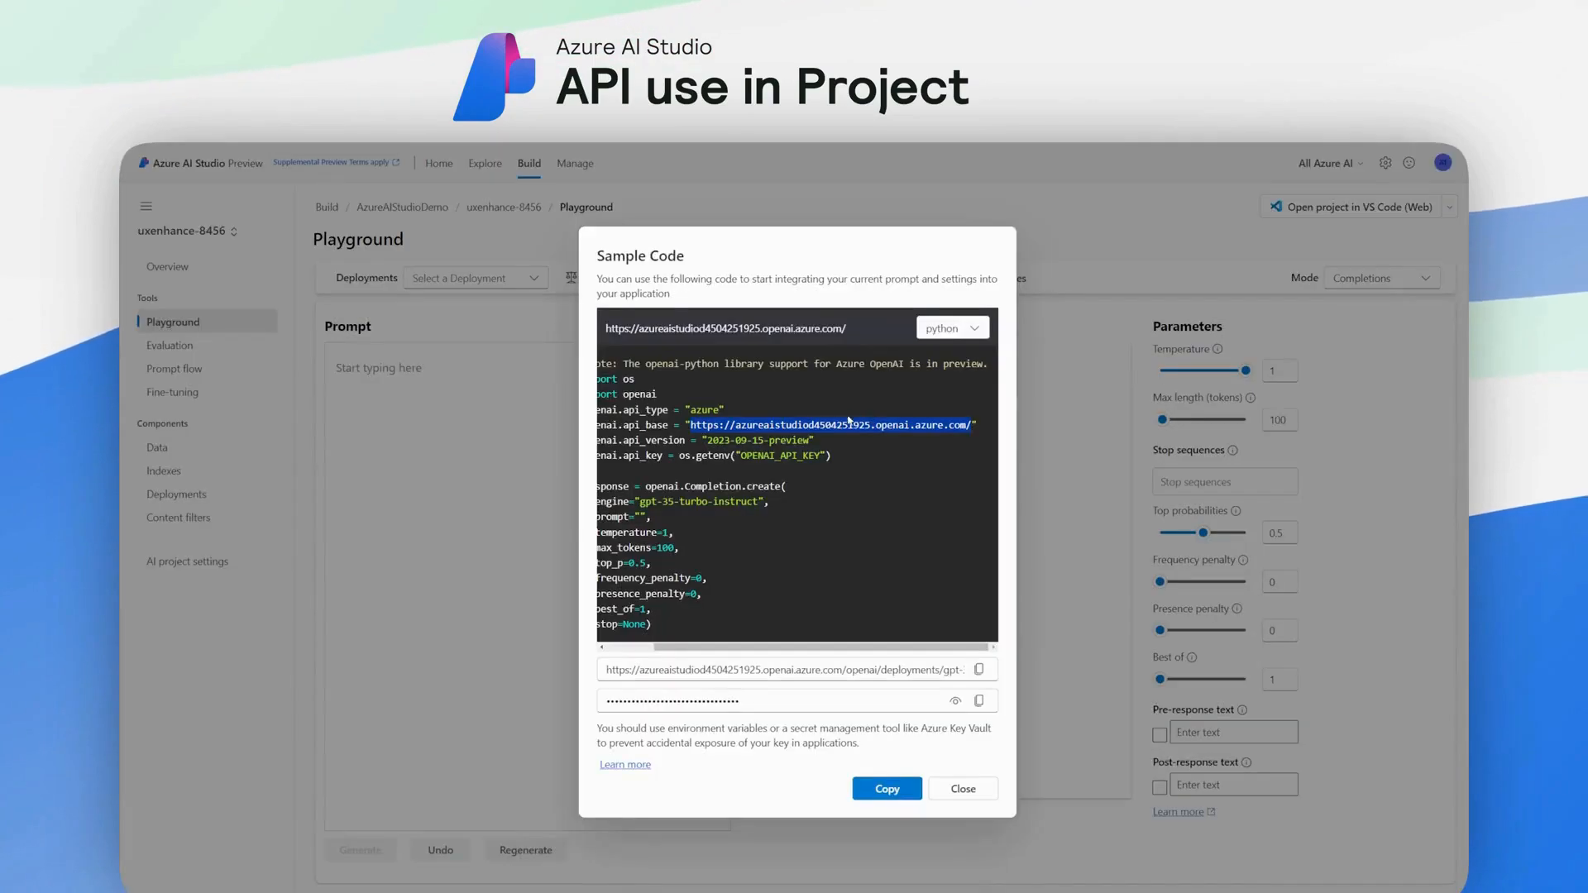
# Step: Copy the engine name gpt-35-turbo-instruct from the sample code into AZURE_OPENAI_MODEL in .env, and close the sample code
pyautogui.click(793, 456)
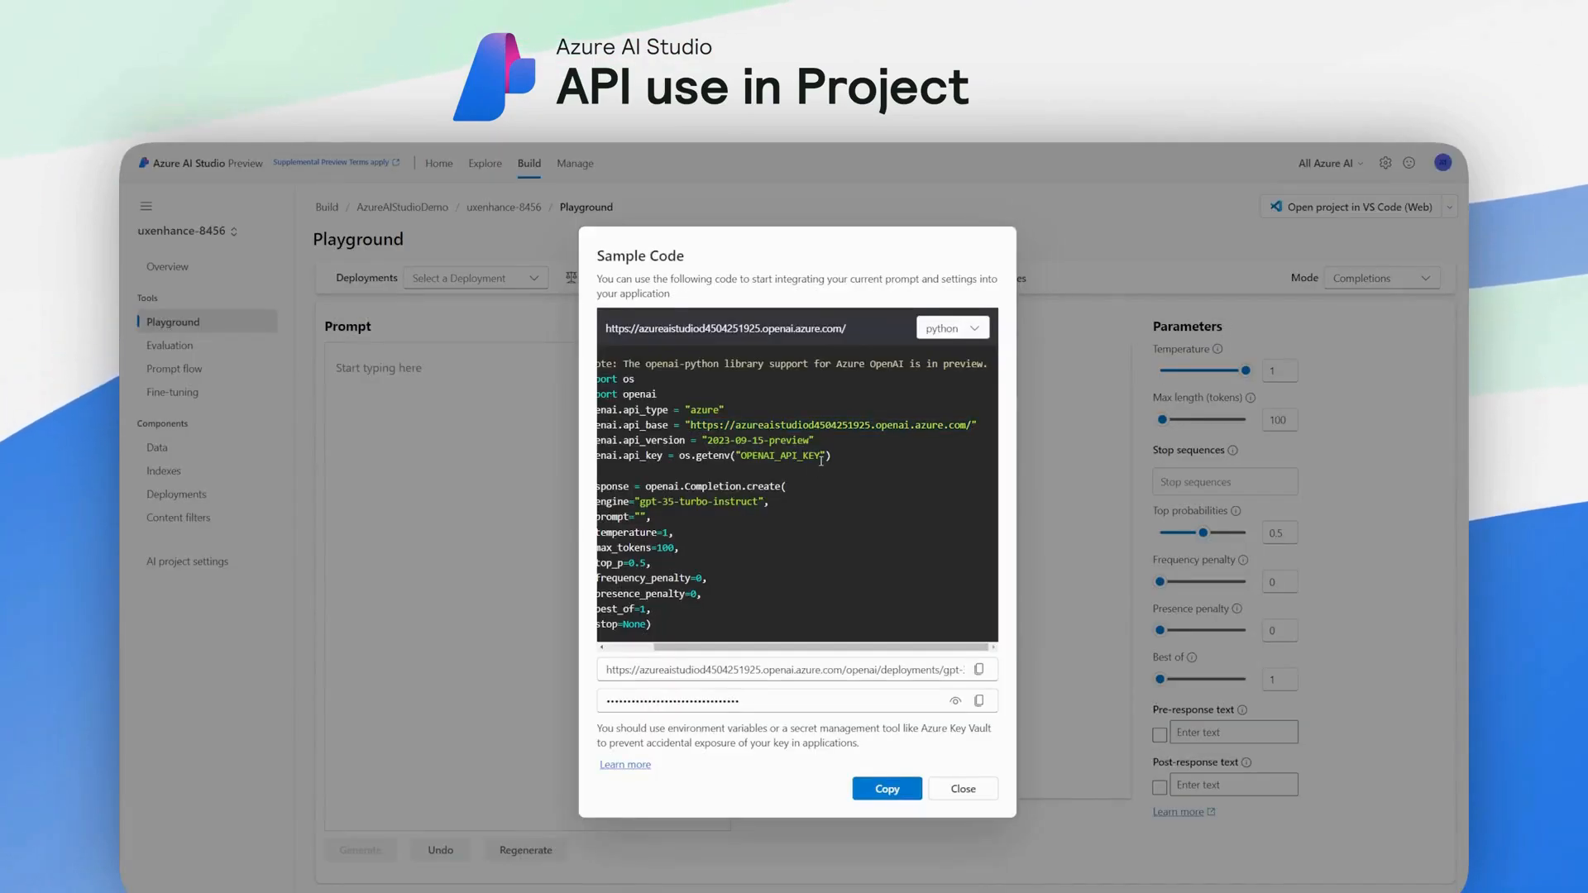
pyautogui.hscroll(-2, 790, 538)
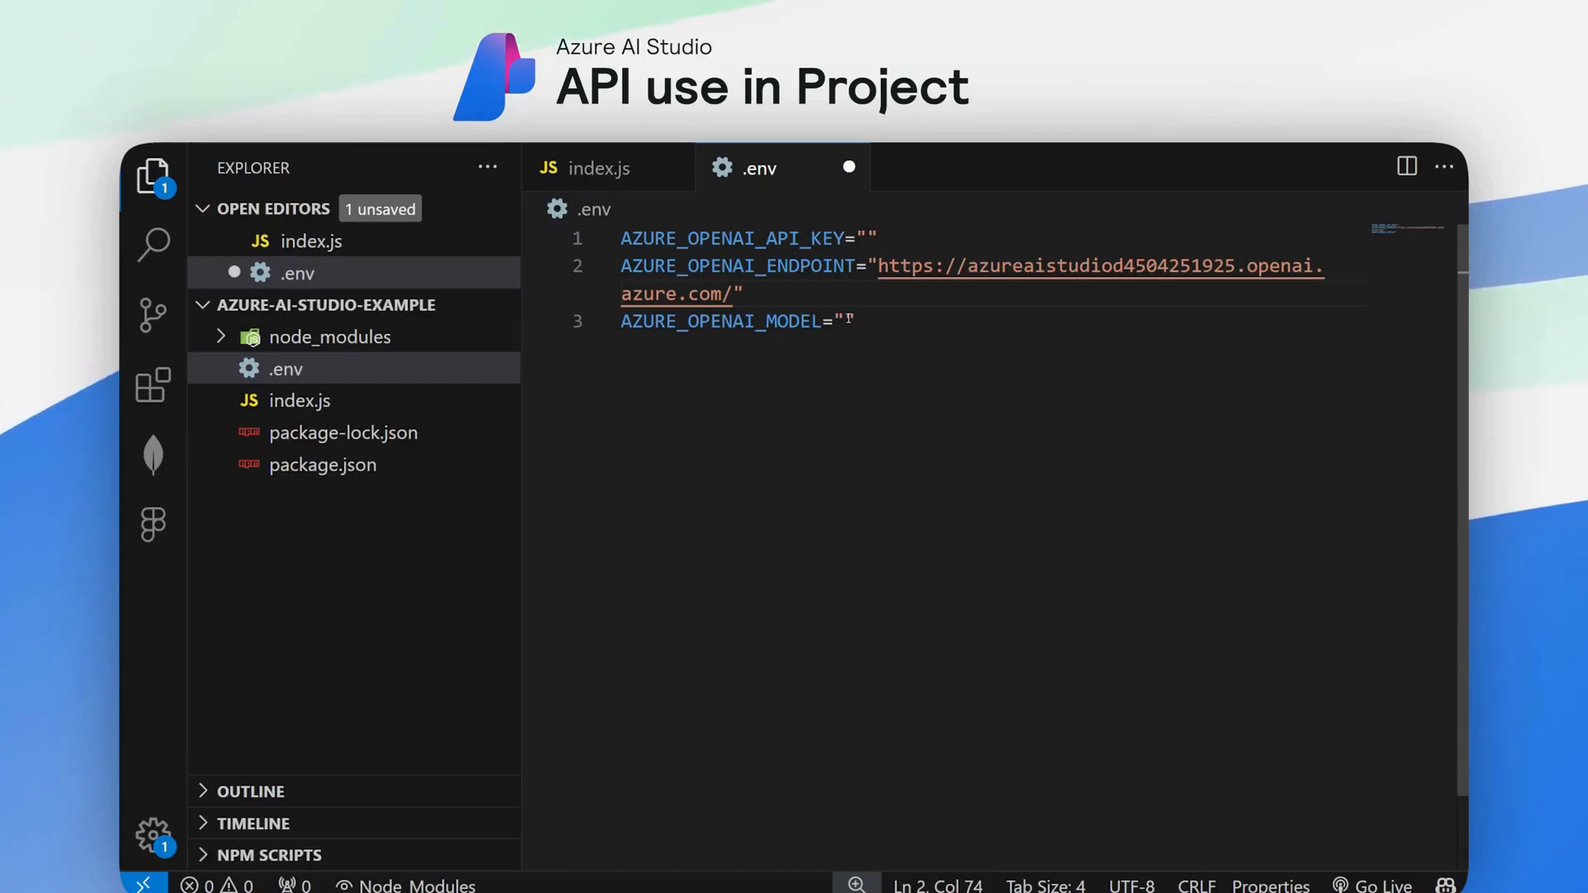
pyautogui.write('gpt-35-turbo-instruct')
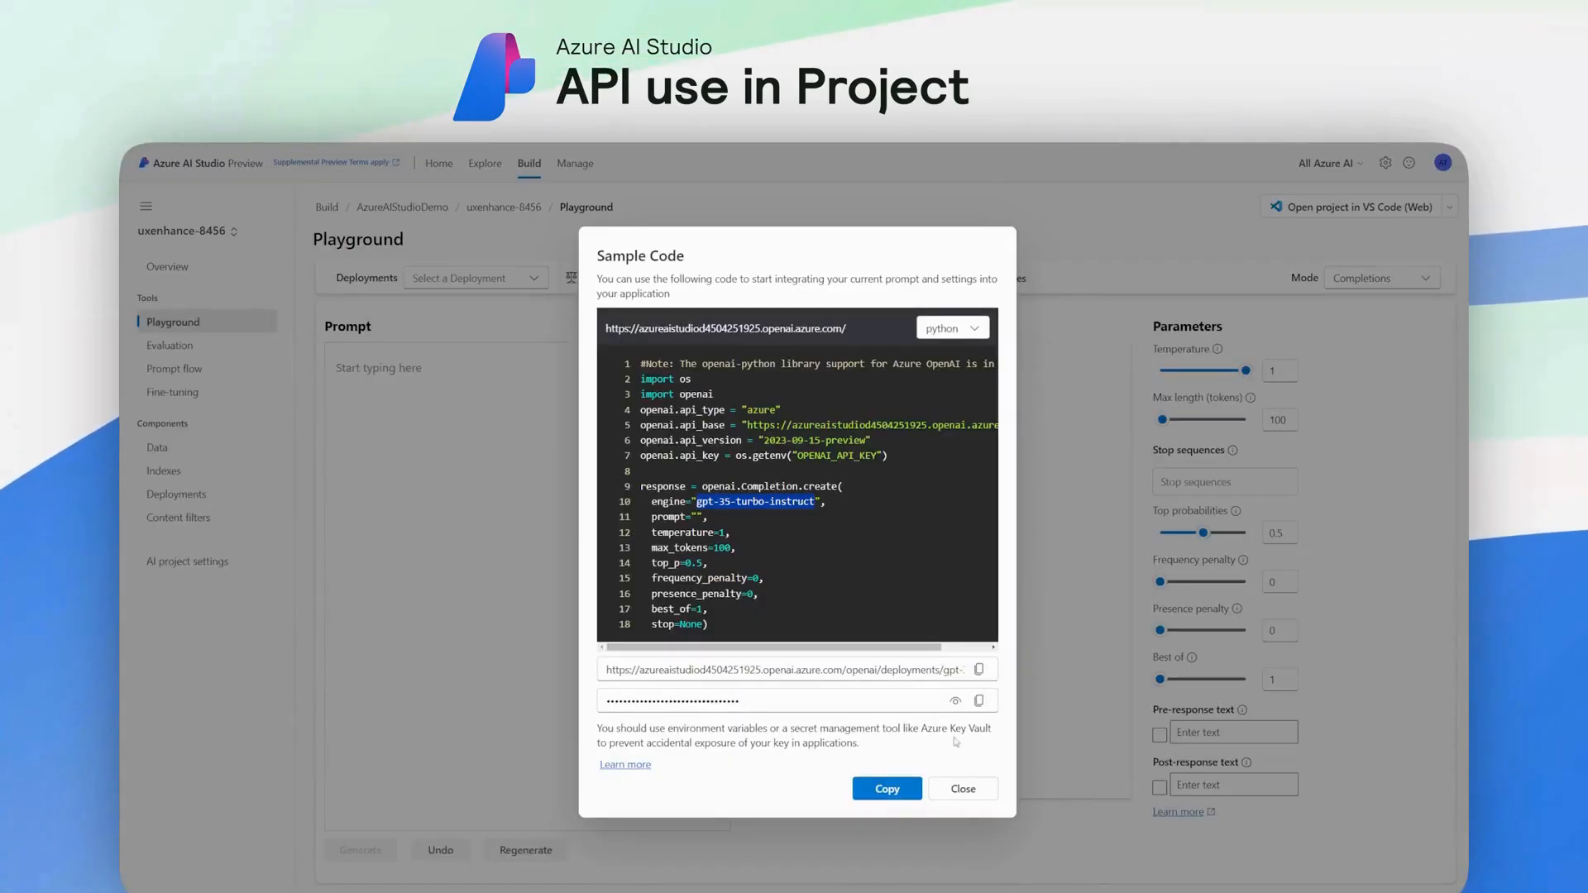
pyautogui.click(965, 790)
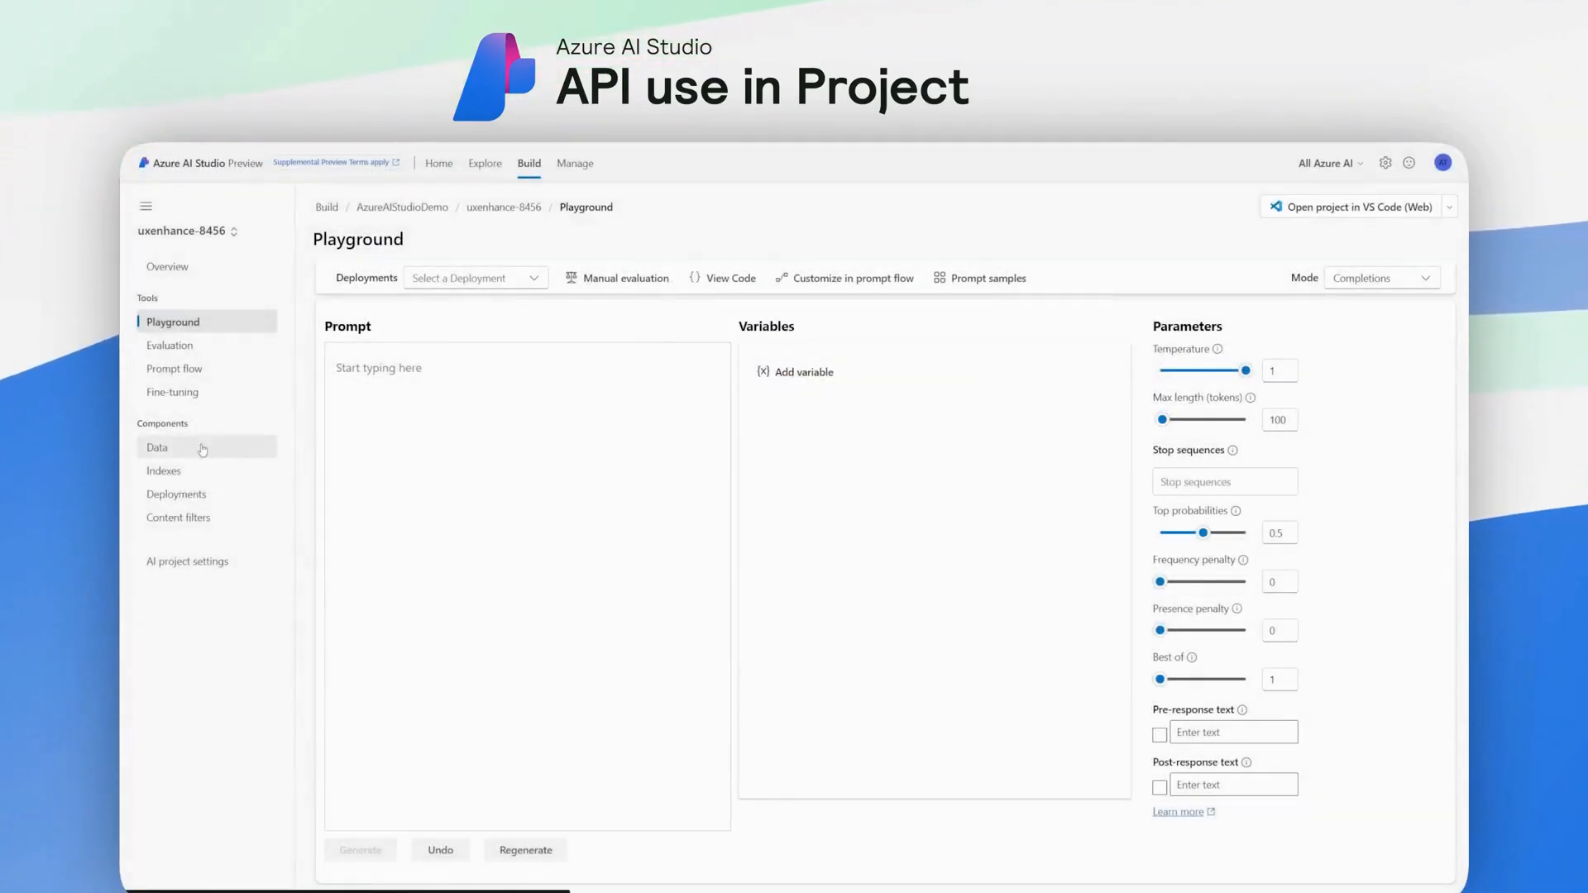
# Step: Open the gpt-35-turbo-instruct deployment's details and paste its API key into the AZURE_OPENAI_API_KEY value in .env in VS Code
pyautogui.click(211, 494)
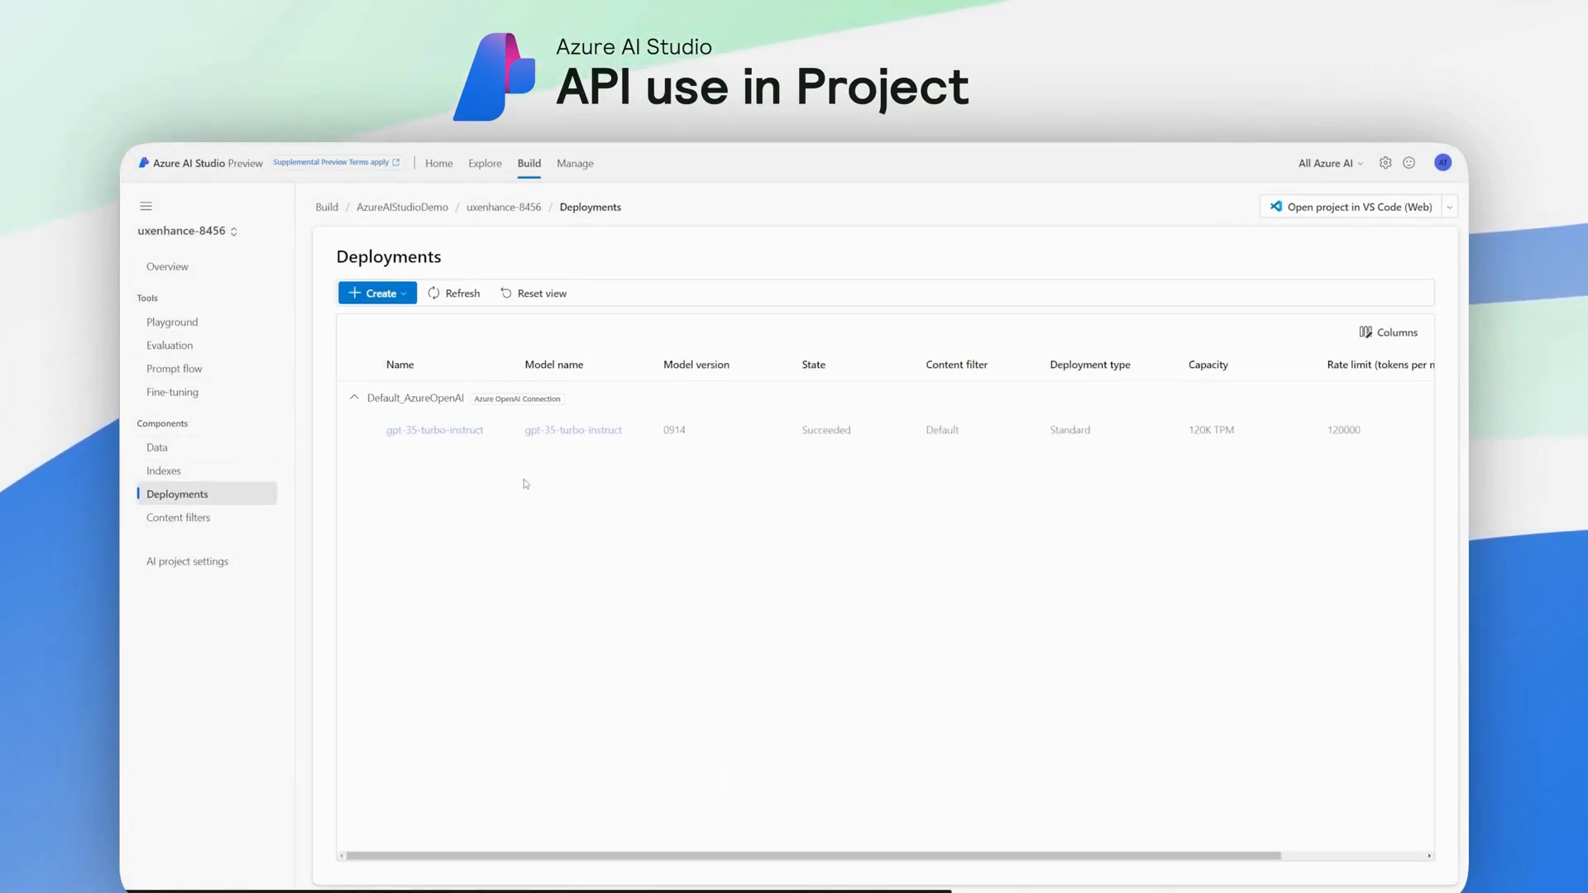
pyautogui.click(434, 430)
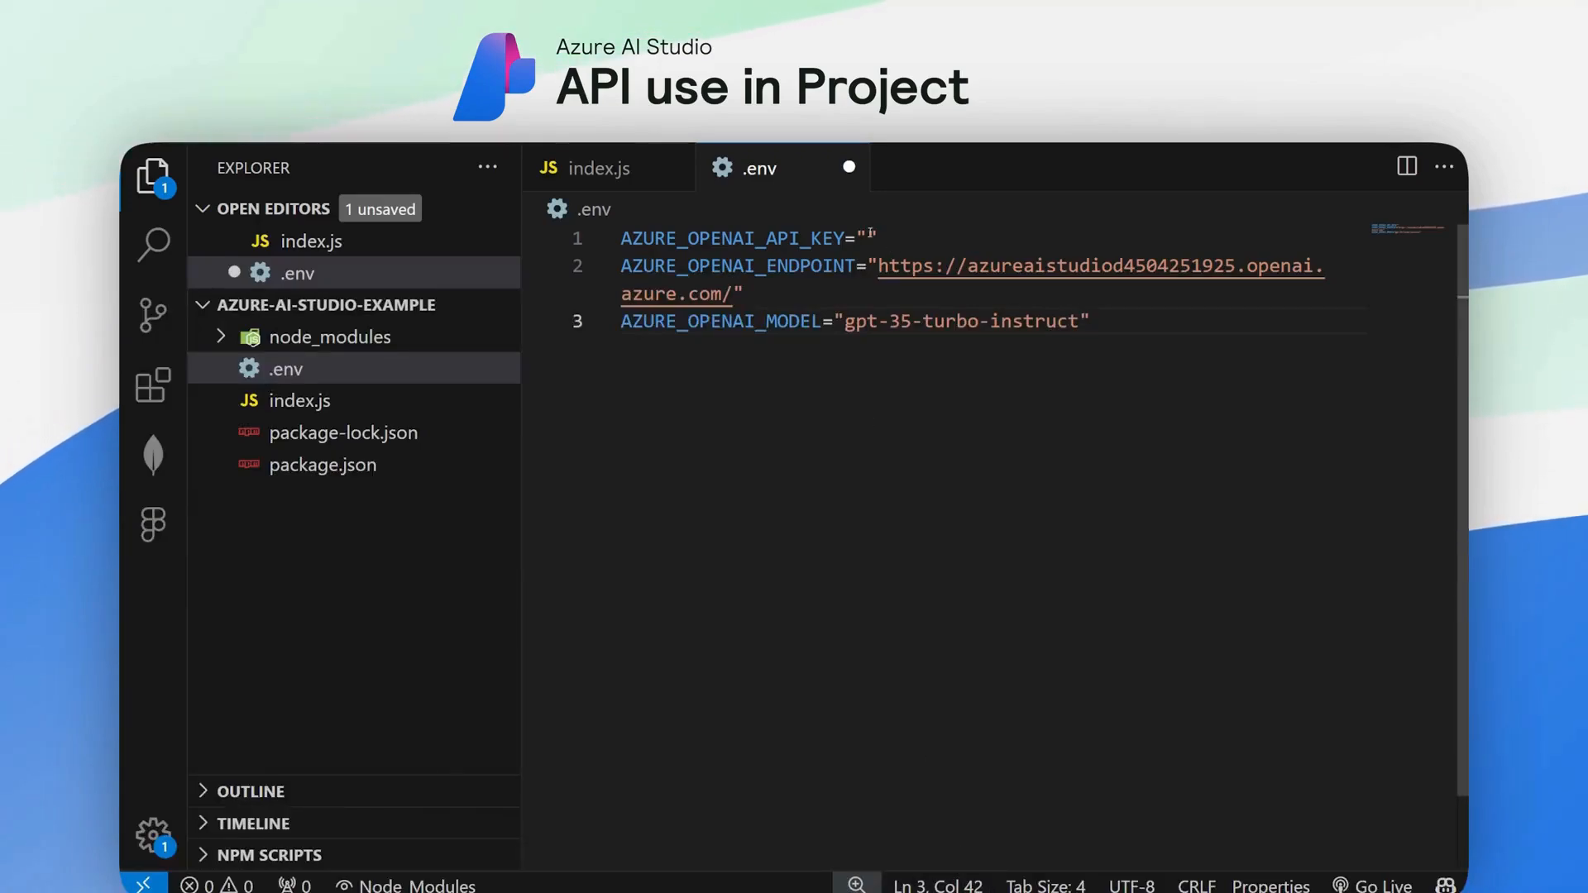
pyautogui.click(869, 239)
pyautogui.hotkey('ctrl', 'v')
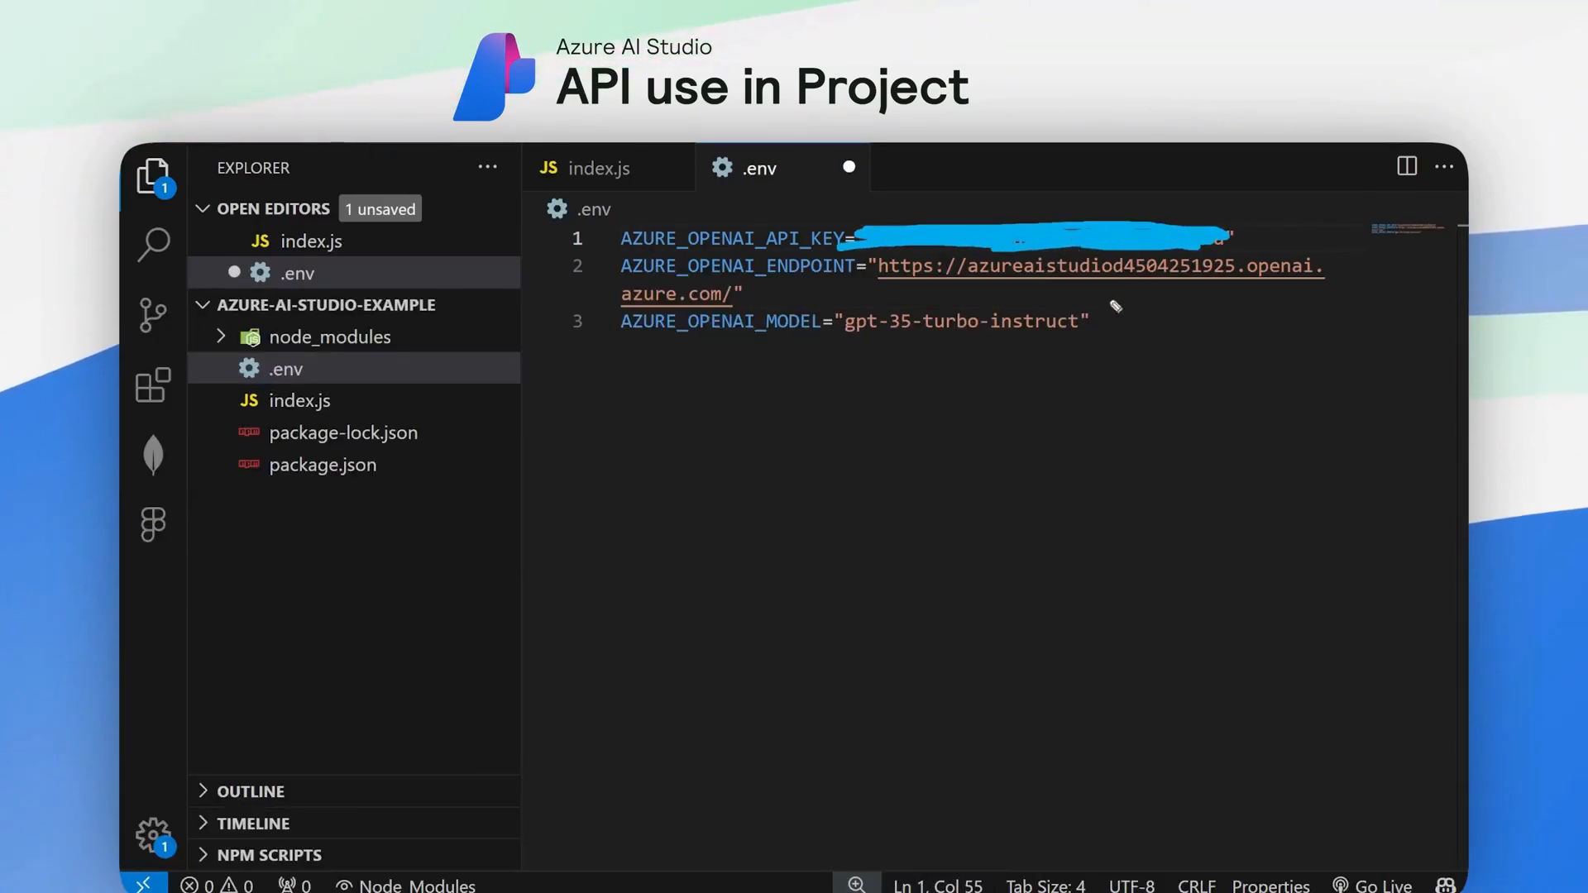
pyautogui.moveTo(1129, 267); pyautogui.dragTo(1158, 349)
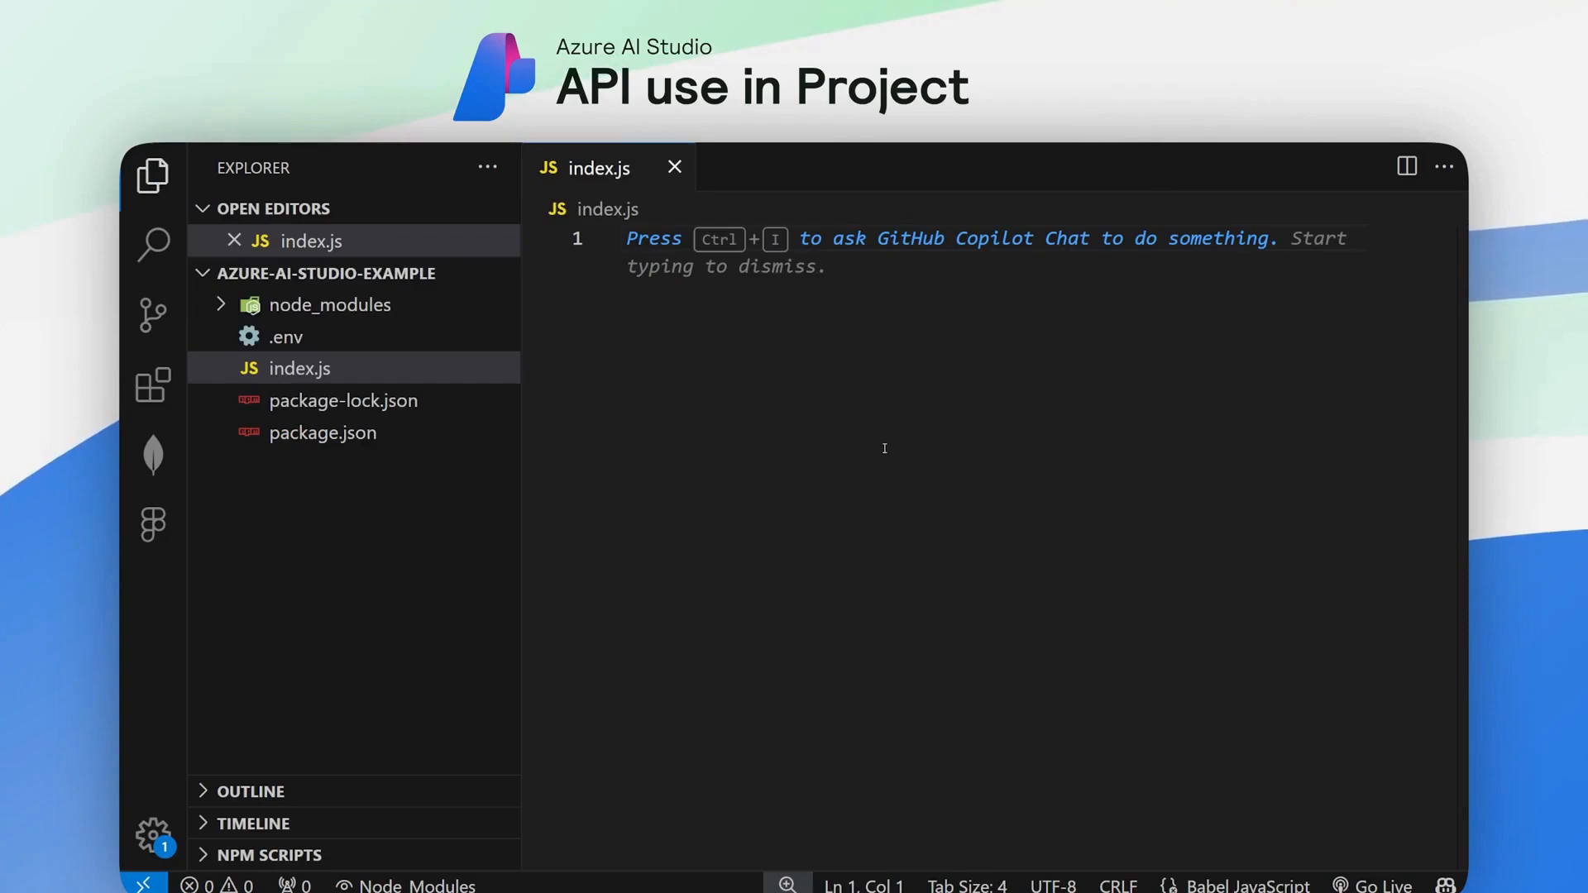
pyautogui.write('const {')
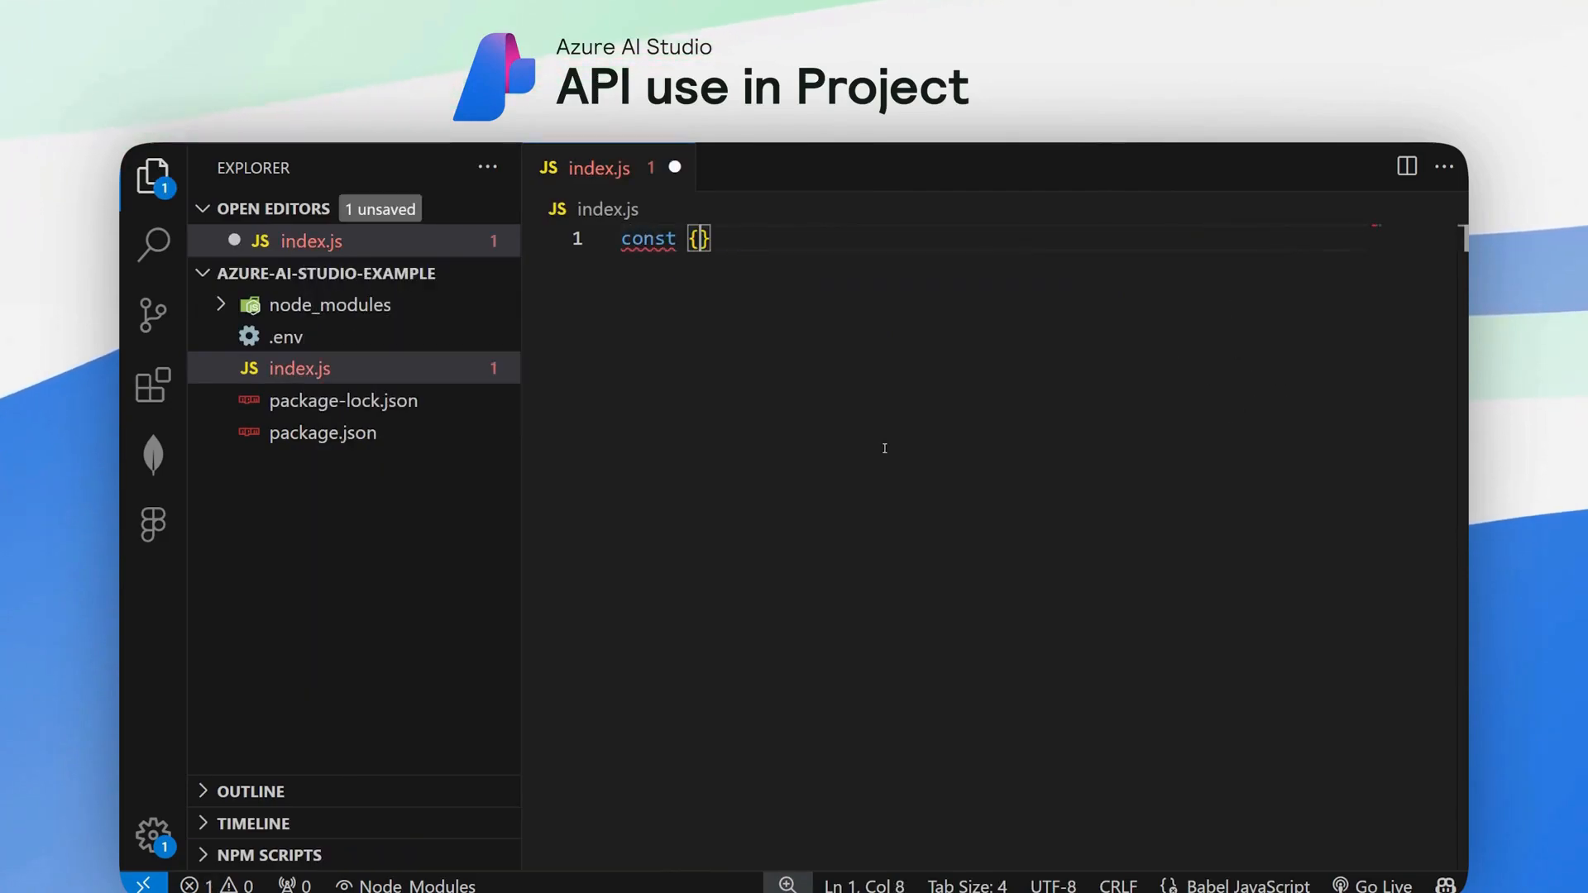
pyautogui.write(' OpenAIClient, AzureKeyCrede')
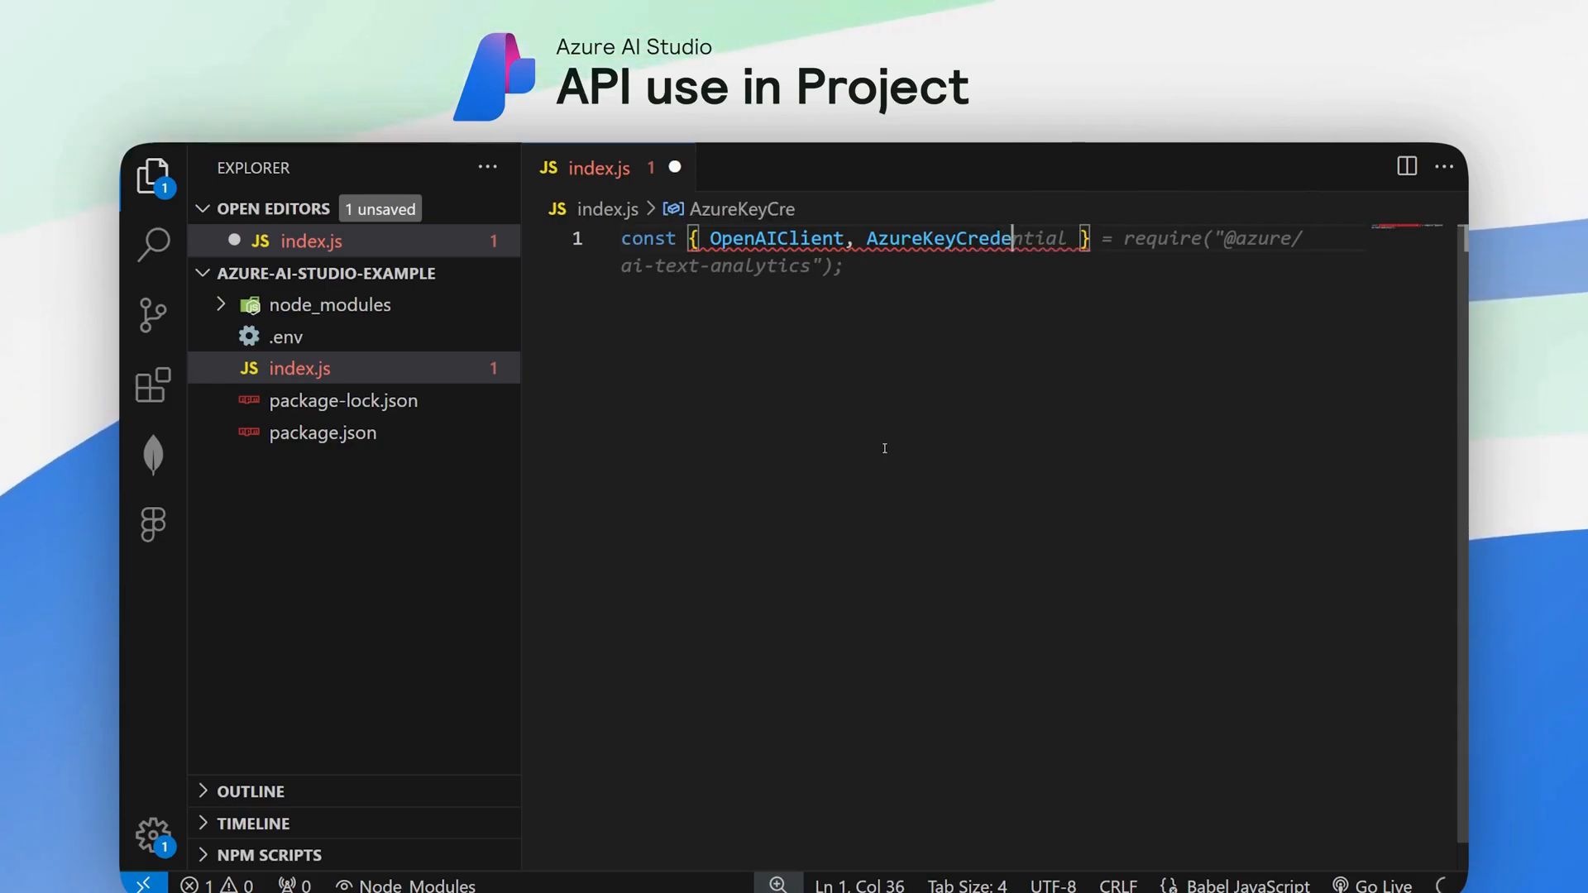
pyautogui.write('ntial ')
pyautogui.write('} = require("@azure/op')
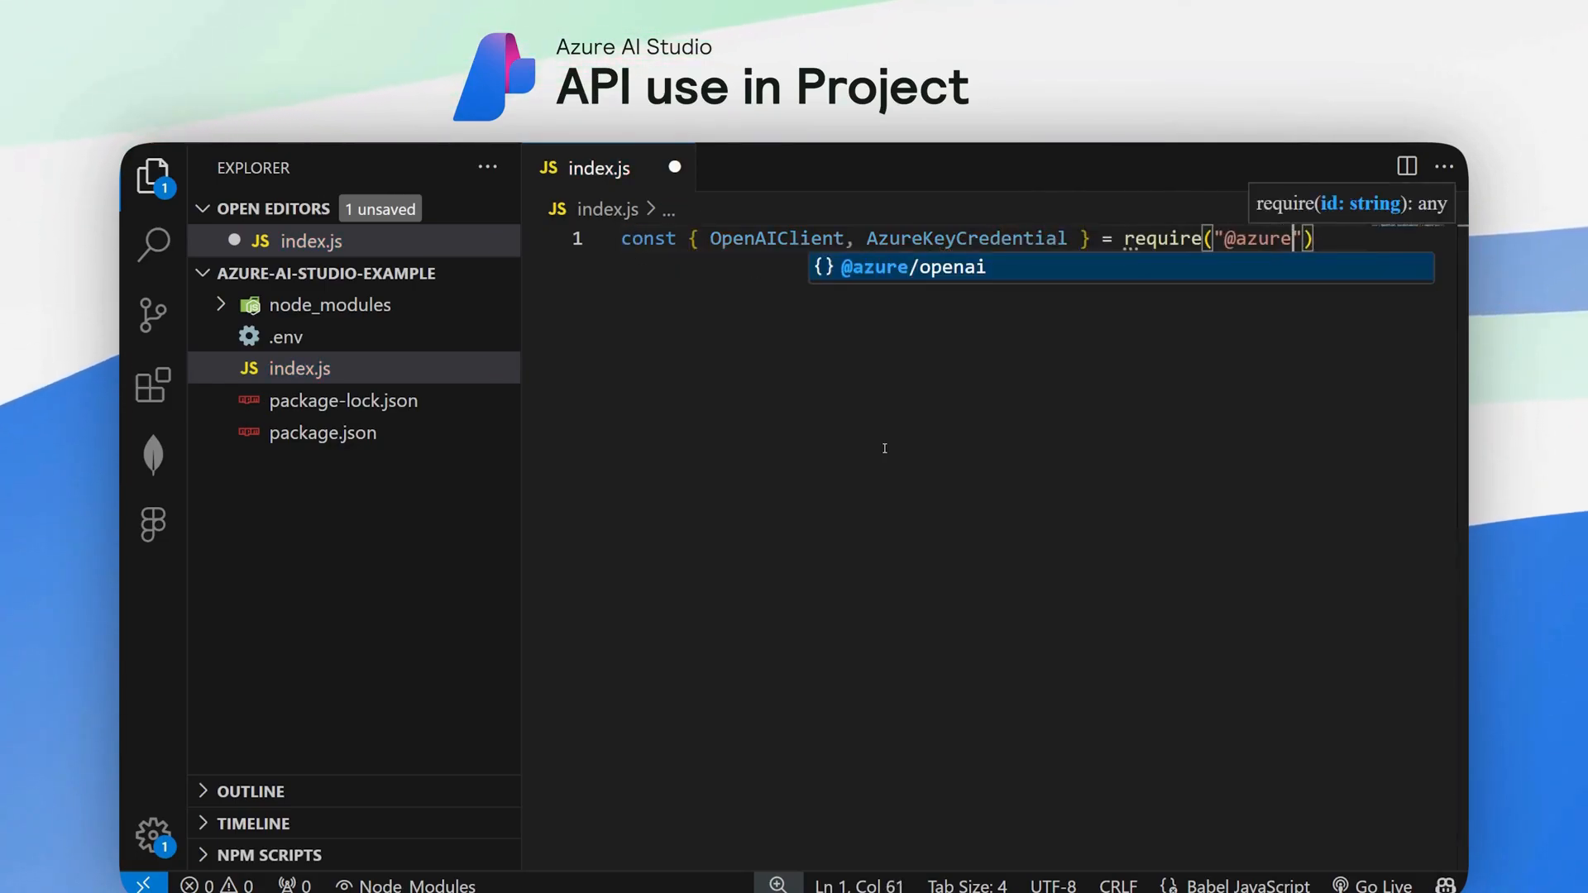
pyautogui.write('enai");')
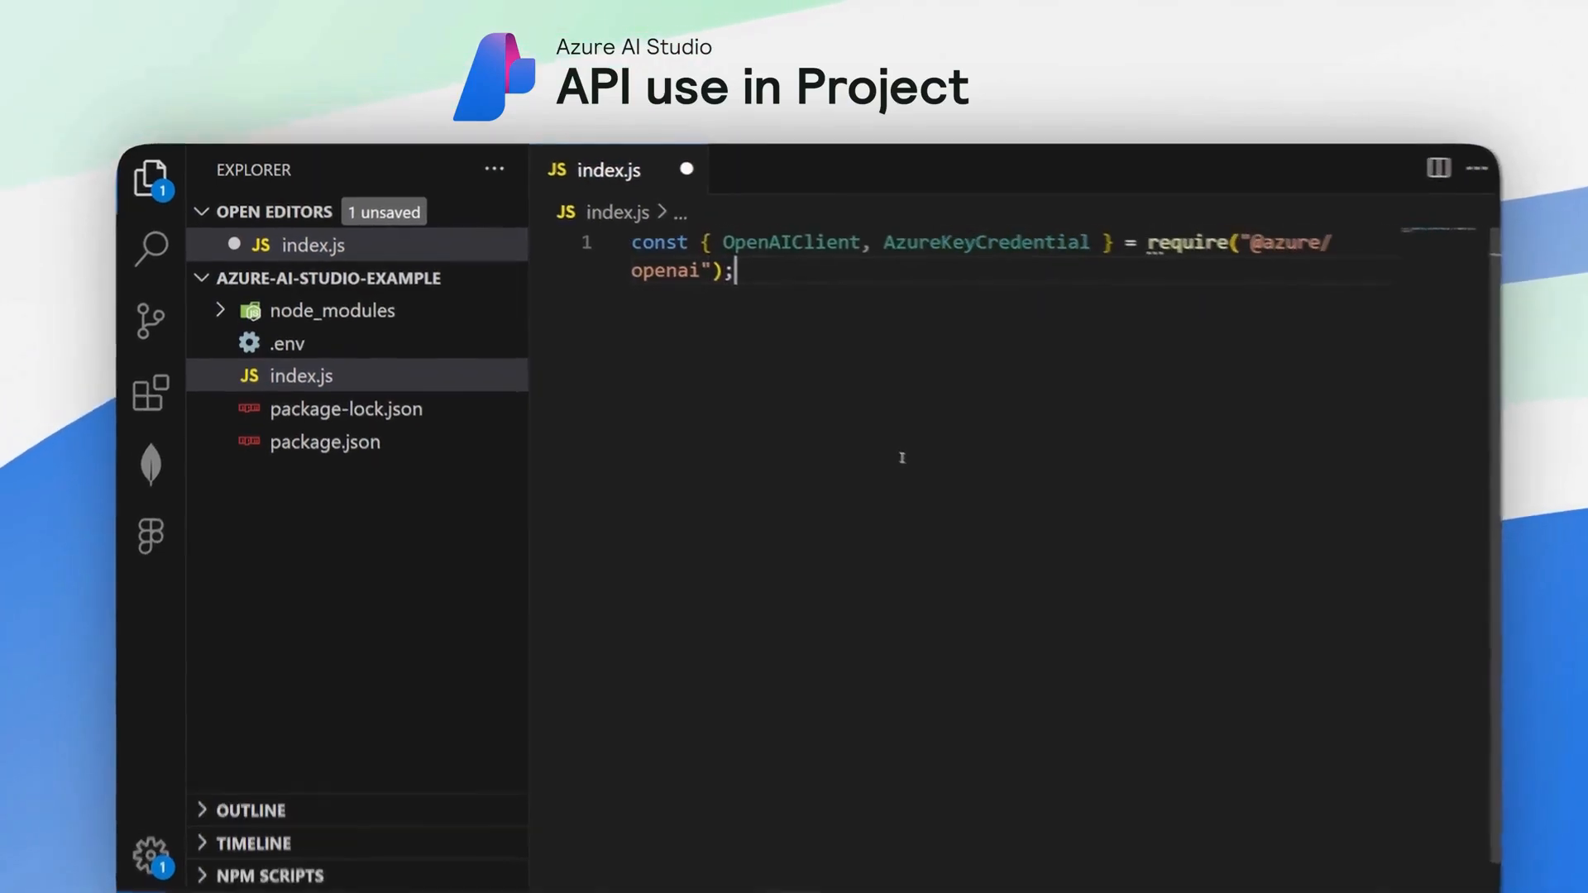
# Step: Hide the file explorer and add require("dotenv").config(); on the second line of index.js
pyautogui.hotkey('ctrl', 'b')
pyautogui.press('Return')
pyautogui.write('require("dot')
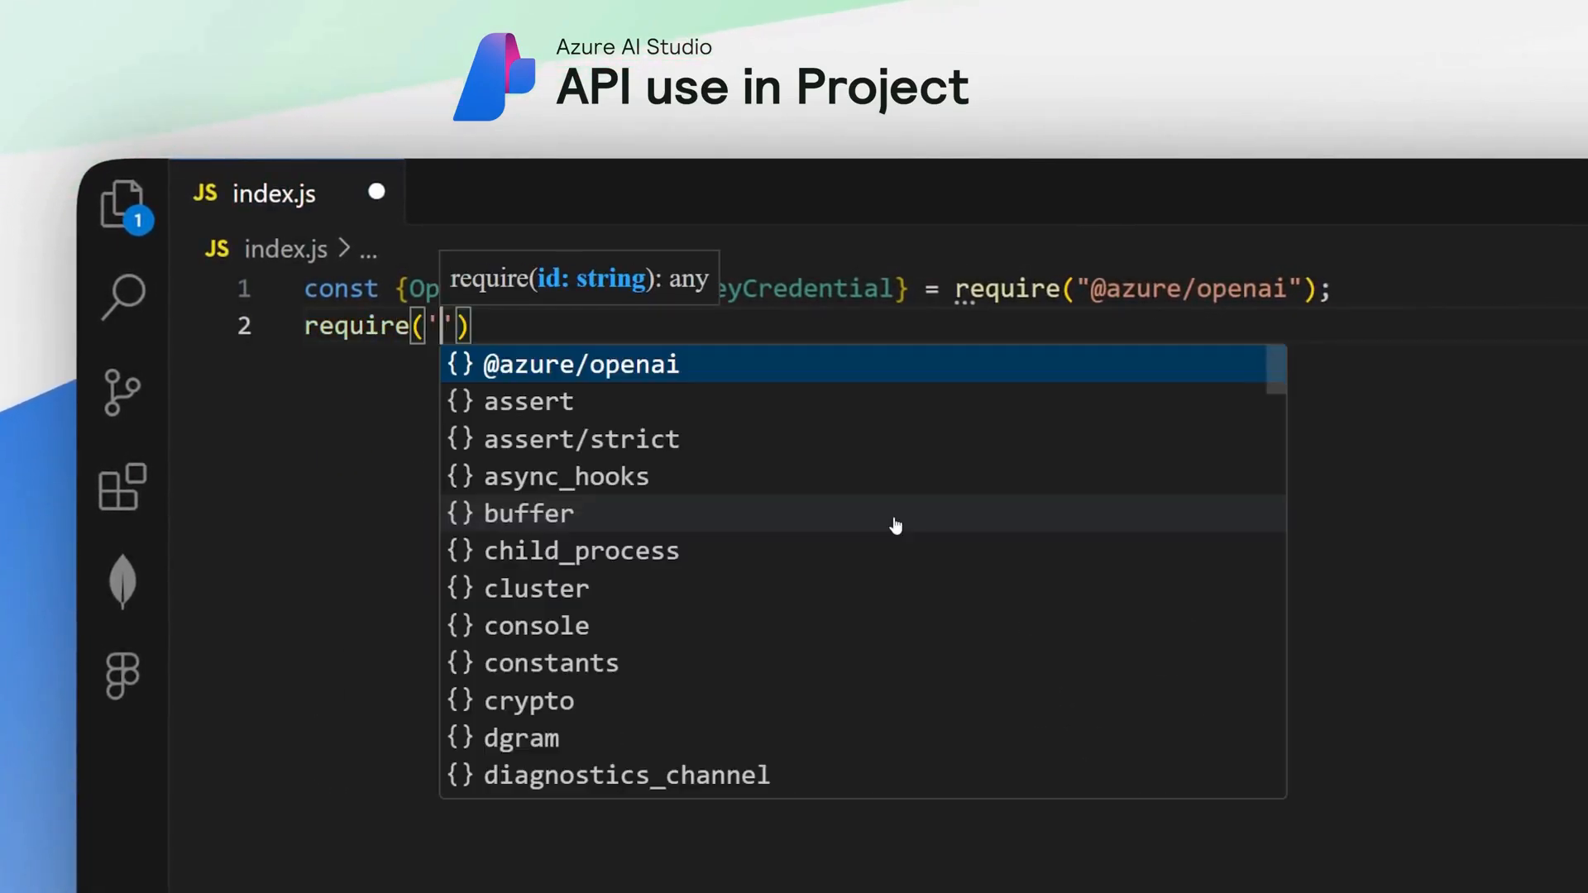
pyautogui.press('Tab')
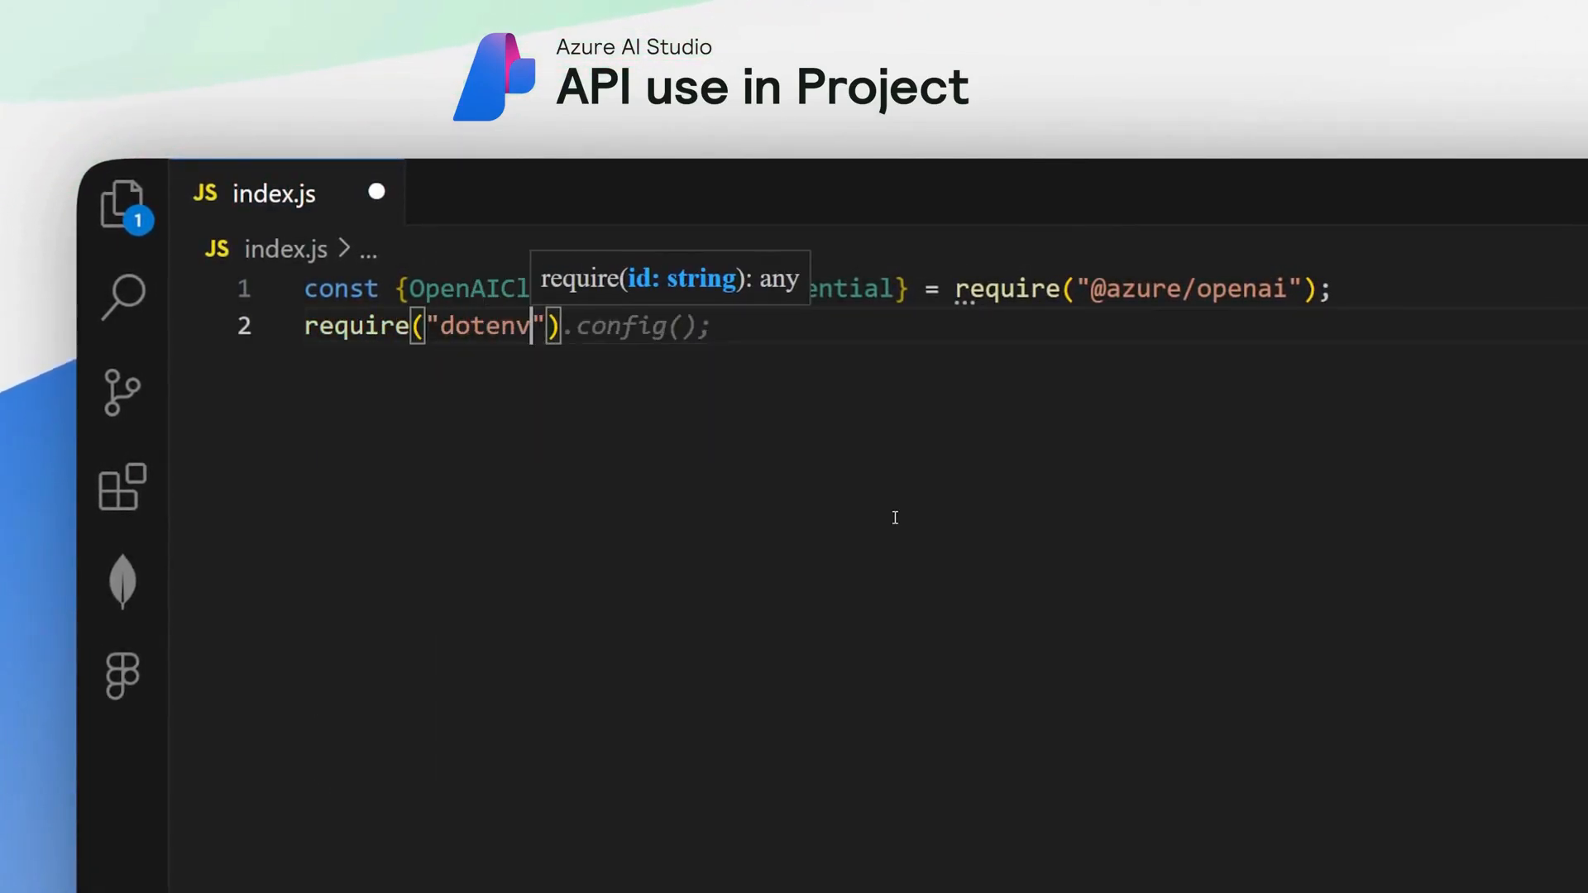
pyautogui.press('Tab')
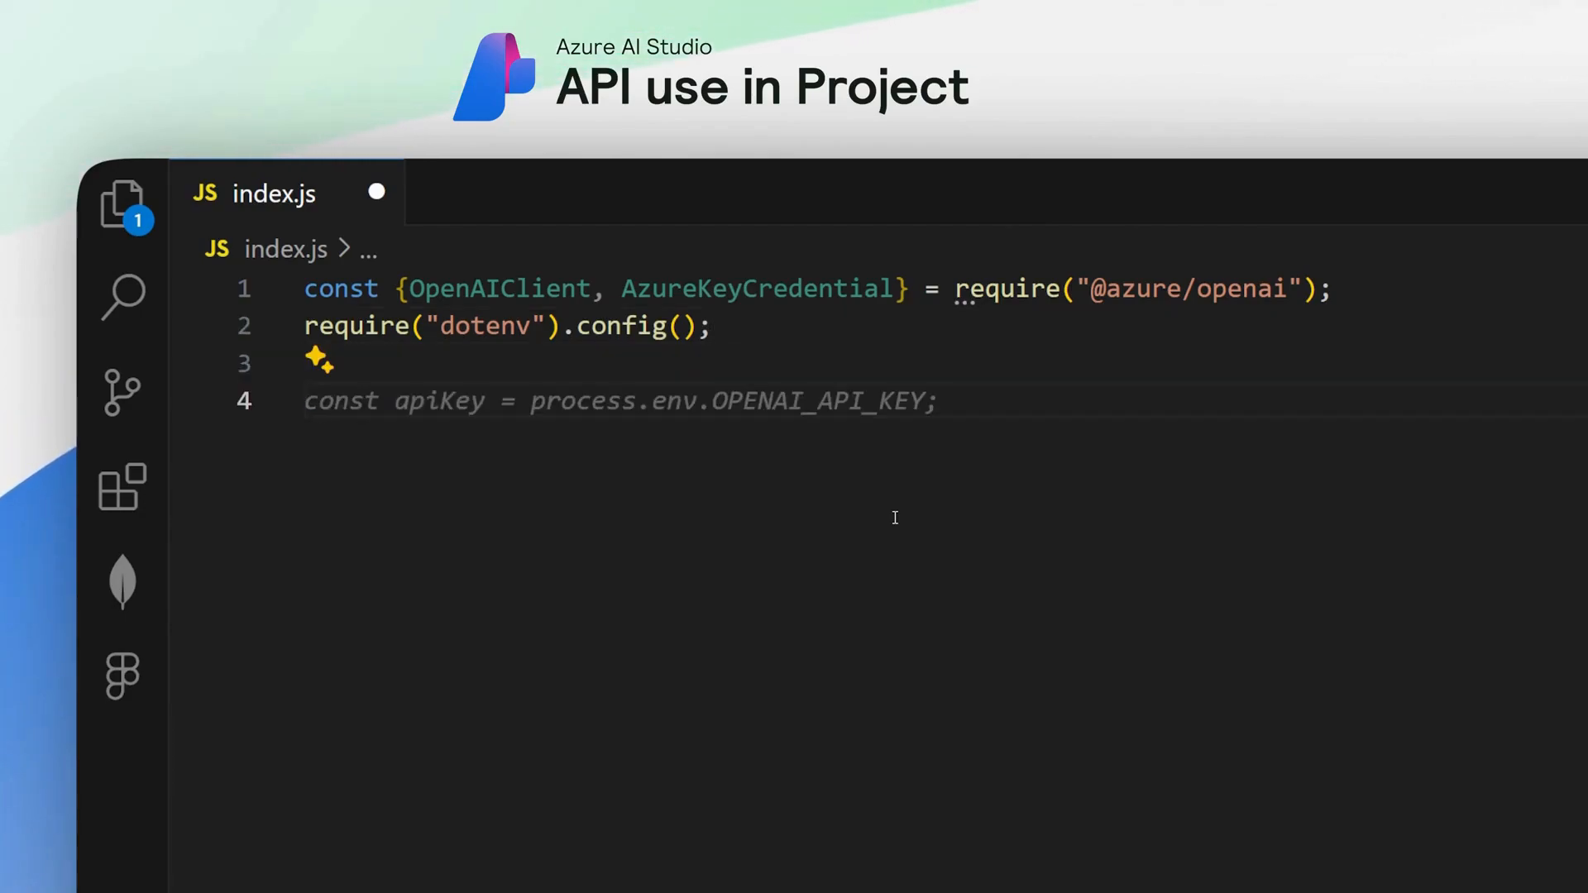
# Step: Define constants endpoint, apiKey and model from process.env.AZURE_OPENAI_ENDPOINT, AZURE_OPENAI_API_KEY and AZURE_OPENAI_MODEL
pyautogui.write('const endpoint')
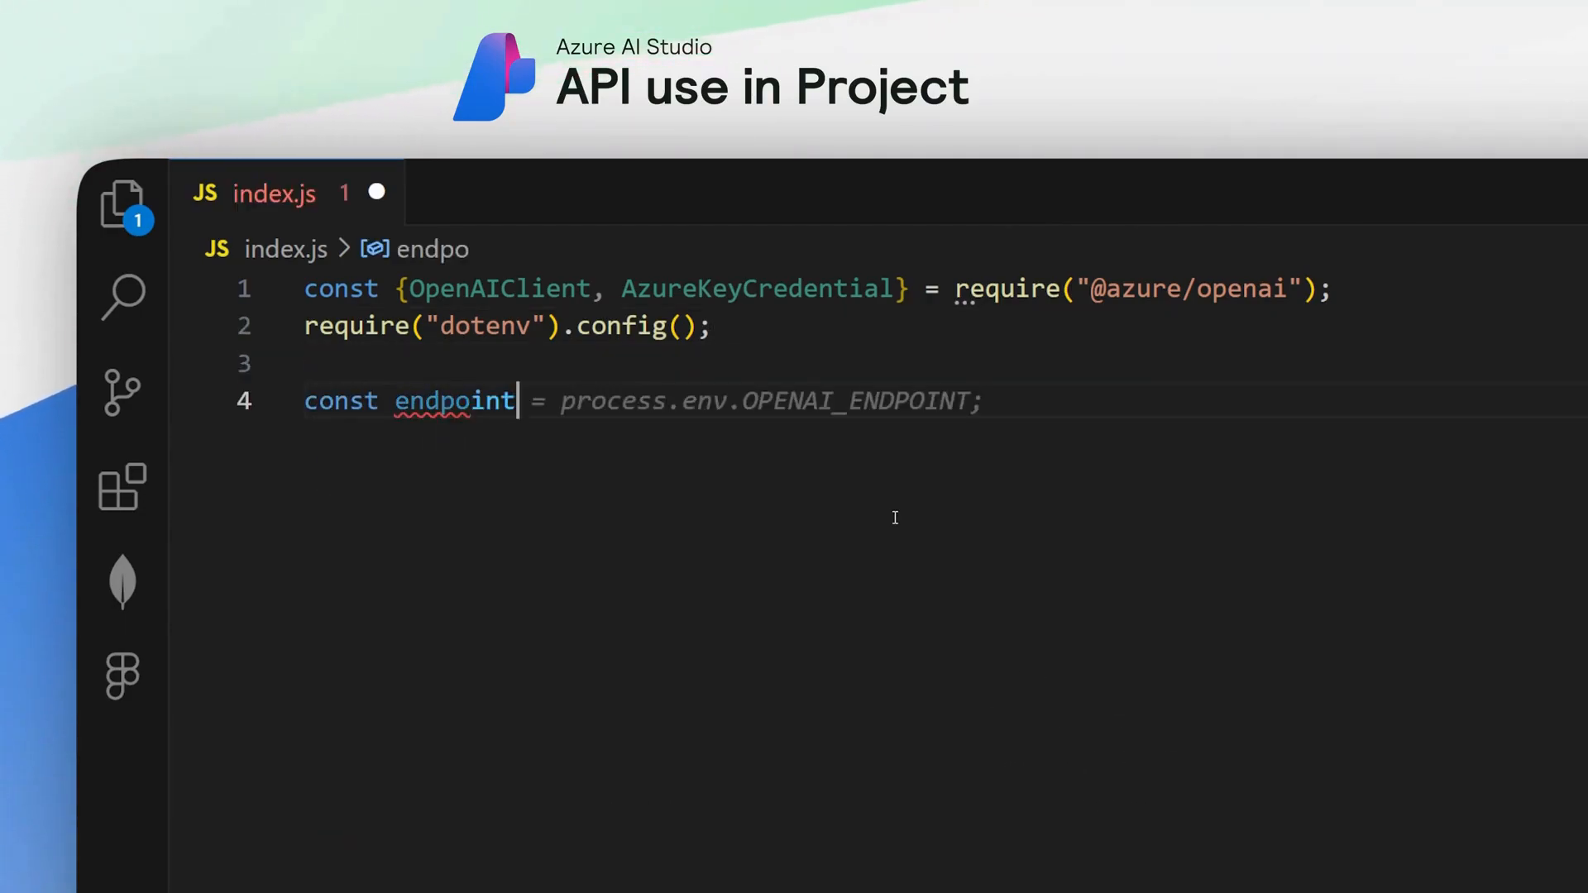
pyautogui.write(' = process.env.A')
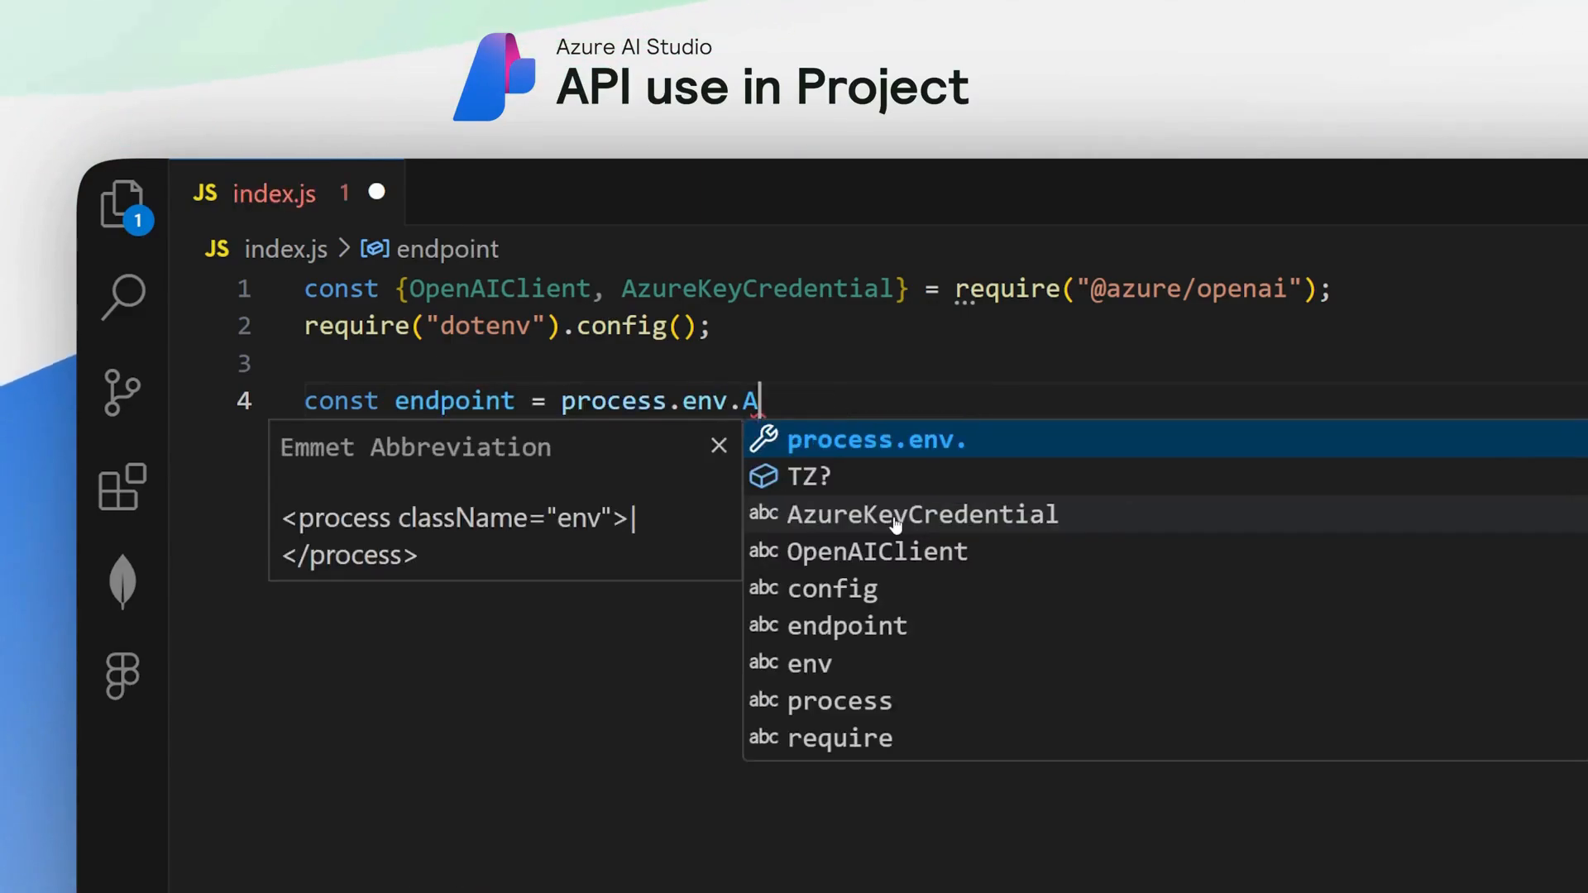
pyautogui.write('ZURE_OPENAI_ENDPOINT;')
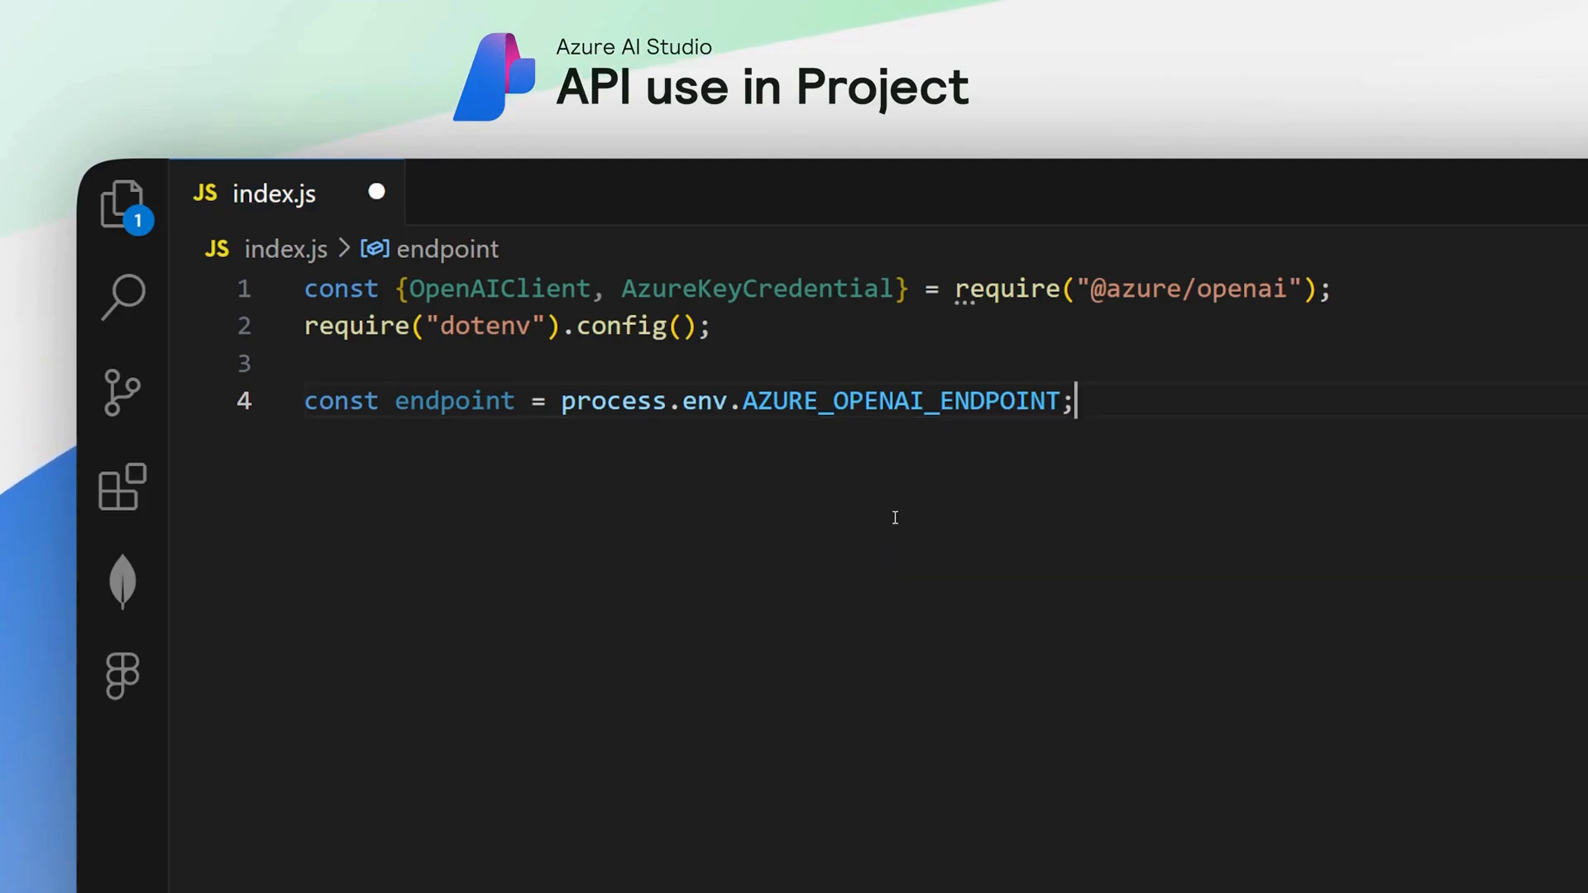
pyautogui.press('Return')
pyautogui.write('const')
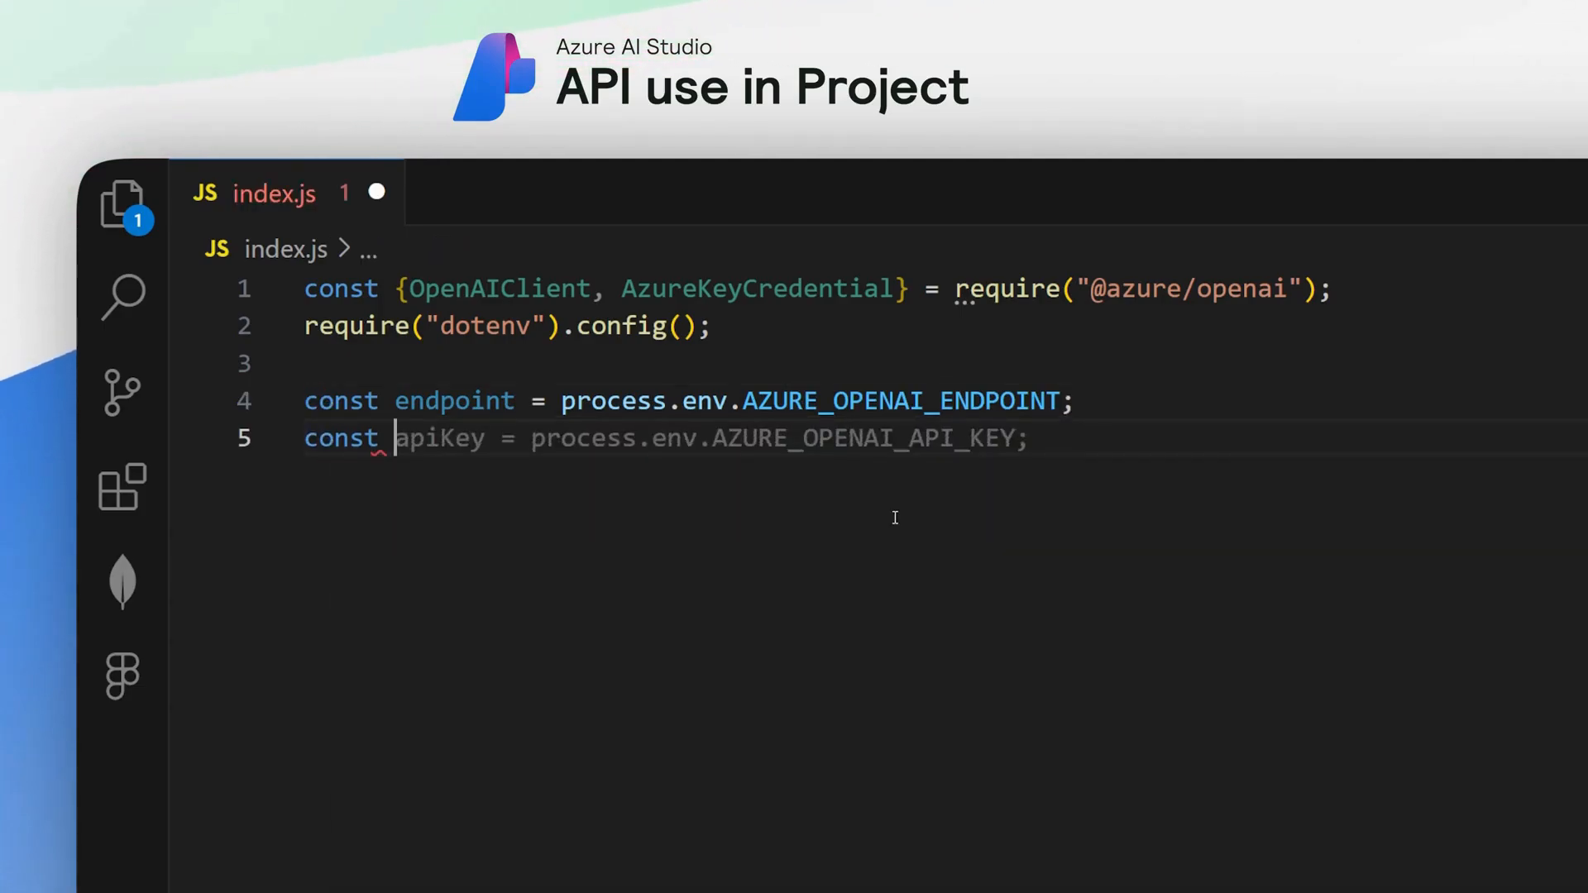
pyautogui.press('Tab')
pyautogui.press('Return')
pyautogui.write('const model')
pyautogui.press('Tab')
pyautogui.press('Return')
pyautogui.press('Return')
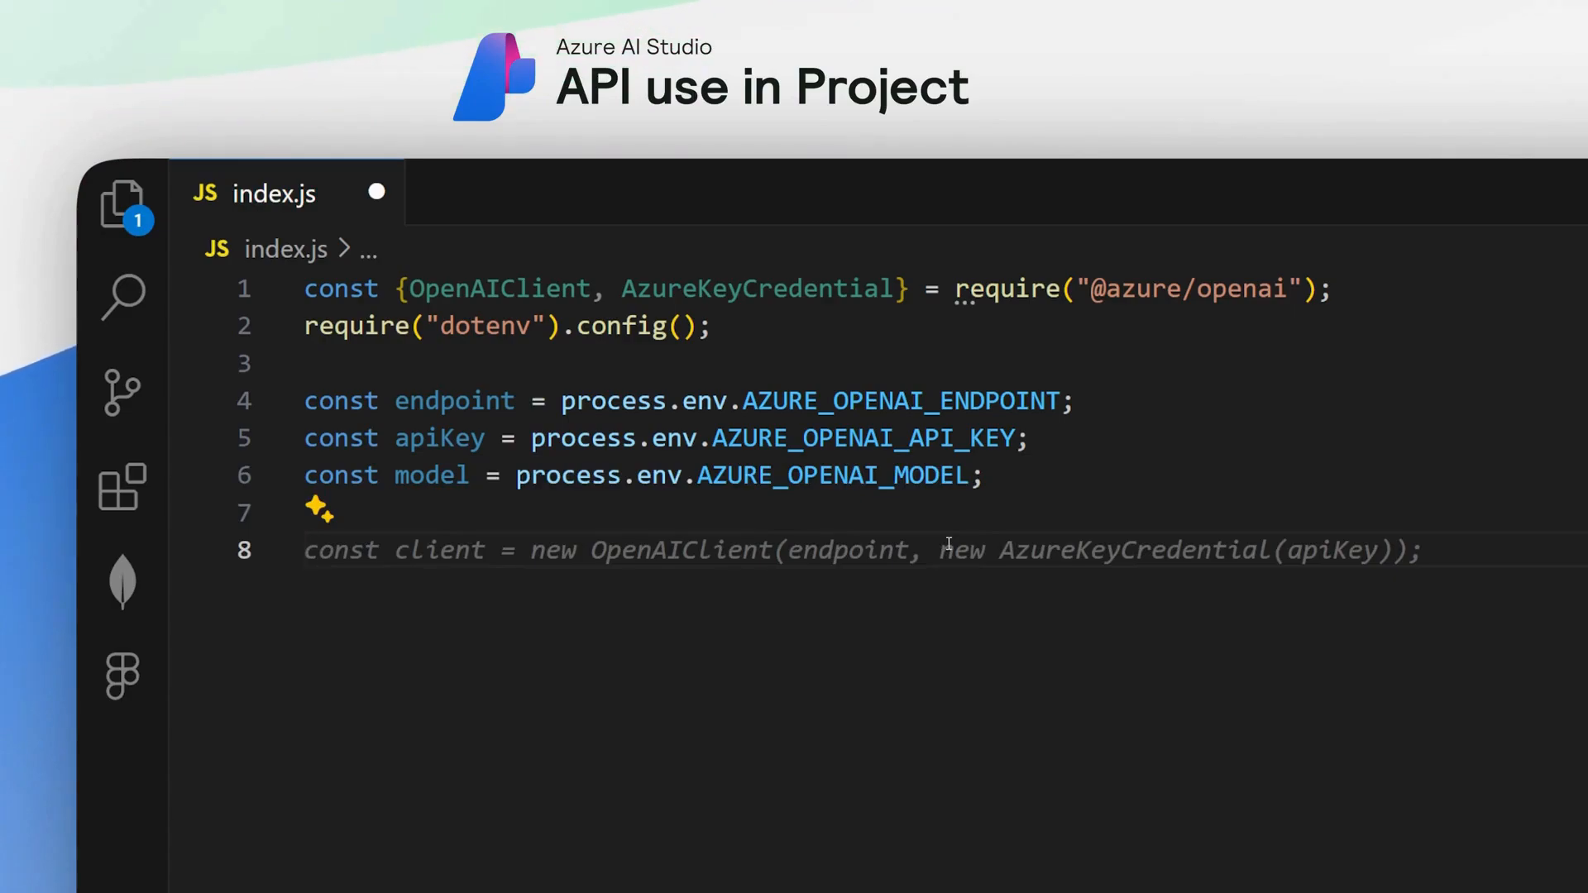
# Step: Define a prompt constant as an array containing "The best way to do hello world in javascript is by:"
pyautogui.write('const prompt = ["')
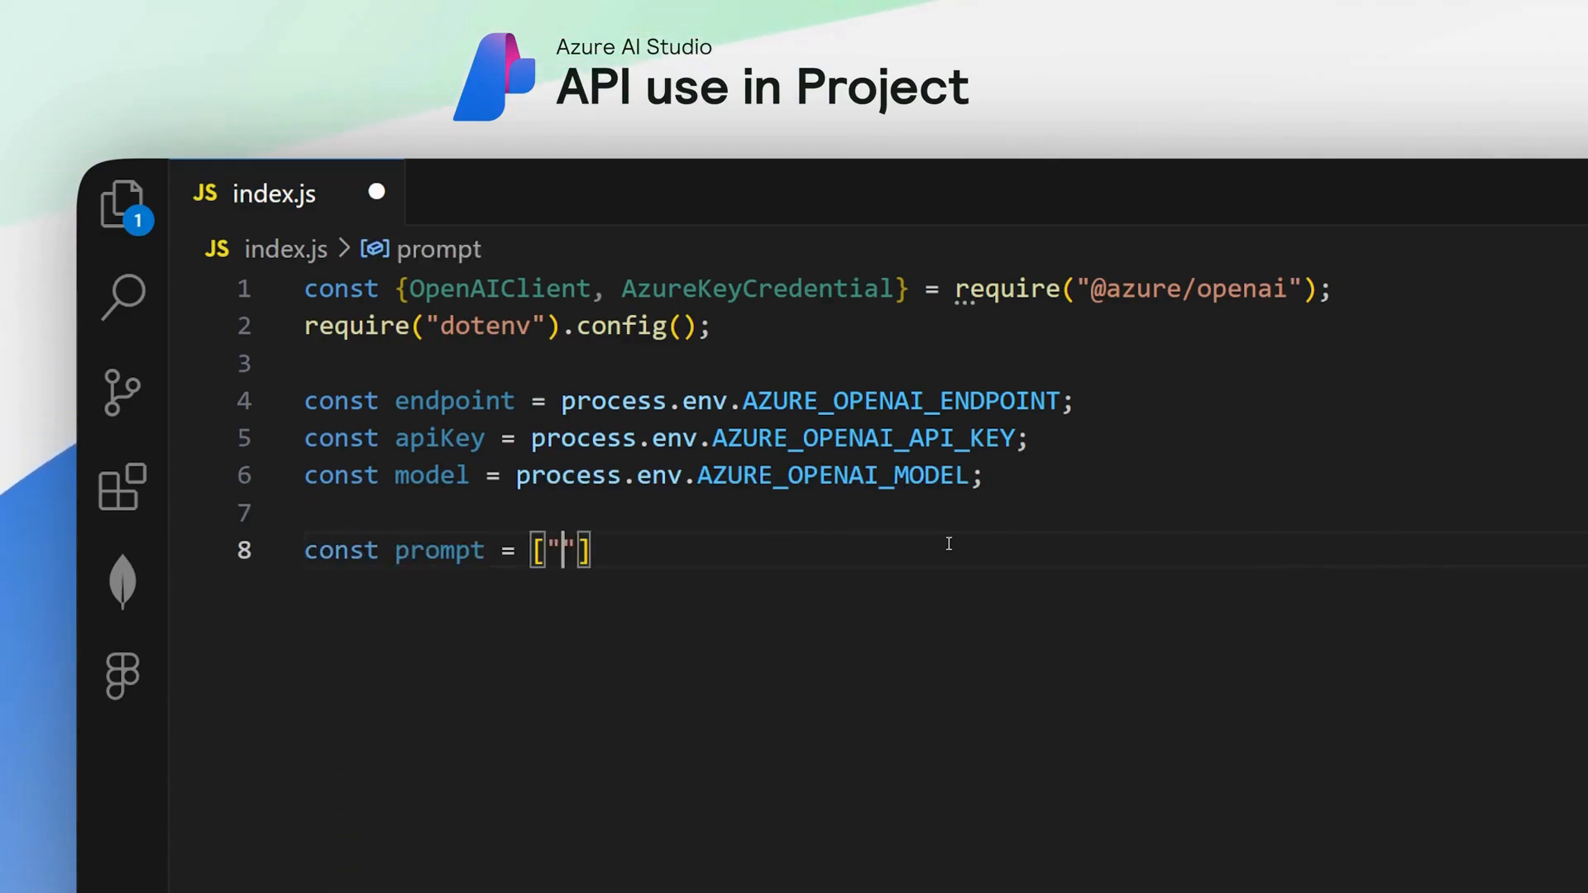
pyautogui.write('The best')
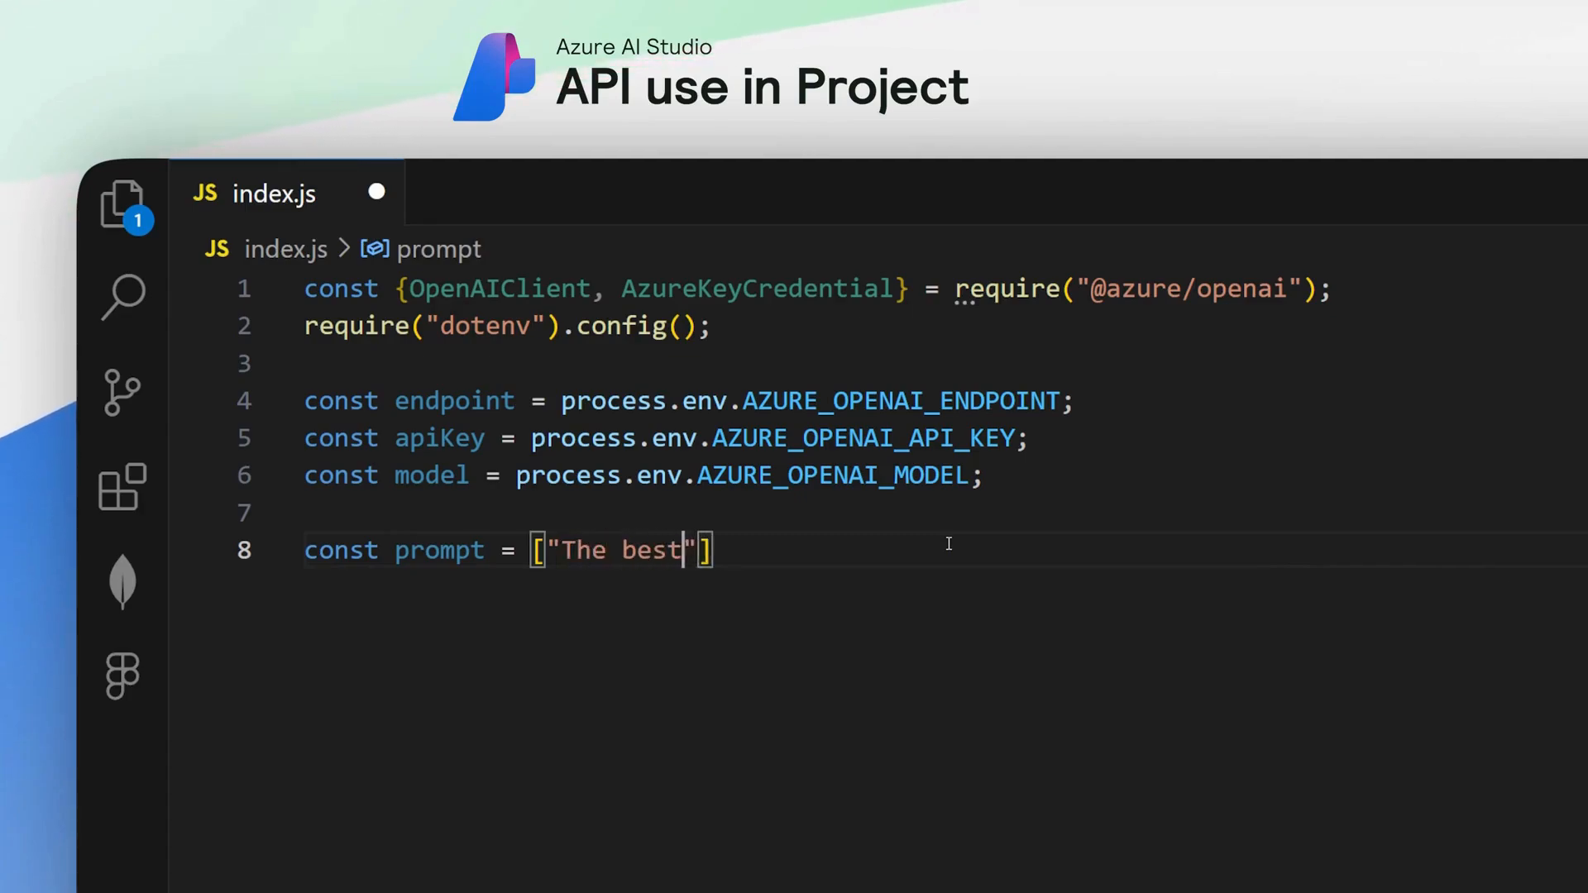
pyautogui.write(' way to do hello world in javasc')
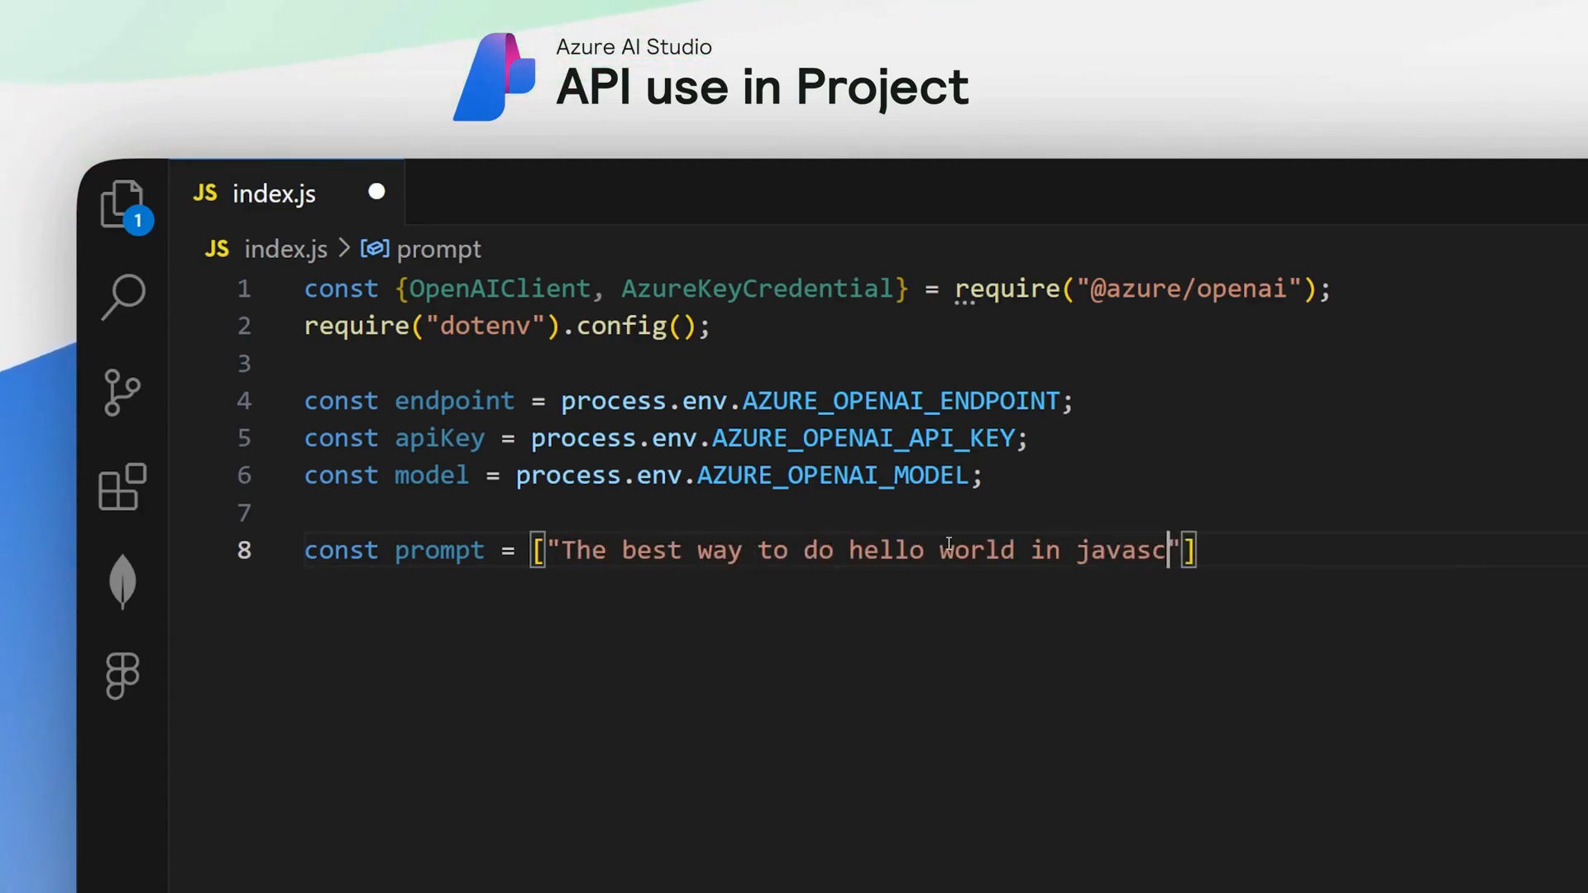
pyautogui.write('ript is by:')
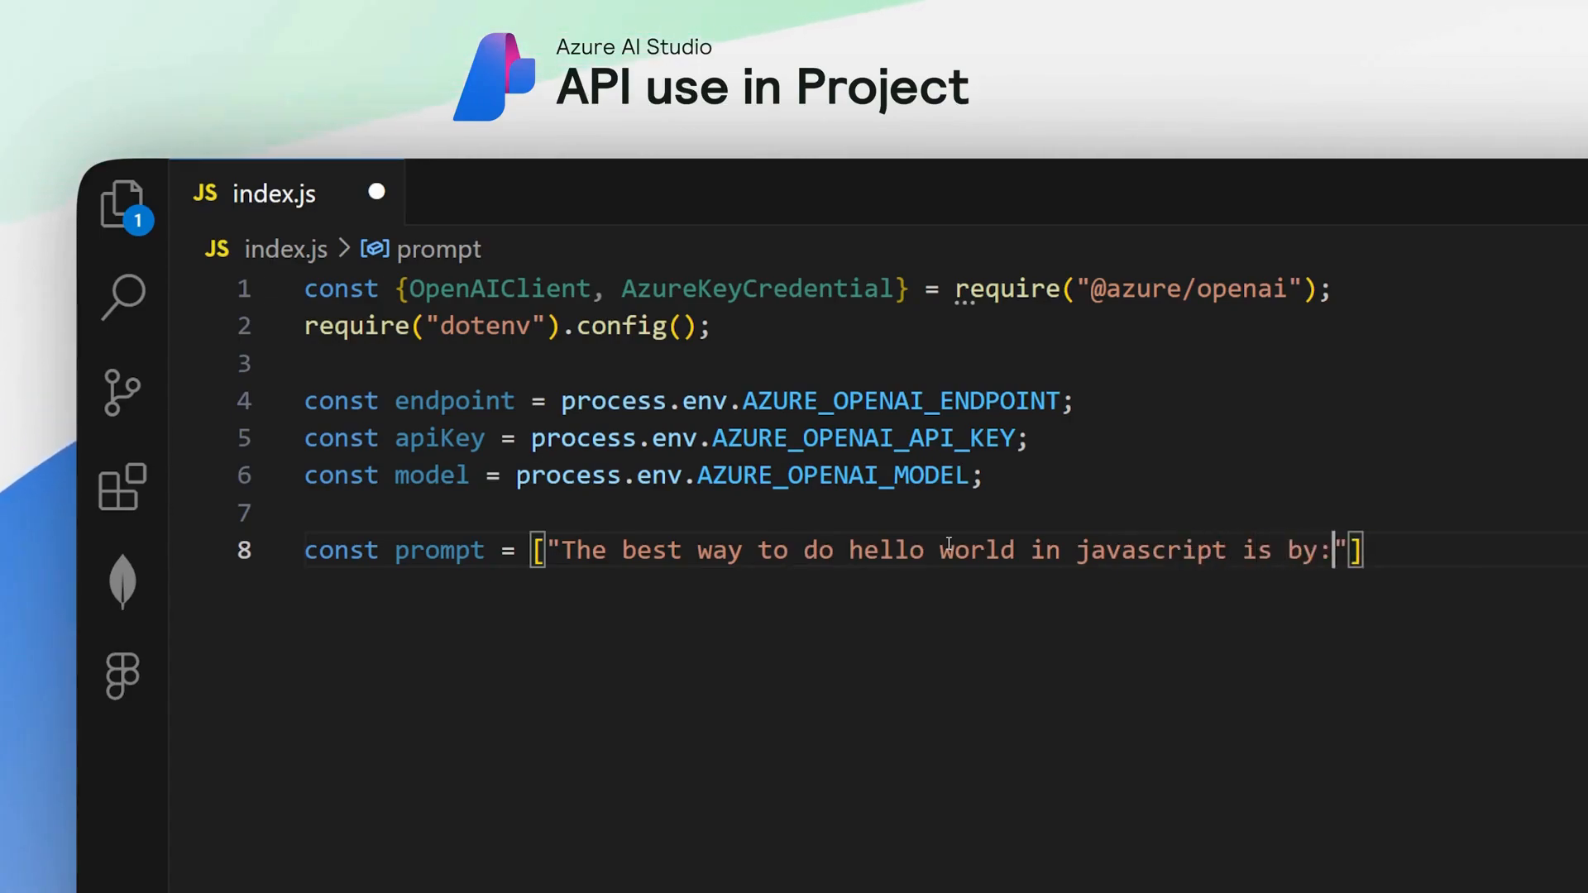
pyautogui.press('Tab')
pyautogui.press('Return')
pyautogui.press('Return')
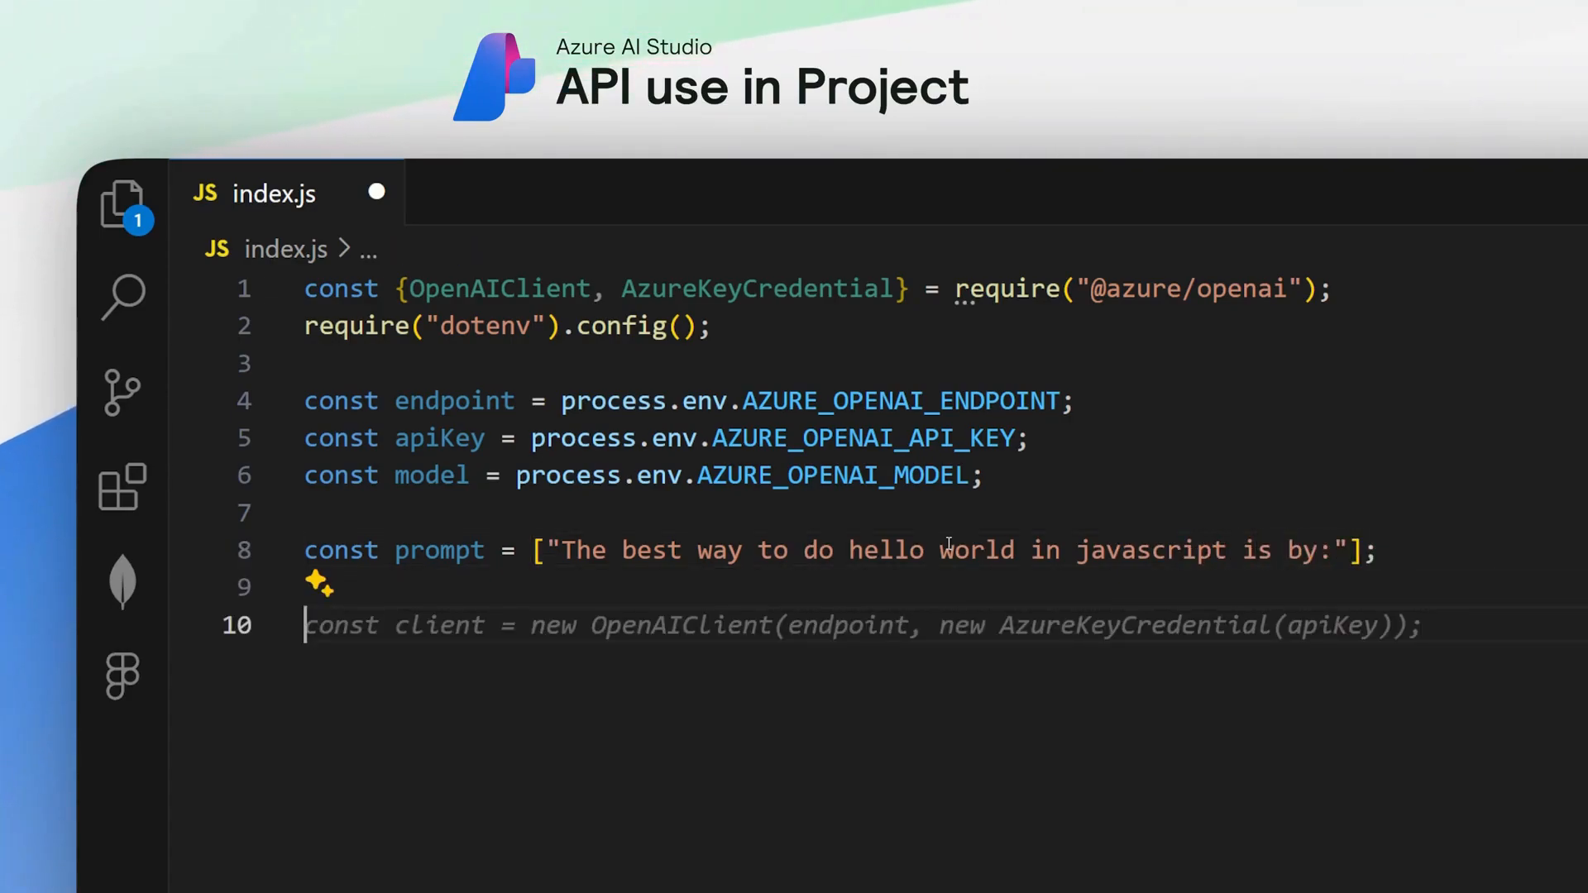
# Step: Add an immediately invoked async arrow function with an empty body below the prompt
pyautogui.write('(')
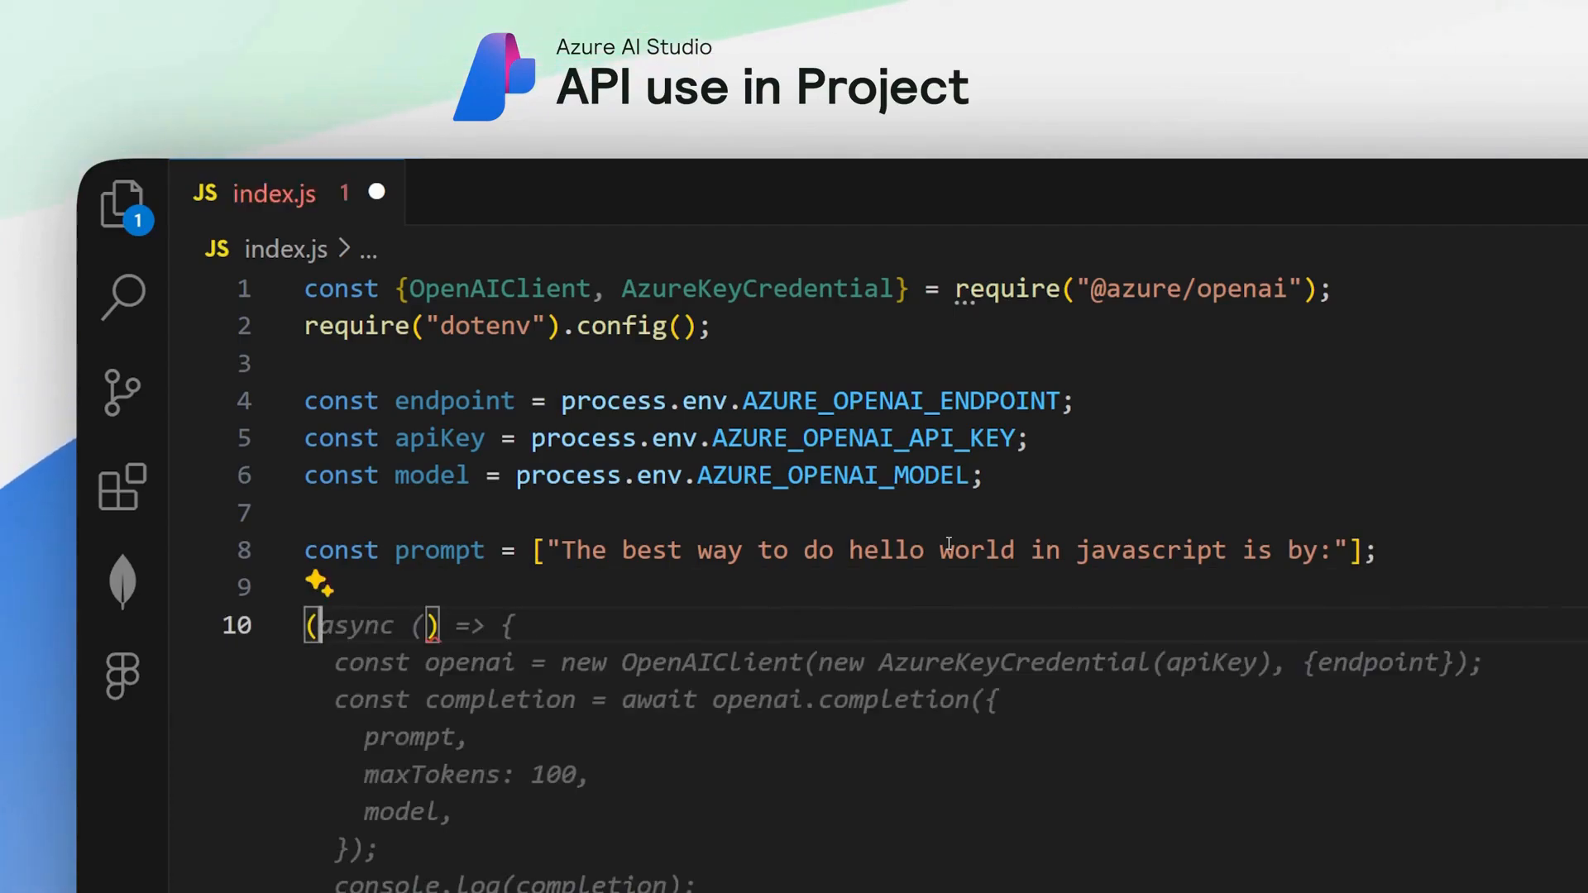
pyautogui.write('async () =')
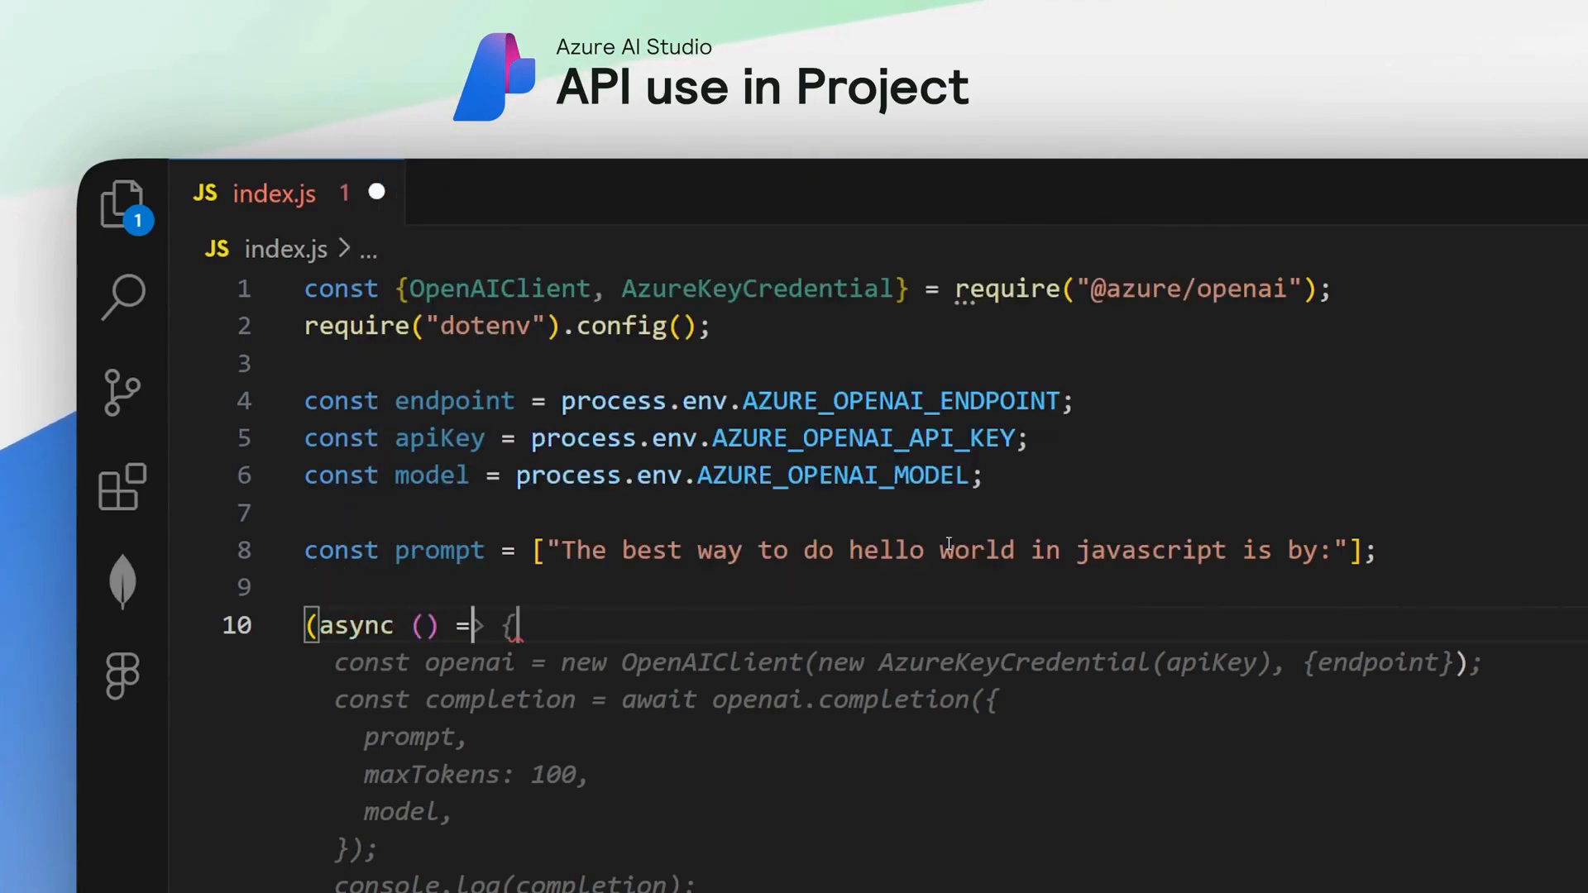
pyautogui.write('> {')
pyautogui.press('Return')
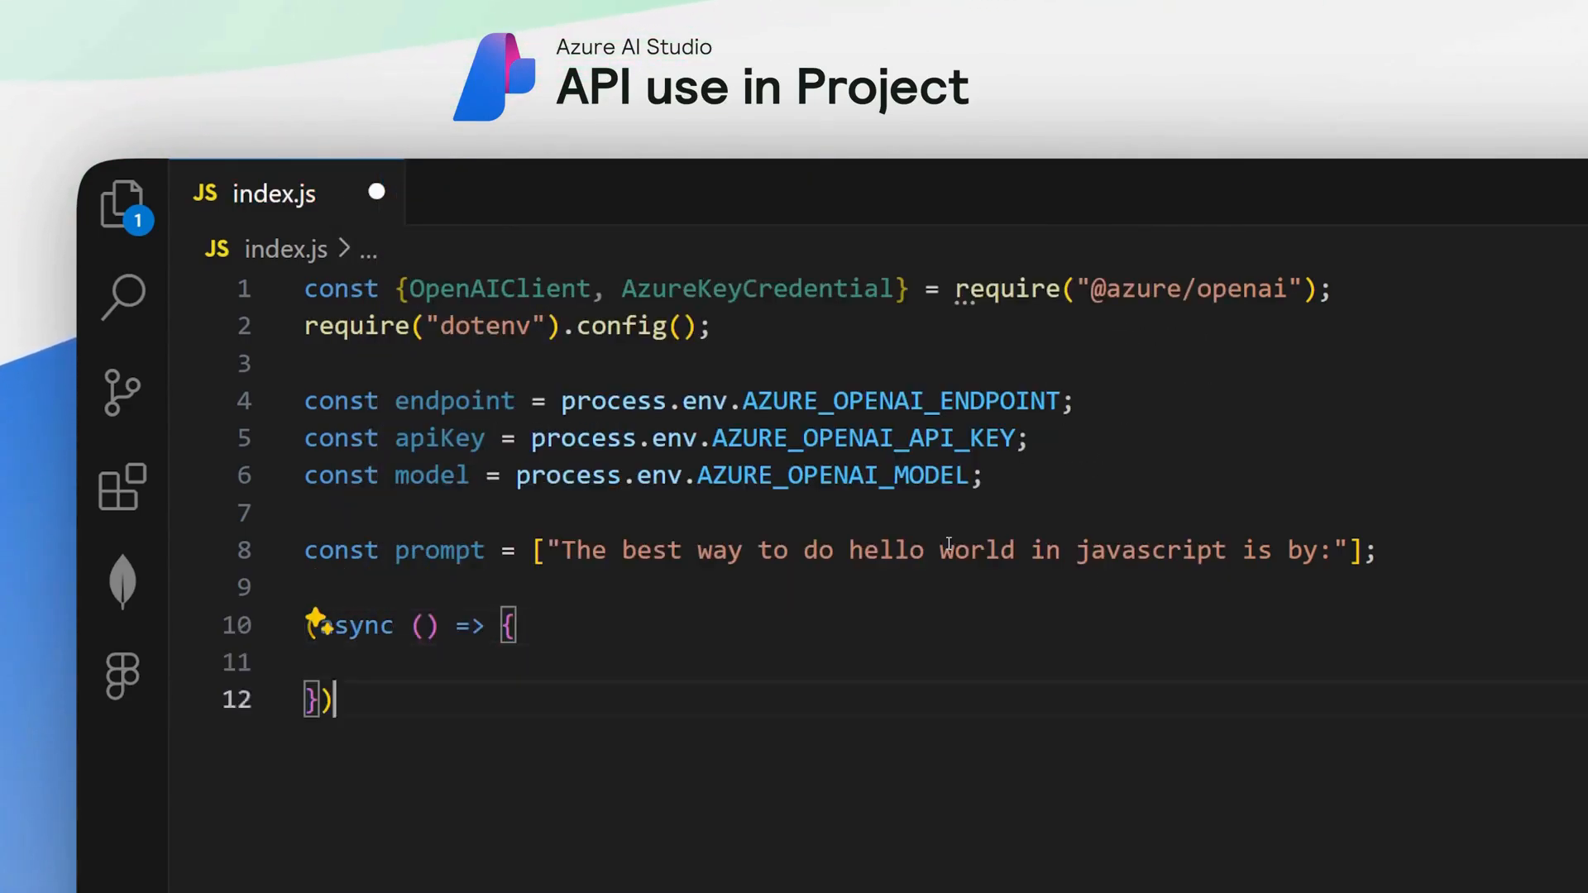
pyautogui.press('Down')
pyautogui.write('();')
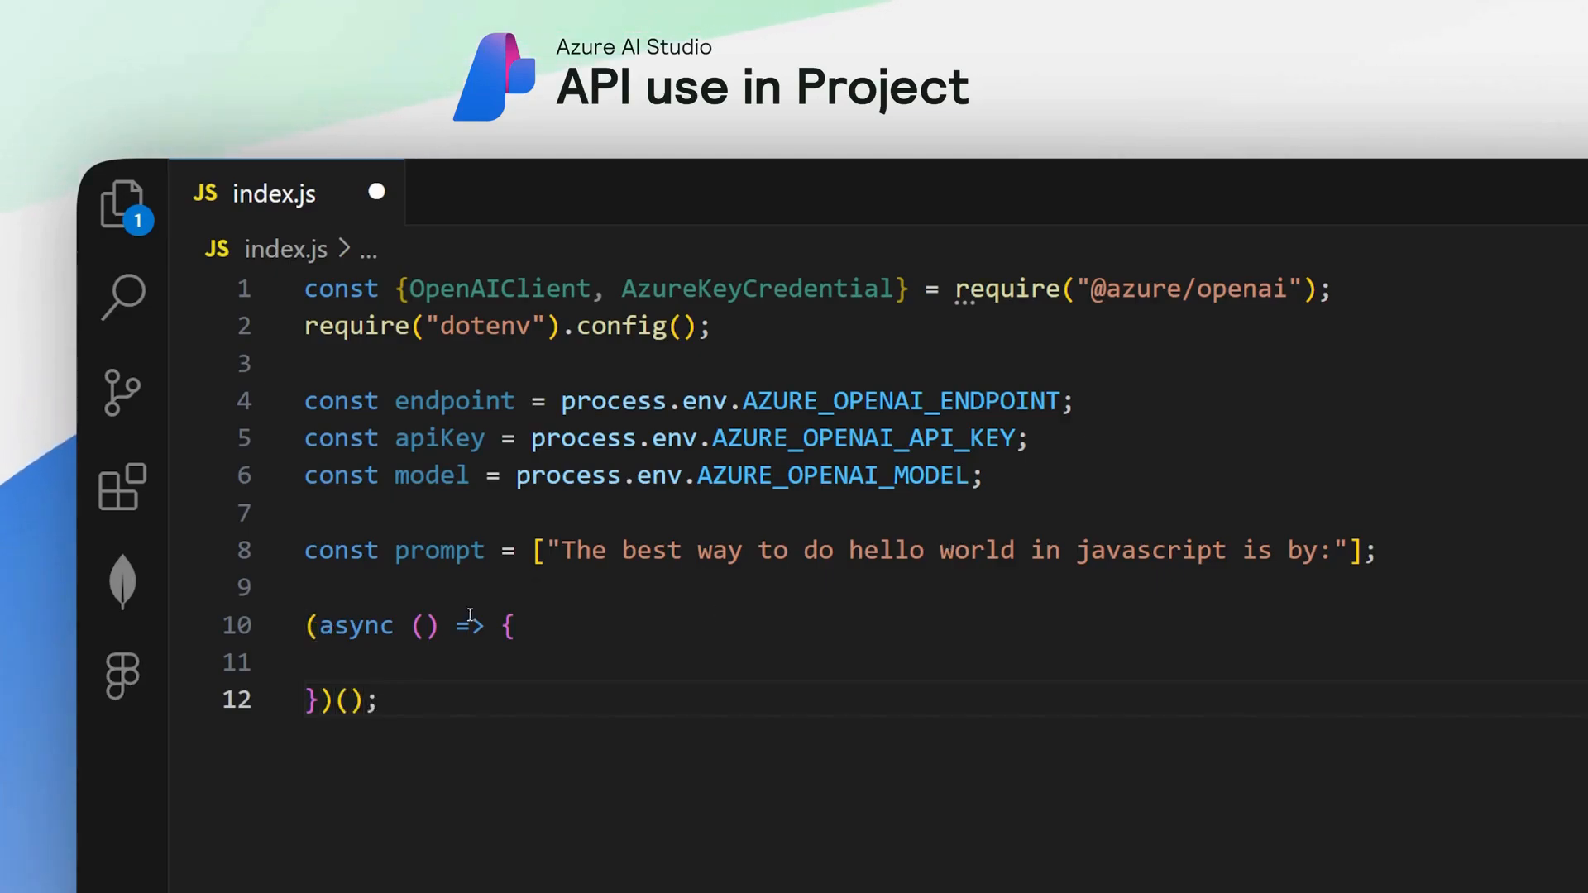
# Step: Inside the async function, log "Begin Completion Example" to the console, leaving a blank line above the statement
pyautogui.press('BackSpace')
pyautogui.press('Return')
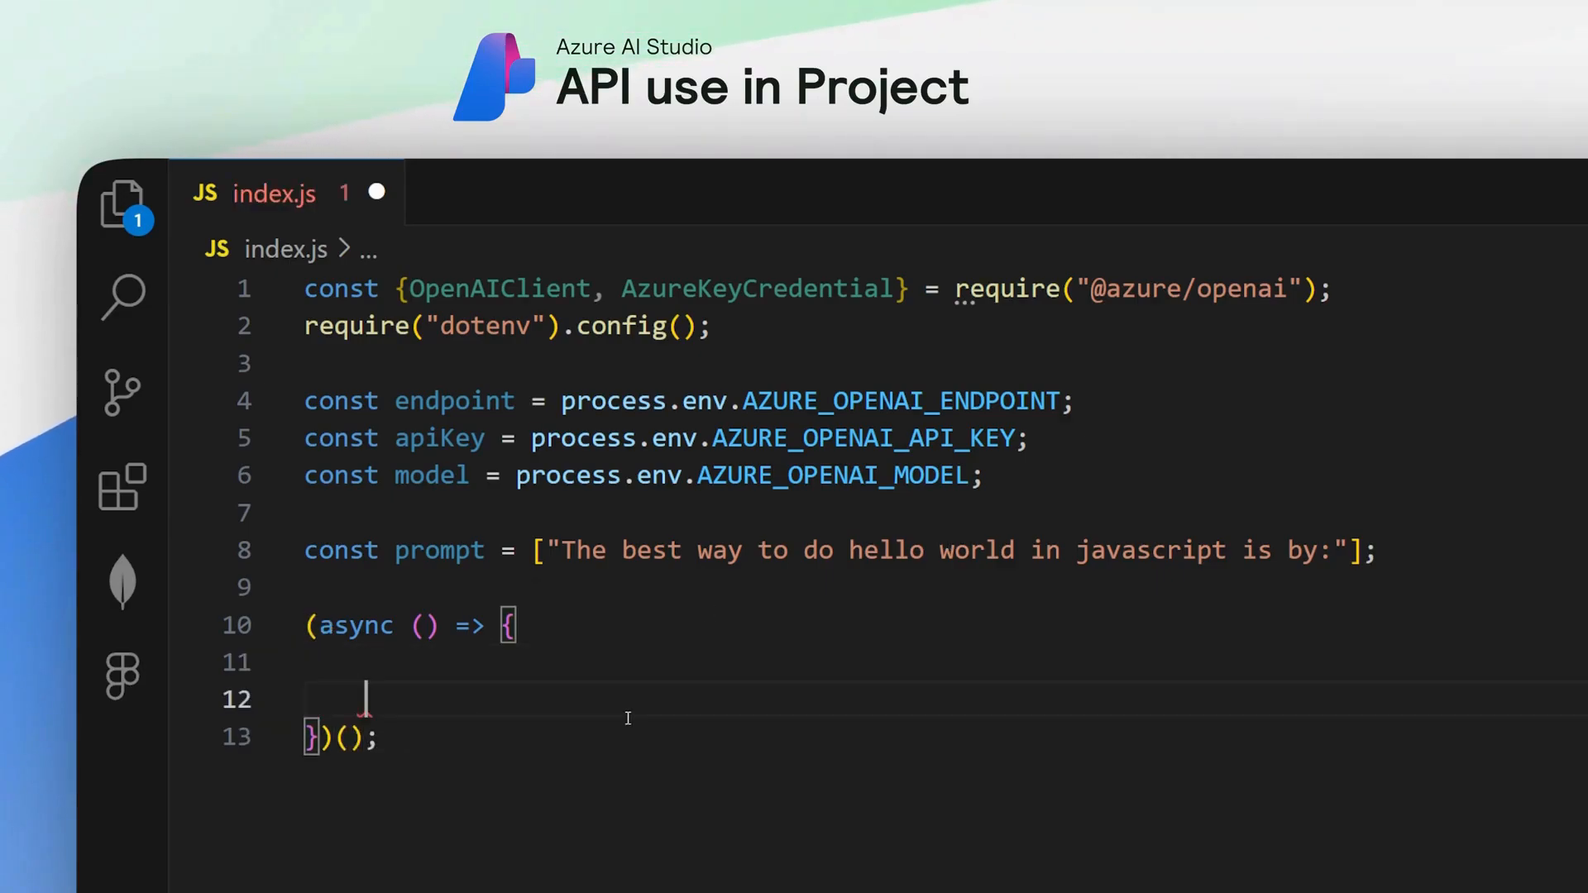
pyautogui.press('Up')
pyautogui.write('onsole.log("Begin Completion Example")')
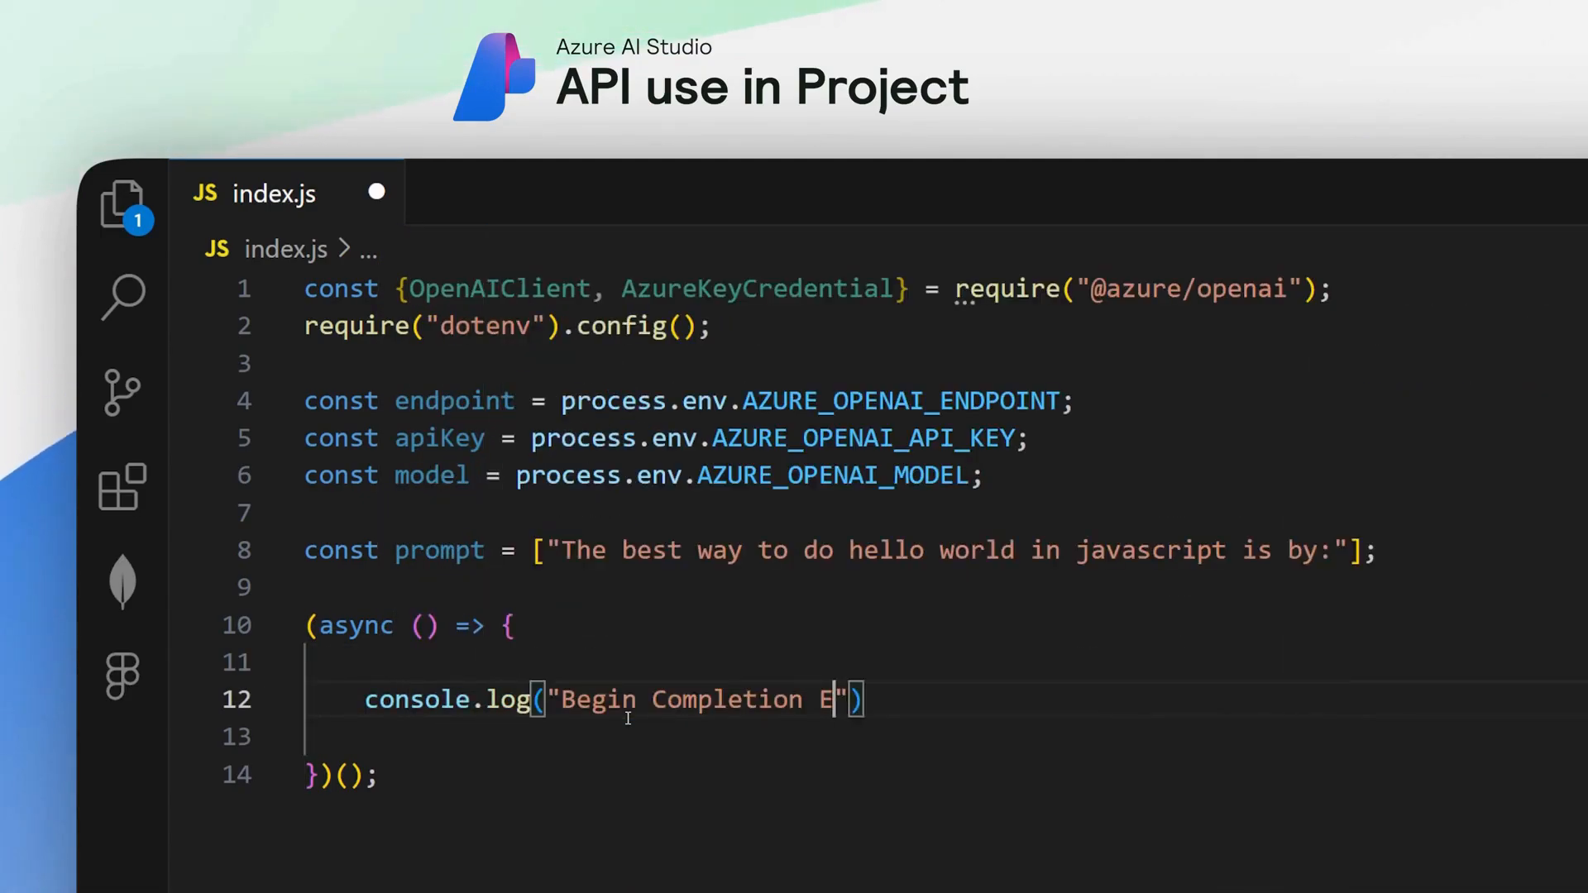
pyautogui.write(';')
# Step: Below the console log, define client as new OpenAIClient(endpoint, new AzureKeyCredential(apiKey))
pyautogui.press('Return')
pyautogui.press('Return')
pyautogui.write('const client')
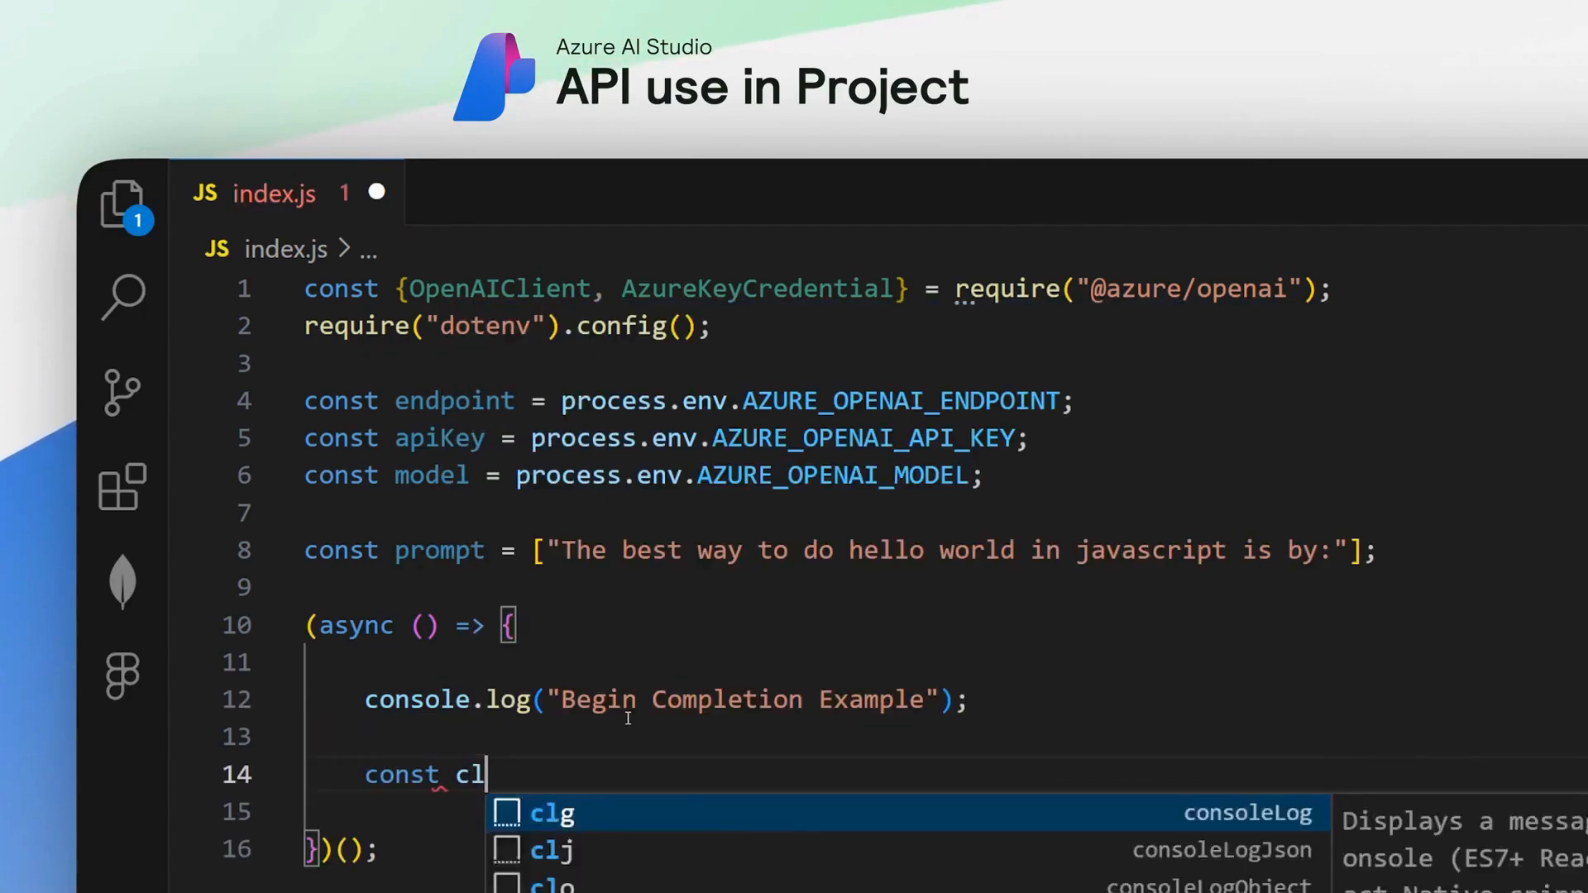
pyautogui.write(' = new Op')
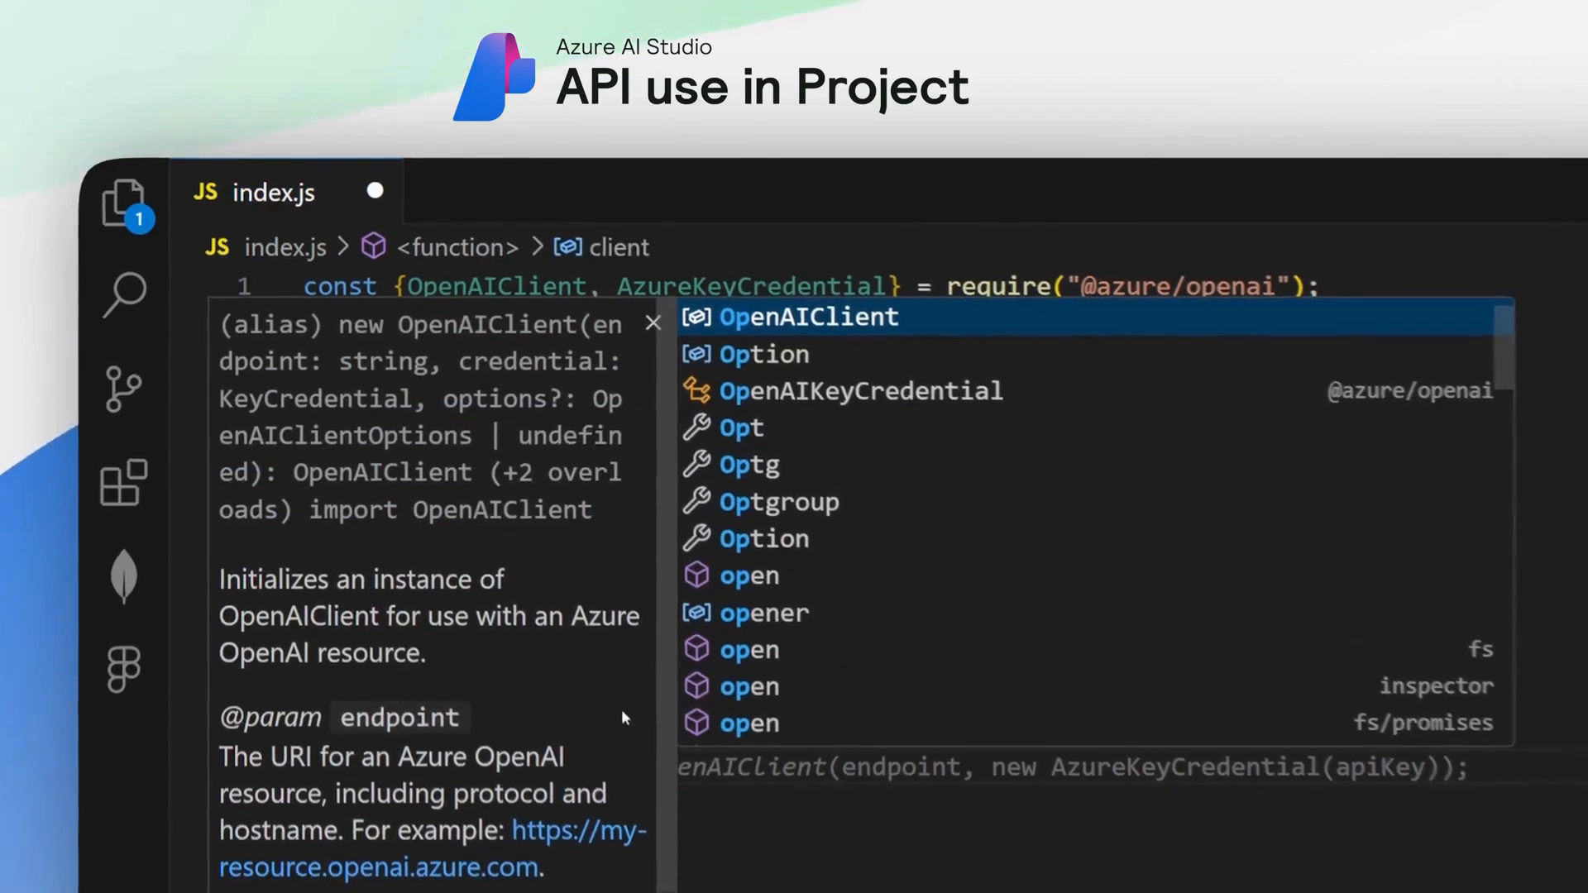
pyautogui.write('en')
pyautogui.press('Tab')
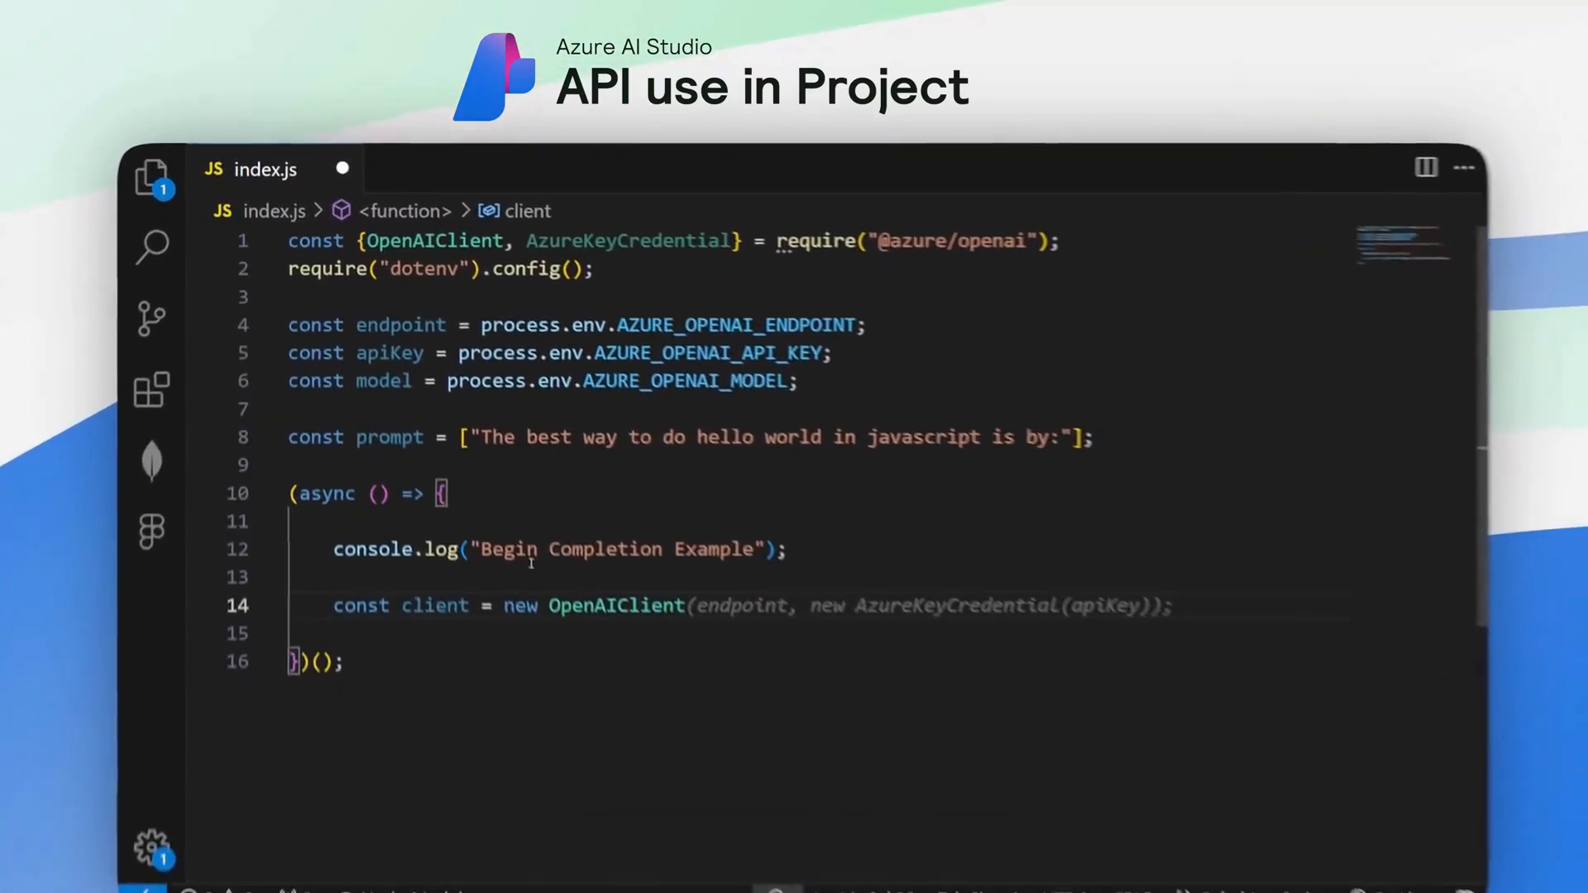
pyautogui.press('Tab')
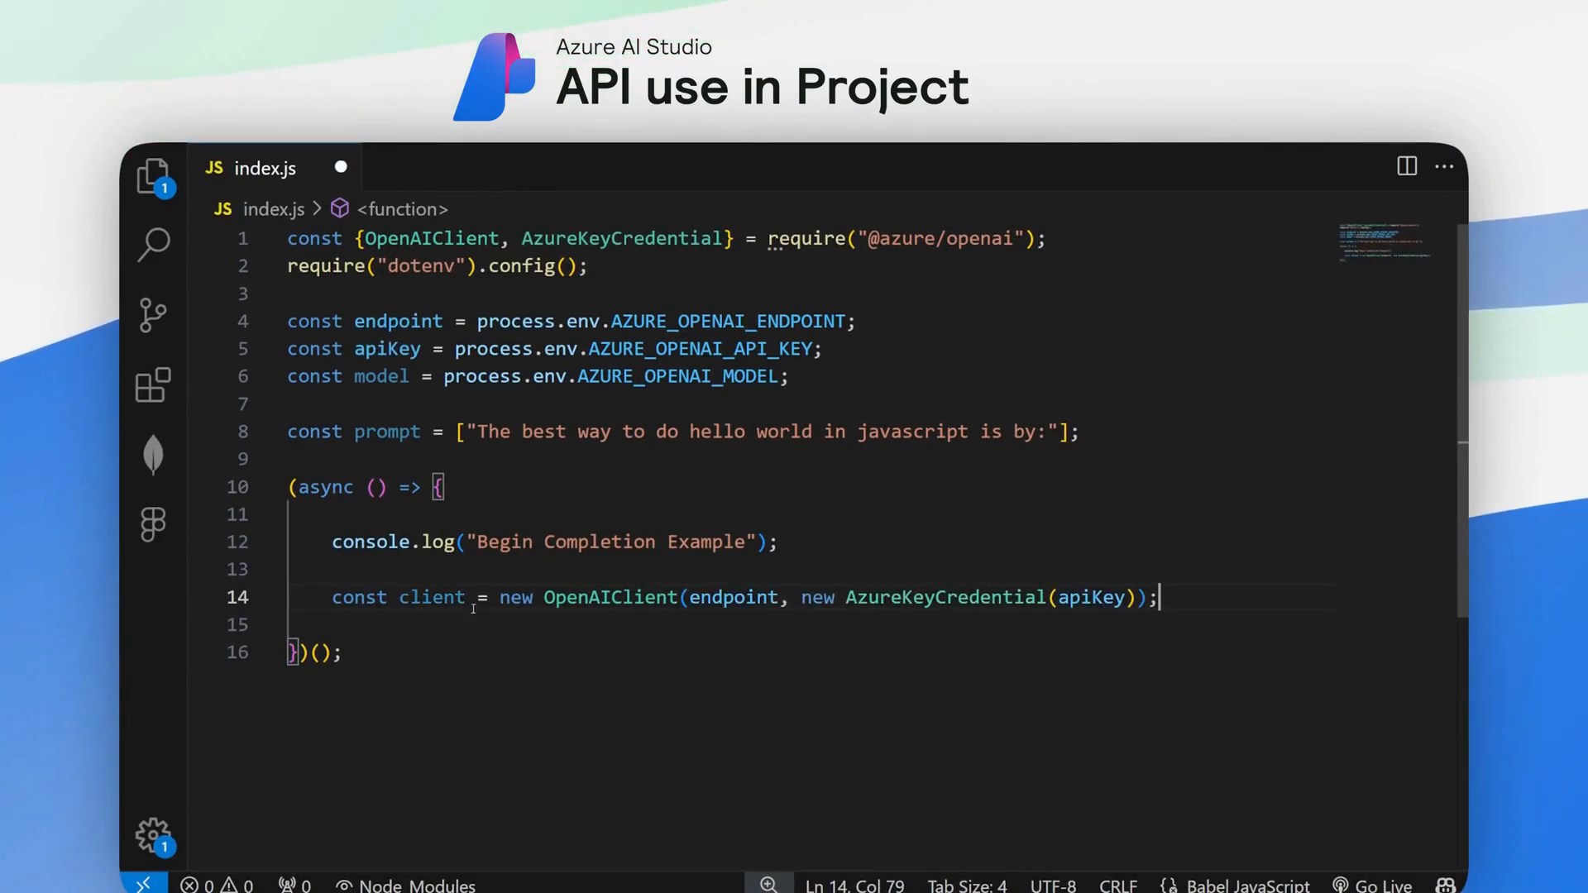
# Step: On the line below the client declaration, define a deploymentId constant equal to model
pyautogui.press('Return')
pyautogui.write('const deploye')
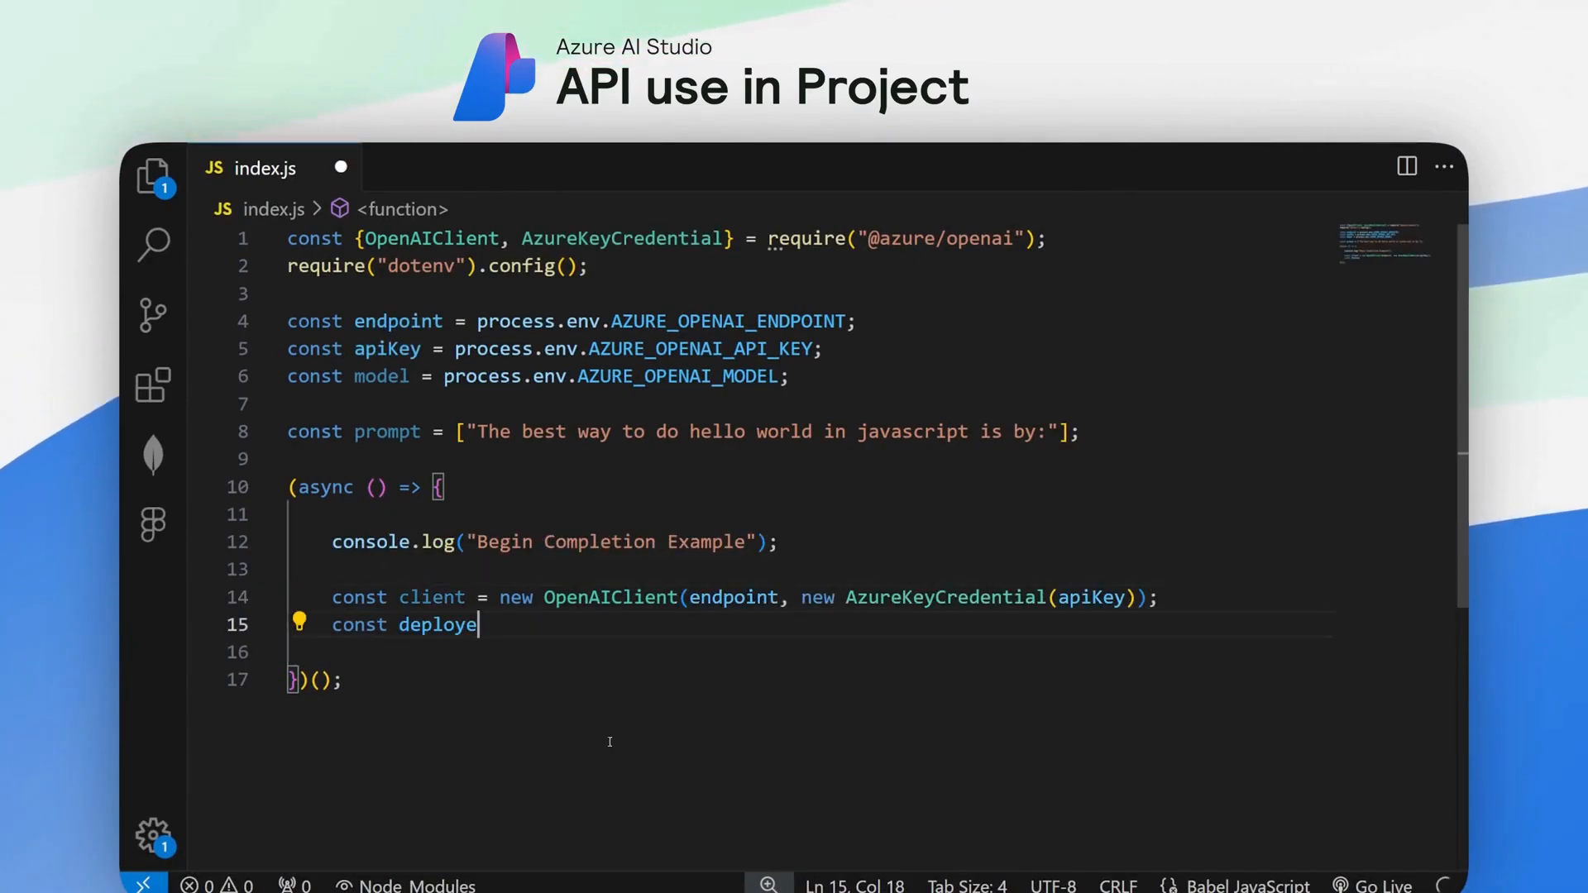
pyautogui.write('e')
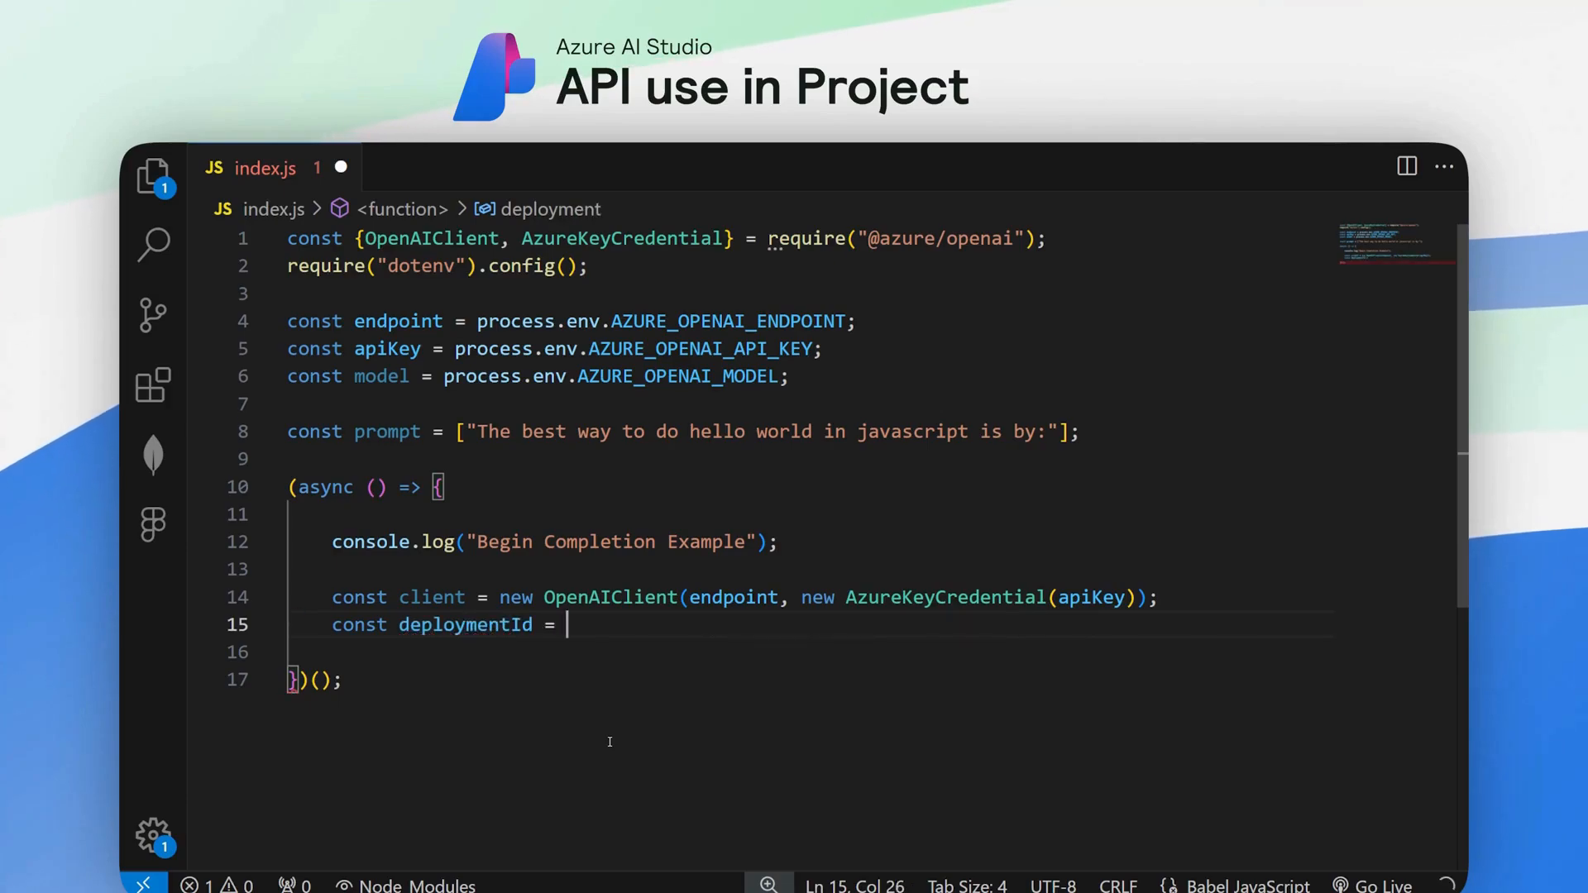
pyautogui.write('model')
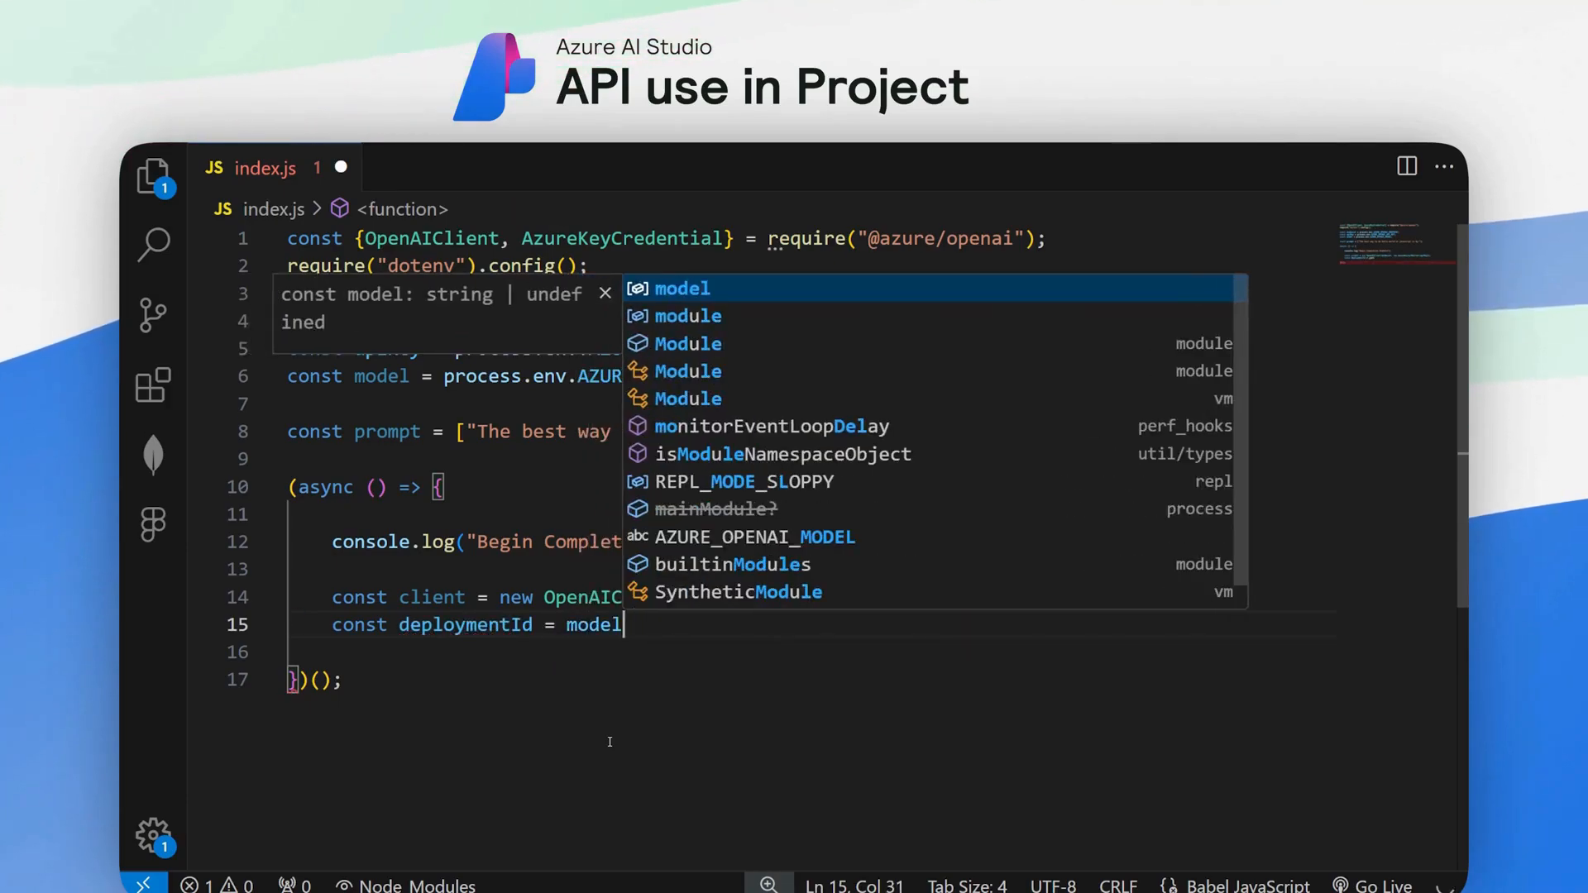
pyautogui.write(';')
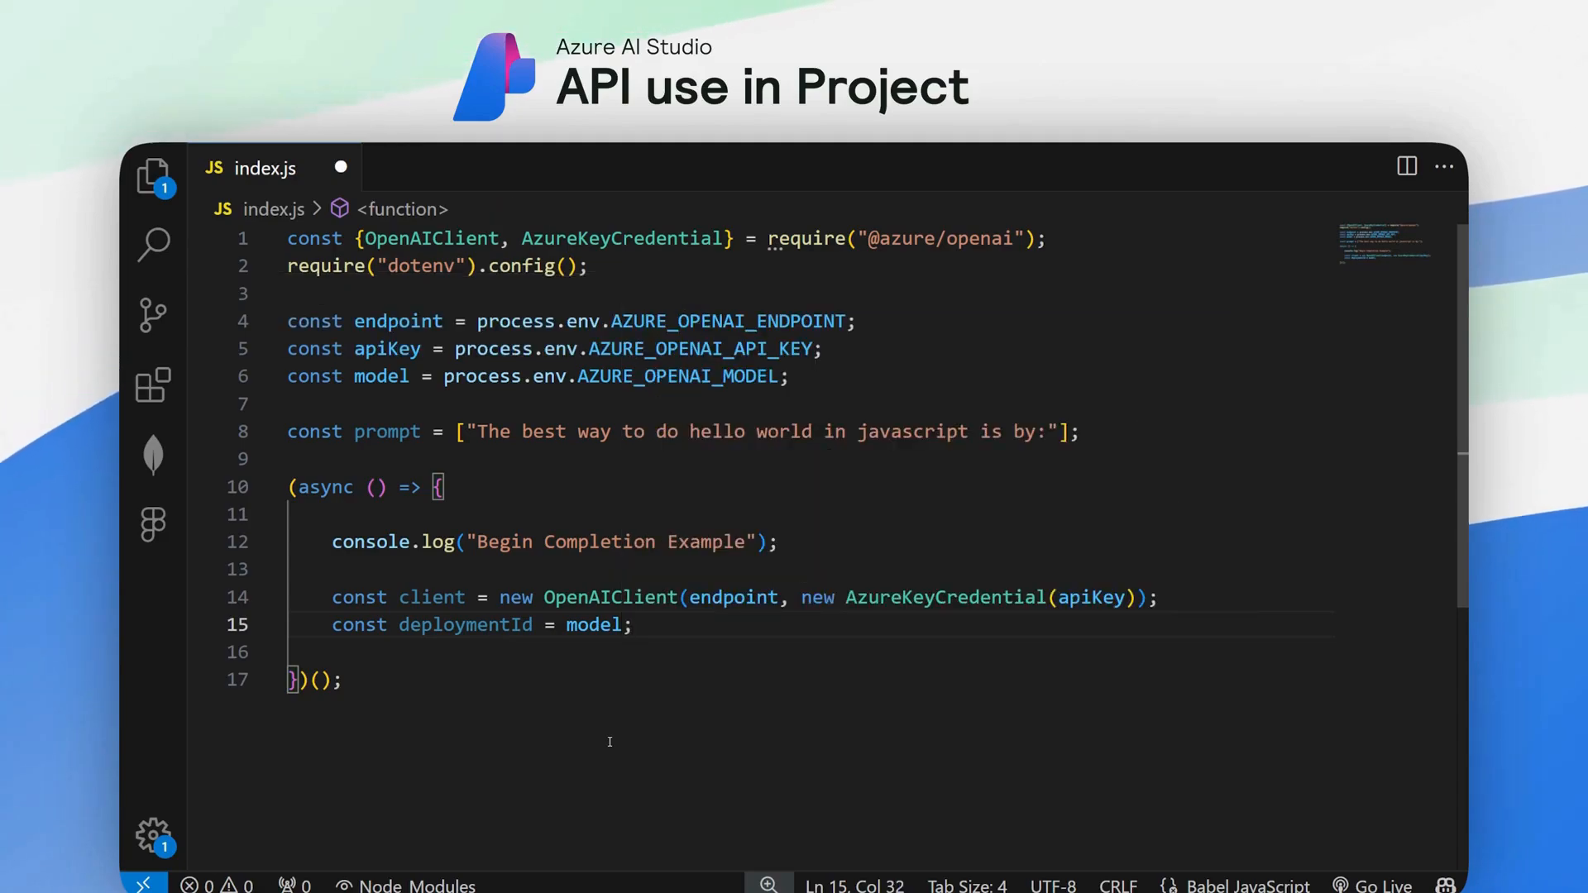
# Step: Below the deploymentId line, define a result constant that awaits client.getCompletions(deploymentId, prompt)
pyautogui.press('Return')
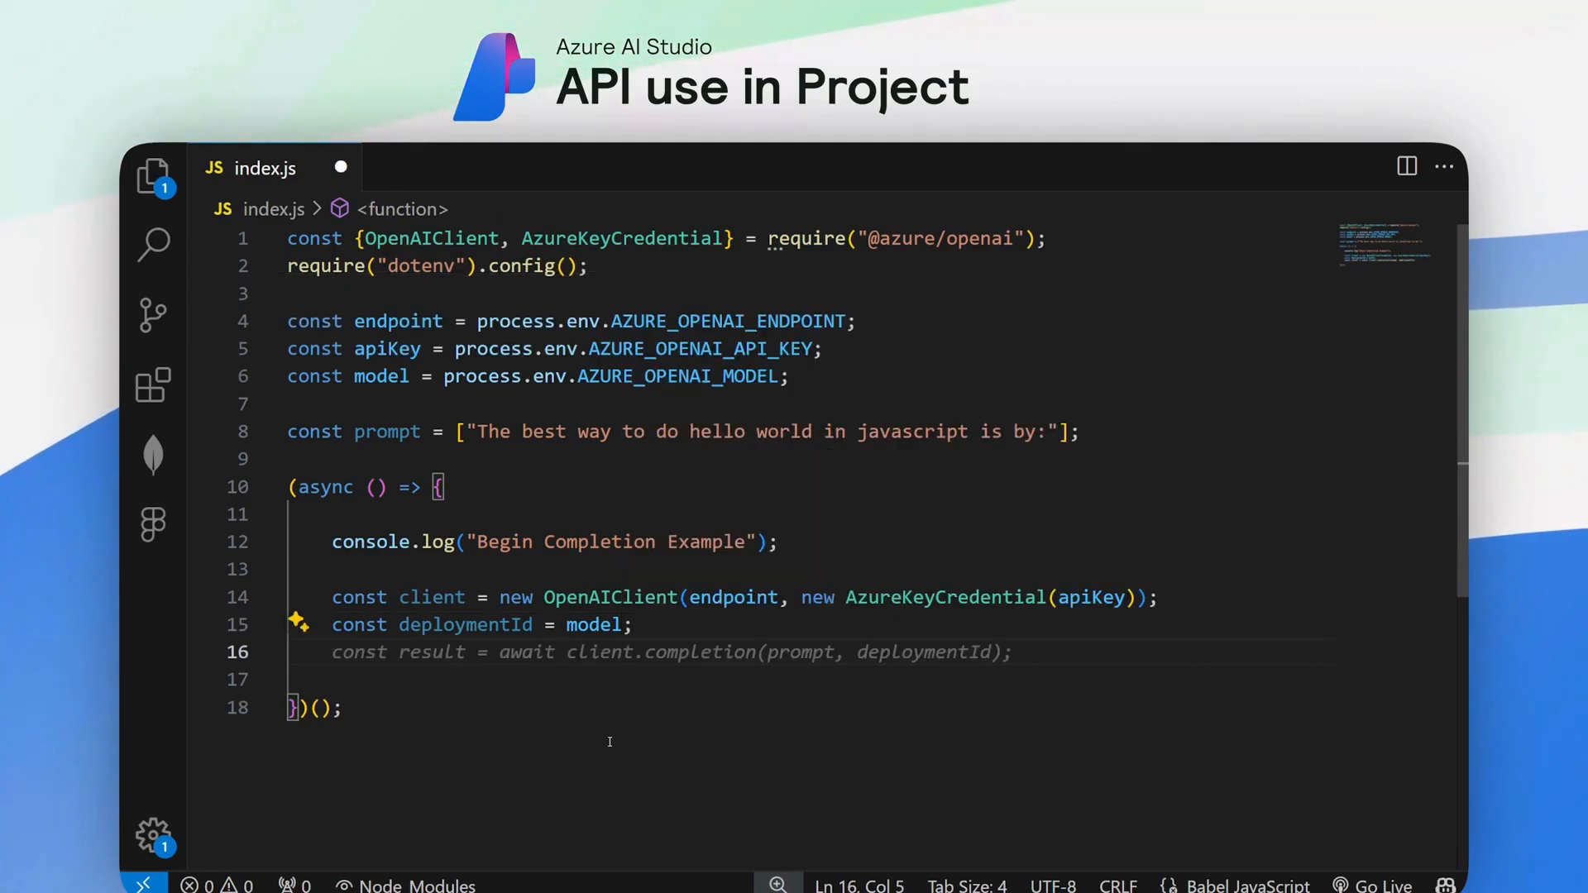
pyautogui.write('const resu')
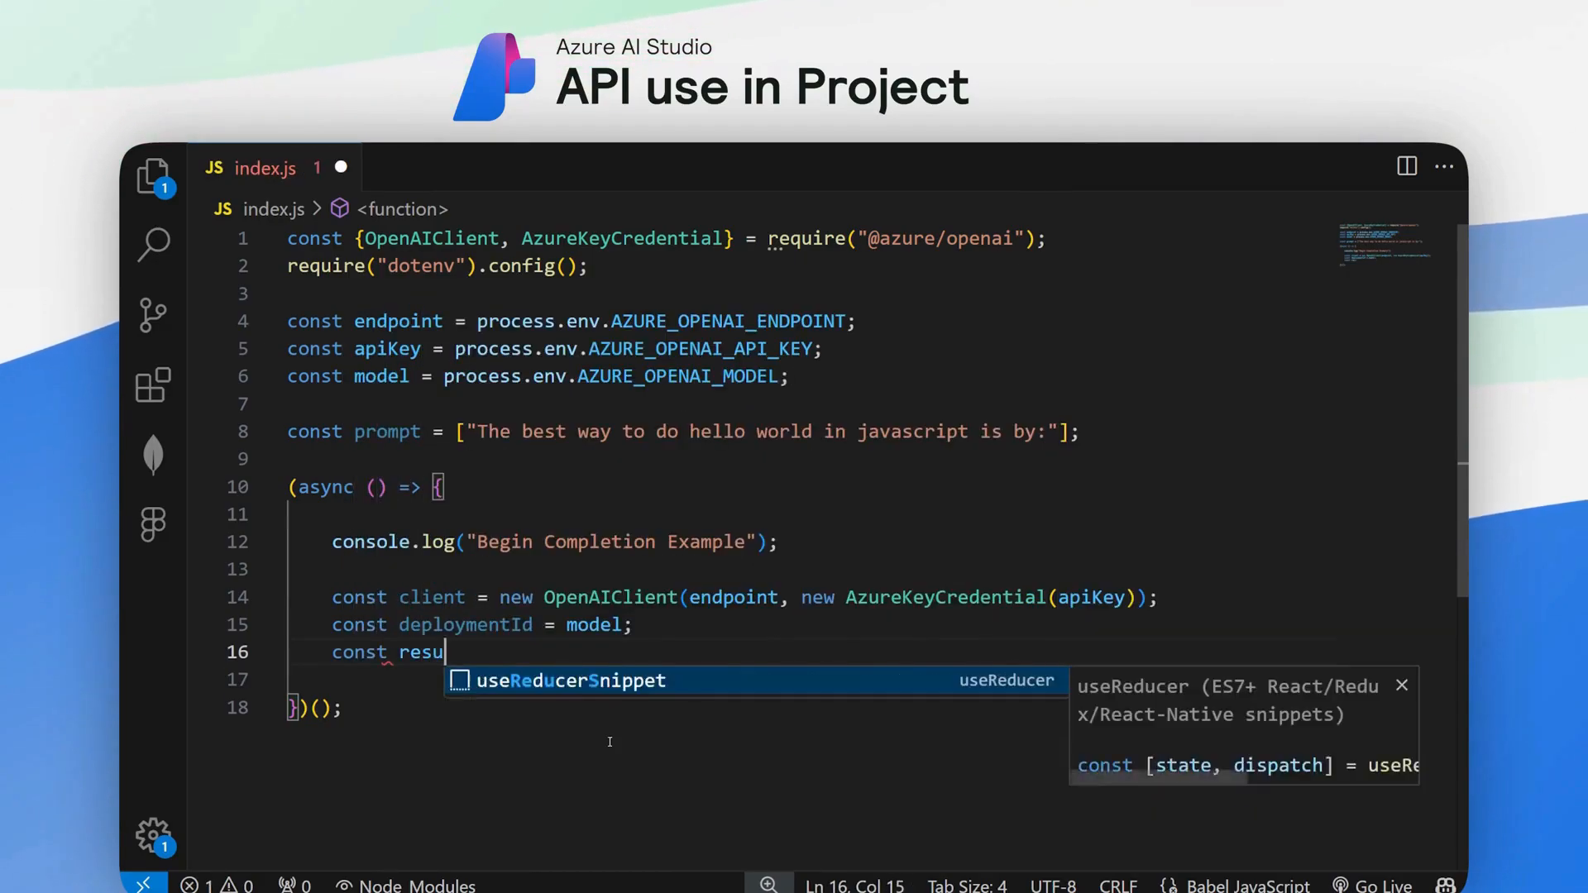
pyautogui.write('lt = await')
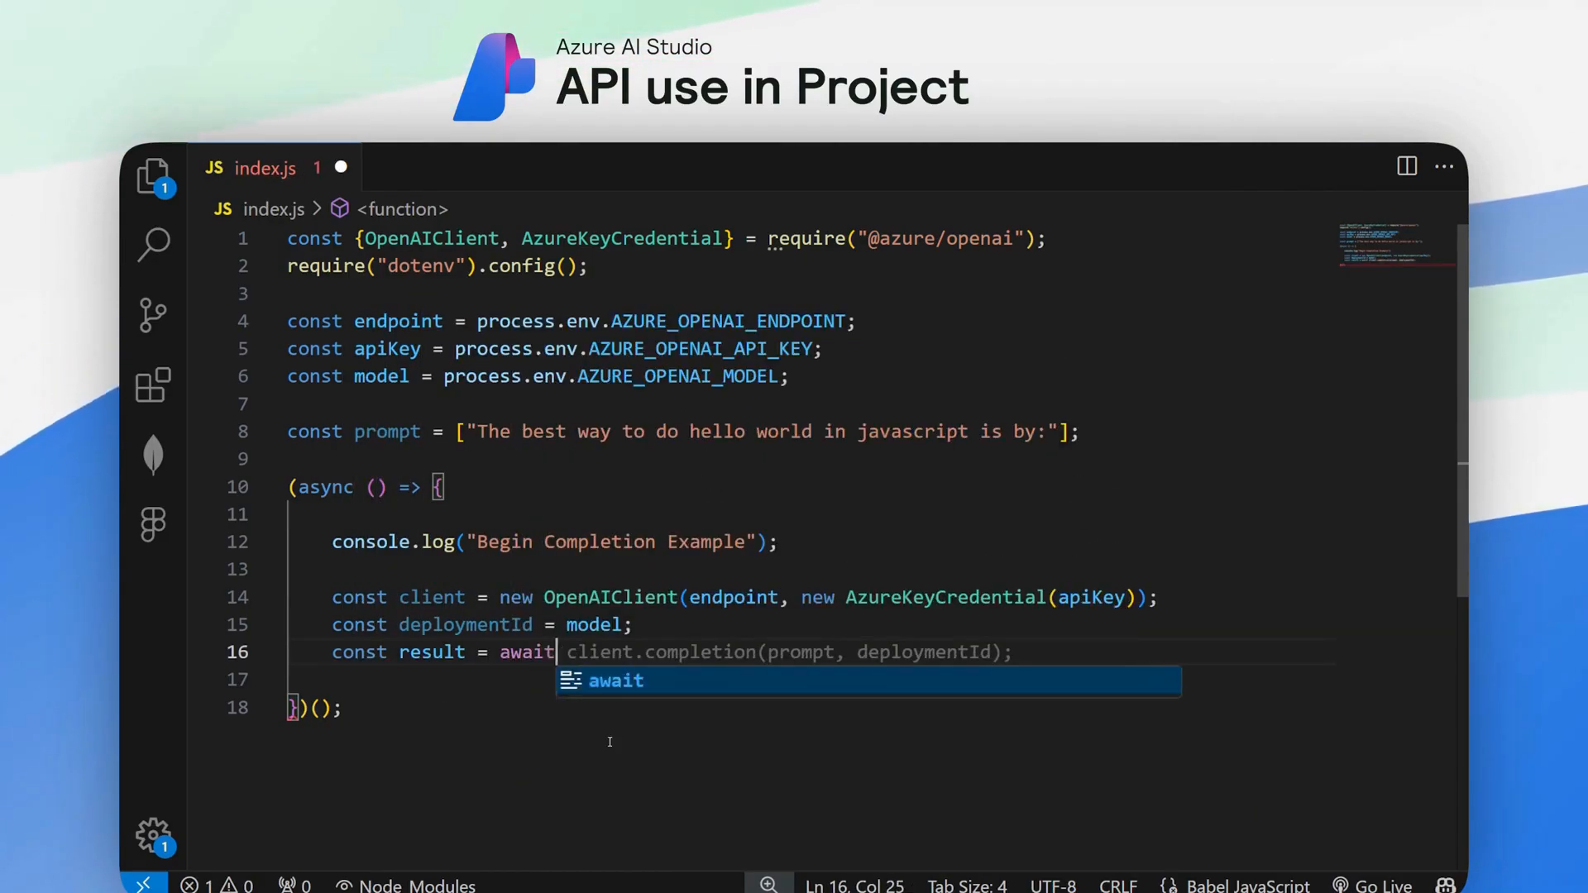
pyautogui.write(' client.c')
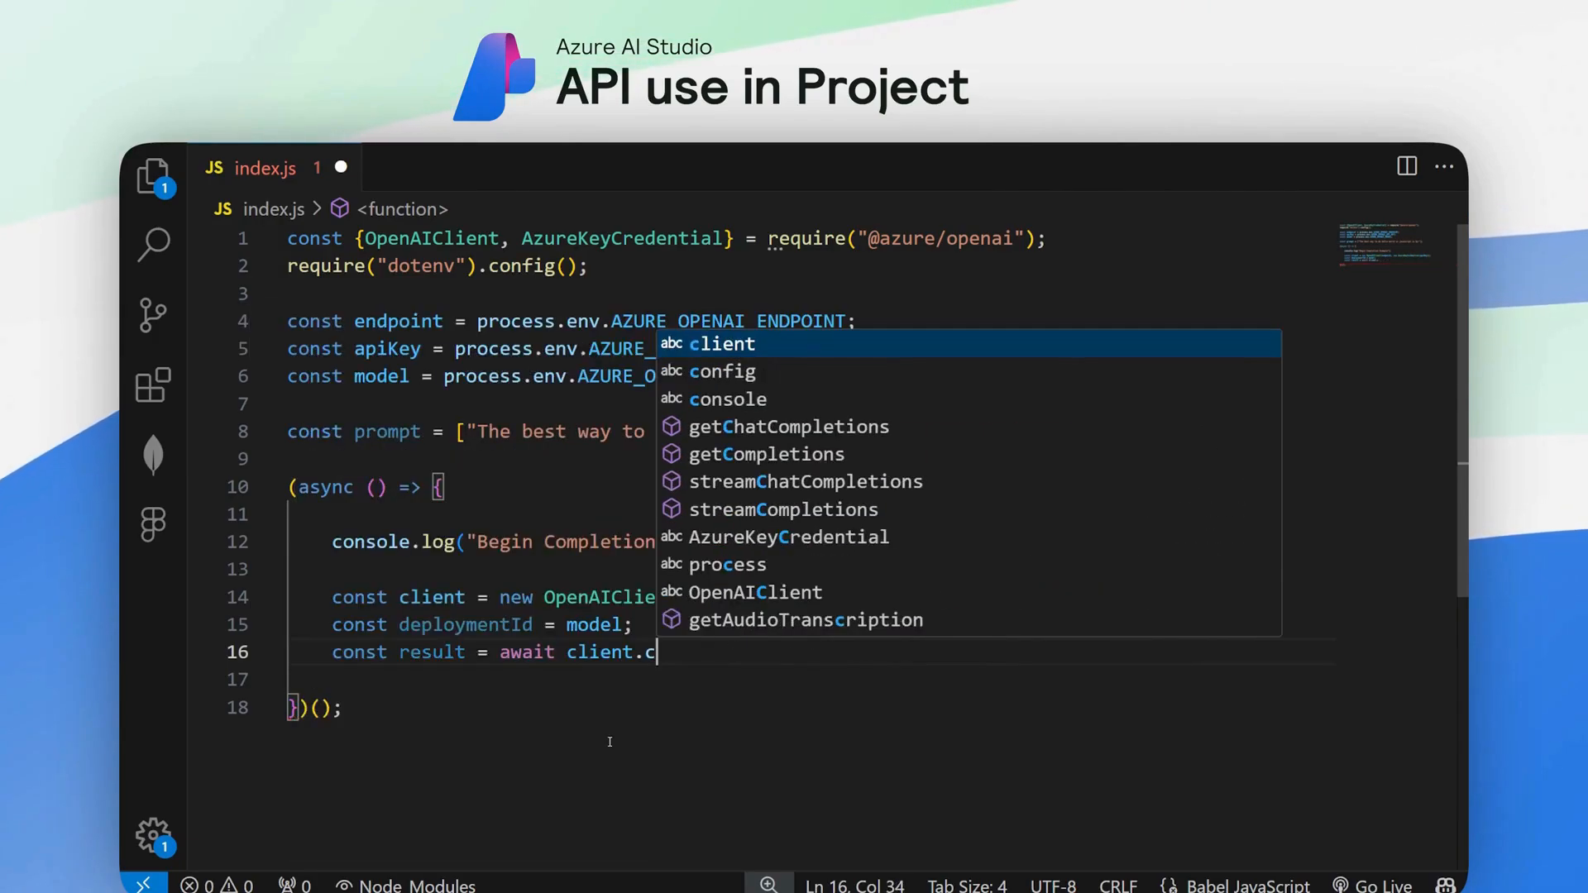
pyautogui.press('BackSpace')
pyautogui.write('getCo')
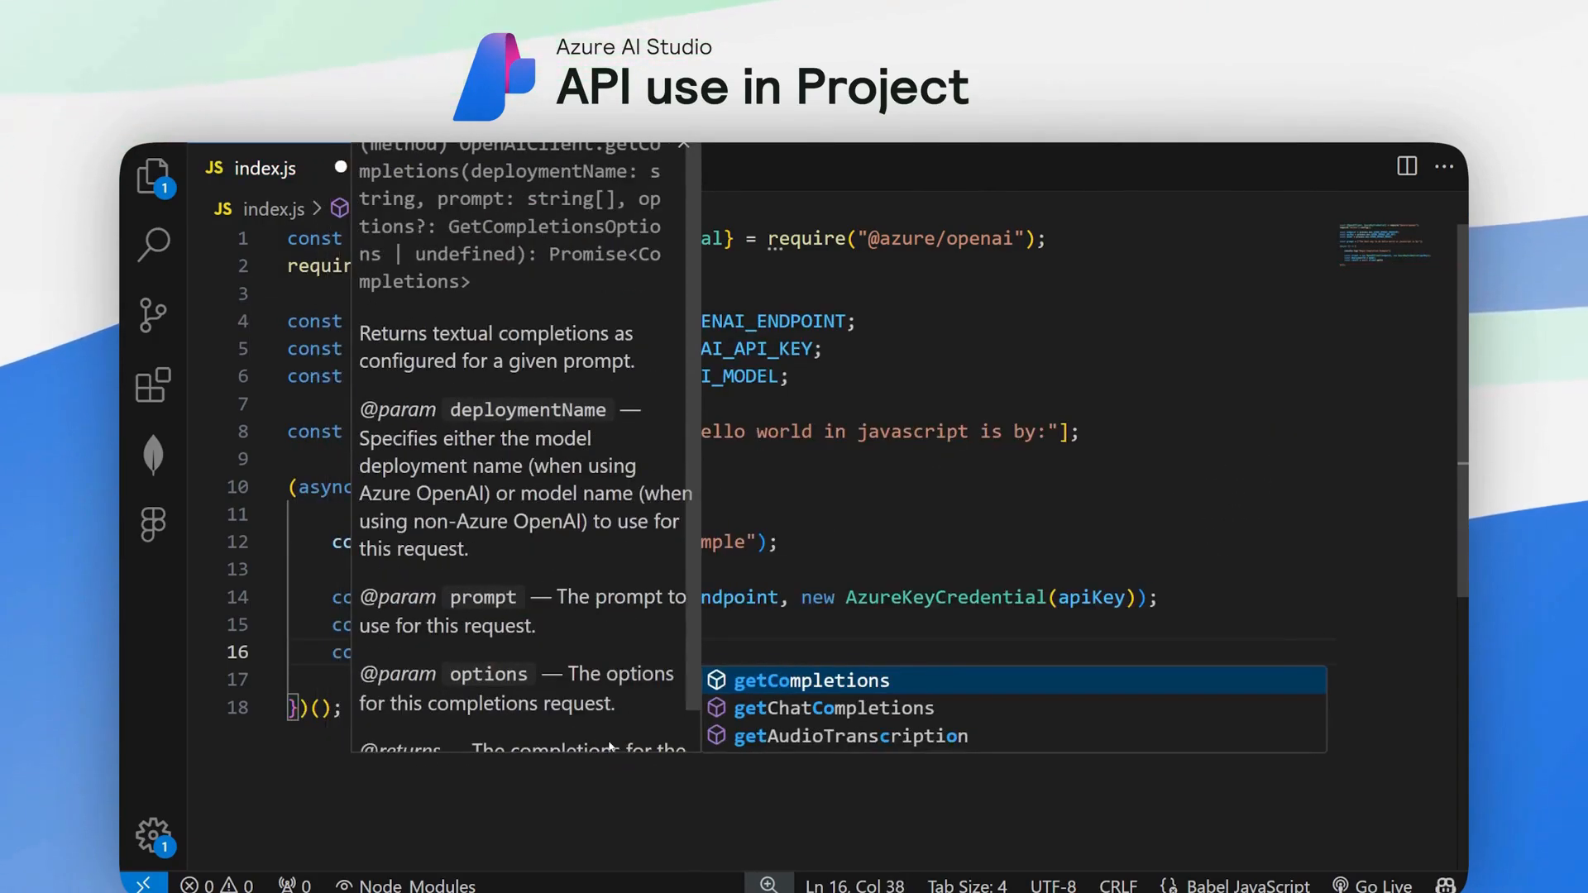
pyautogui.write('mpletions(')
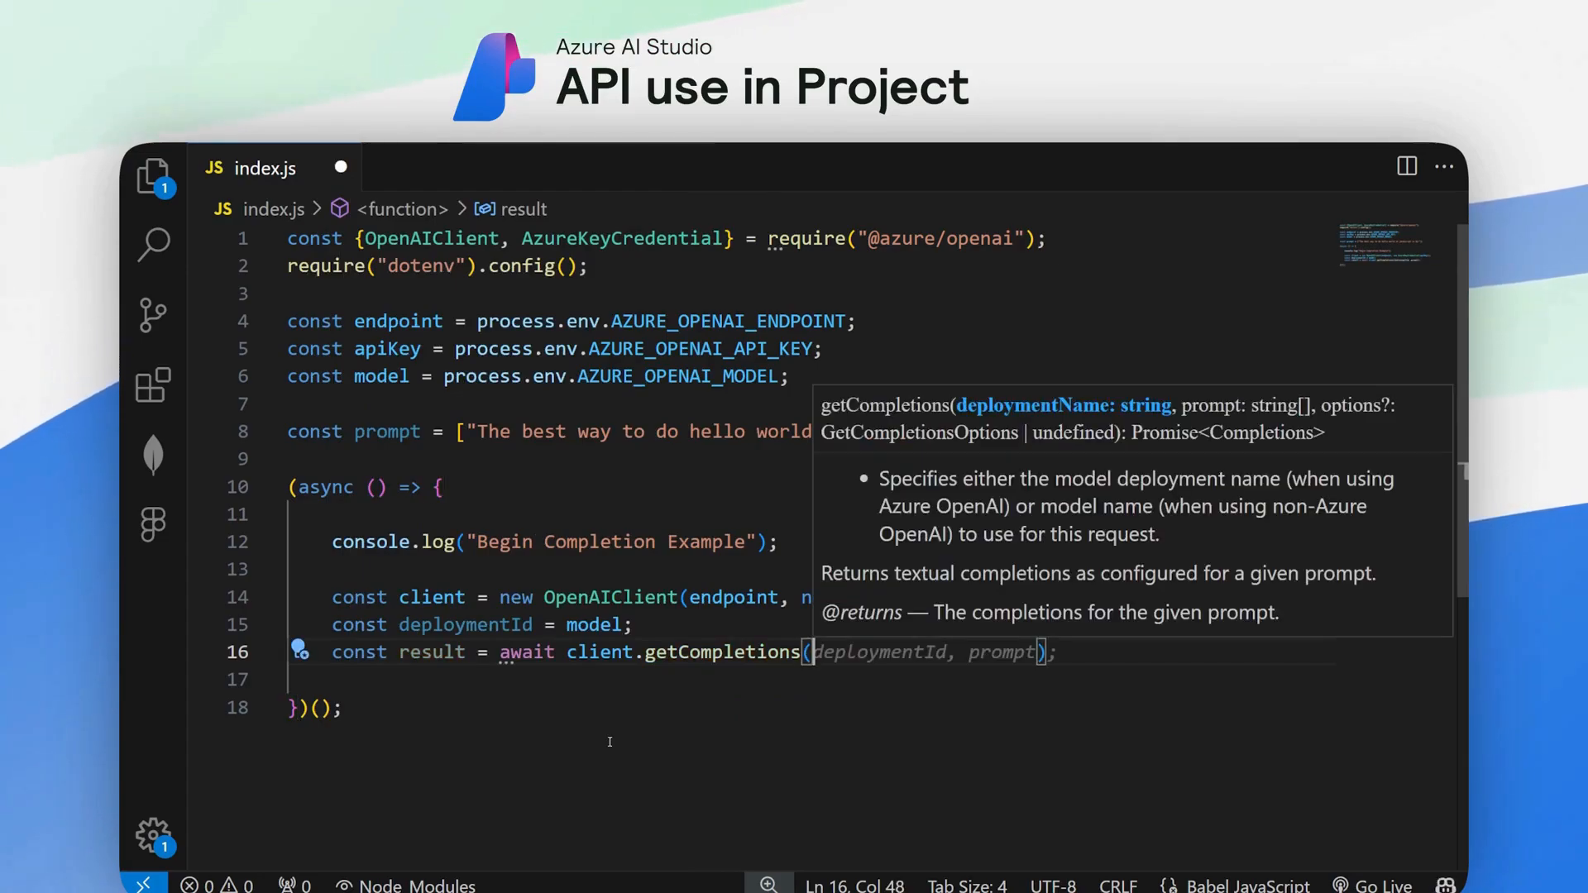
pyautogui.press('Tab')
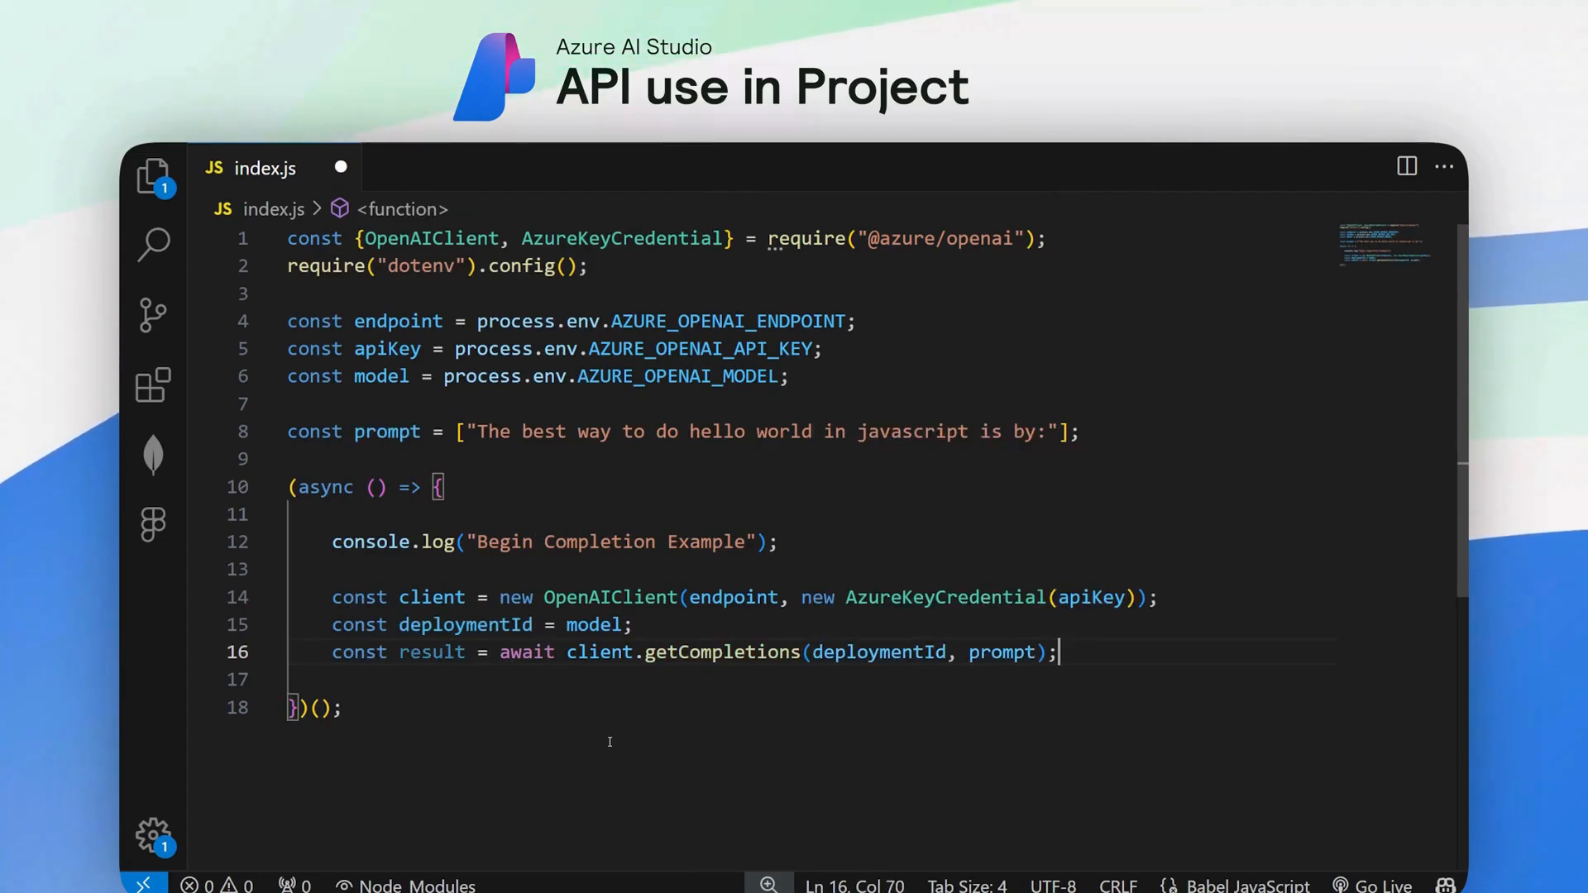
# Step: Below the result line, leave a blank line and add an empty for loop iterating const choice of result.choices
pyautogui.press('Return')
pyautogui.write('for(')
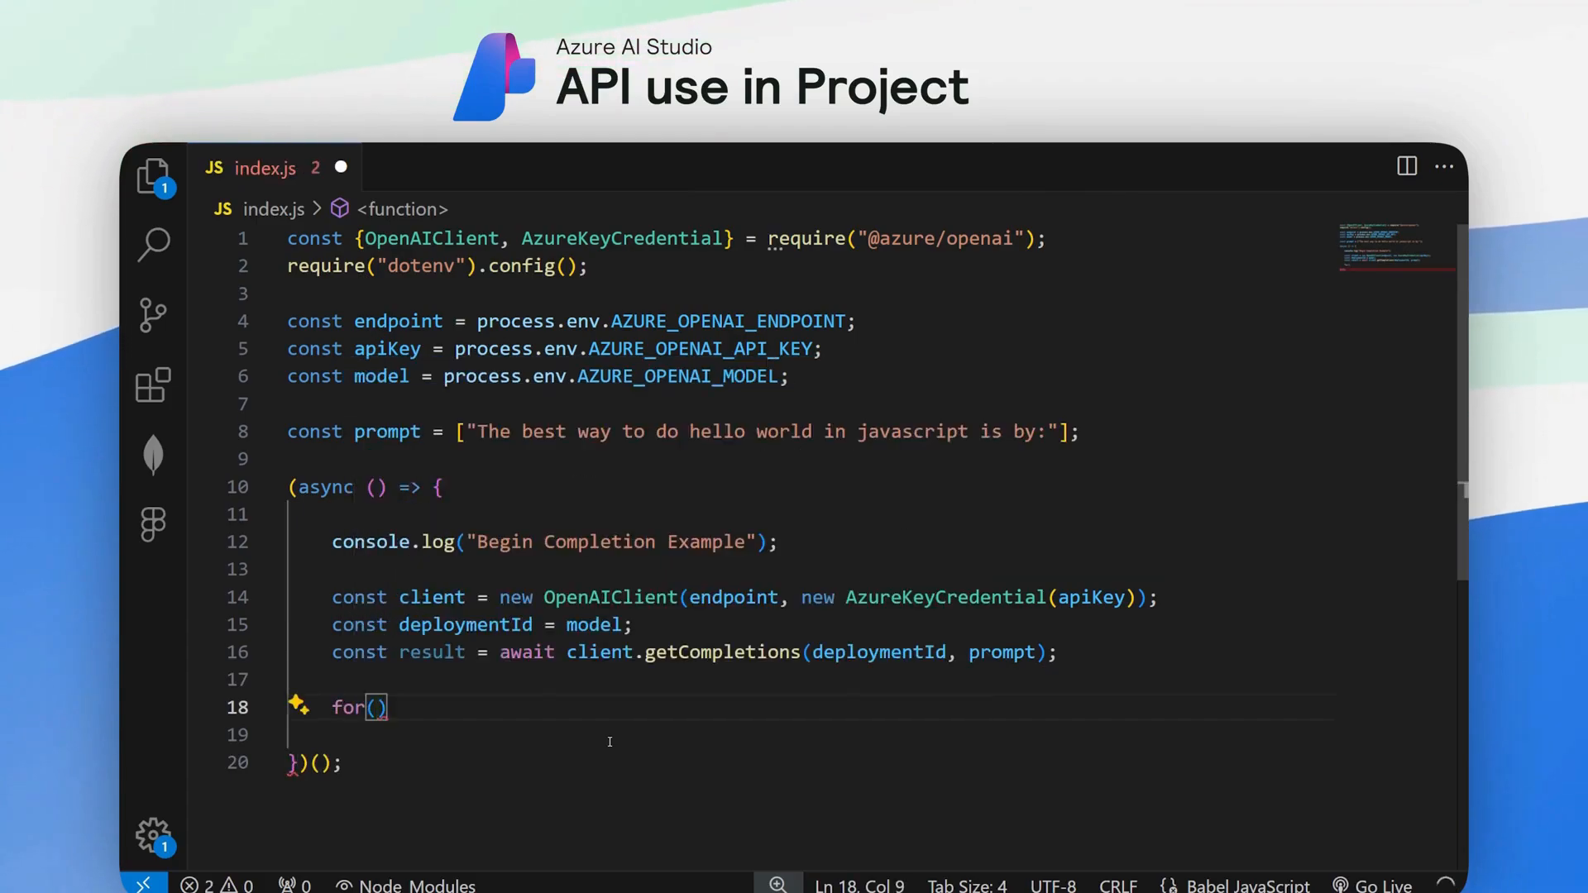
pyautogui.write('const choice o')
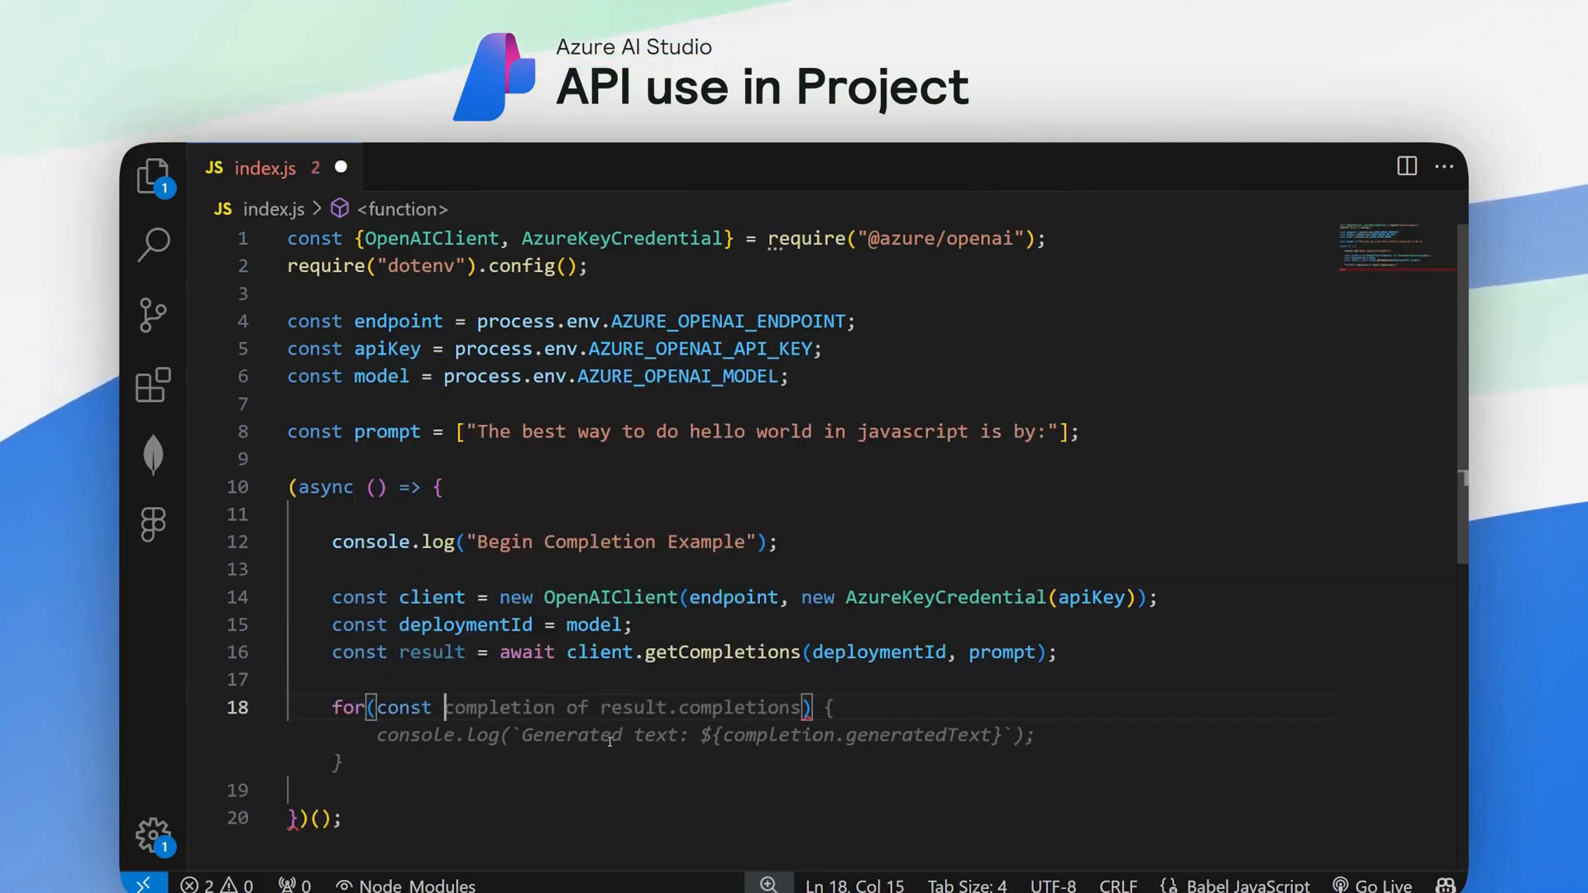
pyautogui.write('f')
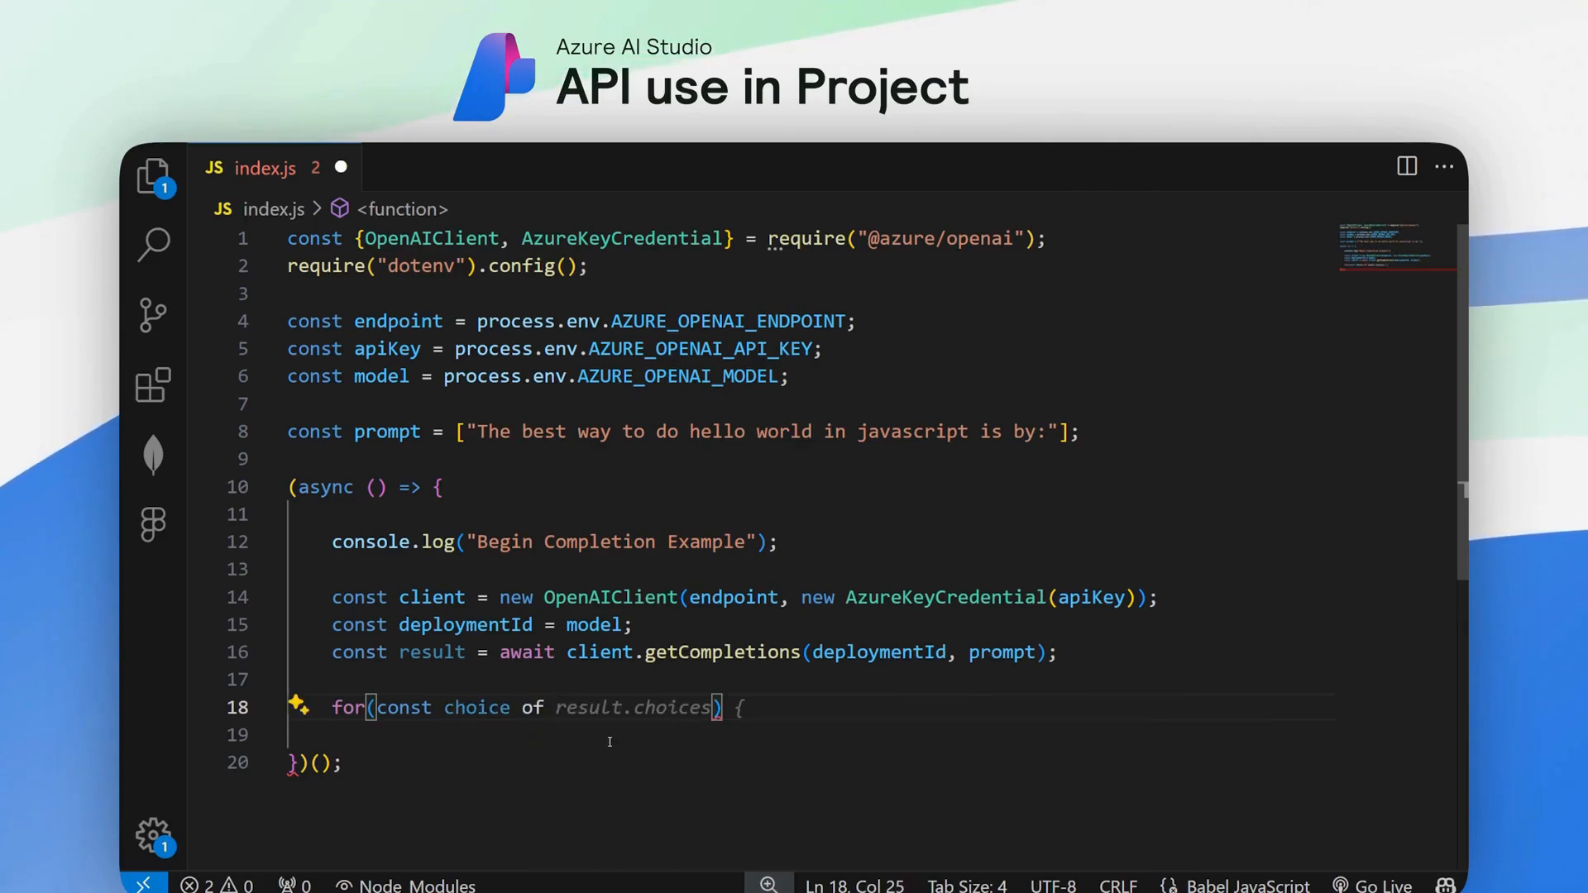
pyautogui.press('Return')
pyautogui.press('Return')
pyautogui.write('}')
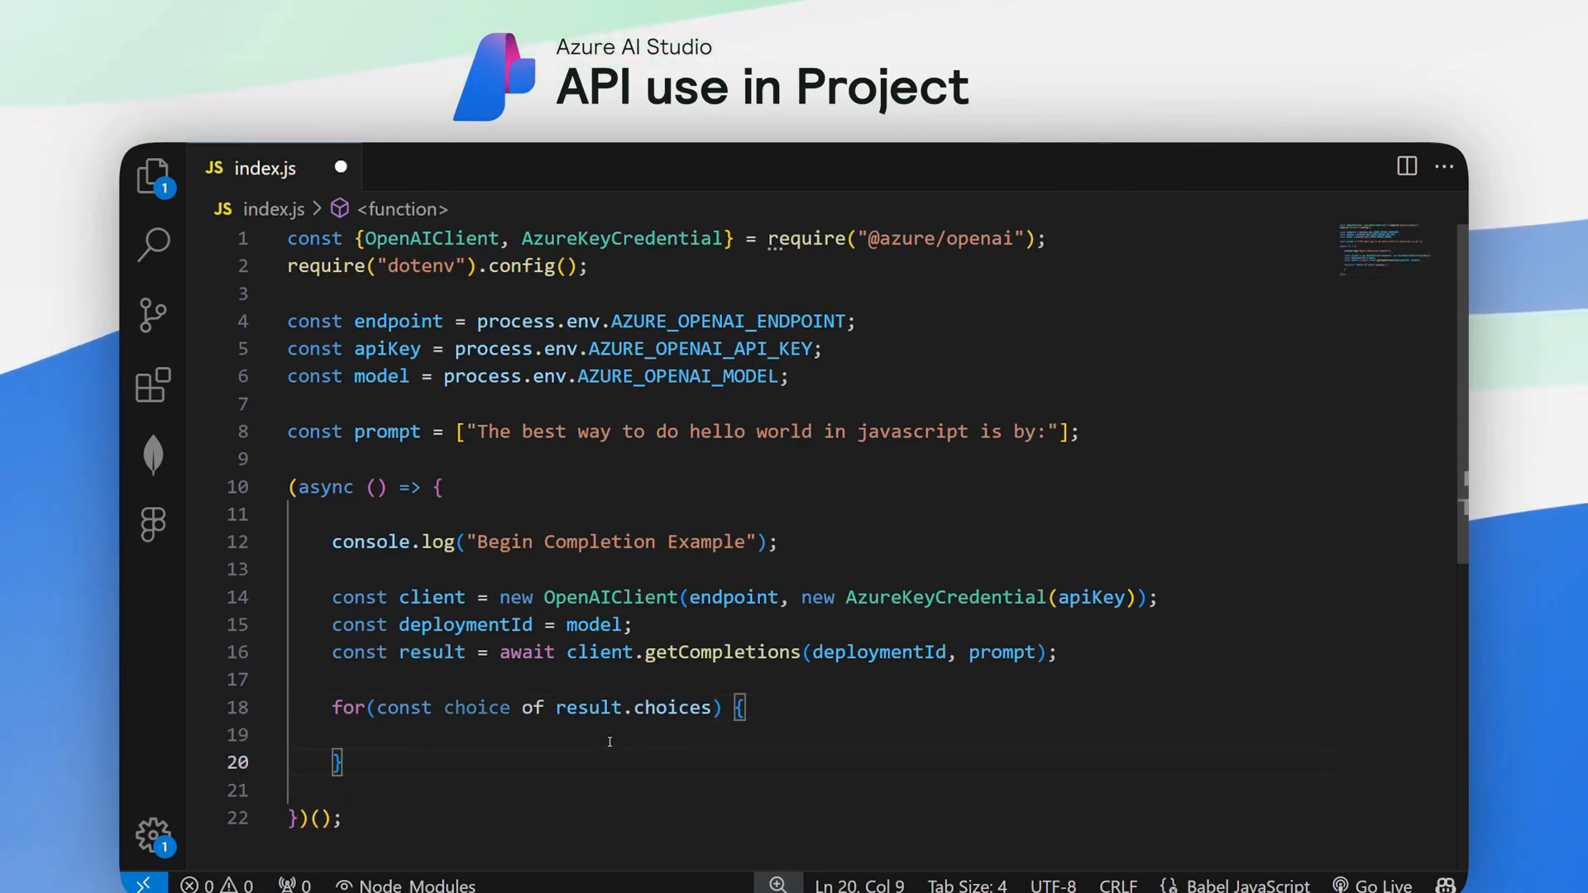
# Step: Inside the for loop, log choice.text to the console and save index.js
pyautogui.write('cons')
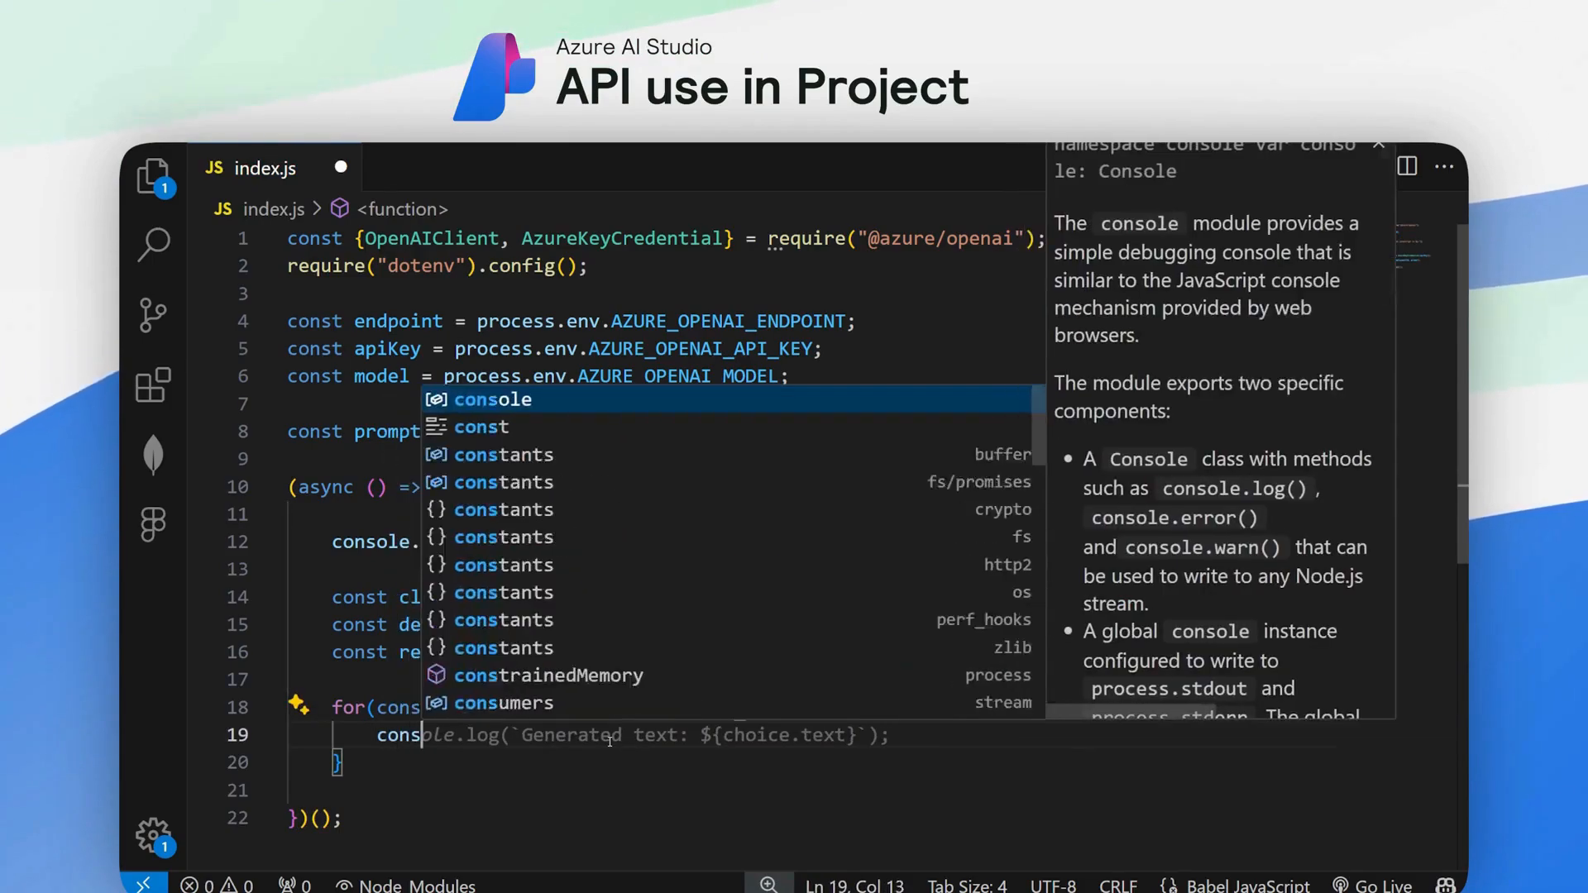
pyautogui.write('ole.log(choice.t')
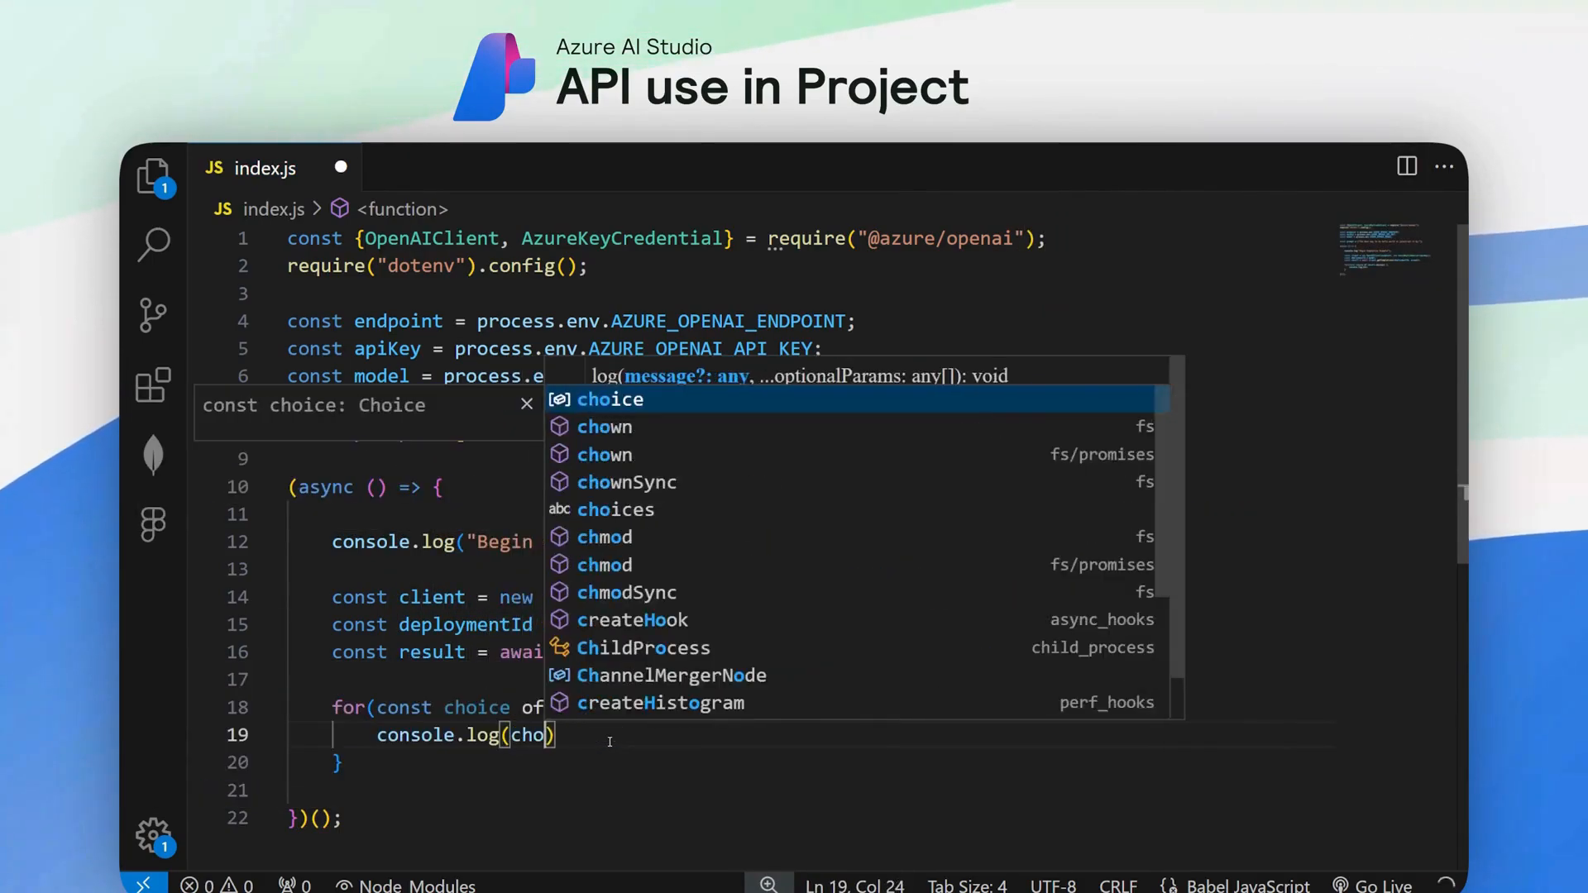
pyautogui.press('Tab')
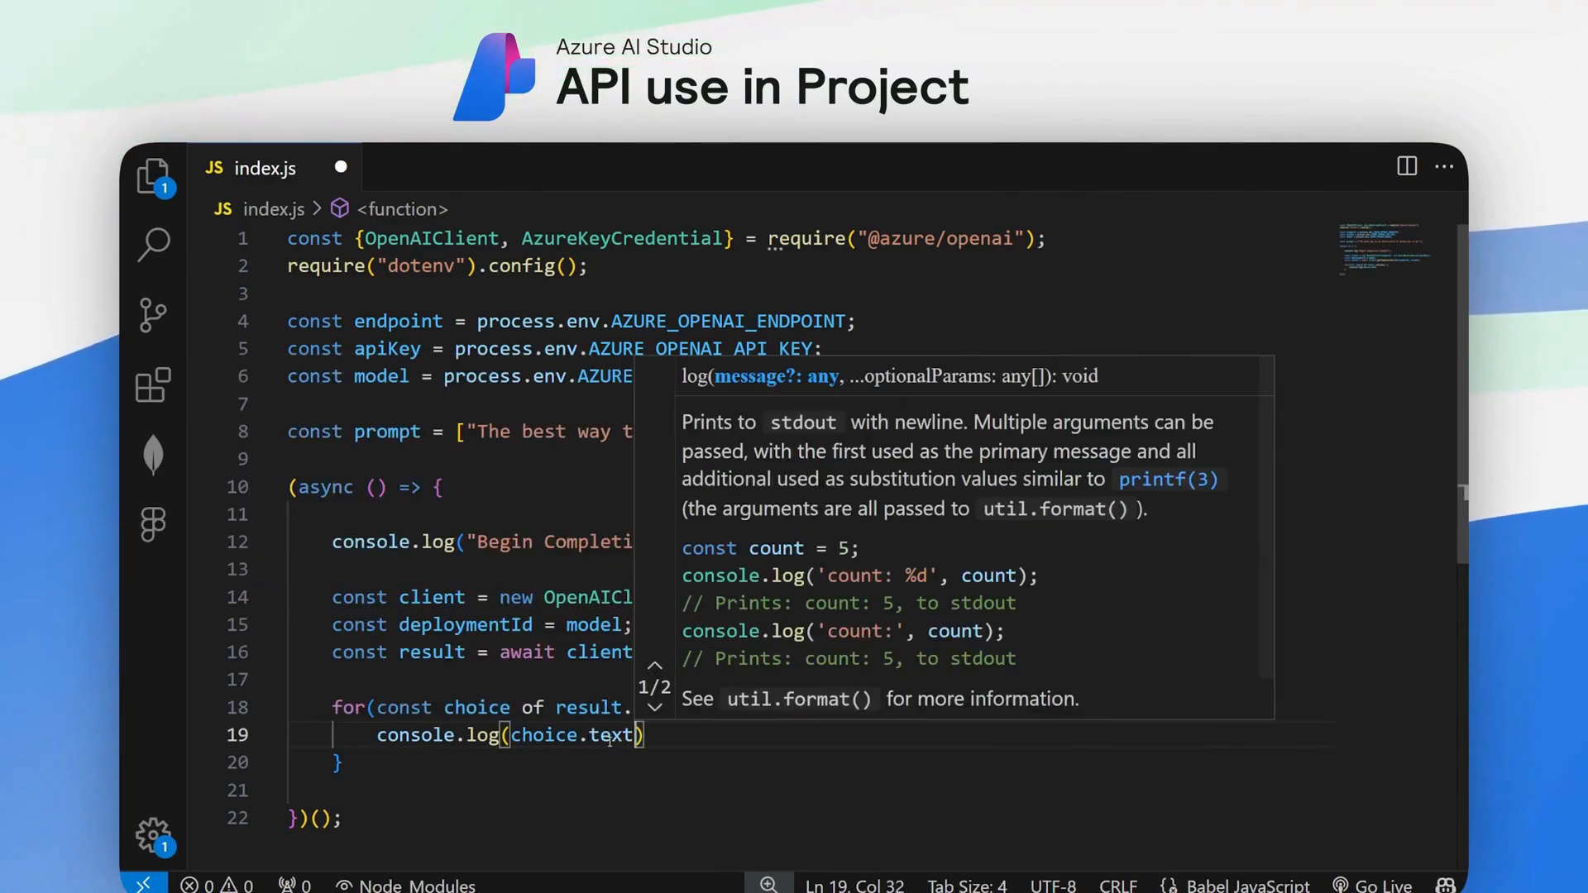
pyautogui.write(');')
pyautogui.press('Down')
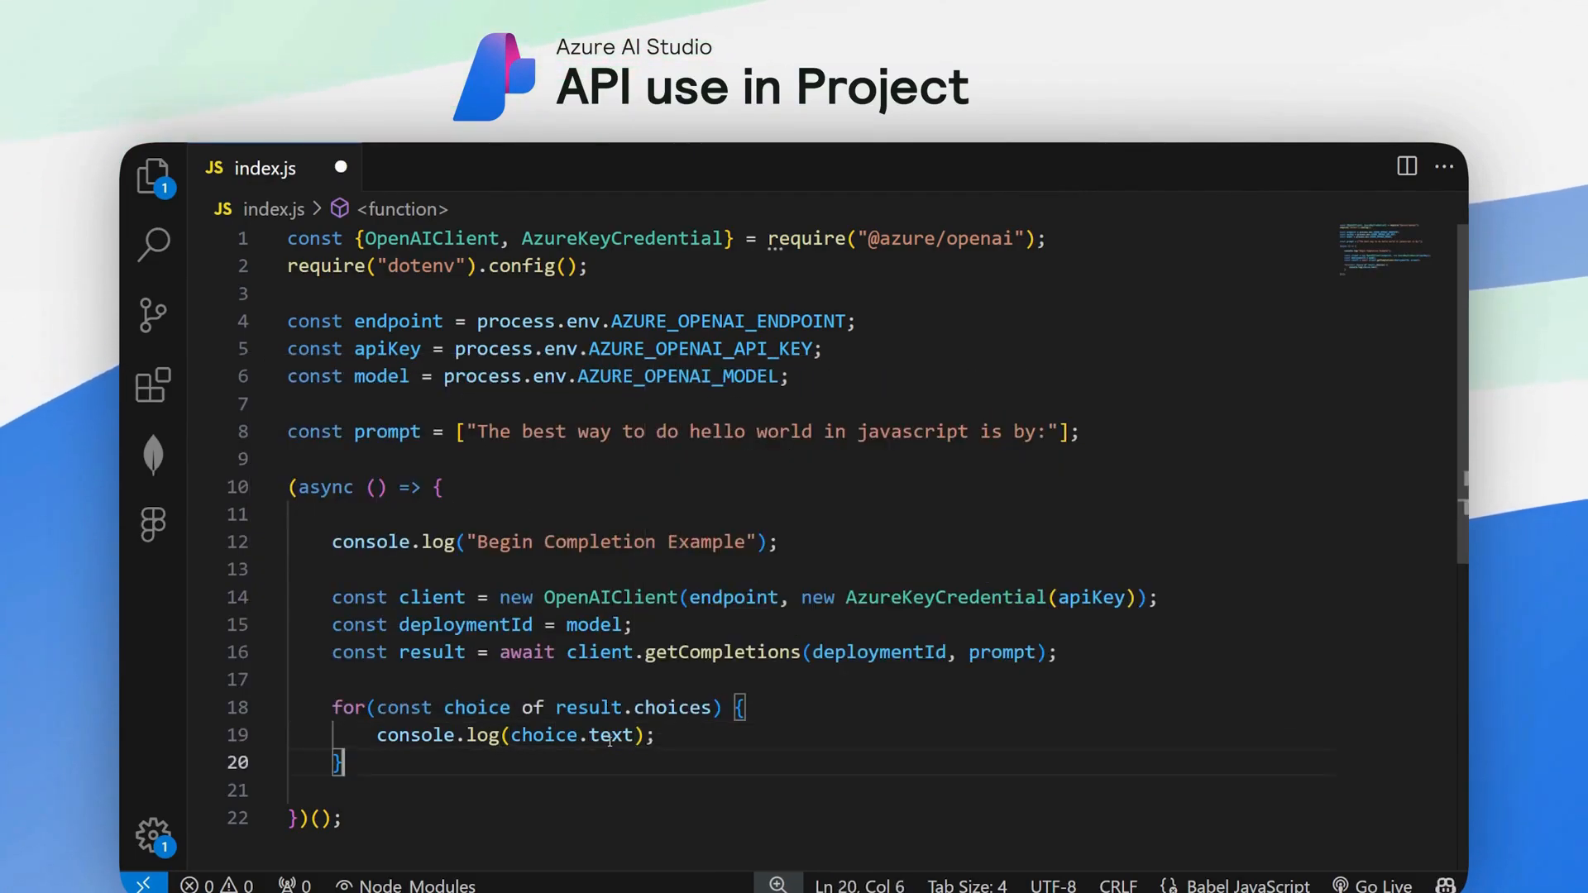
pyautogui.scroll(-1, 569, 660)
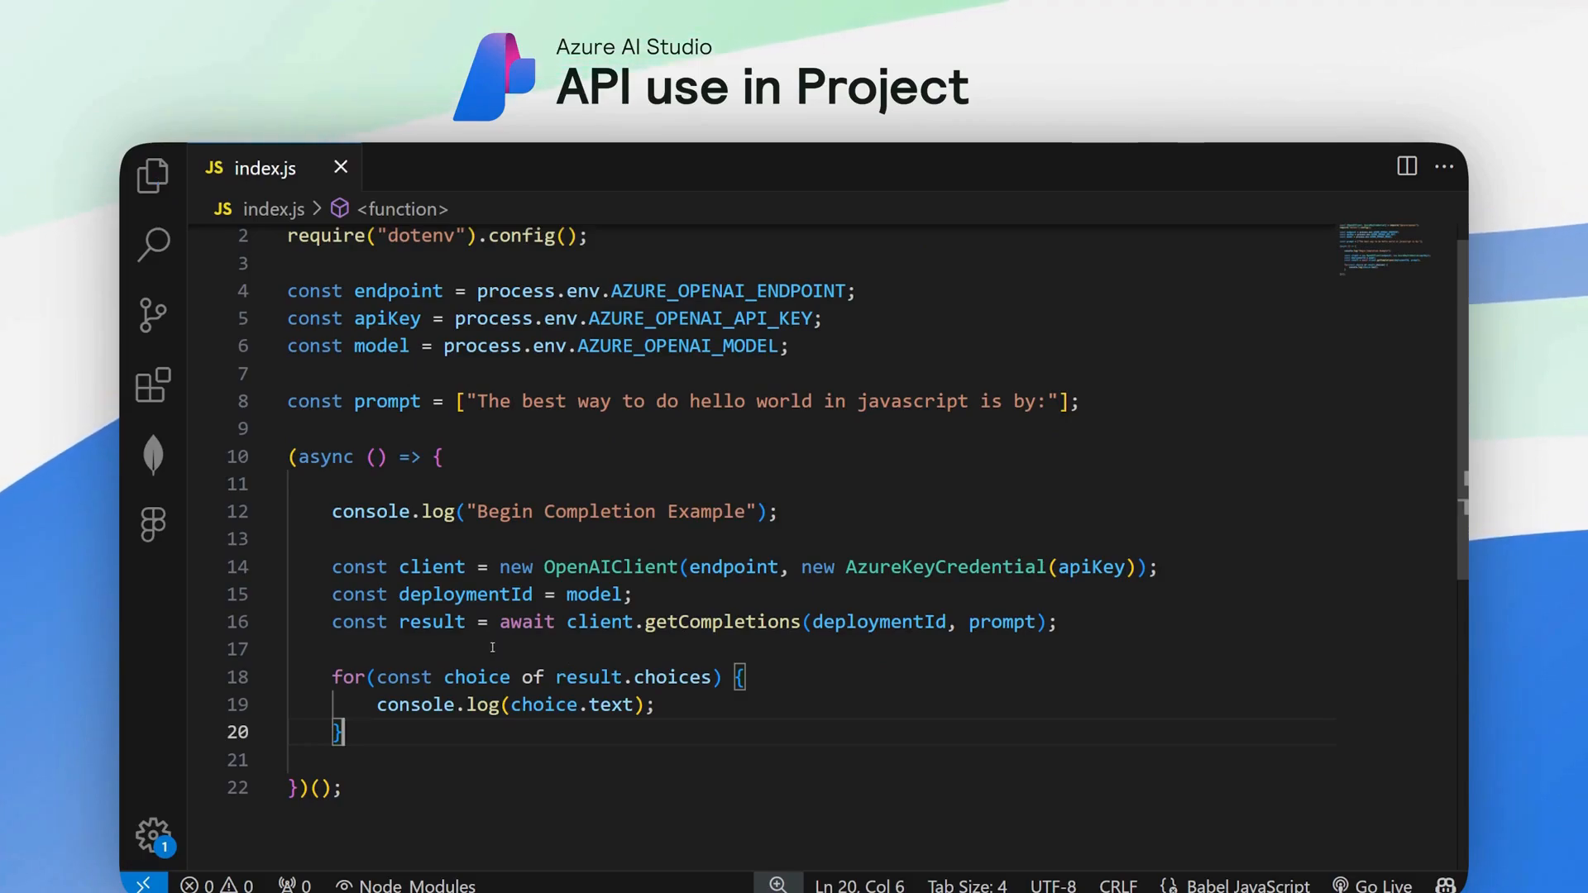
# Step: Run node .\index.js in the integrated terminal and review the generated completion alongside the code
pyautogui.hotkey('ctrl', '`')
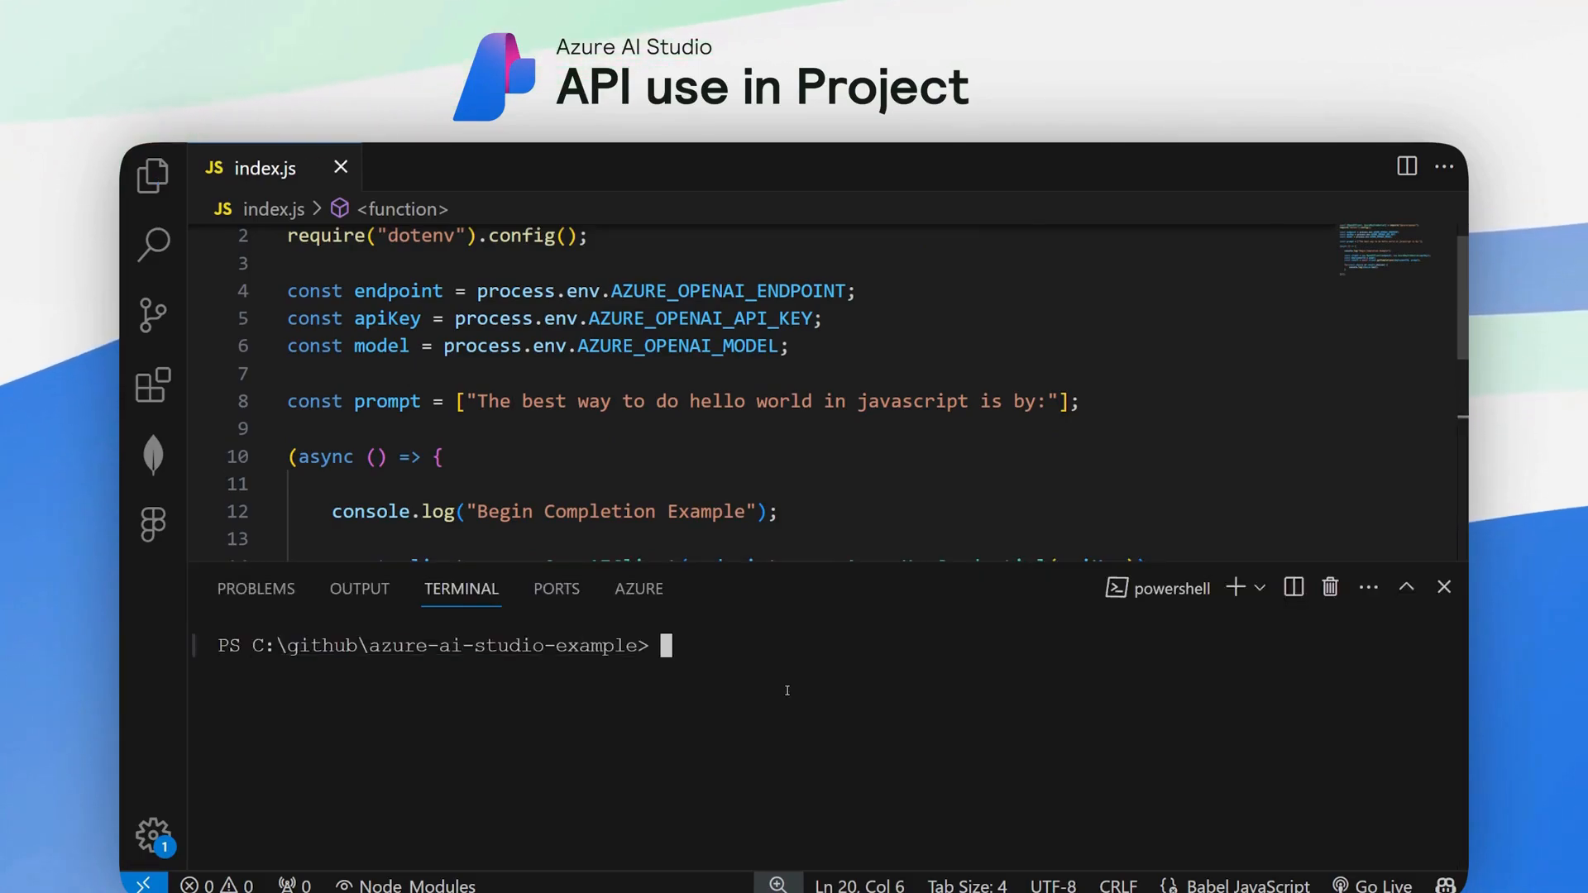
pyautogui.write('node .\\index.js')
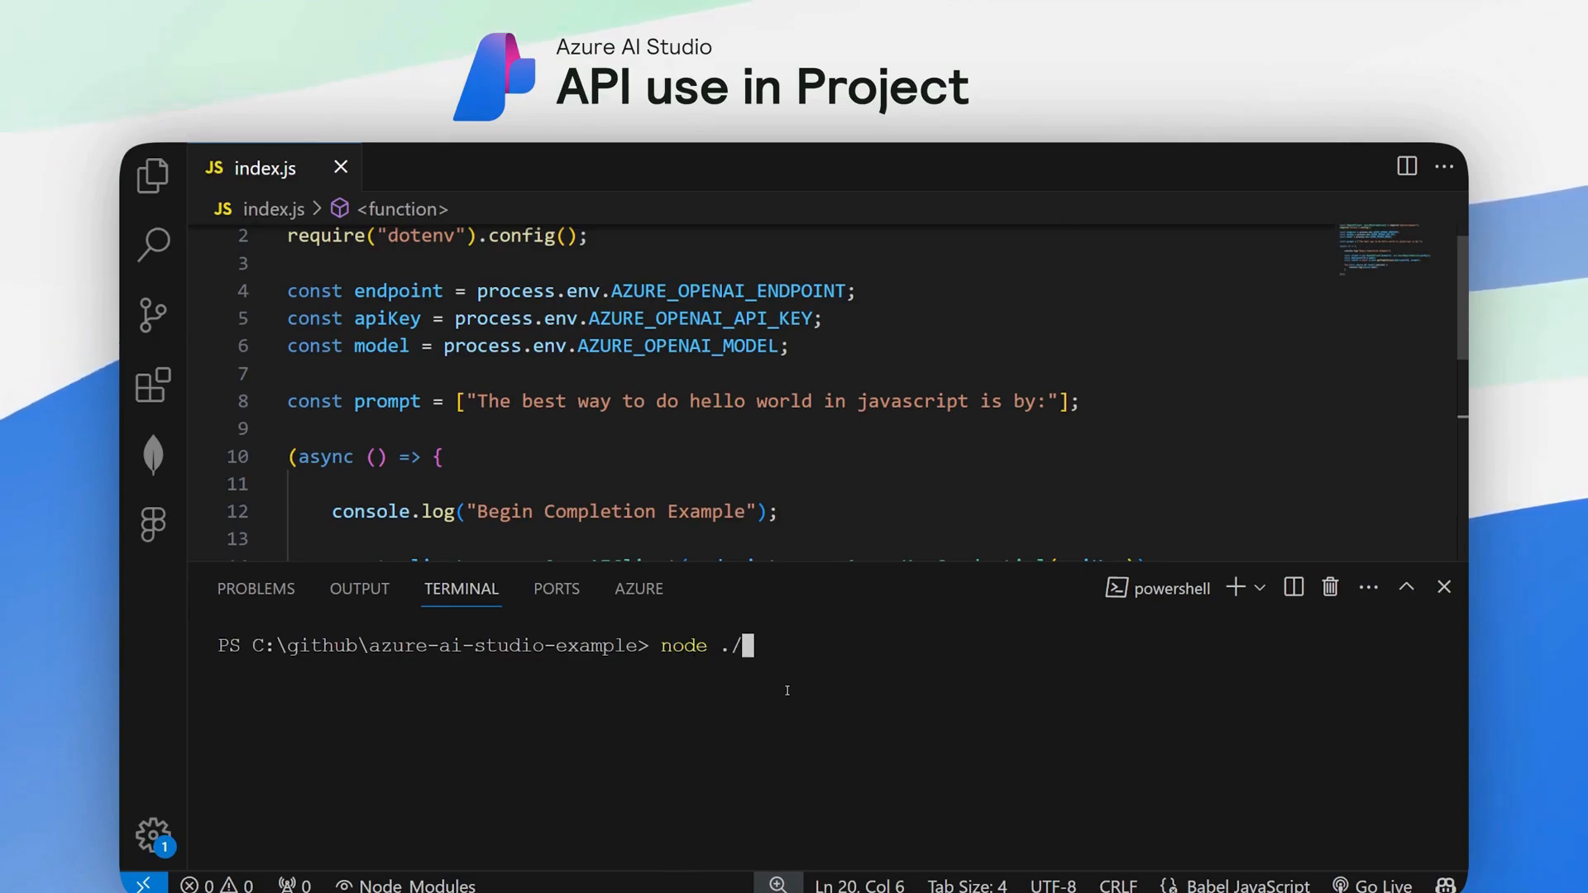
pyautogui.press('Return')
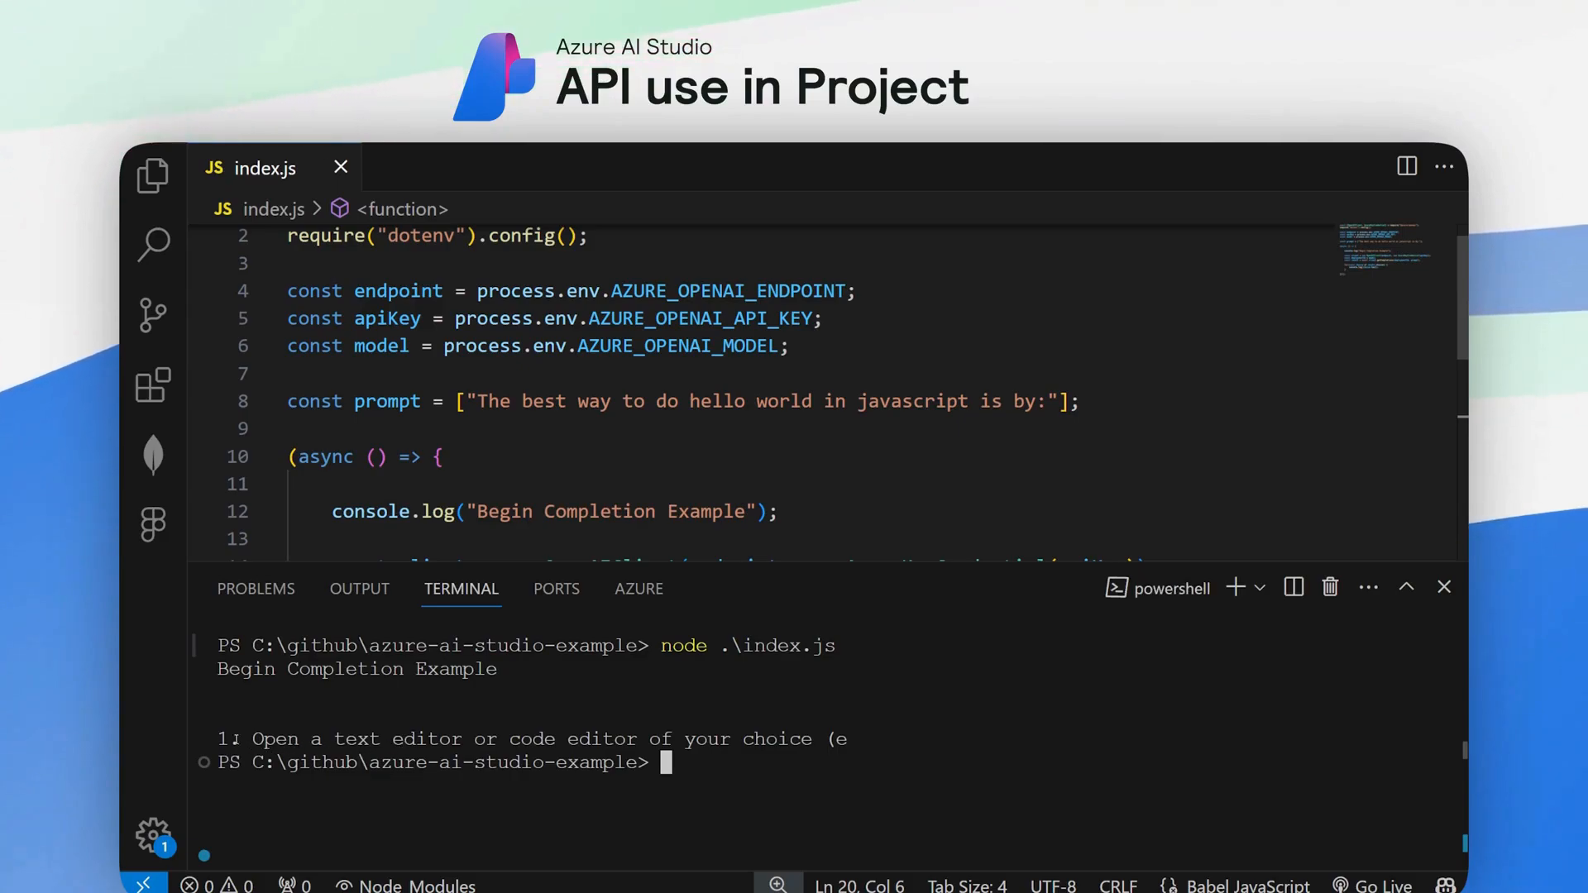
pyautogui.moveTo(250, 738); pyautogui.dragTo(649, 738)
pyautogui.click(851, 738)
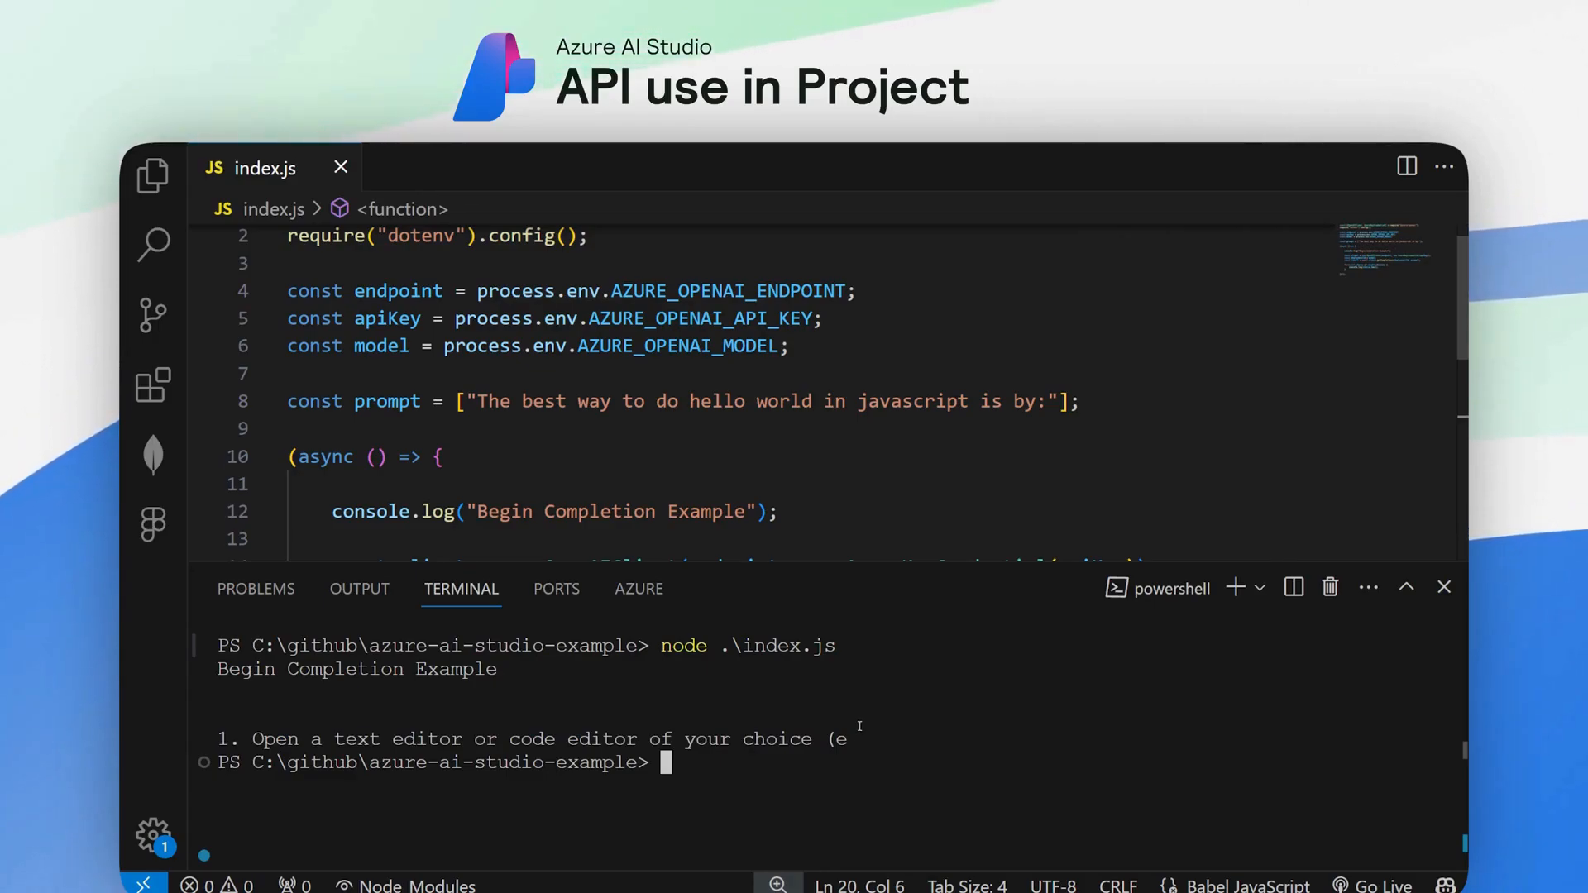
pyautogui.scroll(-1, 759, 508)
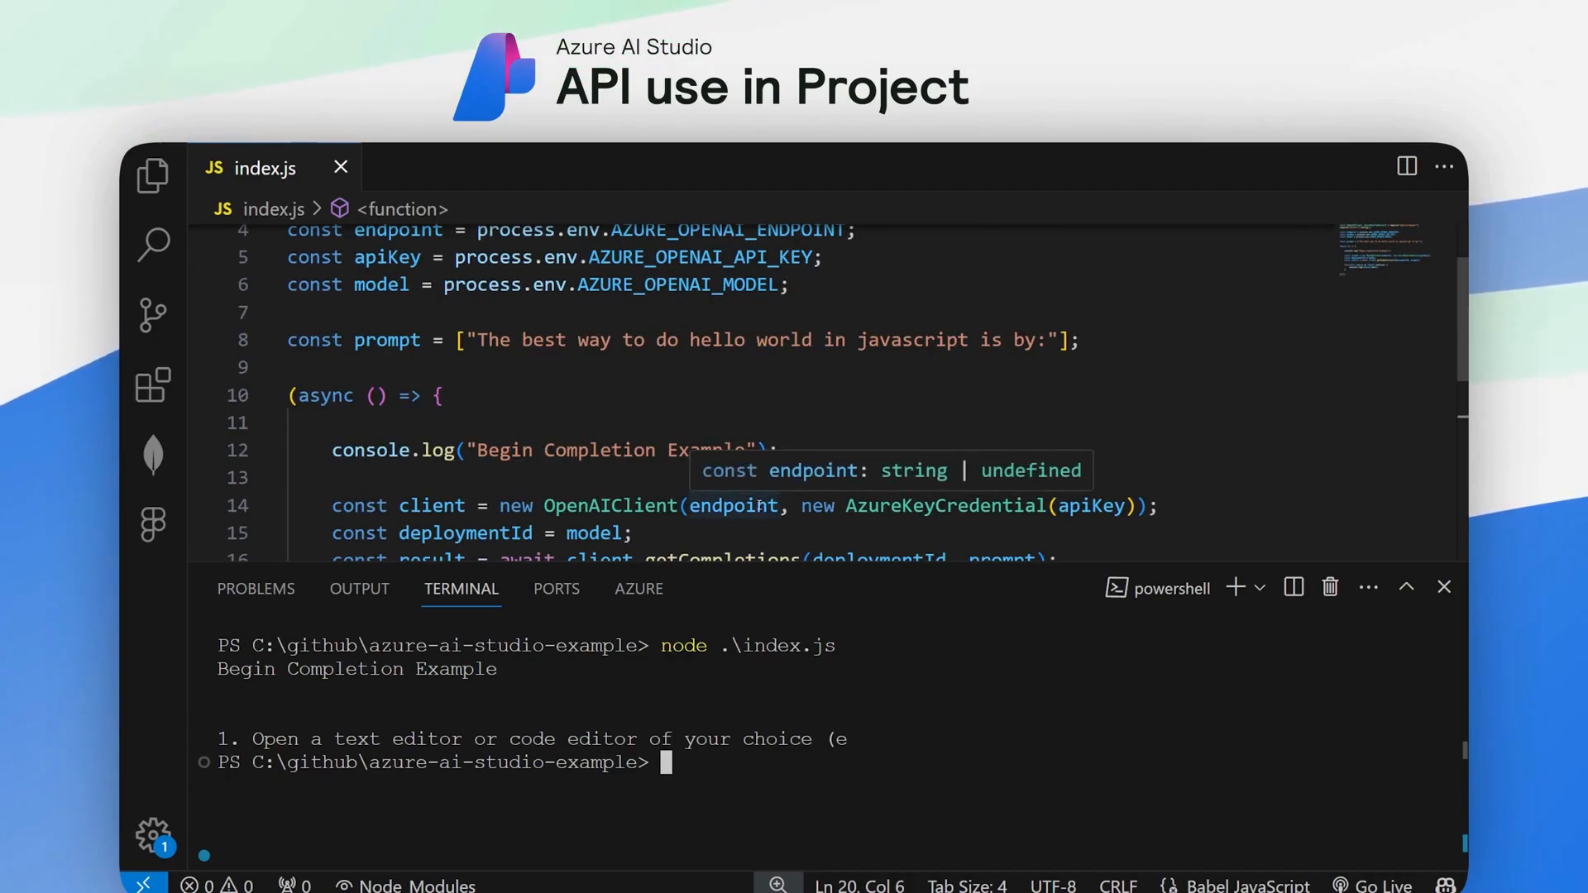
pyautogui.scroll(-3, 759, 507)
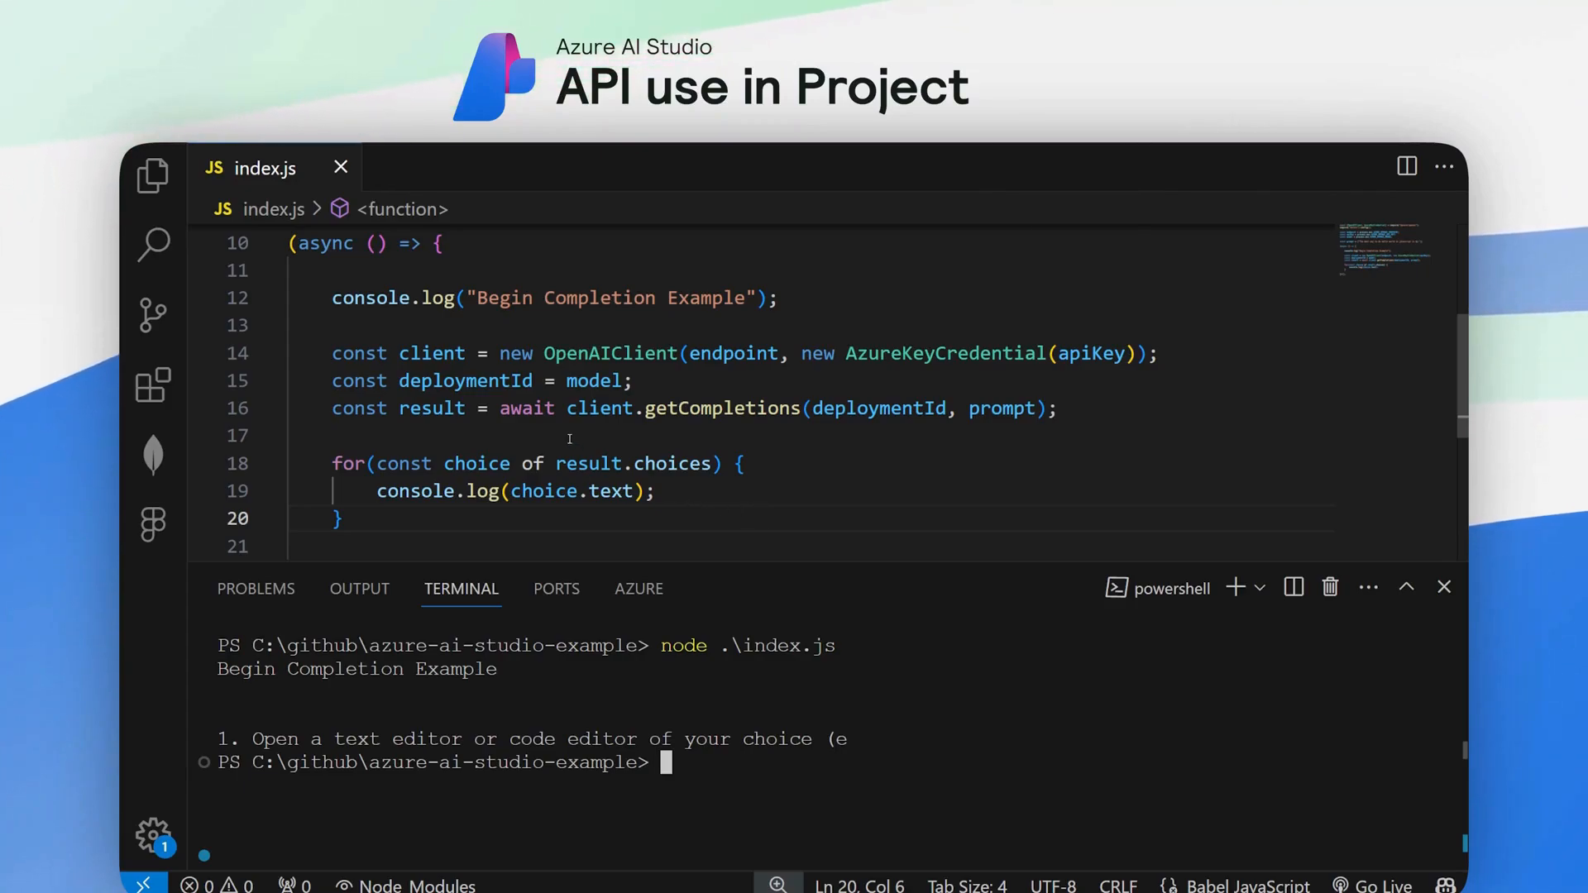
pyautogui.click(596, 436)
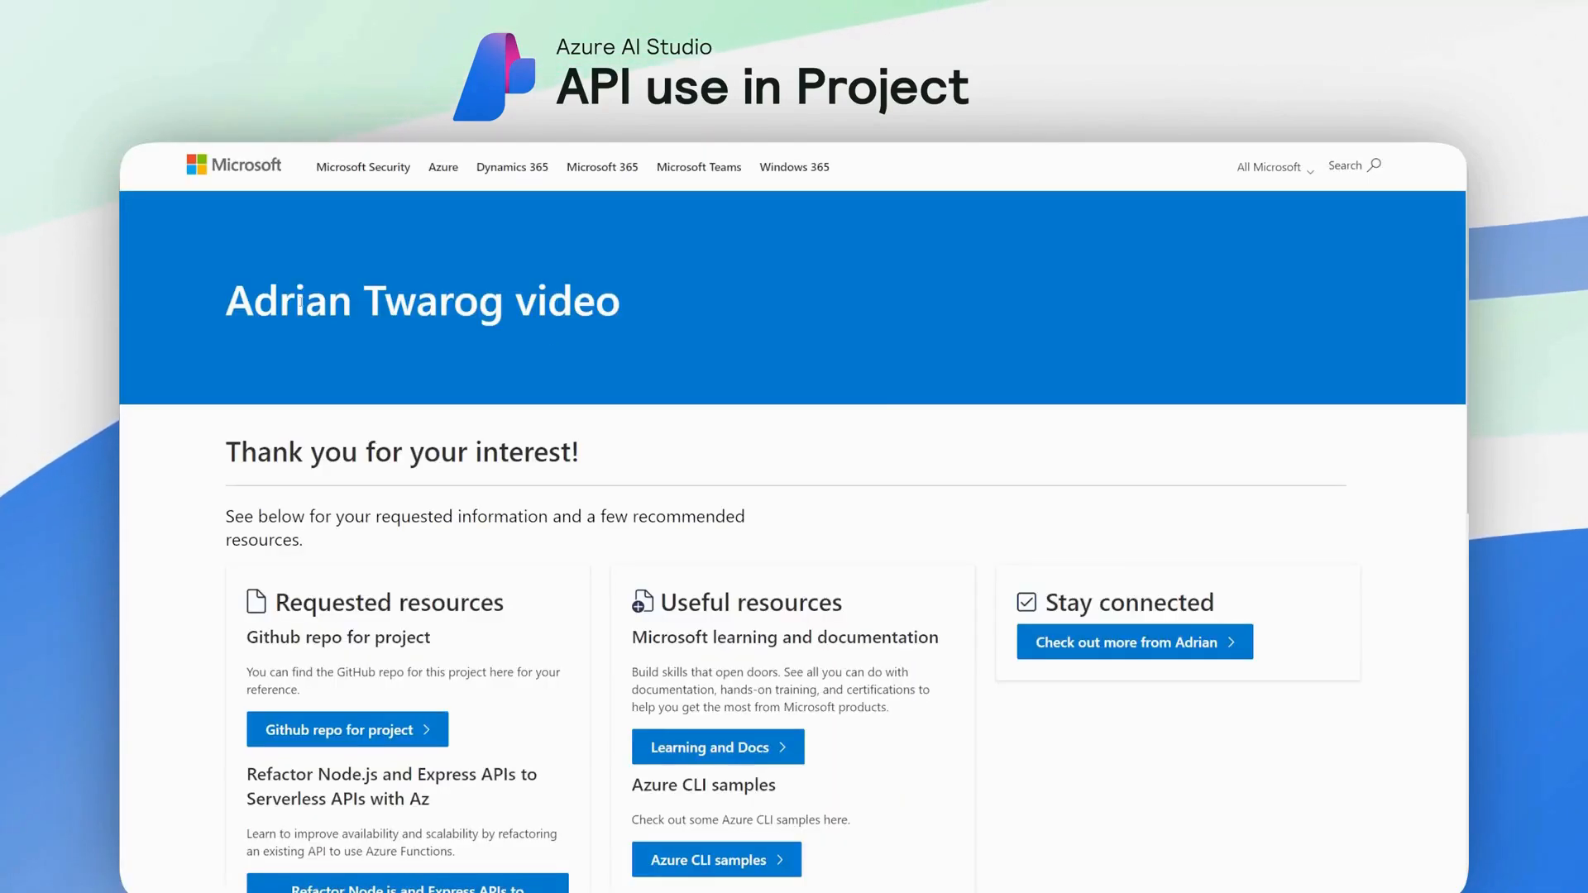
# Step: In the browser, examine the Microsoft resource page's sections on the GitHub project repo, Microsoft learning and documentation, and Azure CLI samples
pyautogui.moveTo(221, 306); pyautogui.dragTo(697, 317)
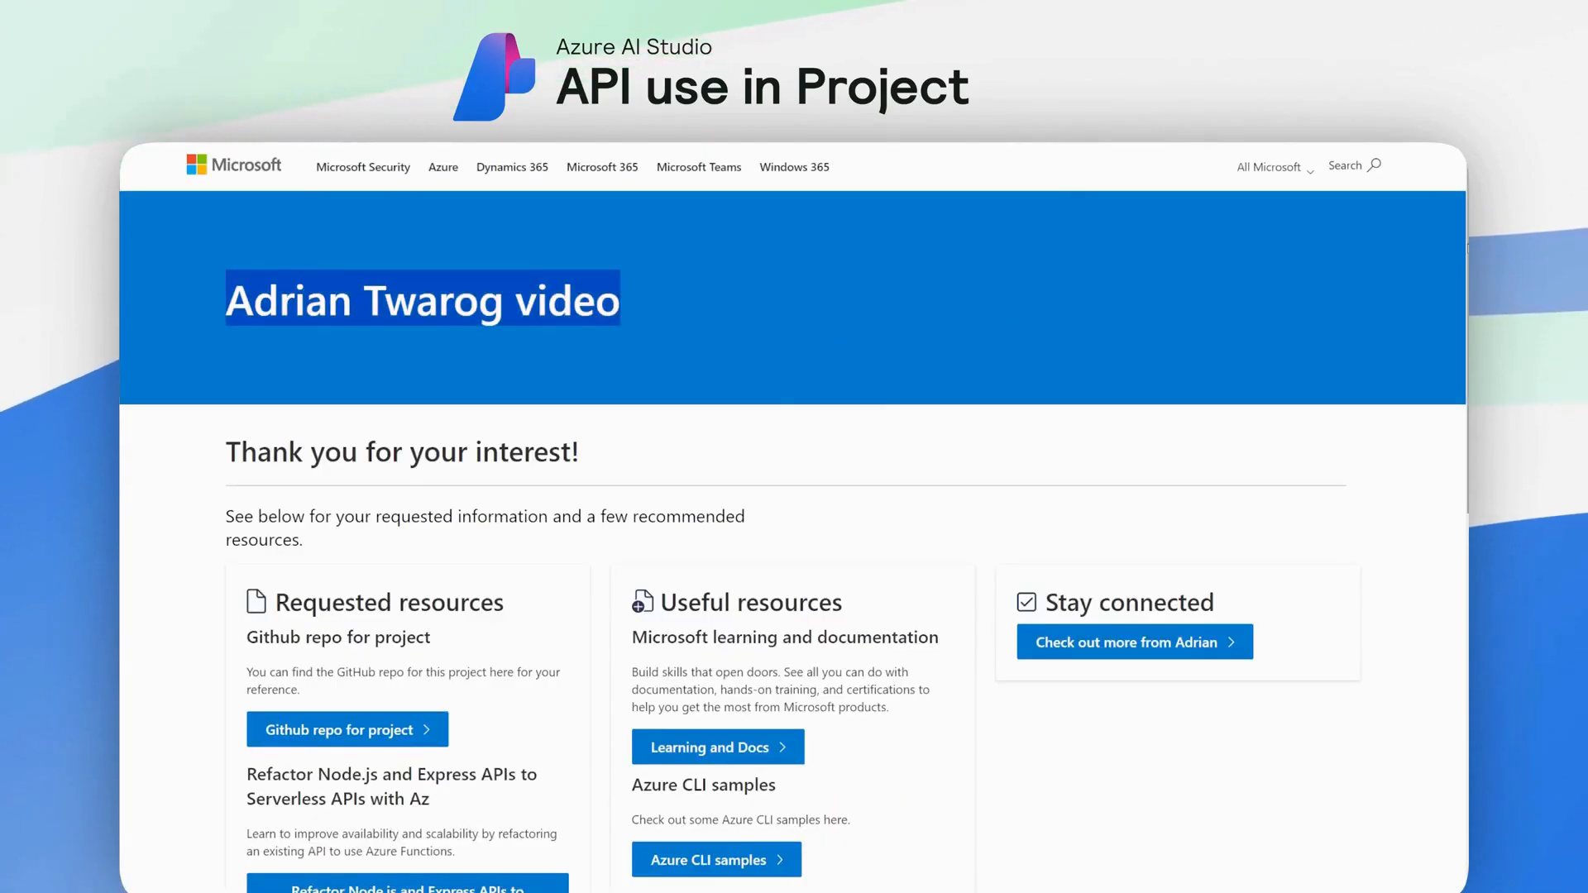
pyautogui.scroll(-4, 362, 417)
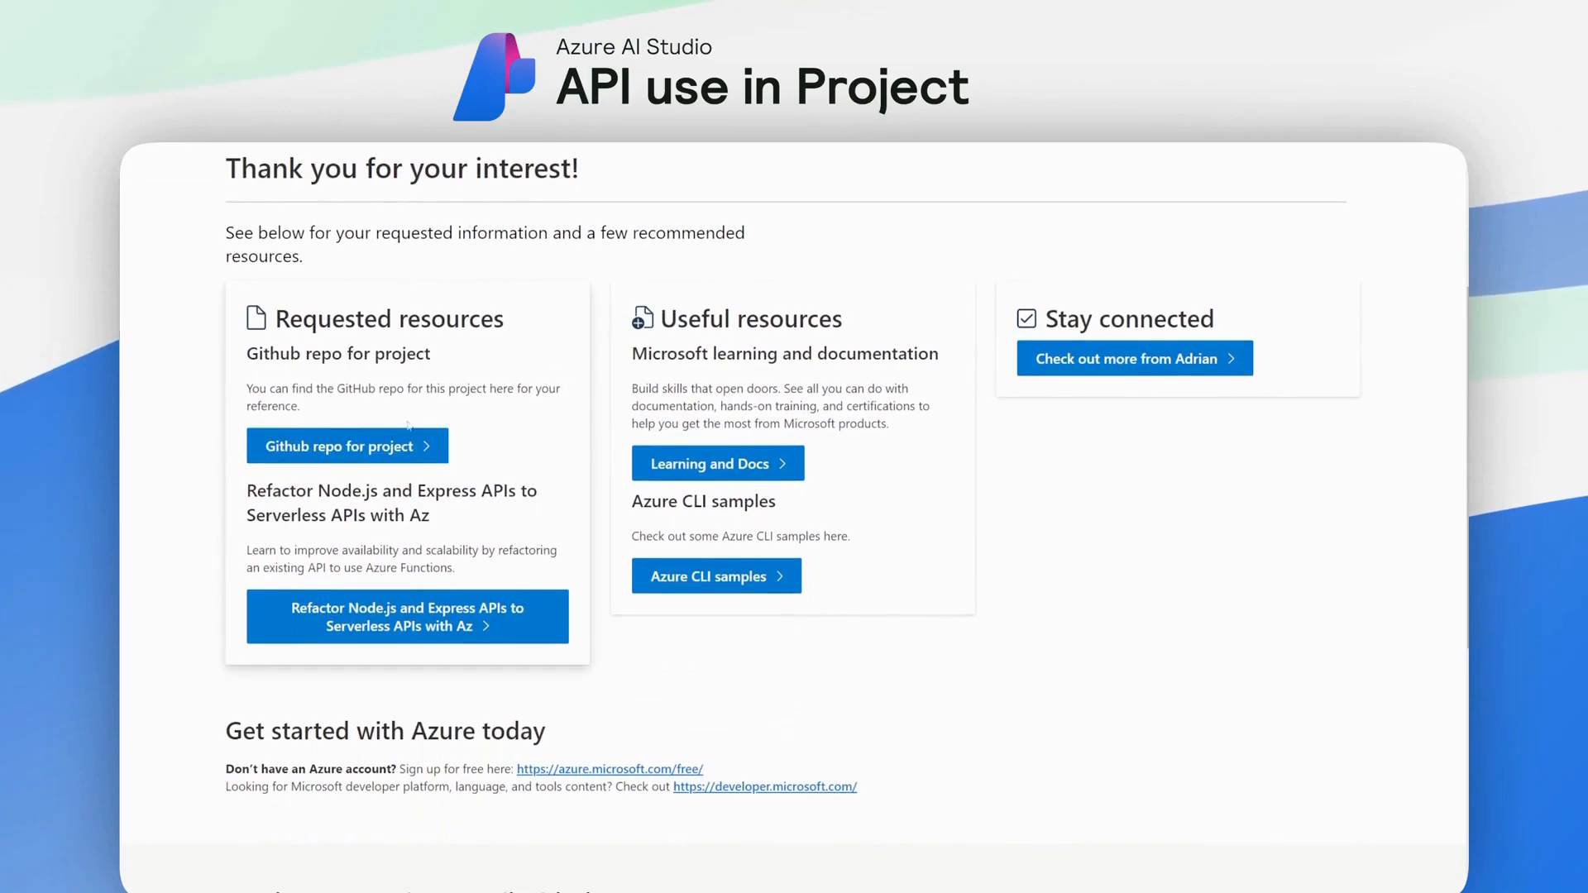
pyautogui.moveTo(246, 354); pyautogui.dragTo(464, 361)
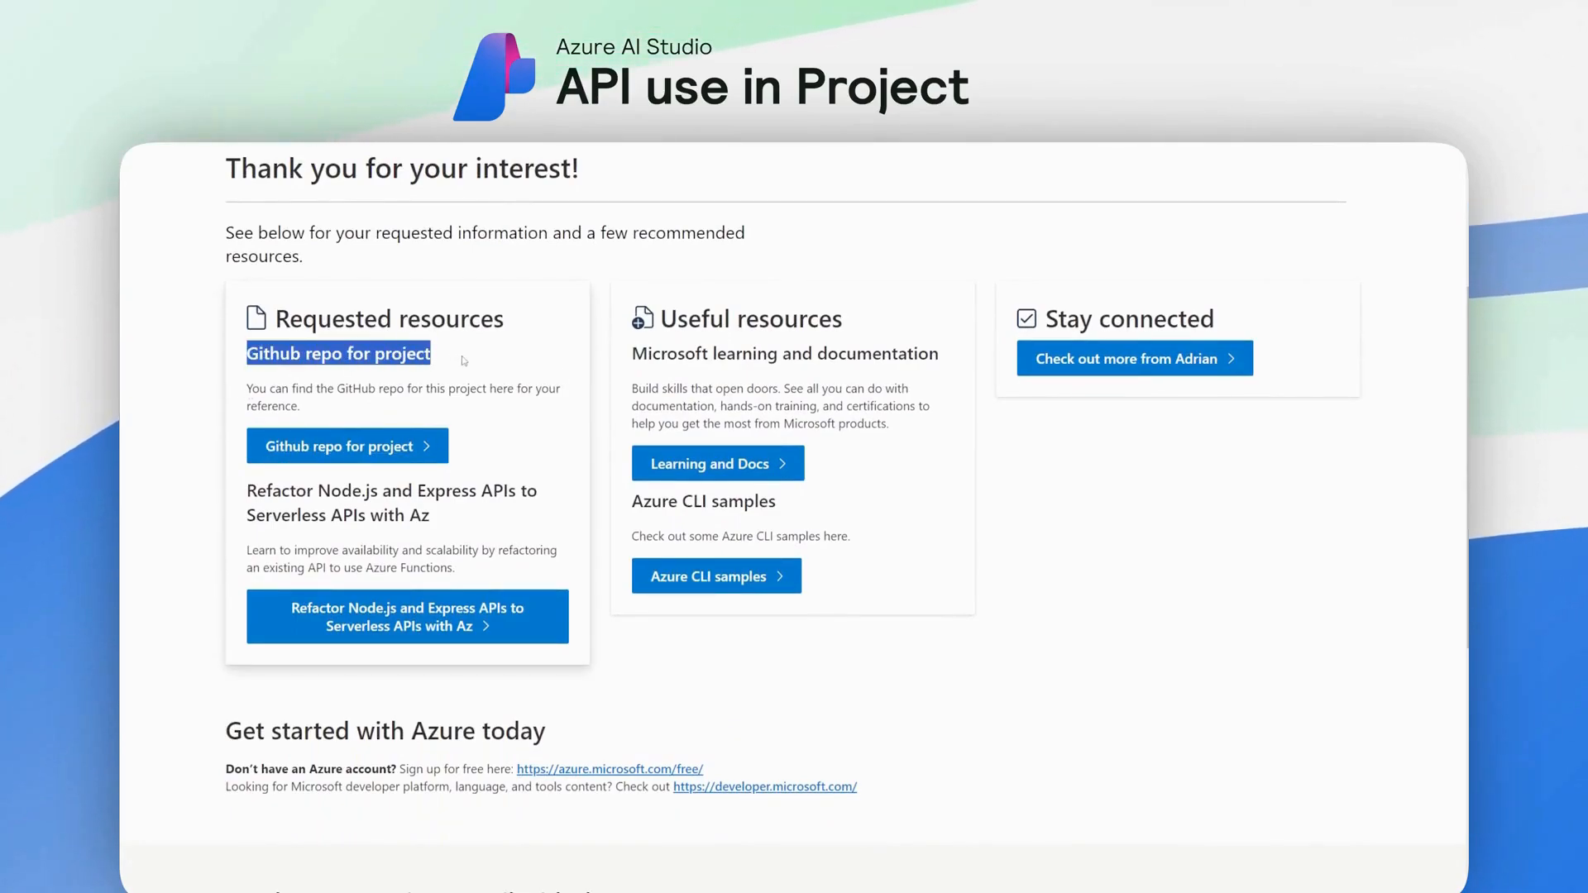
pyautogui.click(464, 361)
pyautogui.moveTo(648, 354); pyautogui.dragTo(940, 356)
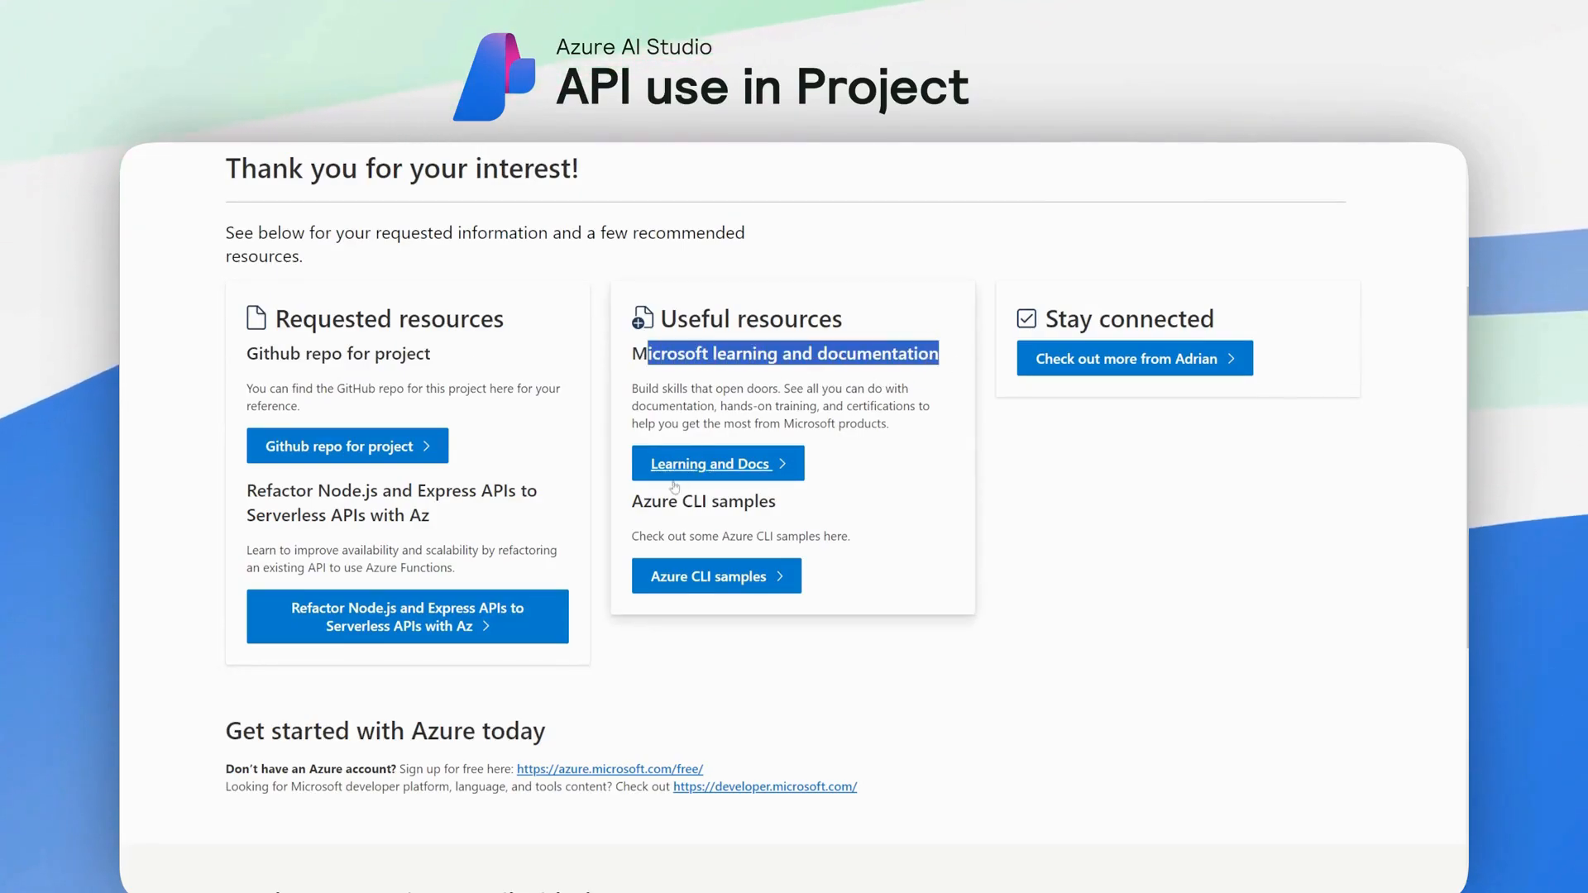
pyautogui.moveTo(632, 501); pyautogui.dragTo(776, 503)
pyautogui.click(824, 506)
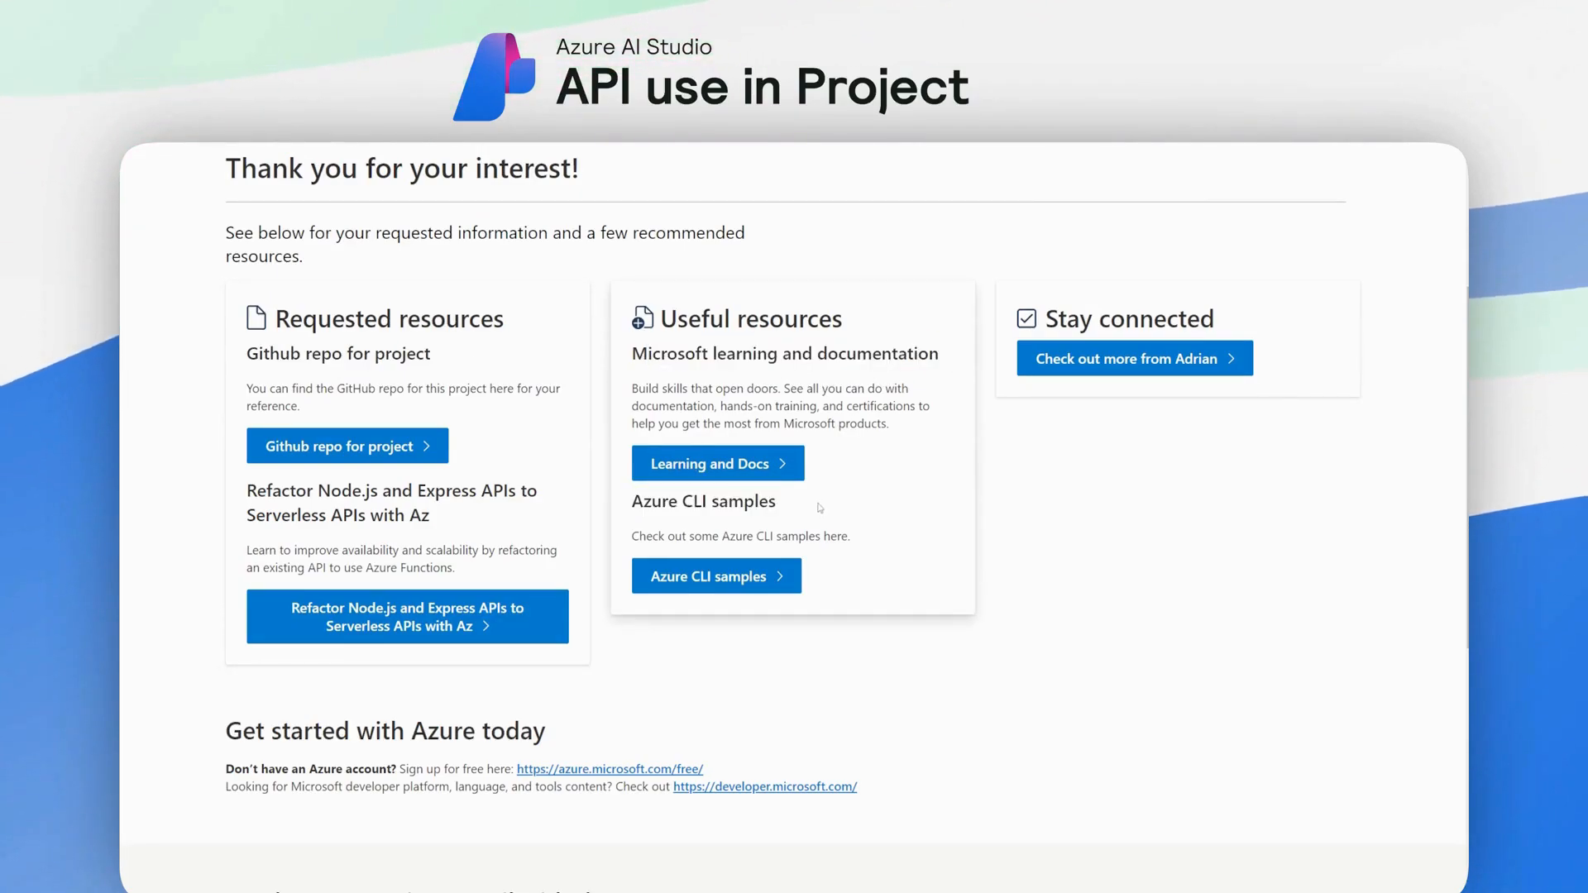
pyautogui.scroll(-4, 821, 506)
pyautogui.scroll(5, 837, 562)
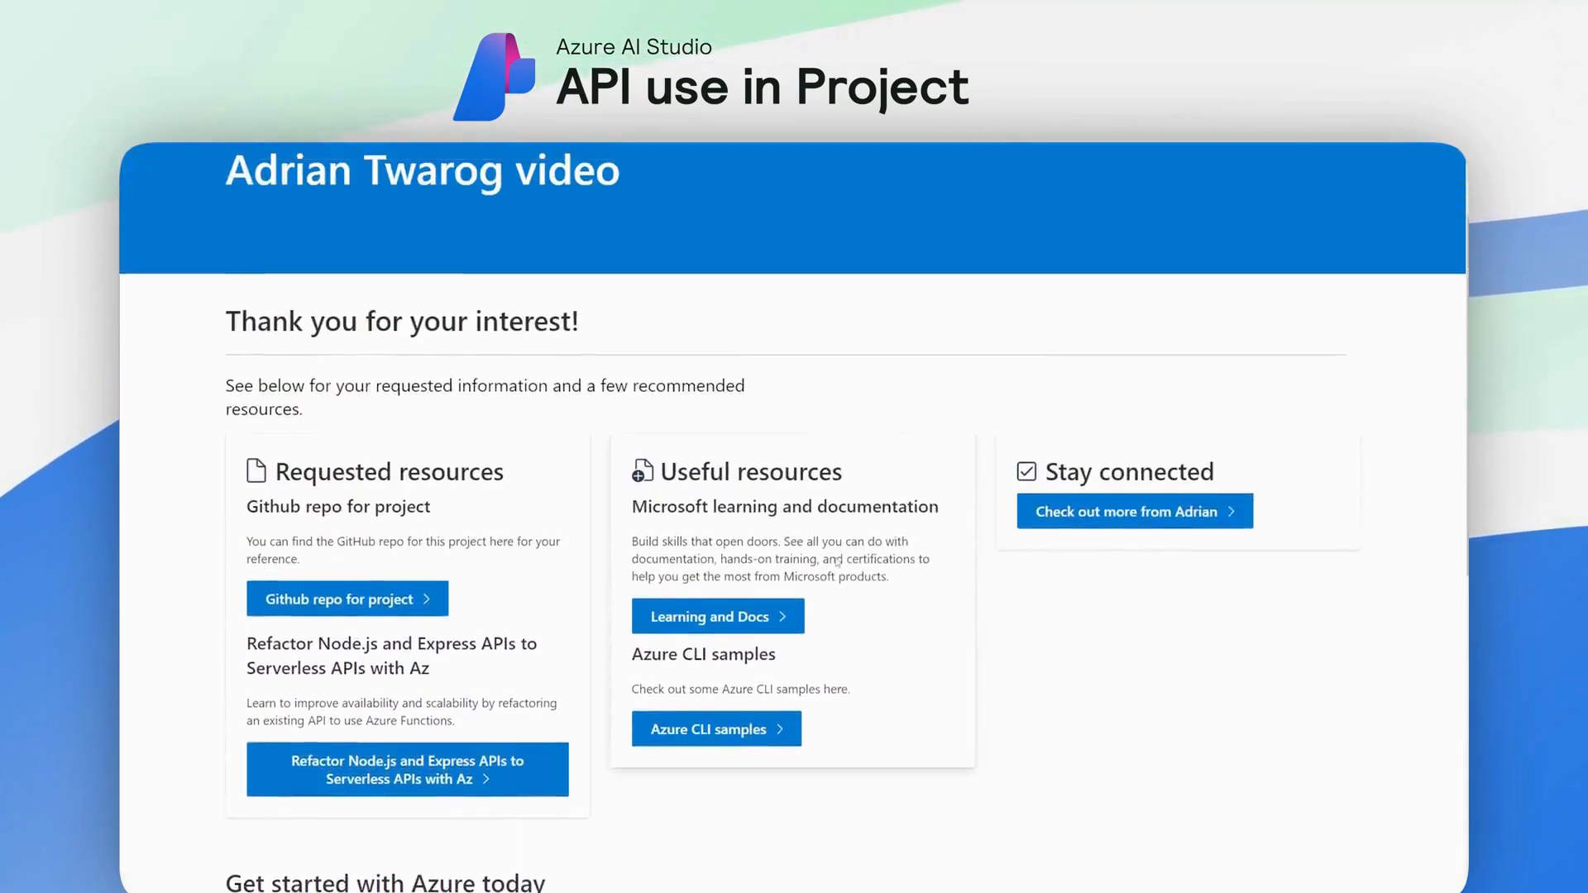